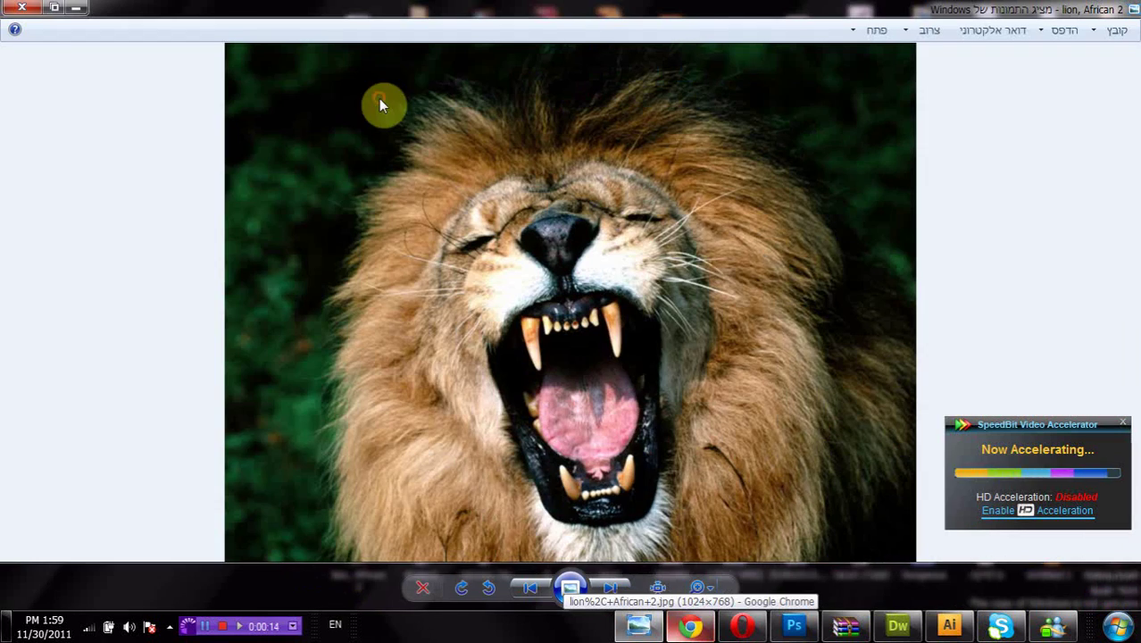
Step: Close the lion photo preview and place the desktop file "lion, African 2" into the open 3409.jpg document in Photoshop
scroll(416, 208, "up", 4)
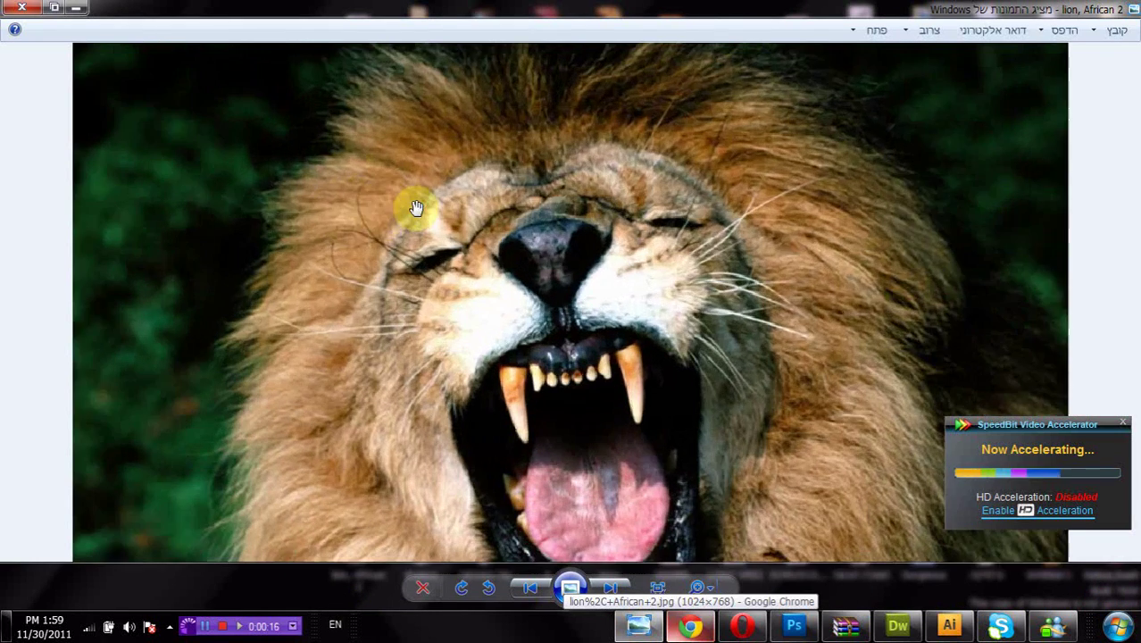
scroll(416, 207, "down", 4)
scroll(343, 191, "up", 2)
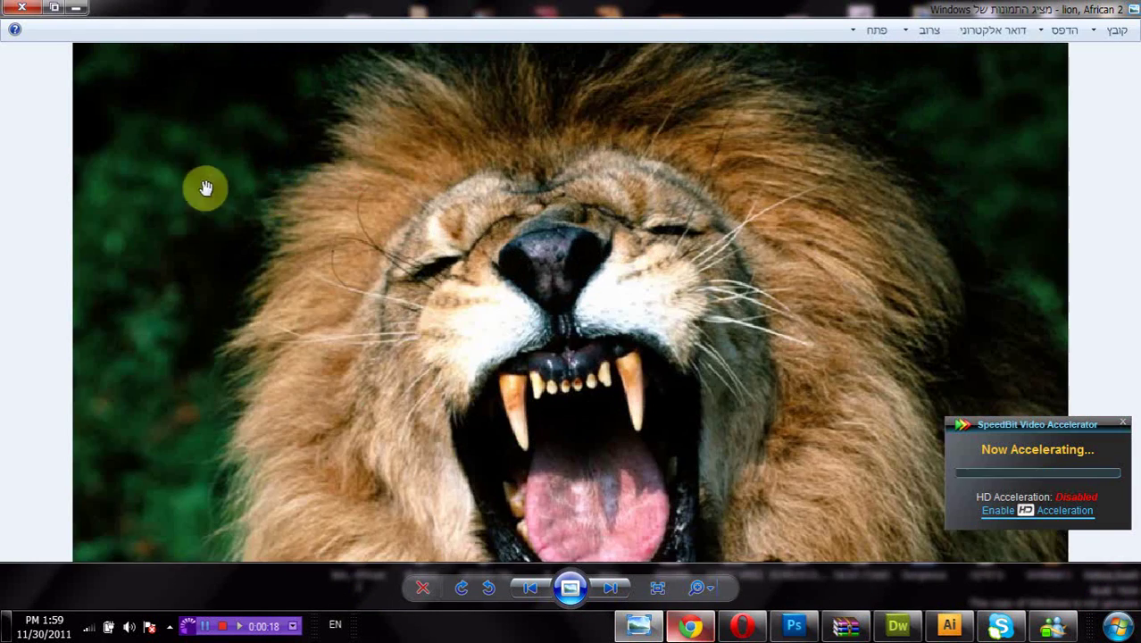
left_click(24, 7)
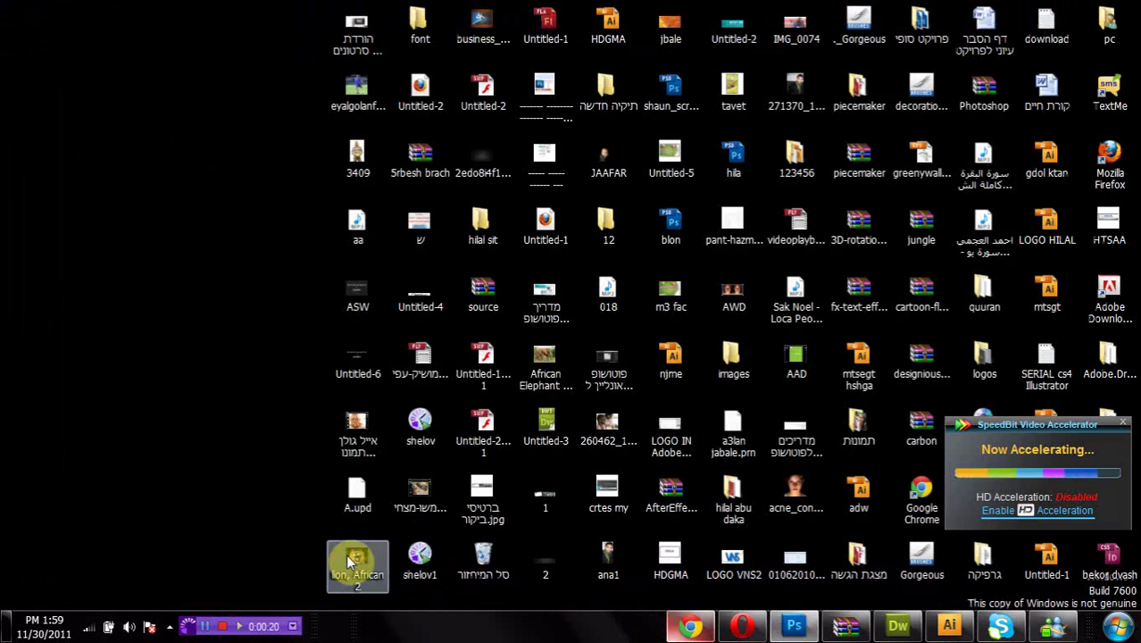
left_click_drag(350, 560, 489, 390)
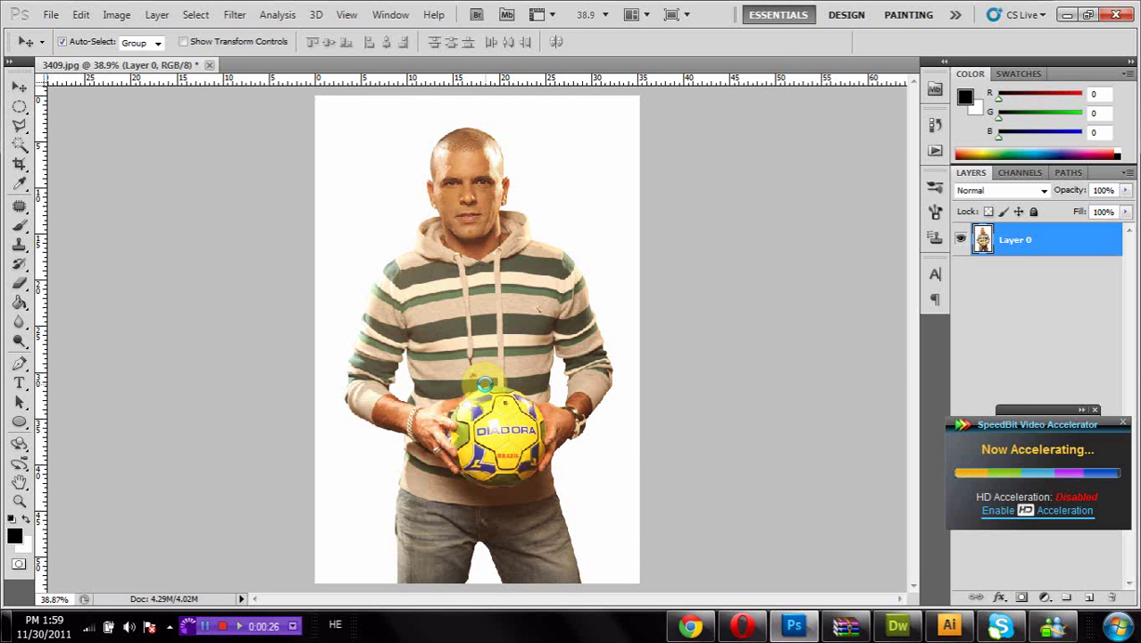
left_click_drag(484, 383, 482, 380)
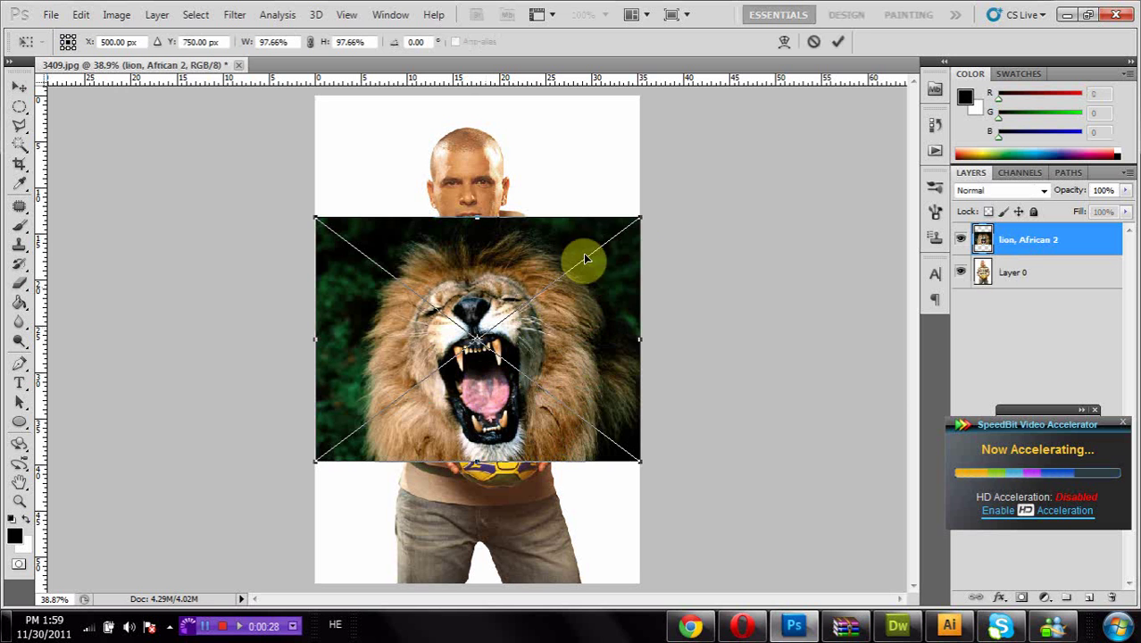
left_click(837, 44)
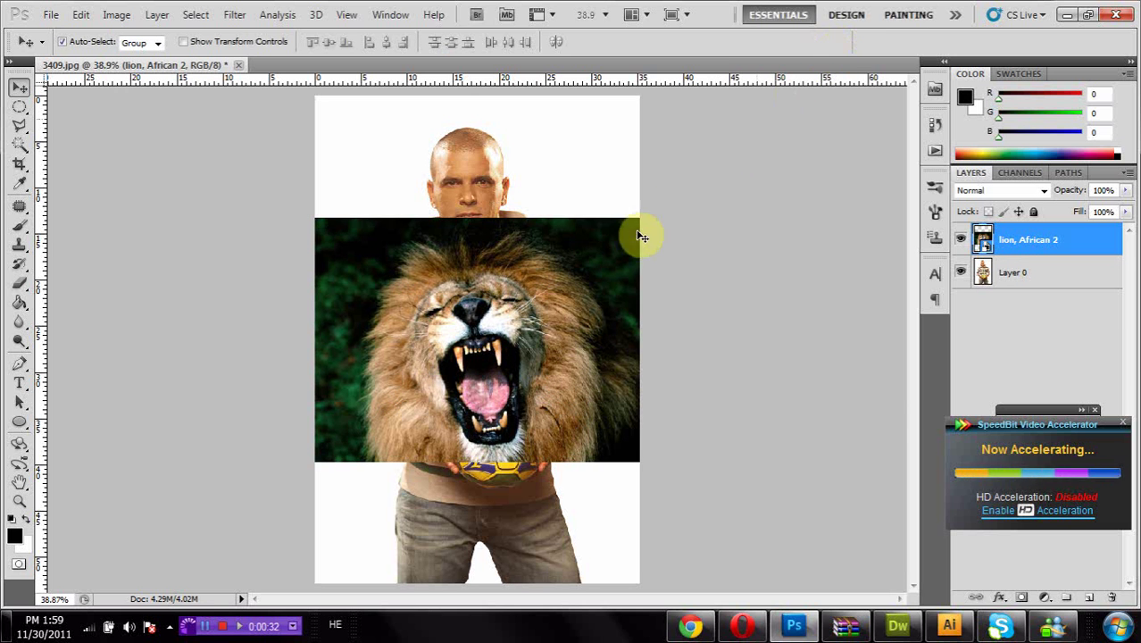
Step: Move the lion layer down over the man's ball and lower its opacity to 63%
left_click_drag(480, 344, 482, 411)
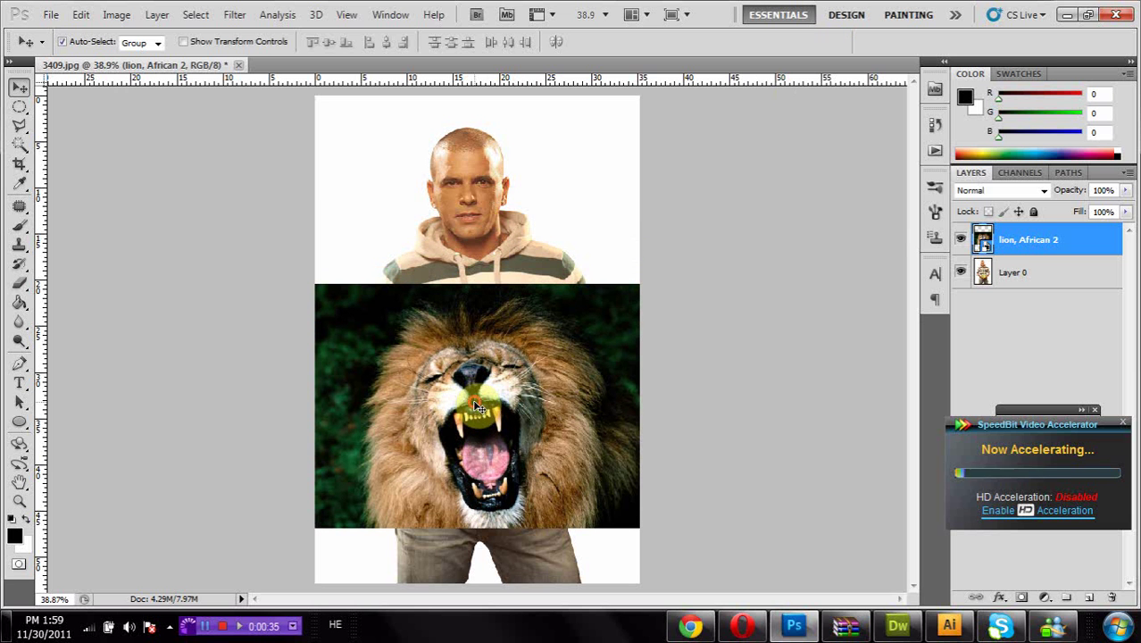
left_click(1128, 191)
left_click_drag(1060, 211, 1107, 211)
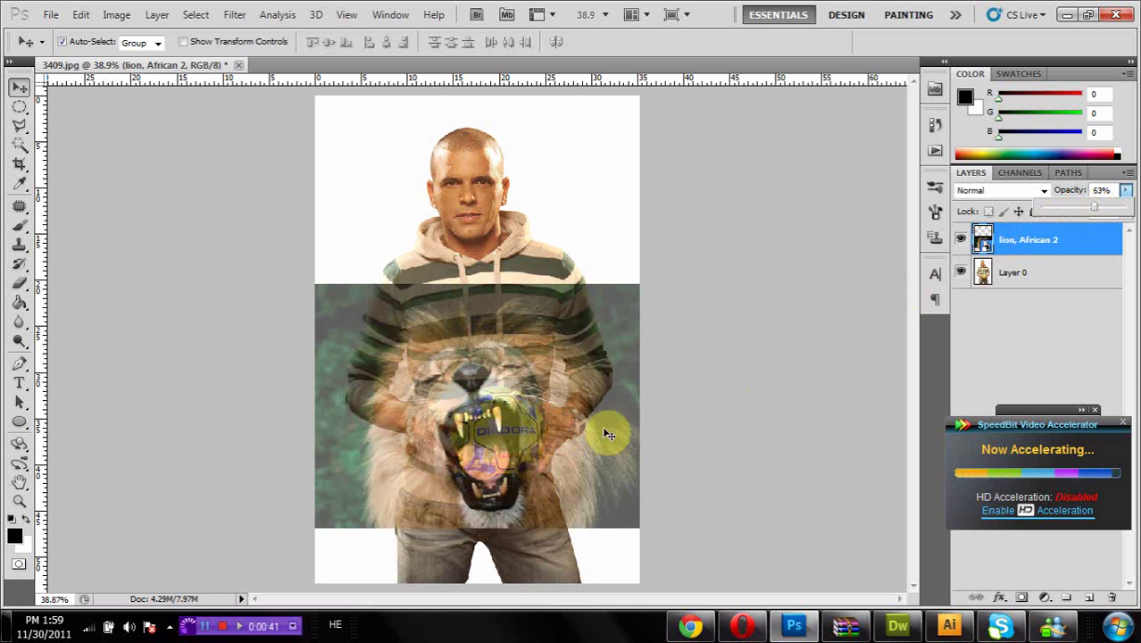
left_click_drag(542, 435, 558, 443)
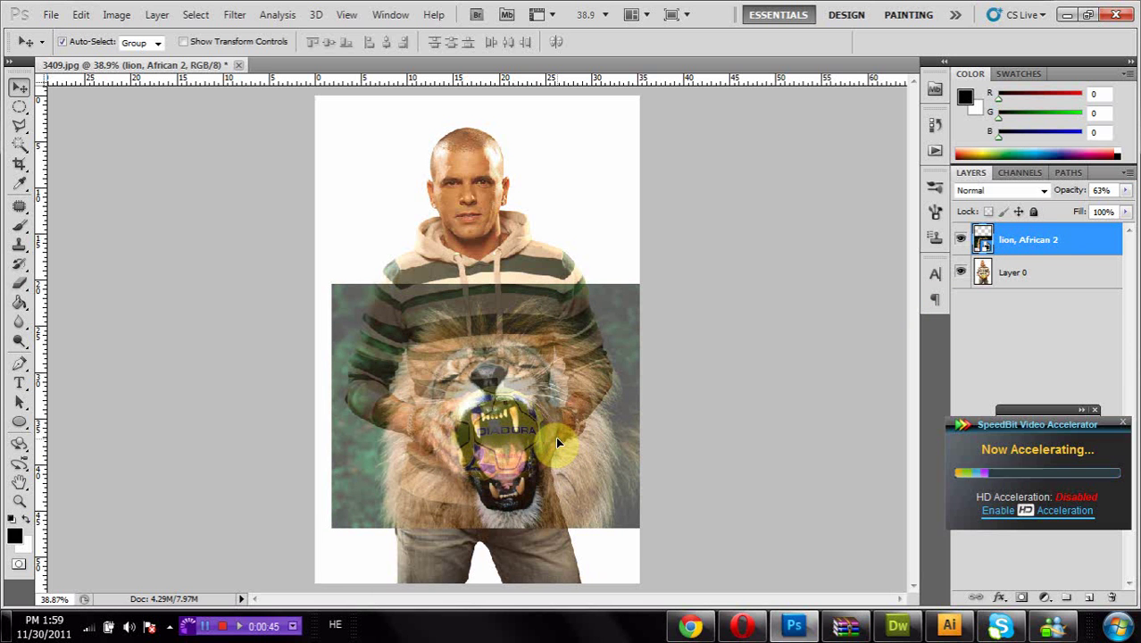
key("Down")
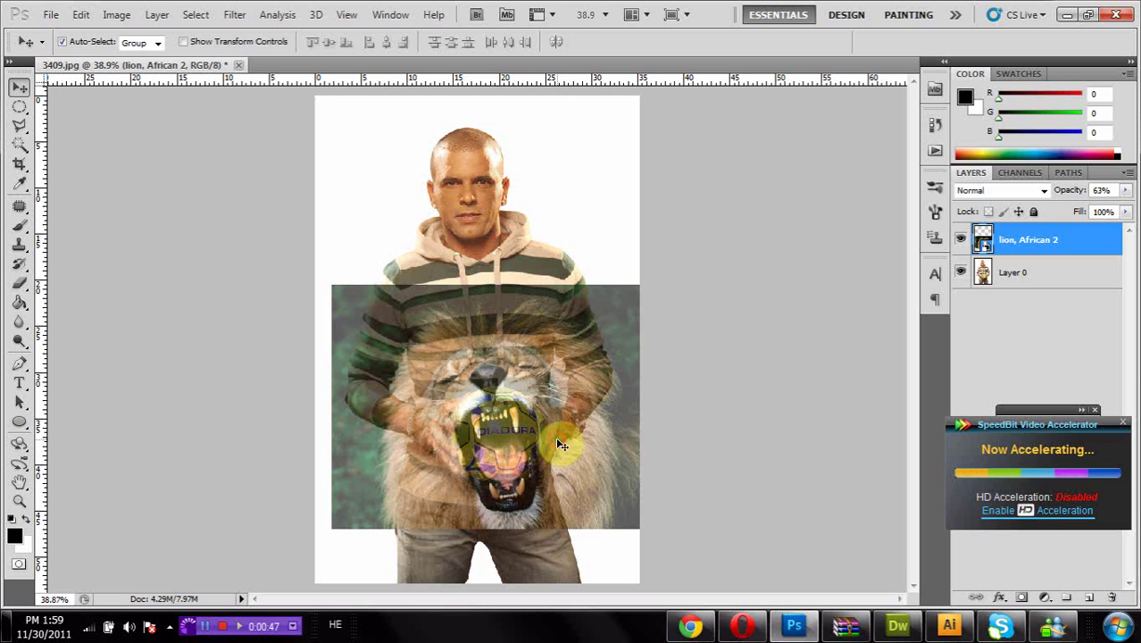
key("ctrl+t")
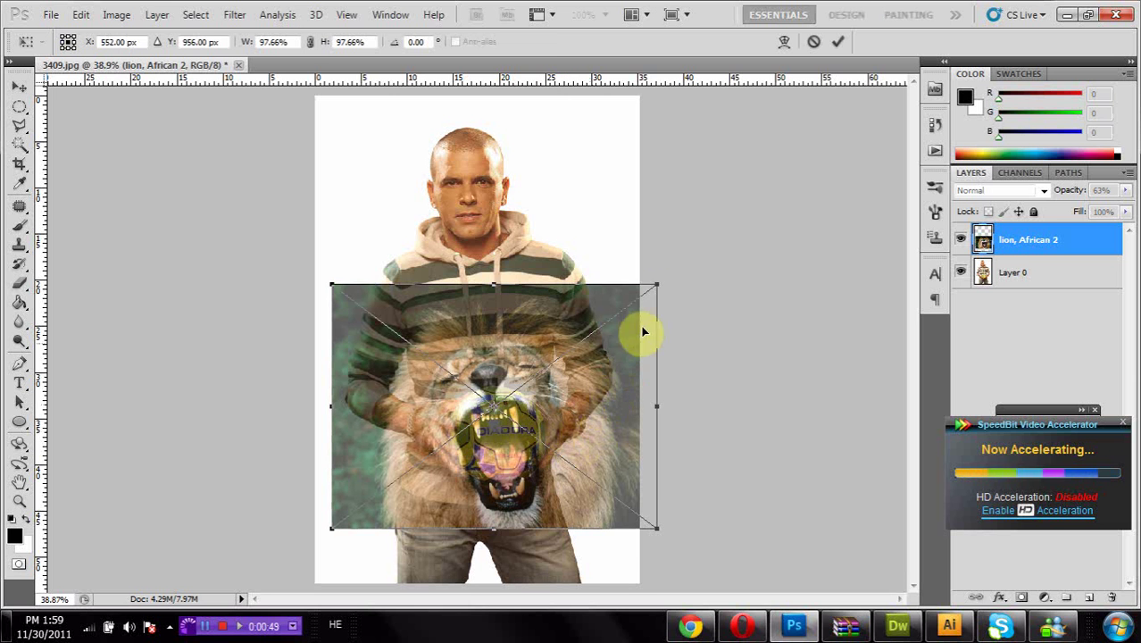
left_click_drag(660, 283, 594, 321)
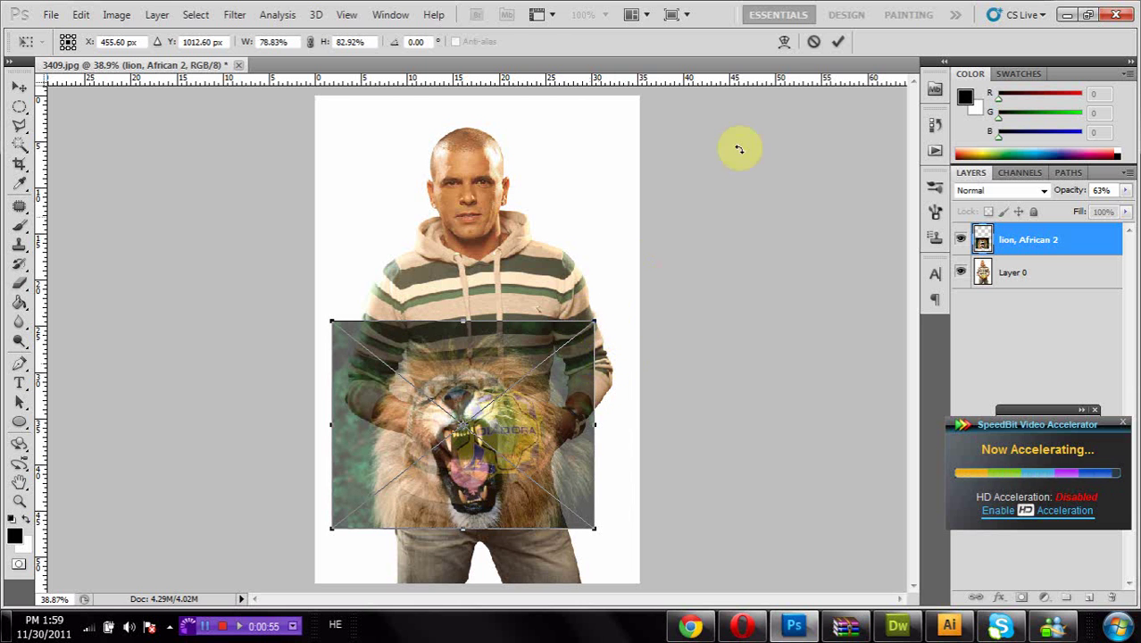
left_click(814, 42)
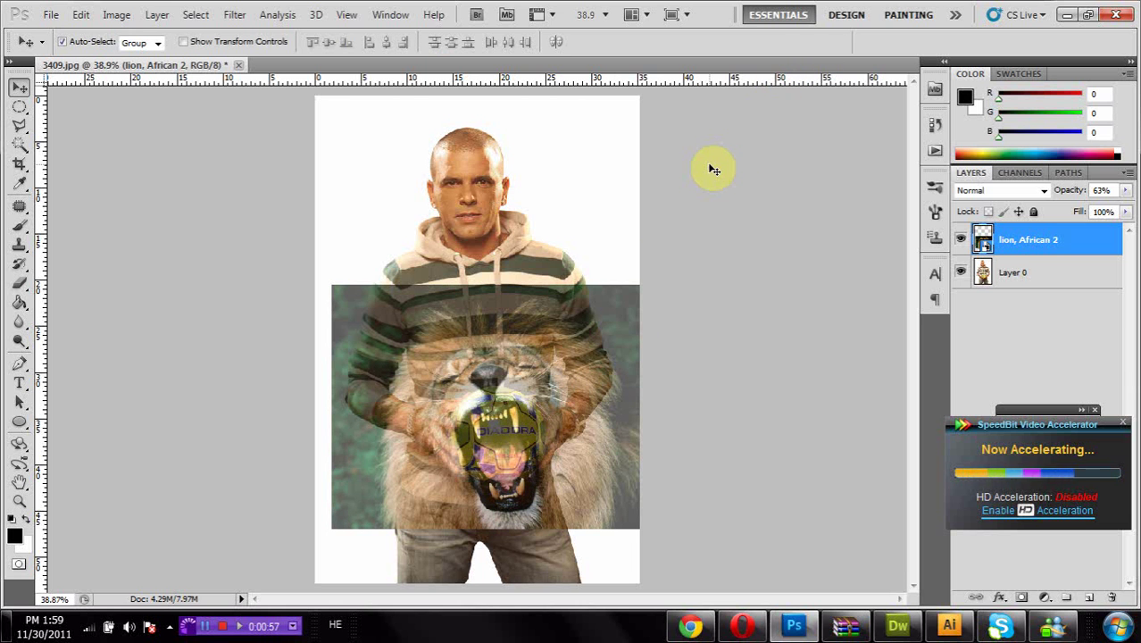
Step: Scale the lion layer proportionally to about 71.10%, position its head over the ball, and set its opacity to 100%
key("ctrl+t")
left_click_drag(665, 278, 567, 352)
left_click_drag(460, 429, 508, 413)
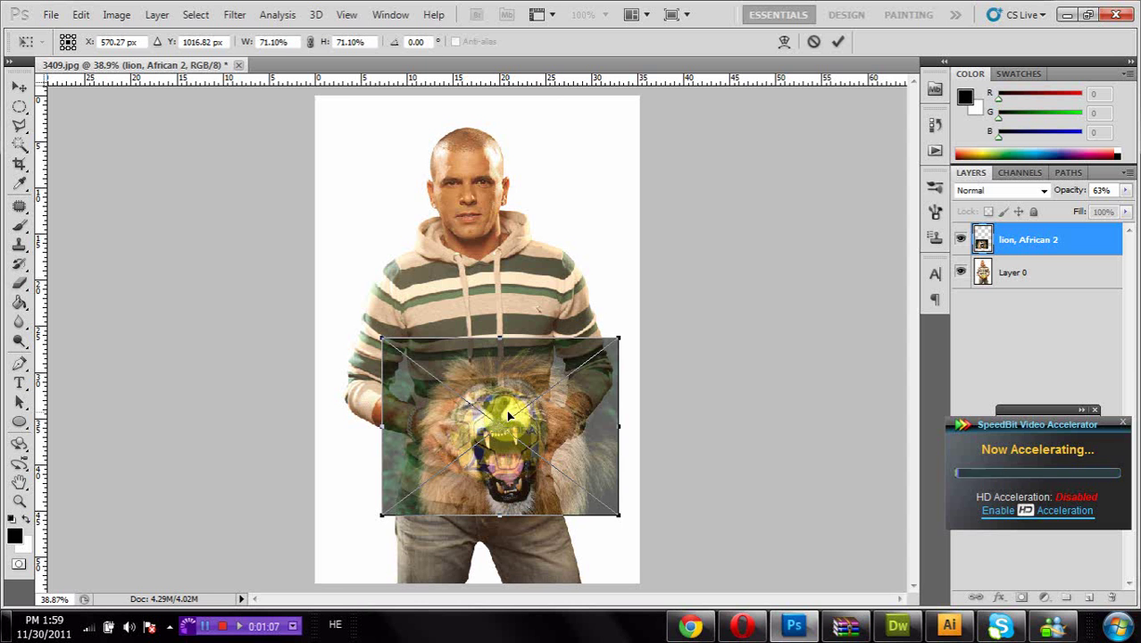
left_click_drag(509, 414, 503, 416)
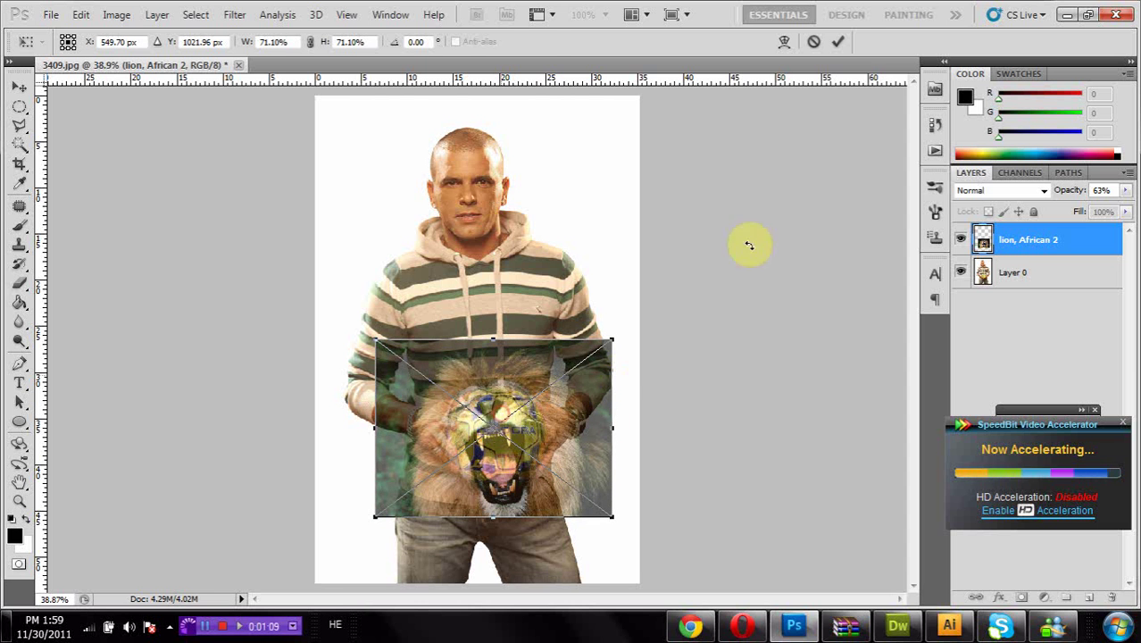
left_click(837, 41)
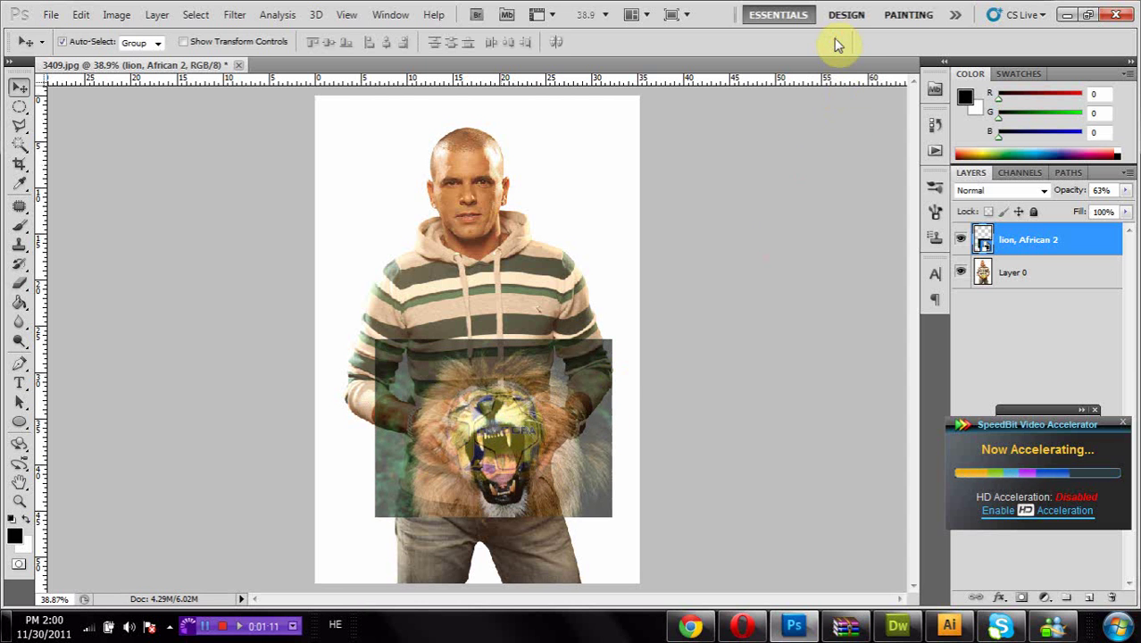
left_click(1126, 191)
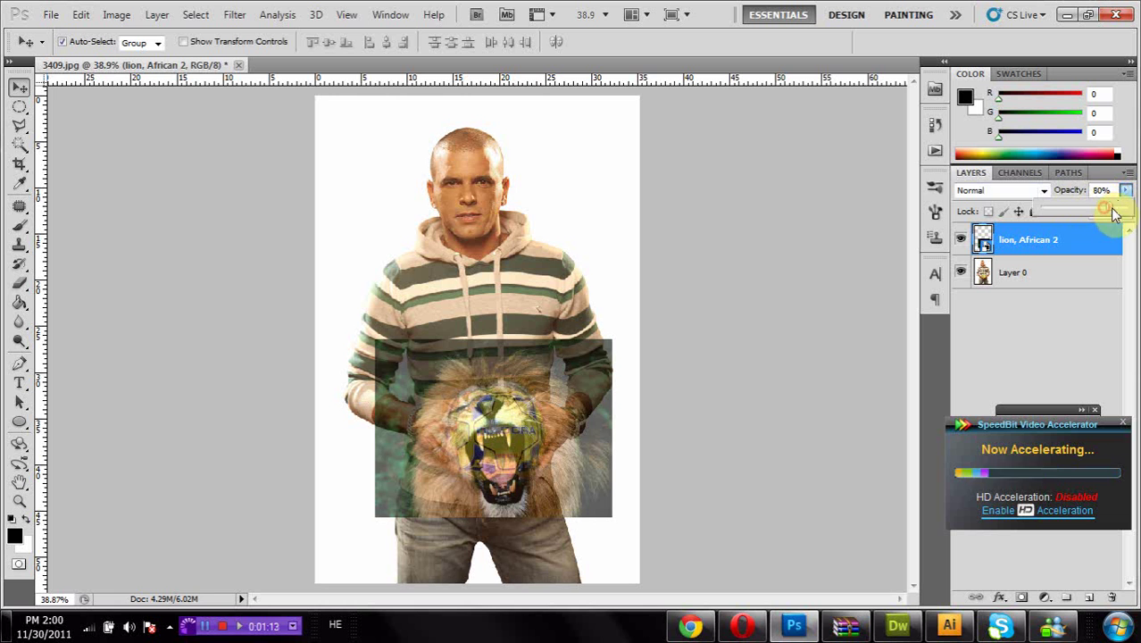
left_click_drag(1125, 215, 1128, 209)
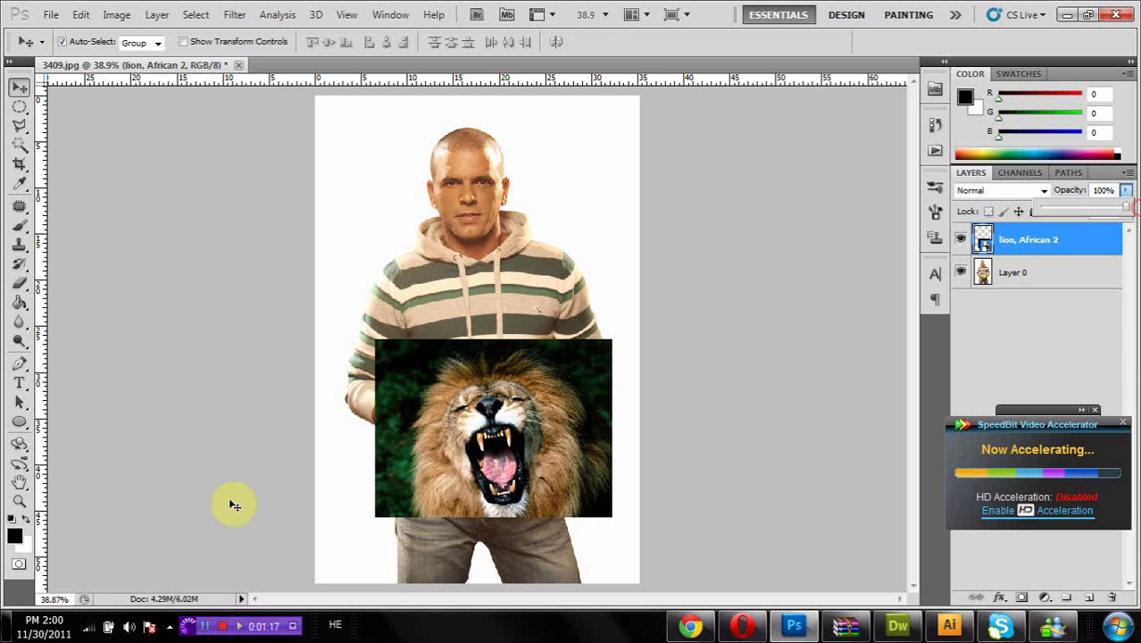
Step: Start a Pen tool path along the lion photo's bottom edge, from the right side of the mane to its lower-left corner
left_click(20, 505)
left_click_drag(316, 310, 631, 525)
scroll(535, 429, "down", 1)
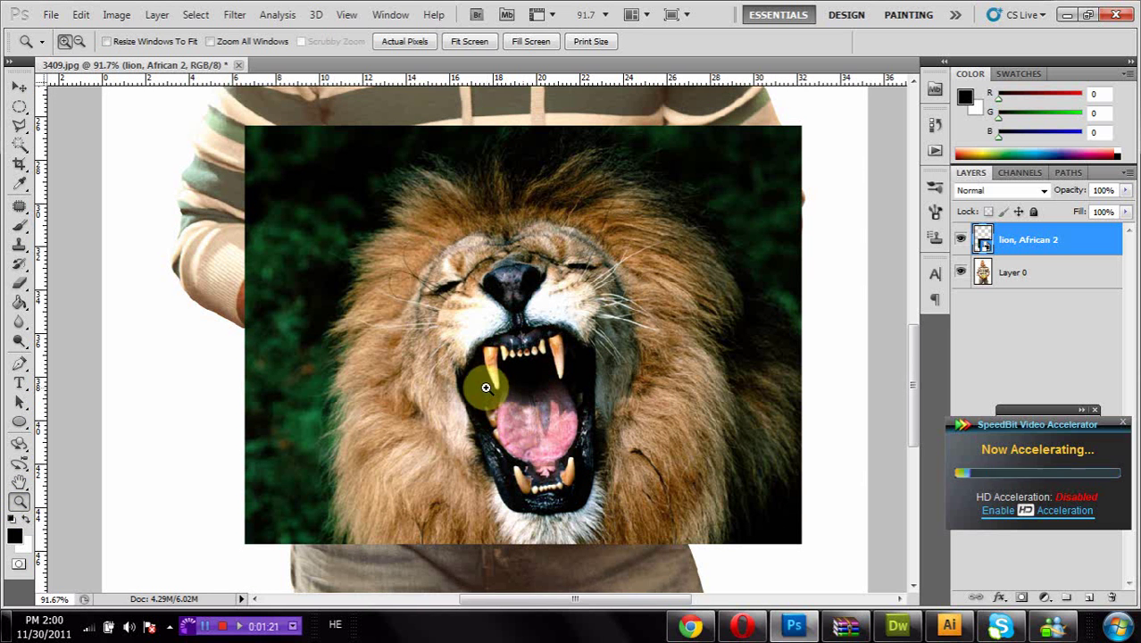
scroll(487, 384, "down", 1)
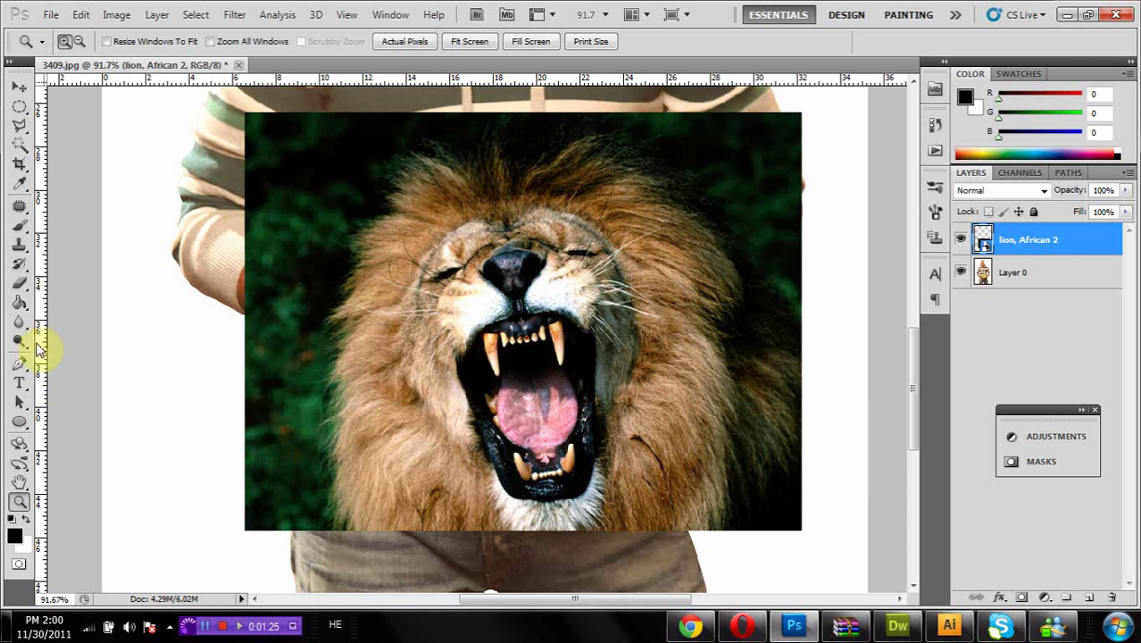
left_click(19, 365)
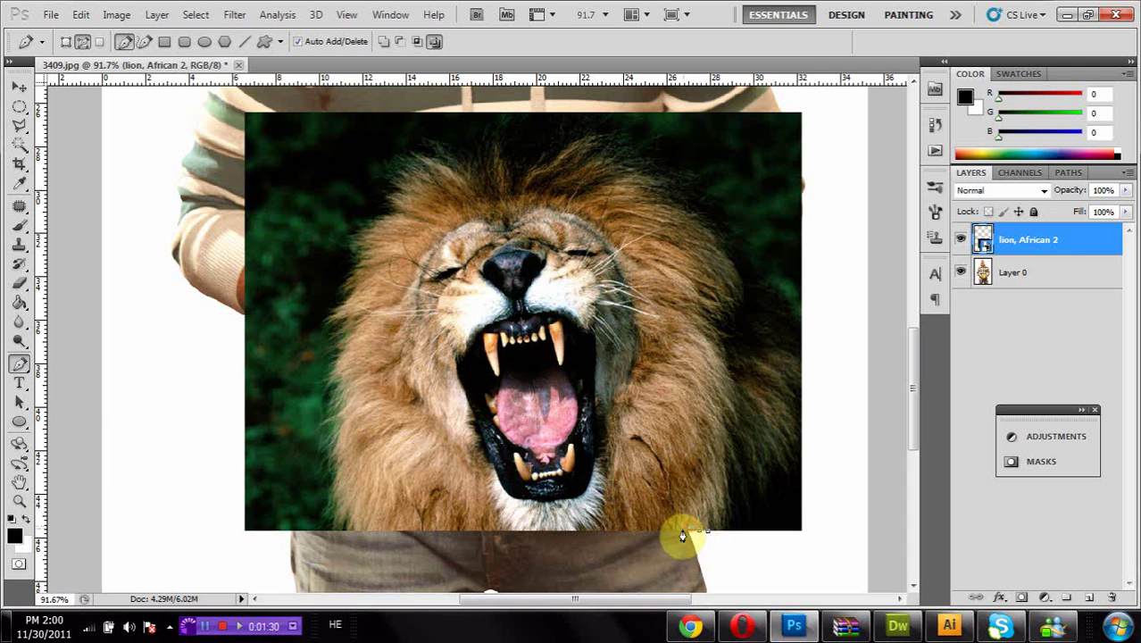
left_click(608, 533)
left_click(563, 532)
left_click(507, 534)
left_click(457, 534)
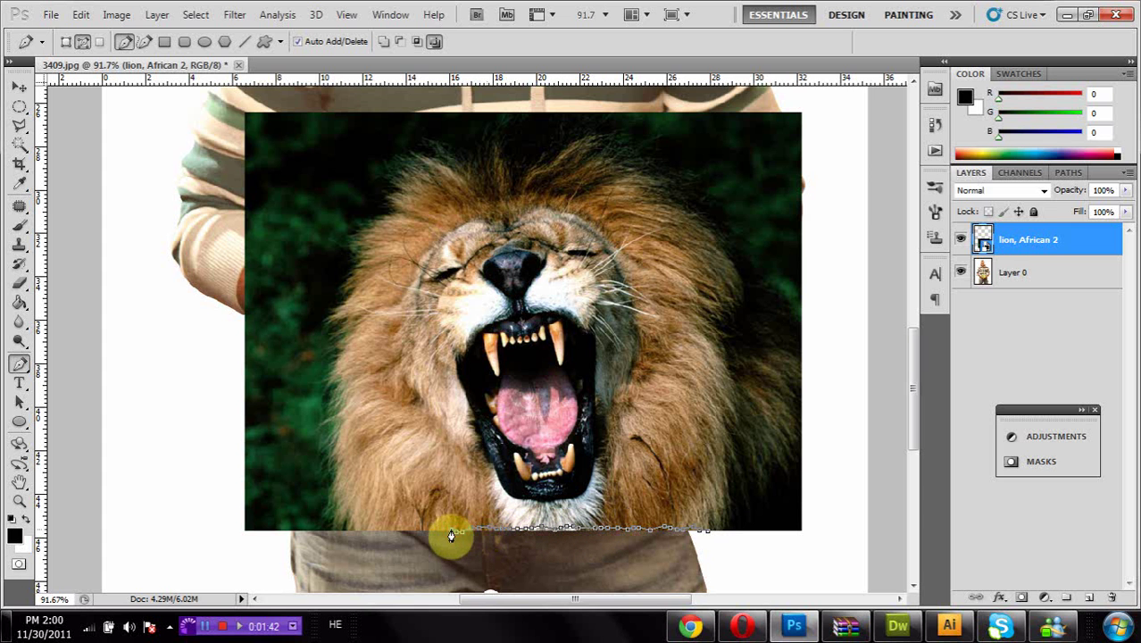
left_click(438, 531)
left_click(428, 531)
left_click(342, 535)
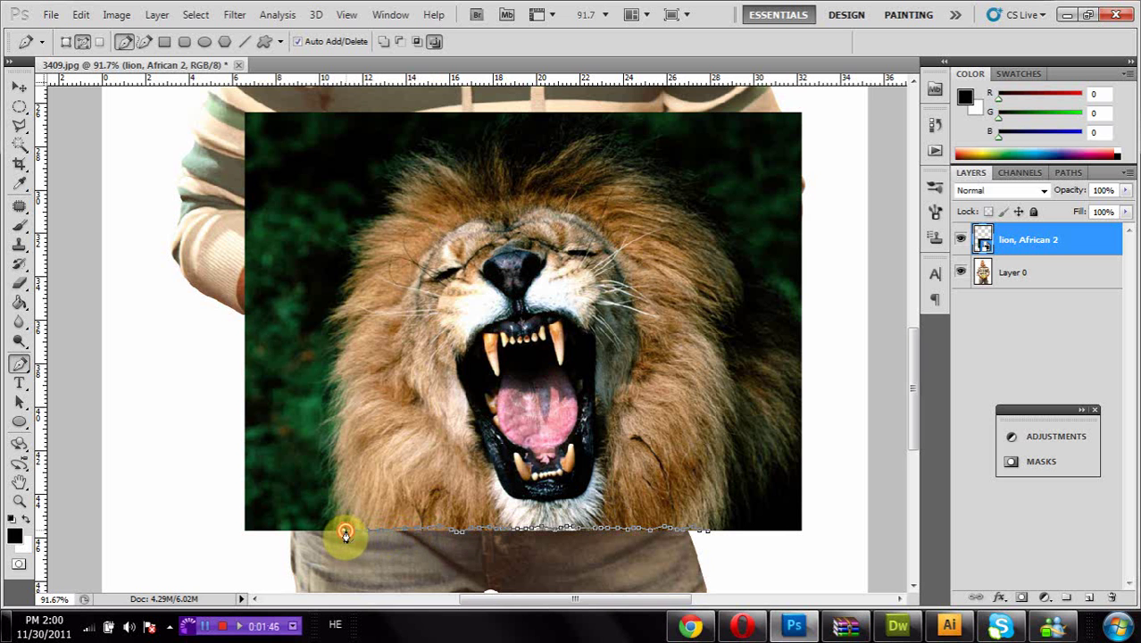
left_click(346, 527)
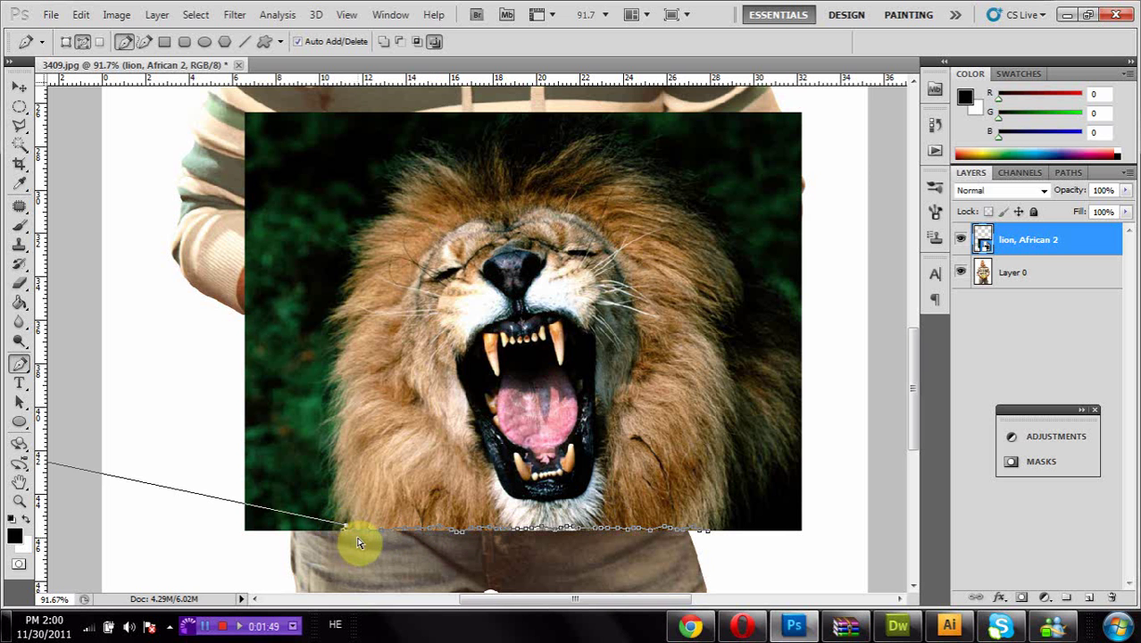
key("ctrl+z")
Step: Continue the path up the left outline of the mane to the upper-left tuft of hair
left_click(333, 525)
left_click(335, 503)
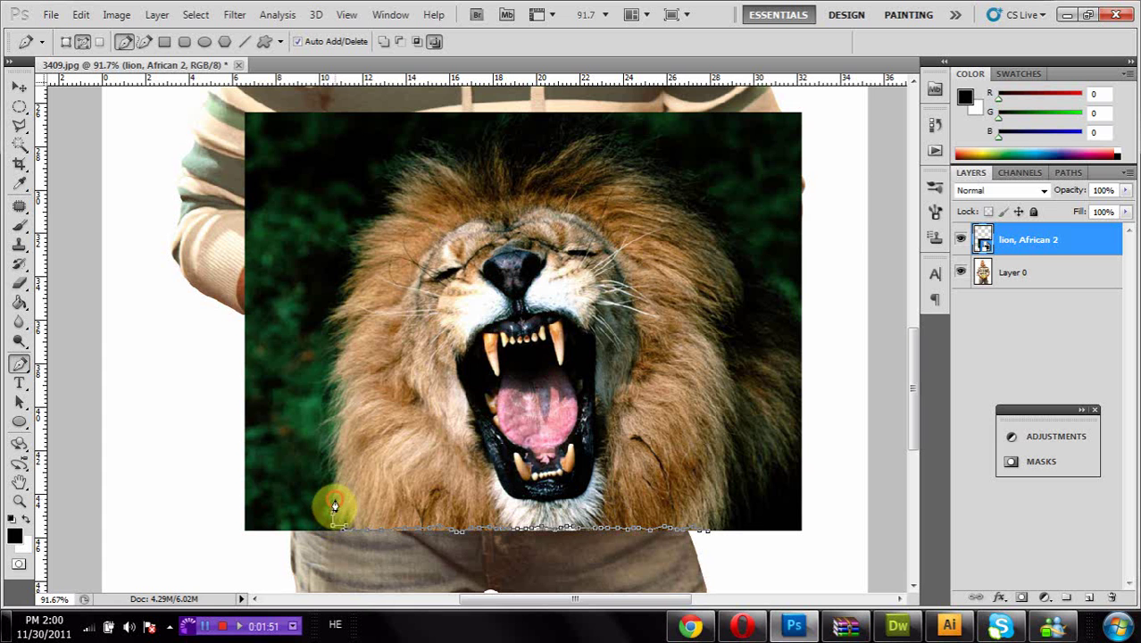
left_click_drag(335, 507, 351, 293)
left_click(330, 336)
left_click(356, 256)
left_click(356, 241)
left_click(355, 231)
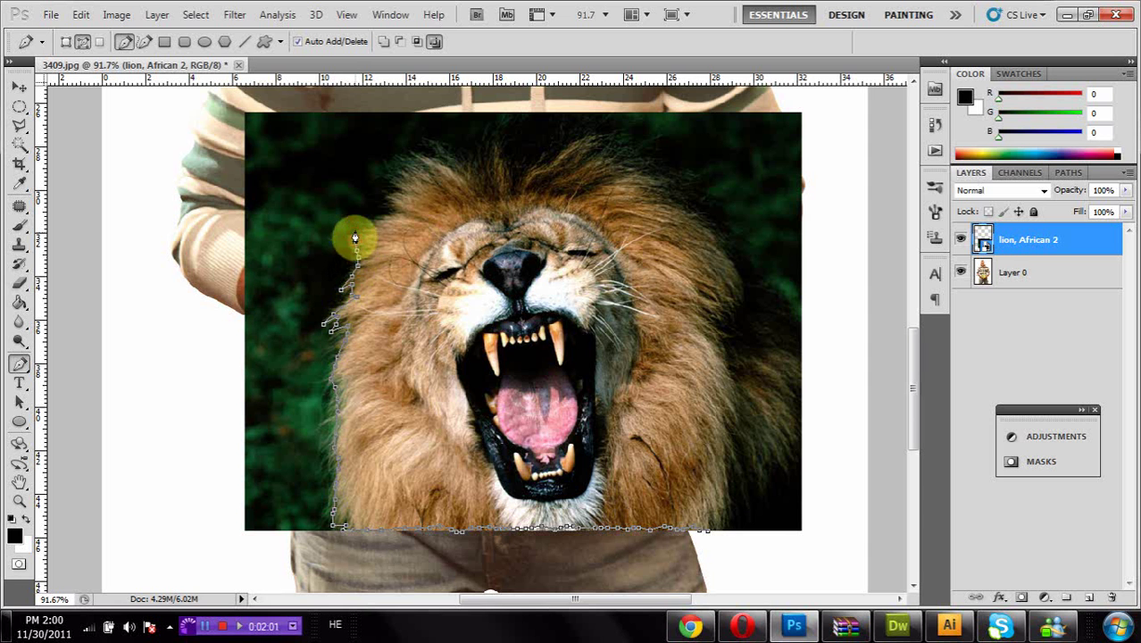
left_click(370, 224)
left_click(373, 219)
left_click(385, 216)
left_click(399, 209)
left_click(394, 187)
left_click(405, 160)
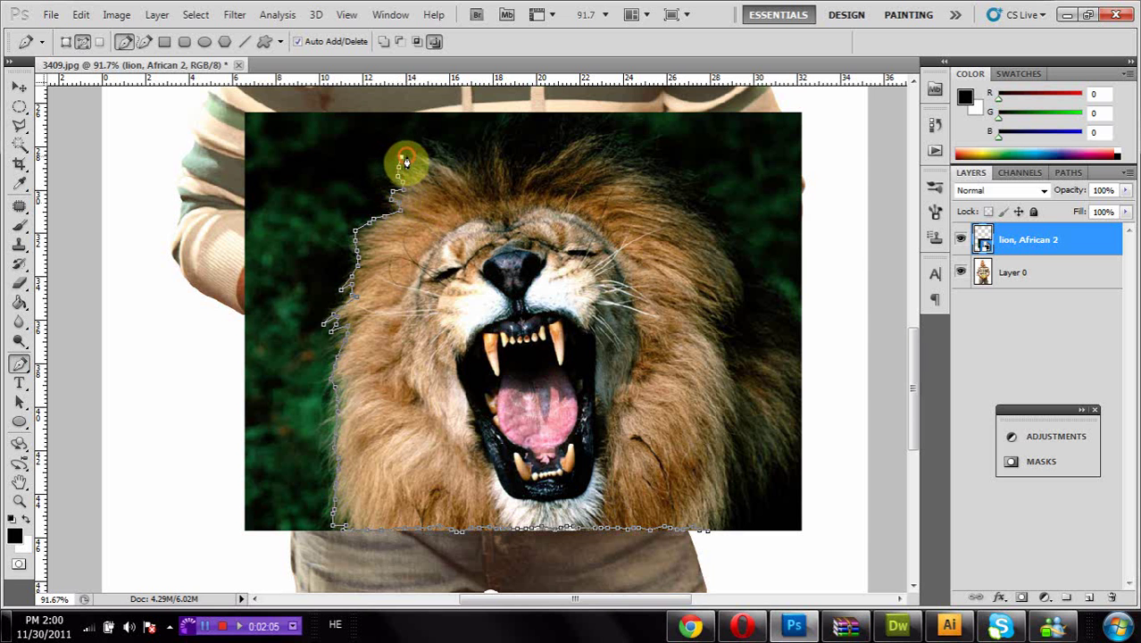
Step: Continue the path across the top of the mane, following the hair tufts above the lion's forehead
left_click(436, 159)
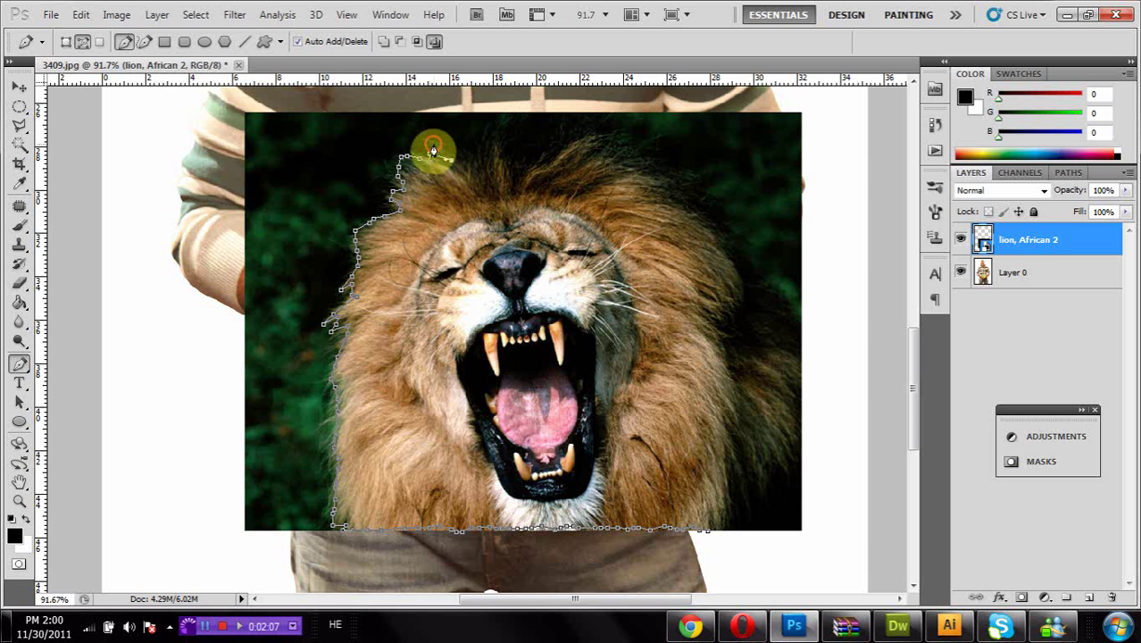
left_click(467, 160)
left_click(481, 148)
left_click(493, 135)
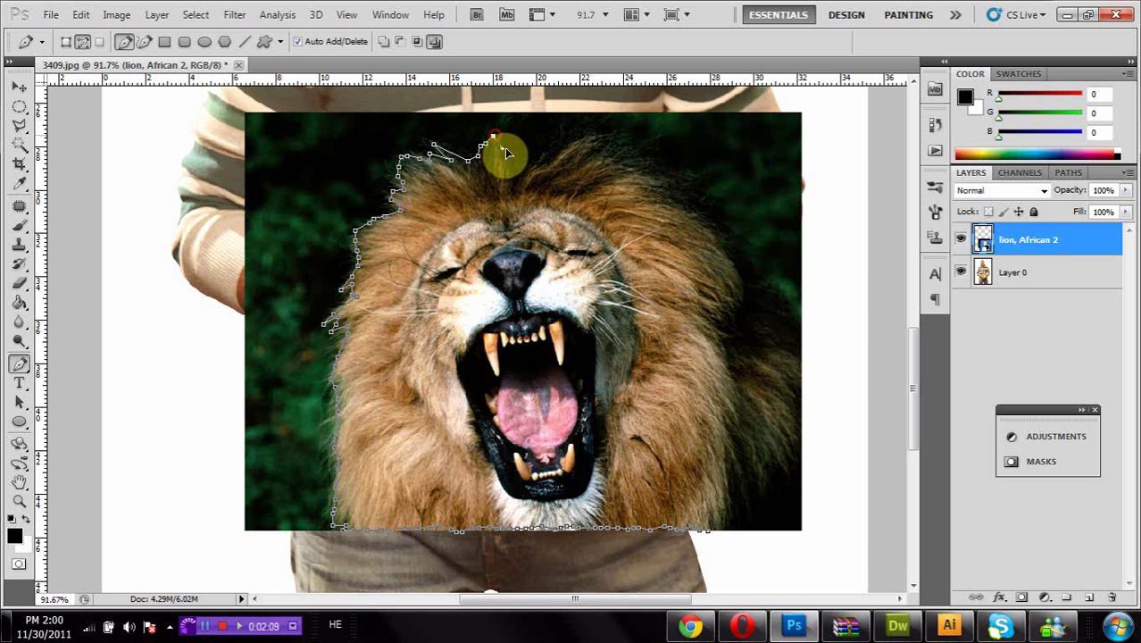
left_click(514, 165)
left_click(543, 164)
left_click(566, 152)
left_click(582, 143)
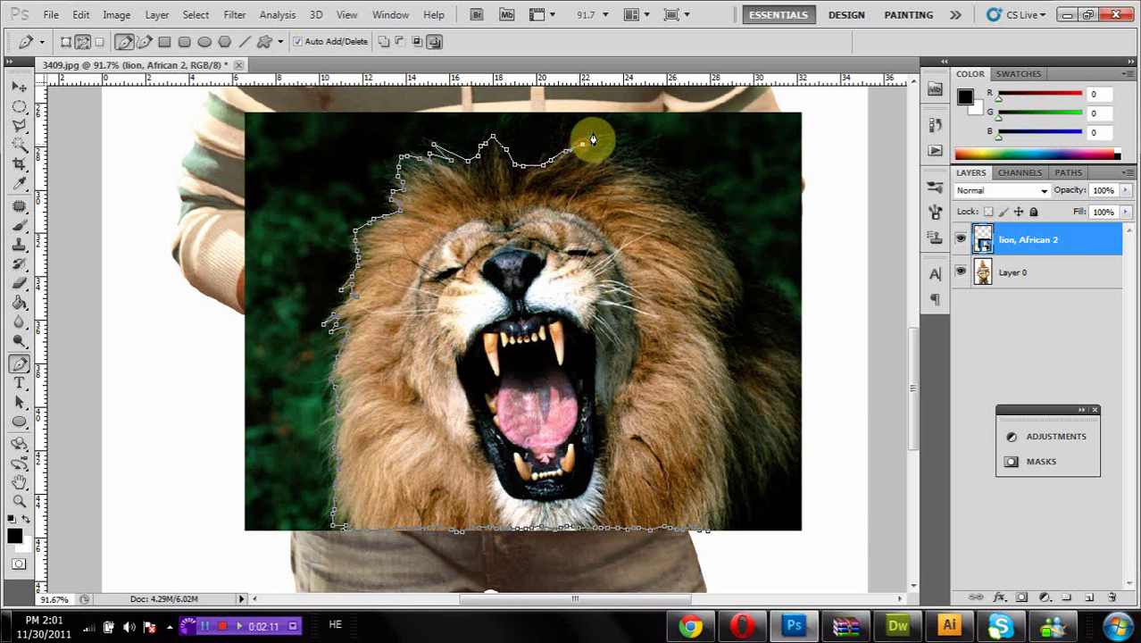
Step: Continue the path around the mane's upper-right outline, diagonally down to the photo's right edge
left_click(596, 132)
left_click(614, 130)
left_click(628, 132)
left_click(640, 138)
left_click(647, 145)
left_click(654, 153)
left_click(659, 160)
left_click(664, 168)
left_click(669, 175)
left_click(677, 182)
left_click(683, 188)
left_click(692, 194)
left_click(701, 209)
left_click(705, 218)
left_click(719, 234)
left_click(727, 240)
left_click(734, 247)
left_click(743, 255)
left_click(752, 264)
left_click(760, 271)
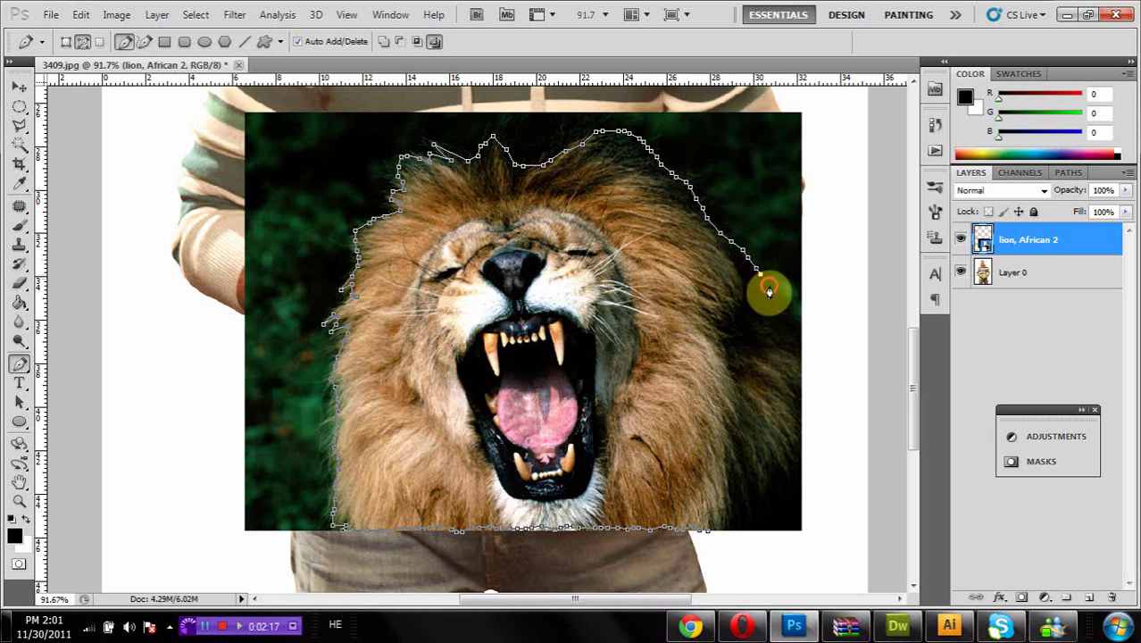
left_click(768, 283)
left_click(774, 291)
left_click(781, 302)
left_click(789, 311)
left_click(793, 318)
left_click(798, 322)
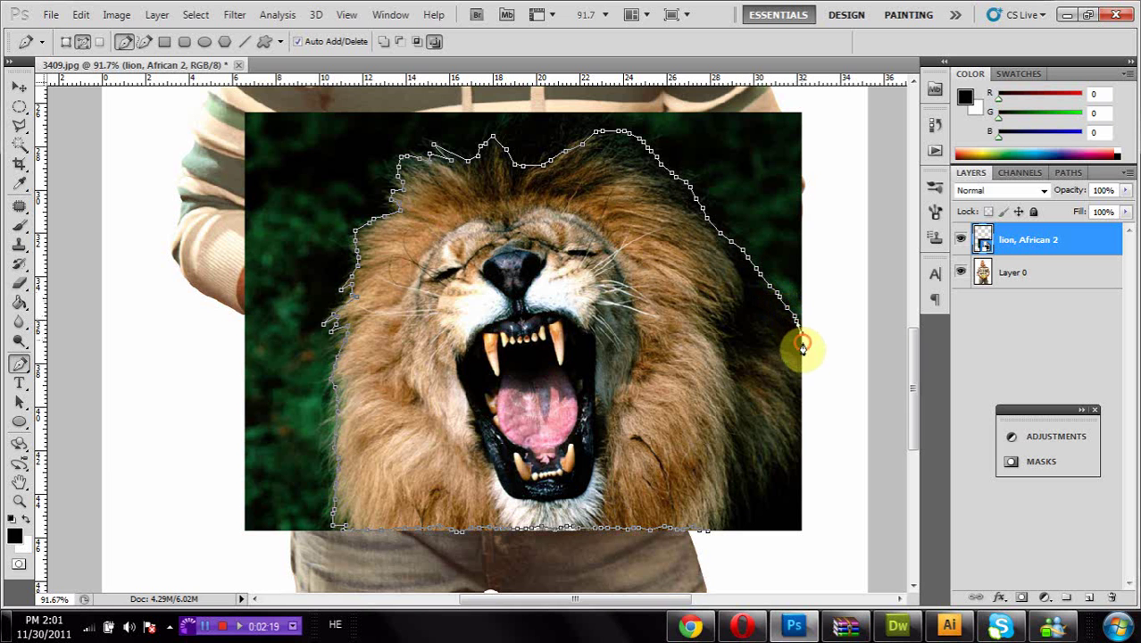
Step: Continue the Pen tool path down the lion photo's right edge to the lower end of the dark mane
left_click(803, 331)
left_click(804, 340)
left_click(803, 350)
left_click(804, 359)
left_click(802, 370)
left_click(801, 381)
left_click(799, 390)
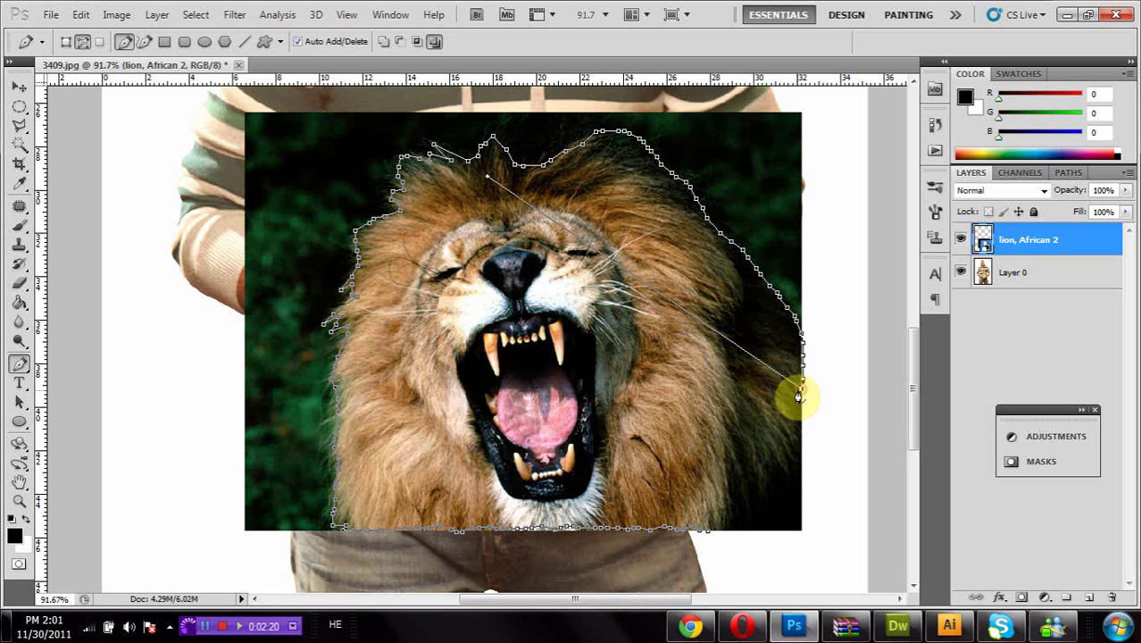
left_click(797, 449)
left_click(795, 466)
Step: Trace the mane's lower-right outline diagonally to the photo's bottom edge and close the path at its starting point
left_click(780, 478)
left_click(770, 477)
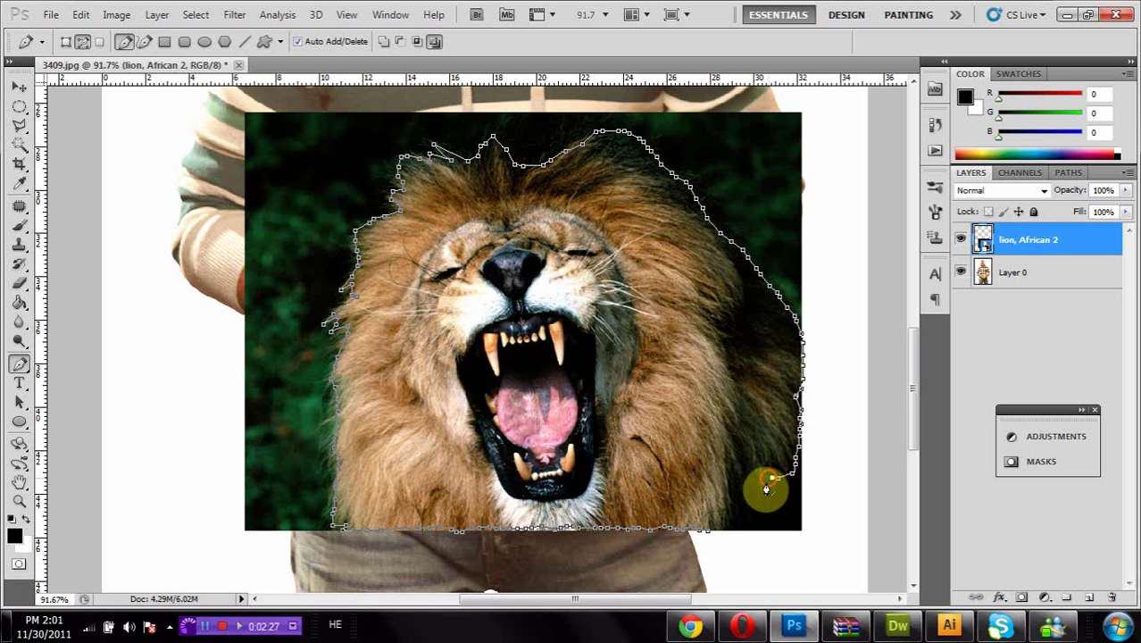
left_click(758, 490)
left_click(747, 498)
left_click(736, 506)
left_click(725, 517)
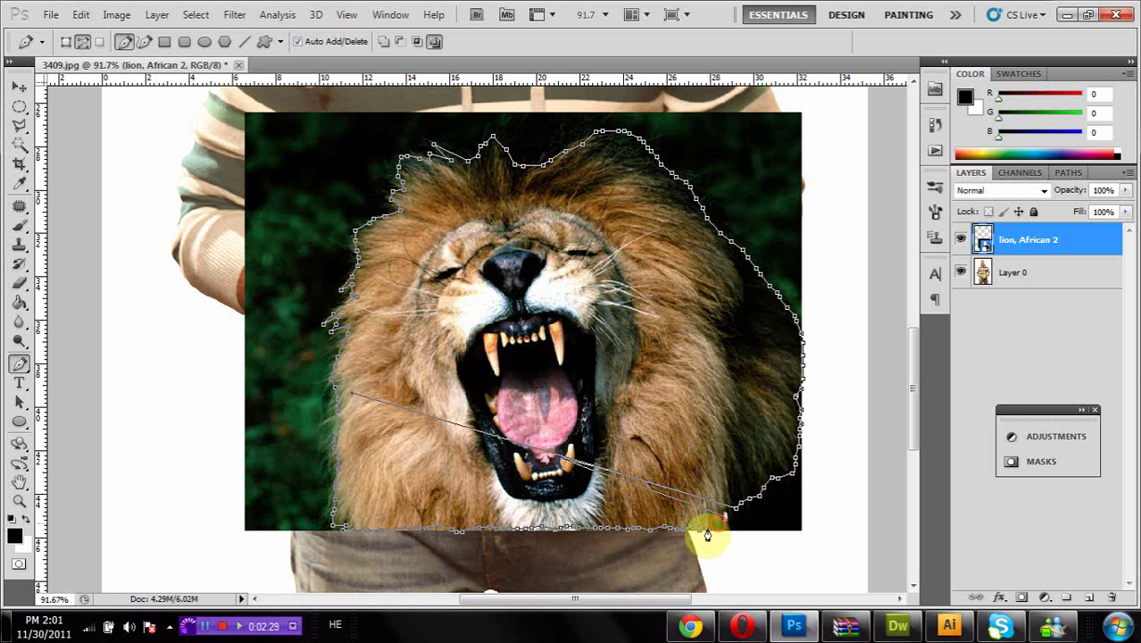
left_click(707, 534)
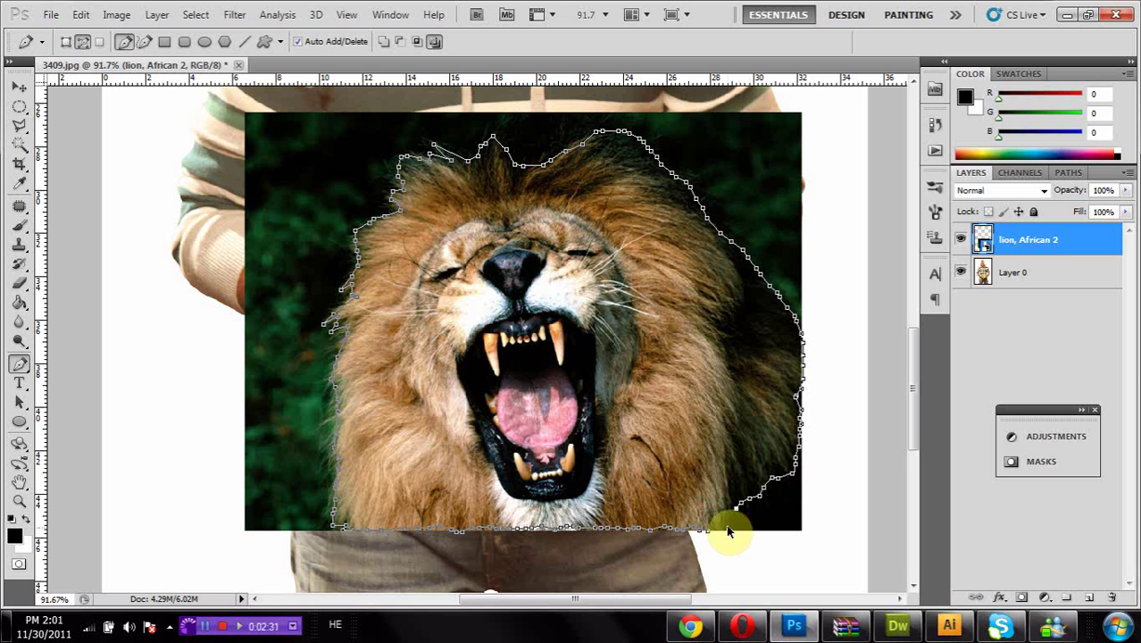
left_click(727, 515)
left_click(730, 518)
left_click(721, 526)
left_click(706, 539)
Step: Convert the closed path around the lion into a selection
right_click(568, 269)
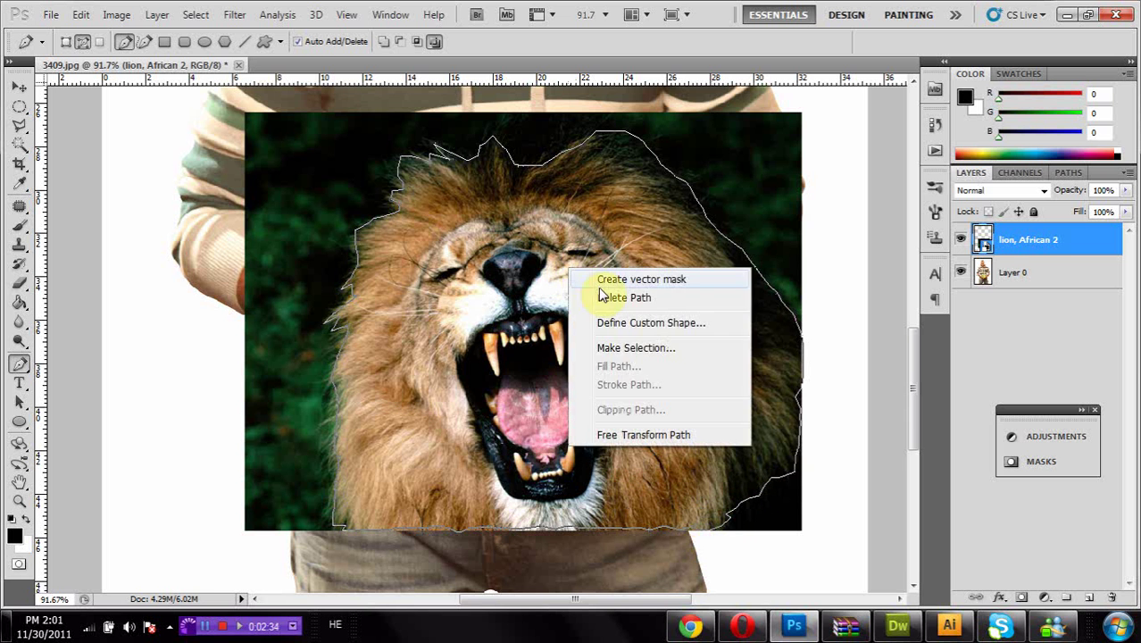
left_click(647, 348)
left_click(652, 182)
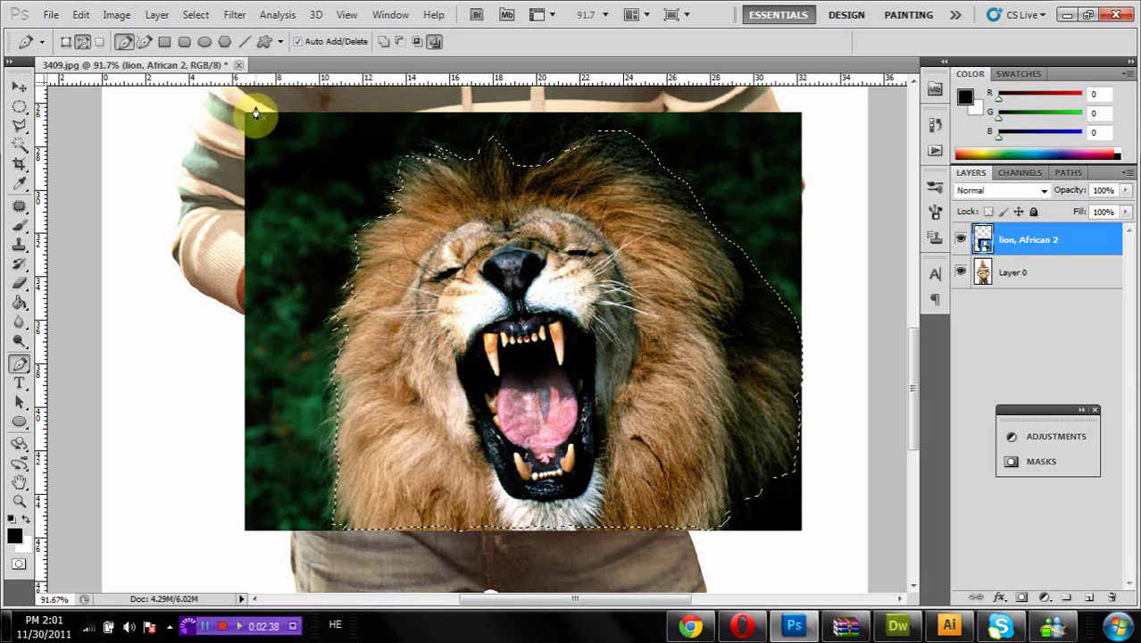
Step: Open Refine Edge for the lion selection, move the dialog clear of the image and set the edge detection radius to 52.3 px
left_click(18, 108)
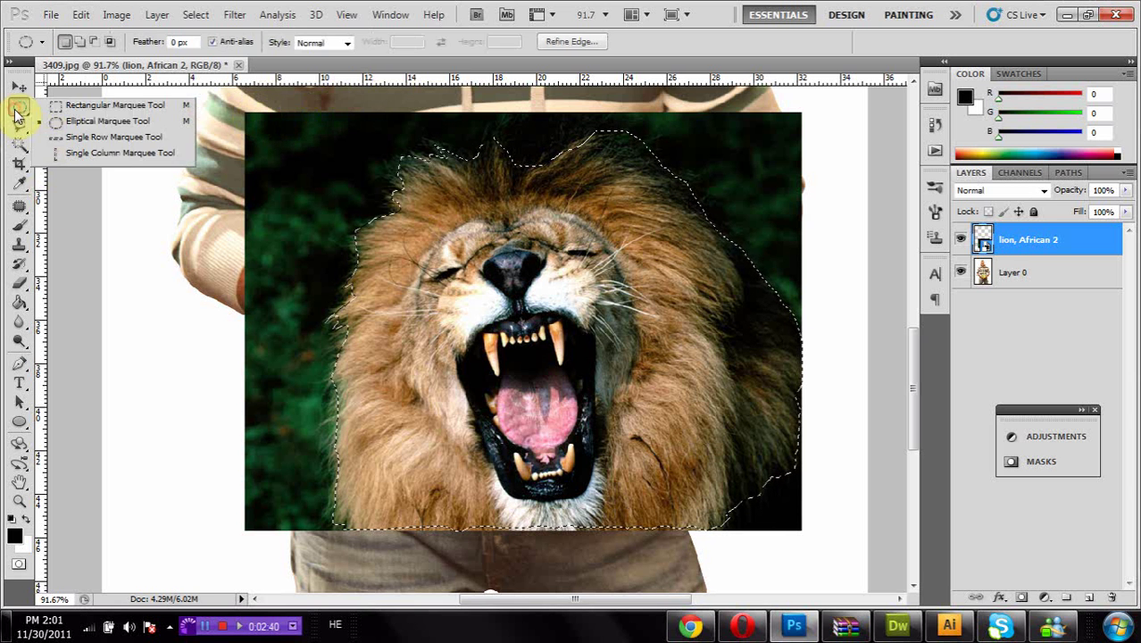
left_click(568, 41)
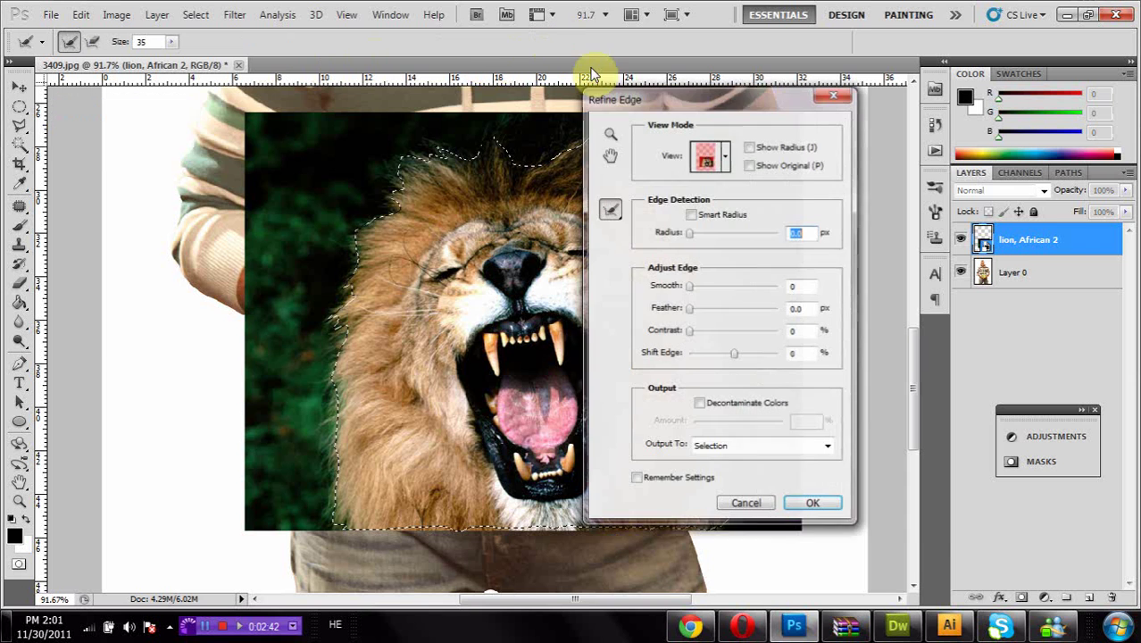
left_click_drag(698, 101, 989, 104)
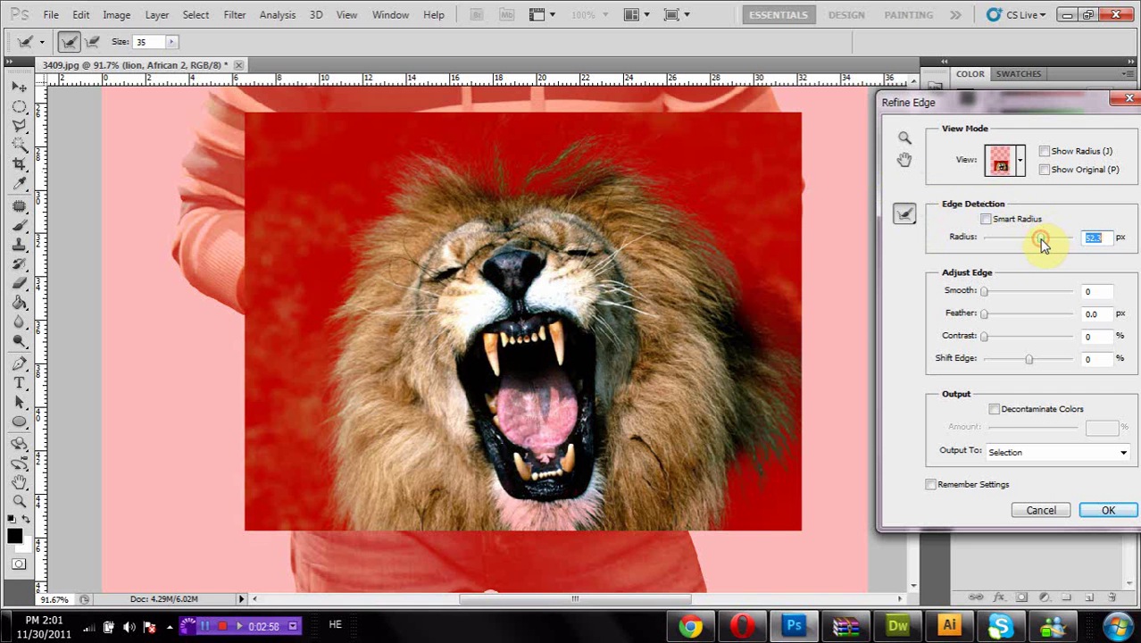
Step: Brush over the mane's top and left edges with the Erase Refinements tool and set the radius to 72.8 px
left_click(904, 215)
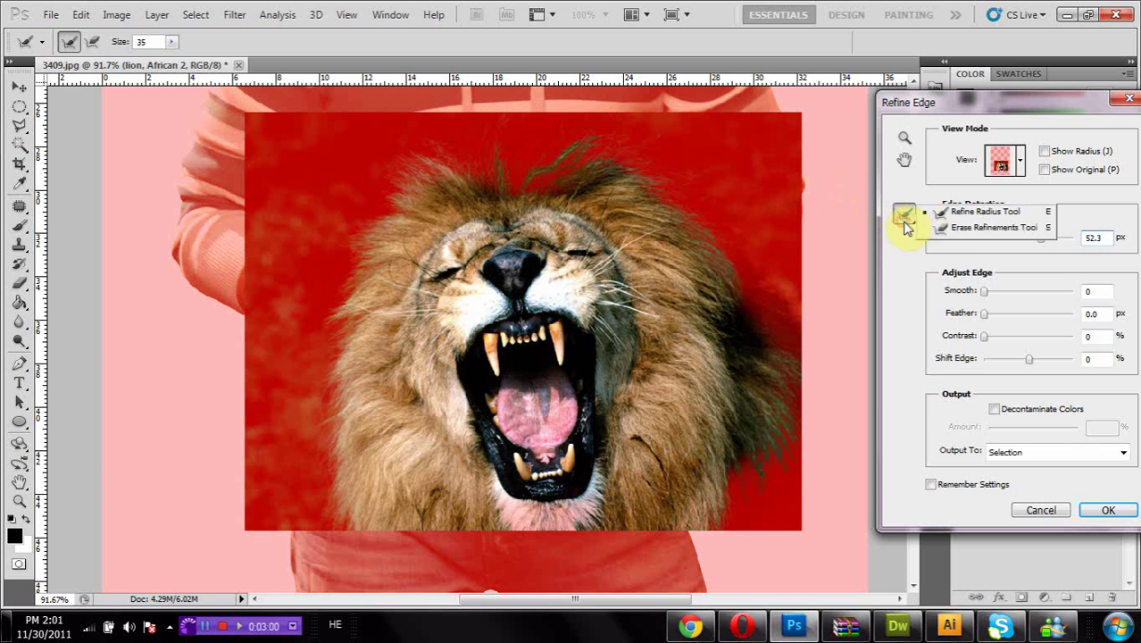
left_click(950, 229)
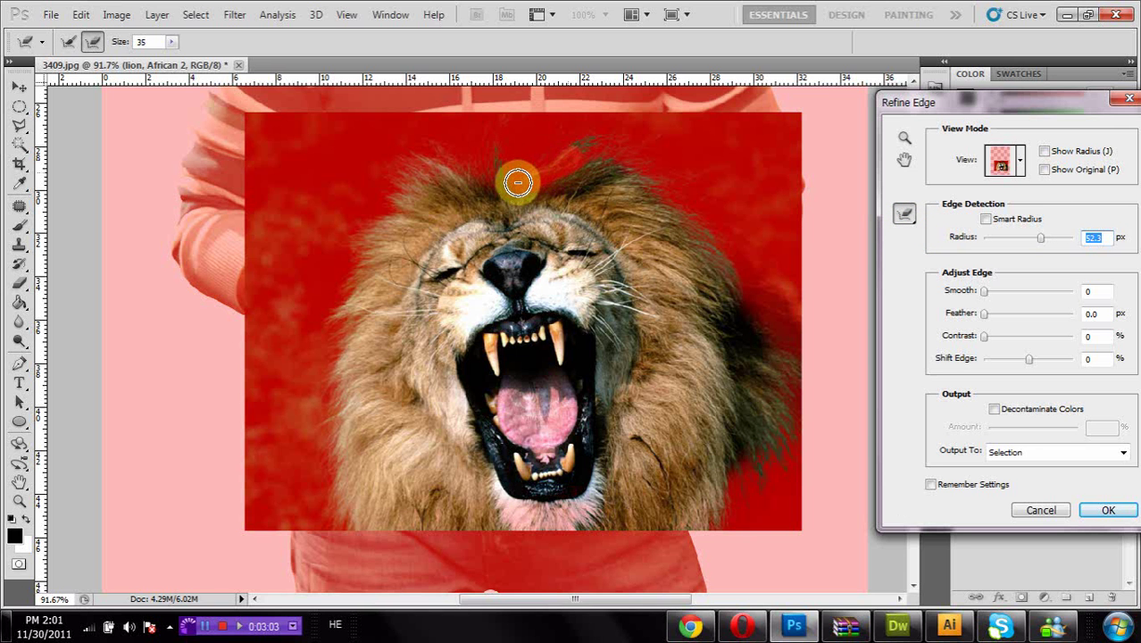
mouse_move(563, 166)
left_mouse_down()
mouse_move(588, 149)
mouse_move(496, 174)
mouse_move(519, 224)
left_mouse_up()
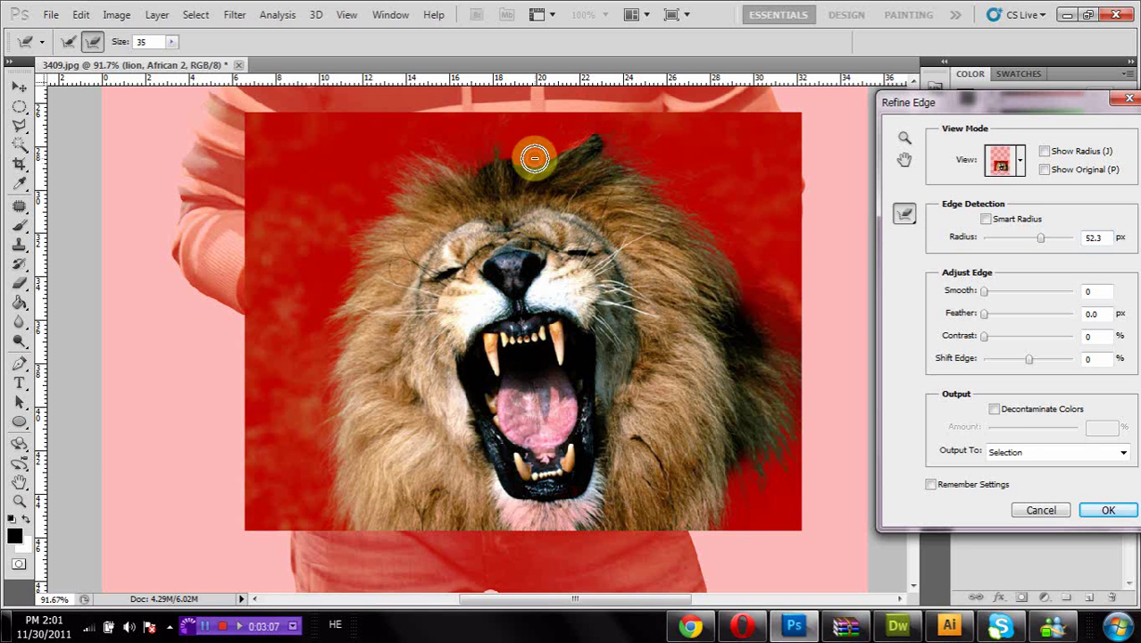
mouse_move(499, 168)
left_mouse_down()
mouse_move(441, 185)
mouse_move(384, 224)
mouse_move(343, 374)
mouse_move(356, 518)
left_mouse_up()
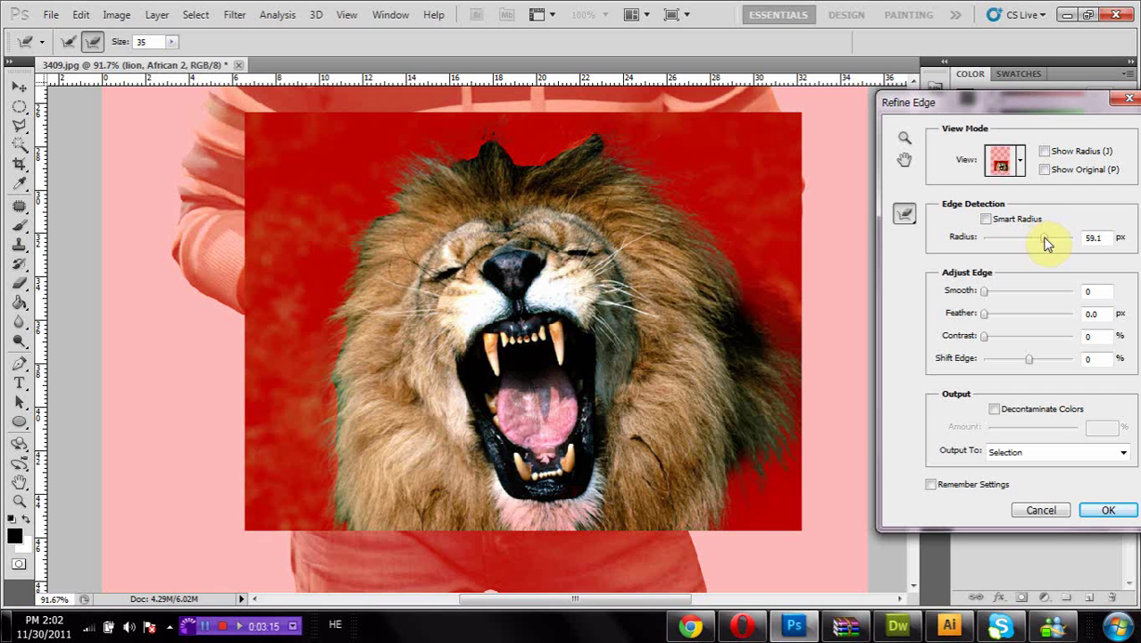
left_click_drag(1046, 239, 1051, 239)
Step: Brush the mane's left, top and right edges with the Refine Radius tool and apply the refined selection
left_click(915, 230)
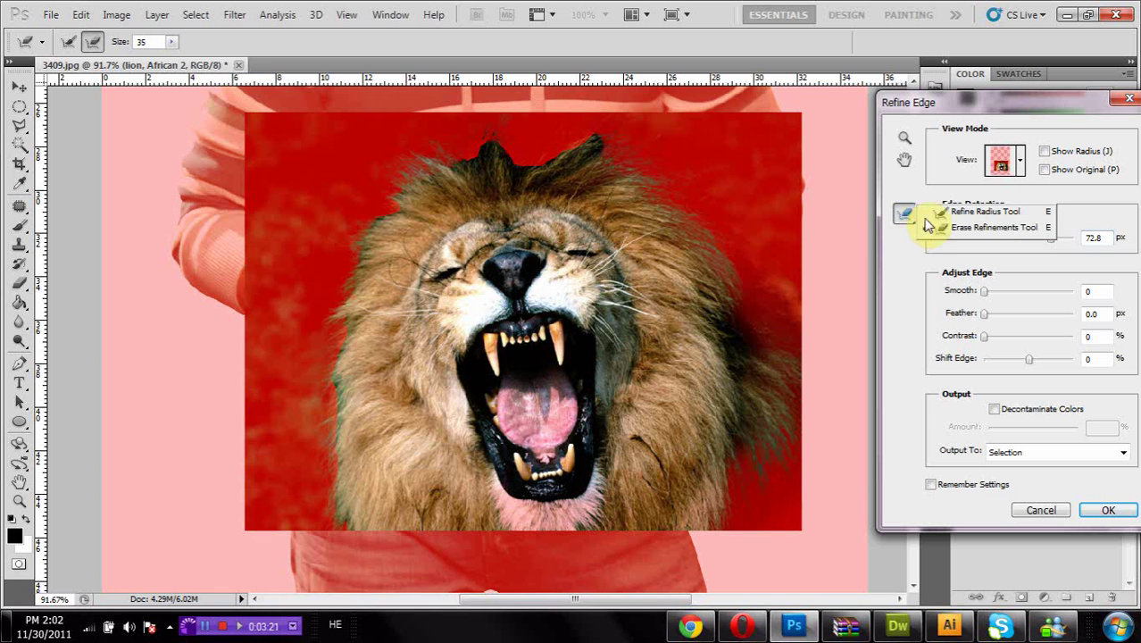
left_click(928, 214)
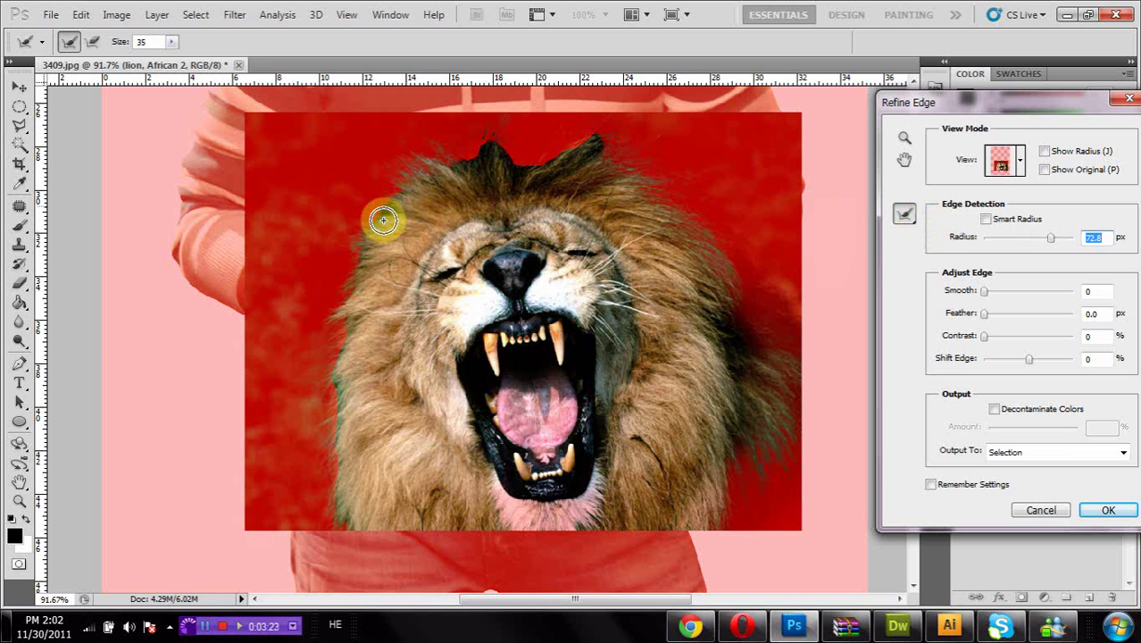
mouse_move(383, 220)
left_mouse_down()
mouse_move(349, 280)
mouse_move(341, 362)
mouse_move(351, 518)
left_mouse_up()
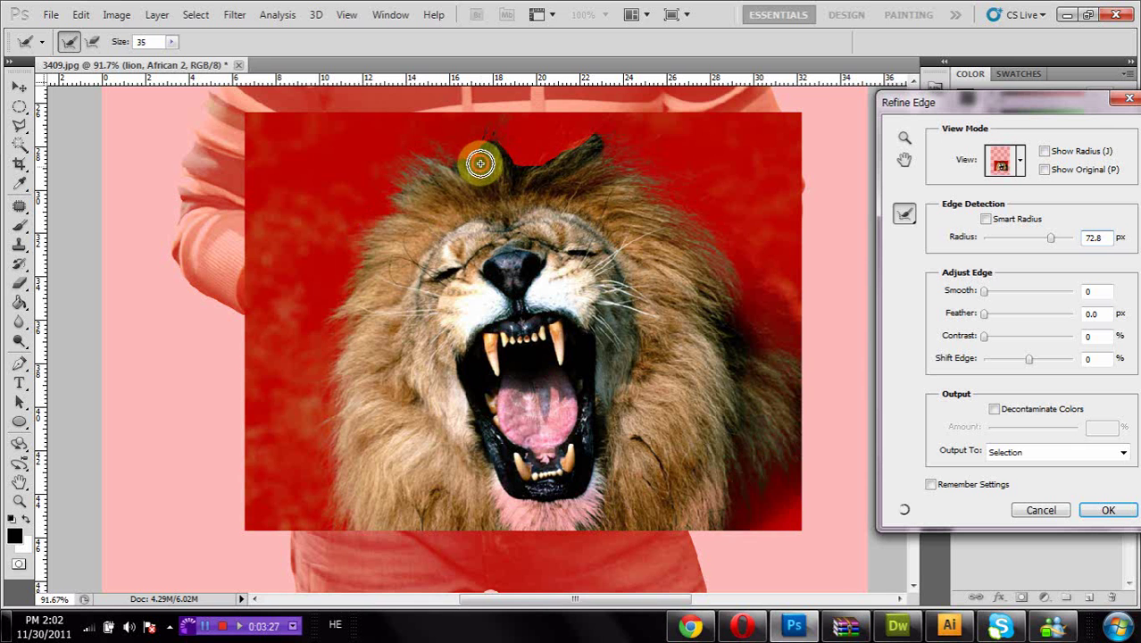
mouse_move(480, 163)
left_mouse_down()
mouse_move(484, 153)
mouse_move(580, 147)
mouse_move(657, 192)
mouse_move(721, 297)
mouse_move(734, 454)
mouse_move(720, 521)
mouse_move(594, 539)
mouse_move(356, 531)
mouse_move(786, 541)
left_mouse_up()
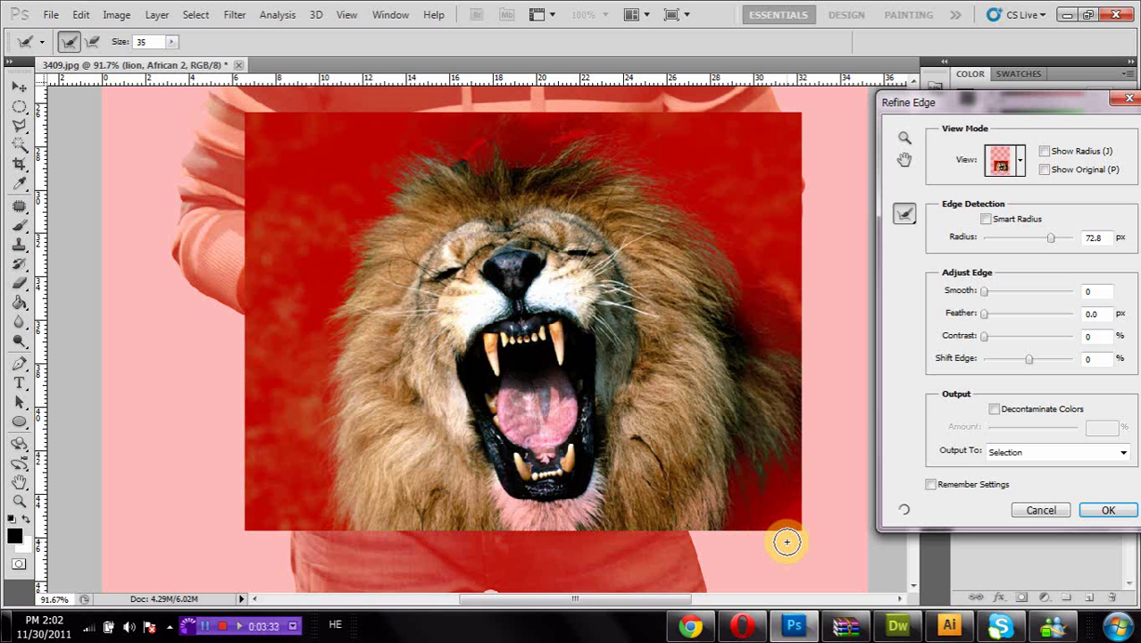
left_click(1099, 512)
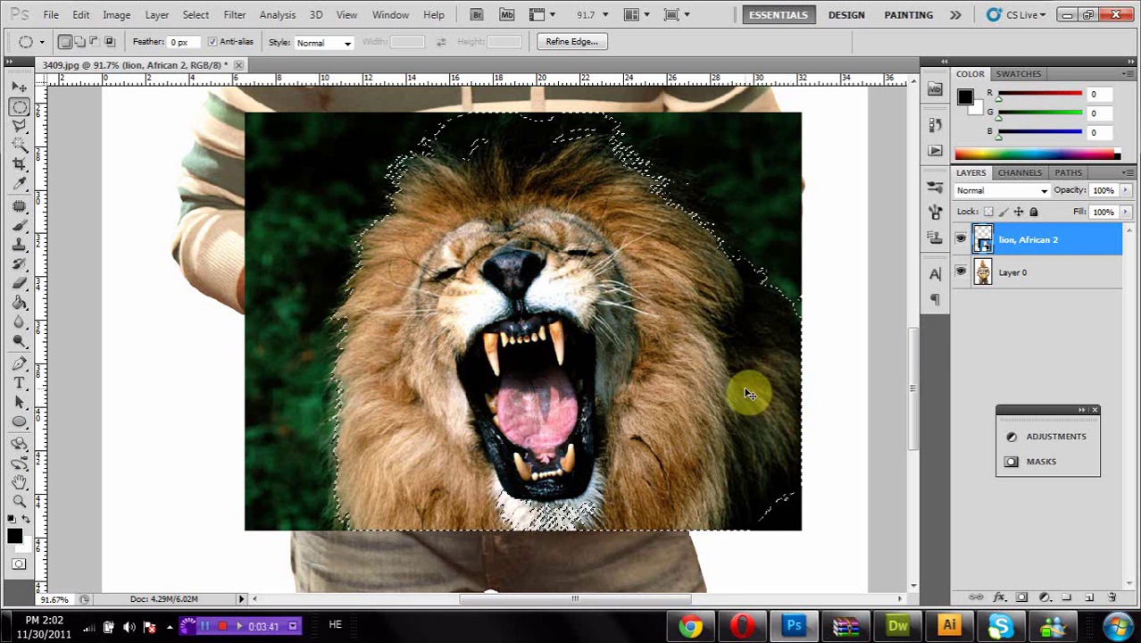
Step: Copy the selected lion to a new layer and hide the lion, African 2 layer
key("ctrl+j")
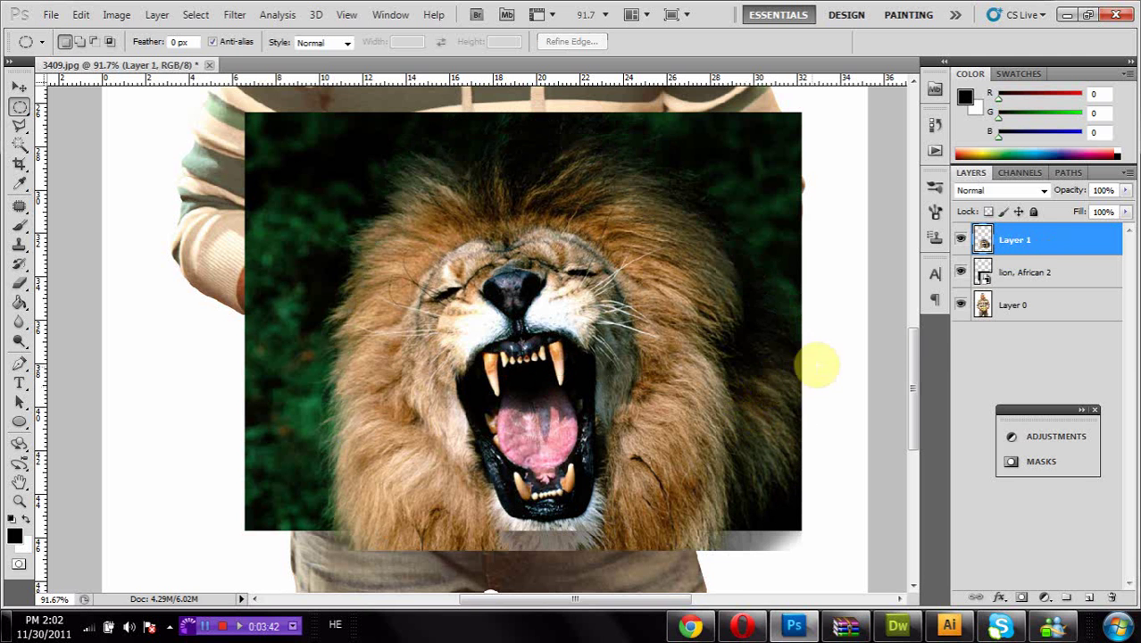
left_click(961, 272)
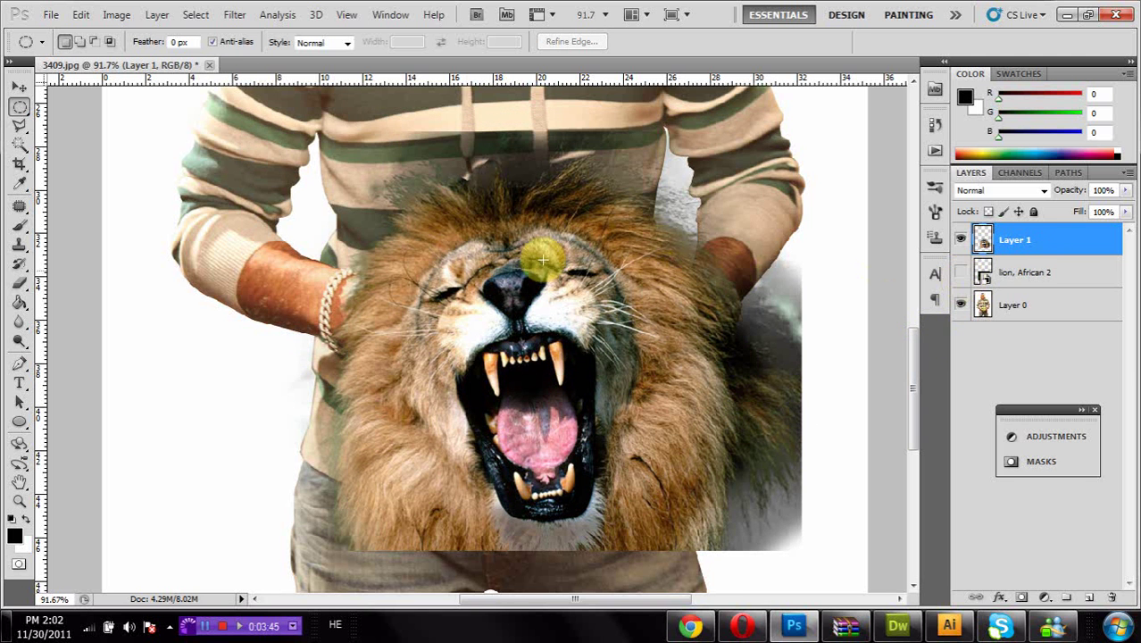
Step: Move the lion cutout up over the ball and set Layer 1's opacity to 0%
left_click(19, 87)
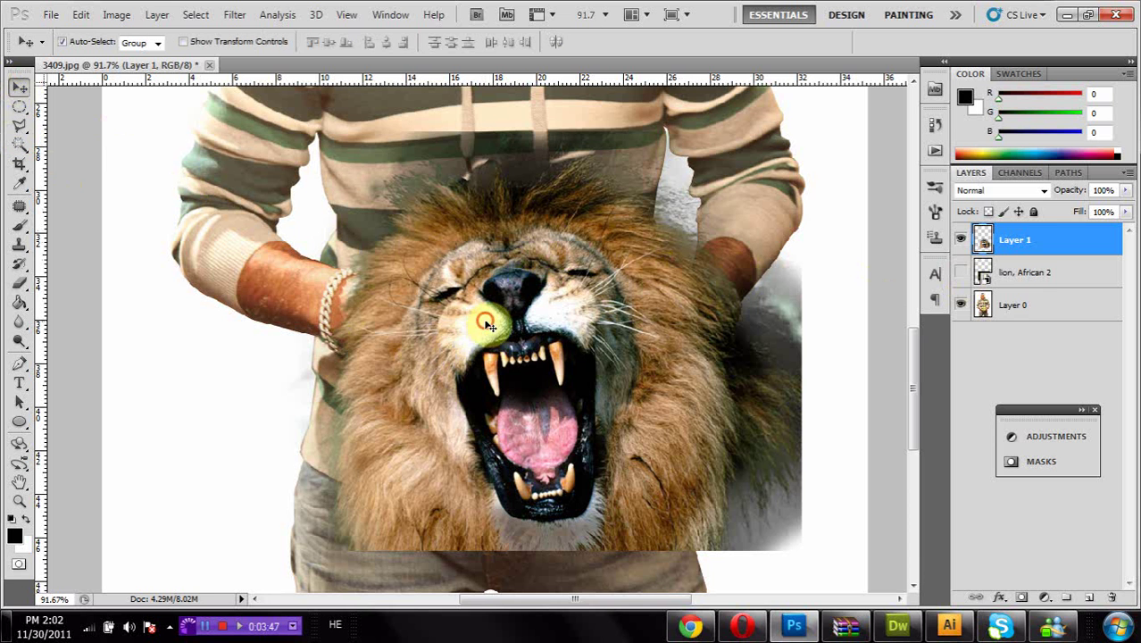
left_click_drag(490, 324, 444, 395)
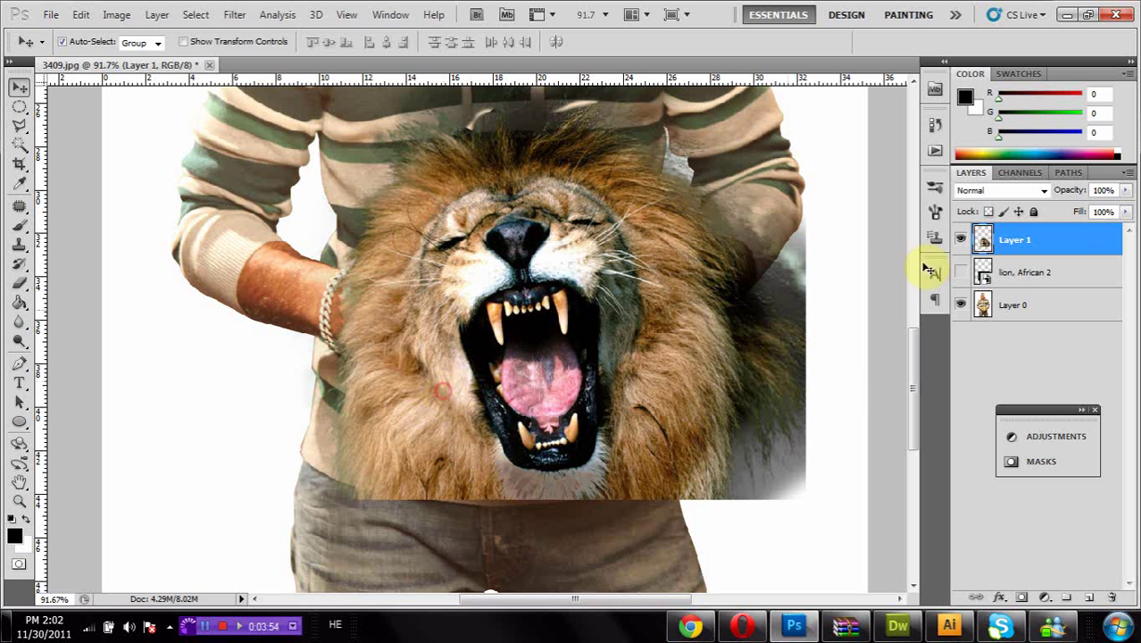
left_click_drag(1128, 190, 991, 219)
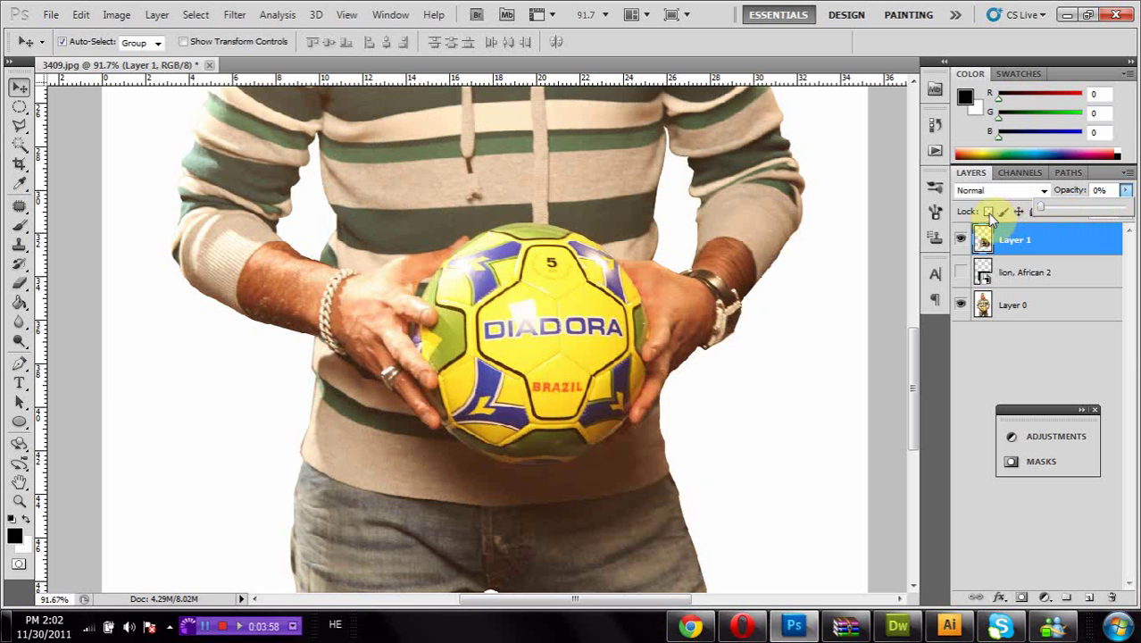
Step: Start a Pen tool path beside the chain bracelet and curve it along the hand's upper edge to the uppermost fingertip
left_click(20, 499)
left_click_drag(288, 200, 554, 461)
left_click_drag(298, 161, 656, 522)
scroll(534, 416, "up", 2)
left_click_drag(280, 158, 685, 344)
scroll(89, 286, "down", 1)
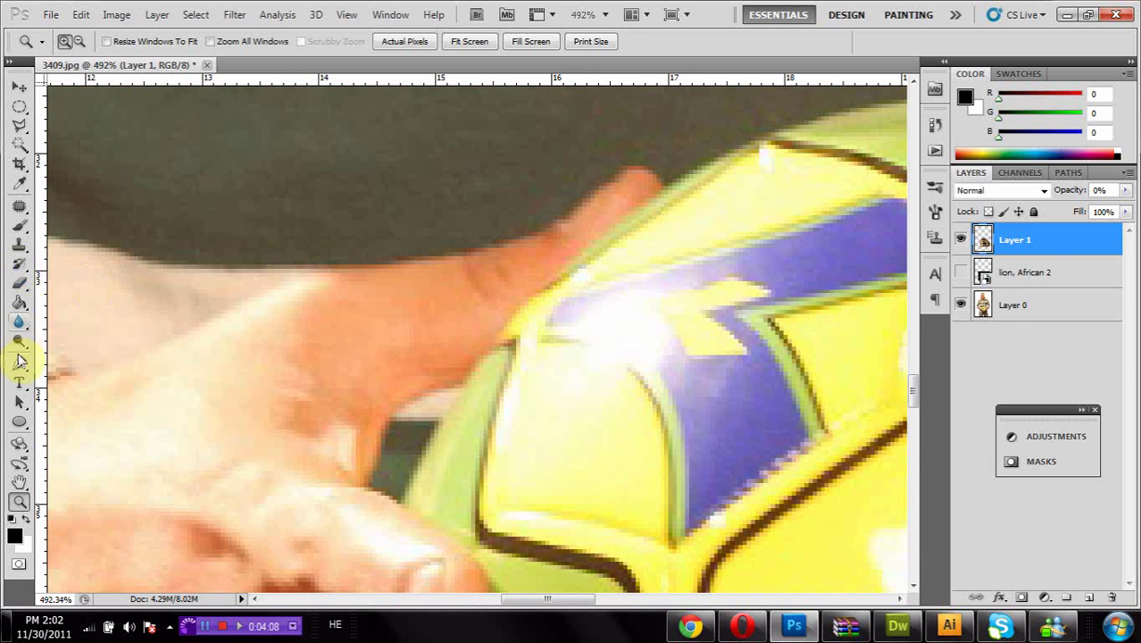
left_click(19, 363)
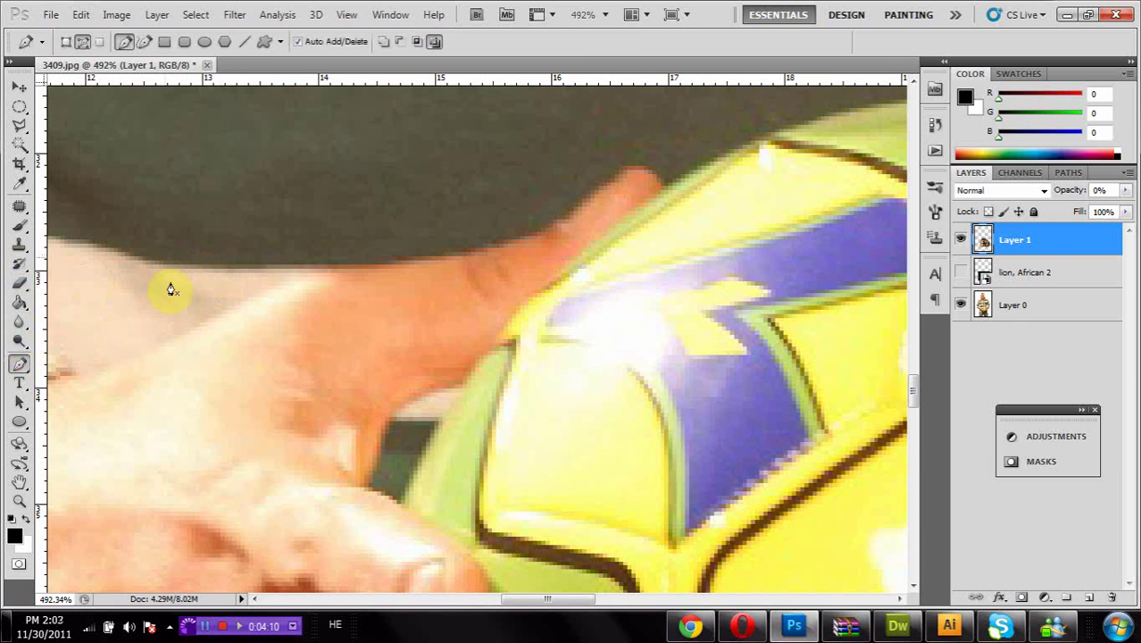
key("space")
left_click_drag(172, 298, 453, 322)
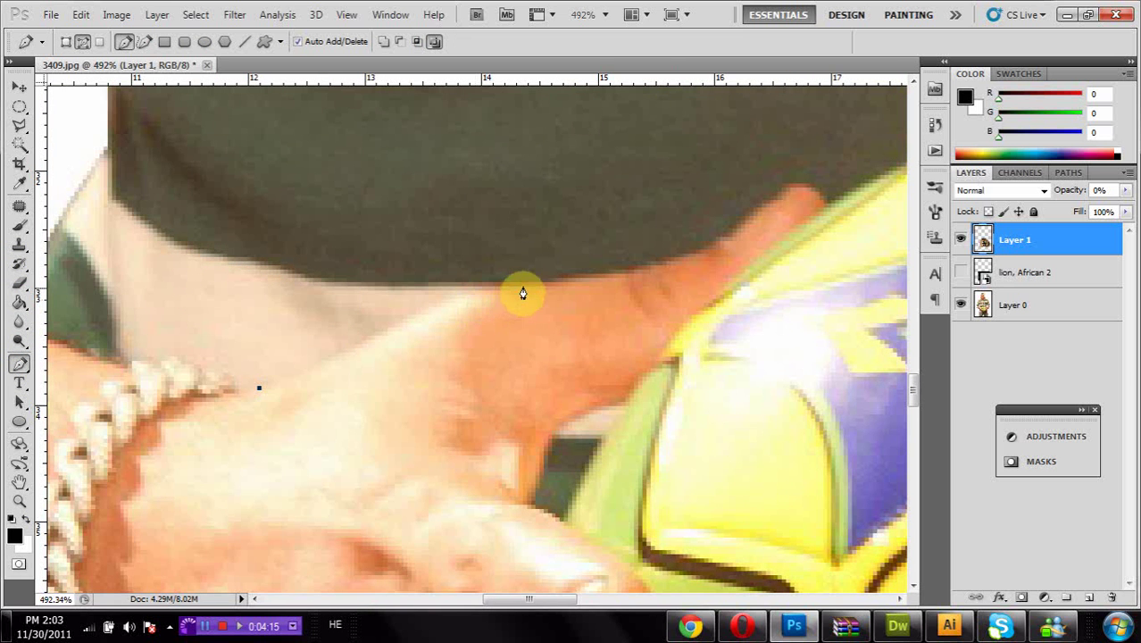
left_click_drag(525, 286, 674, 265)
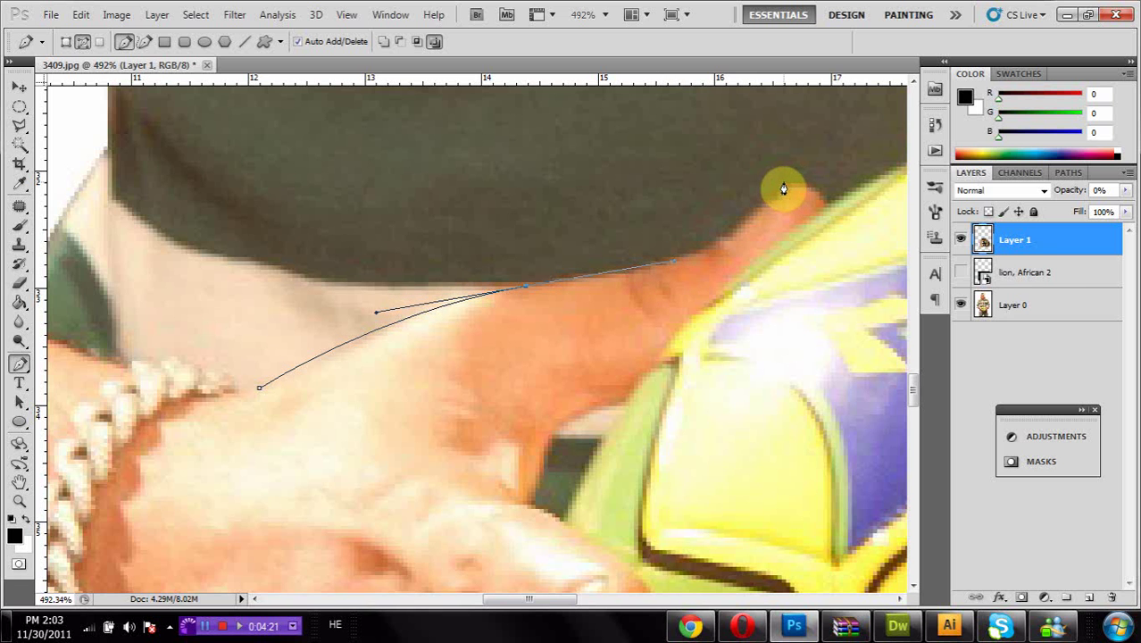
left_click_drag(783, 185, 860, 107)
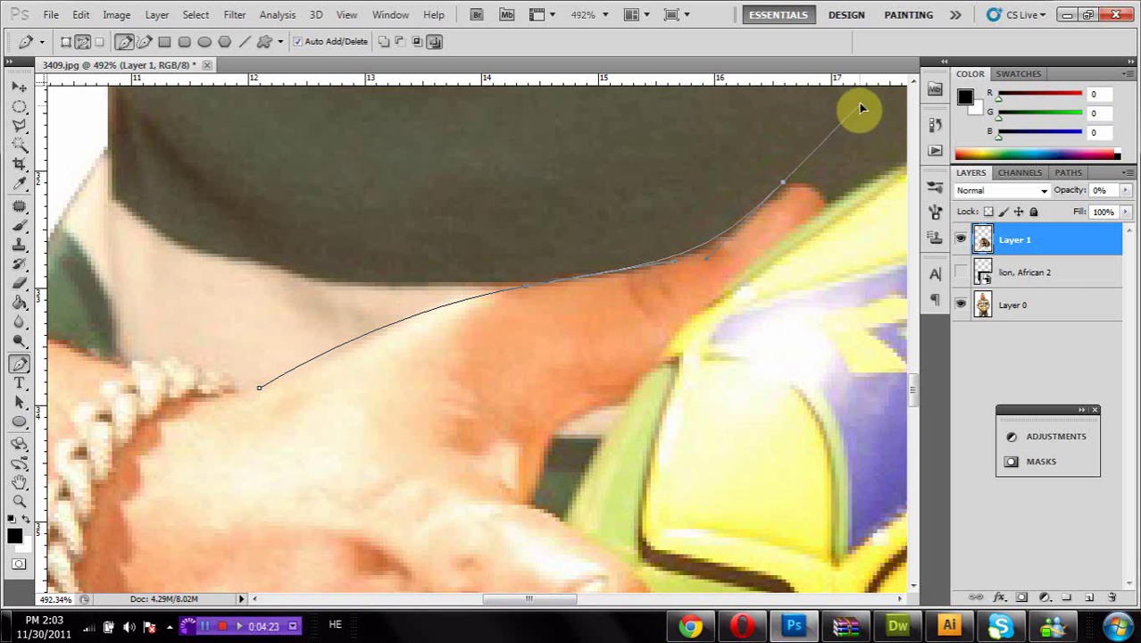
left_click(782, 185, "alt")
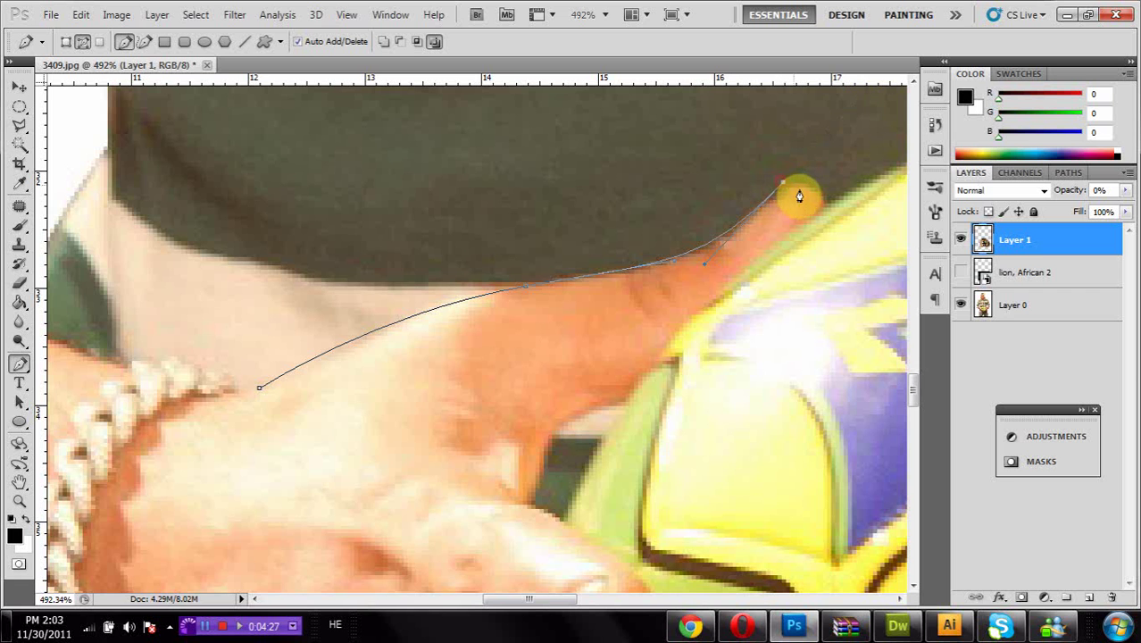
Step: Continue the path around the uppermost fingertip and down along the ball's edge to the gap below that finger
left_click_drag(830, 201, 848, 230)
left_click(829, 204, "alt")
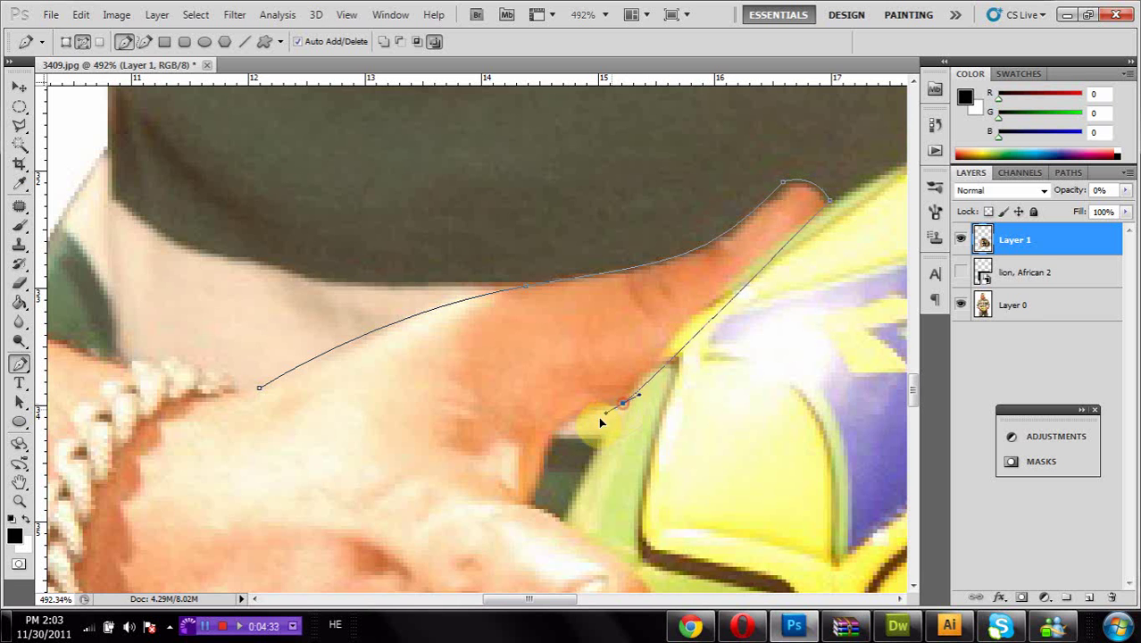
left_click_drag(600, 422, 555, 230)
left_click(623, 406, "alt")
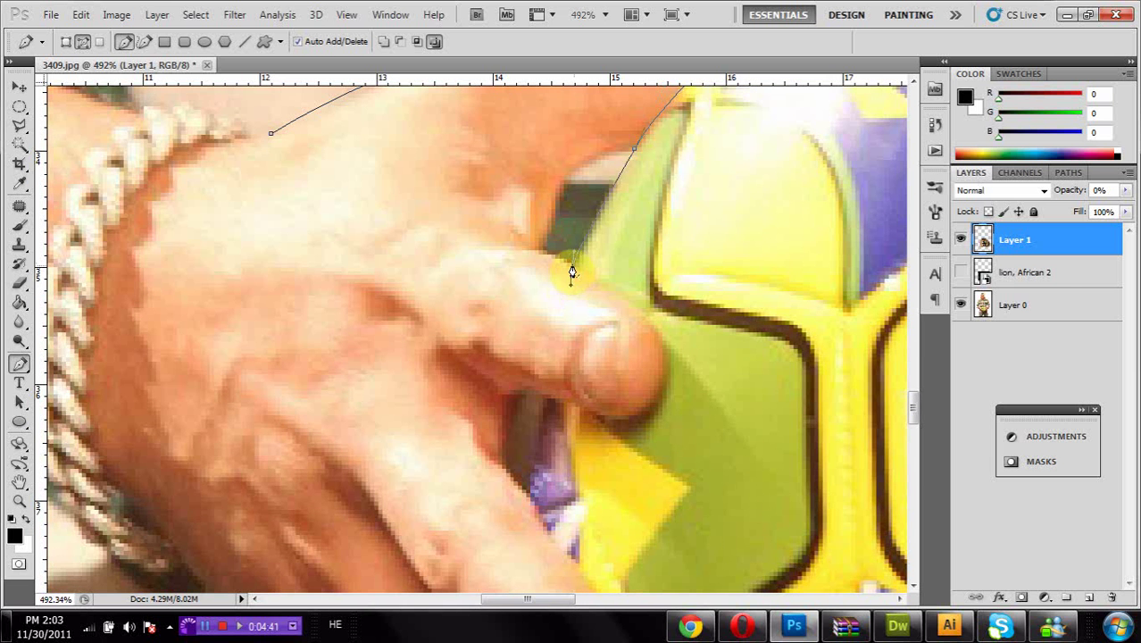
Step: Extend the path to the second finger, around its tip on the ball and back along its underside
left_click(574, 269)
left_click_drag(636, 434, 632, 434)
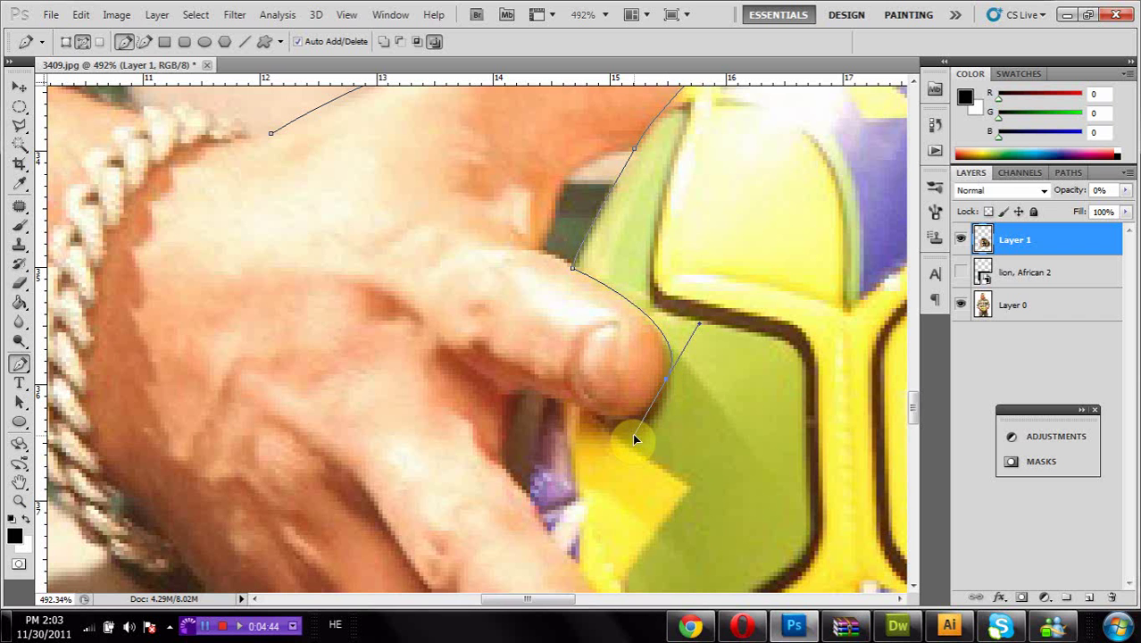
left_click(666, 379, "alt")
mouse_move(423, 343)
left_mouse_down()
mouse_move(387, 328)
mouse_move(412, 312)
mouse_move(435, 317)
mouse_move(429, 325)
left_mouse_up()
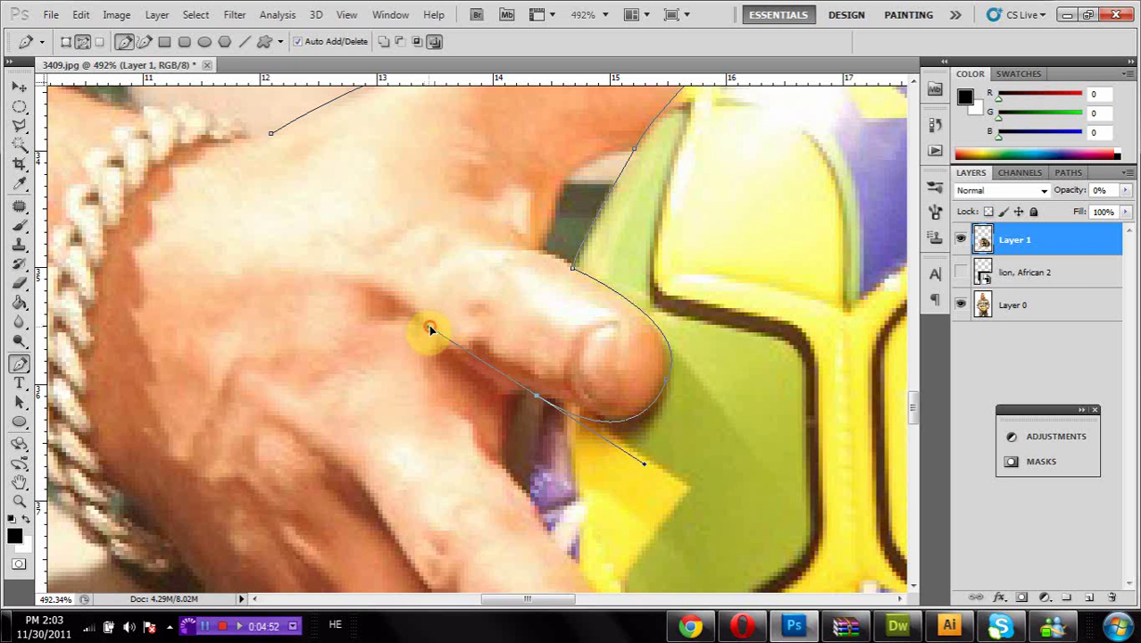
left_click(536, 401, "alt")
Step: Trace the gap below the second finger and continue the path down the third finger's upper edge and around its tip
left_click_drag(511, 397, 511, 398)
left_click_drag(547, 505, 467, 234)
left_click(523, 488, "alt")
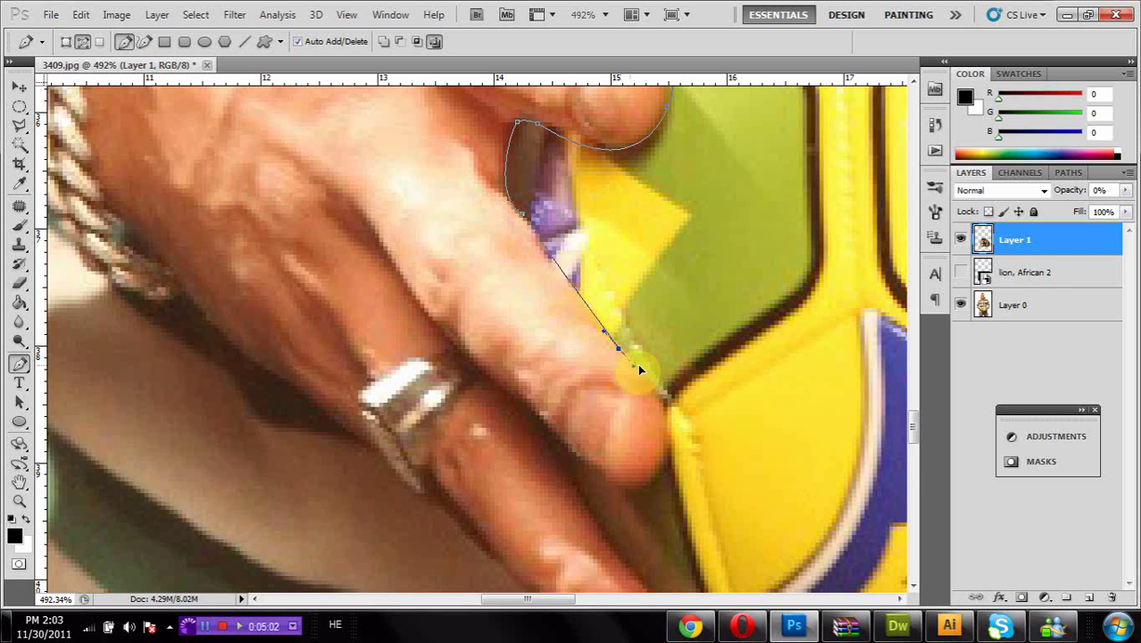
left_click_drag(647, 365, 650, 370)
left_click(618, 350, "alt")
left_click_drag(658, 474, 627, 500)
left_click(658, 479, "alt")
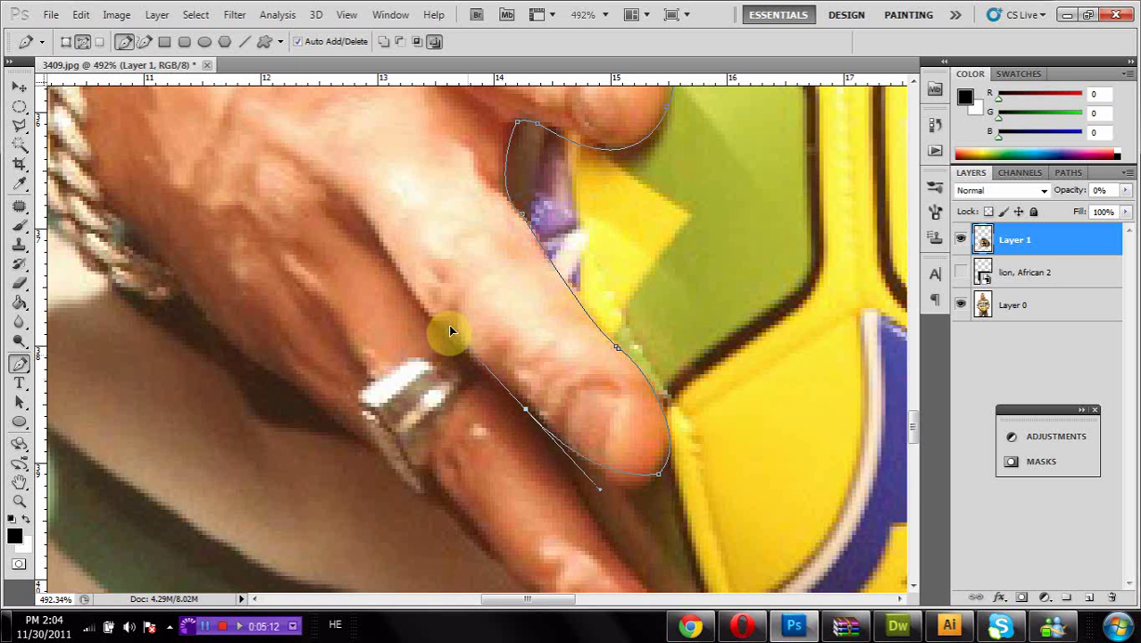
Step: Curve the path along the third finger's underside and make the anchor between it and the lowest finger a corner
left_click_drag(450, 329, 440, 292)
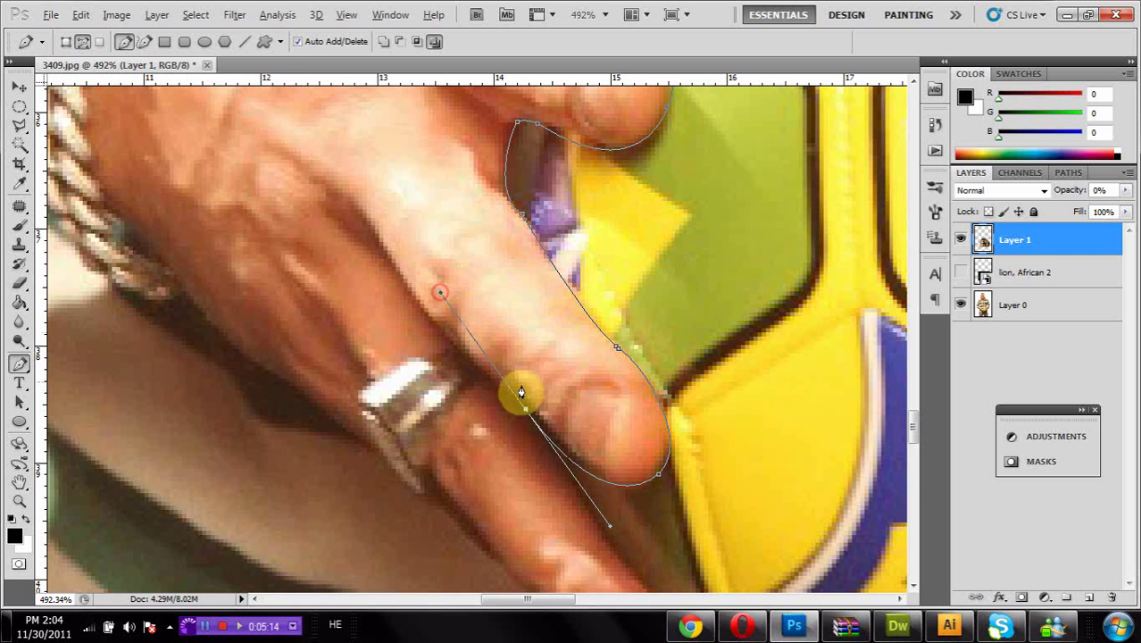
left_click(527, 412)
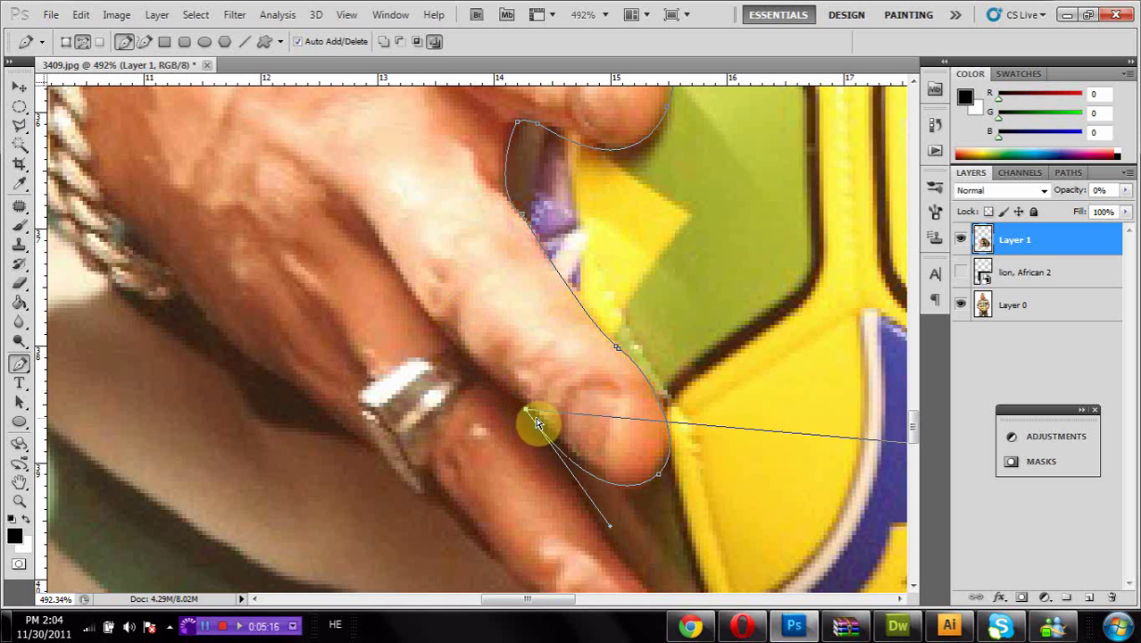
key("ctrl+z")
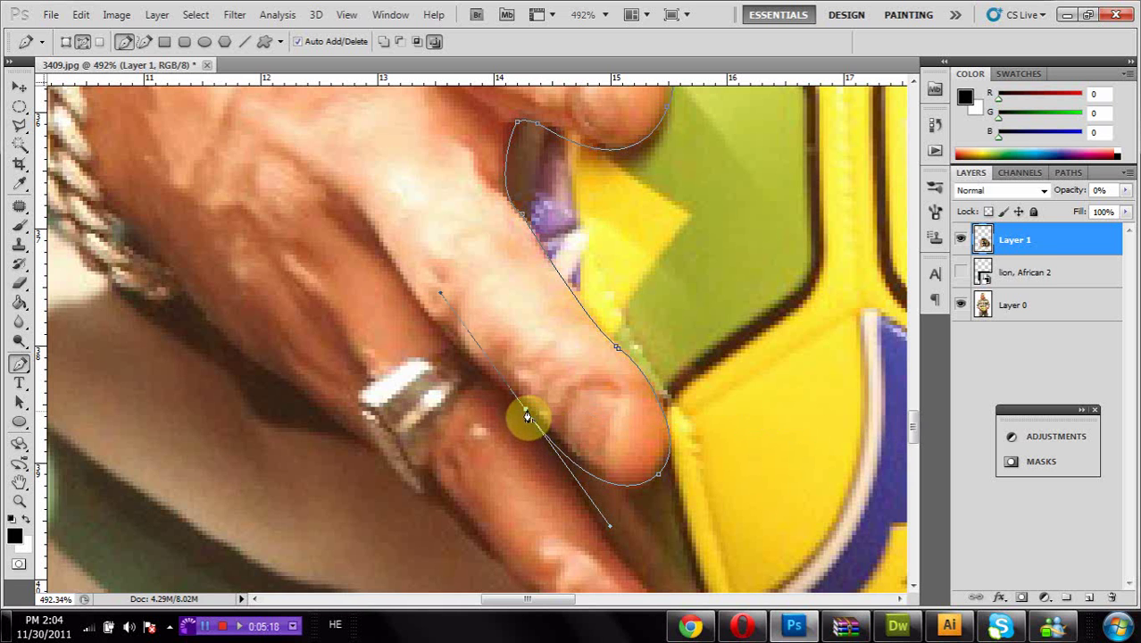
key("ctrl+alt+z")
key("ctrl+alt+z")
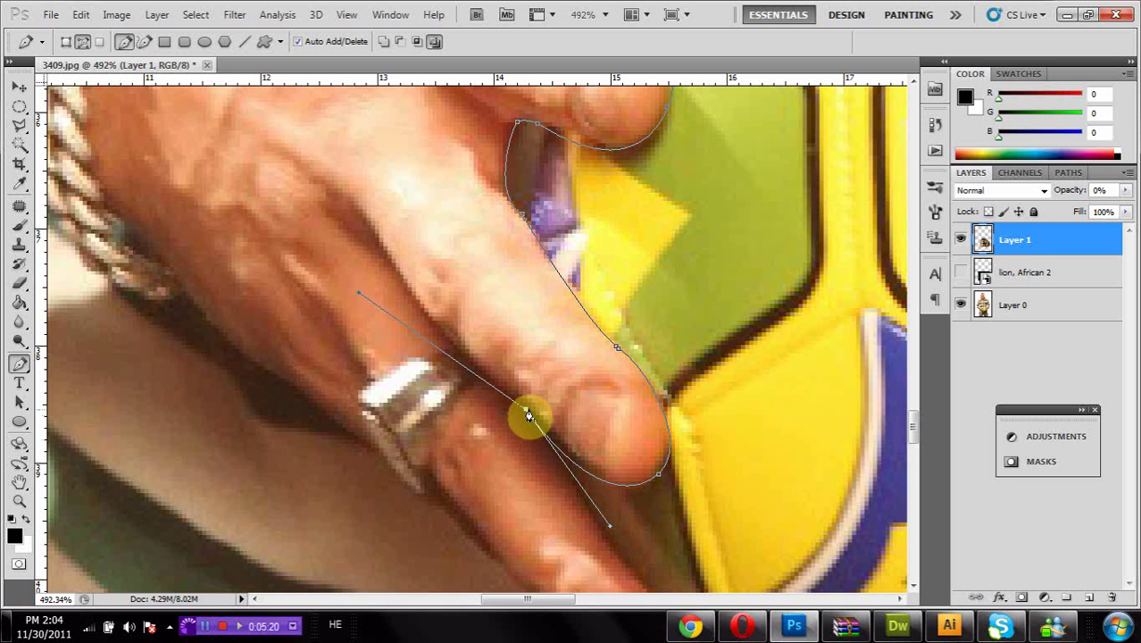
key("ctrl+alt+z")
key("ctrl+alt+z")
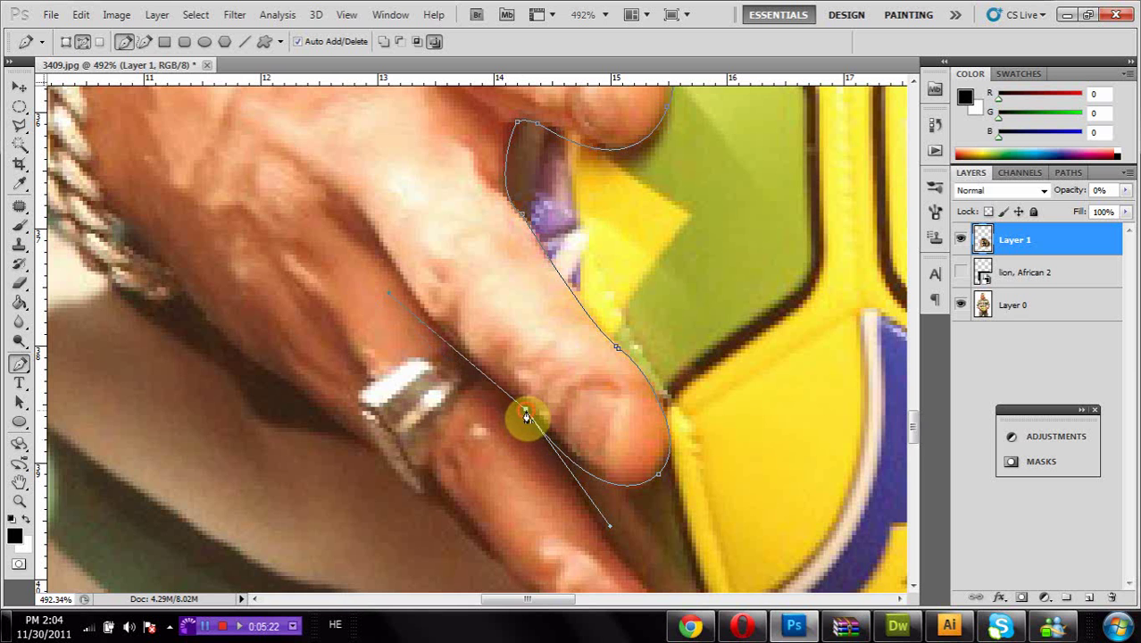
Step: Extend the path down the lowest finger's upper edge and around its tip, ending in a corner anchor
left_click_drag(522, 449, 482, 261)
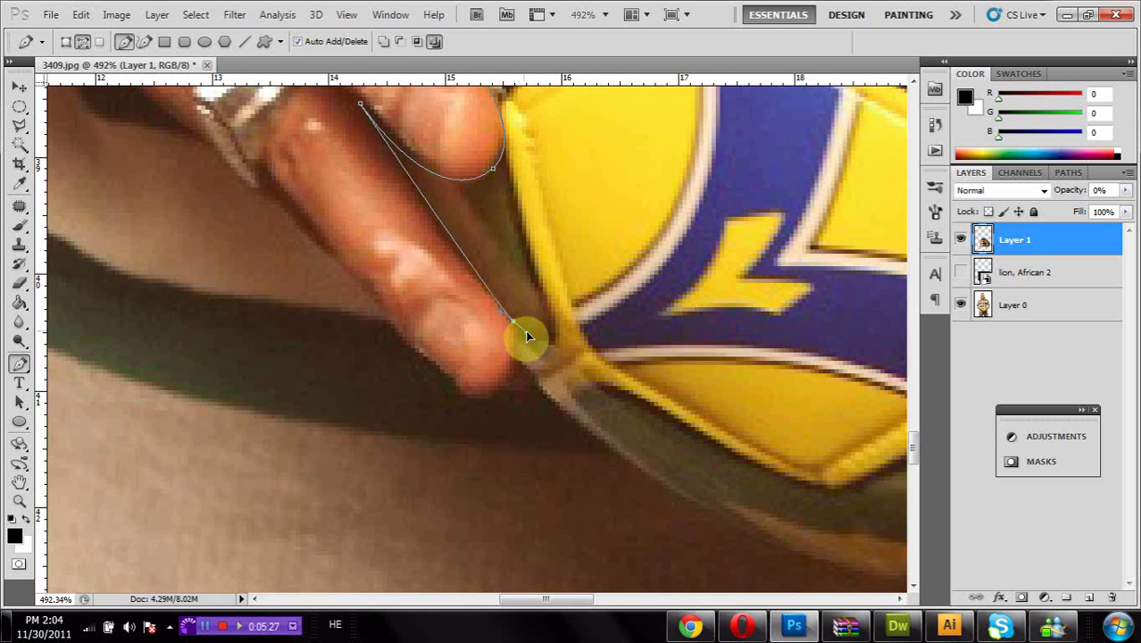
left_click_drag(526, 330, 528, 334)
left_click(480, 398)
left_click(480, 399, "alt")
Step: Trace the path back along the lowest finger's underside and around the lower edge of the ring
left_click_drag(304, 226, 273, 147)
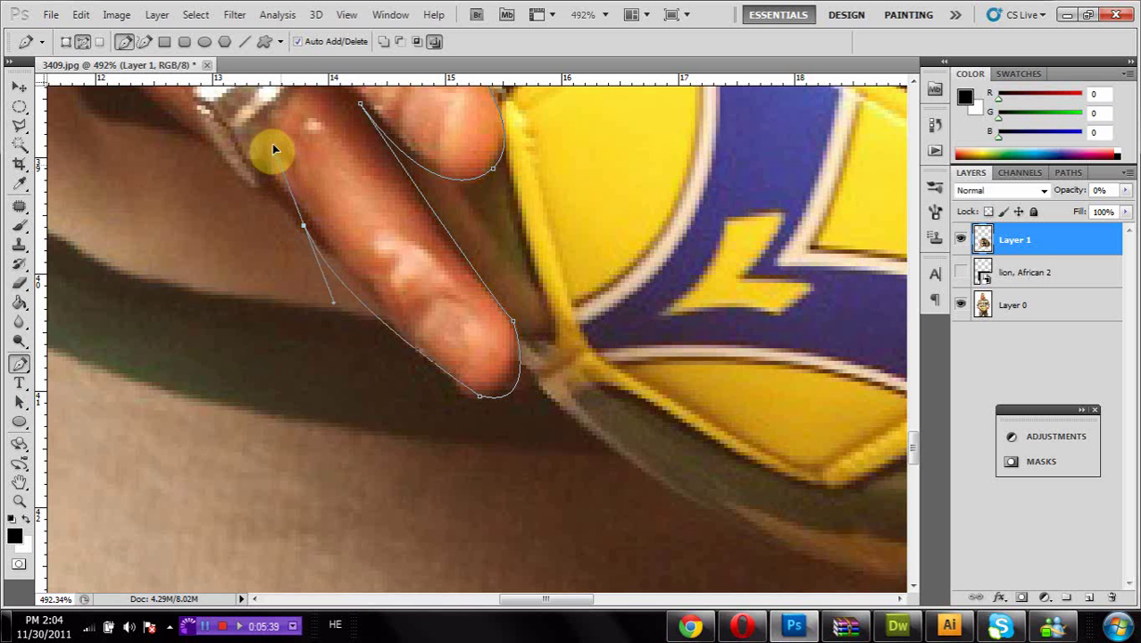
key("ctrl+z")
left_click_drag(379, 314, 361, 278)
left_click_drag(261, 187, 252, 183)
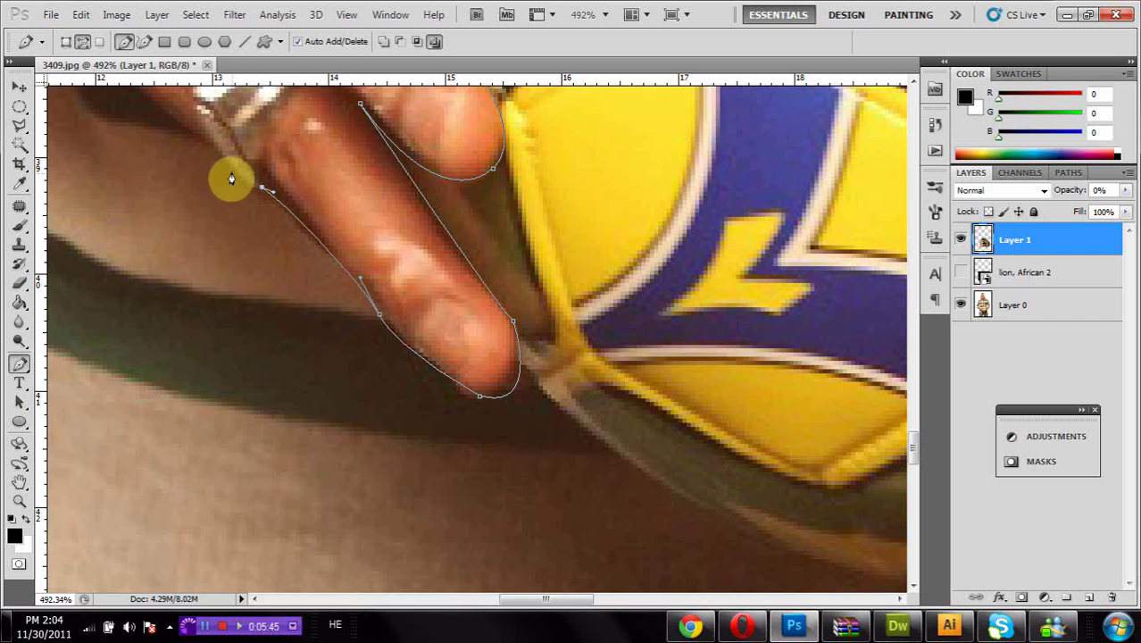
left_click_drag(225, 161, 222, 152)
left_click(231, 171)
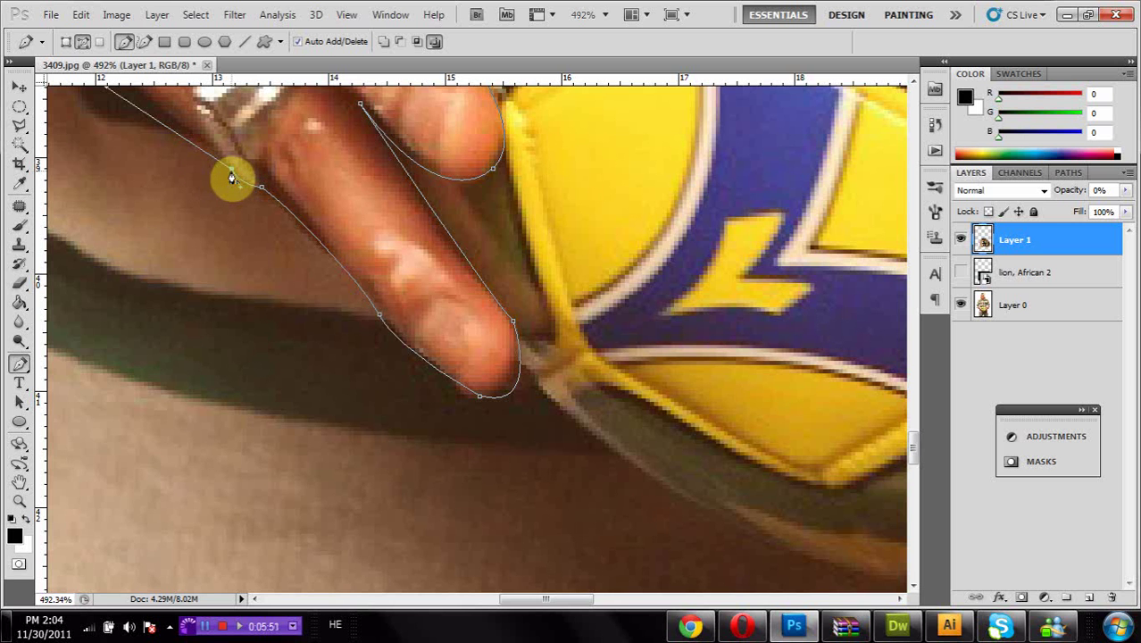
Step: Continue the path from the ring along the hand's lower edge to a corner anchor near the bracelet
left_click_drag(163, 191, 583, 394)
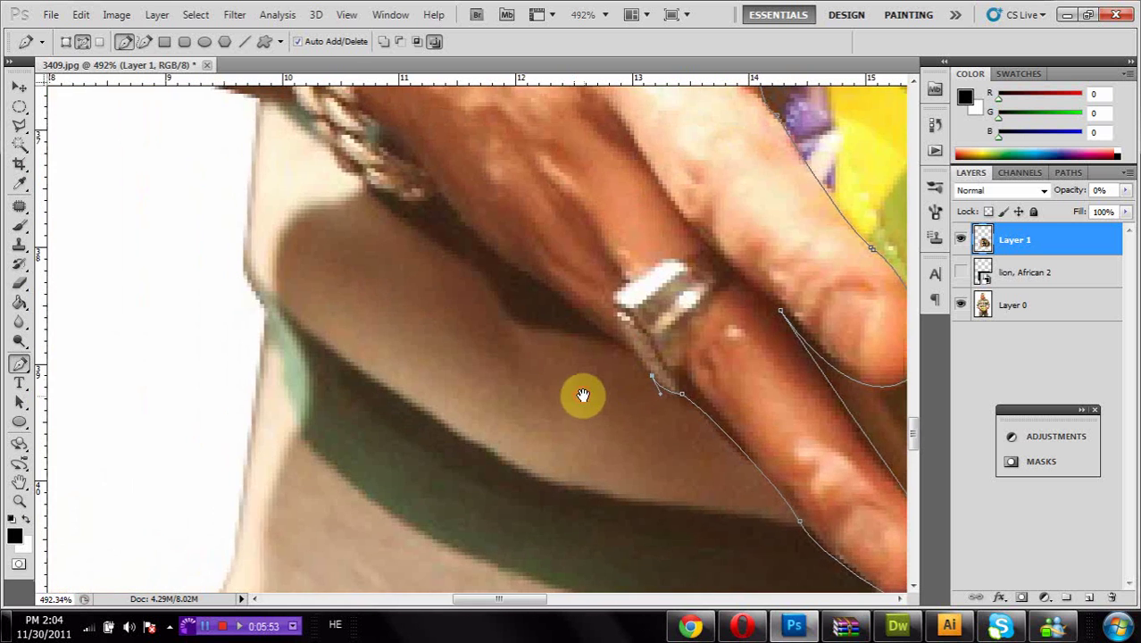
left_click_drag(479, 258, 479, 258)
left_click(495, 258, "alt")
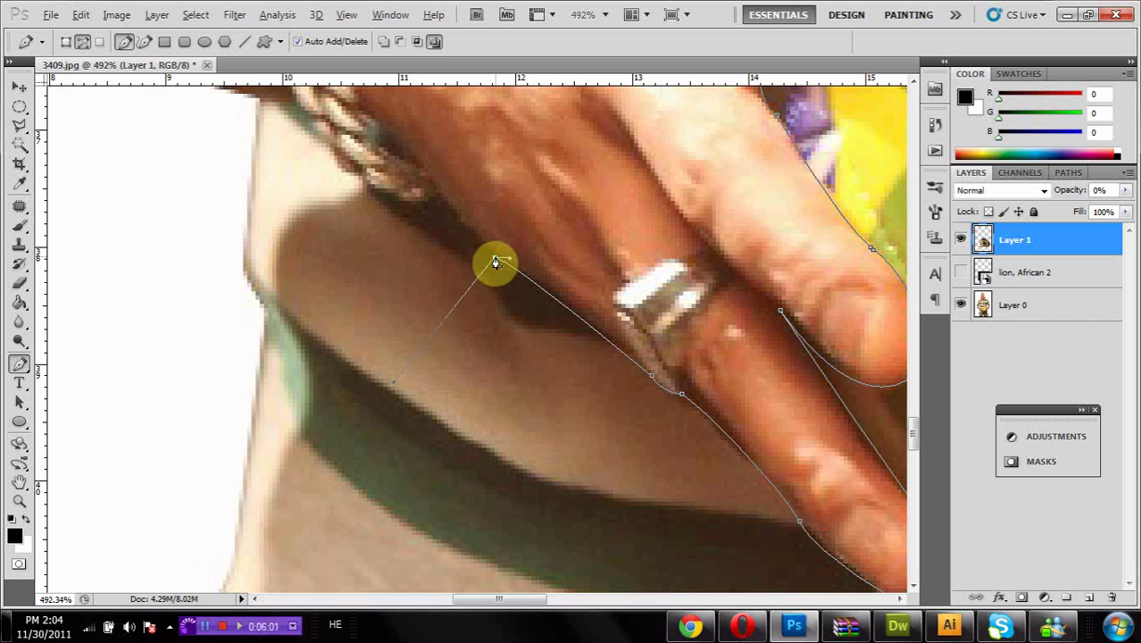
left_click_drag(496, 262, 497, 263)
Step: Run the path up beside the chain bracelet and close it at its starting anchor, curving the final segment across the hand
left_click_drag(784, 317, 517, 603)
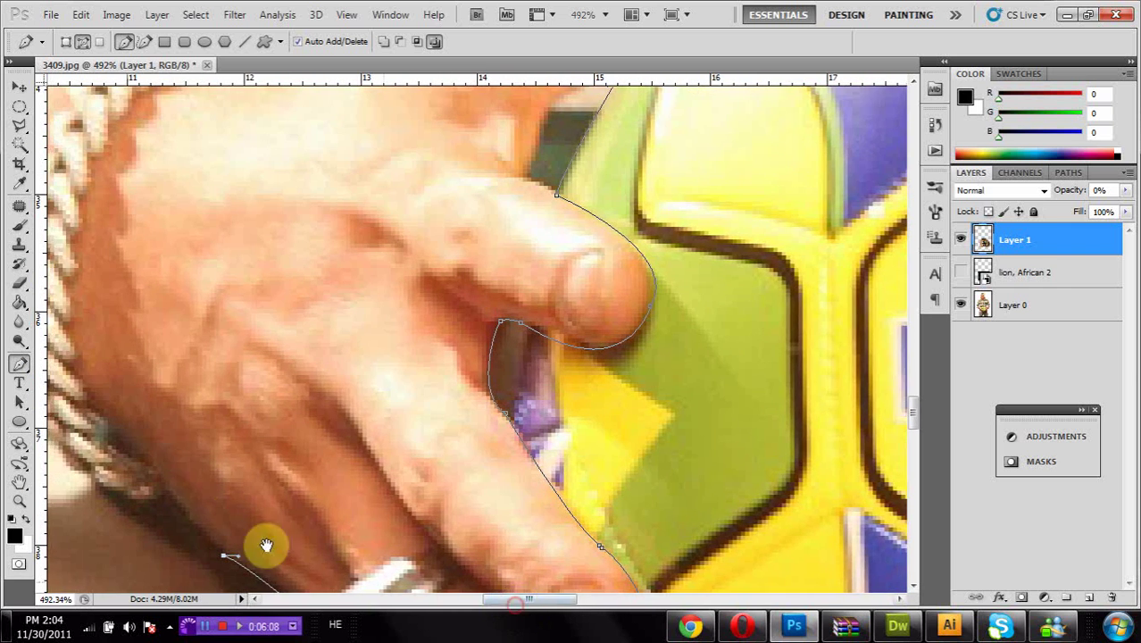
left_click_drag(217, 234, 492, 222)
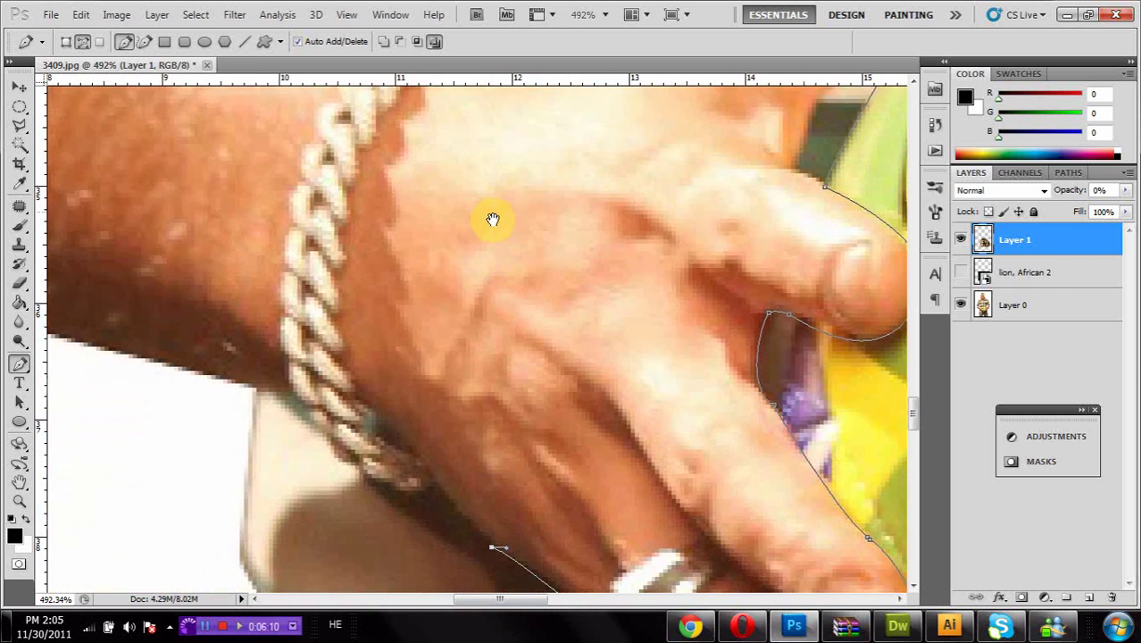
left_click(357, 393)
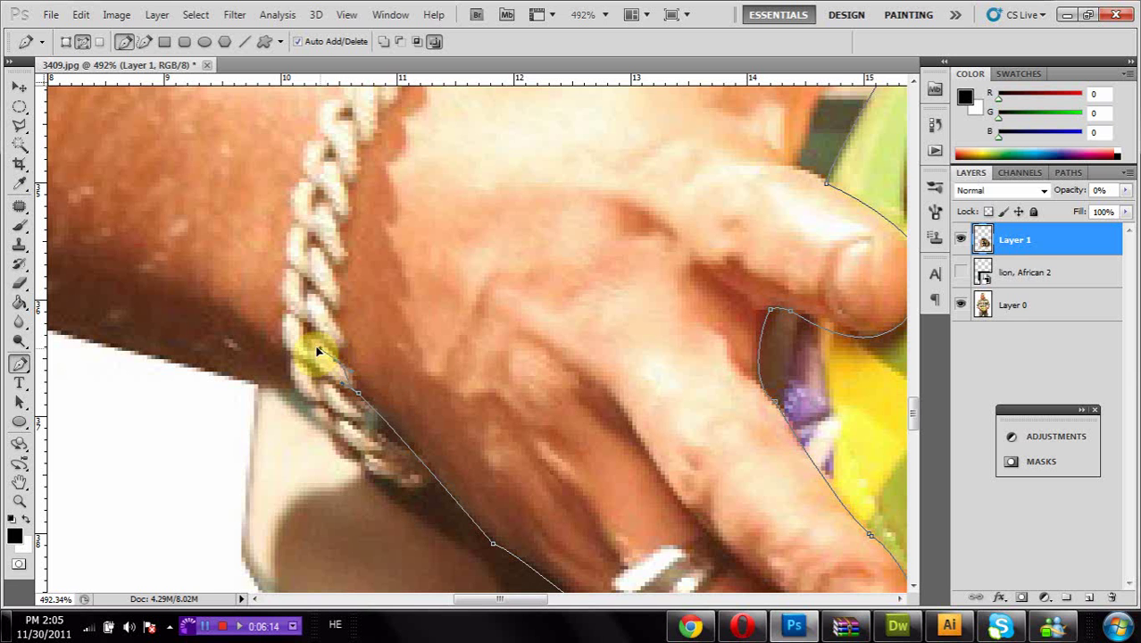
left_click_drag(317, 347, 313, 347)
left_click_drag(418, 321, 104, 273)
left_click_drag(383, 358, 532, 520)
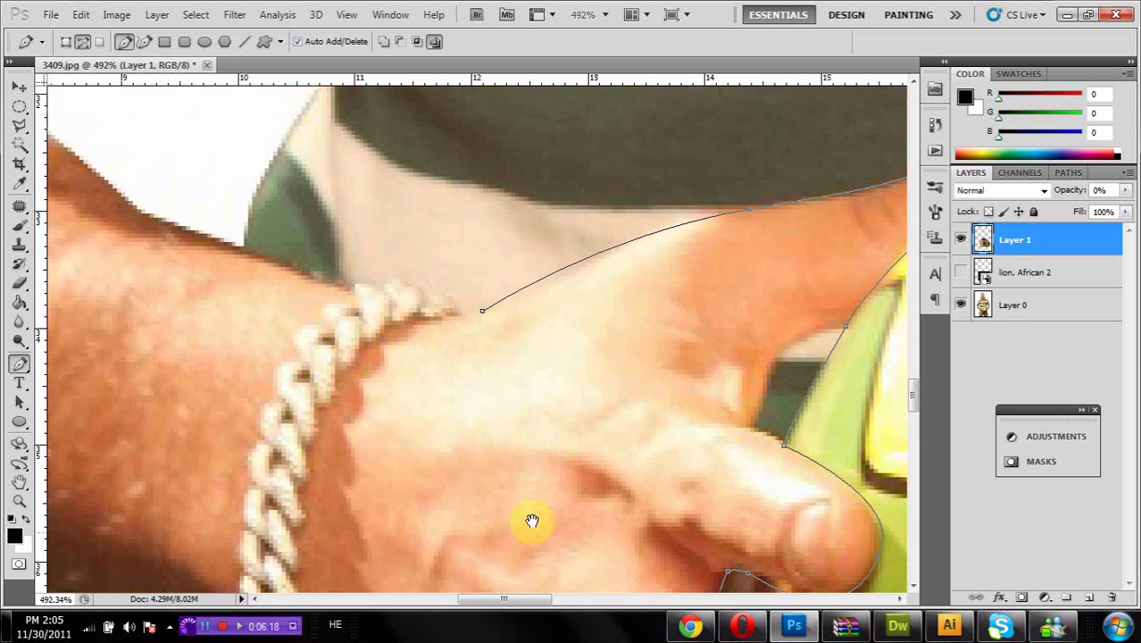
left_click(481, 315)
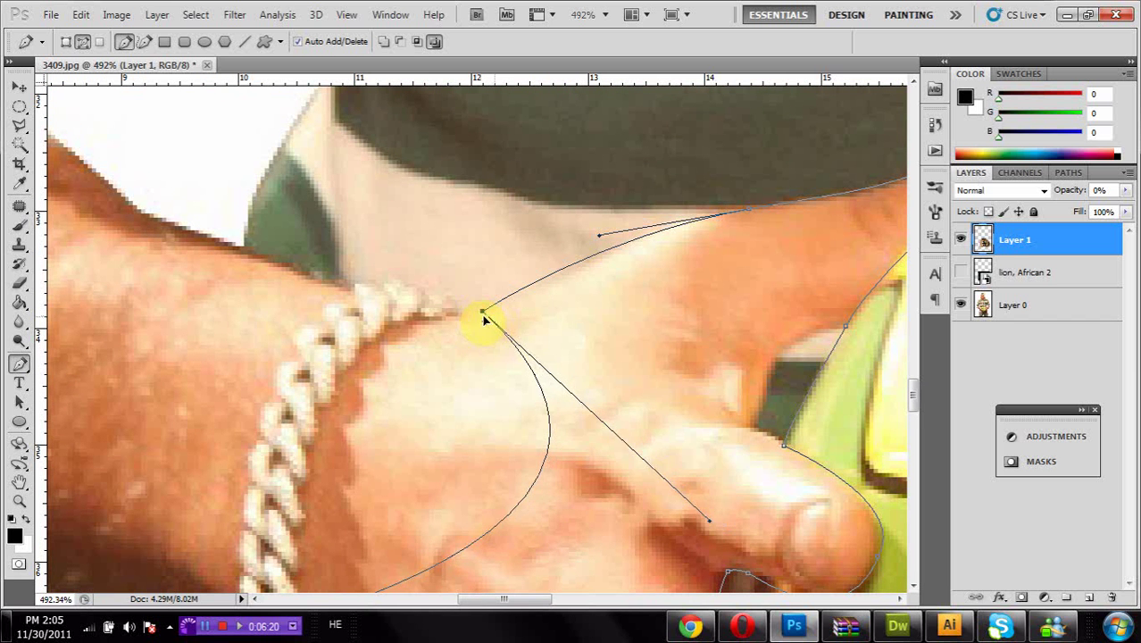
left_click_drag(606, 357, 876, 449)
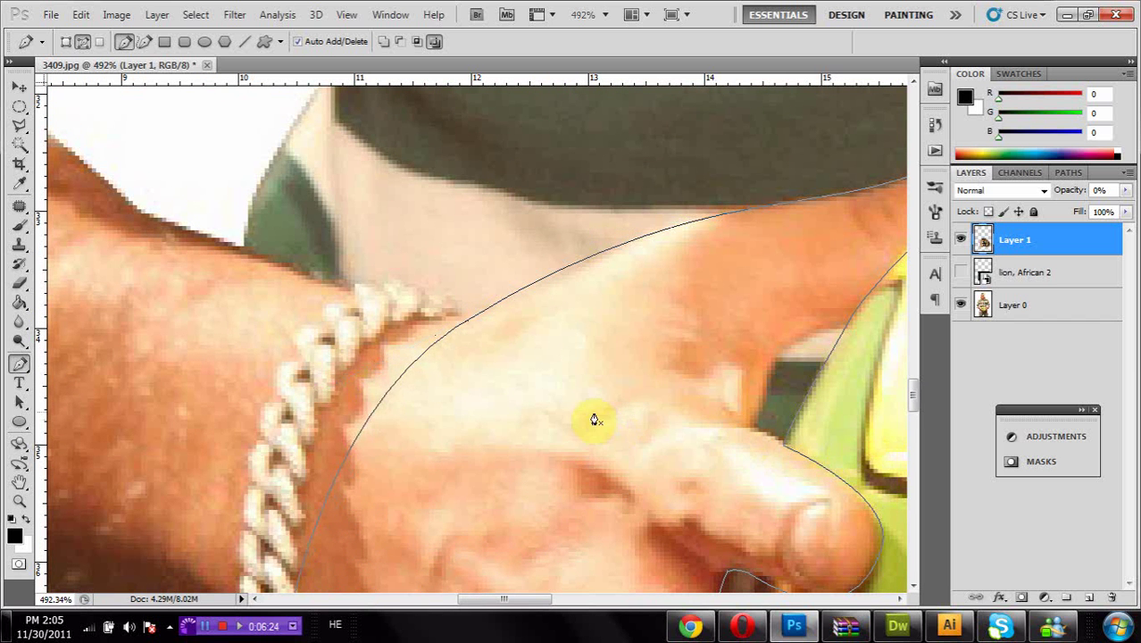
Step: Compare the finished hand path with the lion by toggling the visibility of the lion, African 2 layer and Layer 1
left_click(965, 273)
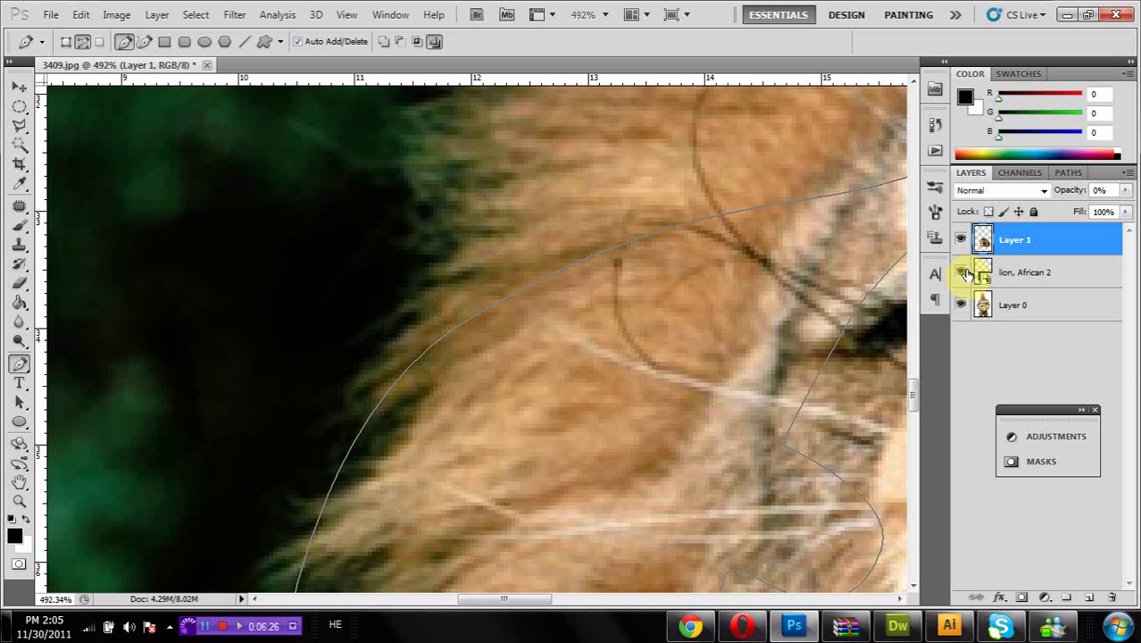
left_click(965, 274)
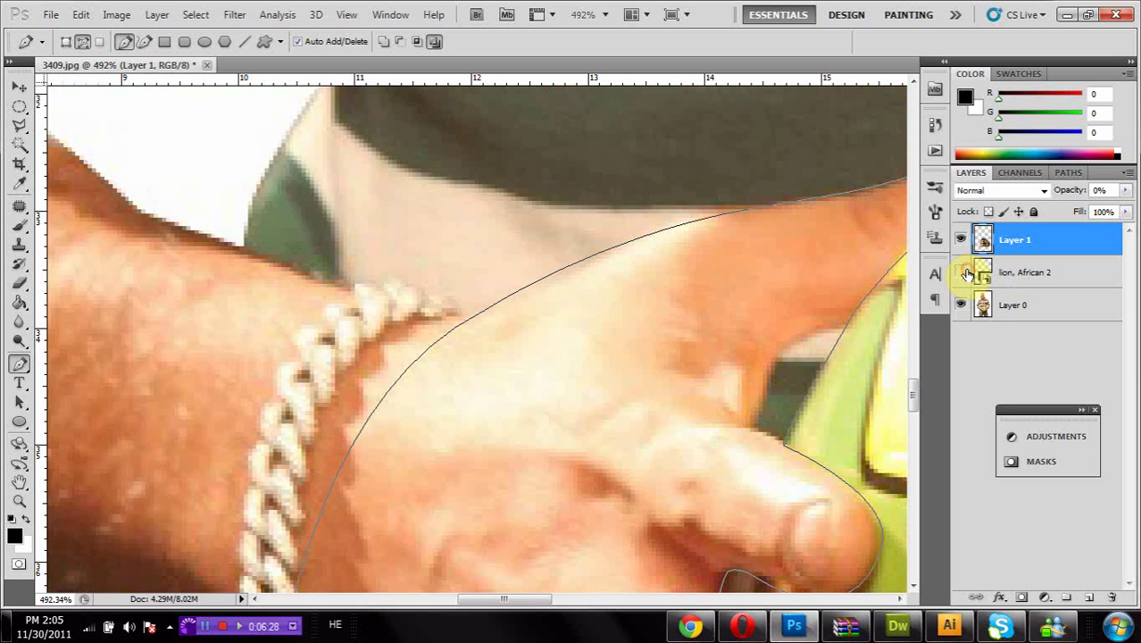
left_click(967, 275)
left_click(966, 274)
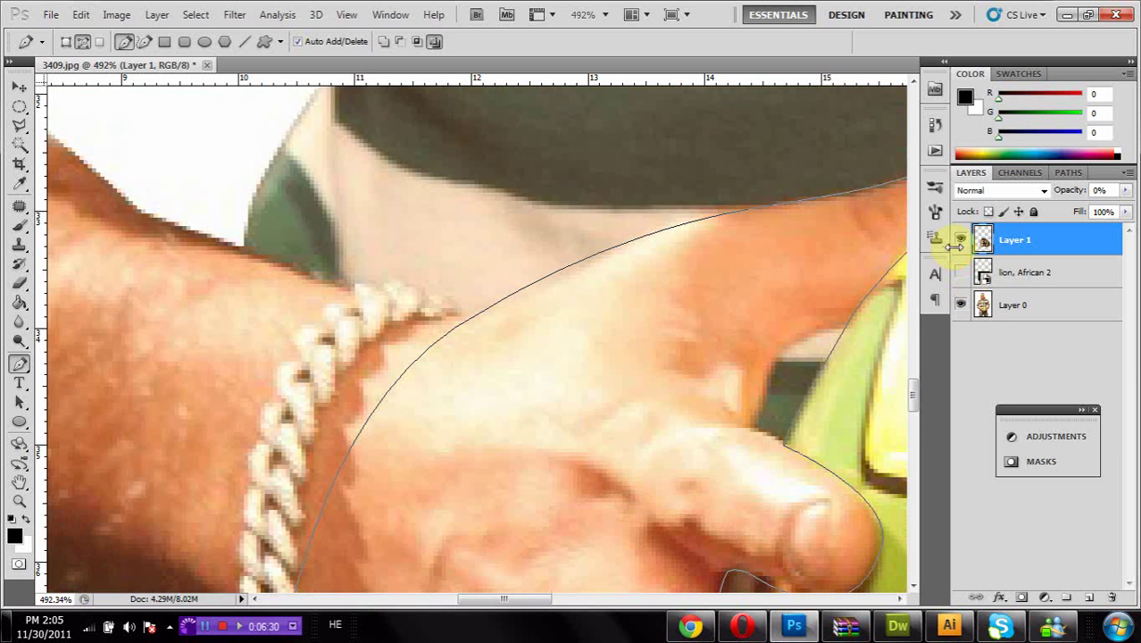
left_click(965, 246)
left_click(960, 242)
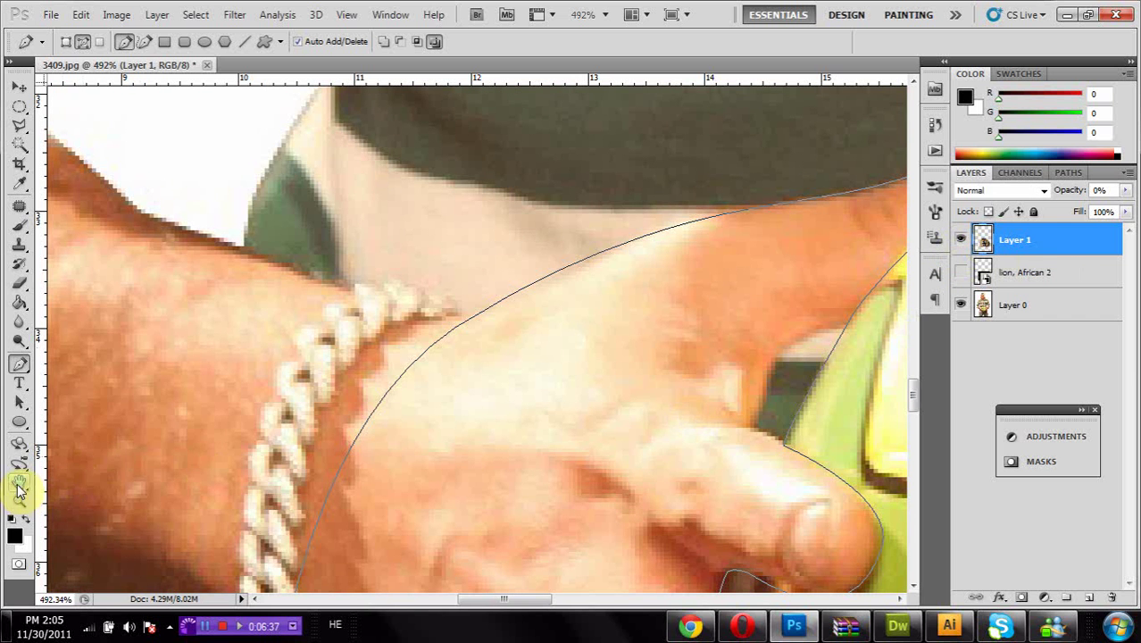
double_click(20, 484)
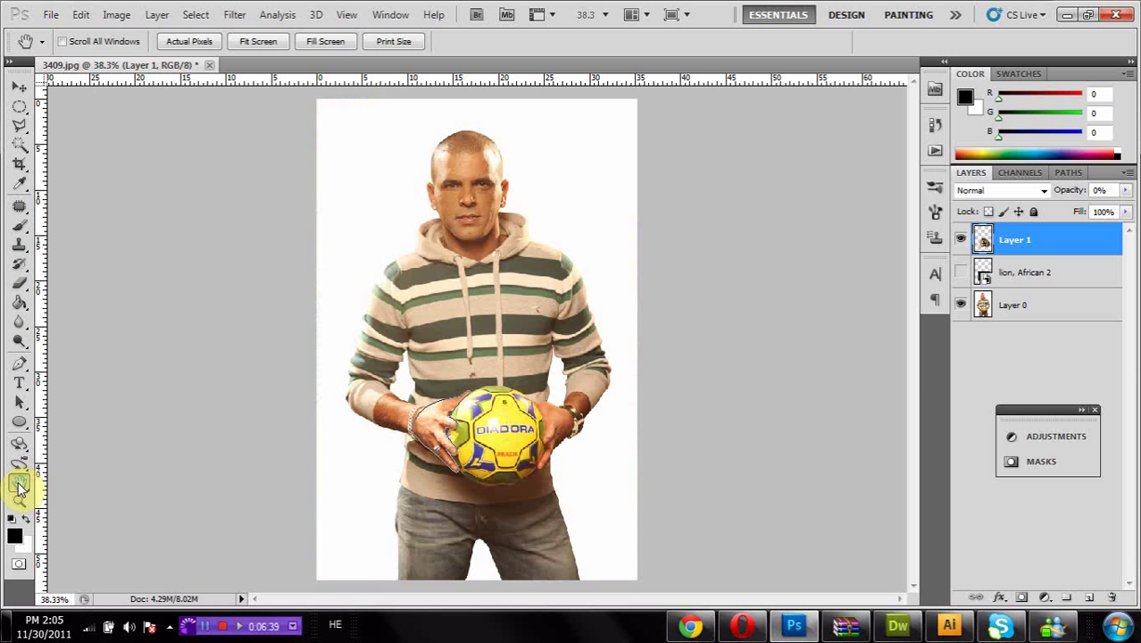
left_click(962, 272)
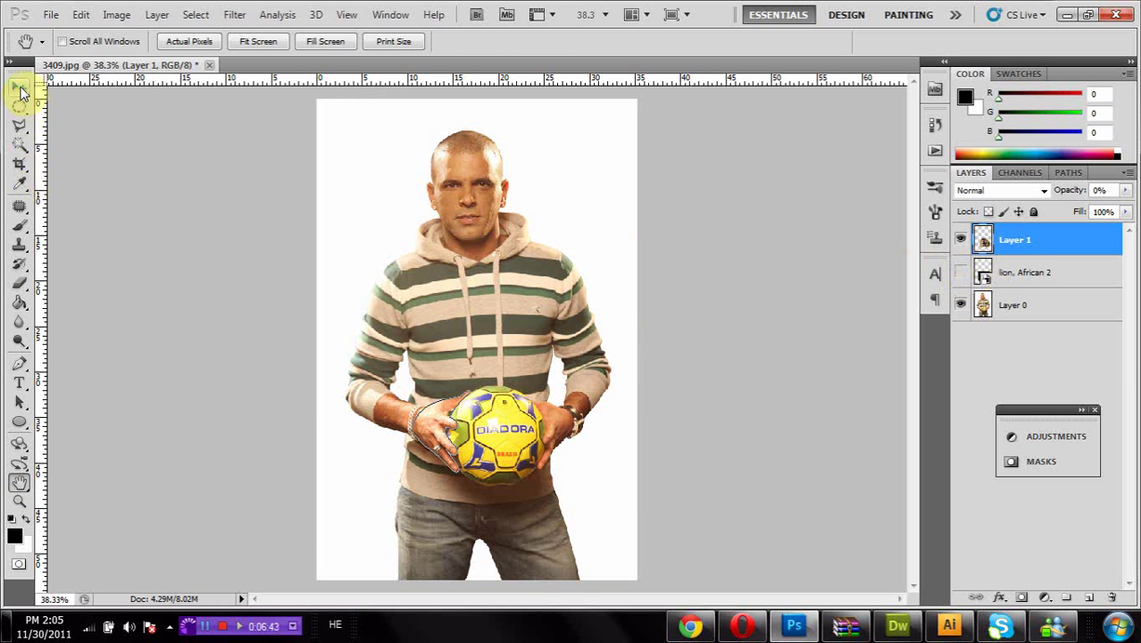
Step: Convert the closed hand path into a selection
left_click(20, 87)
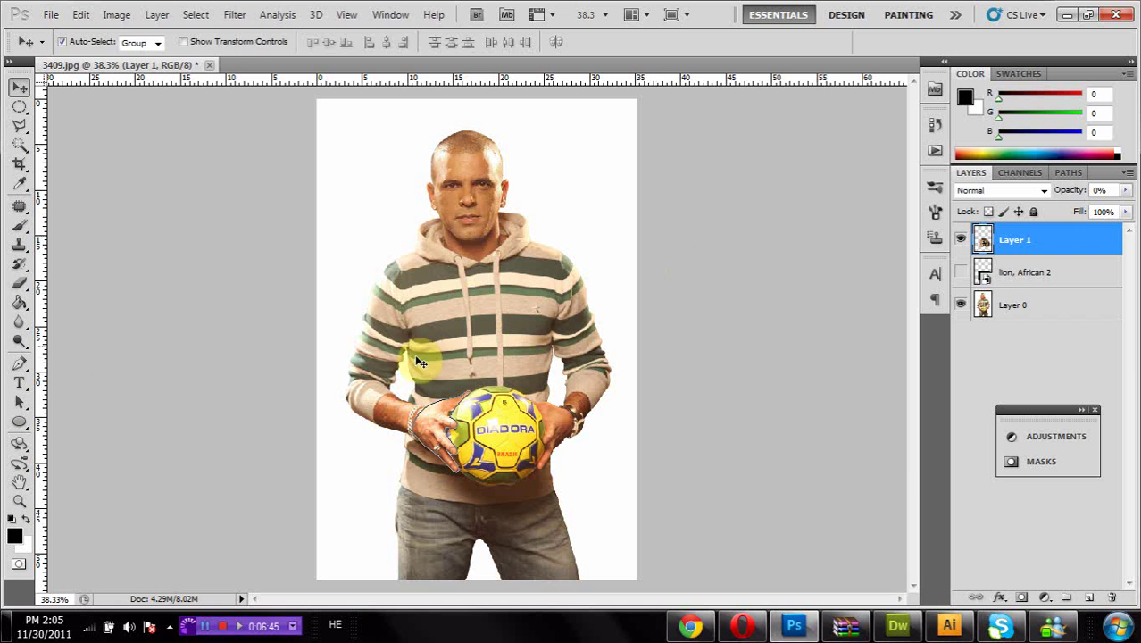
left_click(20, 363)
right_click(446, 438)
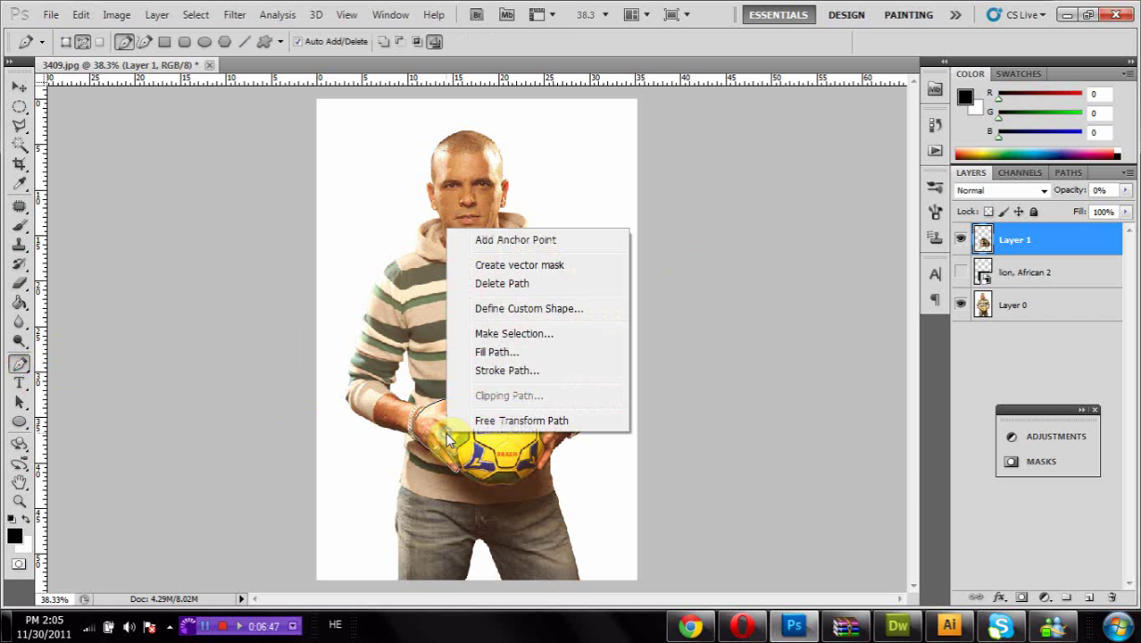
left_click(504, 333)
left_click(658, 178)
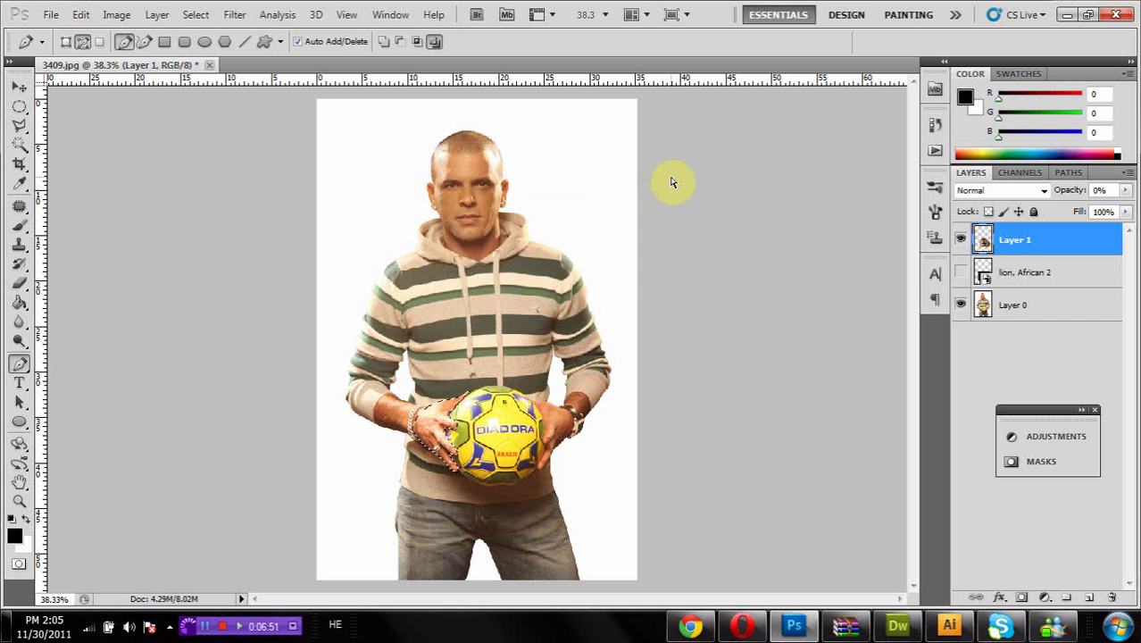
key("ctrl+j")
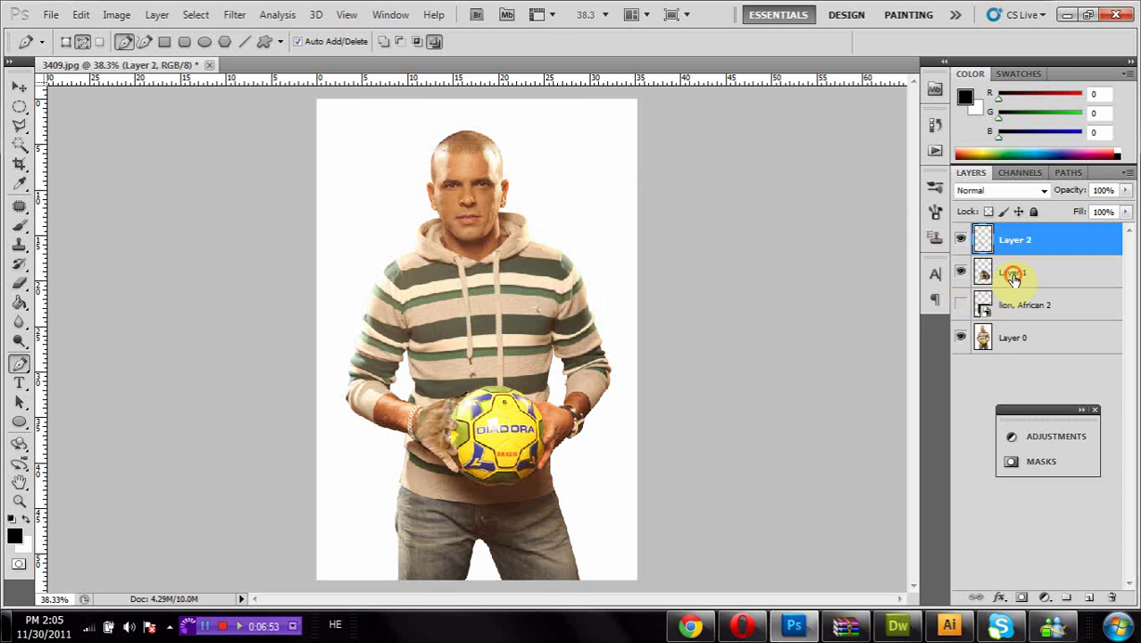
left_click(988, 273)
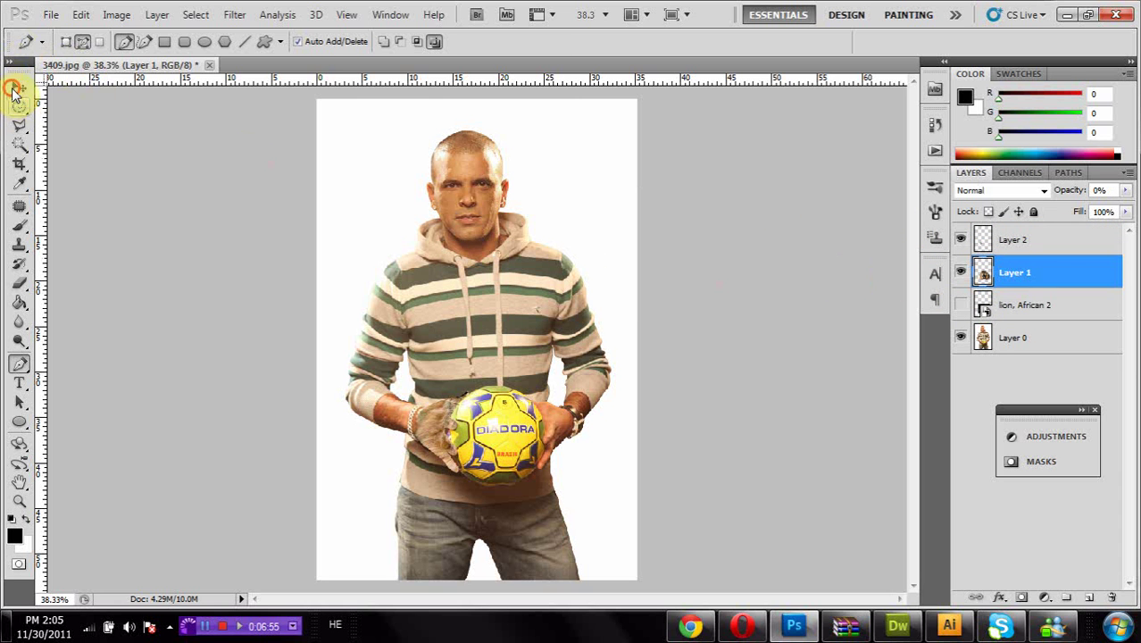
left_click(16, 89)
left_click(799, 275)
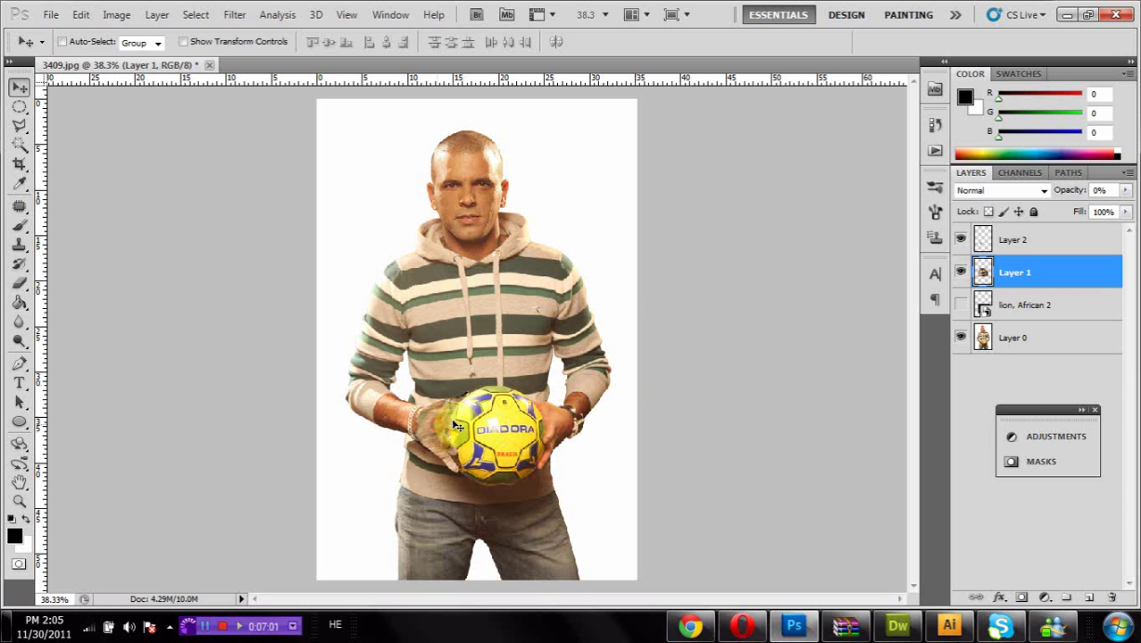
left_click_drag(452, 420, 581, 295)
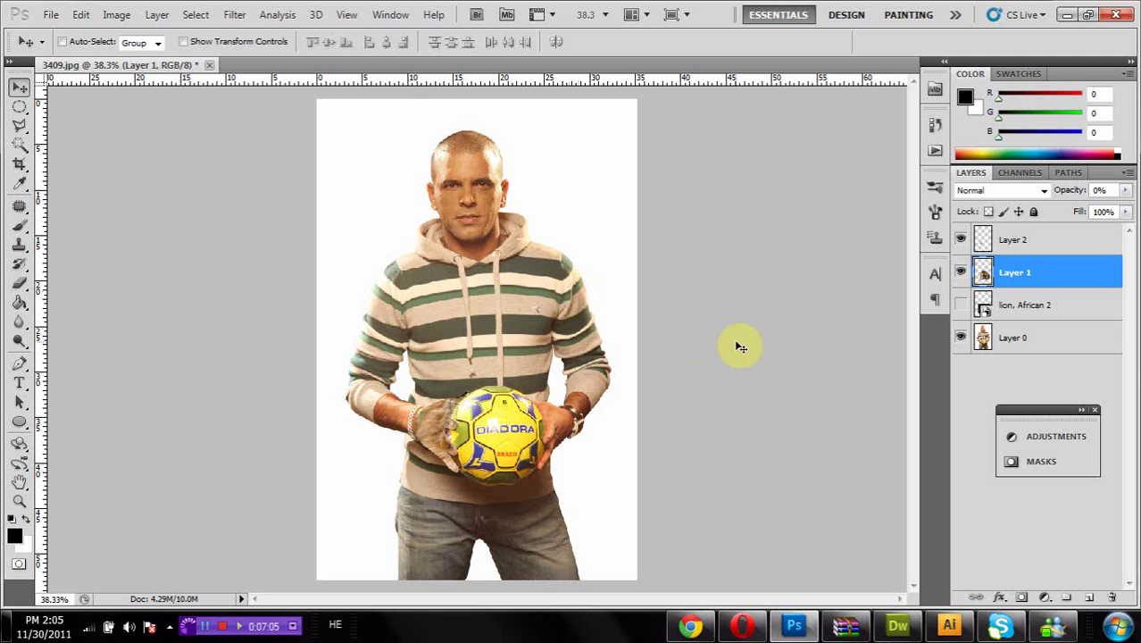
key("ctrl+alt+z")
key("ctrl+alt+z")
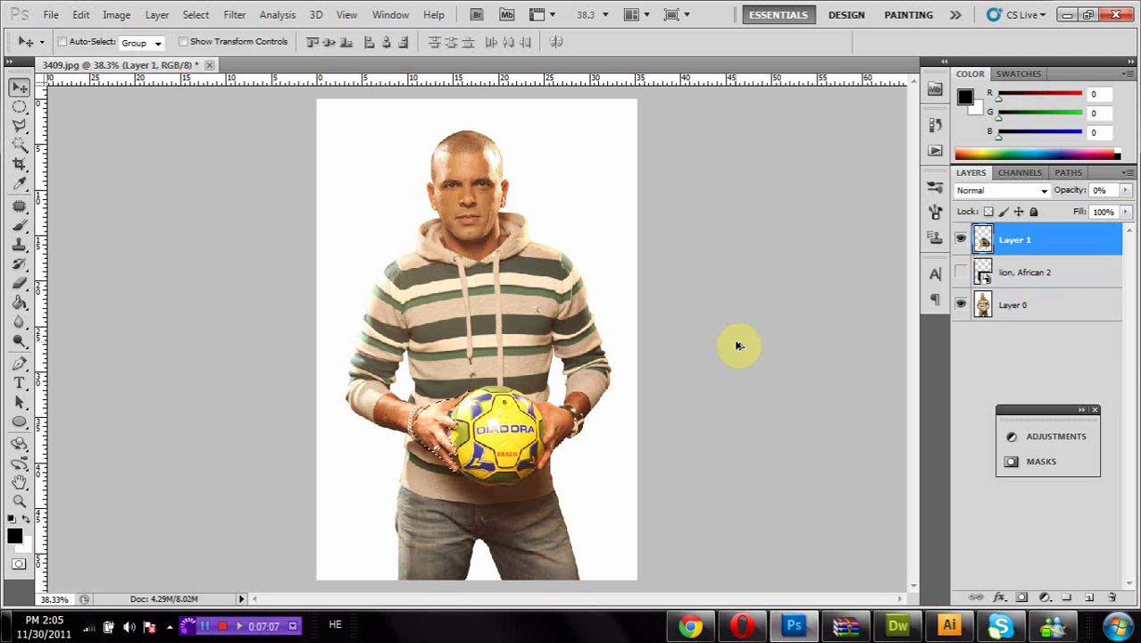
Step: Copy the selected hand from Layer 0 onto a new layer and hide that layer
left_click(963, 304)
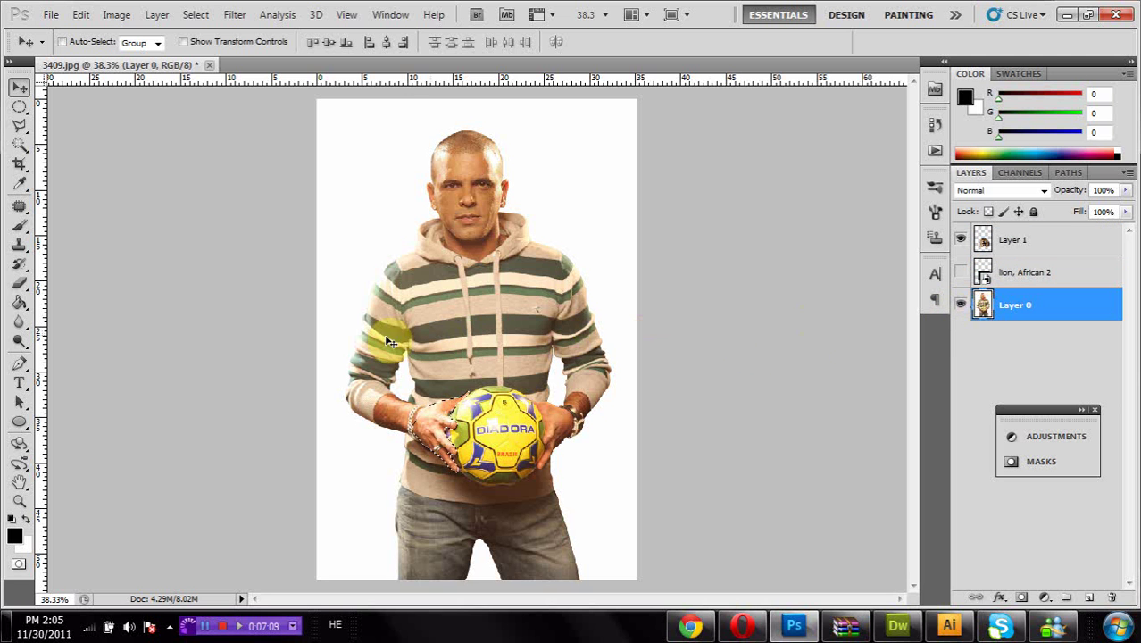
key("ctrl+shift+alt+n")
key("ctrl+d")
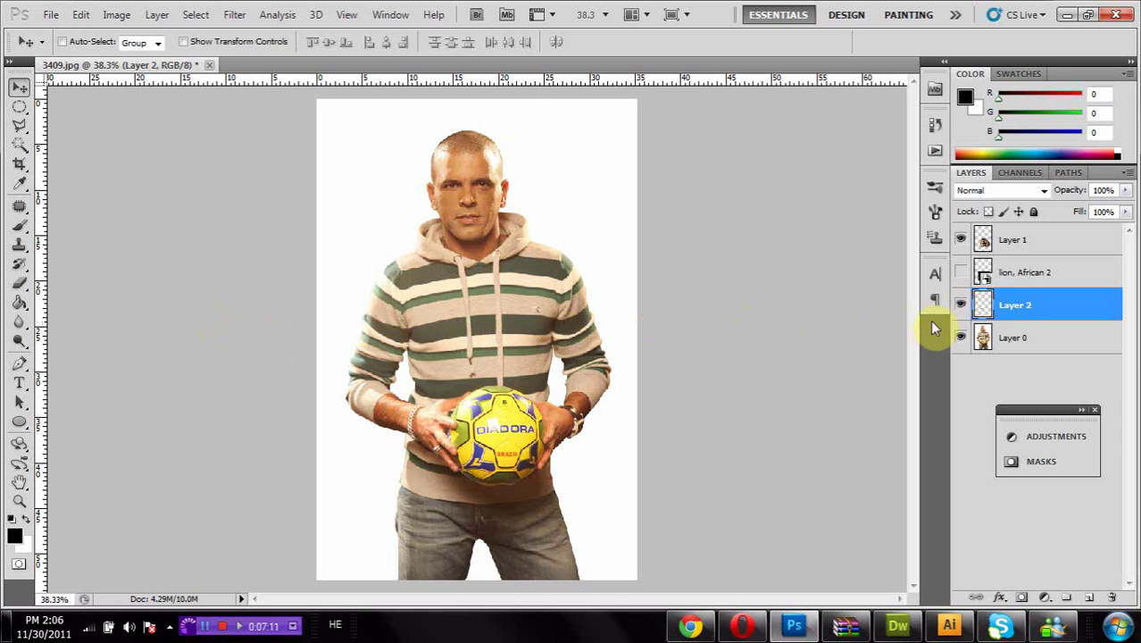
left_click(960, 305)
Step: Reposition the lion on Layer 1 over the man's torso with Free Transform and apply the transformation
left_click(1016, 240)
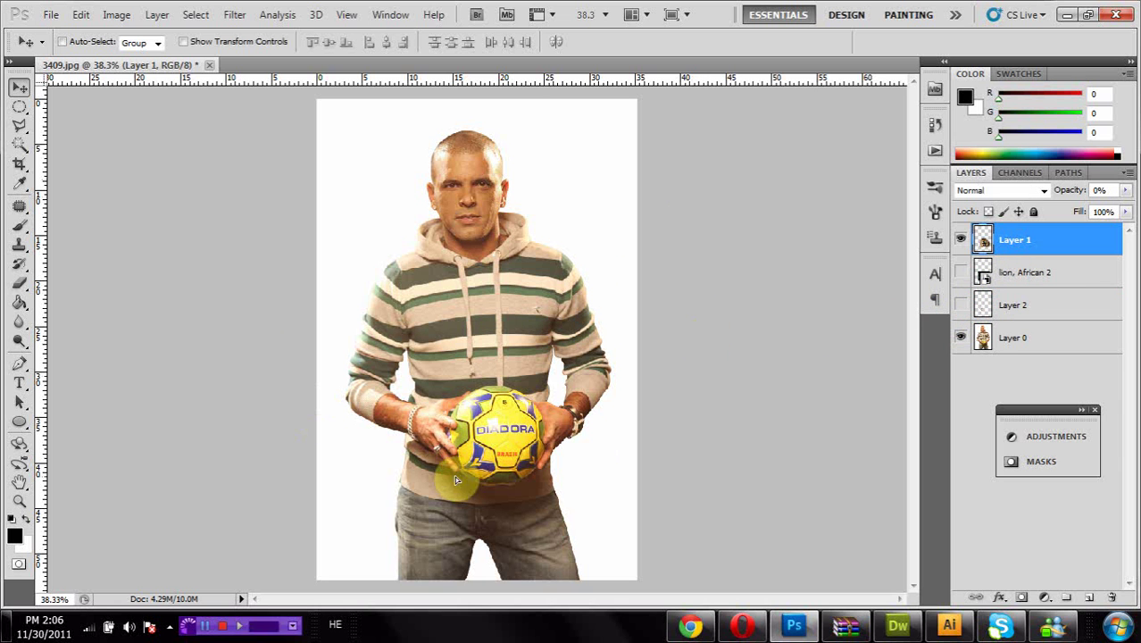
left_click_drag(438, 408, 844, 203)
key("ctrl+t")
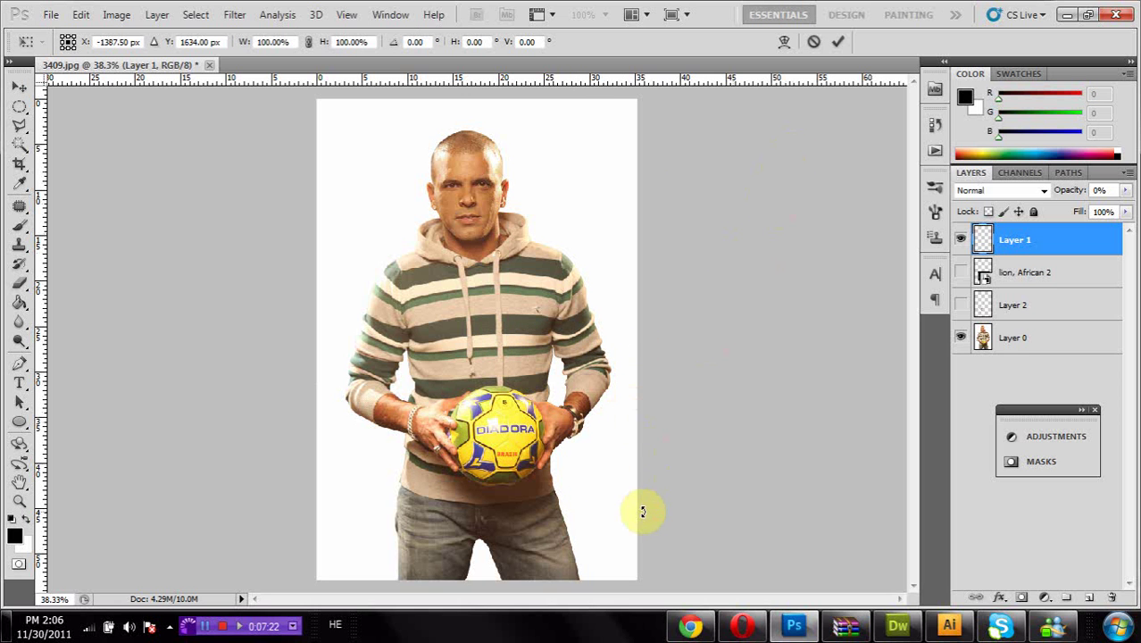
key("ctrl+minus")
key("ctrl+minus")
key("ctrl+minus")
key("ctrl+minus")
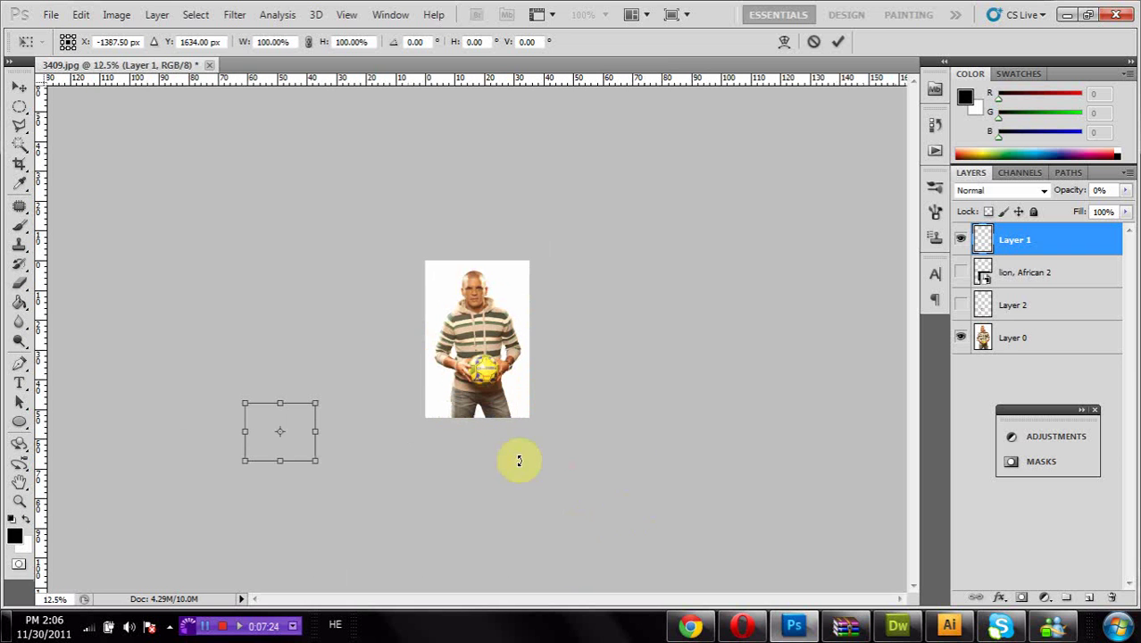
left_click_drag(279, 424, 477, 342)
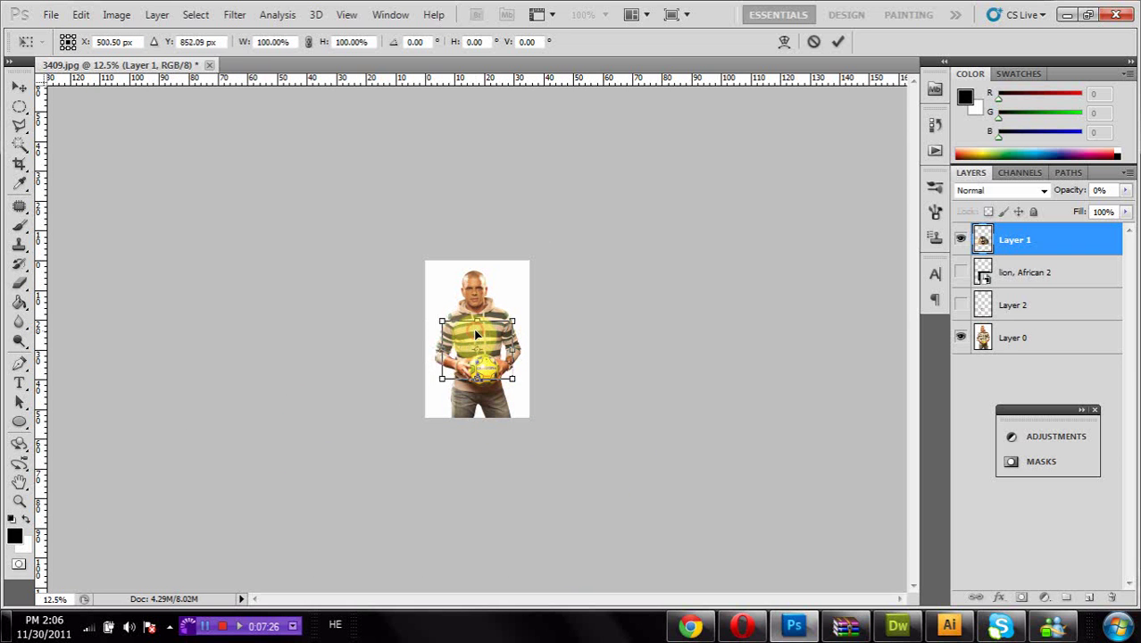
left_click(838, 41)
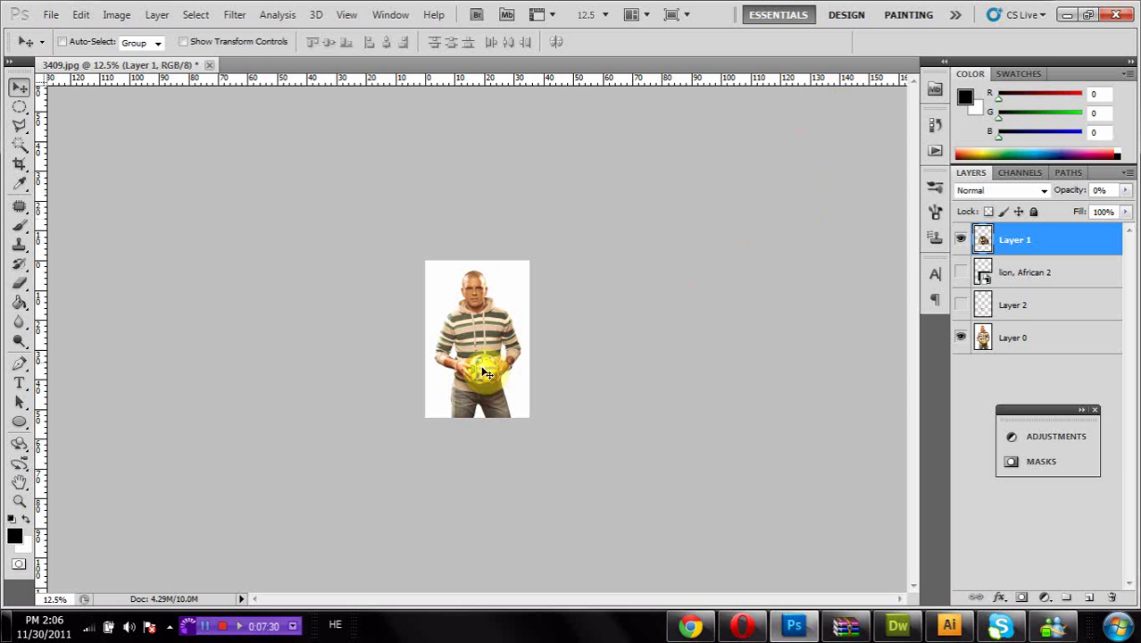
Step: Set Layer 1's opacity to 100% and move the lion's head down so it covers the ball
left_click(1126, 190)
left_click_drag(1102, 208, 1132, 214)
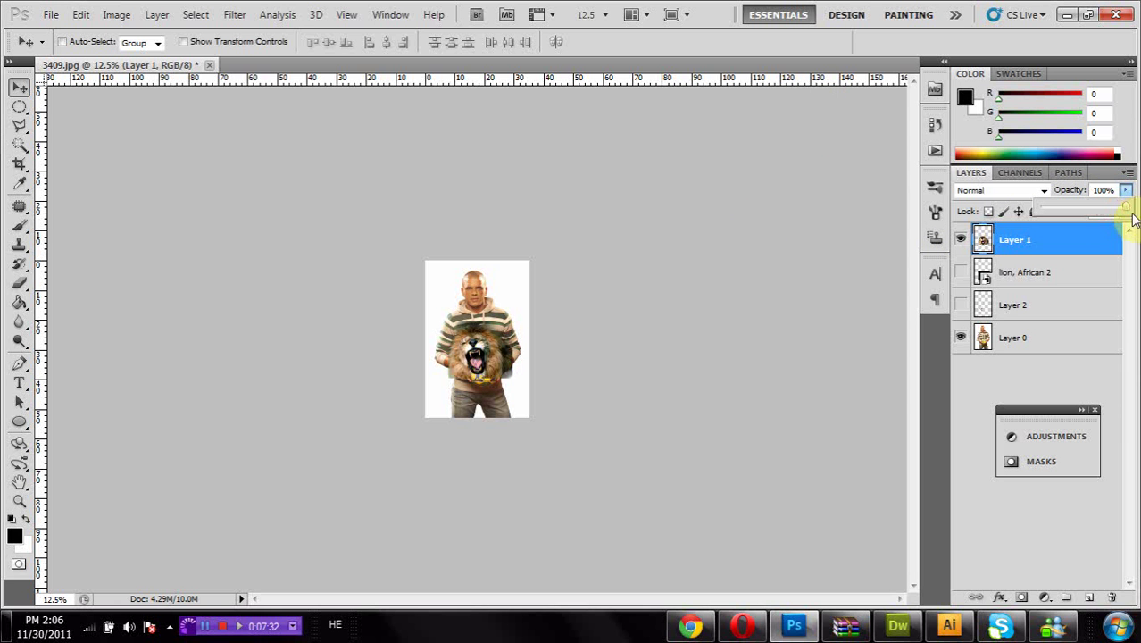
double_click(19, 485)
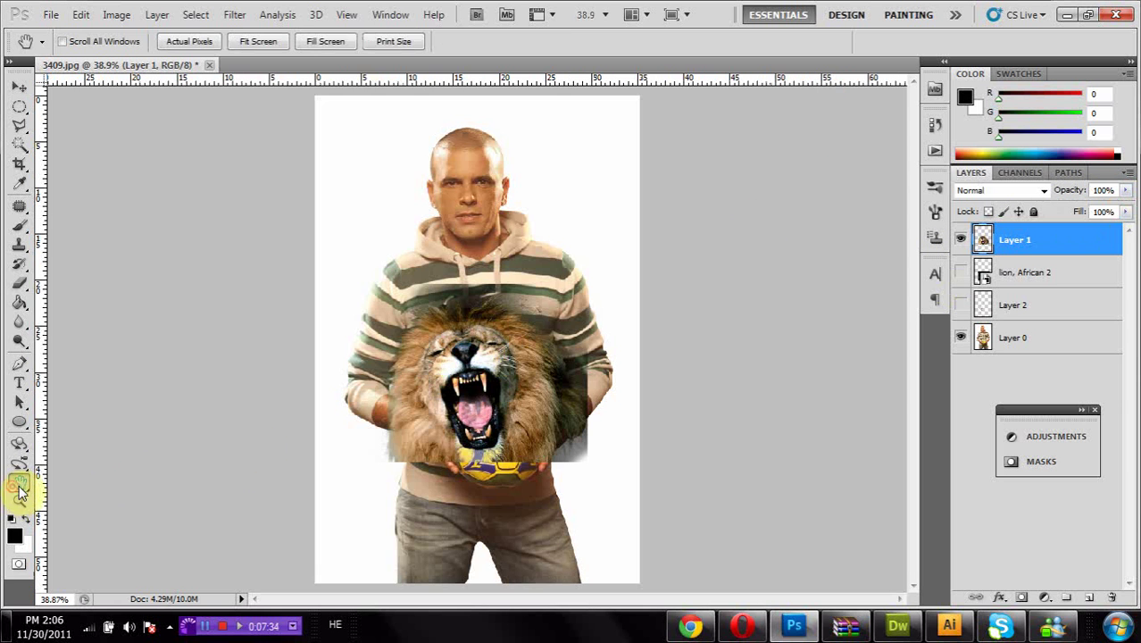
left_click(19, 86)
left_click_drag(492, 375, 516, 425)
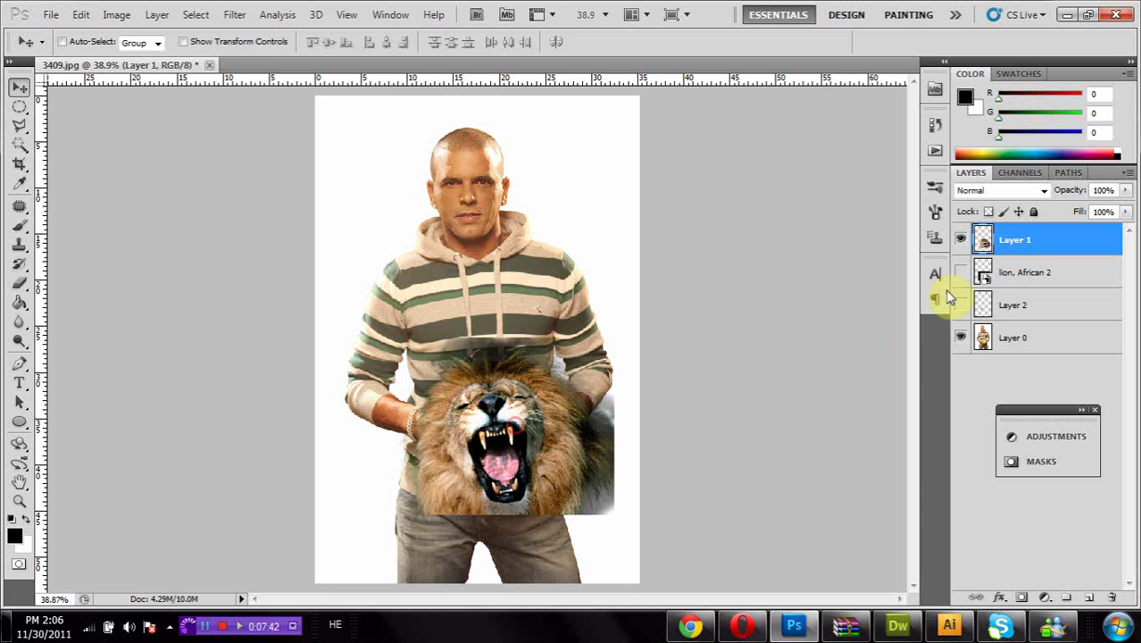
Step: Move Layer 2 with the copied hand to the top of the layer stack and make it visible
left_click_drag(1007, 305, 1022, 227)
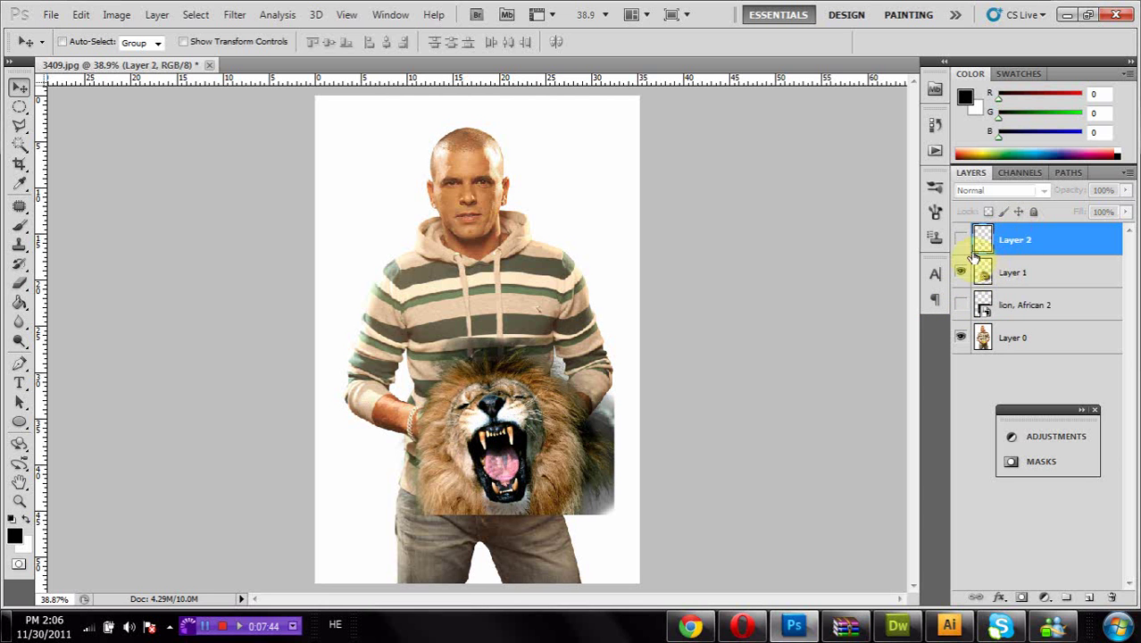
left_click(961, 239)
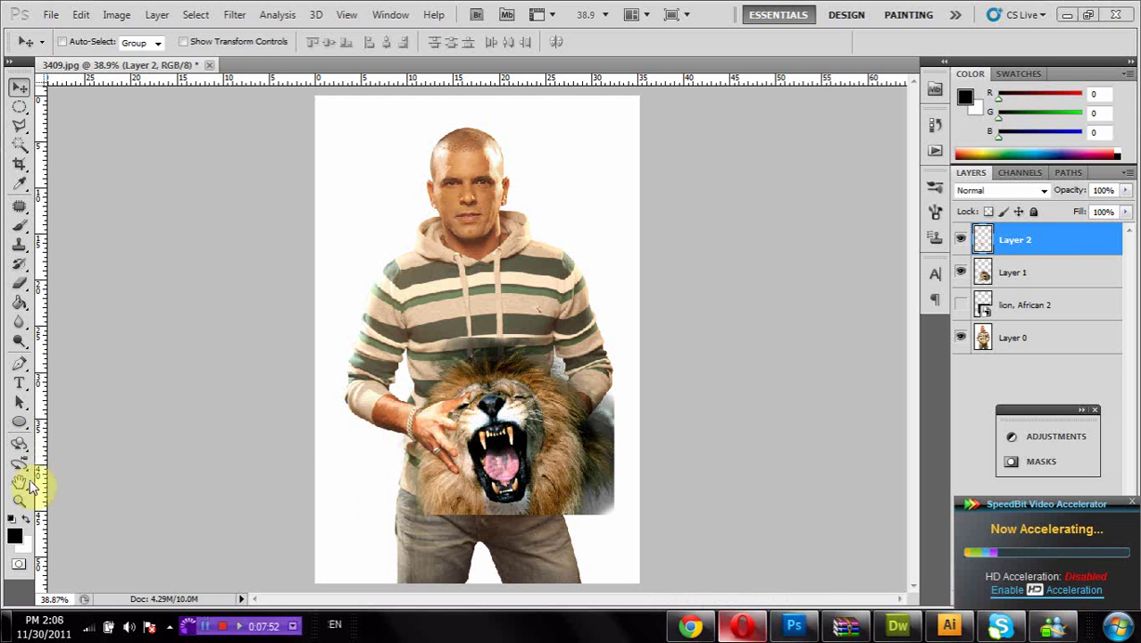
left_click(18, 503)
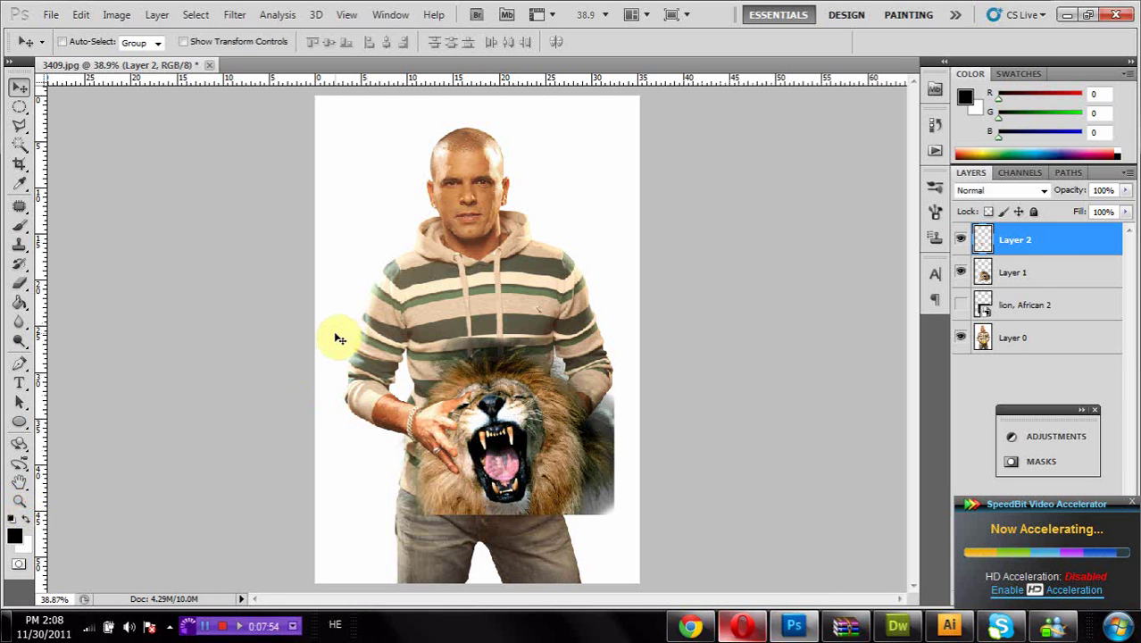
left_click_drag(334, 333, 491, 464)
key("ctrl+z")
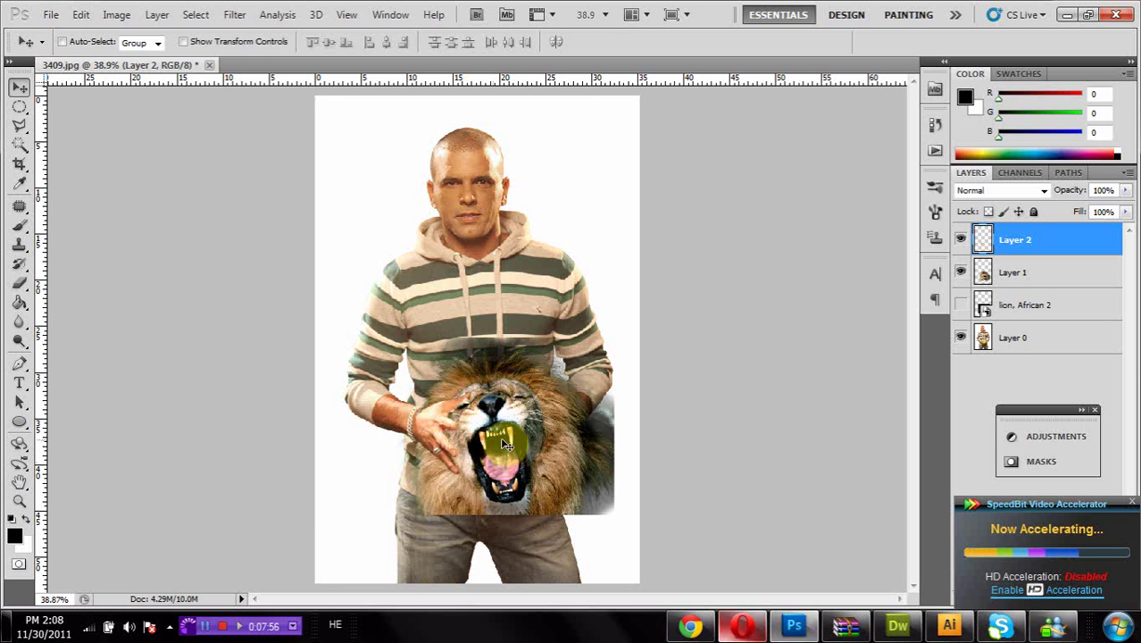
Step: Examine the edges of the copied hand against the lion's fur, from the fingers up to the thumb and bracelet
left_click(19, 501)
left_click_drag(265, 316, 545, 479)
left_click_drag(687, 501, 742, 537)
scroll(696, 477, "up", 1)
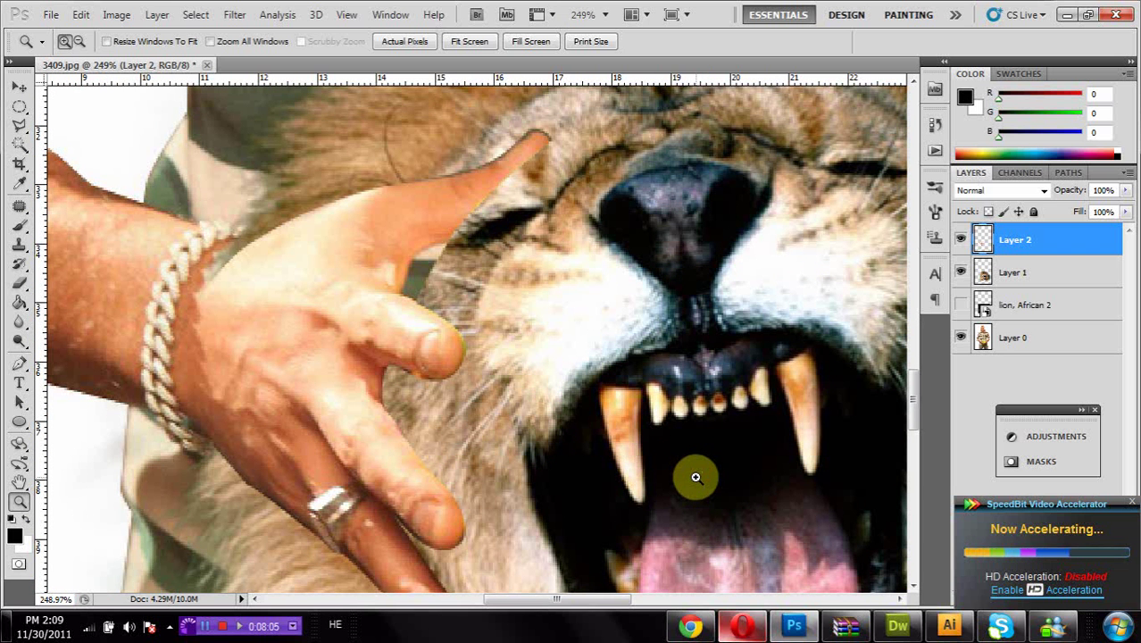
scroll(519, 357, "down", 5)
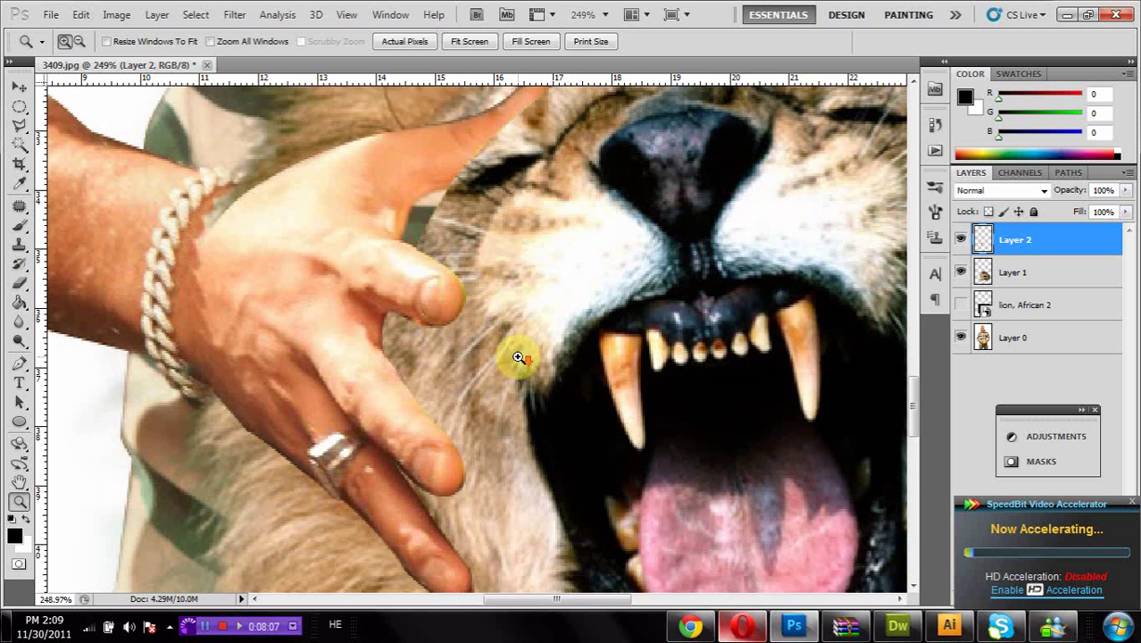
scroll(519, 357, "up", 7)
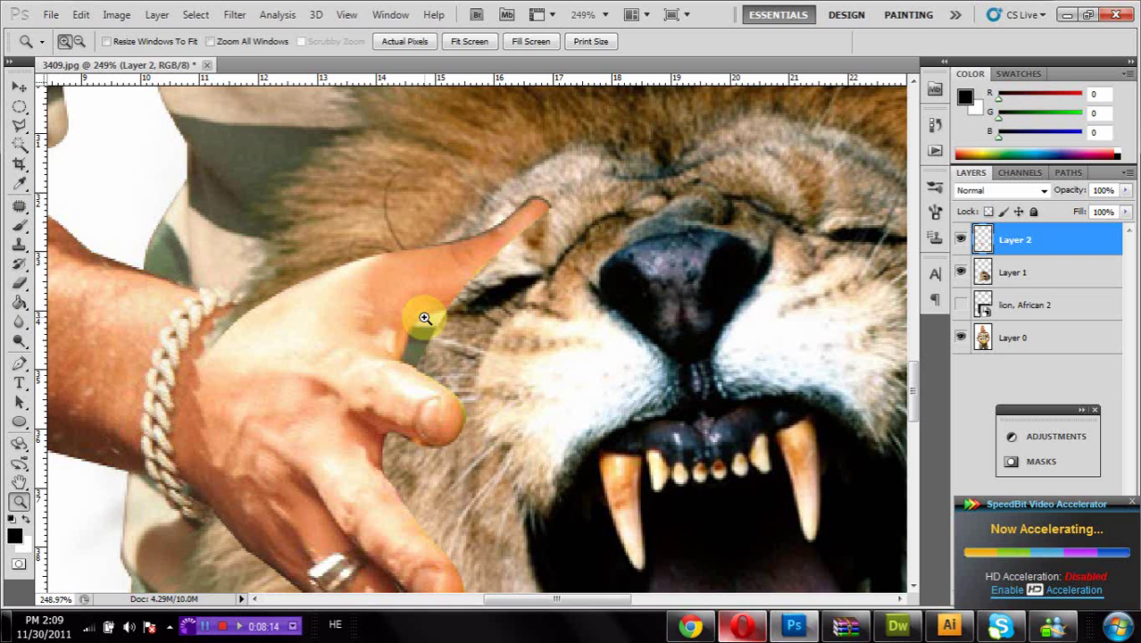
scroll(429, 314, "up", 2)
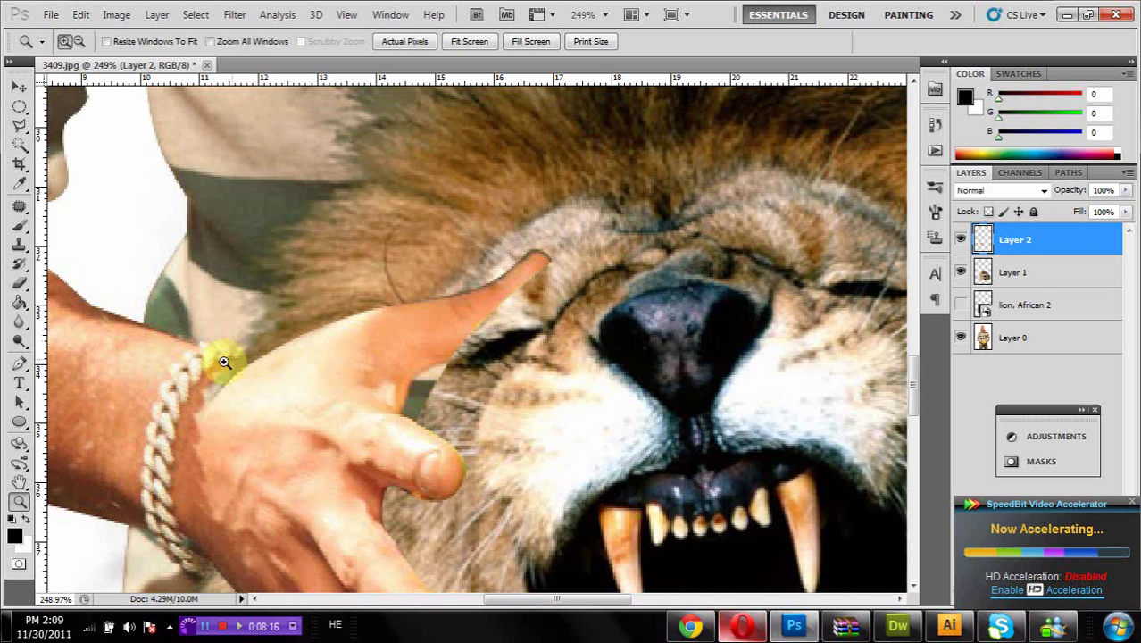
scroll(169, 393, "up", 1)
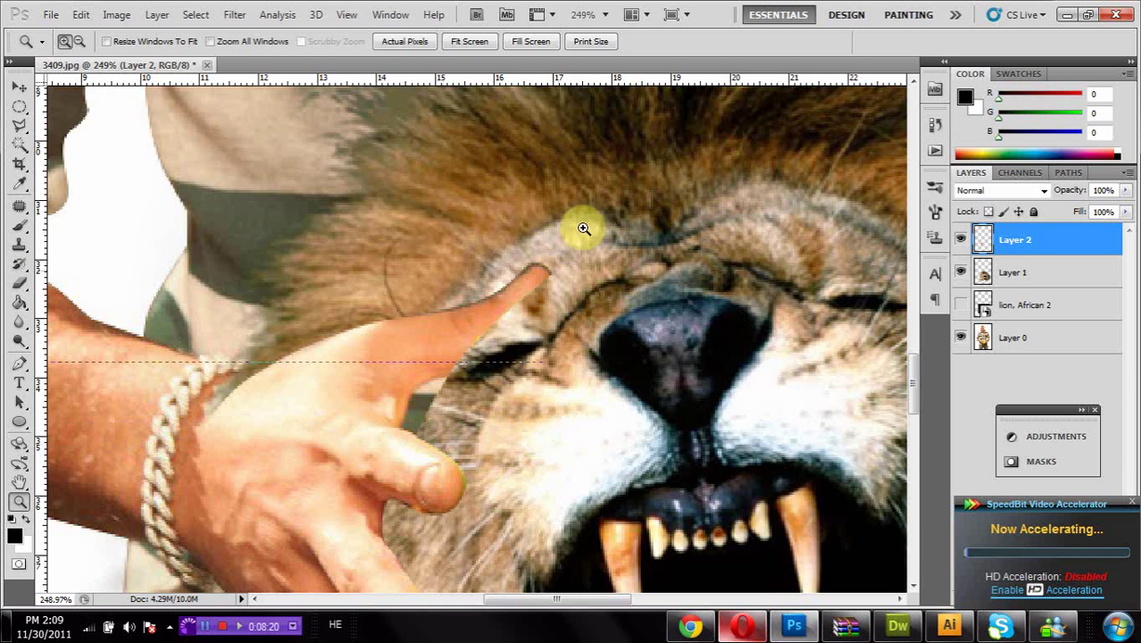
scroll(533, 330, "up", 3)
left_click_drag(89, 499, 356, 433)
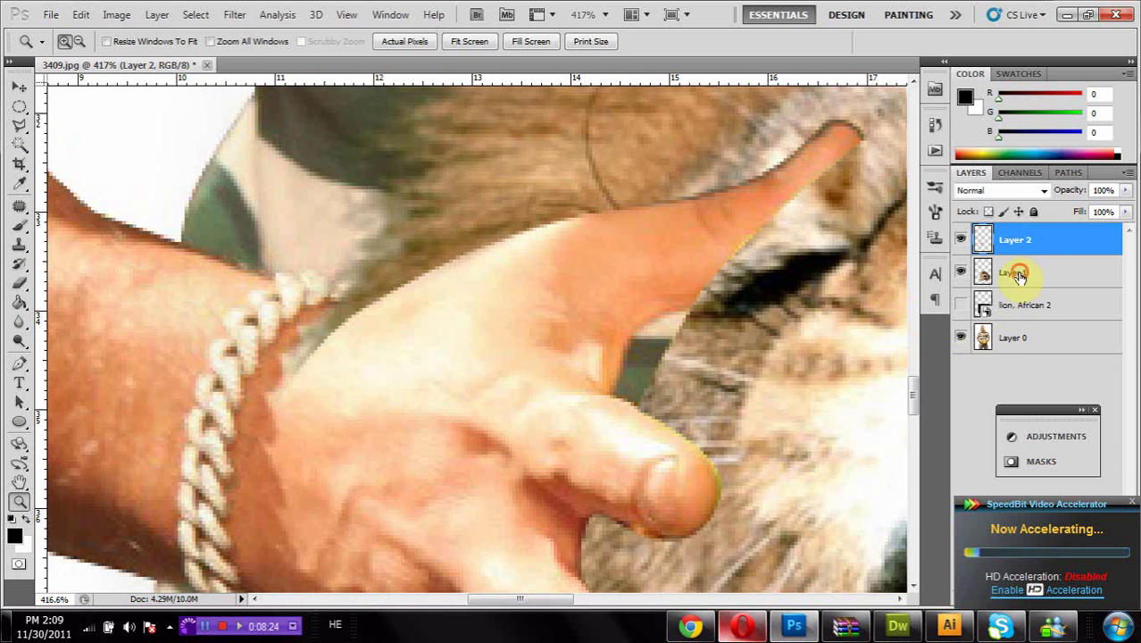
Step: Lower the opacity of the lion on Layer 1 to 20%
left_click(1015, 271)
left_click(1125, 190)
left_click(1091, 209)
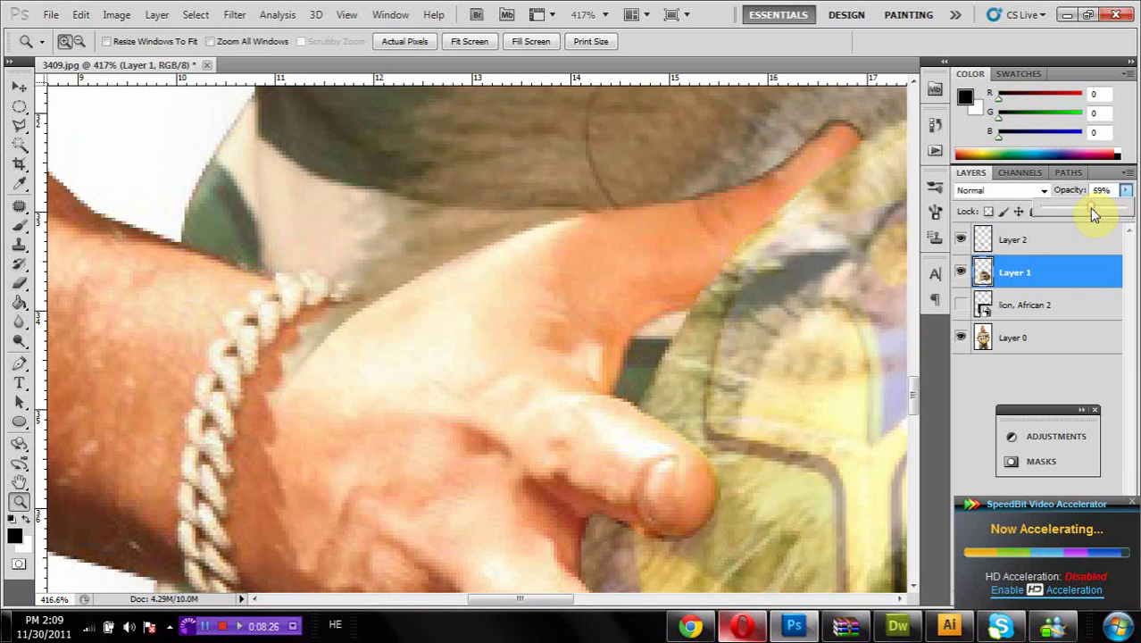
left_click(1075, 206)
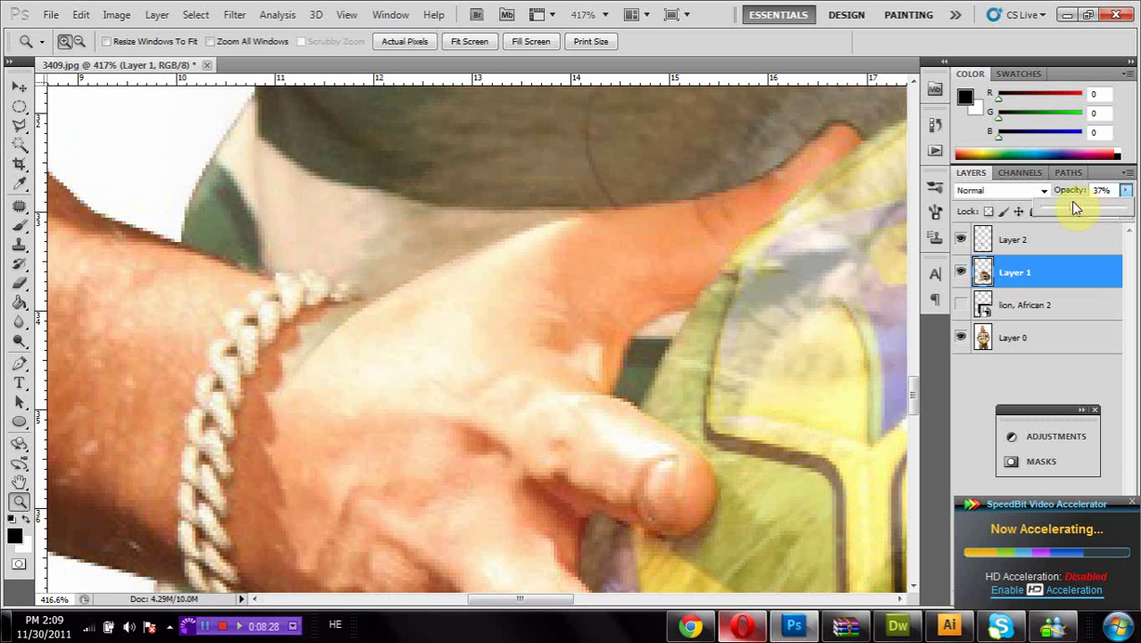
left_click(1061, 207)
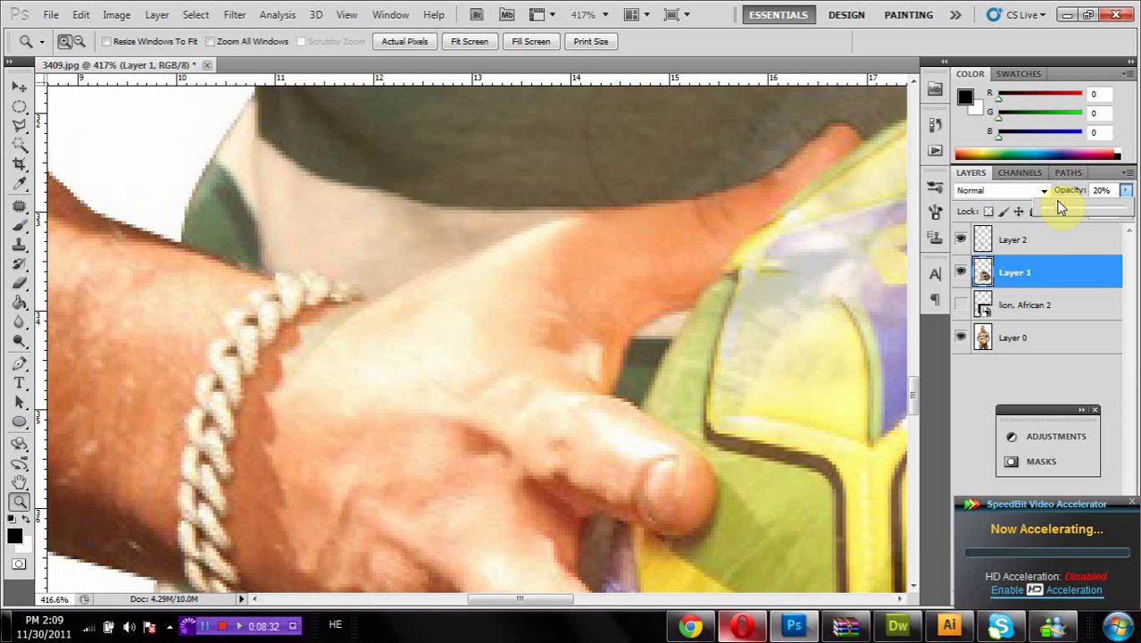
Step: Start a pen path beside the chain bracelet and curve it along the hand's upper edge to the thumb tip
left_click(21, 367)
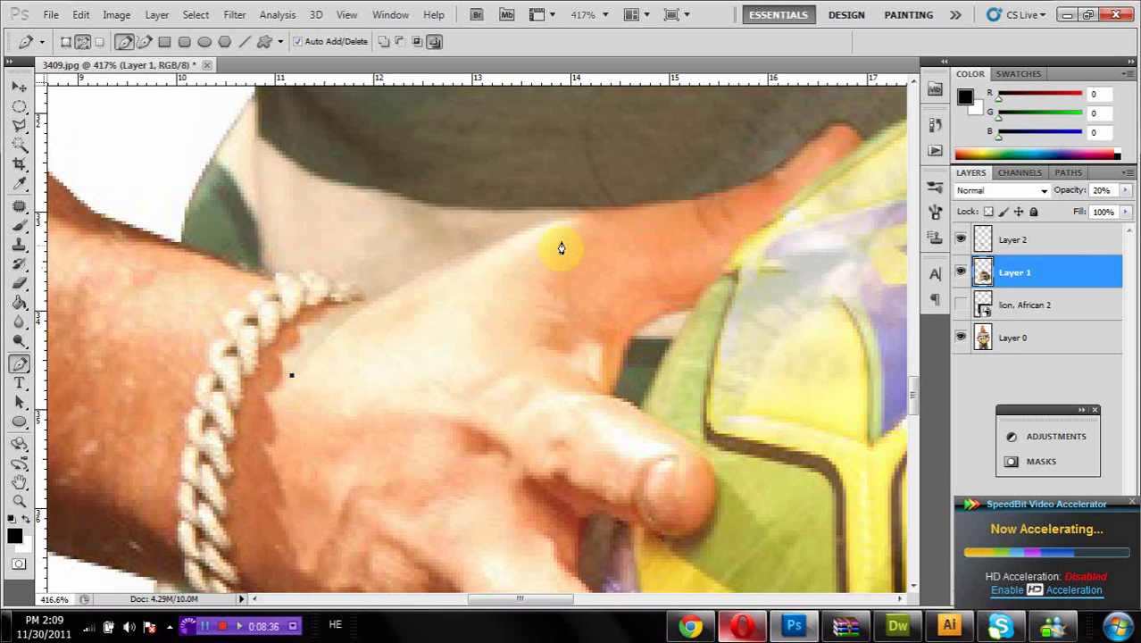
left_click_drag(581, 218, 759, 188)
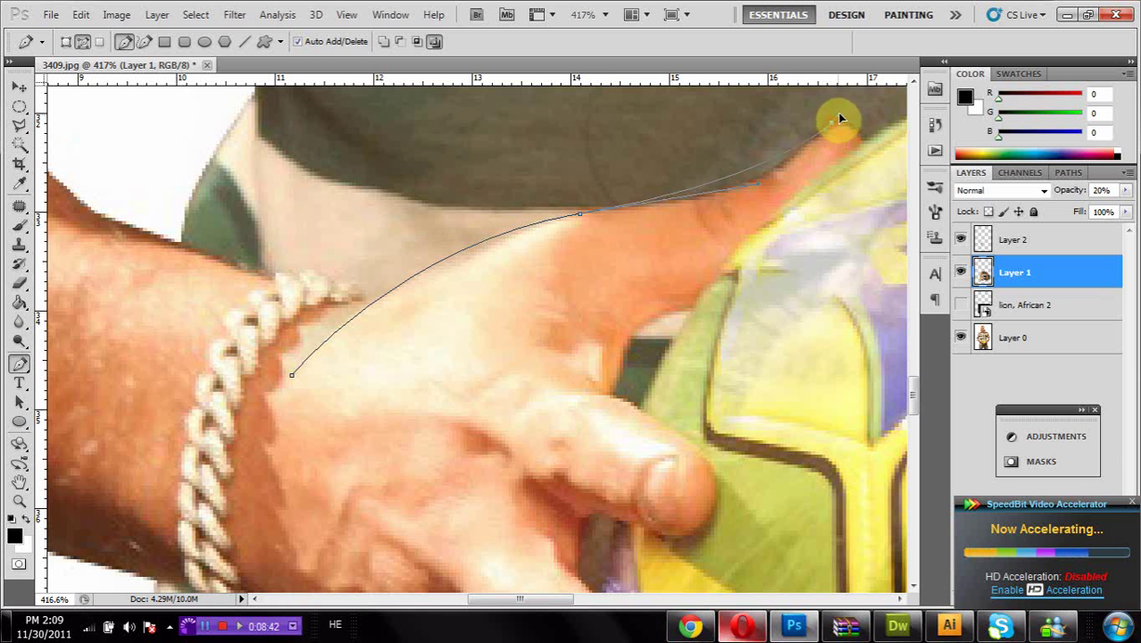
left_click_drag(837, 119, 886, 118)
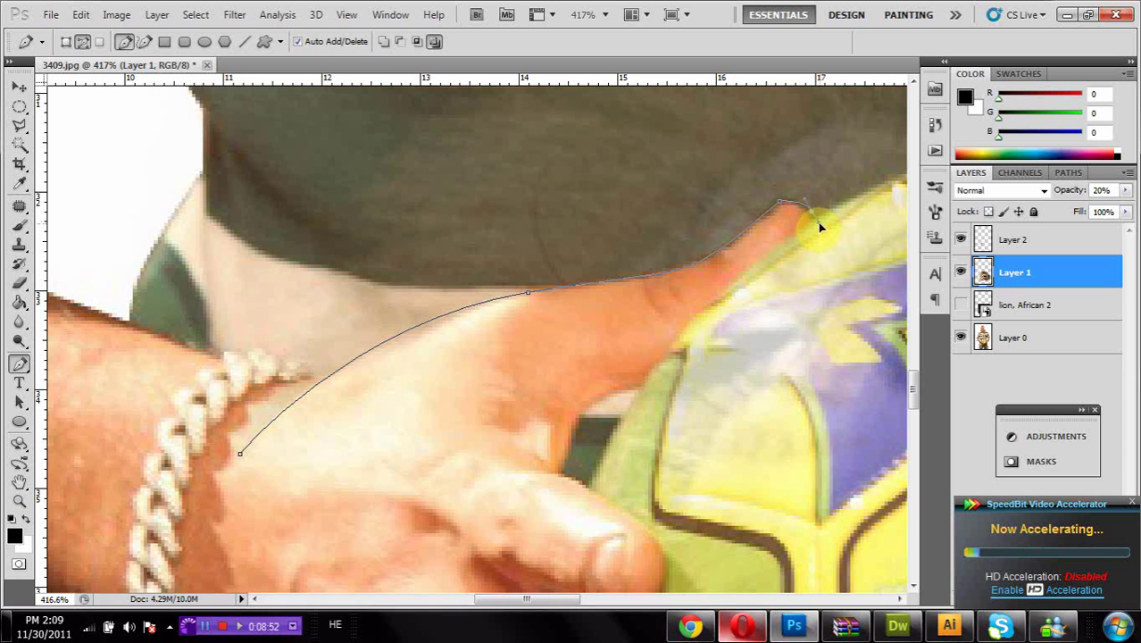
Step: Extend the path around the thumb tip and along the upper edge of the ball
left_click_drag(831, 204, 700, 312)
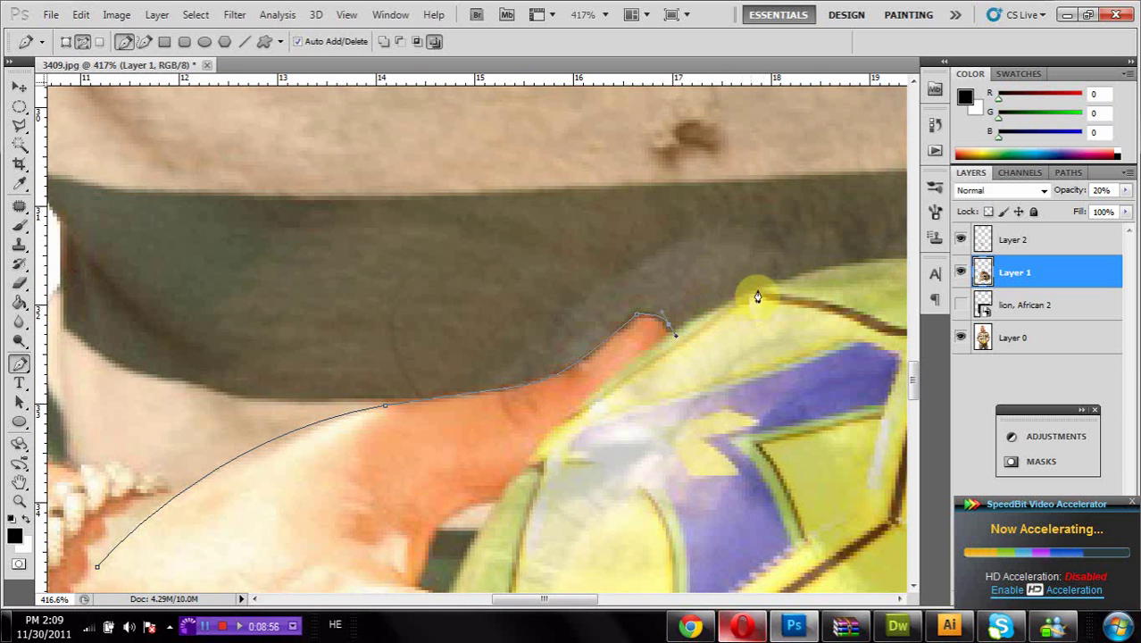
left_click_drag(850, 261, 881, 247)
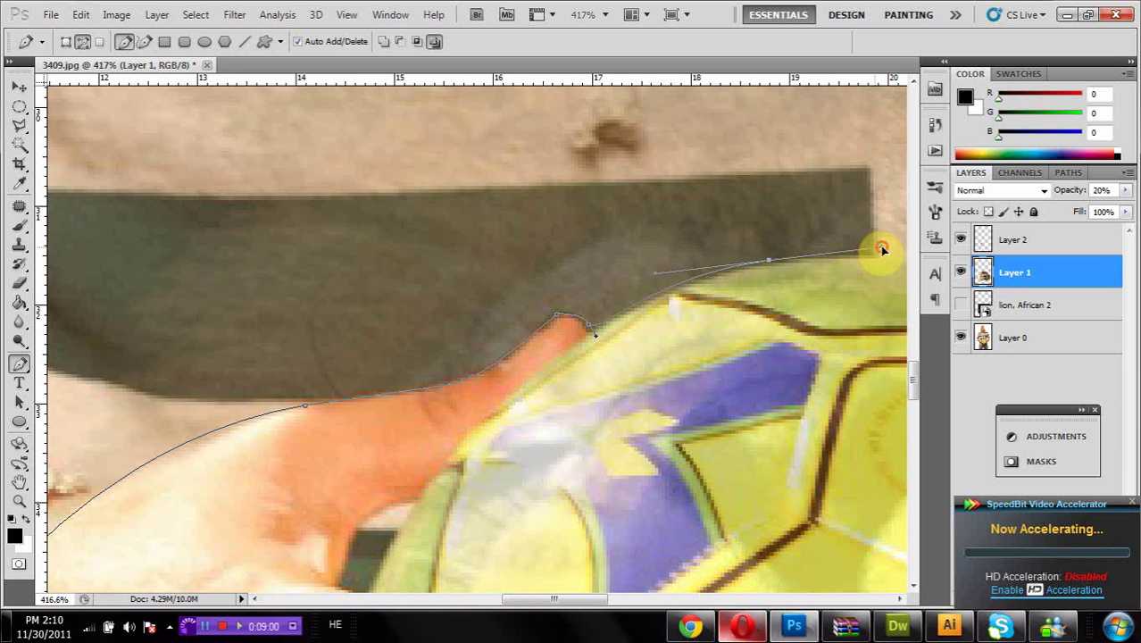
left_click_drag(810, 294, 514, 330)
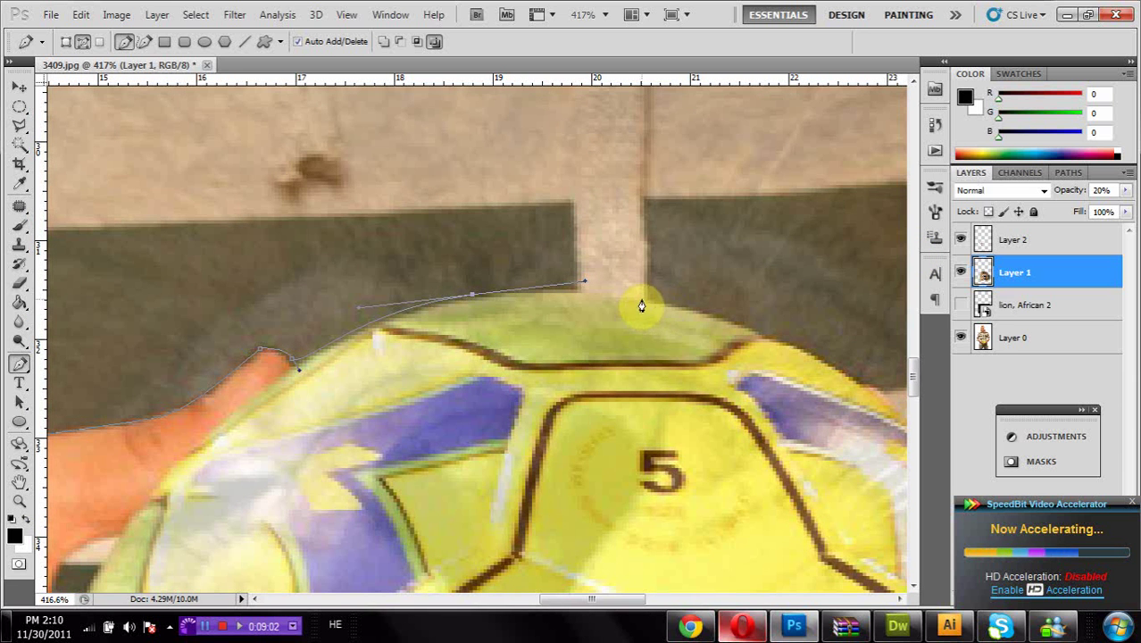
left_click_drag(641, 298, 676, 306)
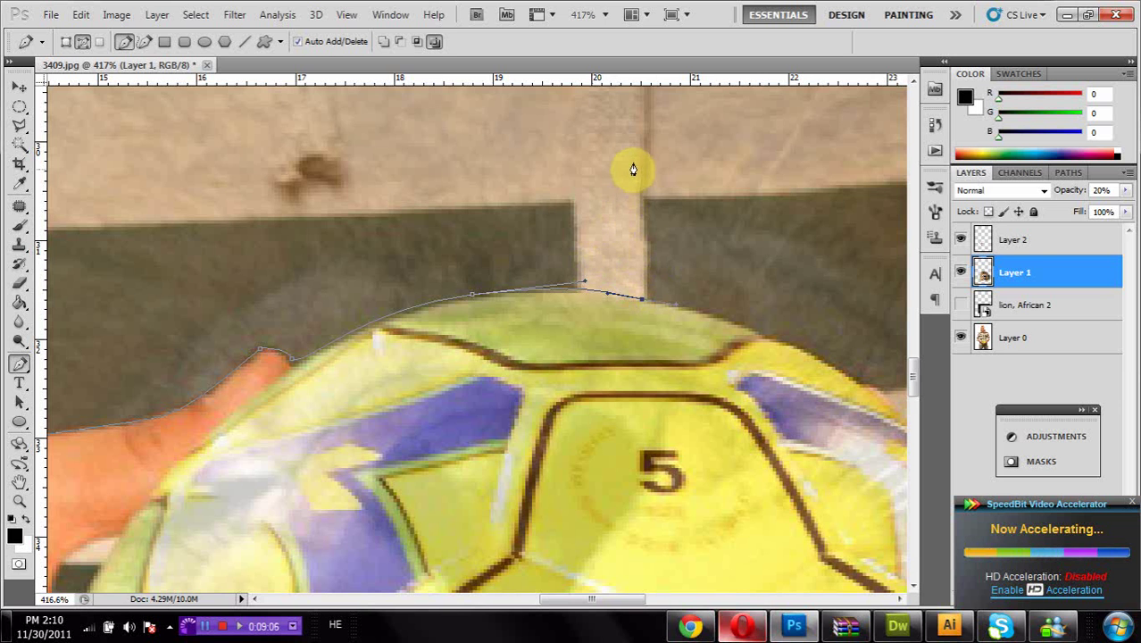
Step: Compare the path with the lion by raising Layer 1's opacity to 85%, and return it to 20%
left_click(1126, 191)
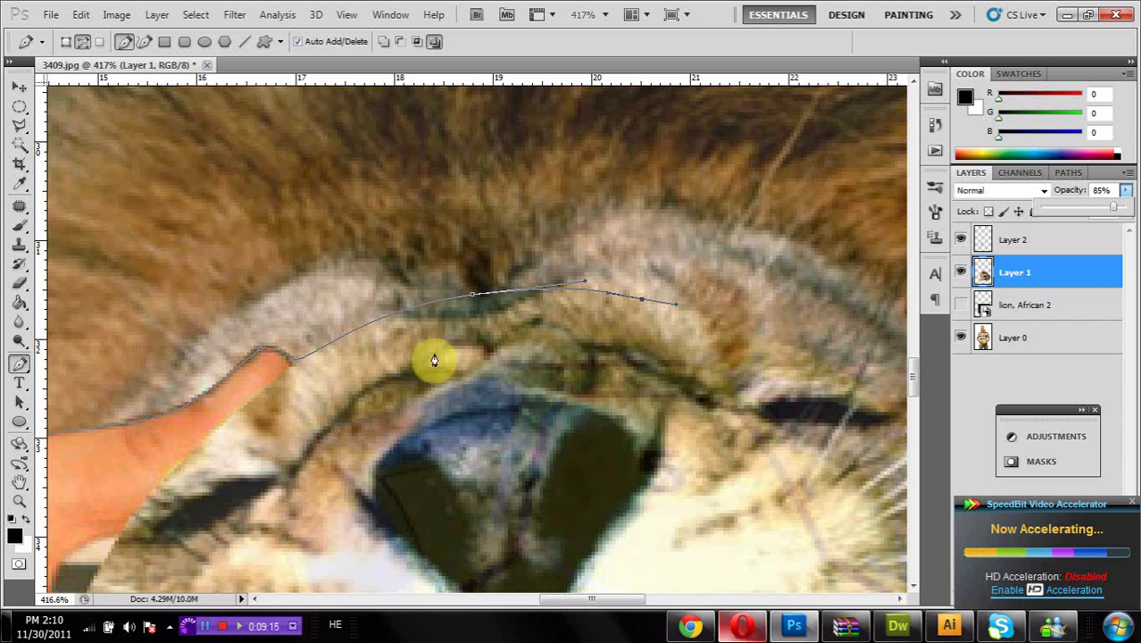
left_click_drag(278, 435, 692, 358)
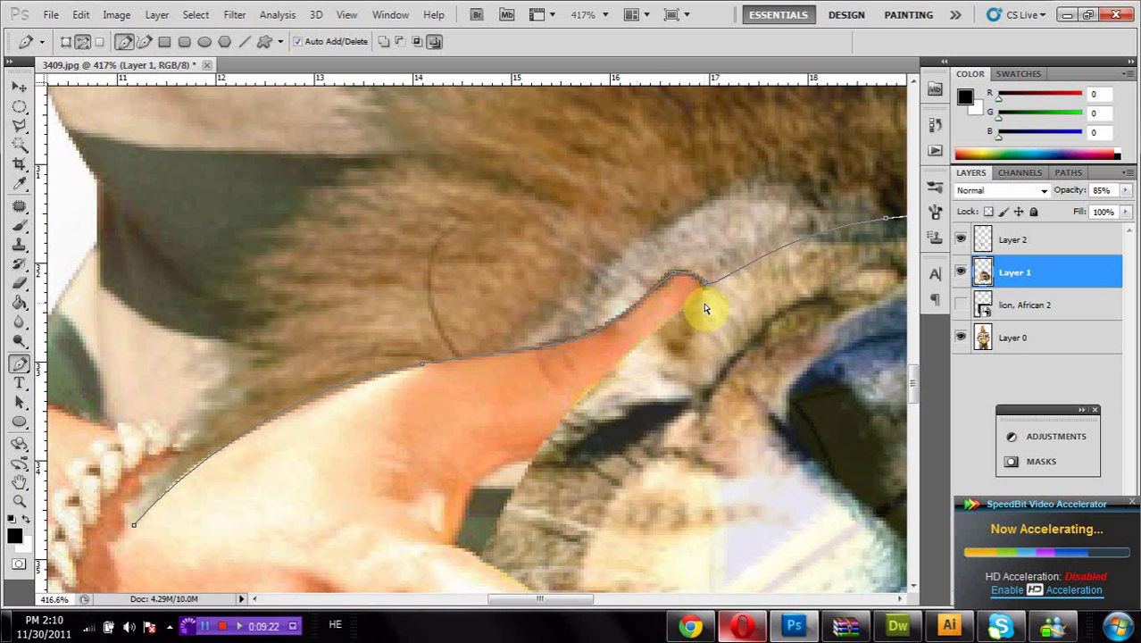
key("2")
Step: Undo the path segments beyond the thumb tip and along the ball
key("ctrl+alt+z")
key("ctrl+alt+z")
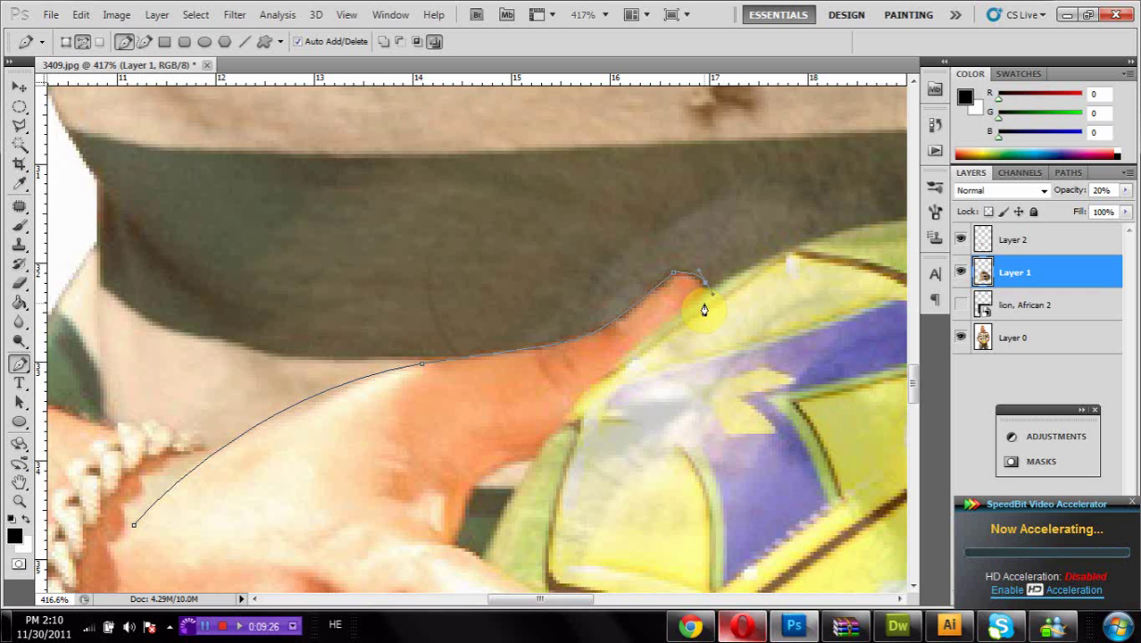
key("ctrl+alt+z")
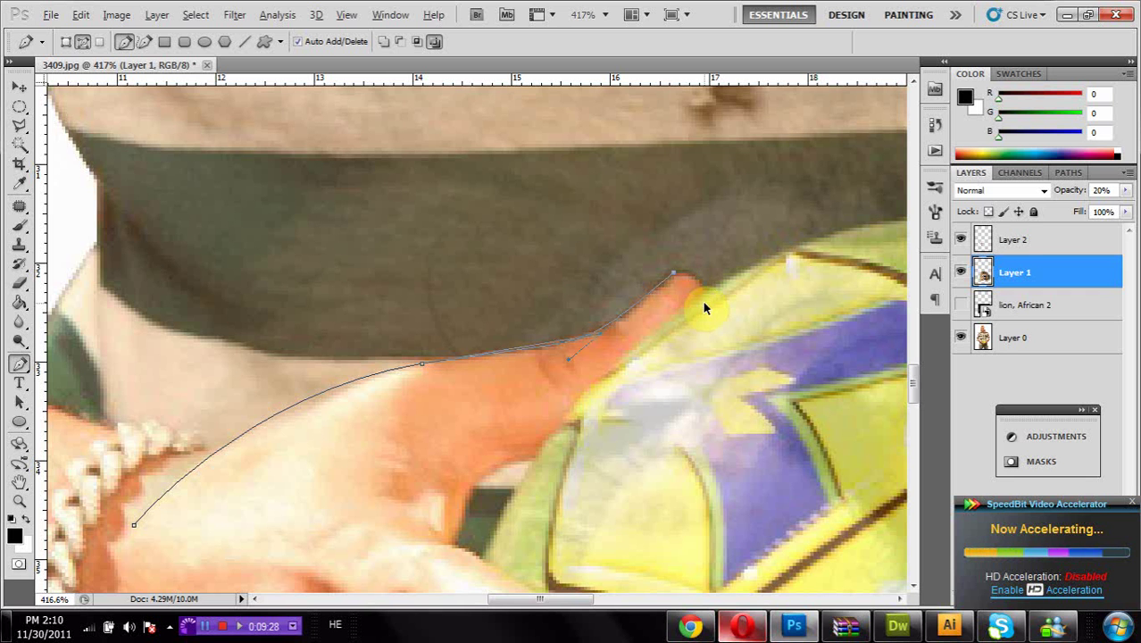
Step: Close the path at its starting anchor with a wide curve looping above the hand and past the bracelet
scroll(460, 265, "up", 2)
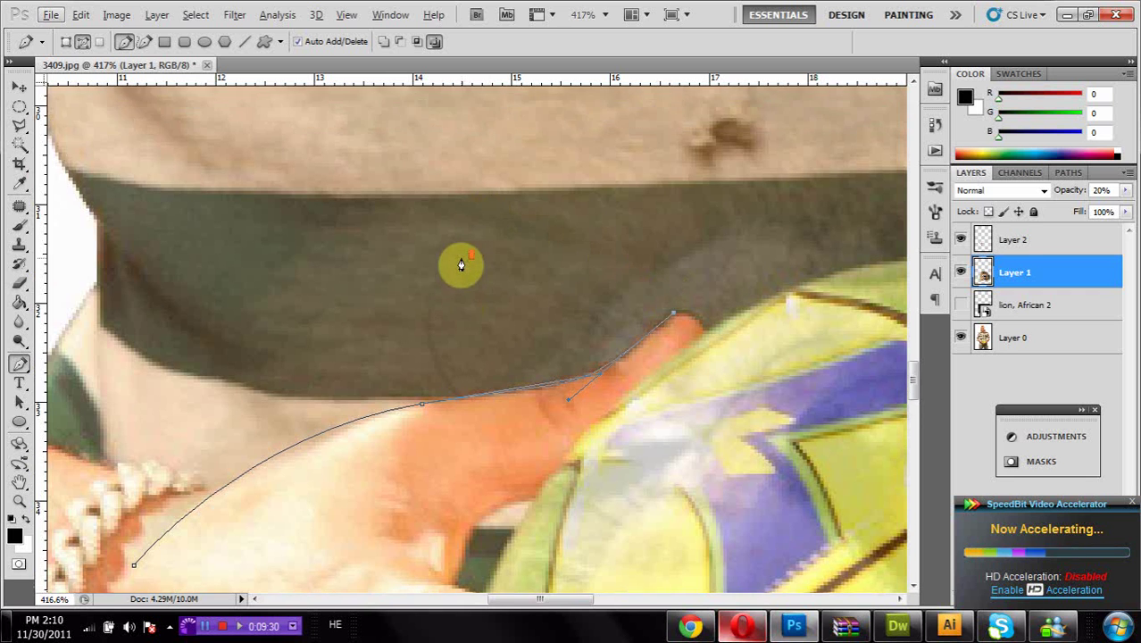
left_click_drag(433, 129, 198, 233)
left_click_drag(136, 572, 262, 587)
Step: Convert the closed path above the hand into a selection and raise Layer 1's opacity to 87%
right_click(548, 273)
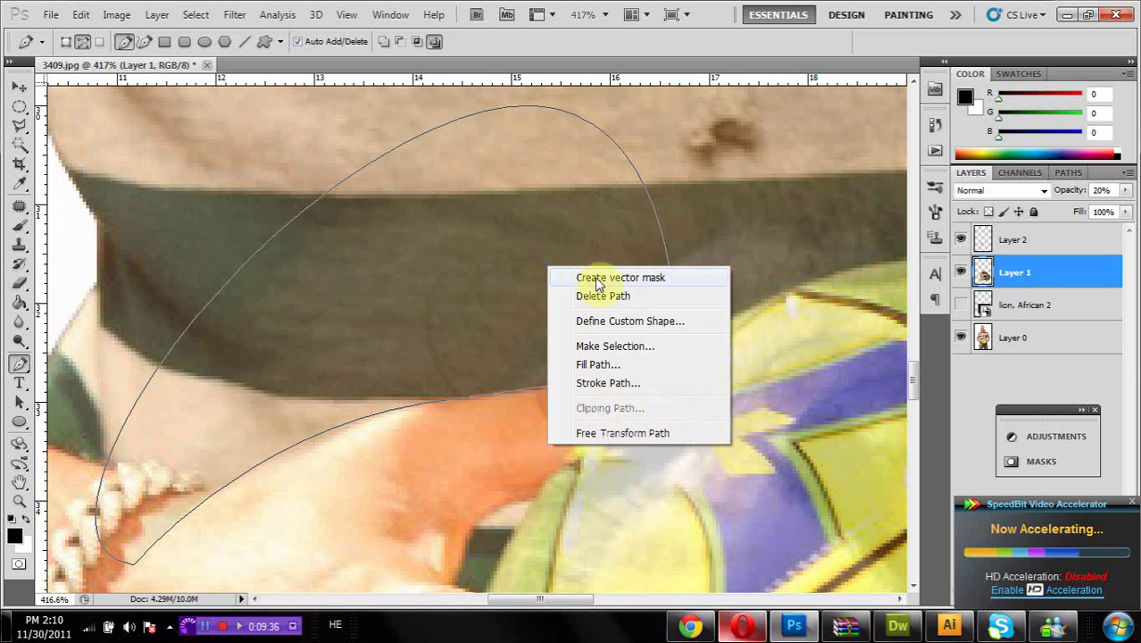
left_click(639, 348)
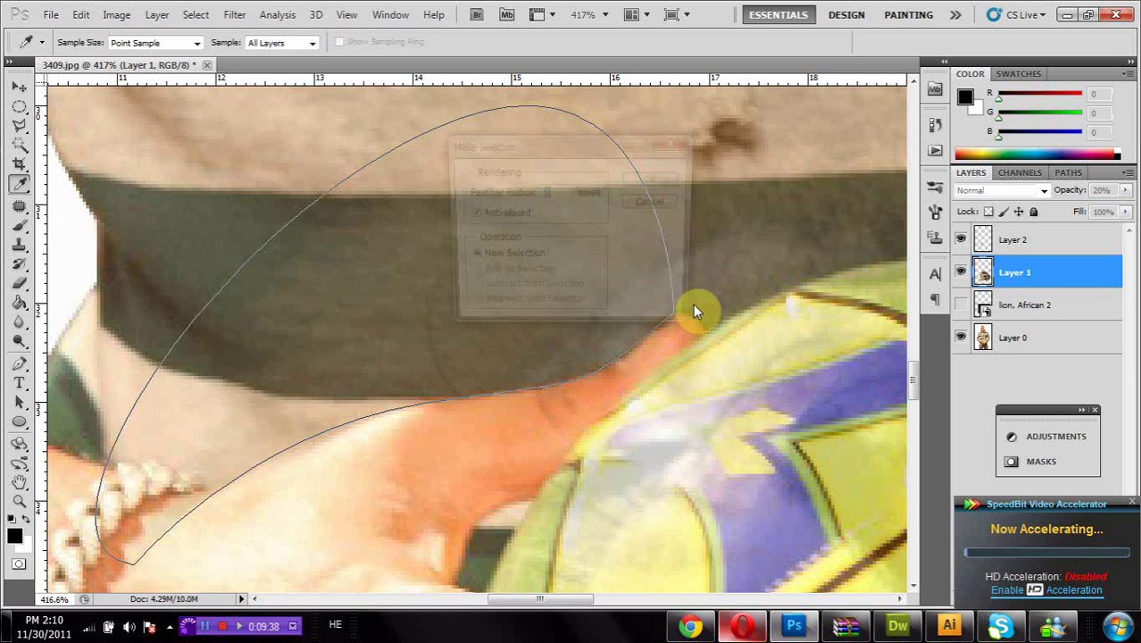
left_click(660, 178)
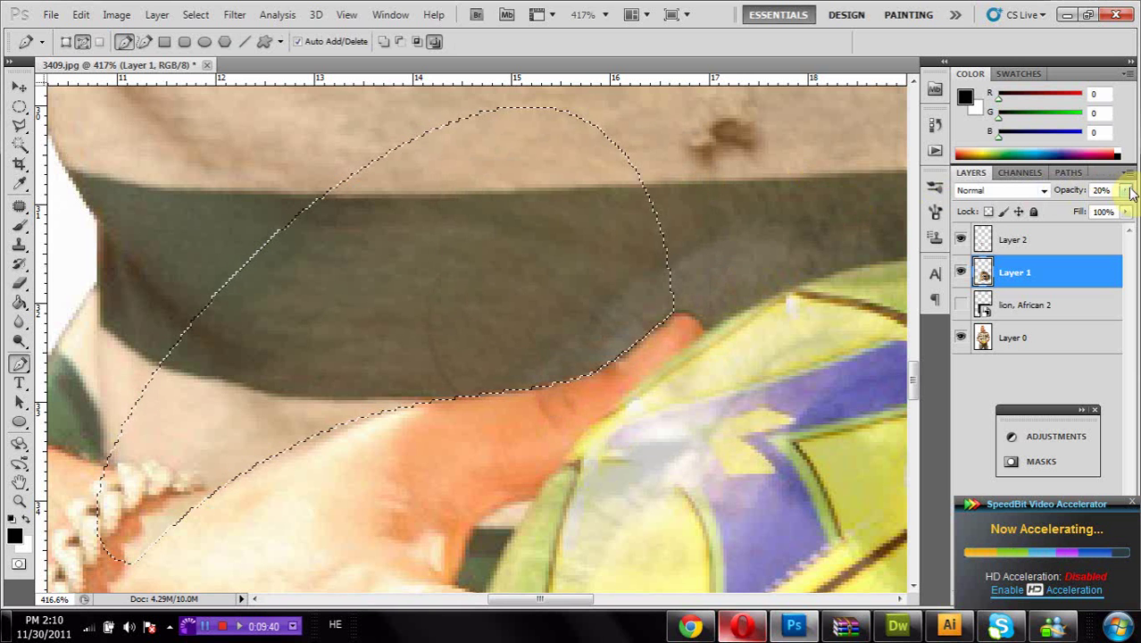
left_click(1126, 190)
left_click(1109, 209)
left_click_drag(1114, 213, 1118, 213)
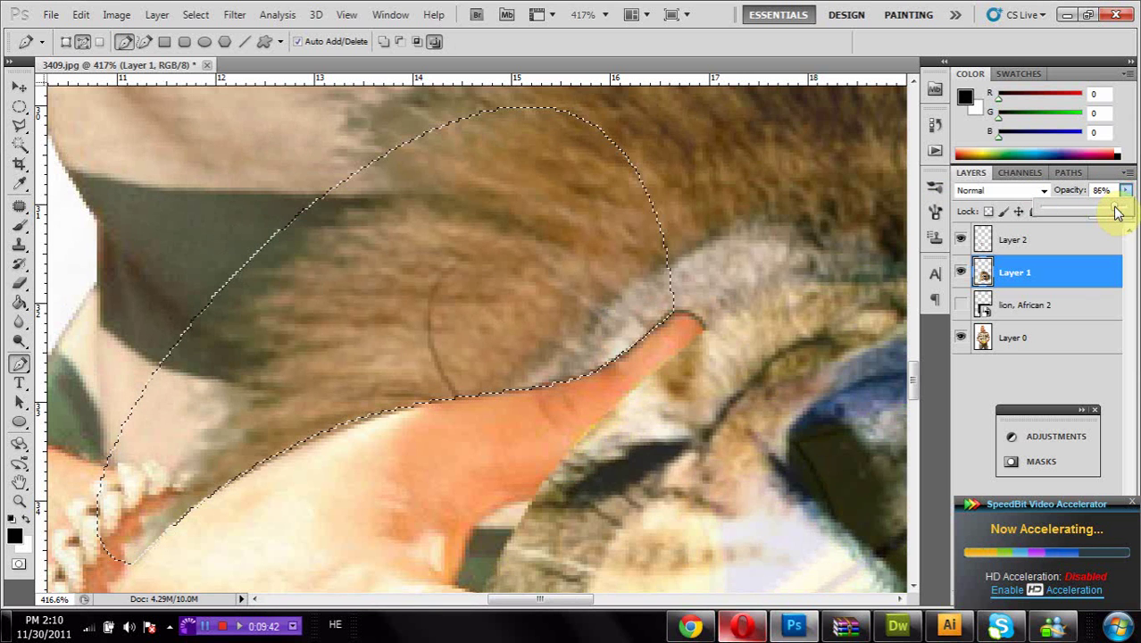
Step: Erase Layer 1's lion fur over the wrist and bracelet inside the selection, and deselect
scroll(254, 420, "down", 4)
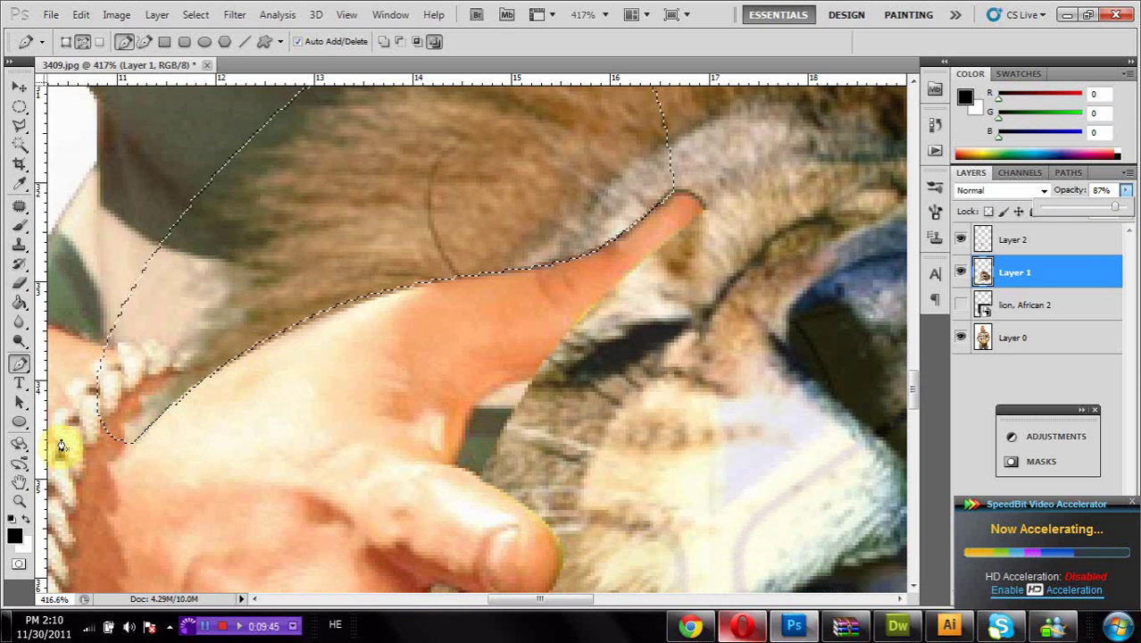
left_click(20, 282)
mouse_move(134, 416)
left_mouse_down()
mouse_move(223, 341)
mouse_move(206, 364)
mouse_move(348, 352)
mouse_move(271, 388)
mouse_move(256, 384)
mouse_move(261, 370)
mouse_move(178, 388)
mouse_move(164, 354)
mouse_move(153, 389)
mouse_move(246, 397)
mouse_move(243, 427)
mouse_move(275, 418)
left_mouse_up()
scroll(291, 419, "down", 2)
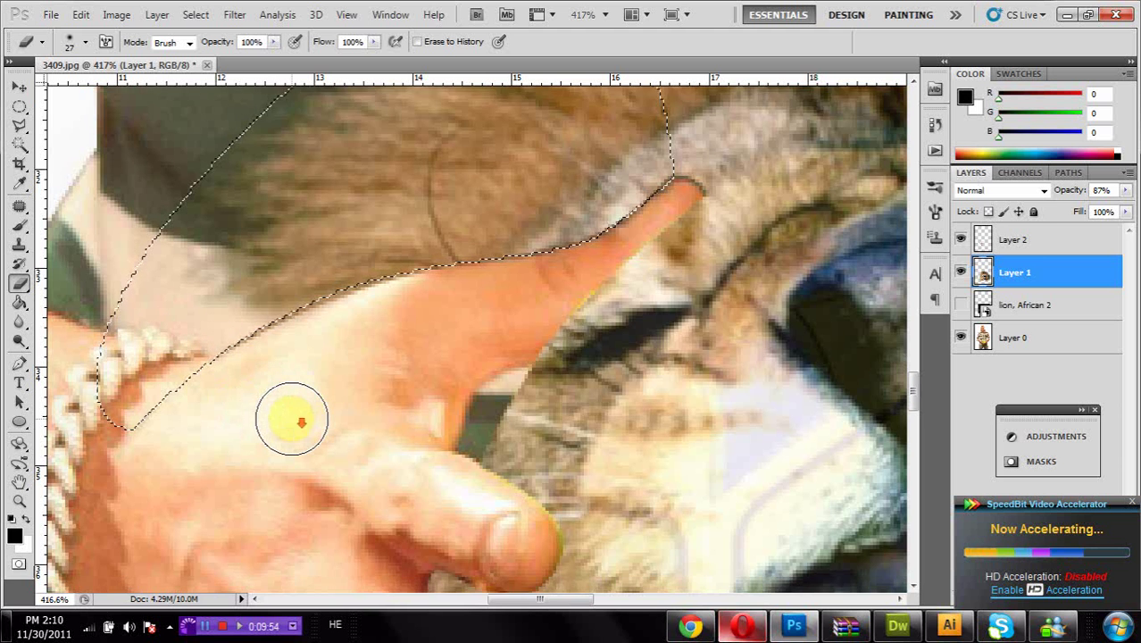
scroll(292, 417, "down", 2)
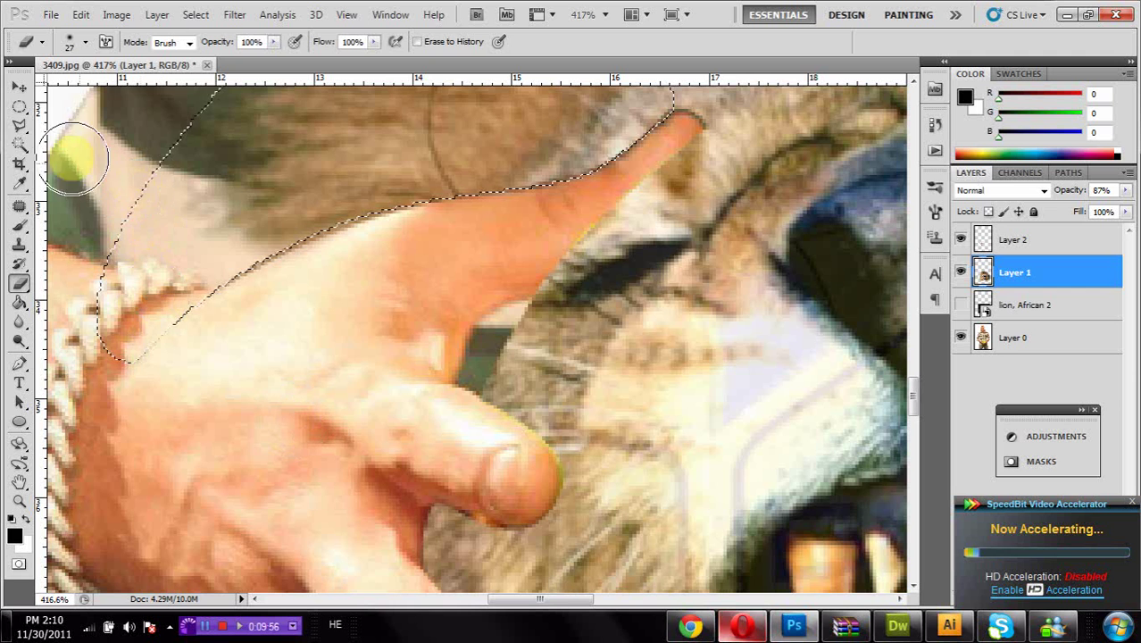
left_click(21, 108)
right_click(327, 200)
left_click(350, 209)
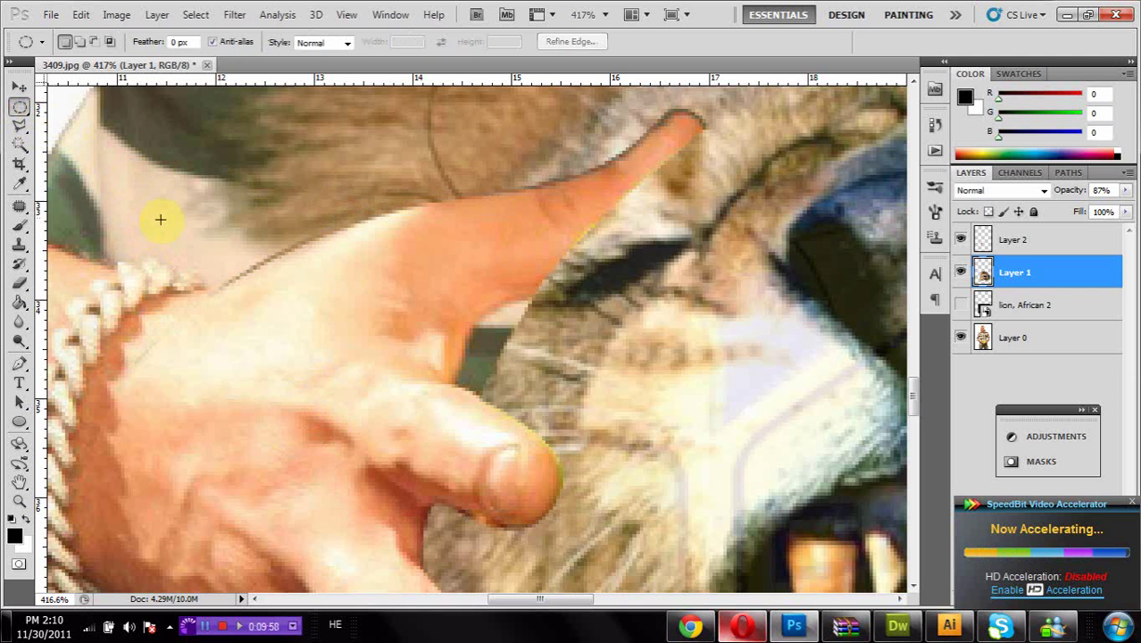
Step: Start a path at the thumb tip, following its lower edge and the gap down to the index finger, ending in a corner point
left_click(20, 361)
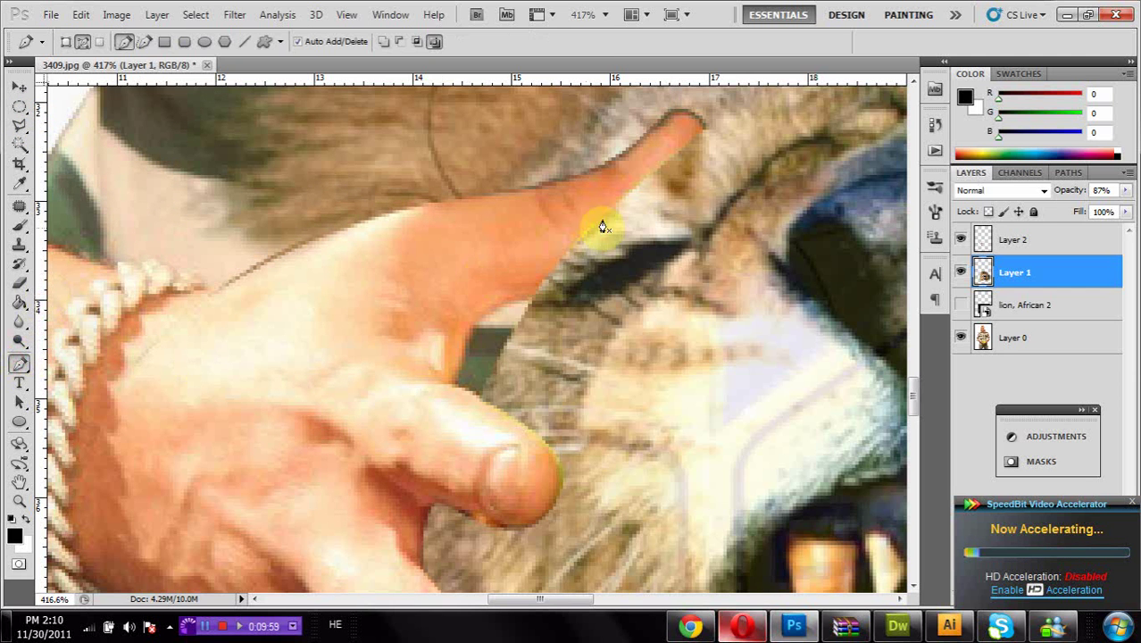
left_click(701, 131)
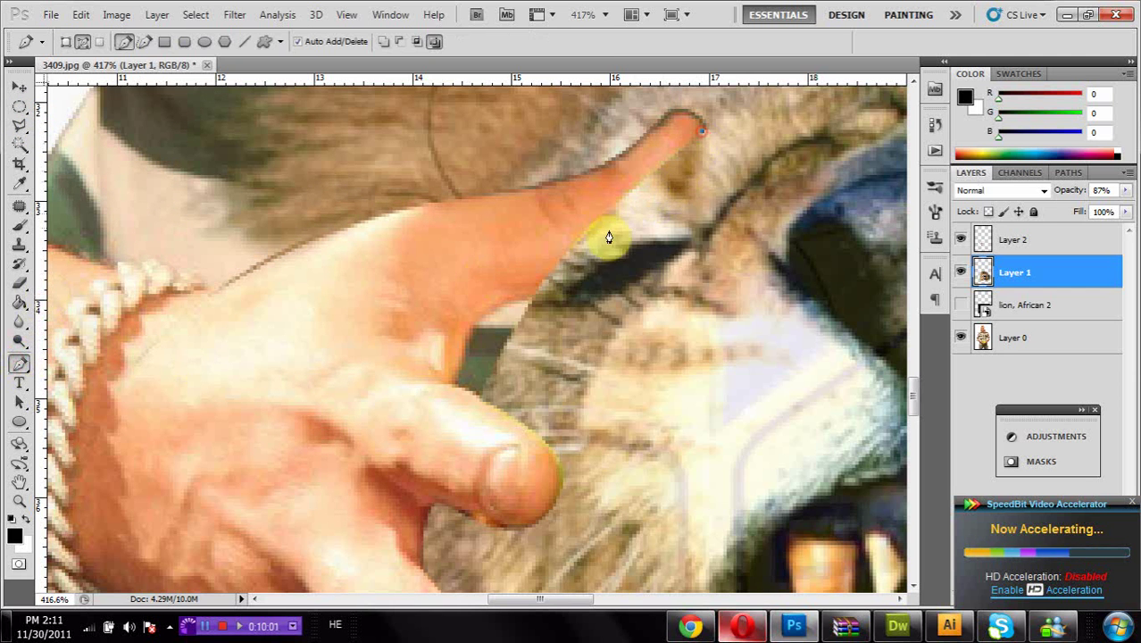
left_click(534, 299)
left_click_drag(514, 327, 476, 386)
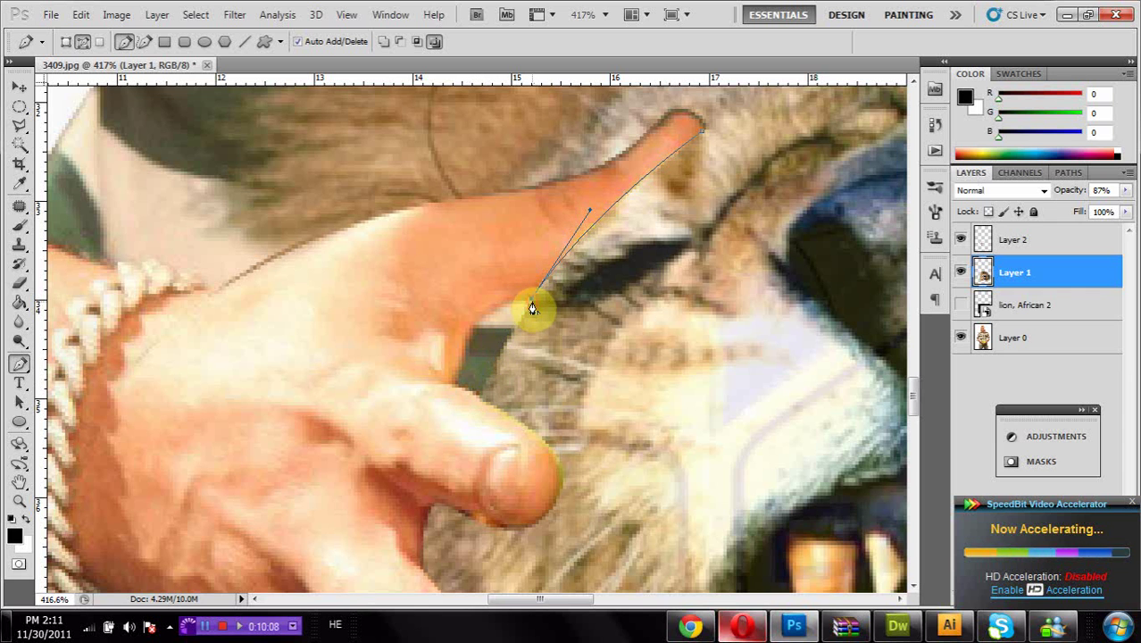
left_click_drag(449, 394, 437, 426)
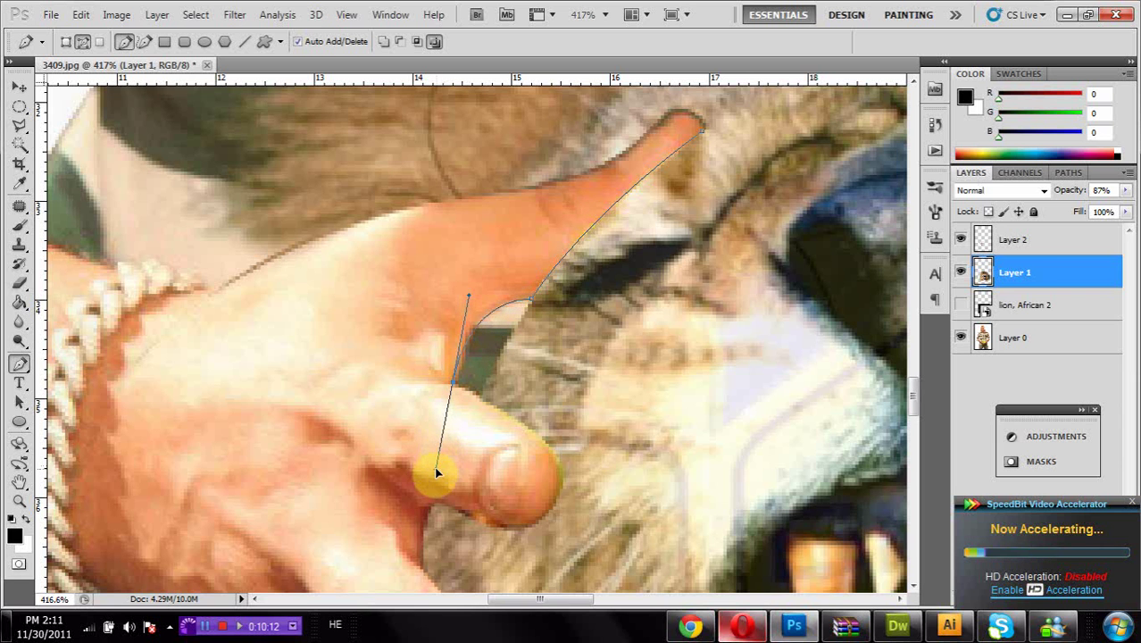
left_click_drag(436, 468, 436, 470)
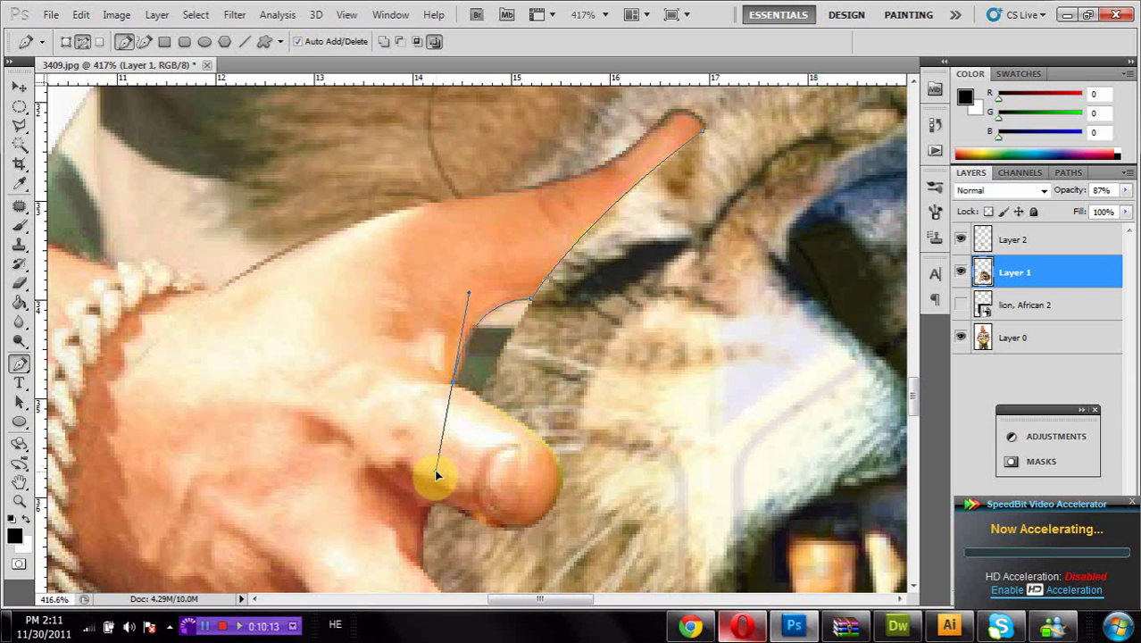
left_click(455, 383, "alt")
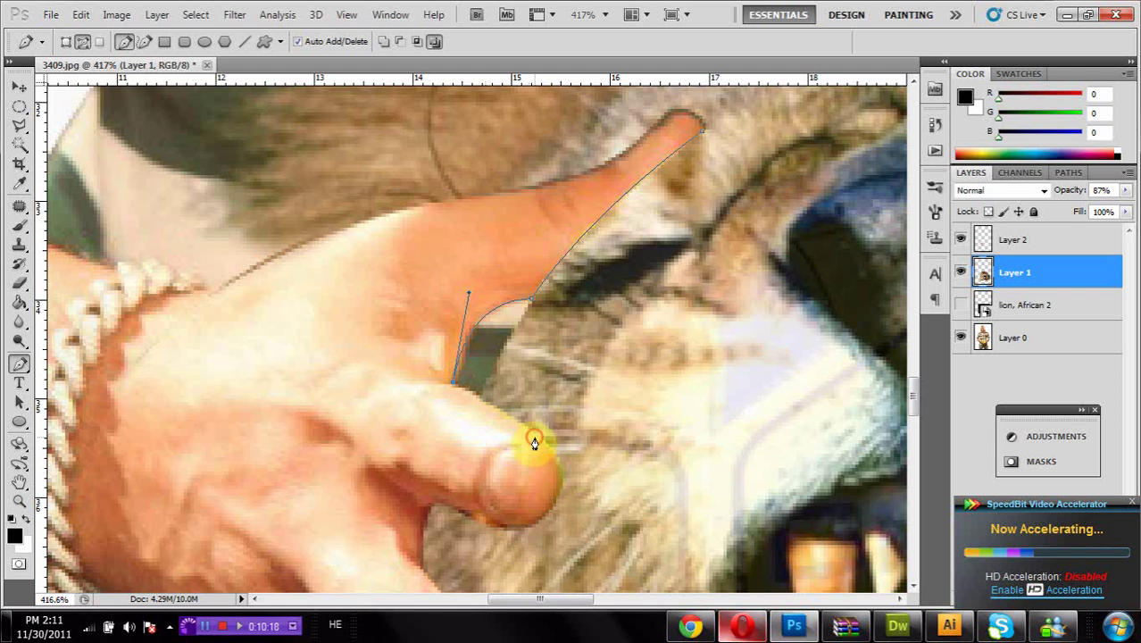
Step: Continue the path along the index finger's upper edge and around its tip, ending in a corner point on its underside
left_click_drag(540, 451, 544, 447)
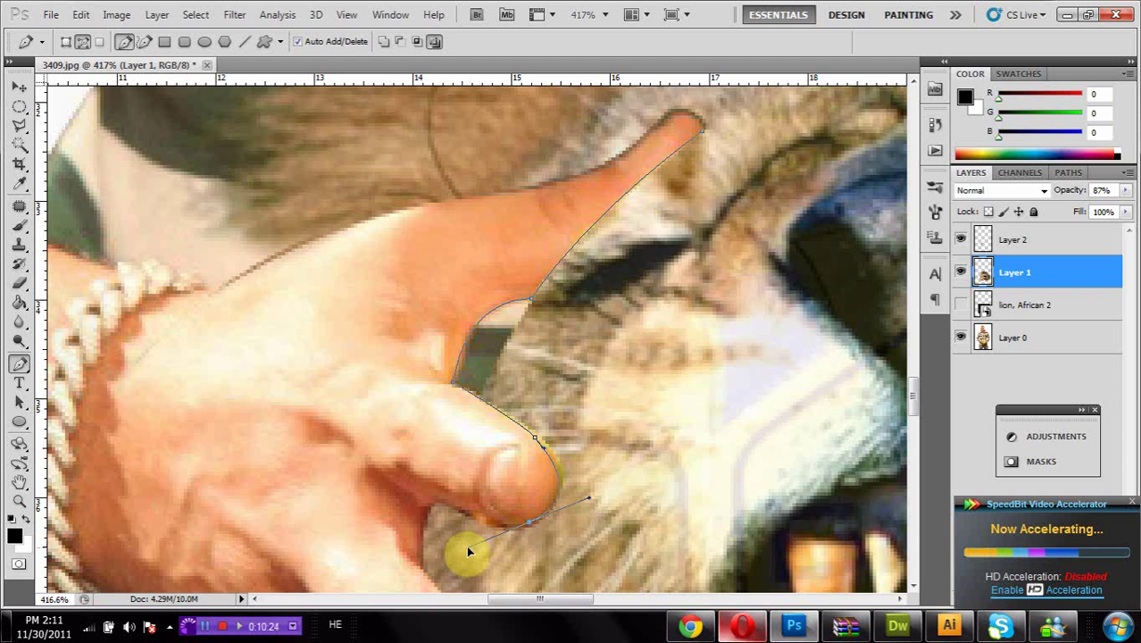
mouse_move(466, 550)
left_mouse_down()
mouse_move(456, 553)
mouse_move(472, 565)
left_mouse_up()
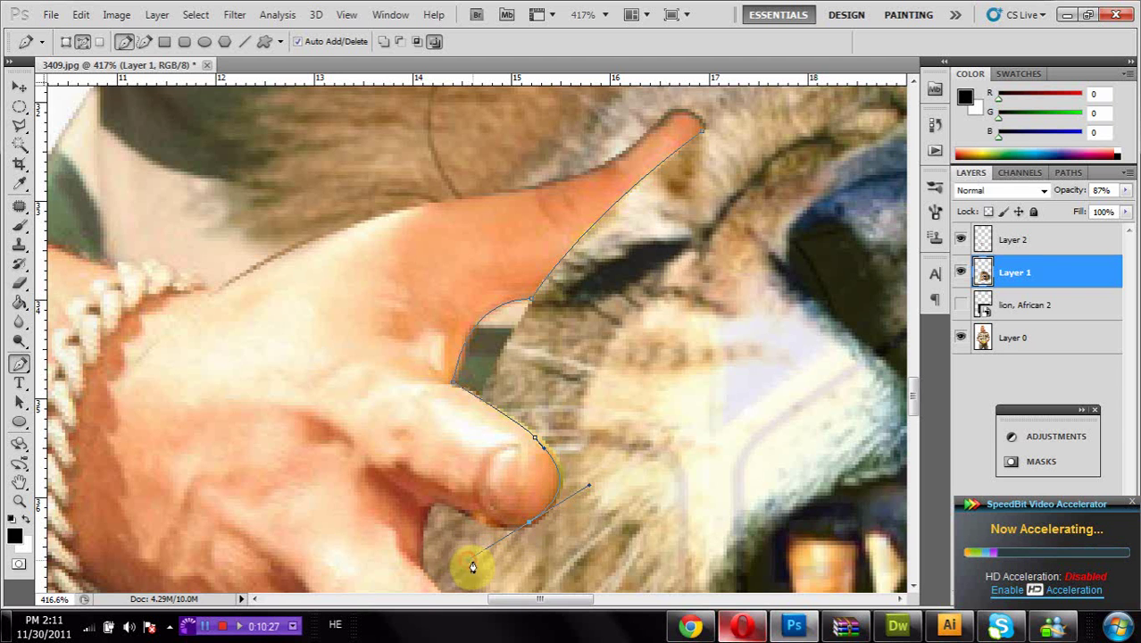
left_click(528, 528, "alt")
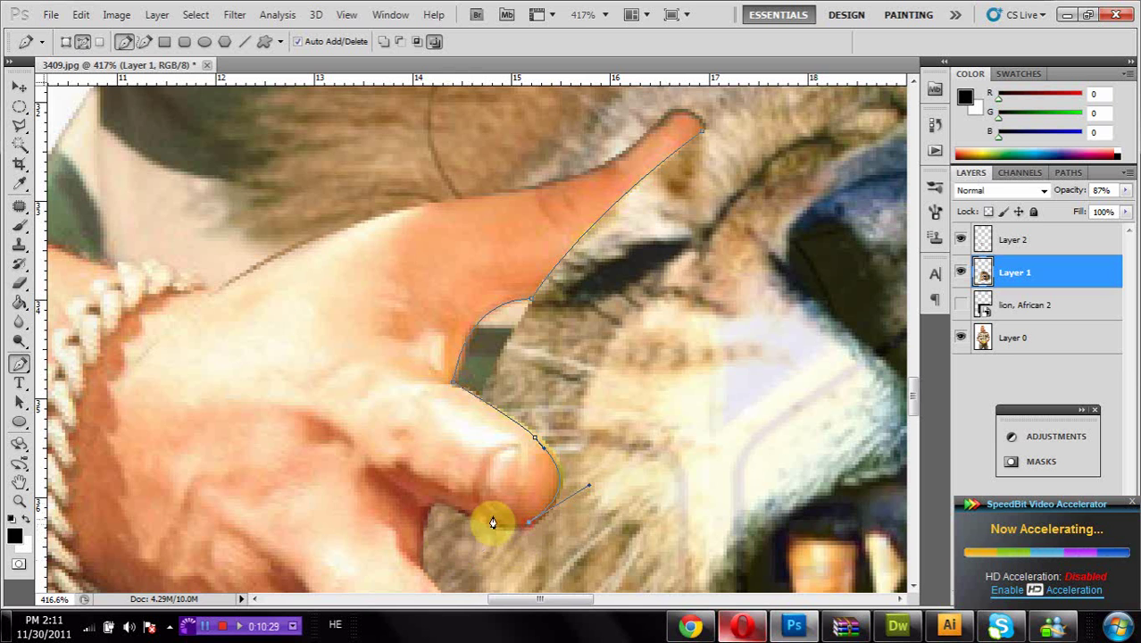
Step: Run the path beneath the index finger and close it across the lion's face back at the thumb tip
left_click(398, 470)
left_click_drag(458, 545, 534, 556)
left_click(628, 534)
left_click(666, 440)
left_click(710, 366)
left_click(733, 306)
left_click(741, 223)
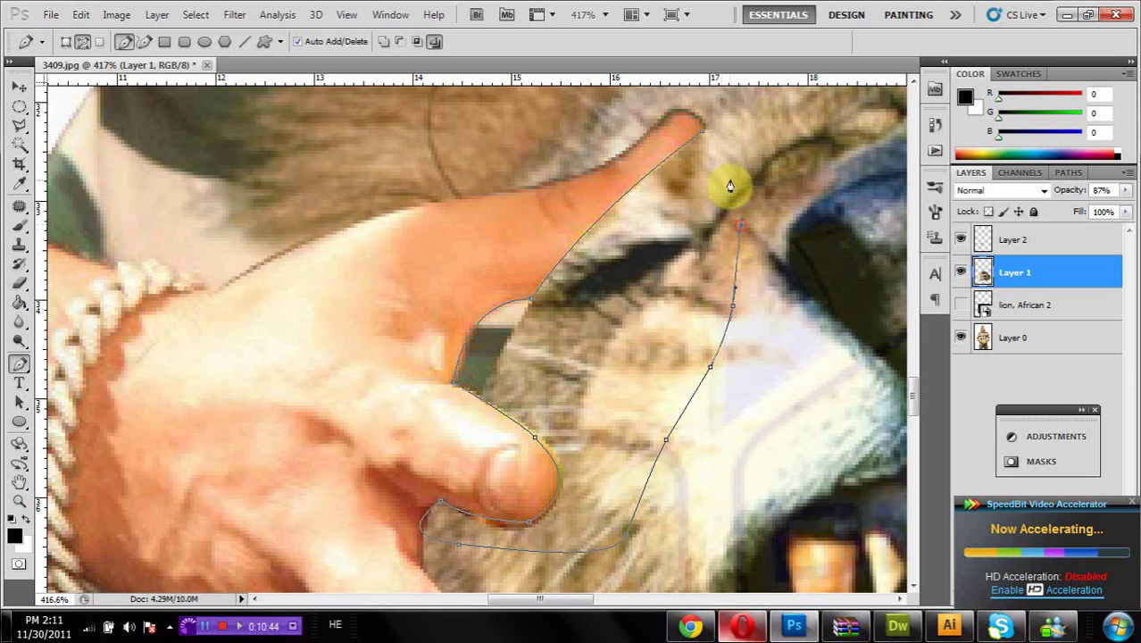
left_click(702, 140)
Step: Convert the path enclosing the area between the fingers and the lion's face into a selection
right_click(682, 173)
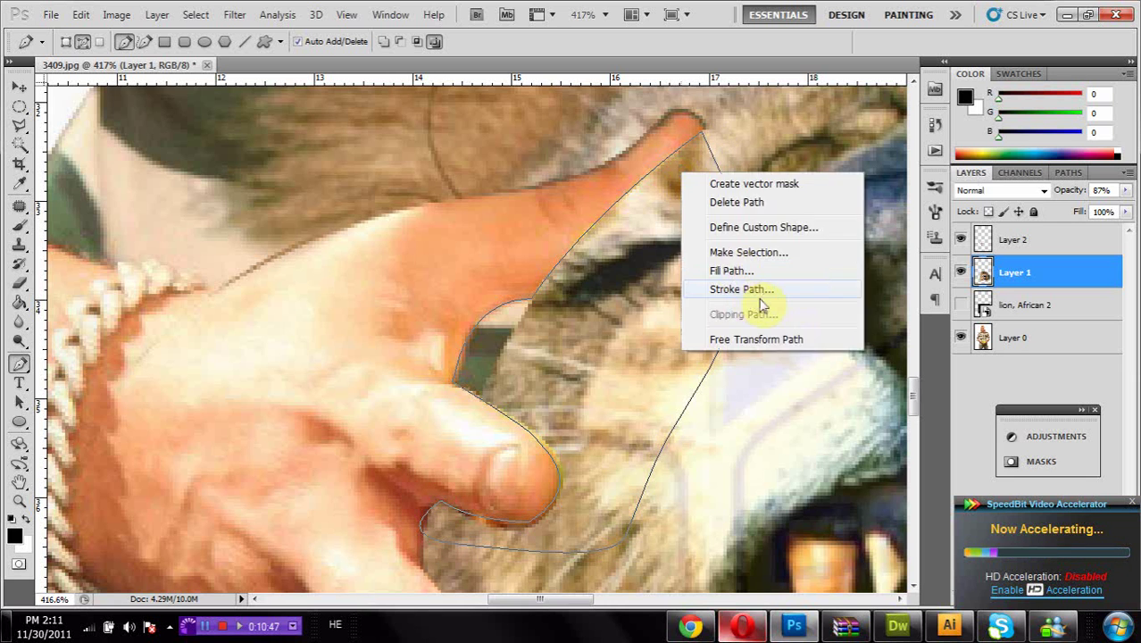
left_click(783, 256)
left_click(661, 179)
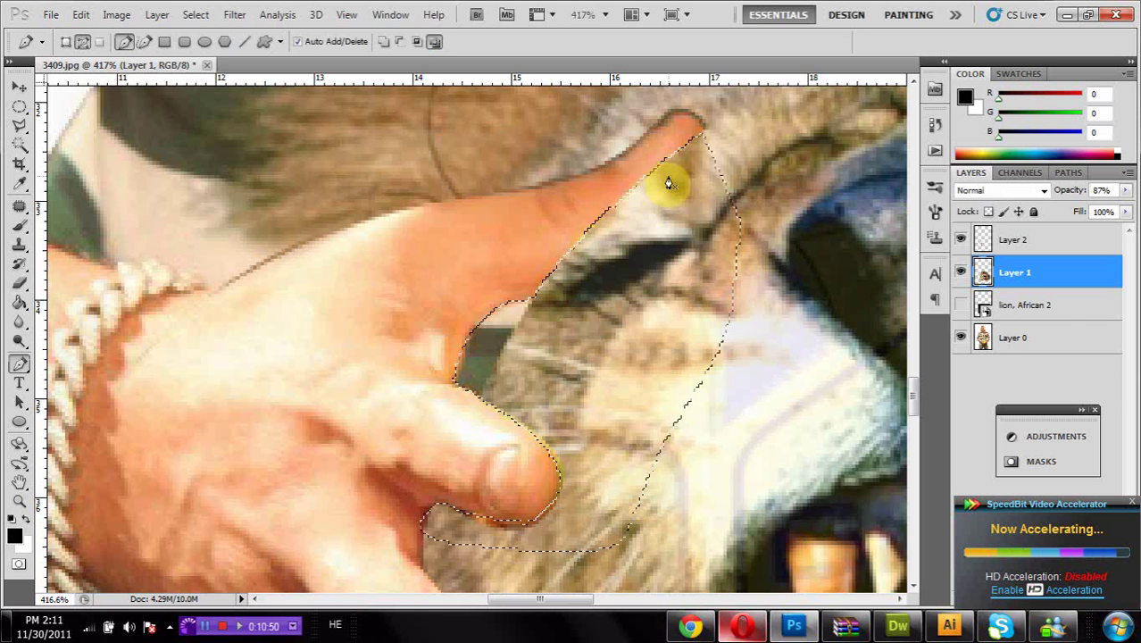
Step: Delete the selected leftover background between the fingers from Layer 2, and deselect
left_click(1009, 242)
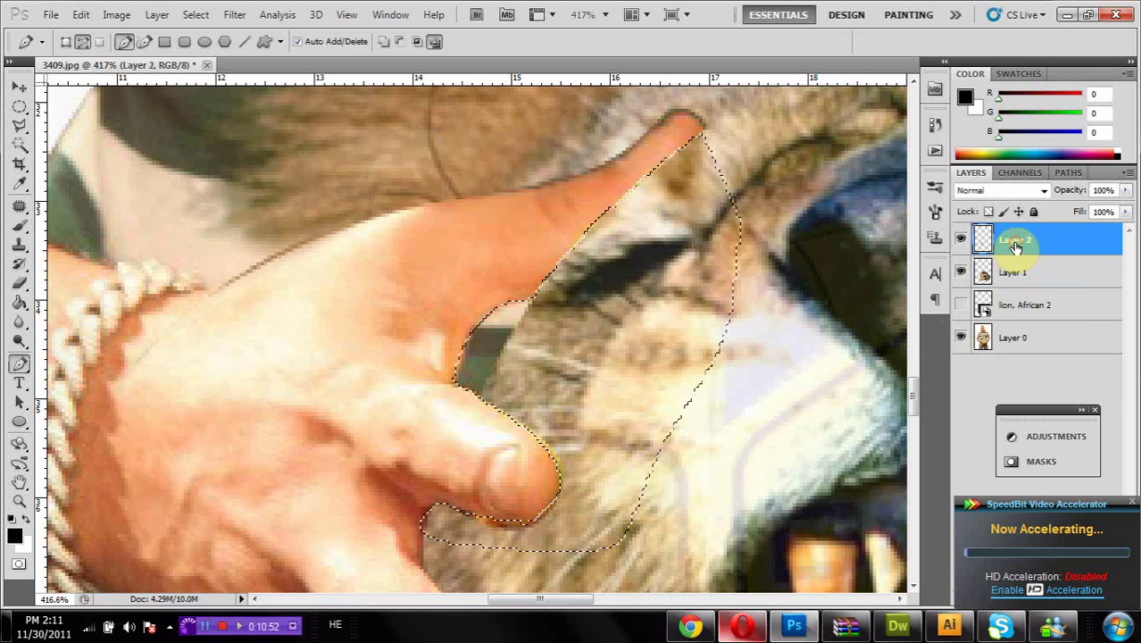
left_click(961, 239)
left_click(961, 240)
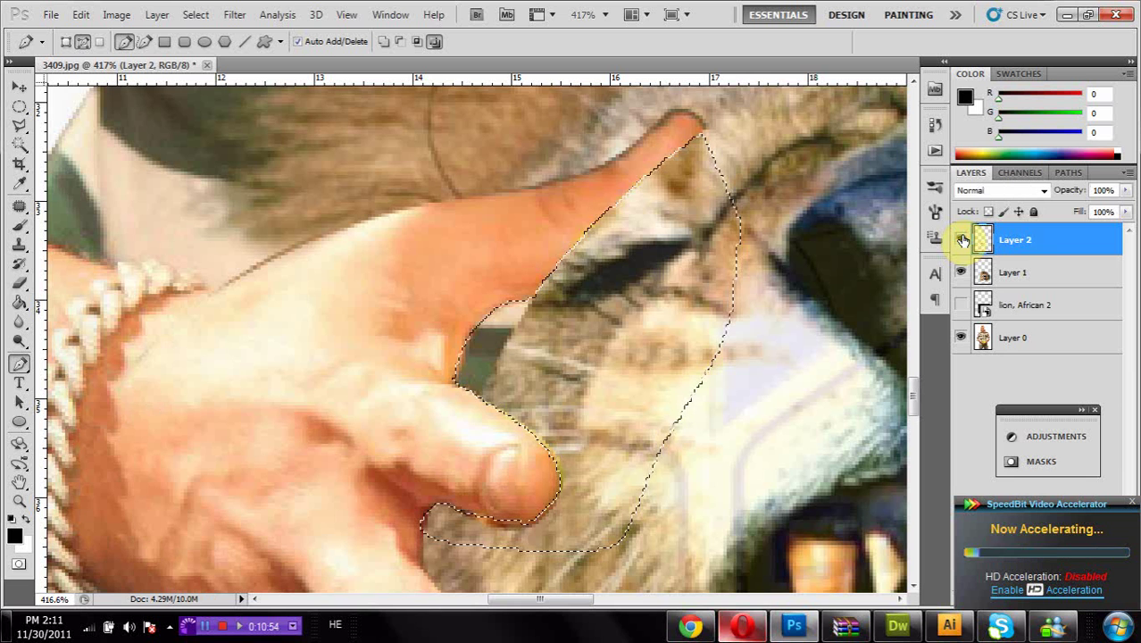
left_click(961, 239)
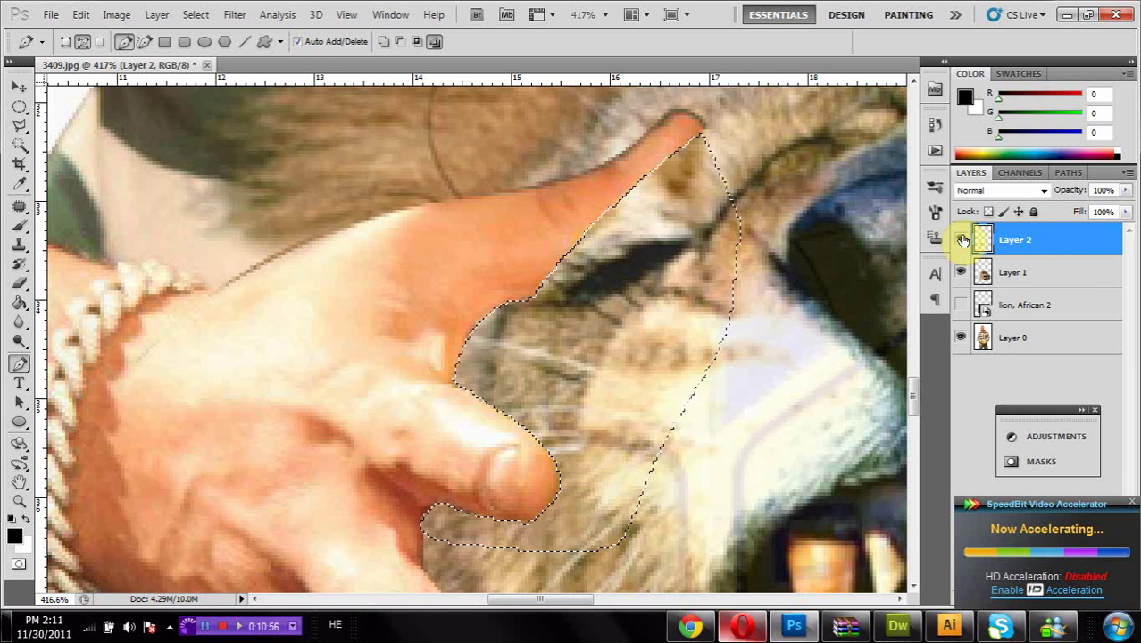
right_click(419, 195)
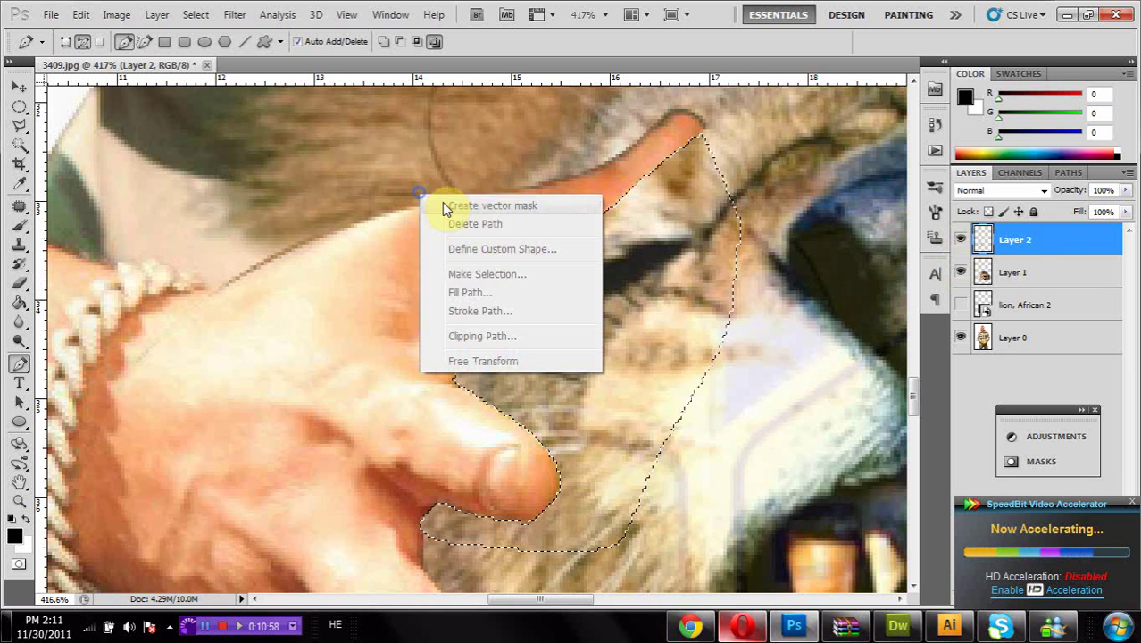
left_click(19, 105)
right_click(128, 132)
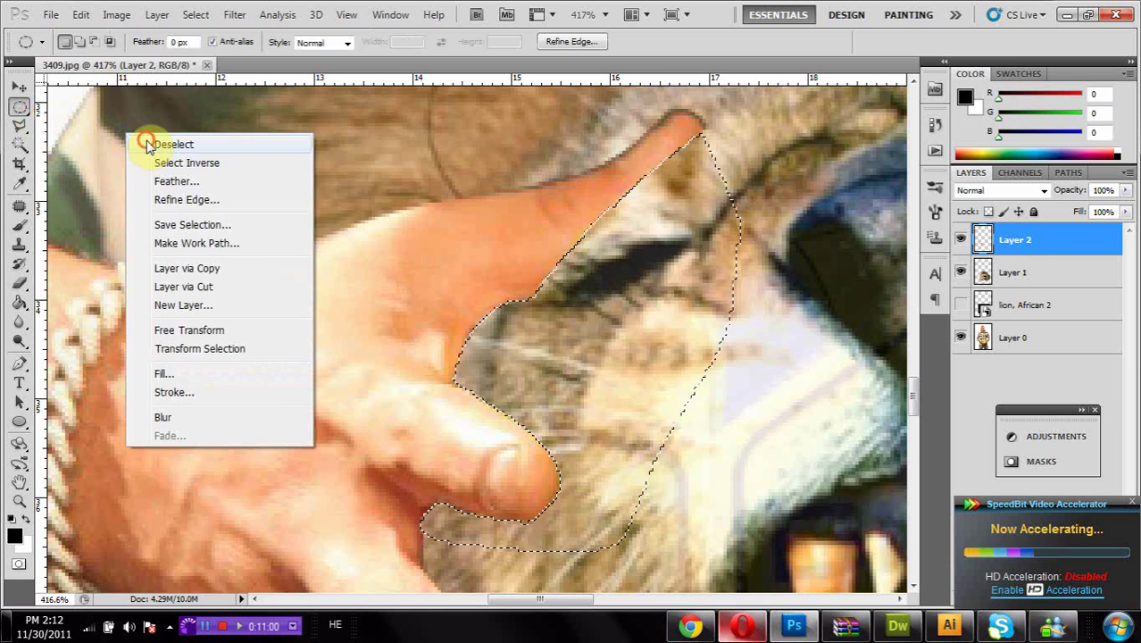
left_click(161, 143)
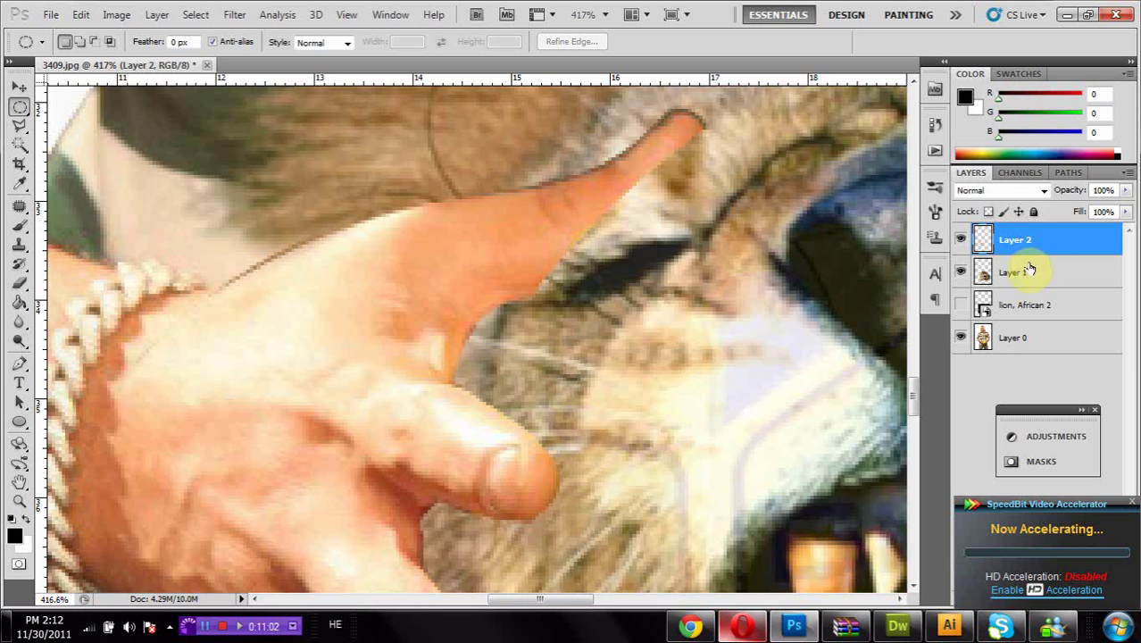
Step: Load the hand outline of Layer 2 as a selection and make Layer 1 the active layer
left_click(983, 248, "ctrl")
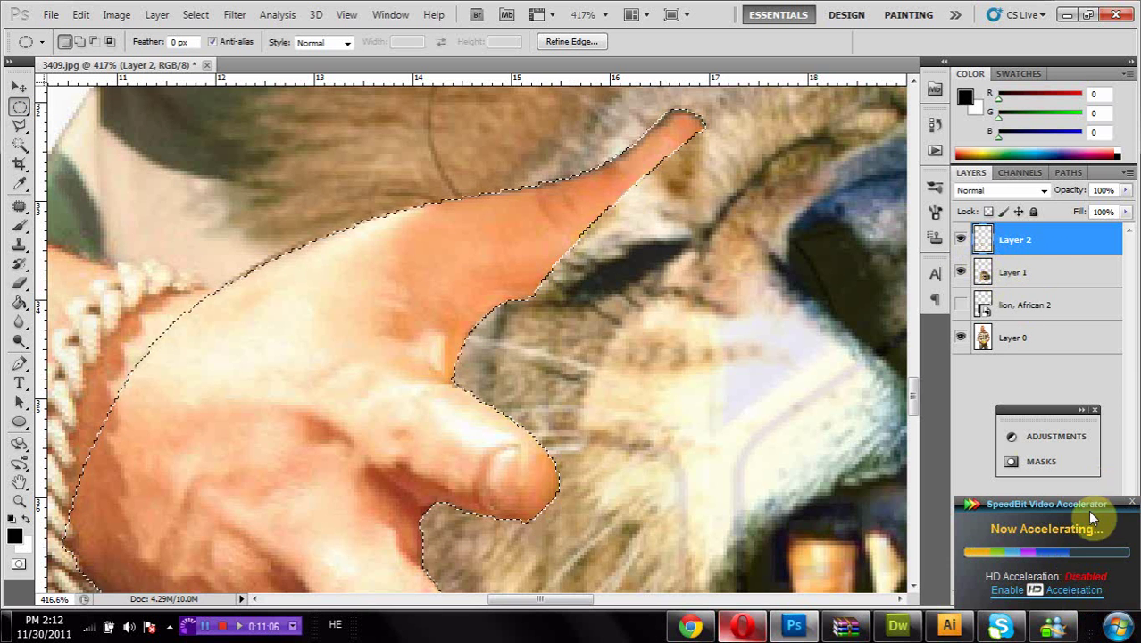
left_click_drag(1090, 517, 938, 485)
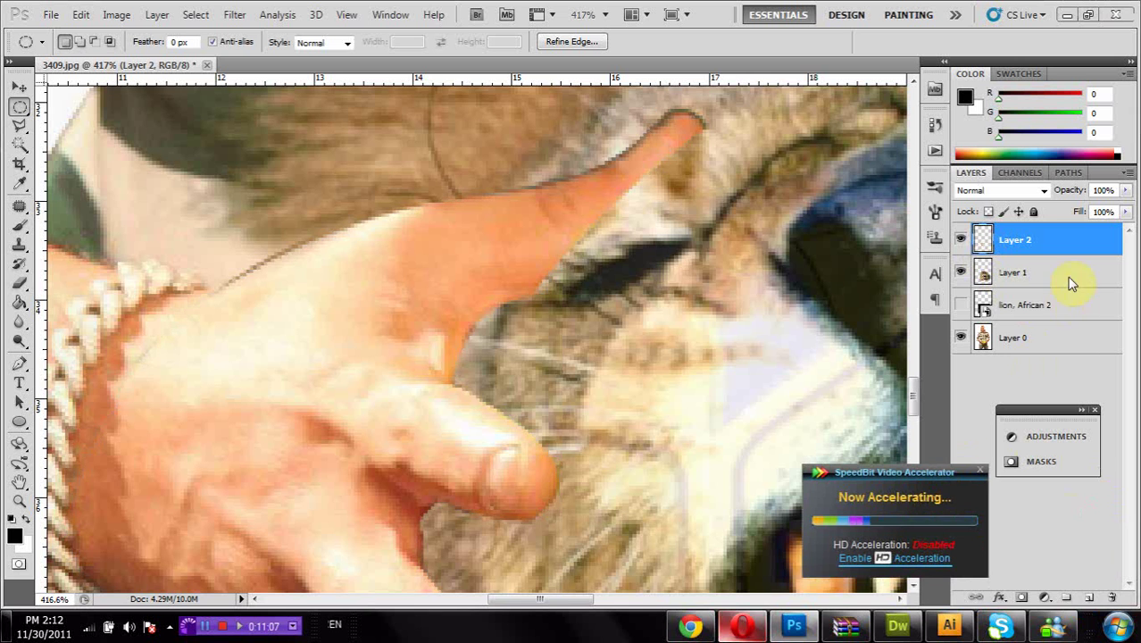
left_click(1012, 277)
key("8")
key("7")
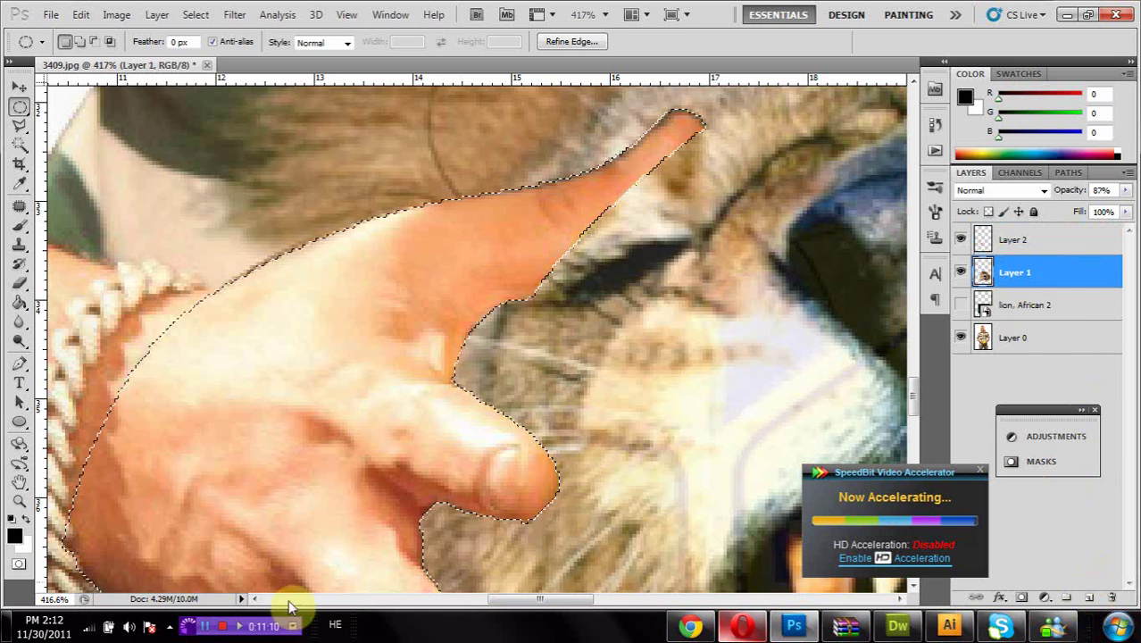
Step: Add a new layer between Layer 1 and Layer 2, fill the hand selection on it with black, and deselect
left_click(20, 304)
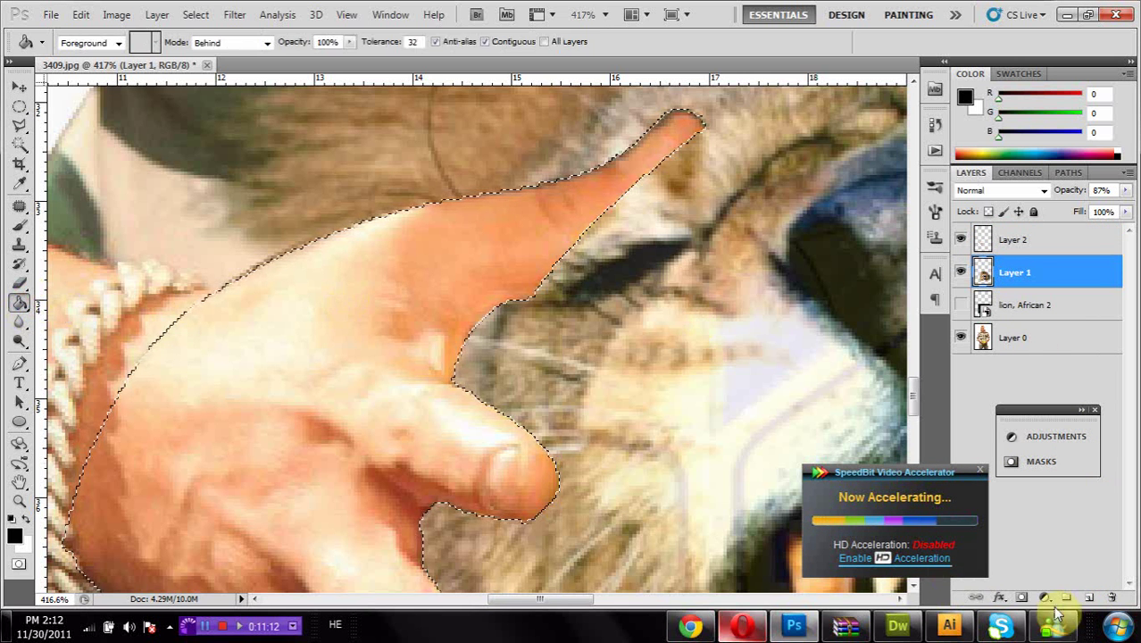
left_click(1089, 598)
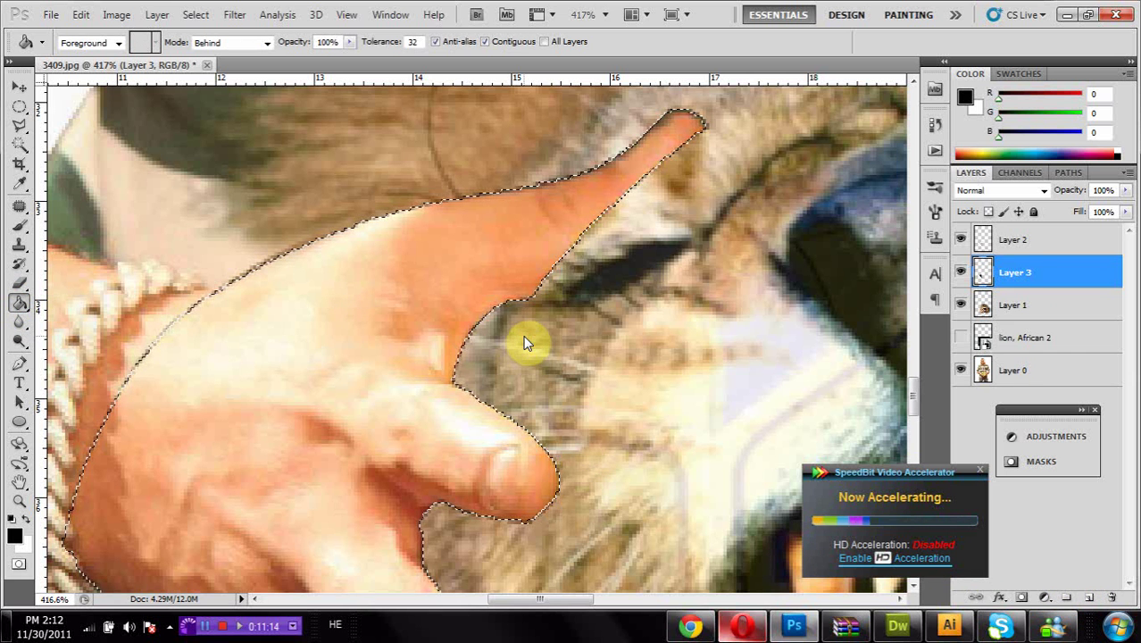
left_click(19, 106)
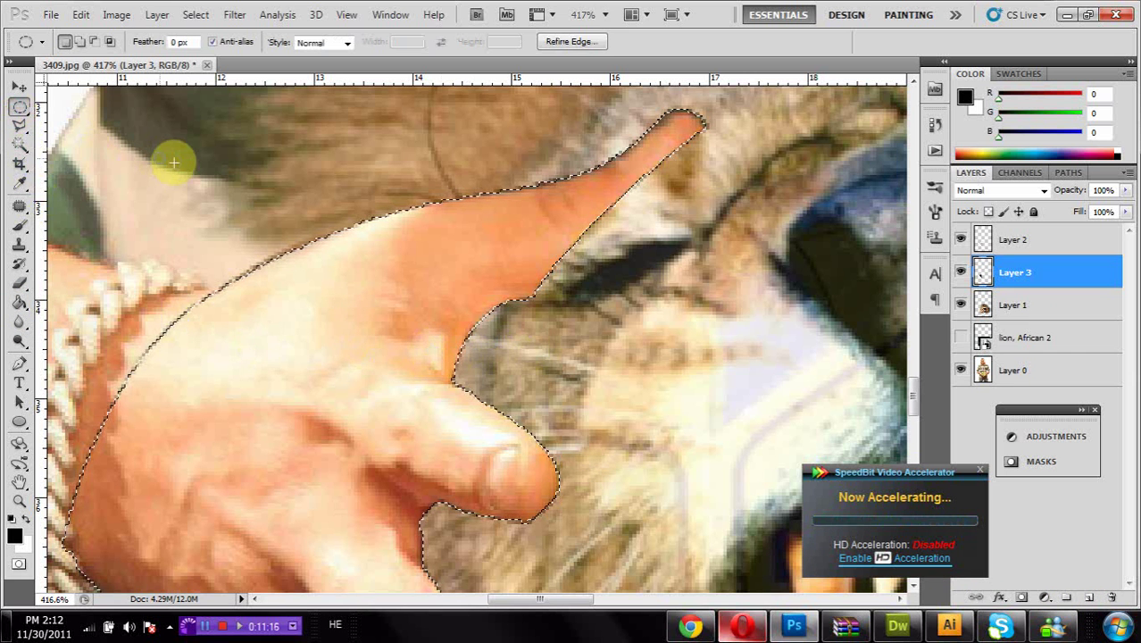
left_click(176, 163)
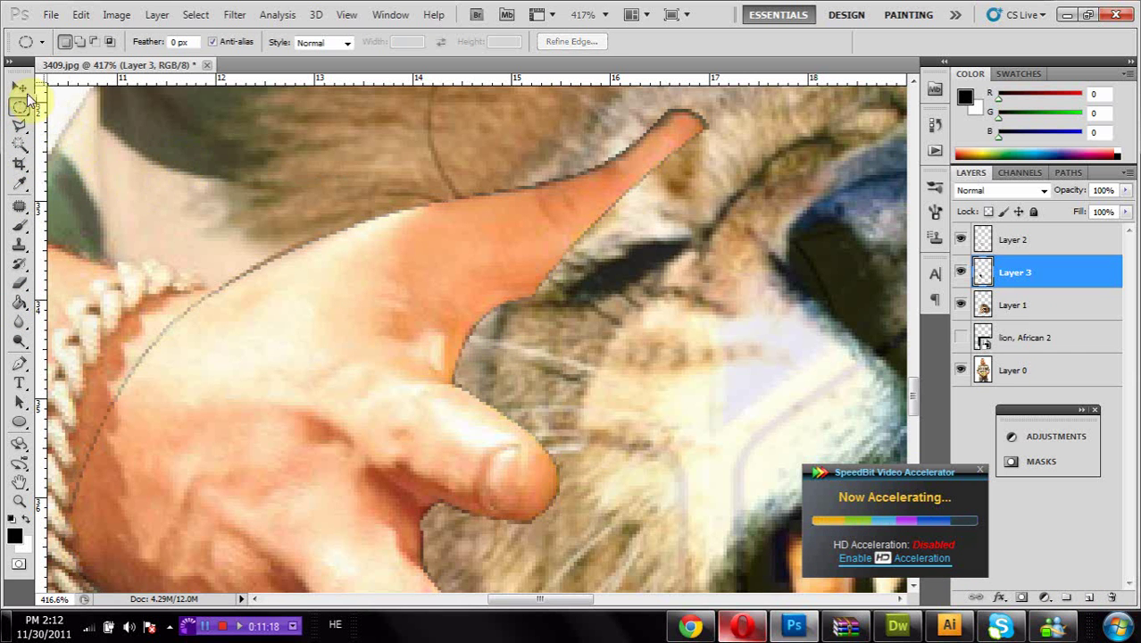
Step: Offset the black hand shape on Layer 3 slightly down and right, and apply a Box Blur with a 3-pixel radius
left_click(21, 88)
mouse_move(286, 373)
left_mouse_down()
mouse_move(314, 380)
mouse_move(292, 377)
left_mouse_up()
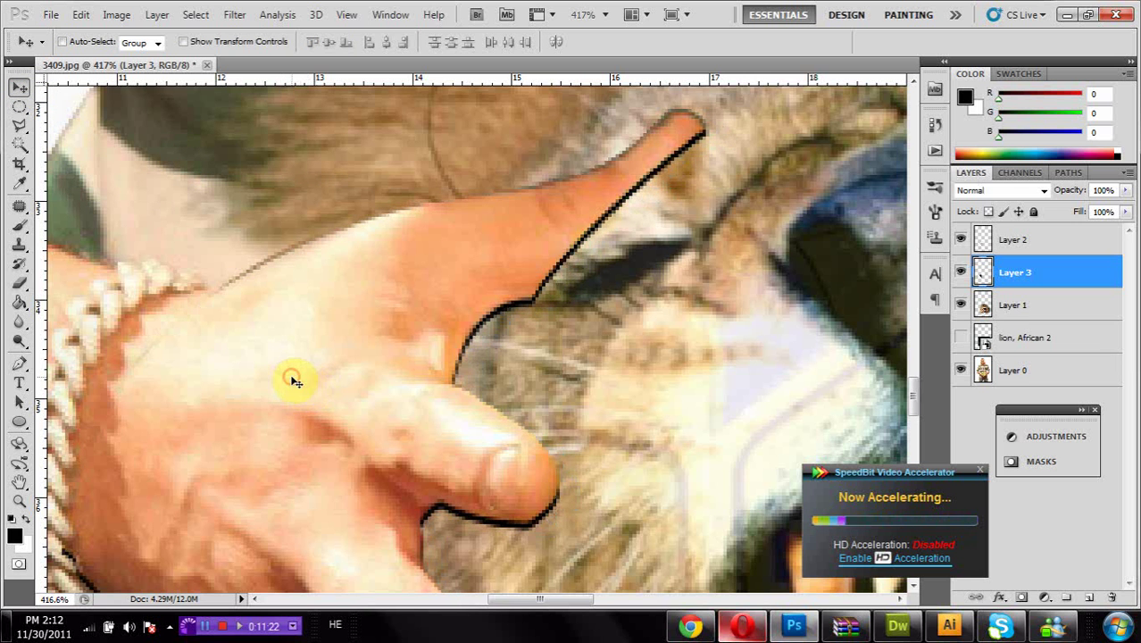
left_click(234, 14)
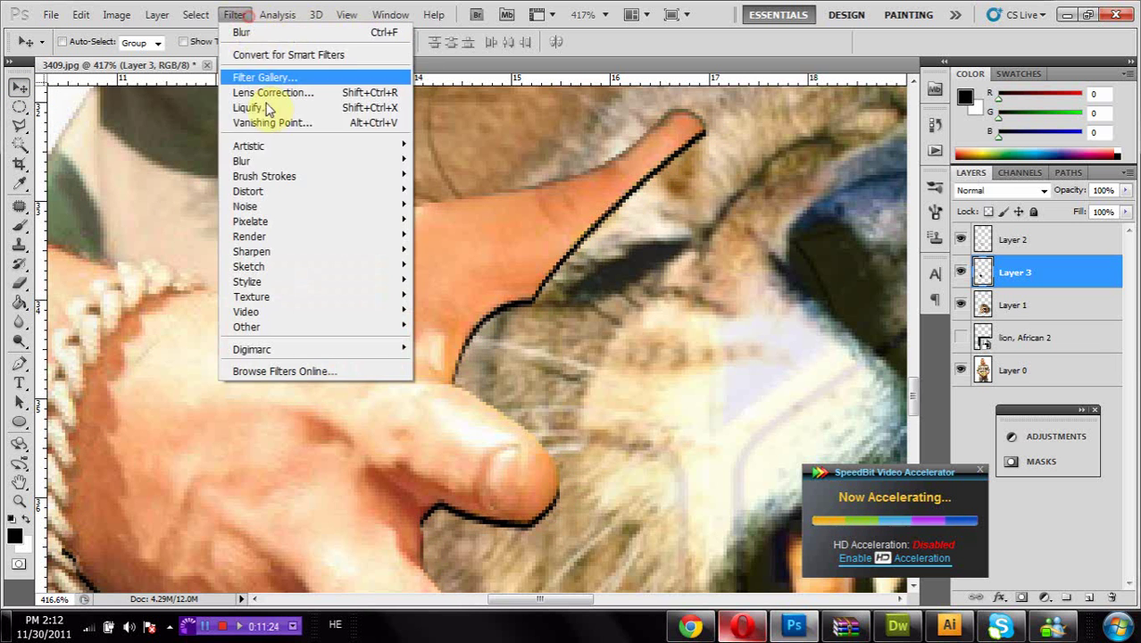
left_click(259, 162)
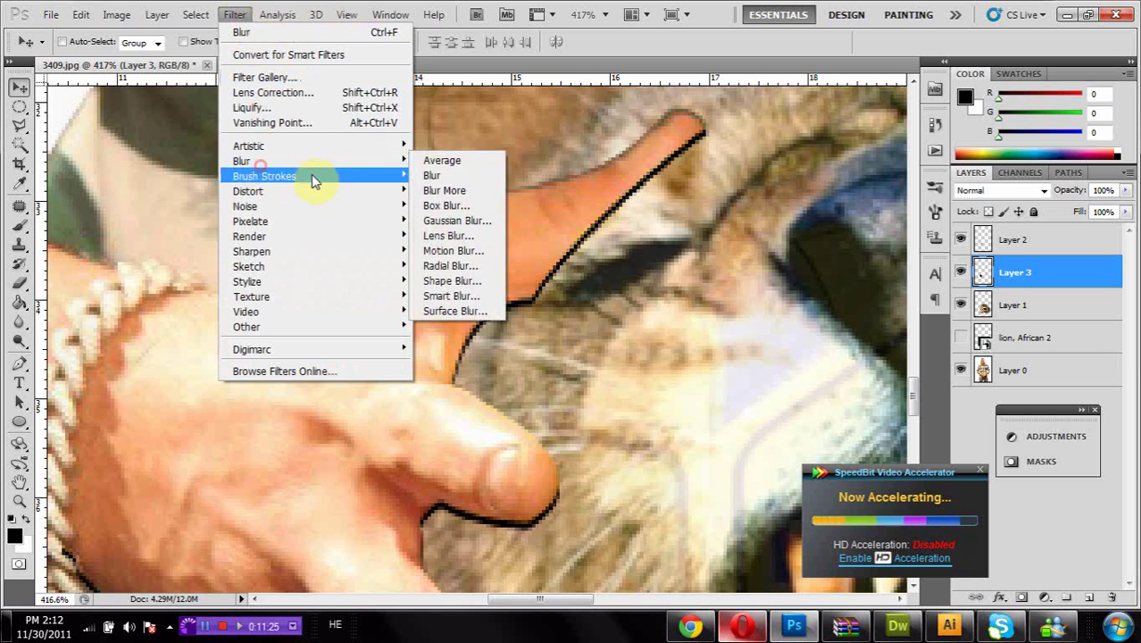
left_click(444, 205)
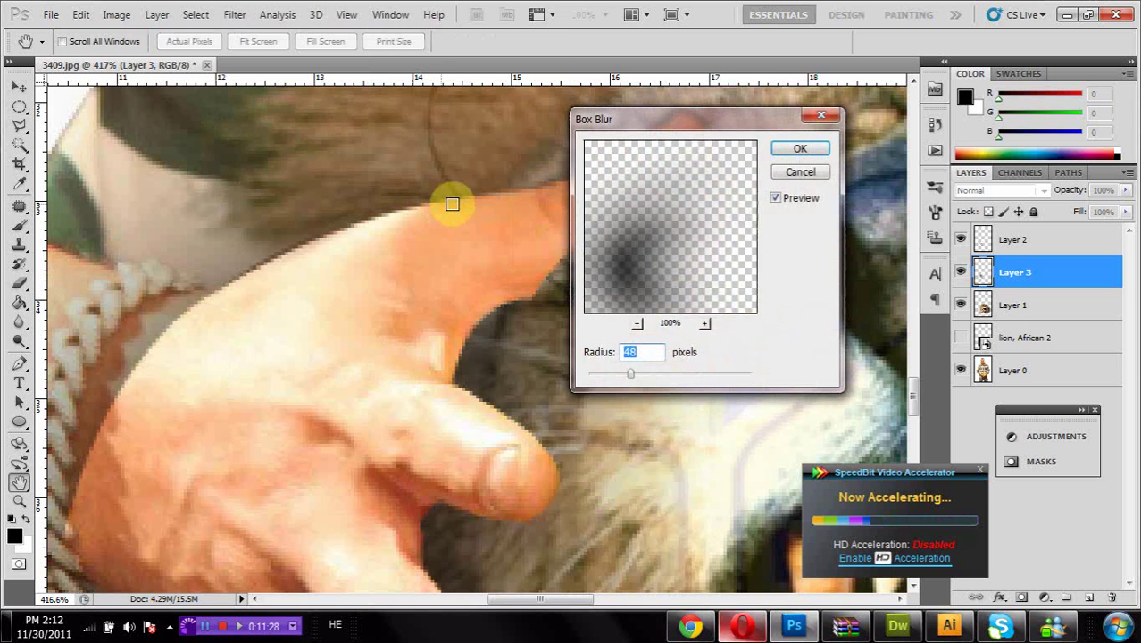
left_click_drag(613, 367, 589, 375)
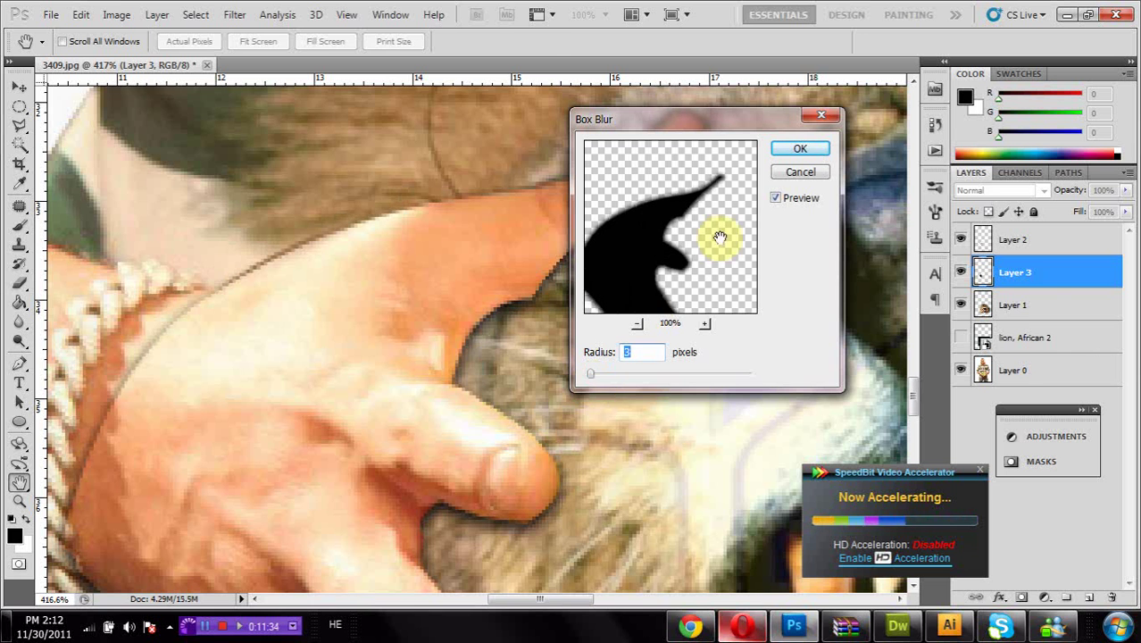
left_click(796, 152)
Step: Lower the hand shadow's opacity to 74% and erase its excess around the wrist and bracelet
left_click(1126, 192)
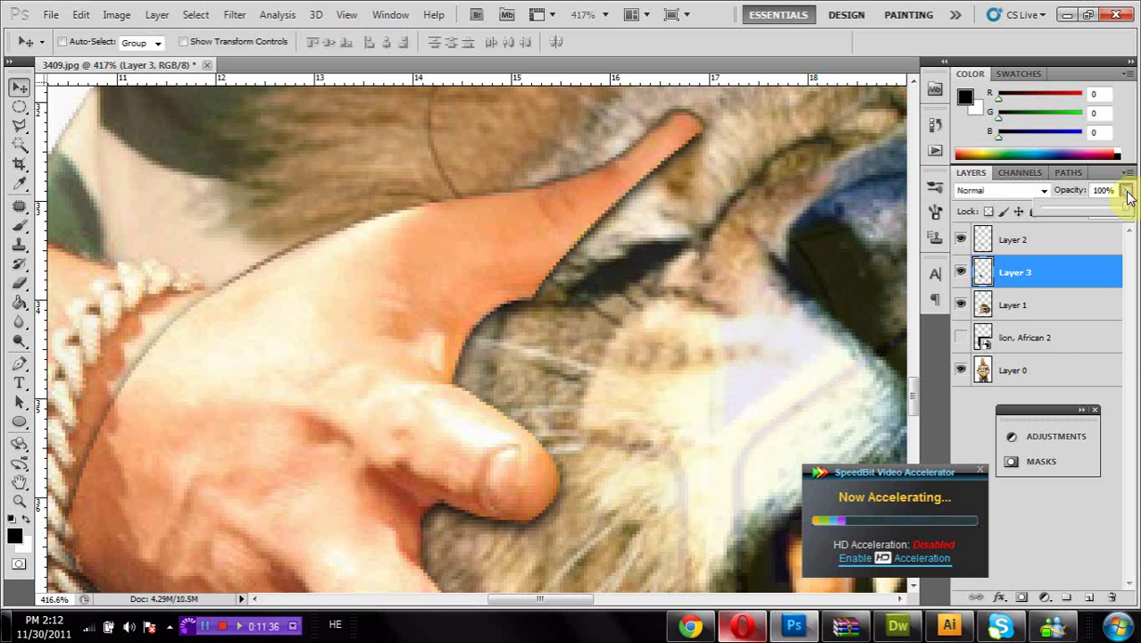
left_click(1106, 210)
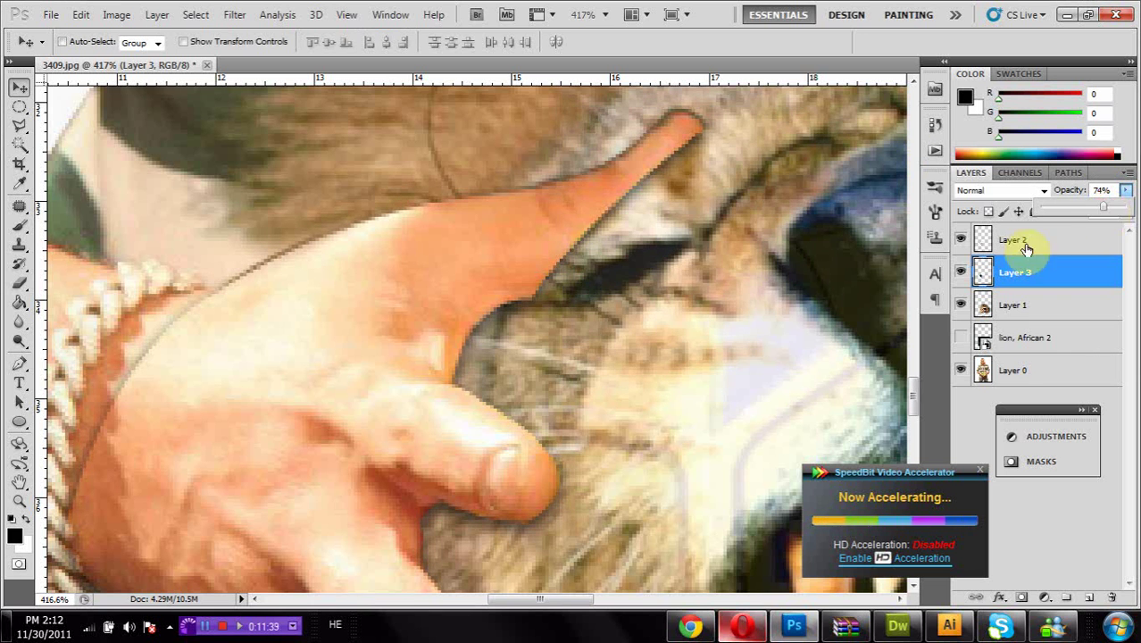
left_click(19, 282)
mouse_move(319, 246)
left_mouse_down()
mouse_move(277, 274)
mouse_move(374, 190)
mouse_move(309, 249)
mouse_move(225, 291)
left_mouse_up()
mouse_move(415, 168)
left_mouse_down()
mouse_move(212, 286)
mouse_move(304, 226)
mouse_move(154, 365)
mouse_move(149, 338)
mouse_move(213, 261)
mouse_move(259, 227)
mouse_move(300, 251)
mouse_move(291, 265)
mouse_move(238, 286)
mouse_move(424, 167)
mouse_move(248, 308)
mouse_move(280, 154)
mouse_move(168, 238)
mouse_move(227, 205)
mouse_move(163, 428)
mouse_move(143, 368)
mouse_move(87, 444)
mouse_move(74, 493)
mouse_move(127, 360)
mouse_move(127, 414)
mouse_move(198, 295)
mouse_move(160, 435)
mouse_move(204, 423)
mouse_move(384, 266)
mouse_move(453, 186)
left_mouse_up()
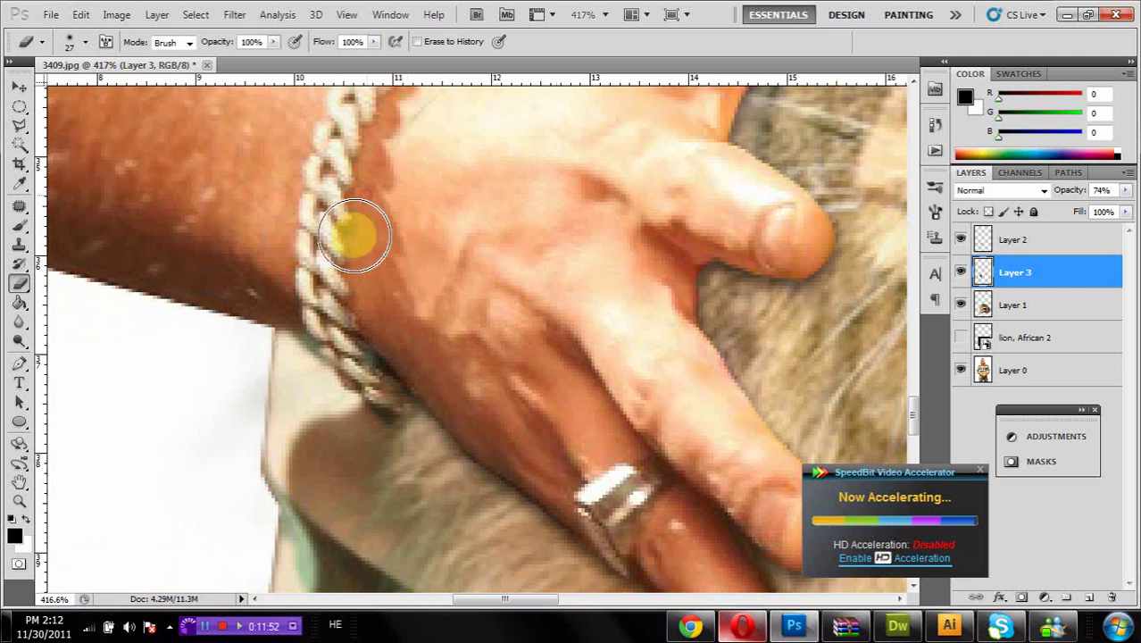
mouse_move(272, 231)
left_mouse_down()
mouse_move(421, 115)
mouse_move(374, 182)
mouse_move(429, 125)
mouse_move(377, 173)
mouse_move(337, 242)
mouse_move(338, 174)
mouse_move(320, 261)
mouse_move(406, 204)
mouse_move(412, 113)
mouse_move(358, 183)
mouse_move(396, 156)
mouse_move(431, 102)
mouse_move(453, 154)
mouse_move(406, 374)
mouse_move(348, 348)
mouse_move(398, 292)
mouse_move(354, 365)
mouse_move(403, 284)
mouse_move(361, 320)
mouse_move(364, 362)
mouse_move(402, 306)
mouse_move(375, 367)
left_mouse_up()
mouse_move(447, 270)
left_mouse_down()
mouse_move(566, 199)
mouse_move(352, 400)
mouse_move(349, 369)
mouse_move(382, 284)
left_mouse_up()
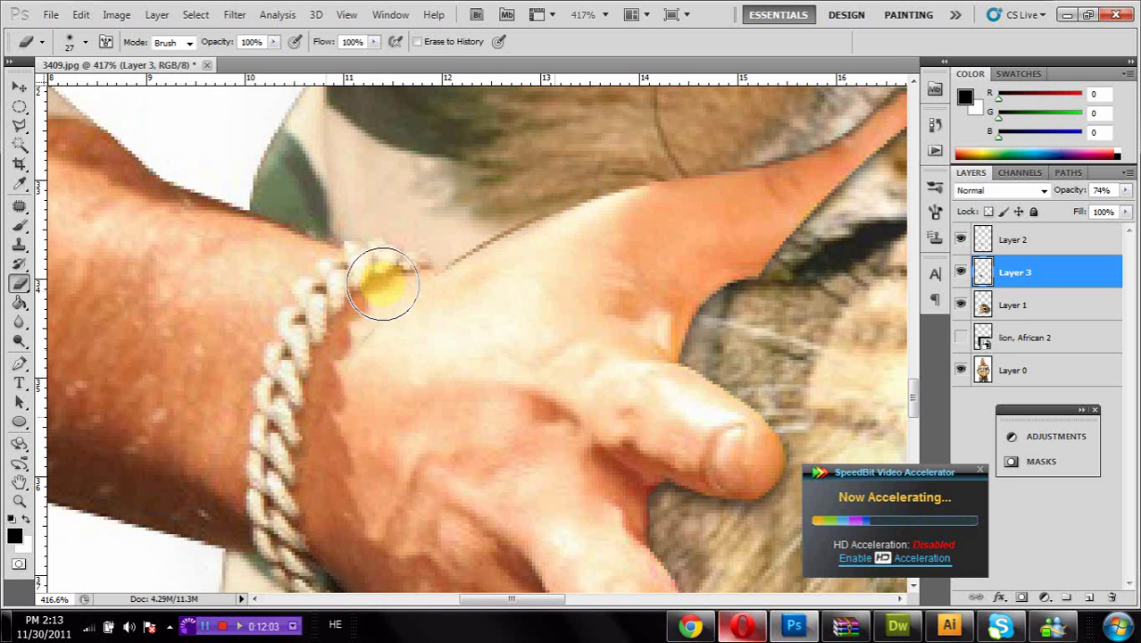
Step: Erase the edge of the hand cut-out on Layer 2 beside the bracelet with a soft 17 px eraser
left_click(998, 238)
left_click_drag(373, 333, 379, 325)
key("ctrl+z")
right_click(484, 331)
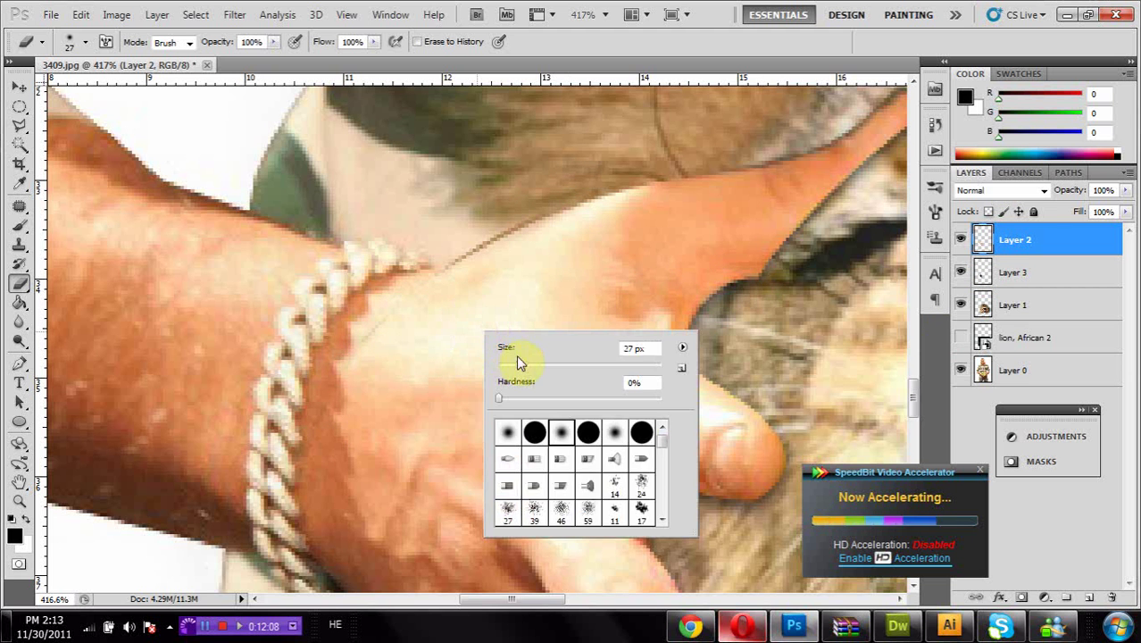
left_click_drag(516, 363, 512, 364)
left_click_drag(389, 327, 373, 333)
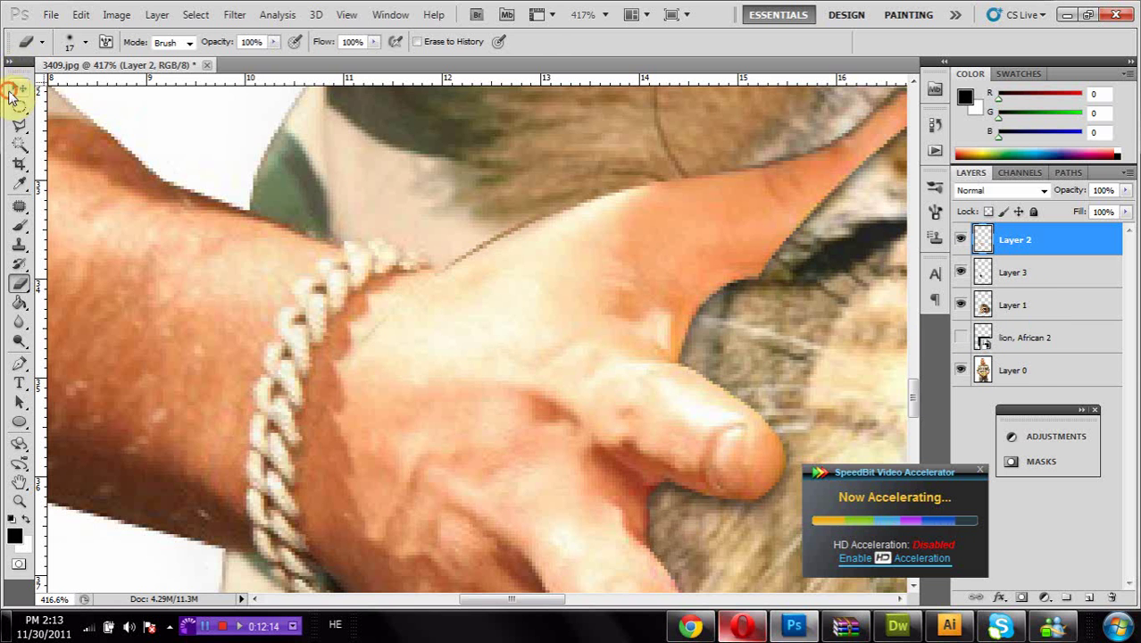
double_click(19, 482)
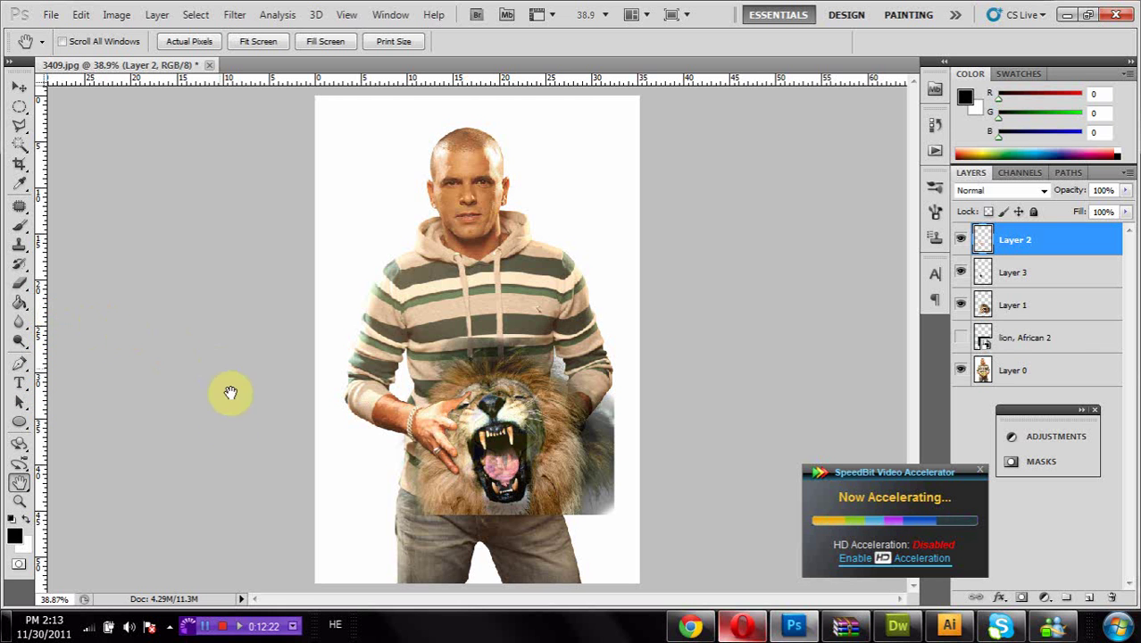
Step: Set the opacity of the lion layer, Layer 1, to 0% to uncover the ball and the hand with the watch
left_click(1020, 308)
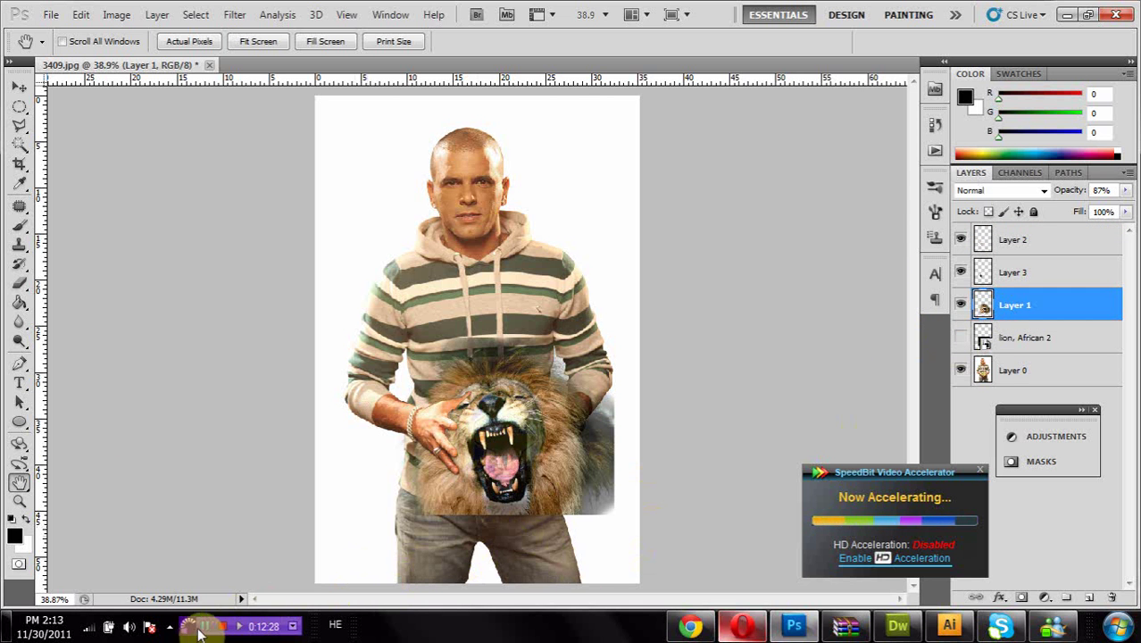
key("alt+shift+bracketleft")
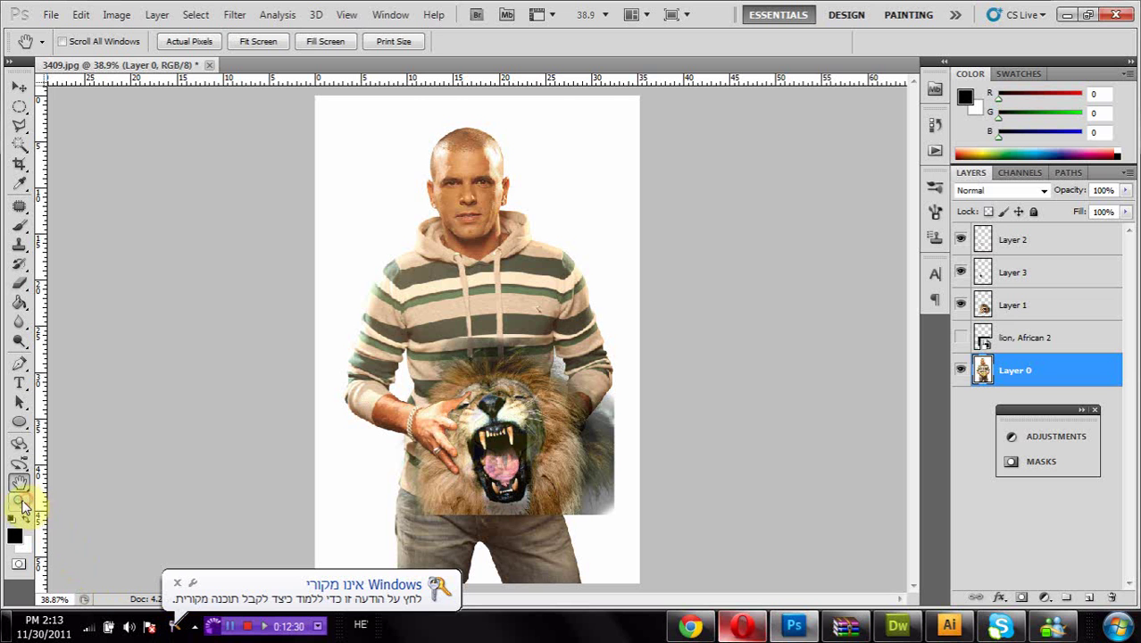
left_click(20, 500)
left_click_drag(430, 344, 683, 544)
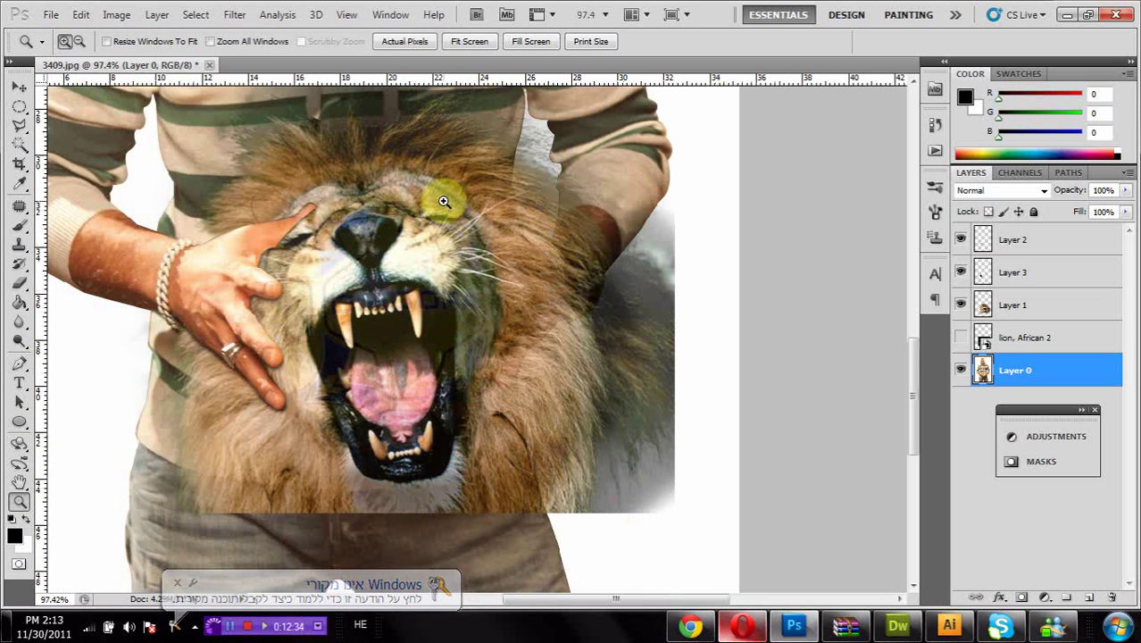
left_click_drag(411, 185, 744, 556)
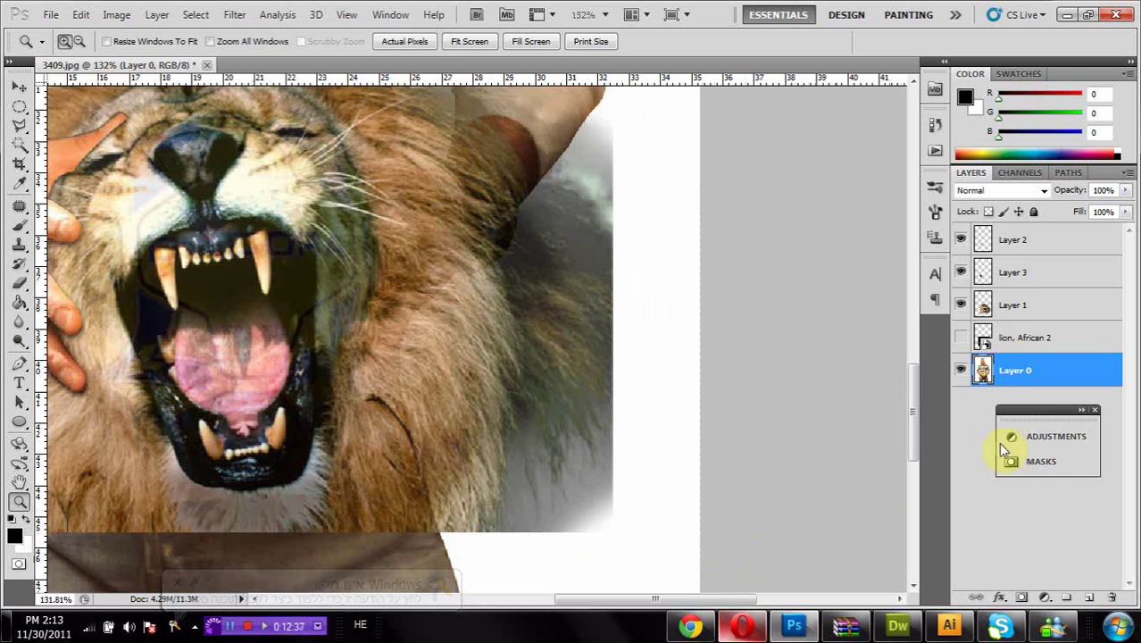
left_click(1124, 191)
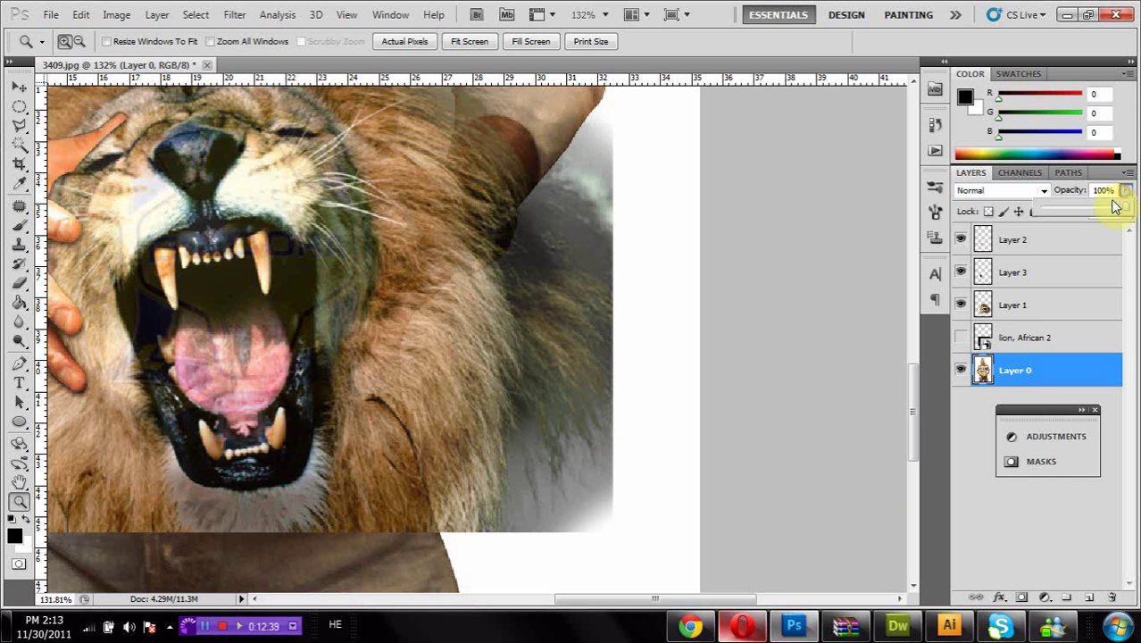
left_click_drag(1132, 214, 1138, 207)
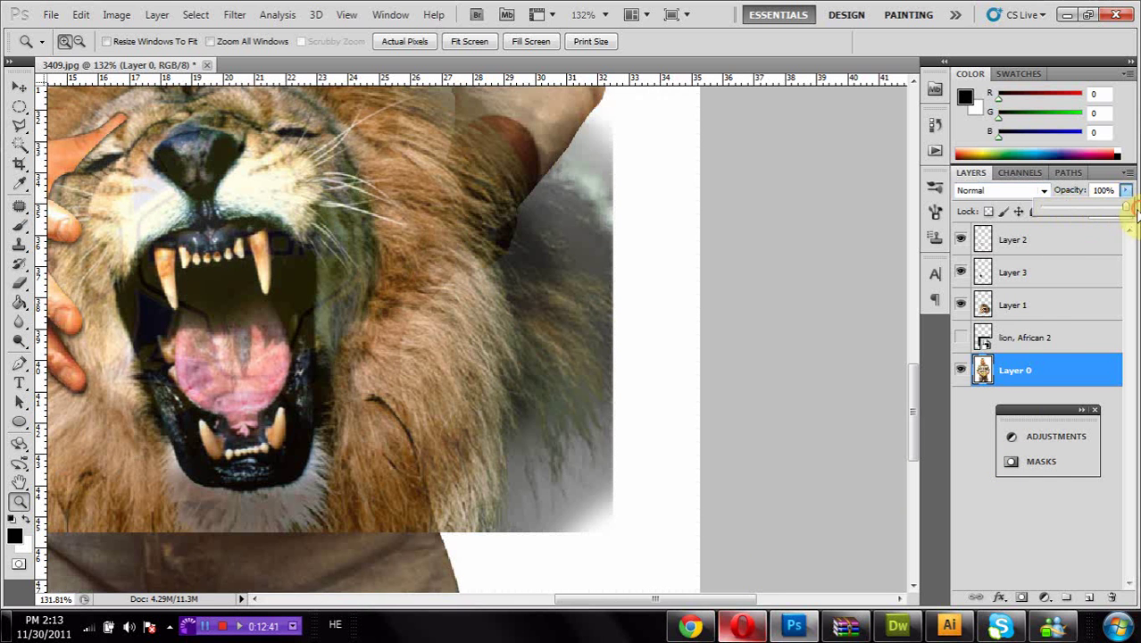
left_click(1043, 308)
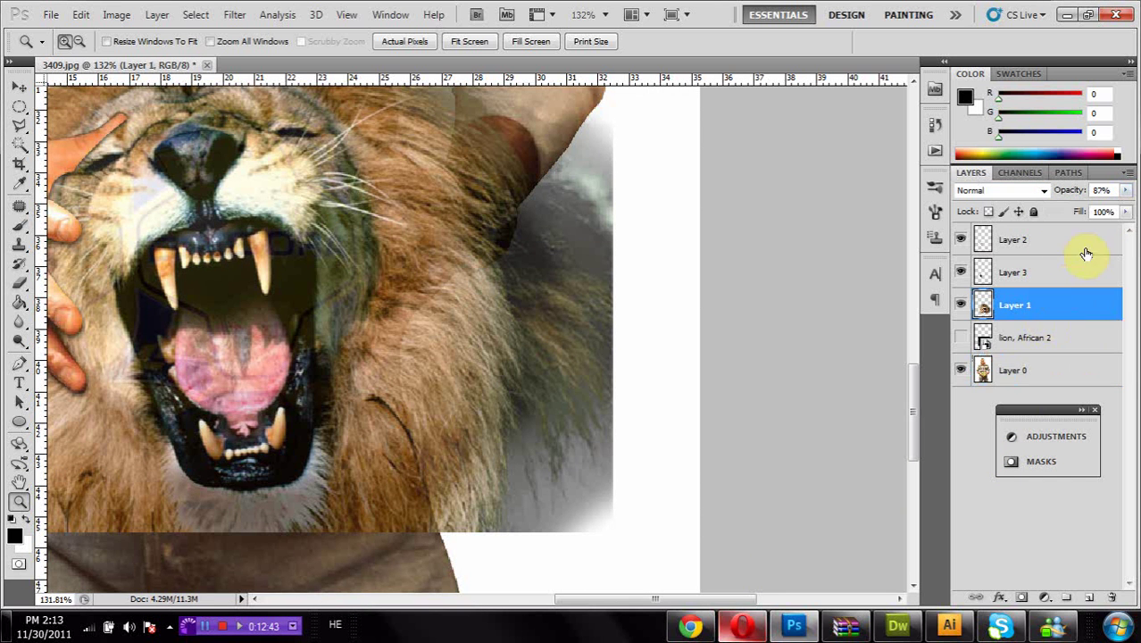
left_click(1126, 191)
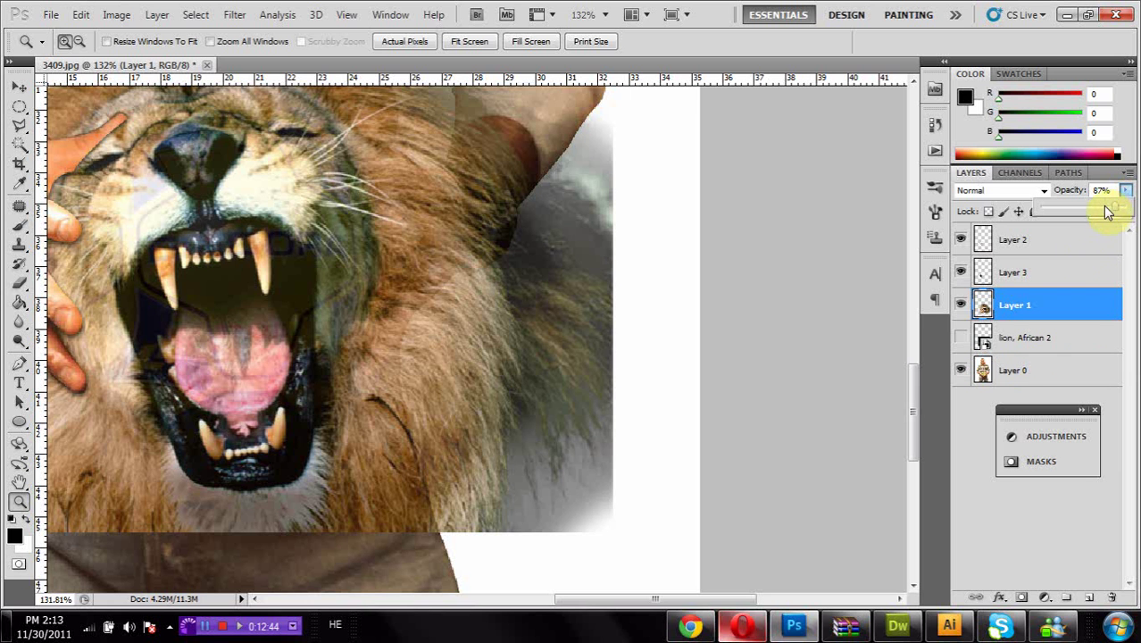
left_click_drag(1097, 210, 1098, 212)
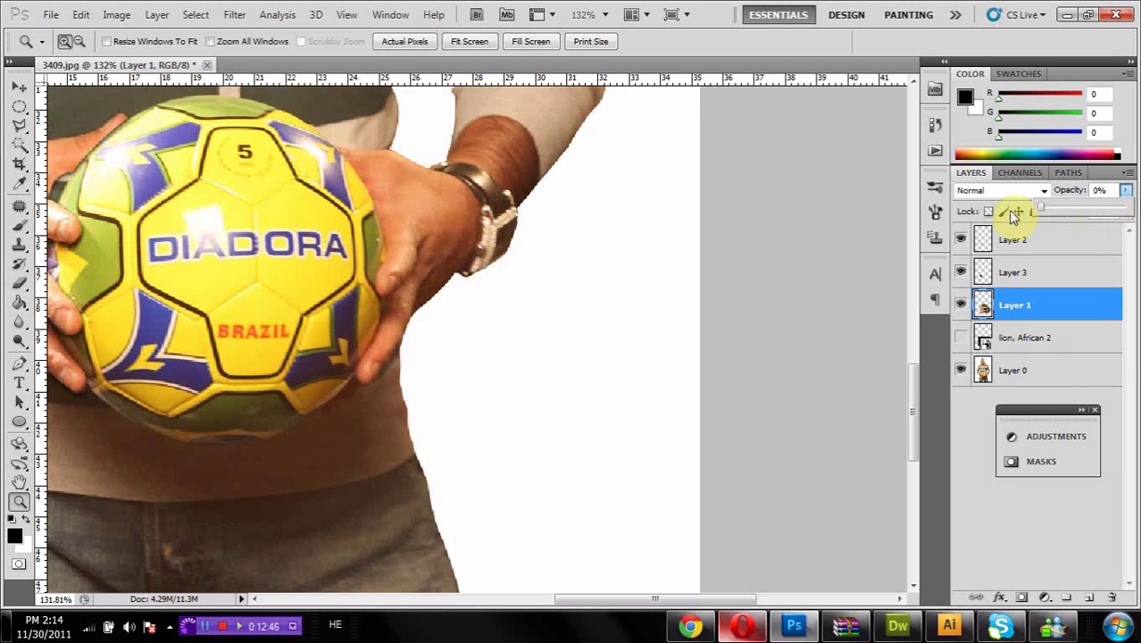
scroll(377, 321, "up", 3)
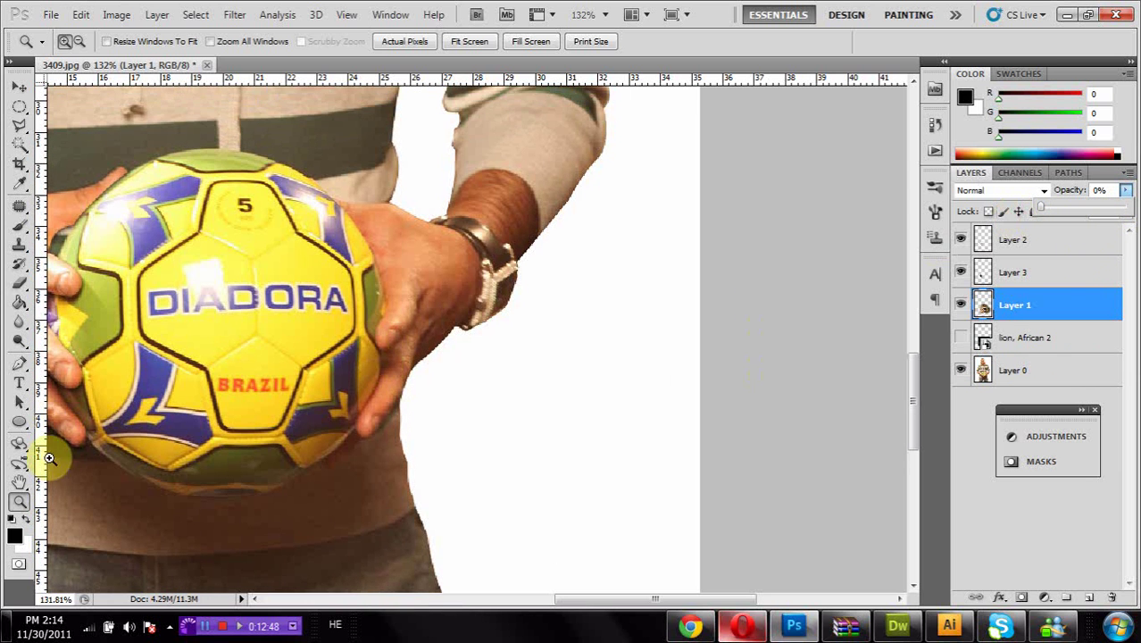
left_click(607, 516)
scroll(395, 341, "up", 3)
left_click_drag(239, 99, 250, 120)
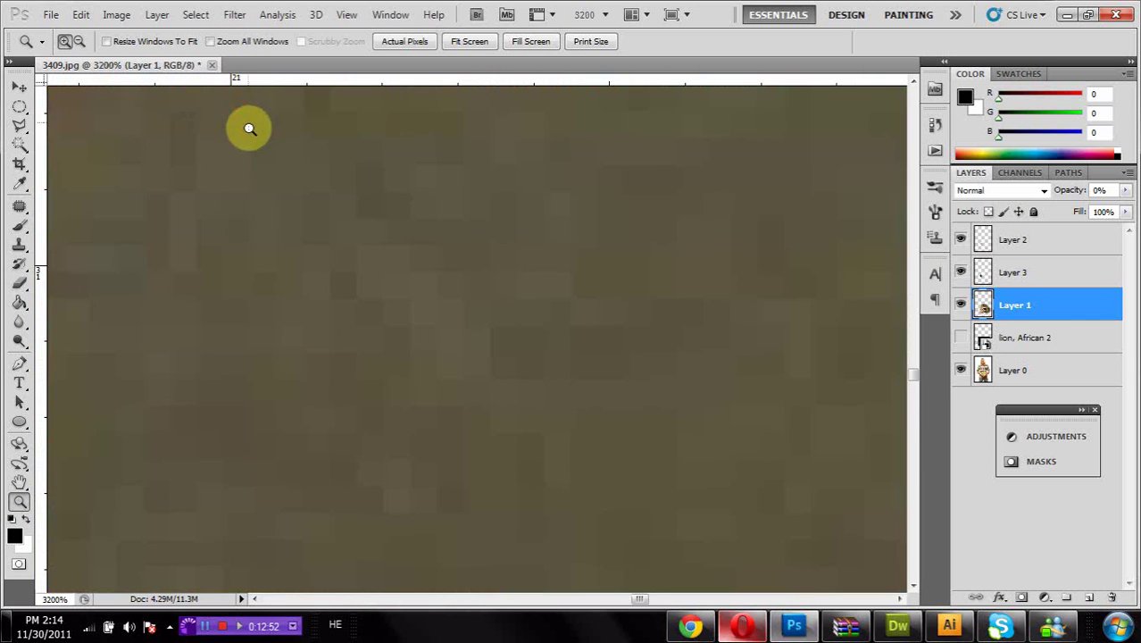
left_click(18, 481)
double_click(19, 482)
left_click(19, 501)
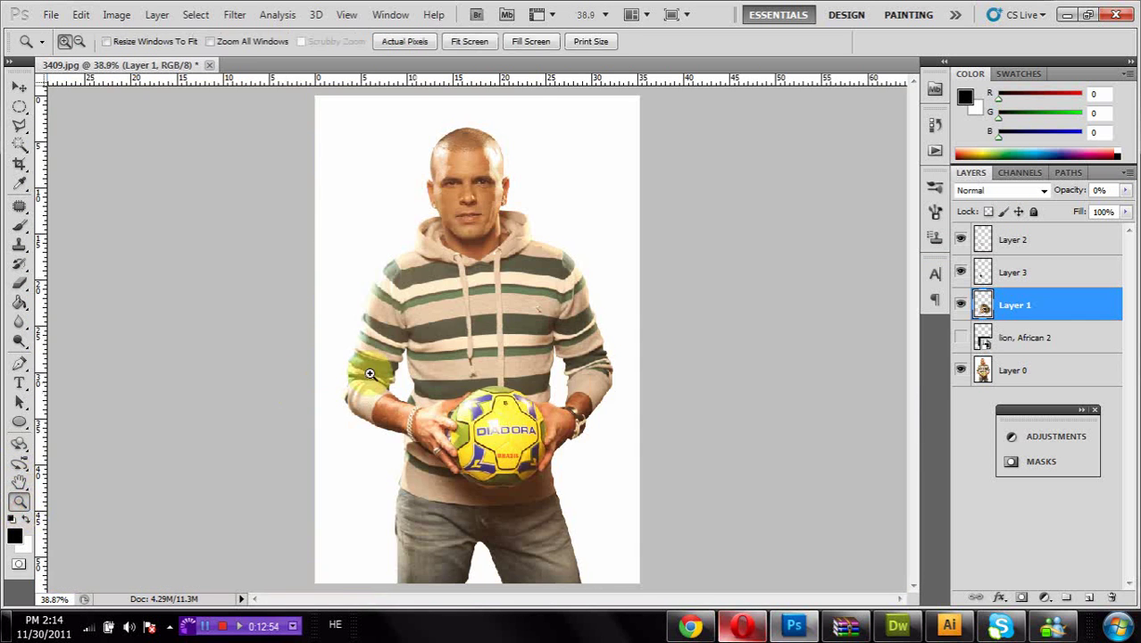
Step: Trace a Pen path along the ball's edge against the hand with the watch, around the thumb and down to the lowest finger
left_click_drag(688, 501, 688, 501)
left_click_drag(442, 179, 663, 537)
left_click_drag(397, 108, 636, 578)
scroll(393, 411, "up", 3)
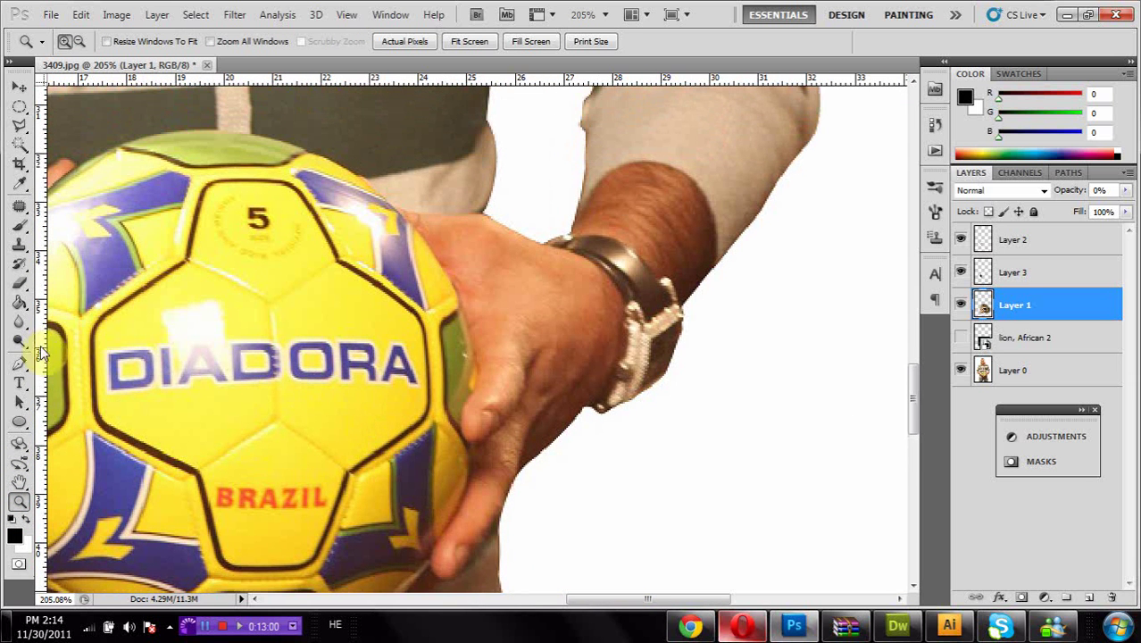
left_click(20, 362)
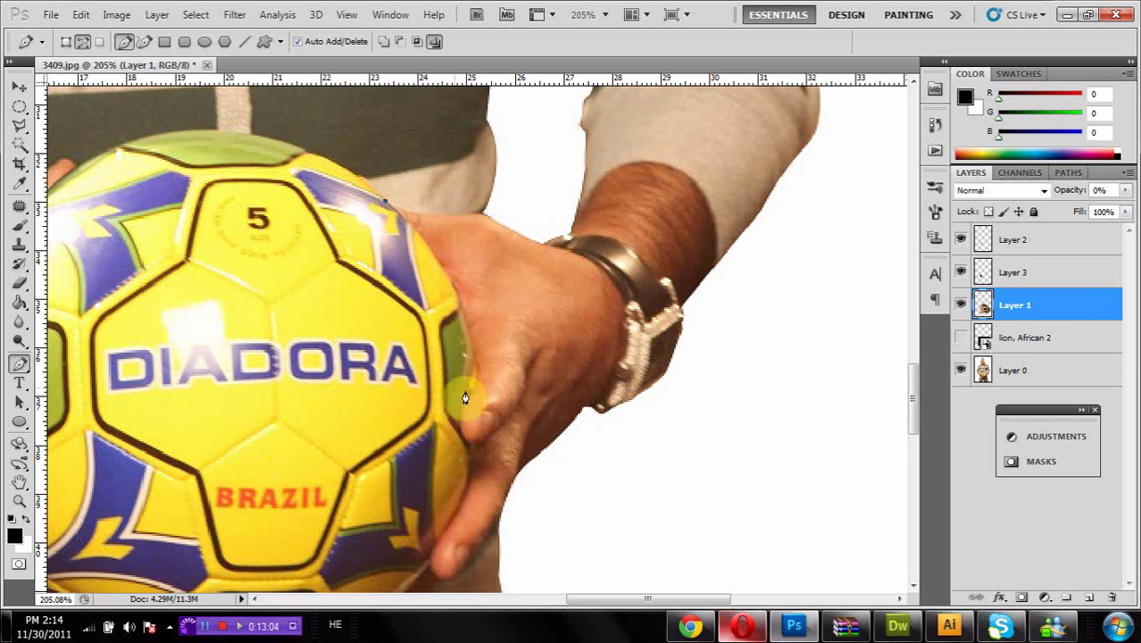
left_click(461, 316)
left_click_drag(464, 350, 471, 364)
left_click_drag(501, 442, 504, 443)
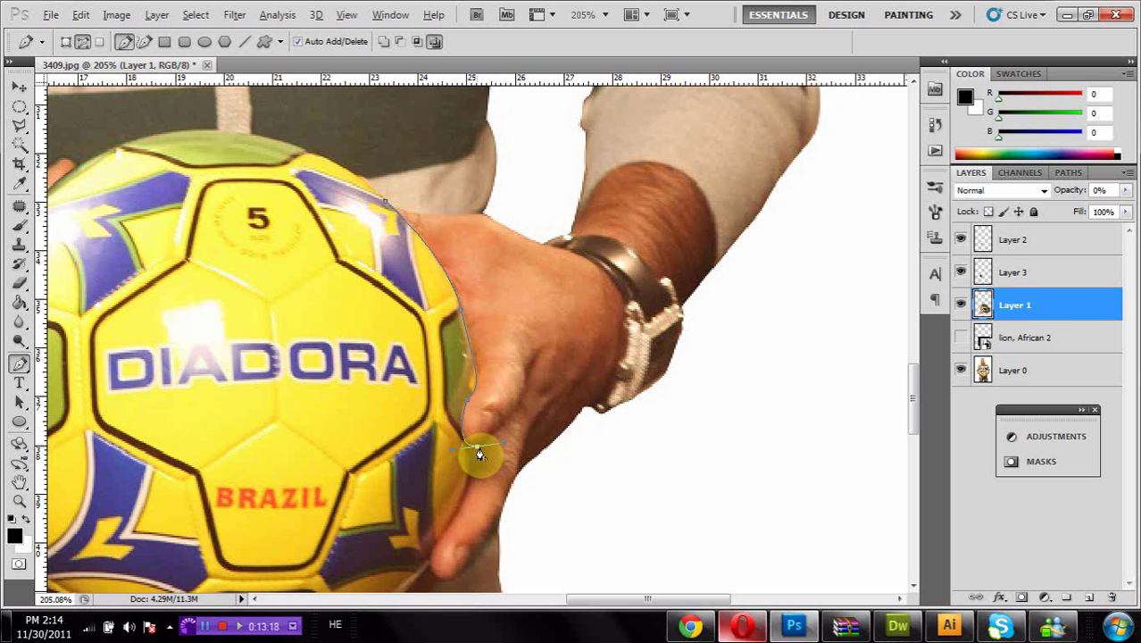
left_click(478, 447)
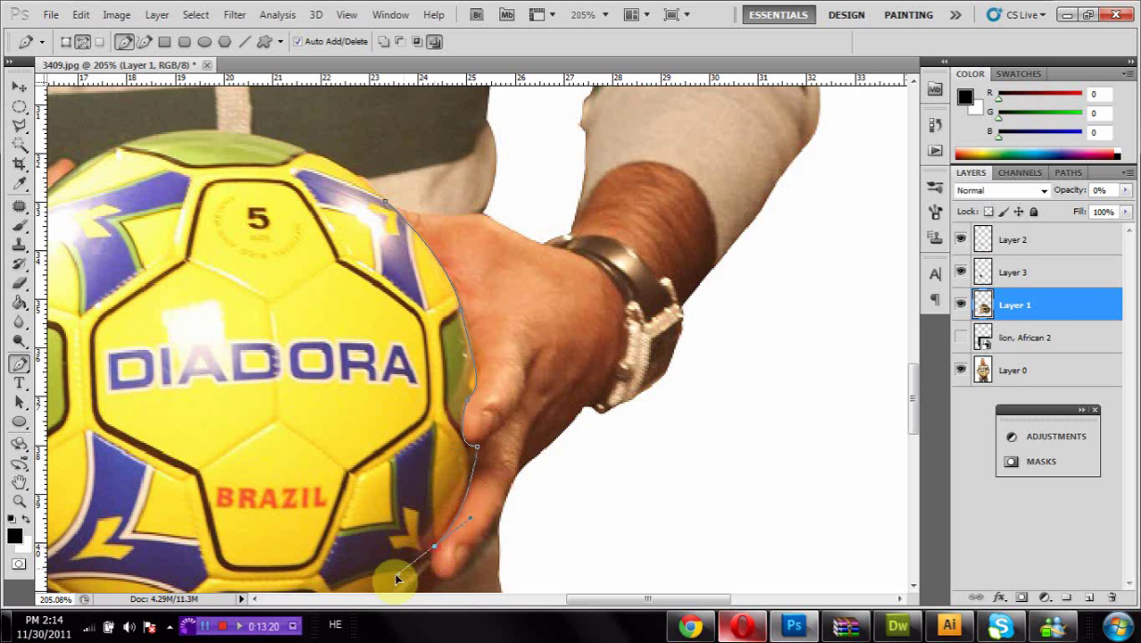
Step: Continue the Pen path around the lowest fingertip and up the underside of the hand towards the bracelet
scroll(401, 571, "down", 3)
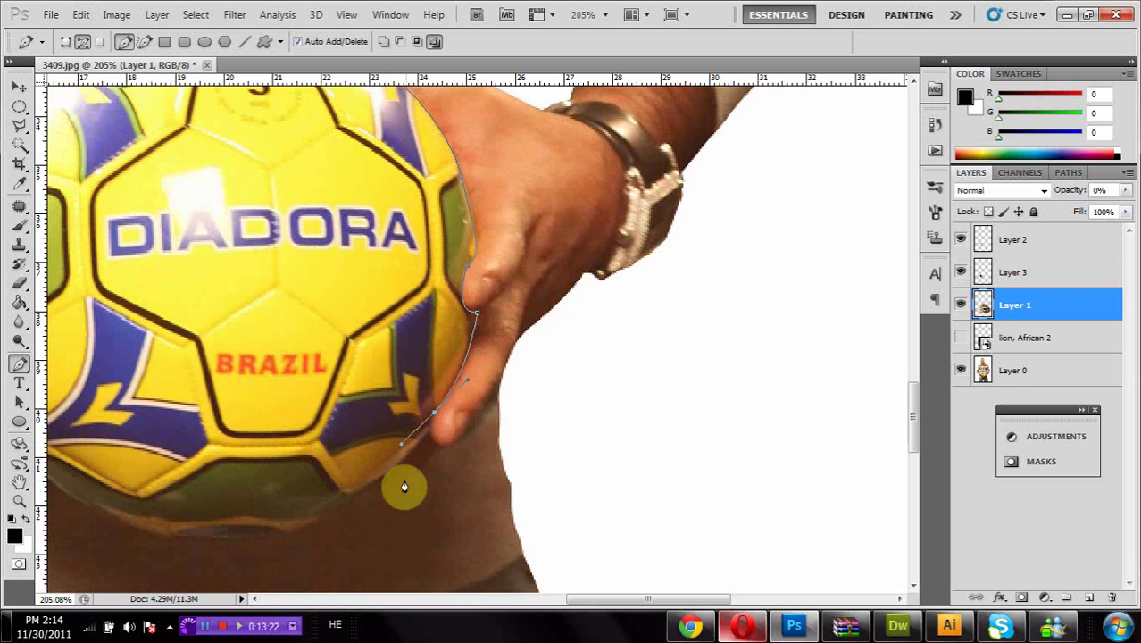
left_click(433, 415)
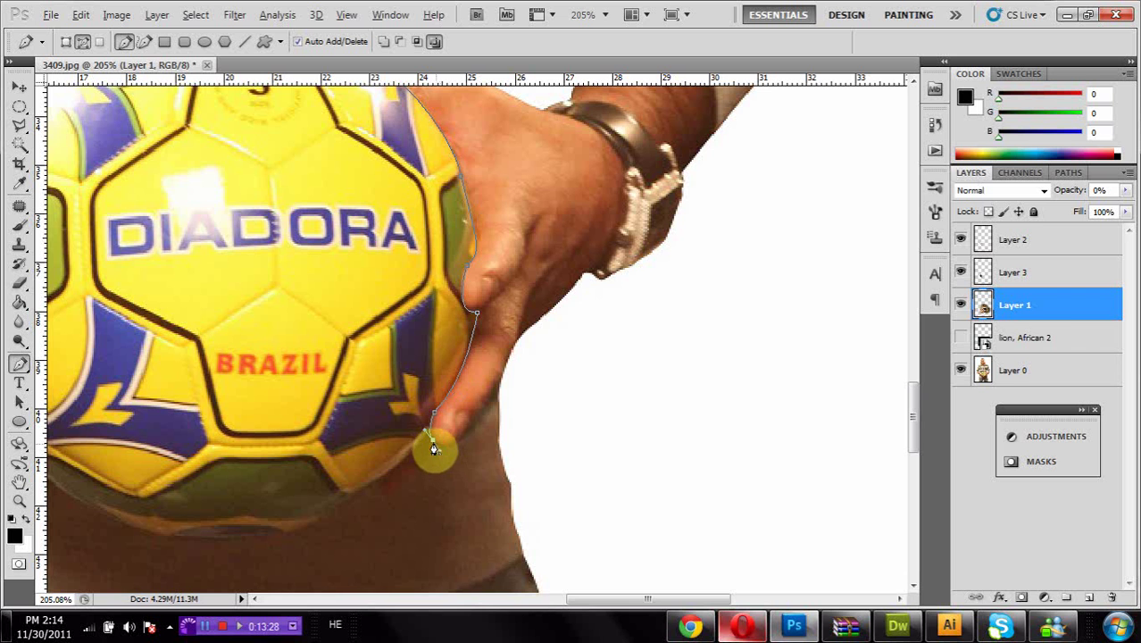
left_click(432, 443)
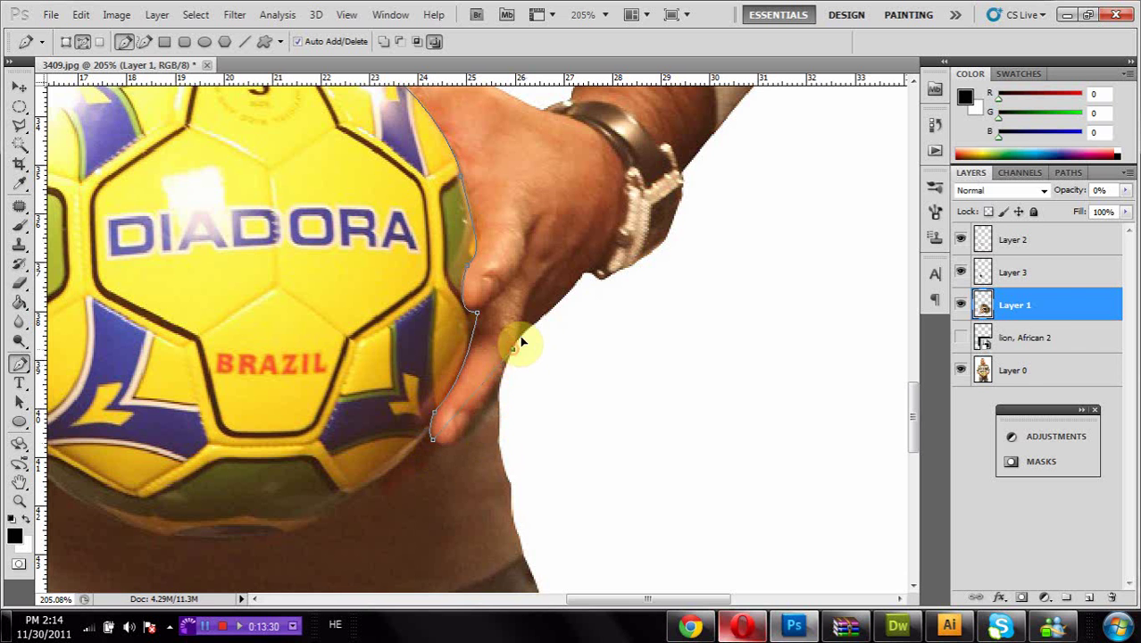
left_click_drag(561, 224, 561, 218)
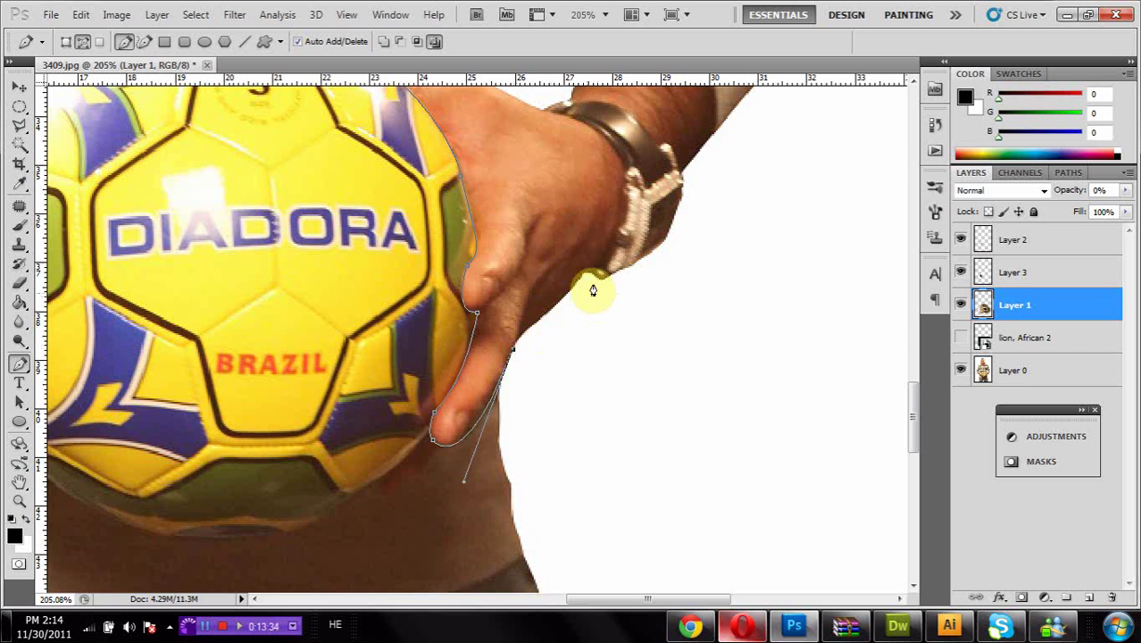
left_click_drag(582, 282, 594, 274)
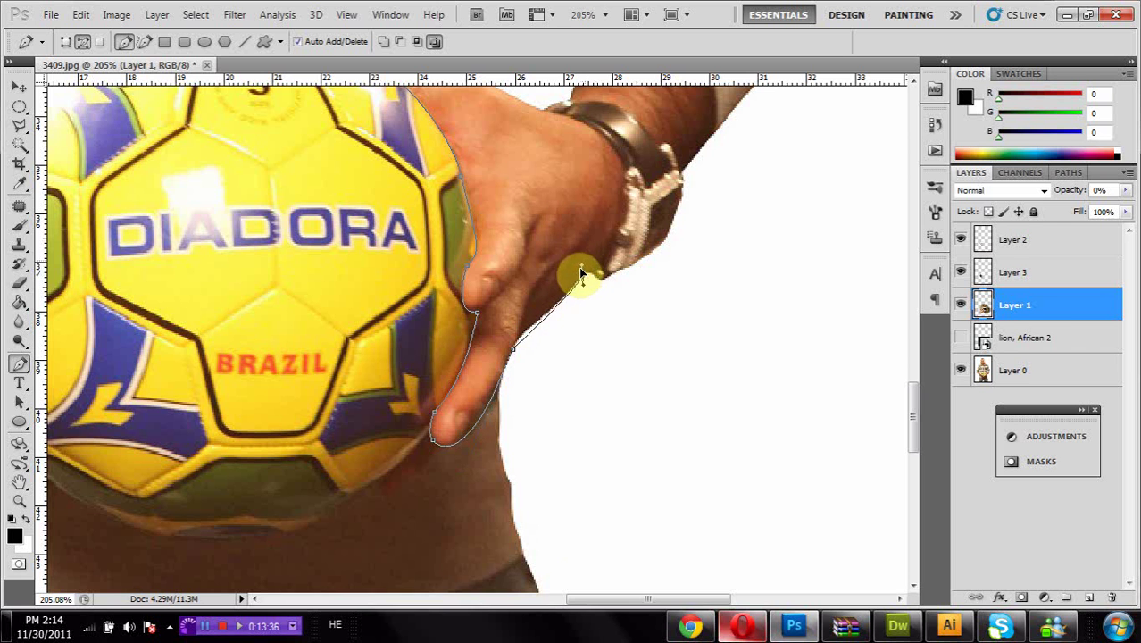
key("ctrl+z")
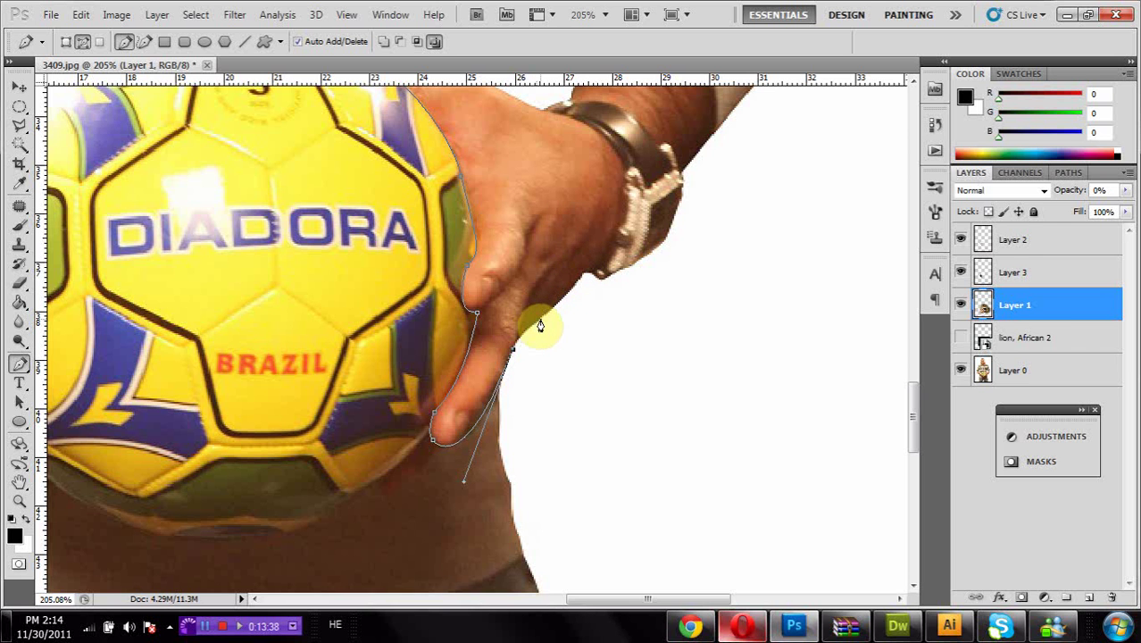
left_click_drag(540, 319, 550, 319)
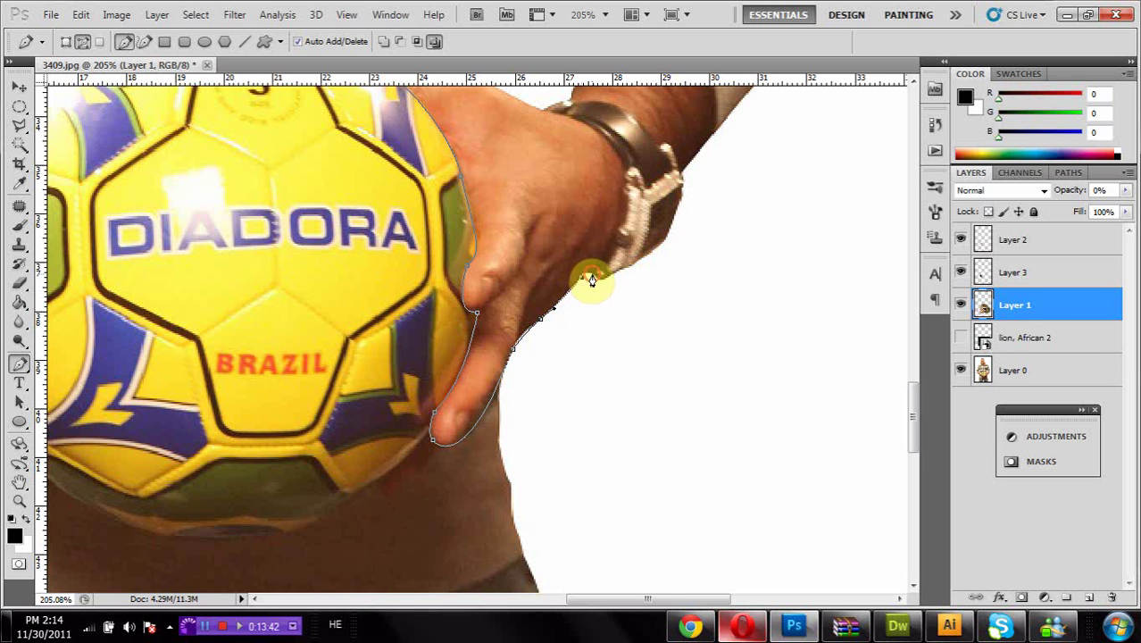
Step: Raise Layer 1's opacity to about 85% to check the lion's extent over the hand, and return it to 0%
scroll(598, 283, "up", 3)
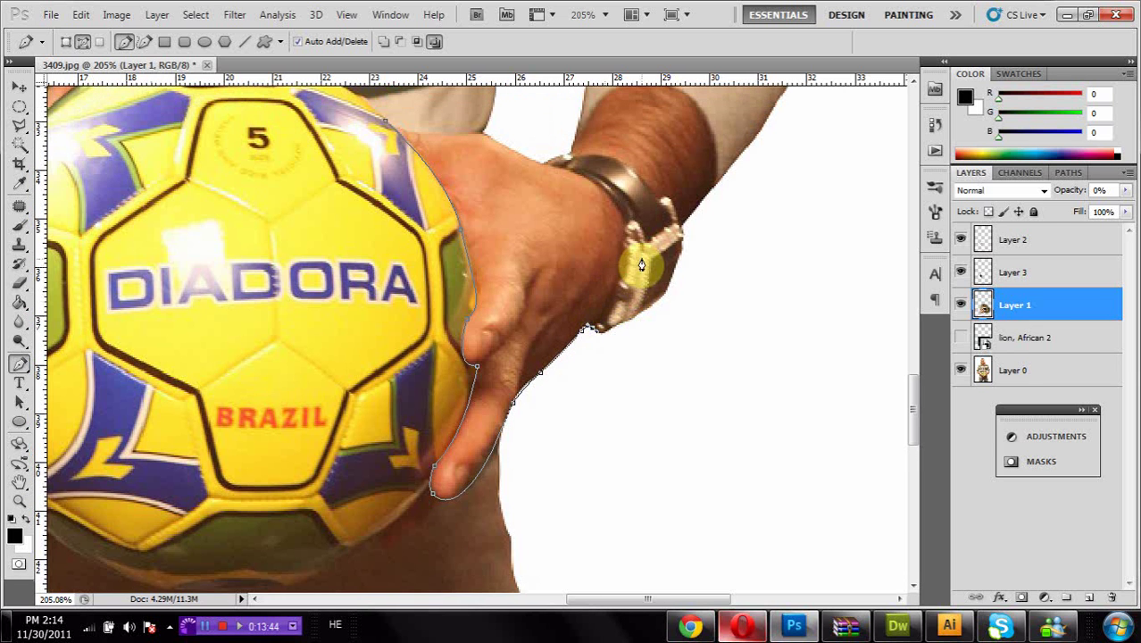
left_click(1126, 190)
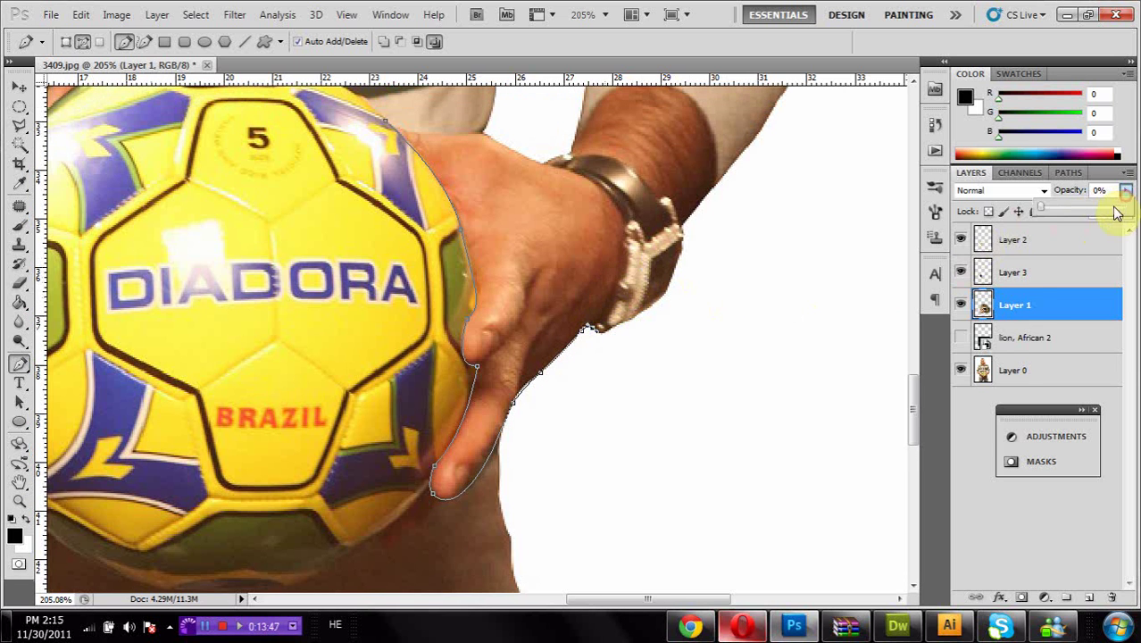
left_click(1115, 212)
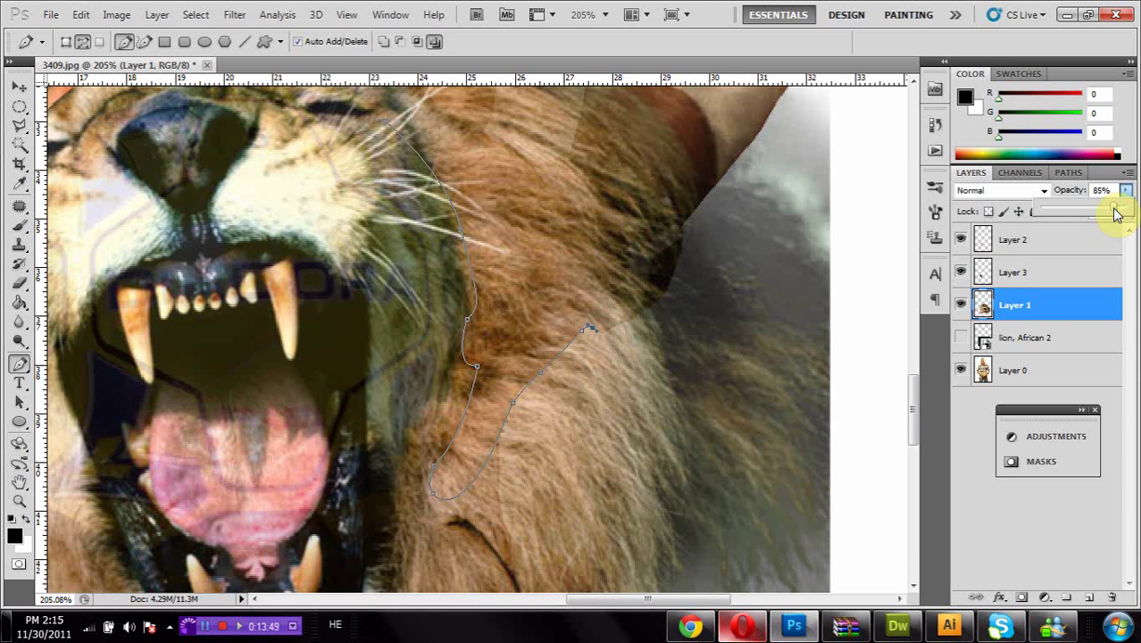
left_click_drag(1111, 211, 1099, 218)
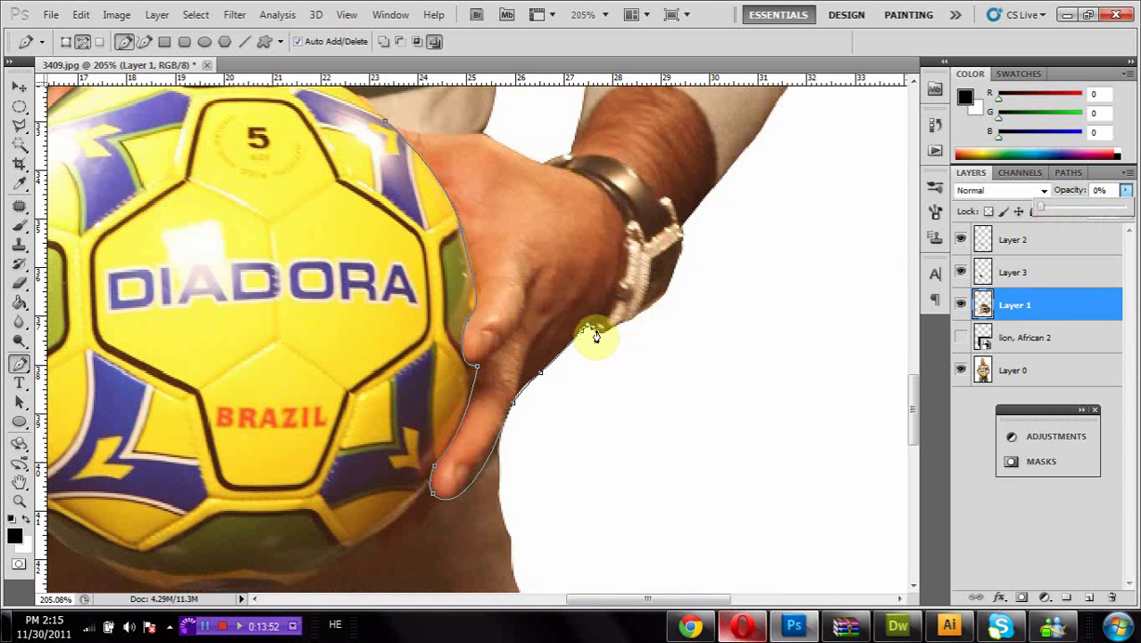
Step: Extend the path along the outer edge of the bracelet and watch up to the forearm
left_click(596, 332)
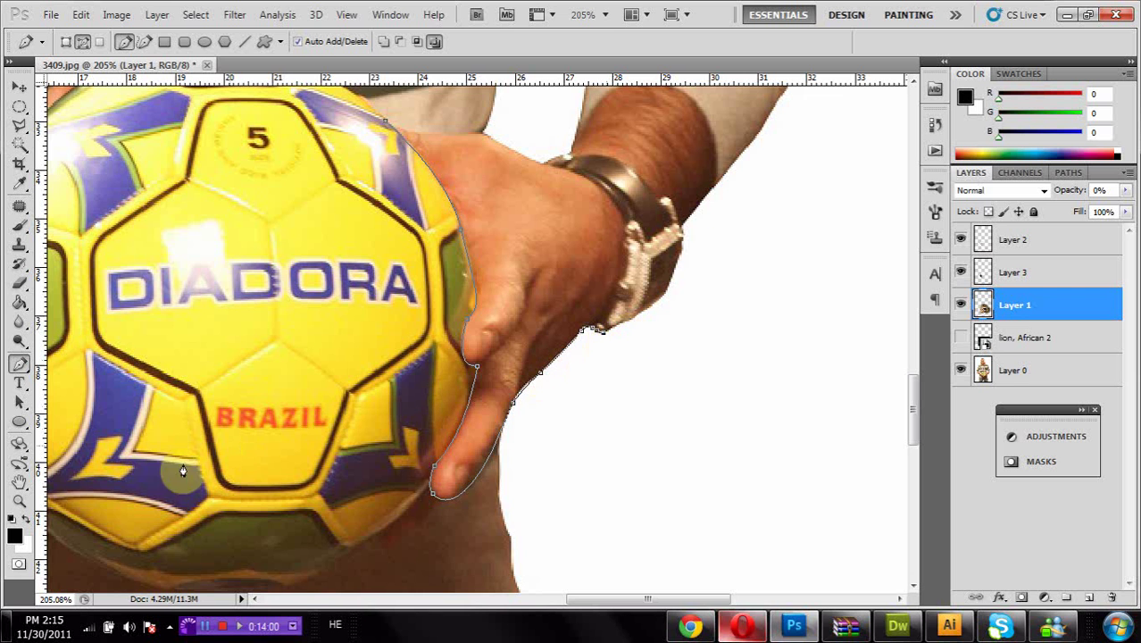
left_click(19, 501)
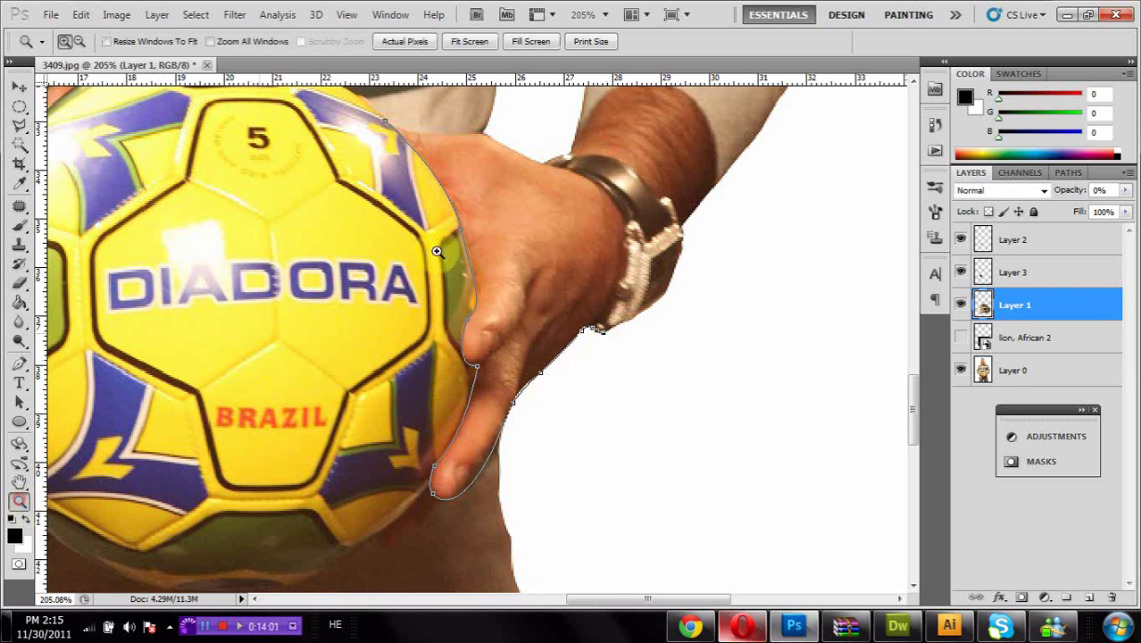
left_click(529, 183)
left_click(527, 179)
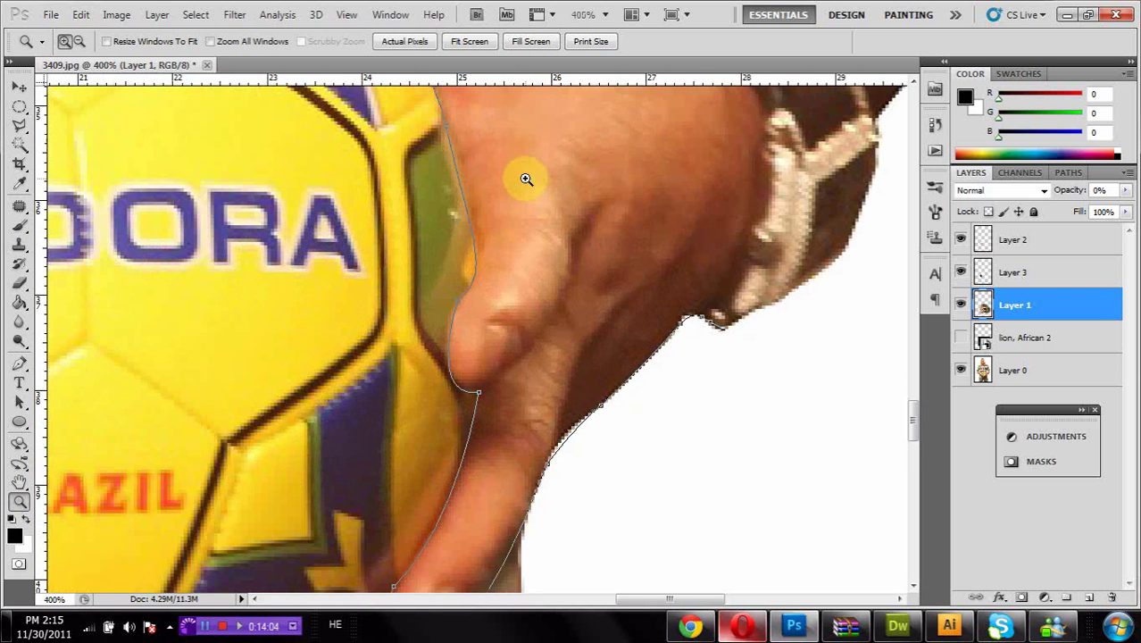
left_click(19, 364)
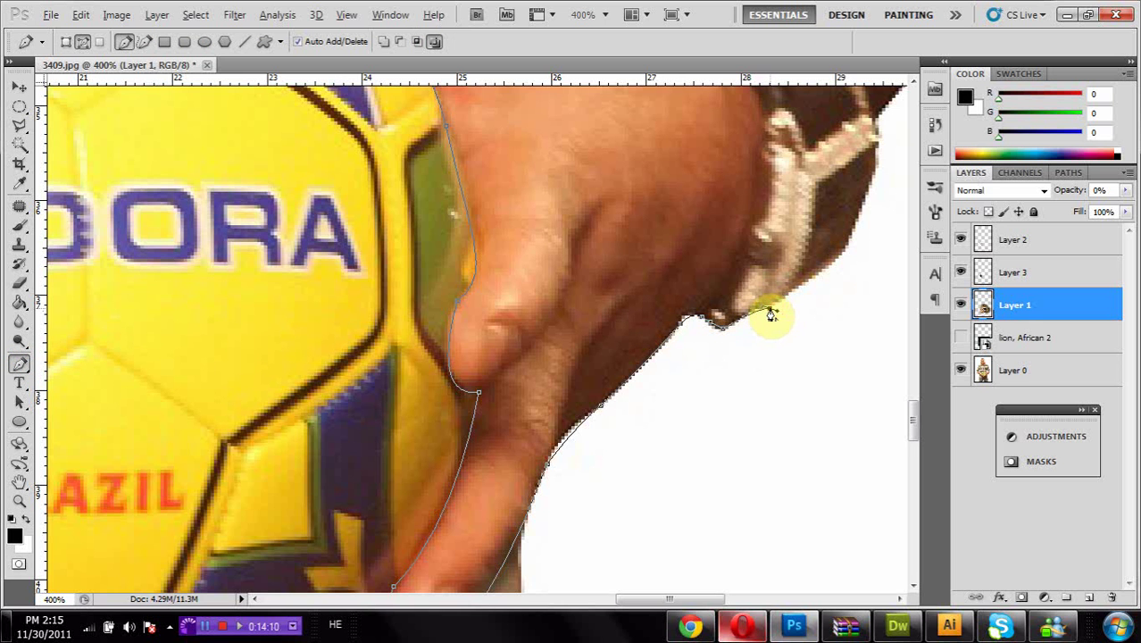
left_click_drag(662, 178, 267, 294)
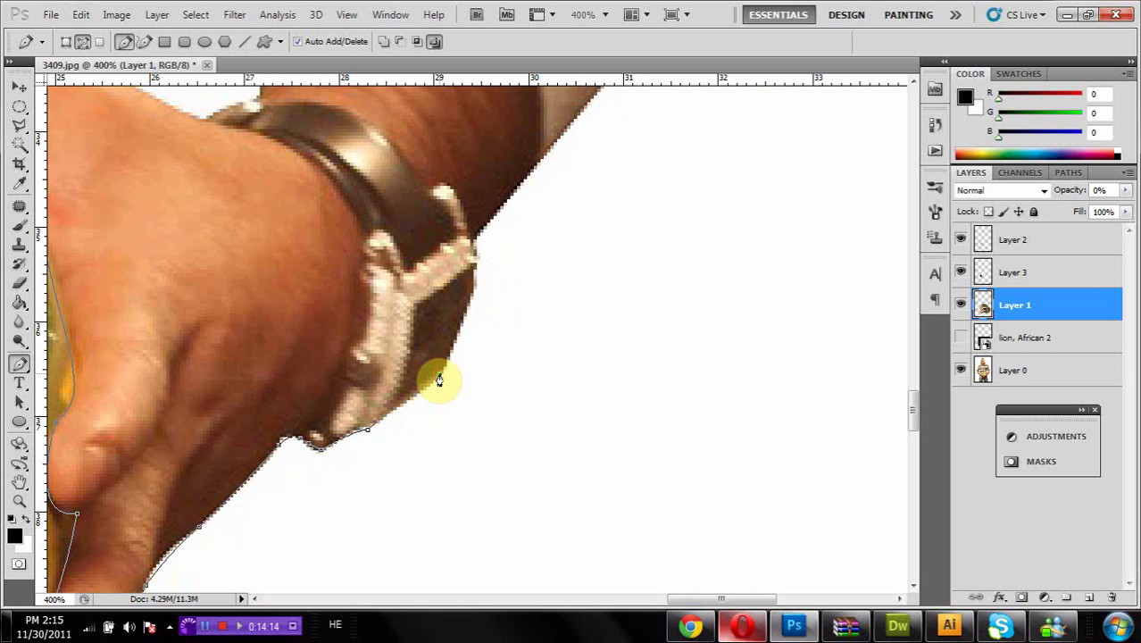
left_click(447, 362)
left_click_drag(475, 259, 474, 239)
Step: Continue the path up the outer edge of the forearm and sleeve to the folded cuff, ending in a corner anchor
left_click_drag(614, 191, 533, 424)
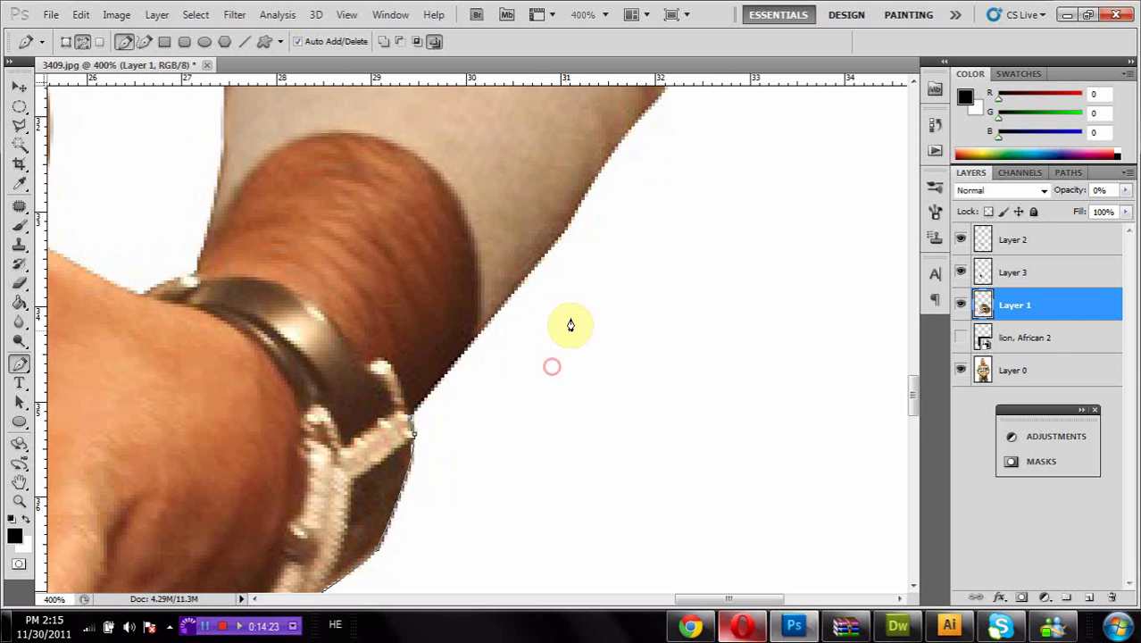
left_click(593, 177)
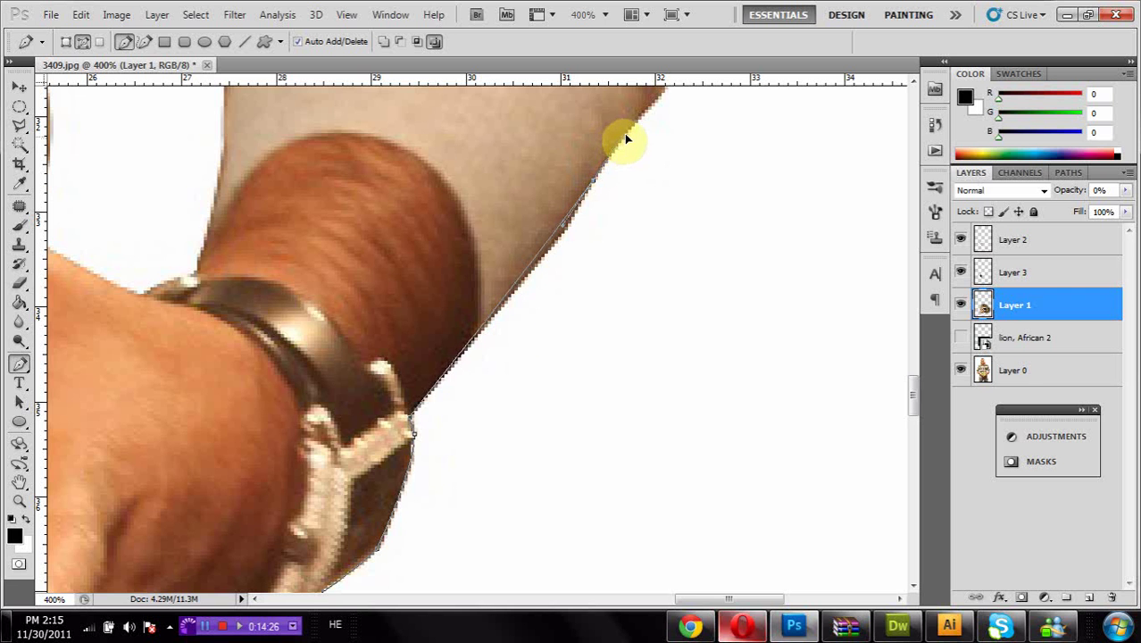
left_click_drag(645, 158, 369, 400)
left_click_drag(114, 408, 863, 78)
left_click_drag(345, 469, 561, 141)
left_click_drag(245, 402, 800, 239)
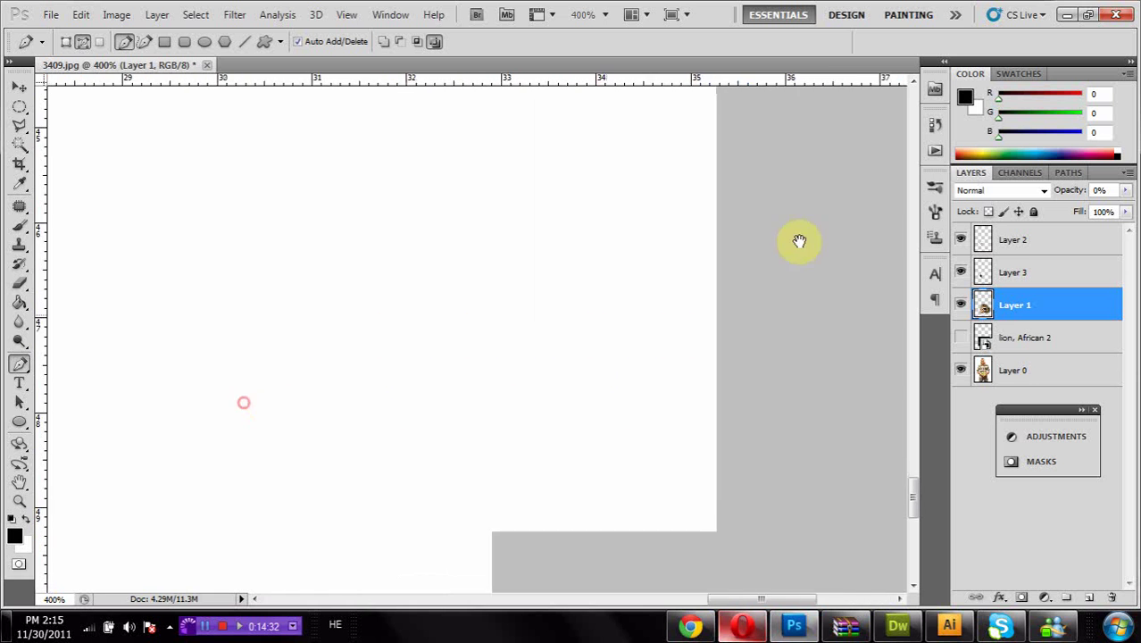
left_click_drag(278, 454, 585, 214)
left_click_drag(517, 469, 176, 229)
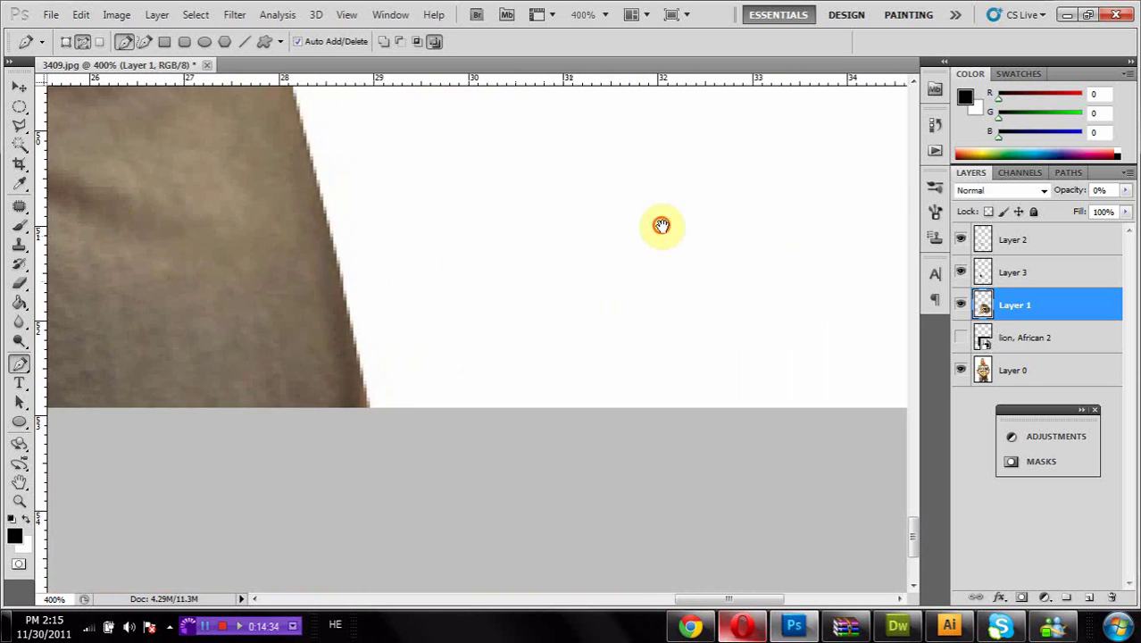
left_click_drag(663, 224, 635, 589)
left_click_drag(232, 209, 342, 222)
mouse_move(343, 221)
left_mouse_down()
mouse_move(359, 451)
mouse_move(201, 504)
mouse_move(343, 342)
mouse_move(265, 546)
left_mouse_up()
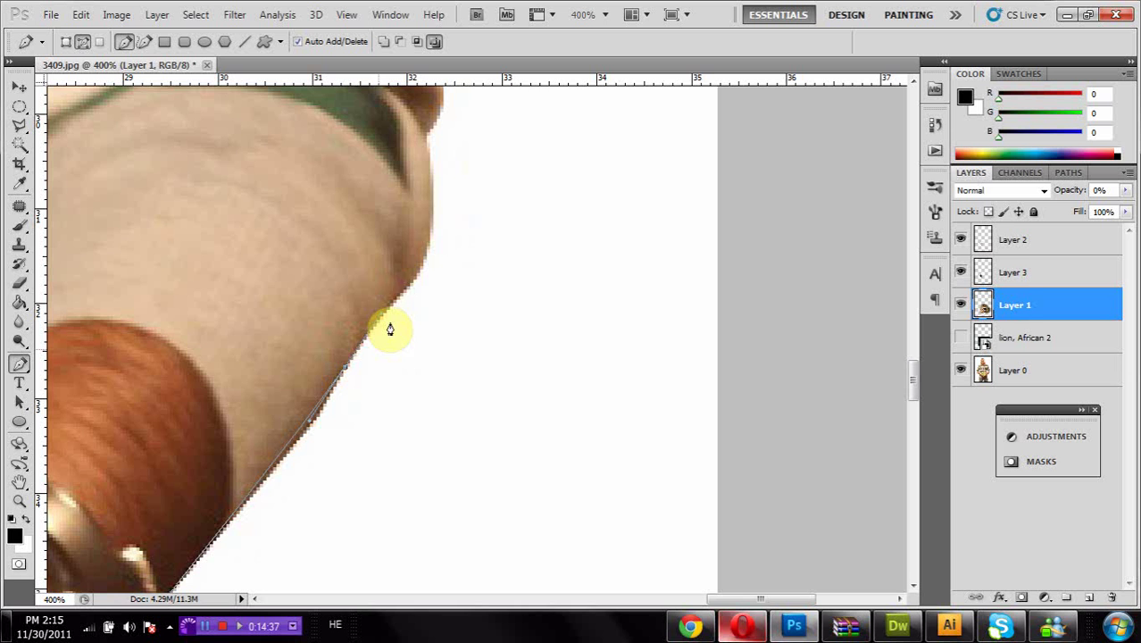
left_click(416, 277)
left_click_drag(426, 140, 417, 97)
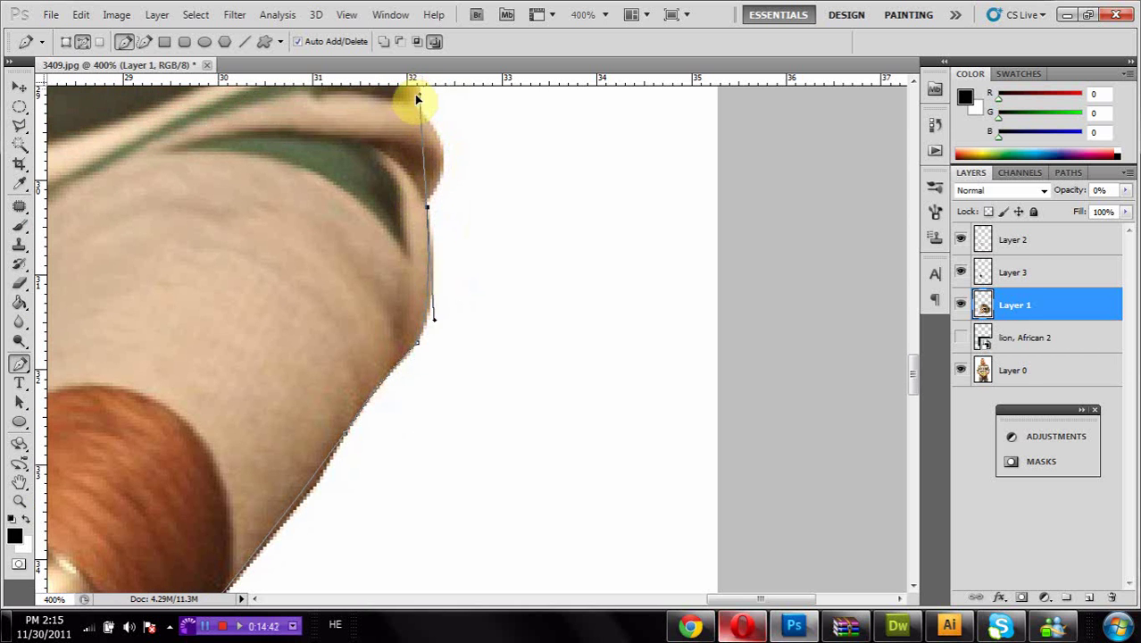
left_click(426, 211, "alt")
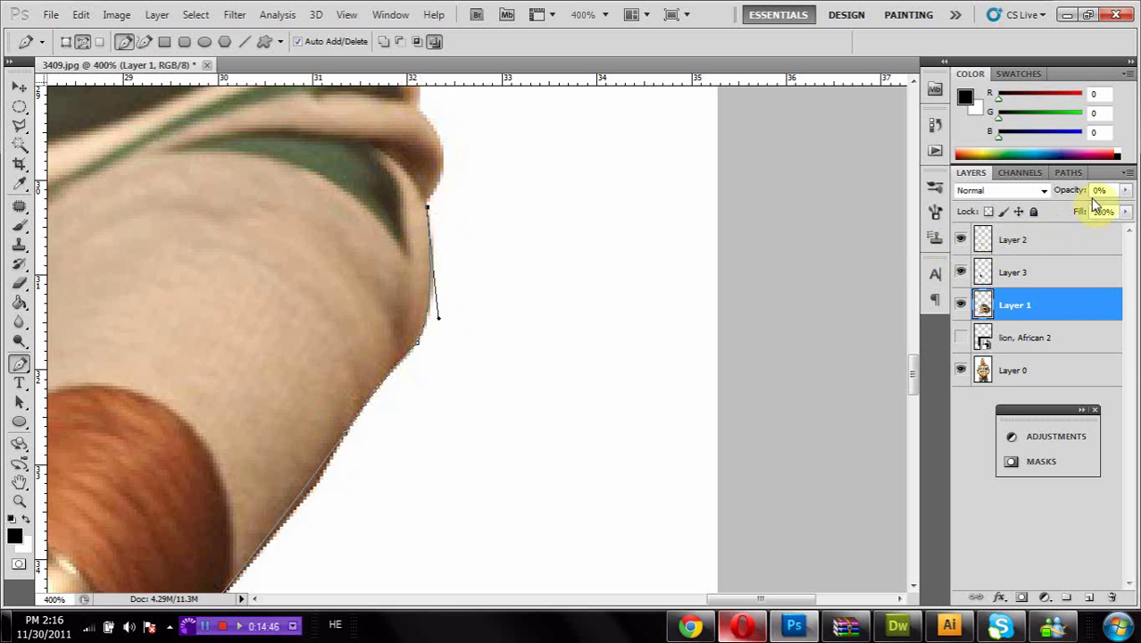
Step: Preview the lion against the sleeve by raising Layer 1's opacity to about 63%, and restore it to 0%
left_click(1125, 190)
left_click(1105, 211)
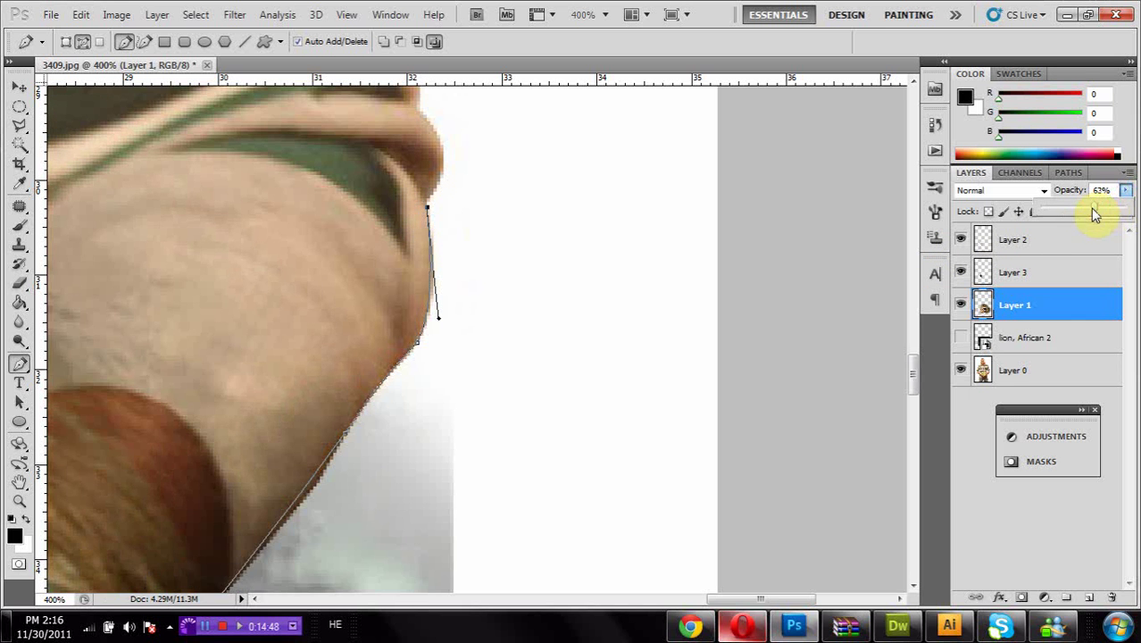
left_click_drag(1038, 212, 962, 234)
Step: Curve the path across the sleeve below the folded cuff to its inner edge, ending in a corner anchor
left_click_drag(364, 308, 845, 307)
left_click_drag(469, 221, 250, 383)
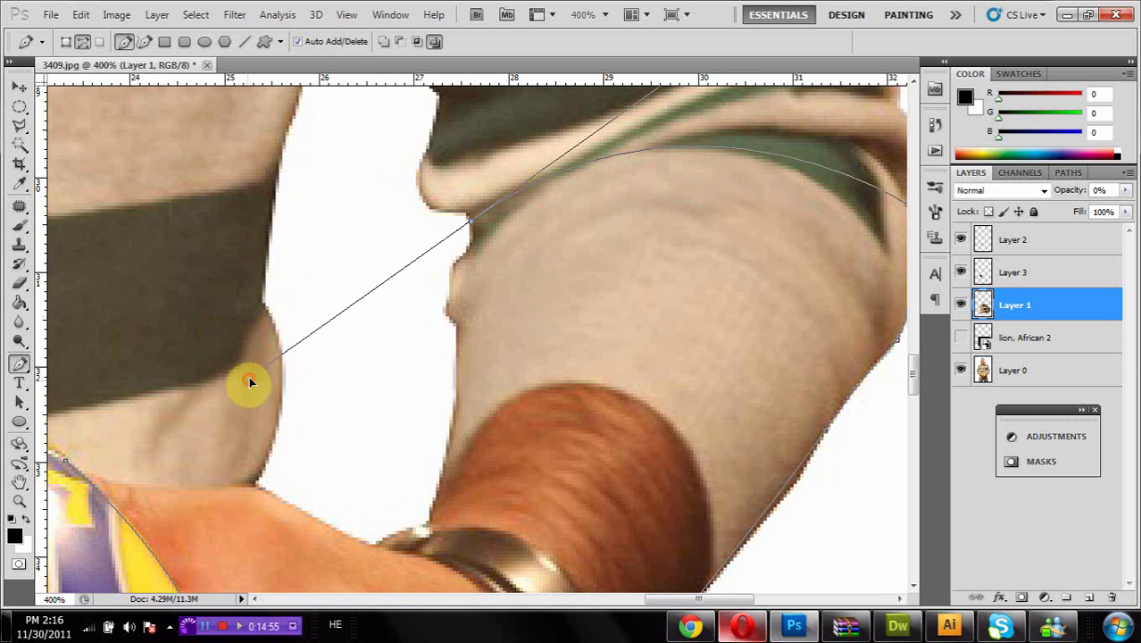
left_click(473, 225, "alt")
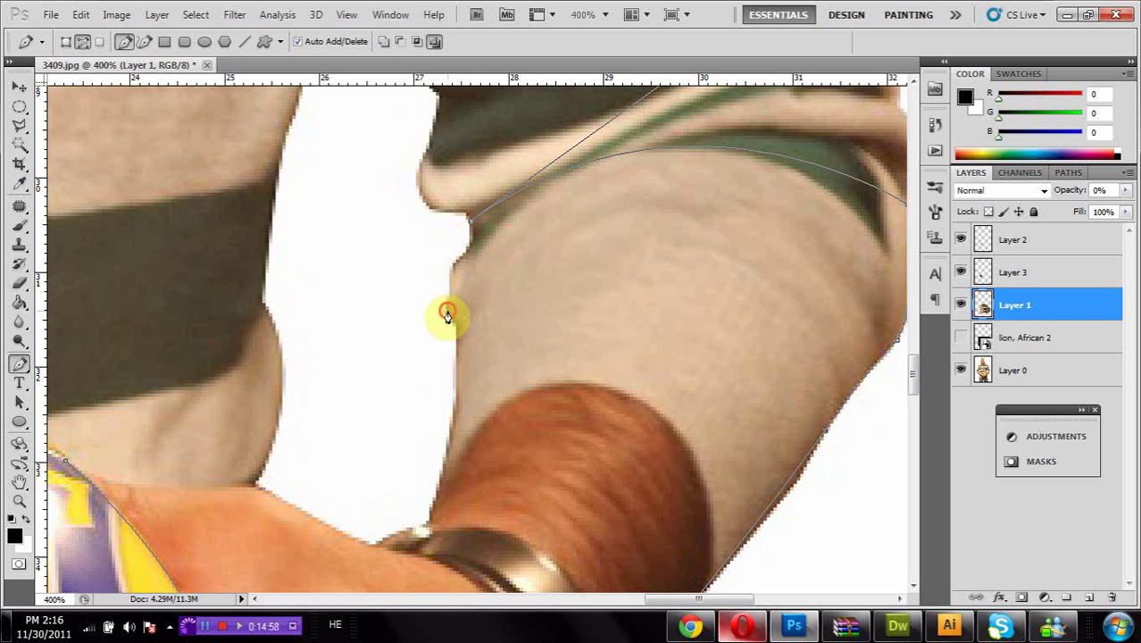
Step: Trace the path down the inner edge of the sleeve and forearm to the watch strap
left_click_drag(447, 315, 471, 268)
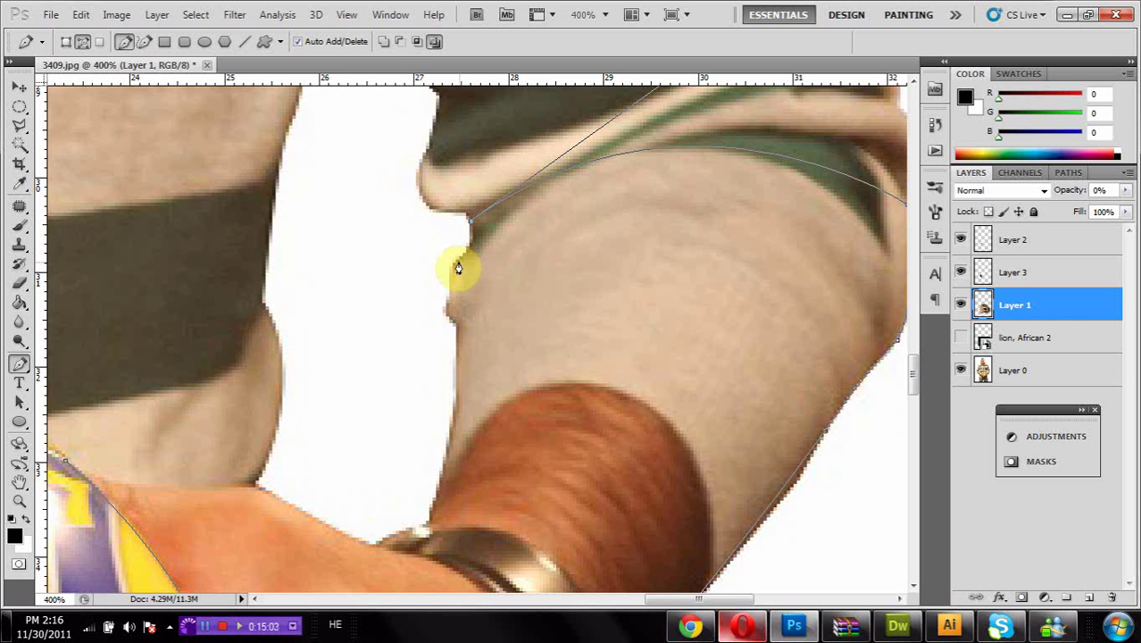
left_click(456, 262)
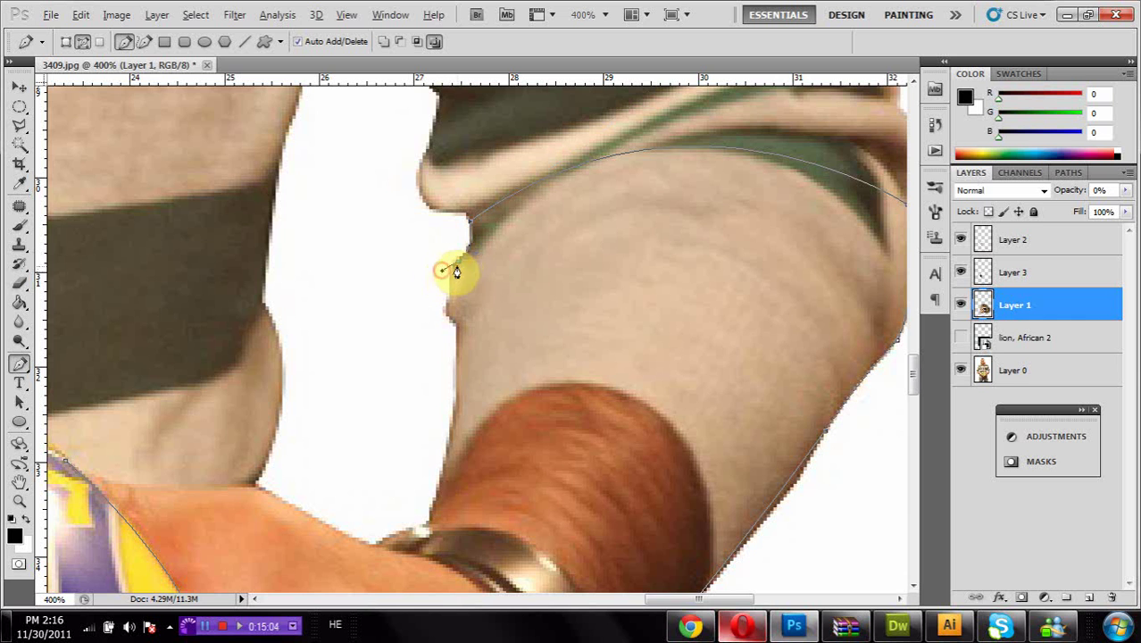
left_click_drag(457, 263, 471, 338)
left_click(462, 265)
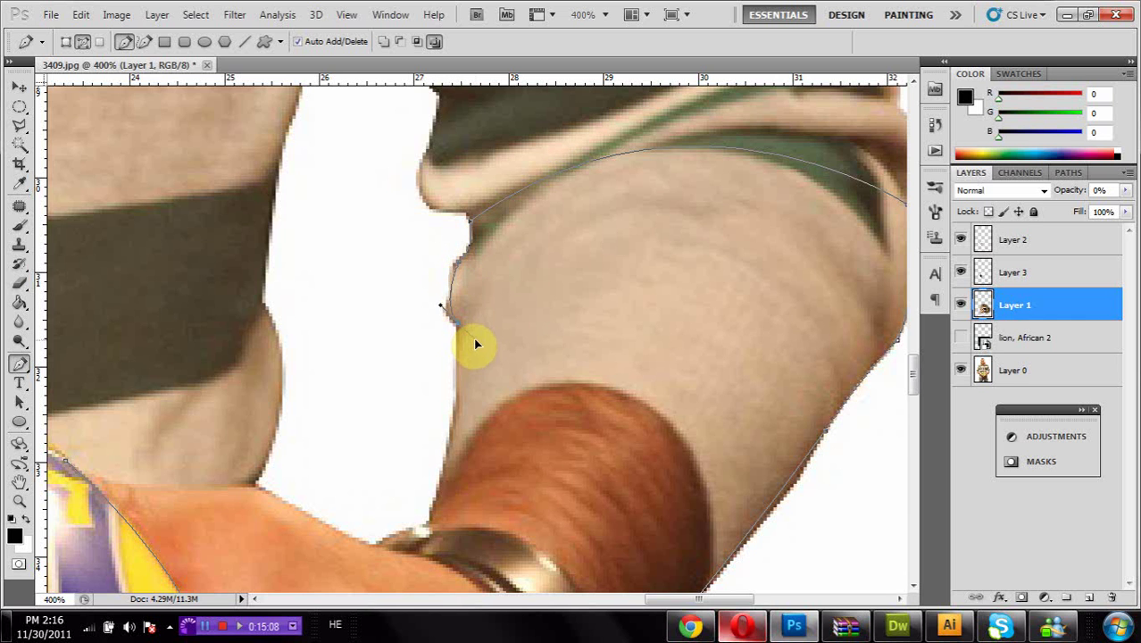
left_click_drag(426, 520, 485, 407)
left_click(427, 520, "alt")
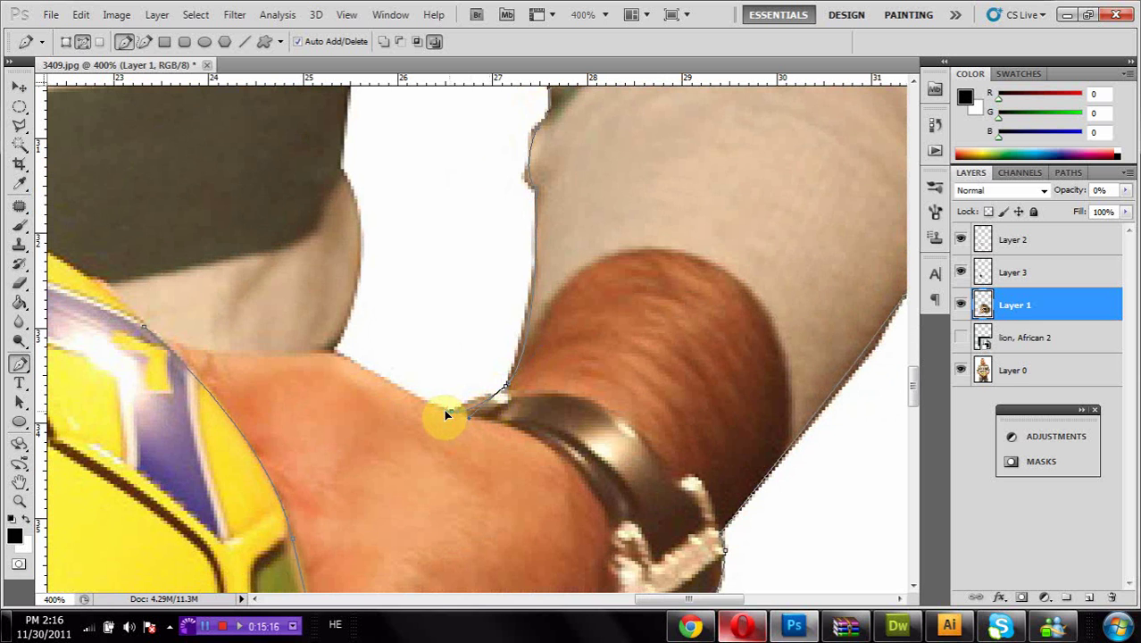
Step: Run the path from the watch along the top of the hand and close it at the starting anchor on the ball
left_click(450, 413)
left_click_drag(248, 354, 227, 356)
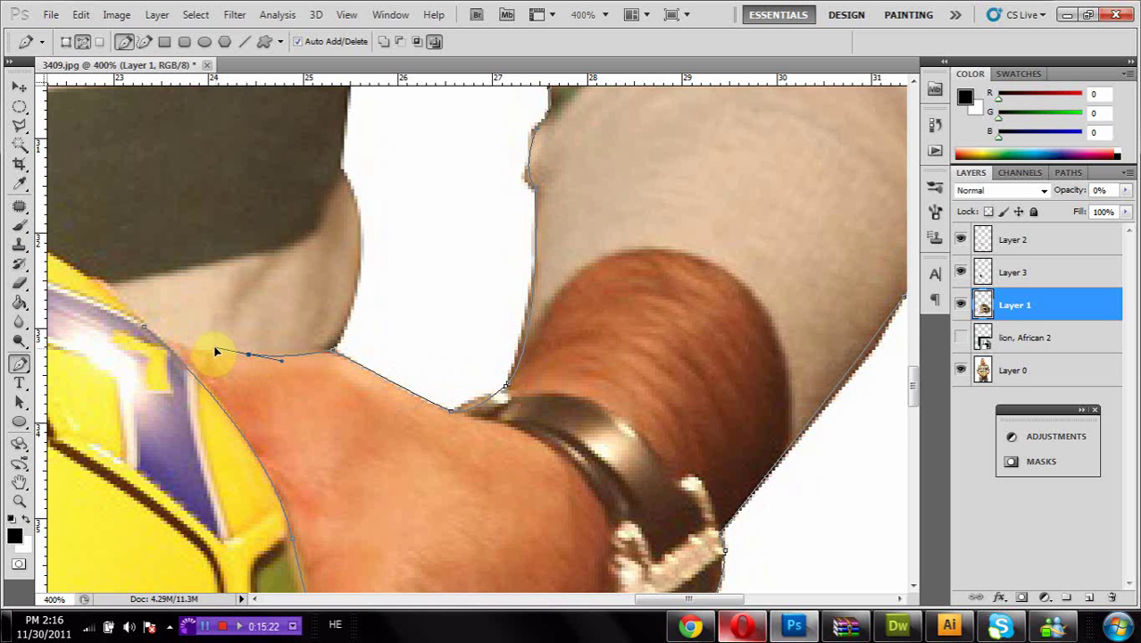
left_click(214, 347)
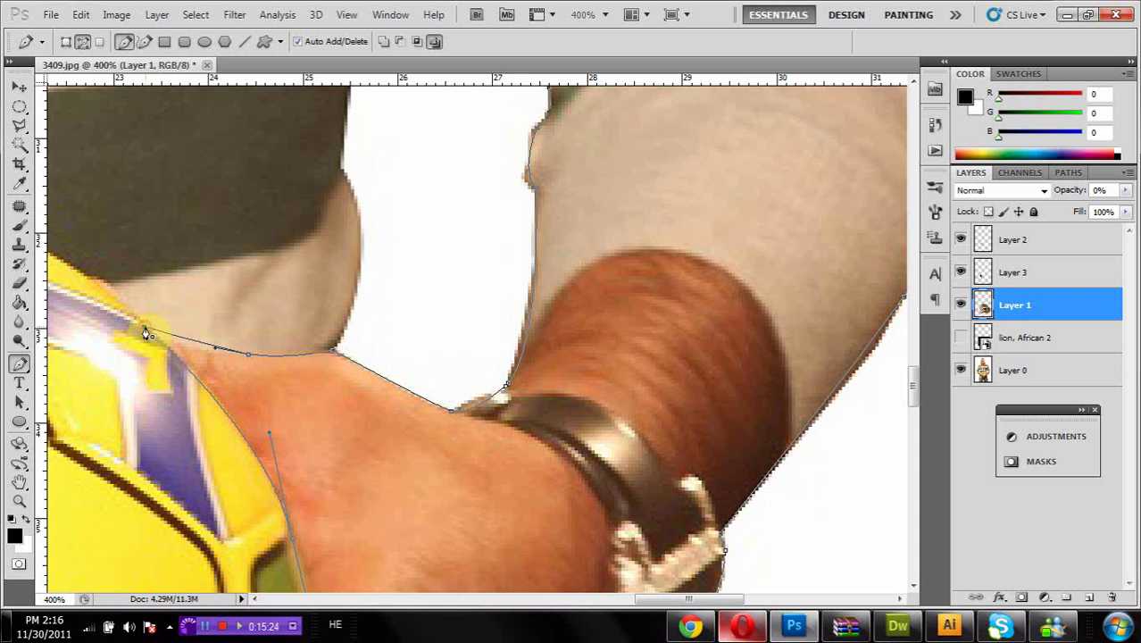
left_click_drag(147, 333, 107, 304)
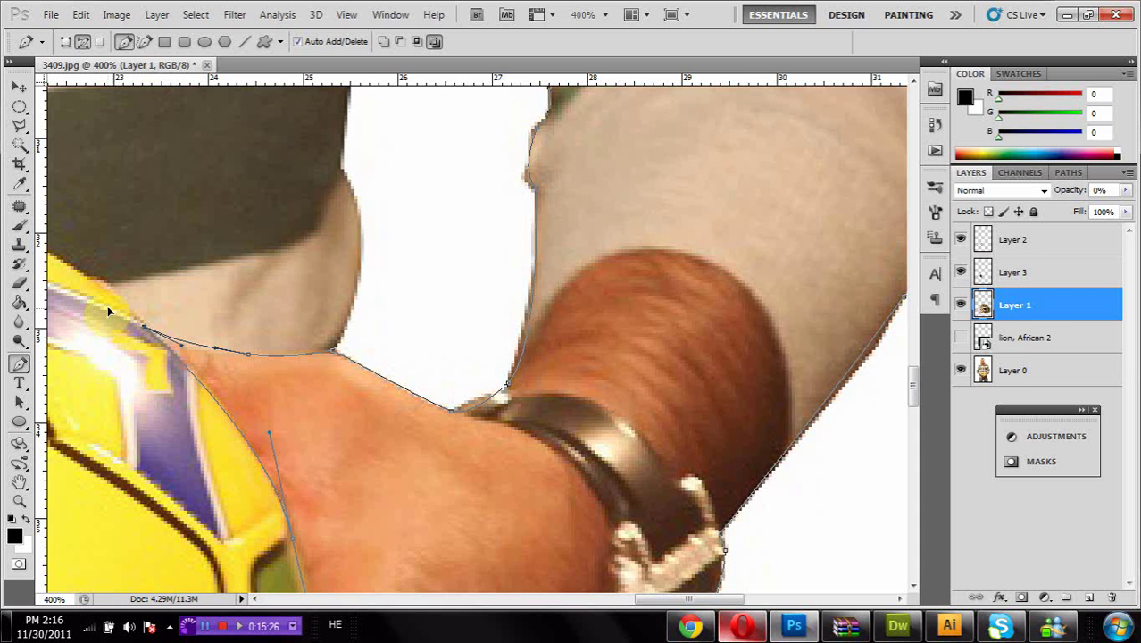
Step: Convert the closed hand path into a selection and add a new layer above Layer 1
right_click(207, 343)
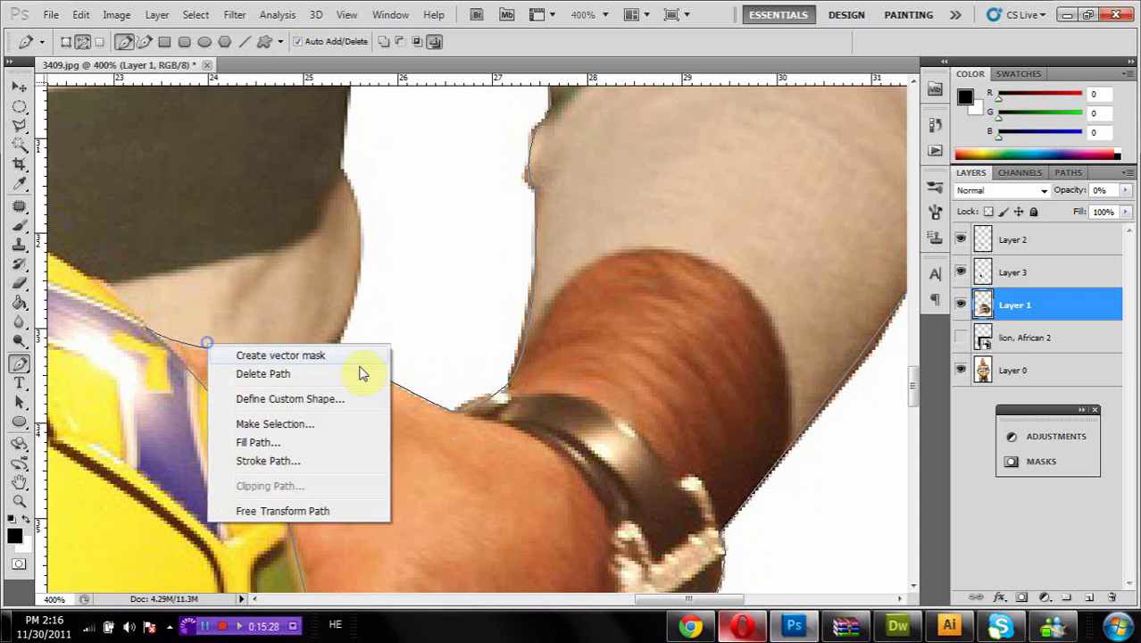
left_click(350, 426)
left_click(642, 181)
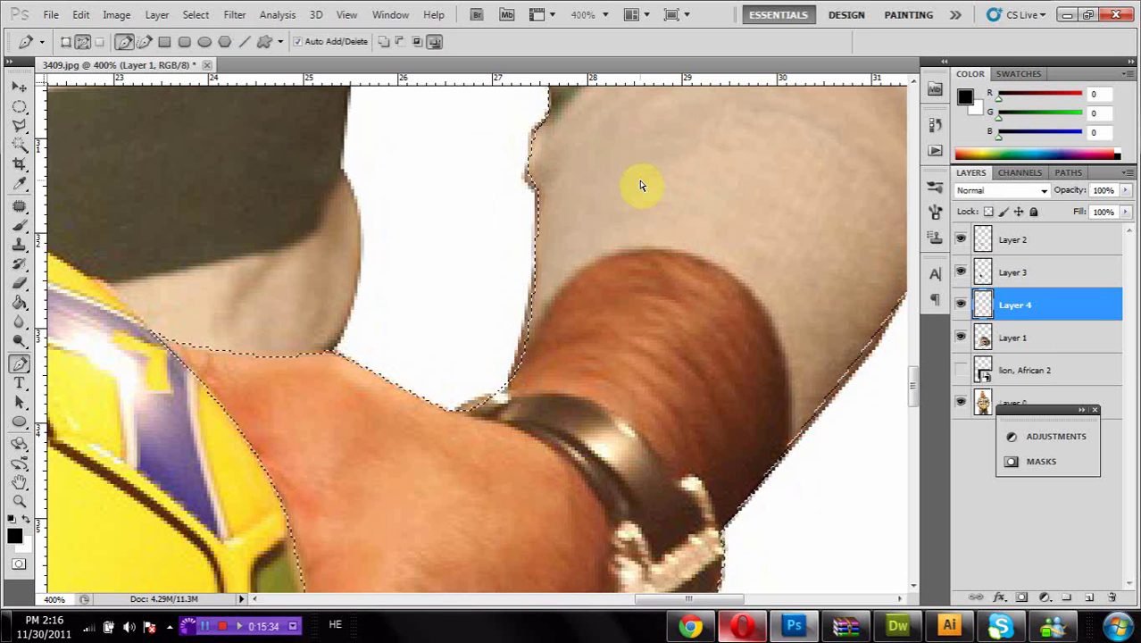
Step: Copy the selected hand and forearm from Layer 0 to a new layer and place that layer above Layer 1
key("ctrl+j")
key("ctrl+z")
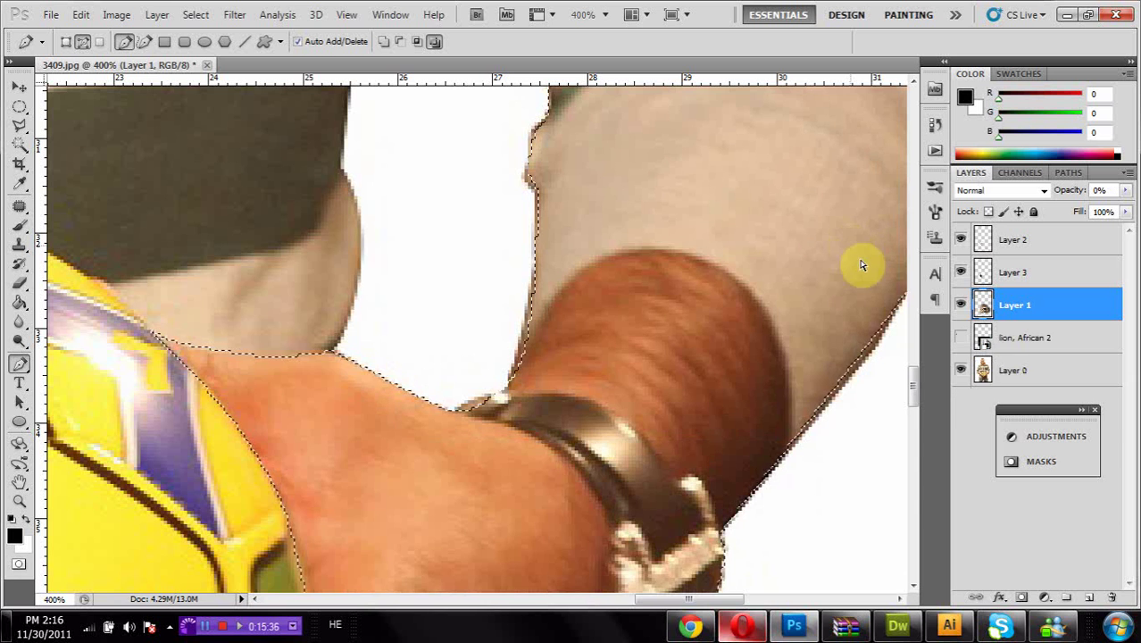
left_click(1016, 369)
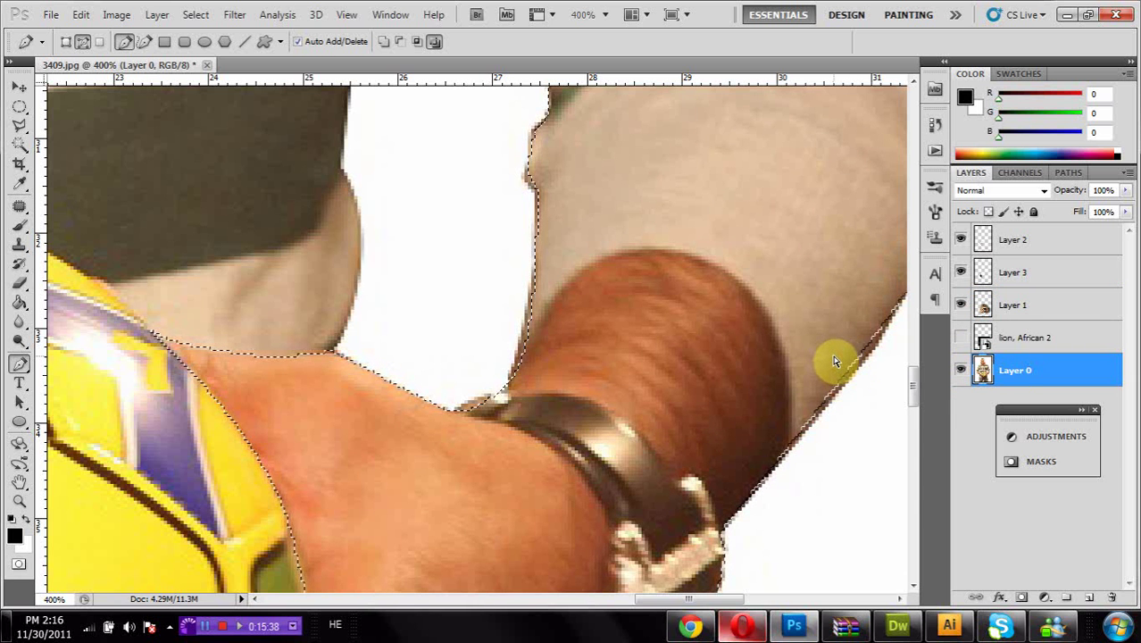
key("ctrl+j")
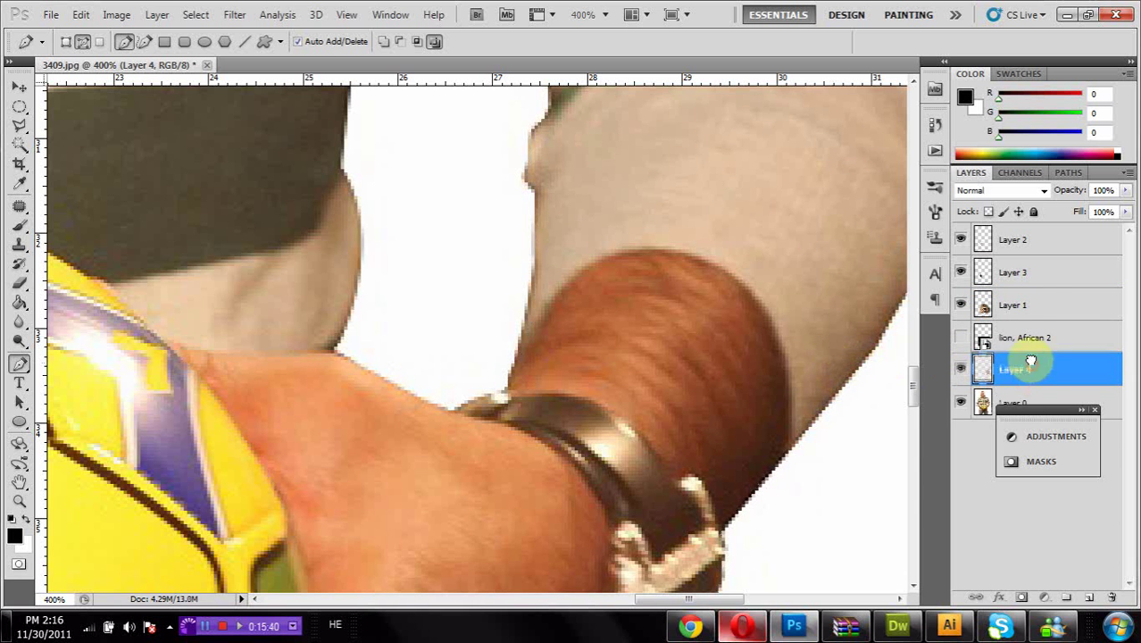
left_click_drag(1027, 366, 1031, 294)
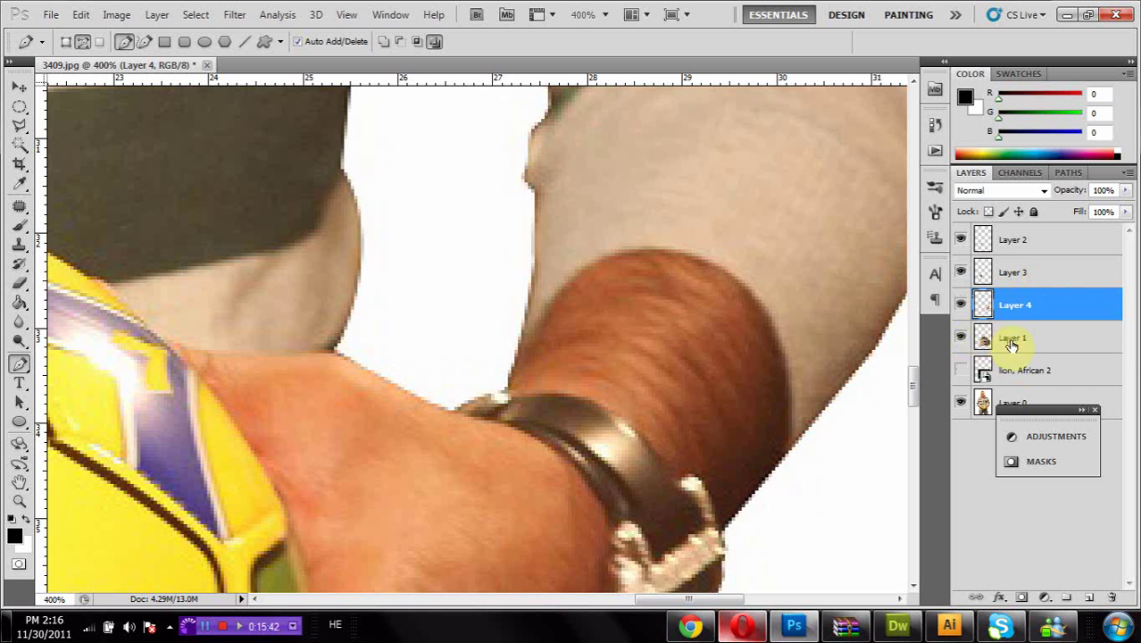
Step: Restore the lion on Layer 1 to 100% opacity and fit the whole image in view
left_click(1012, 342)
left_click(1127, 191)
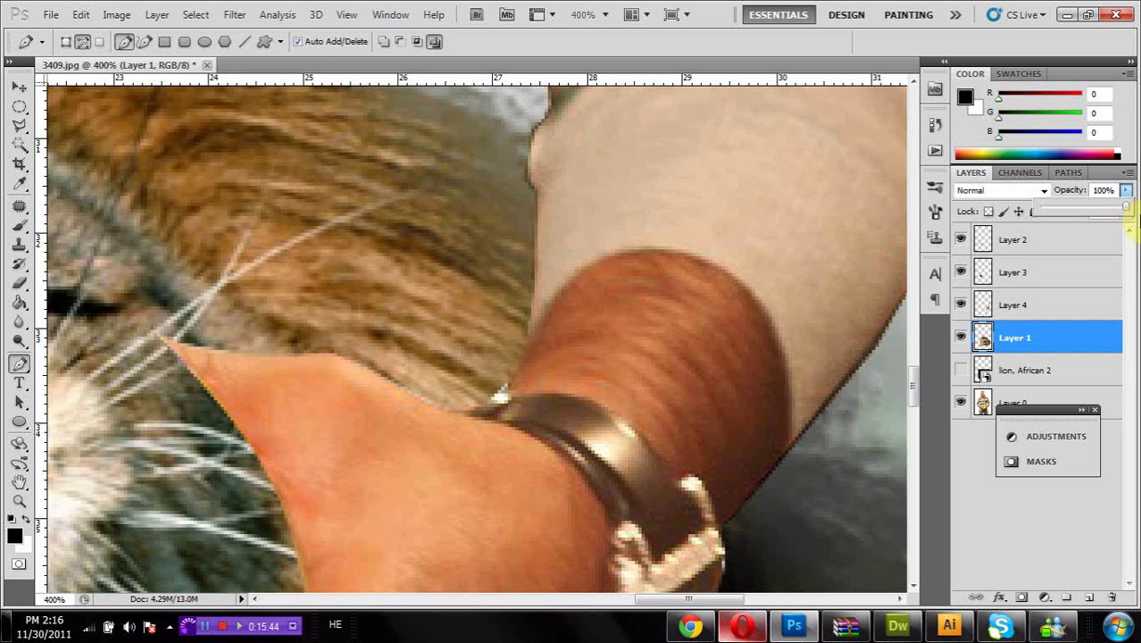
double_click(19, 483)
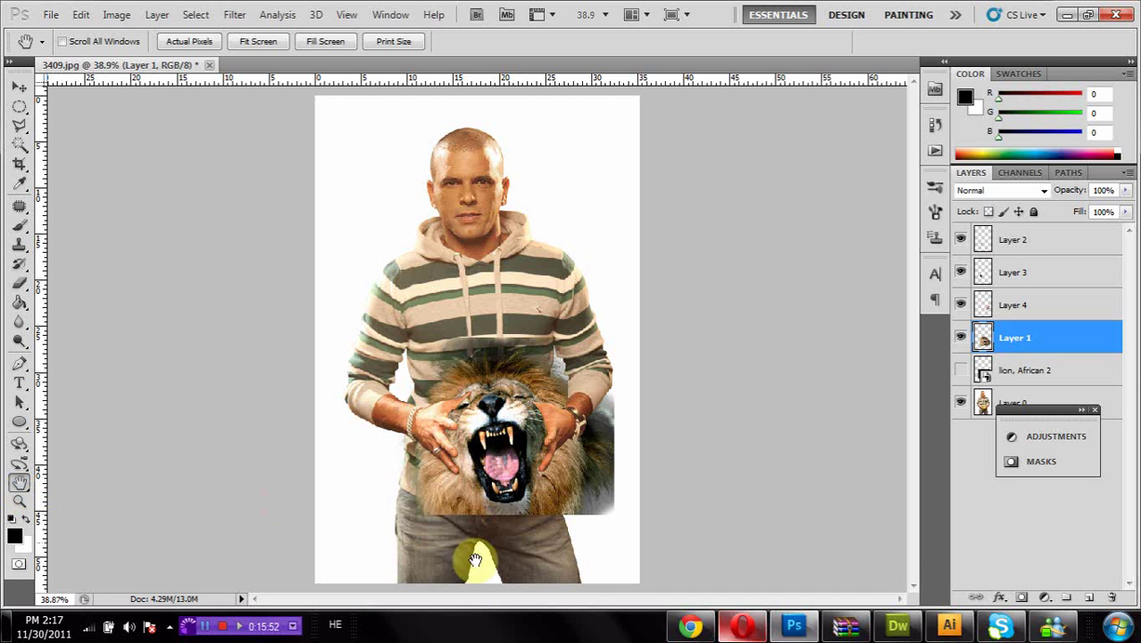
Step: Load the outline of the cut-out hand and forearm on Layer 4 as a selection
key("z")
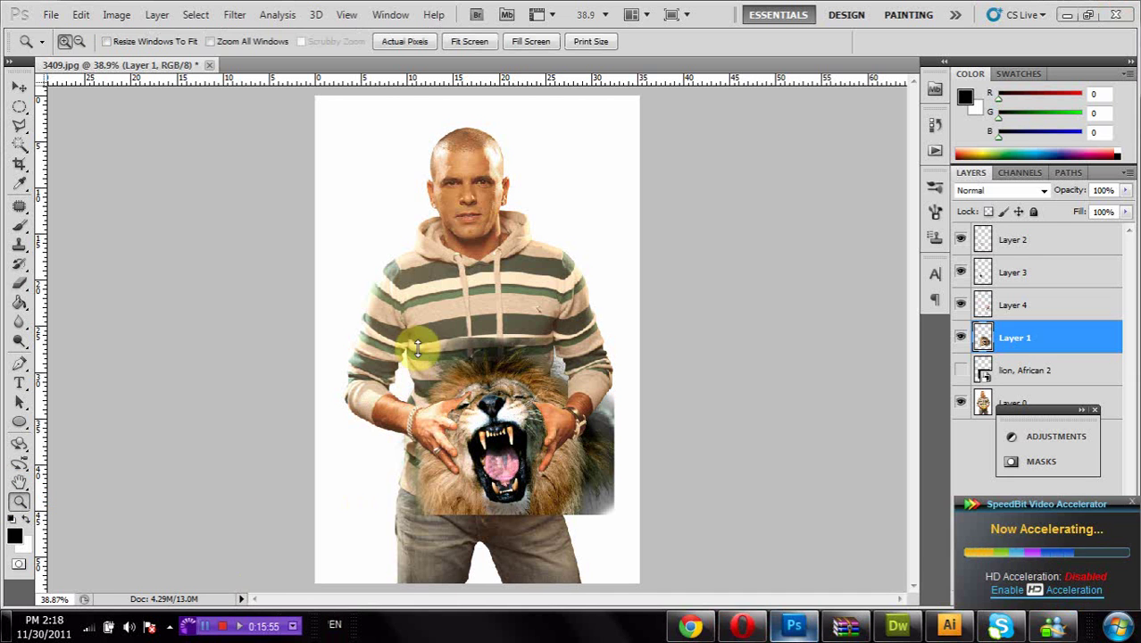
left_click(438, 369)
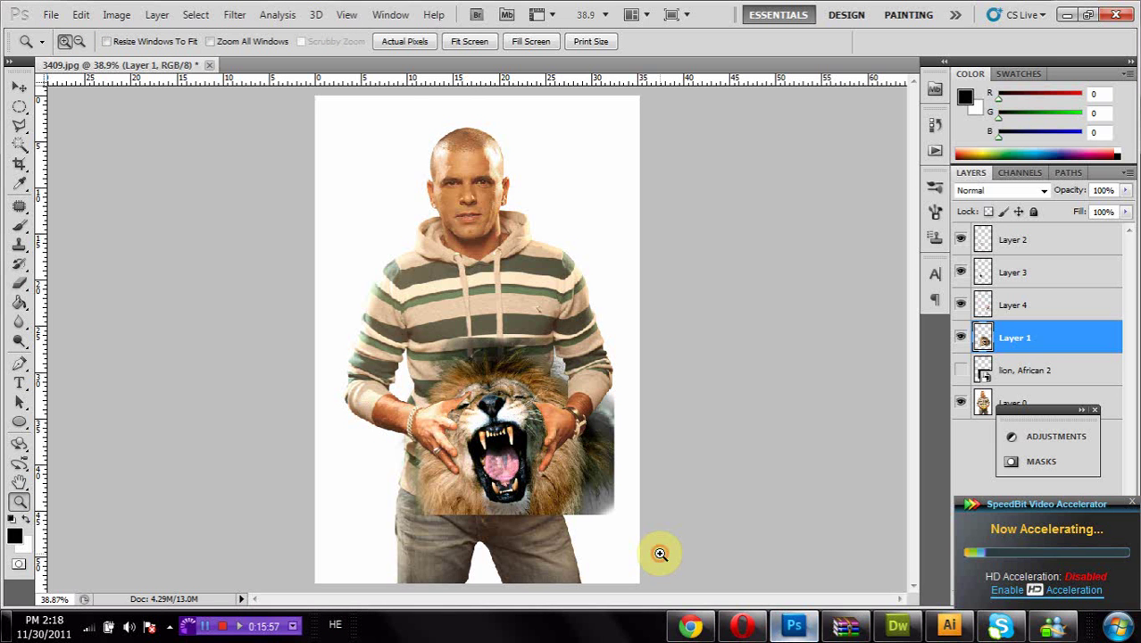
left_click(561, 397)
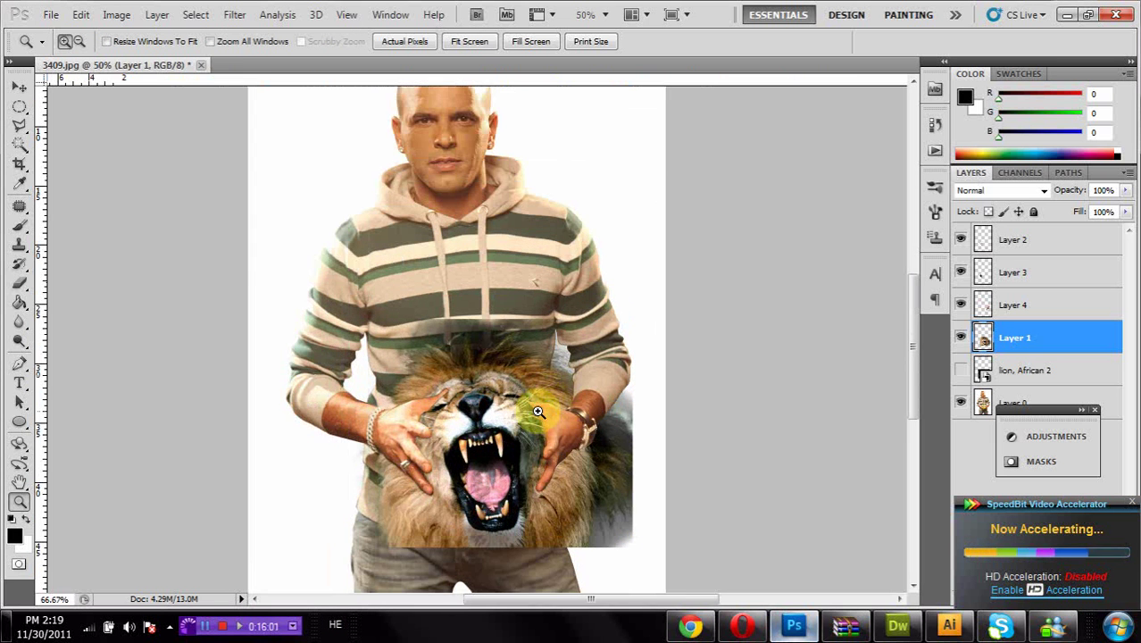
left_click(539, 411)
left_click(539, 411)
left_click(538, 411)
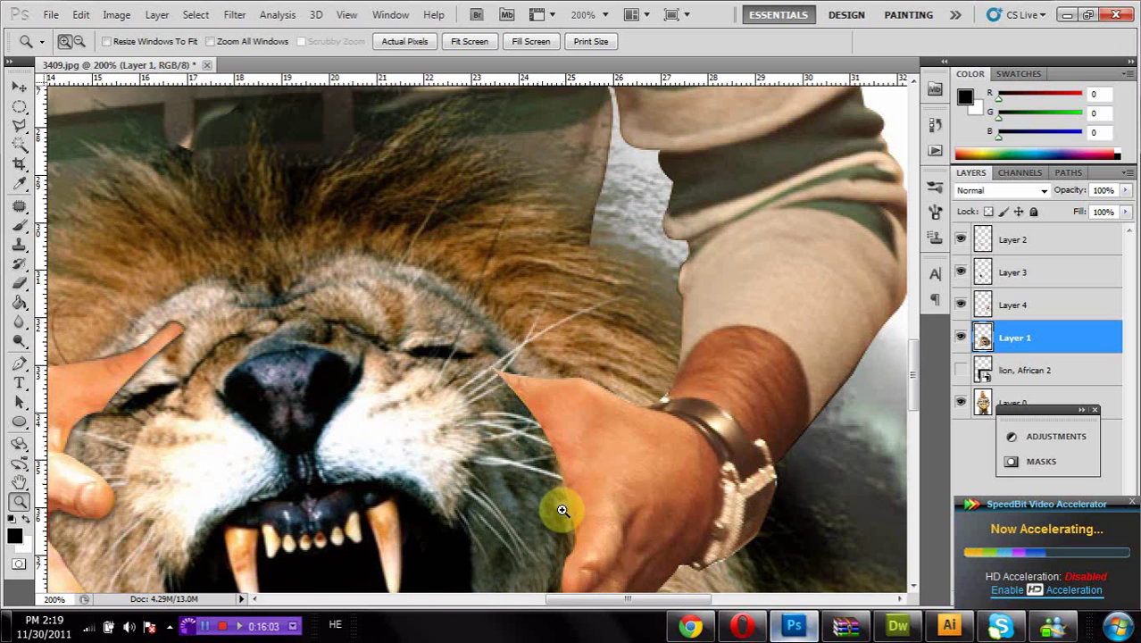
left_click_drag(533, 512, 356, 430)
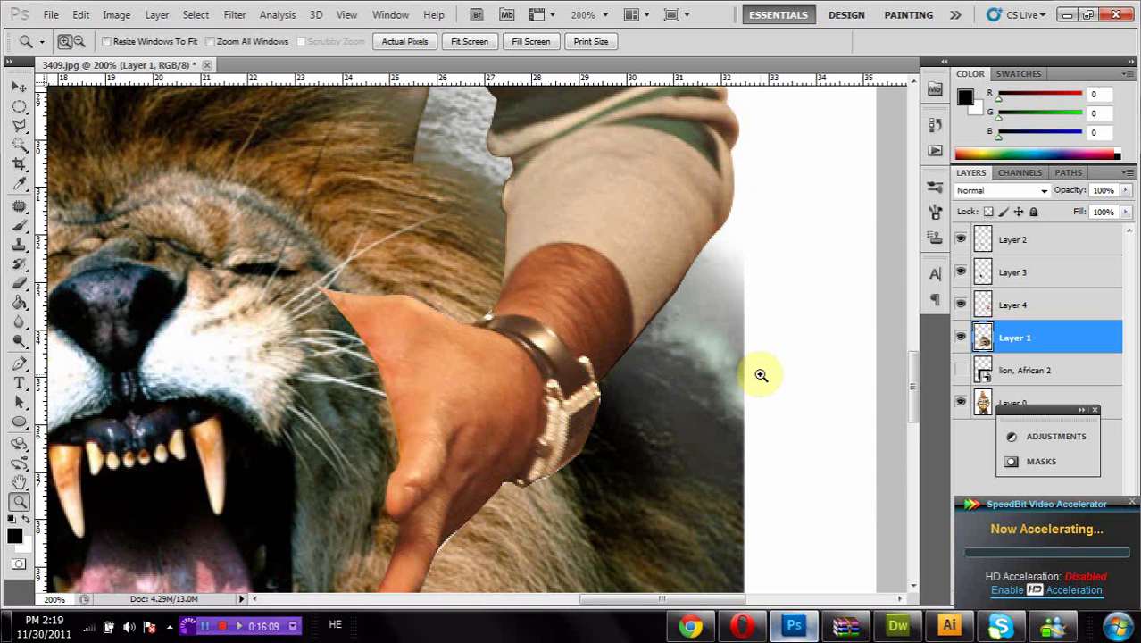
left_click(1012, 309)
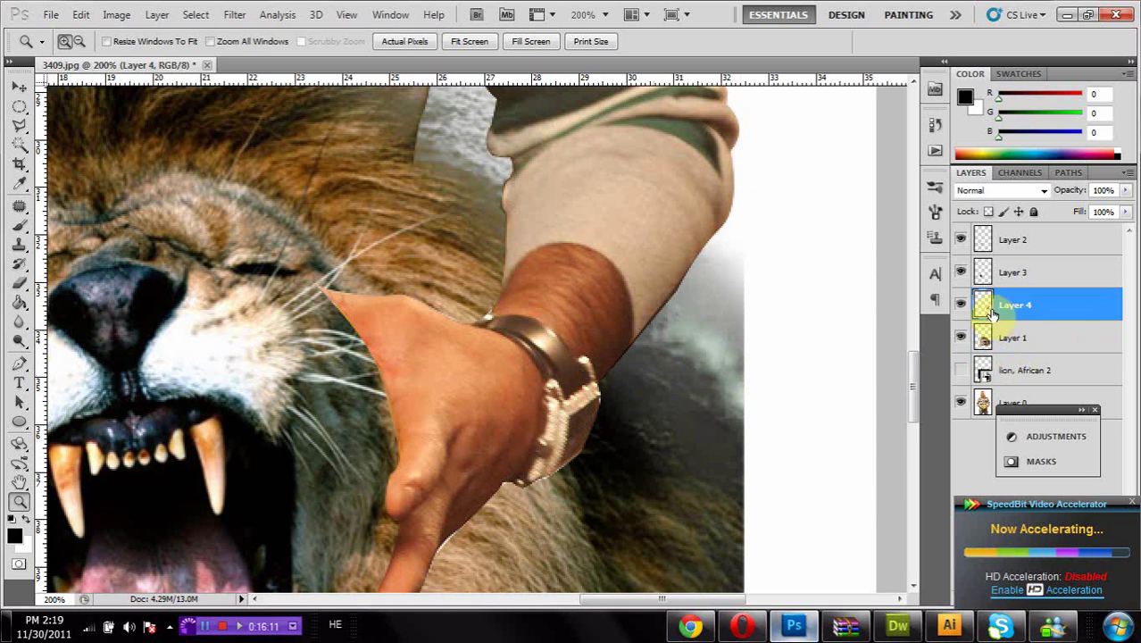
key("alt")
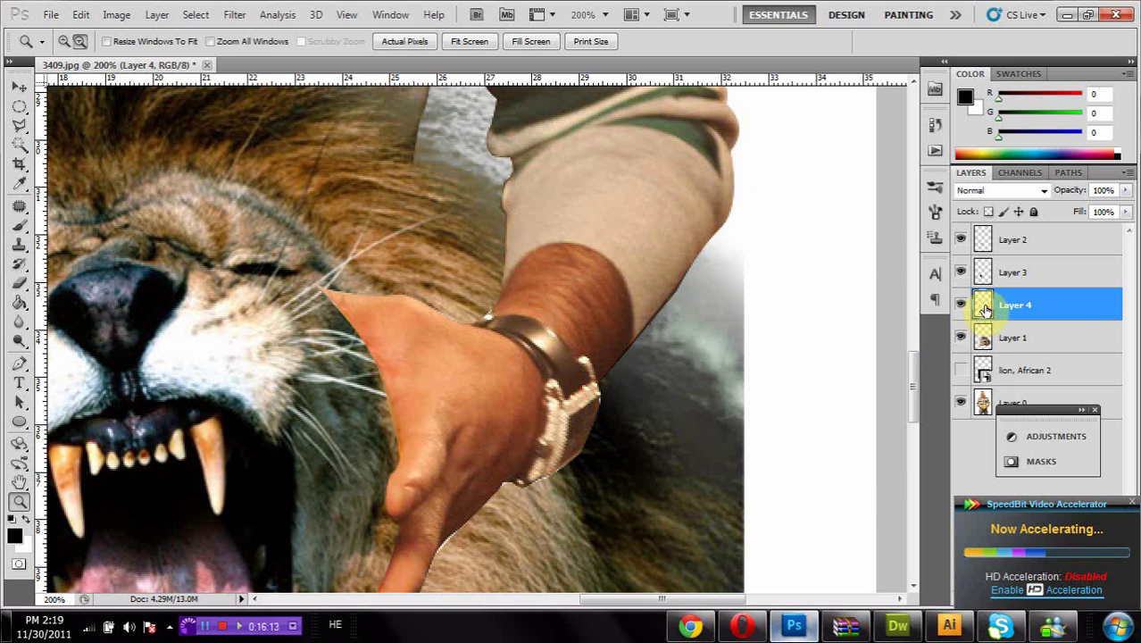
left_click(983, 307, "ctrl")
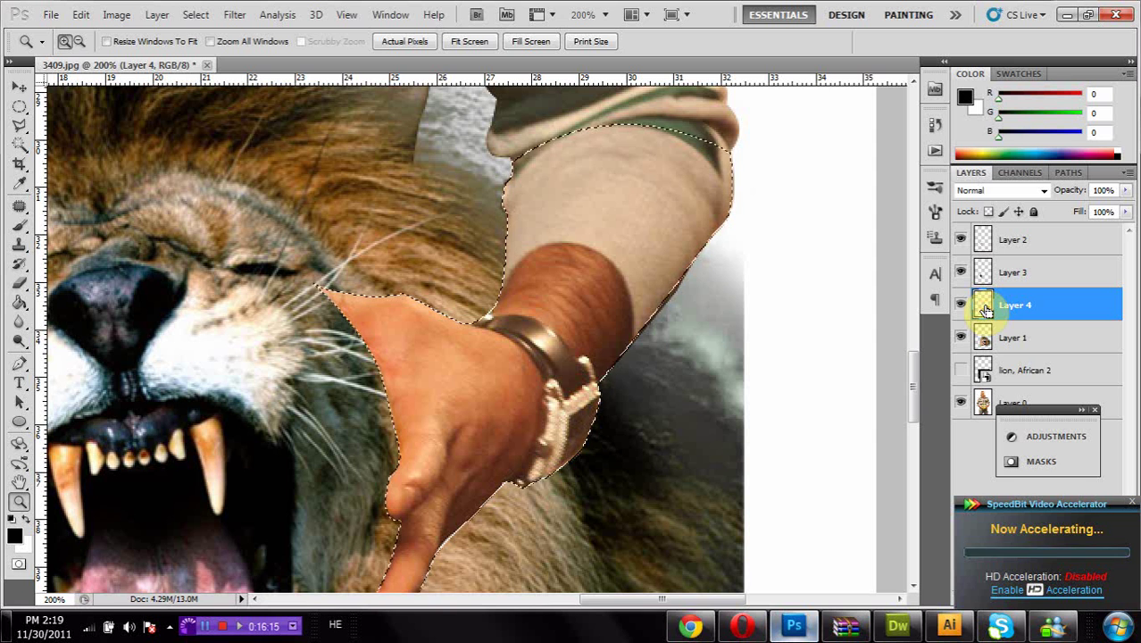
Step: Fill the hand selection with black on a new layer directly above Layer 1, and deselect it
left_click(1039, 348)
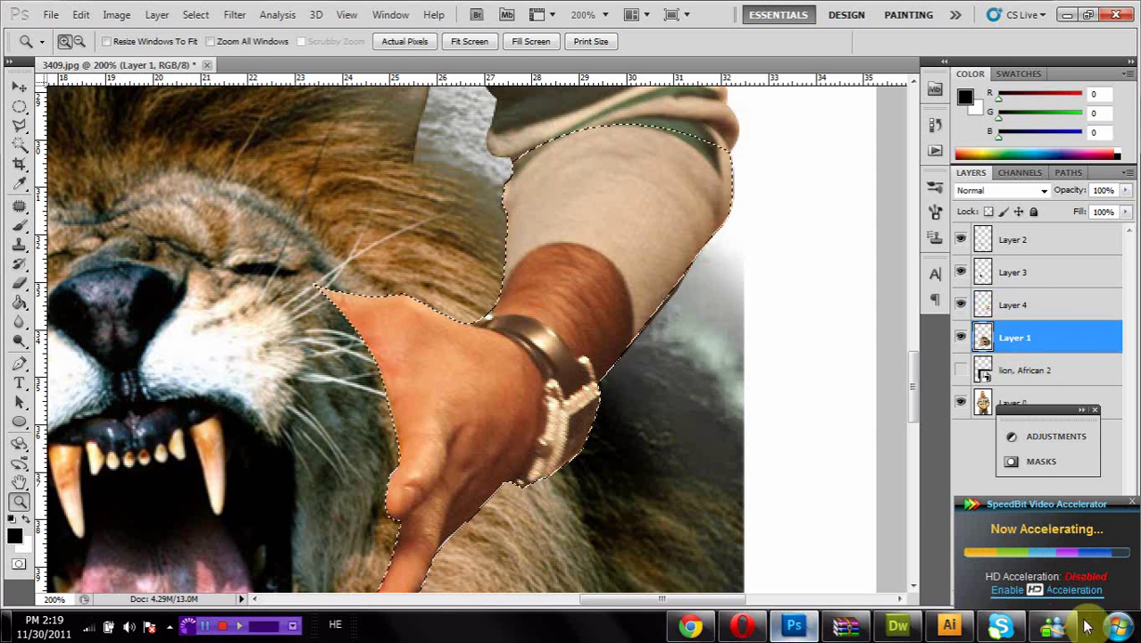
left_click_drag(1079, 507, 930, 509)
key("ctrl+d")
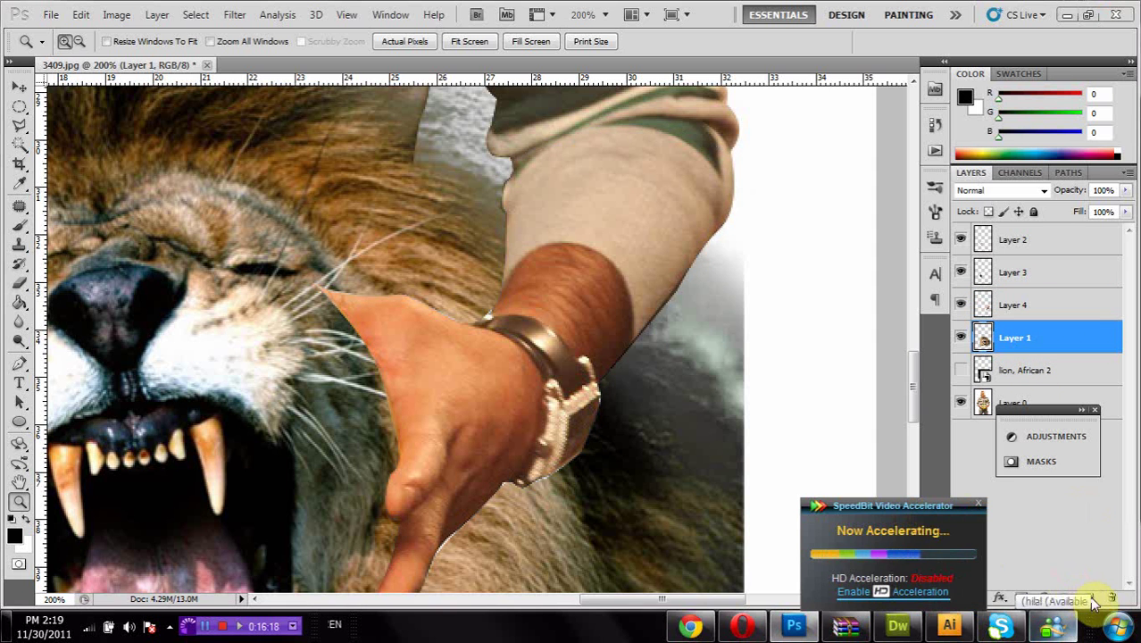
key("ctrl+shift+d")
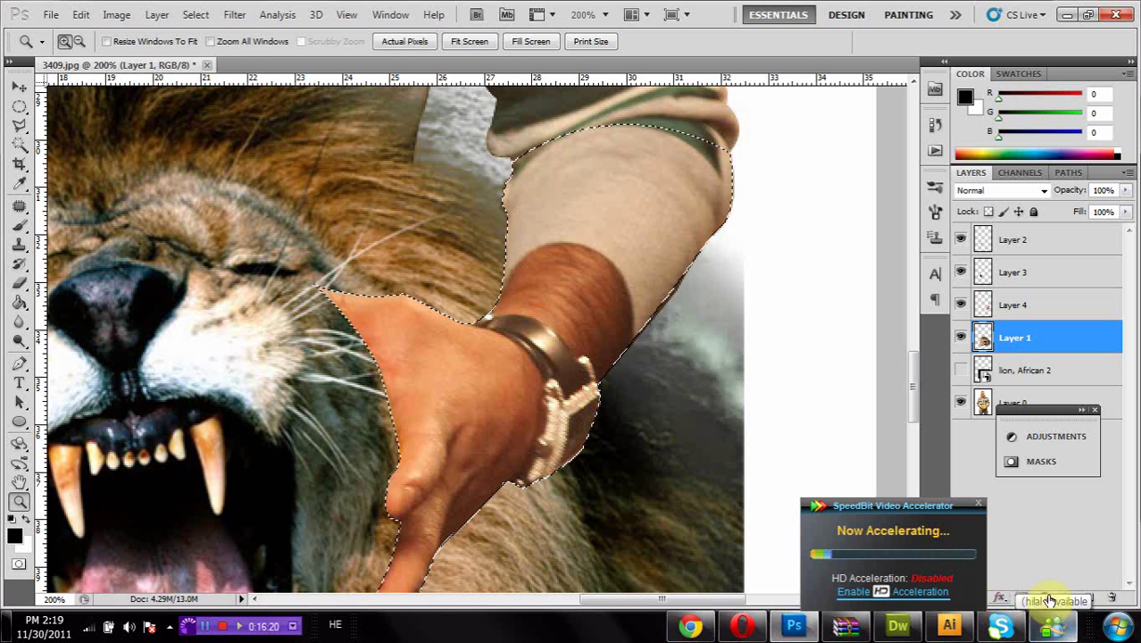
left_click(1089, 596)
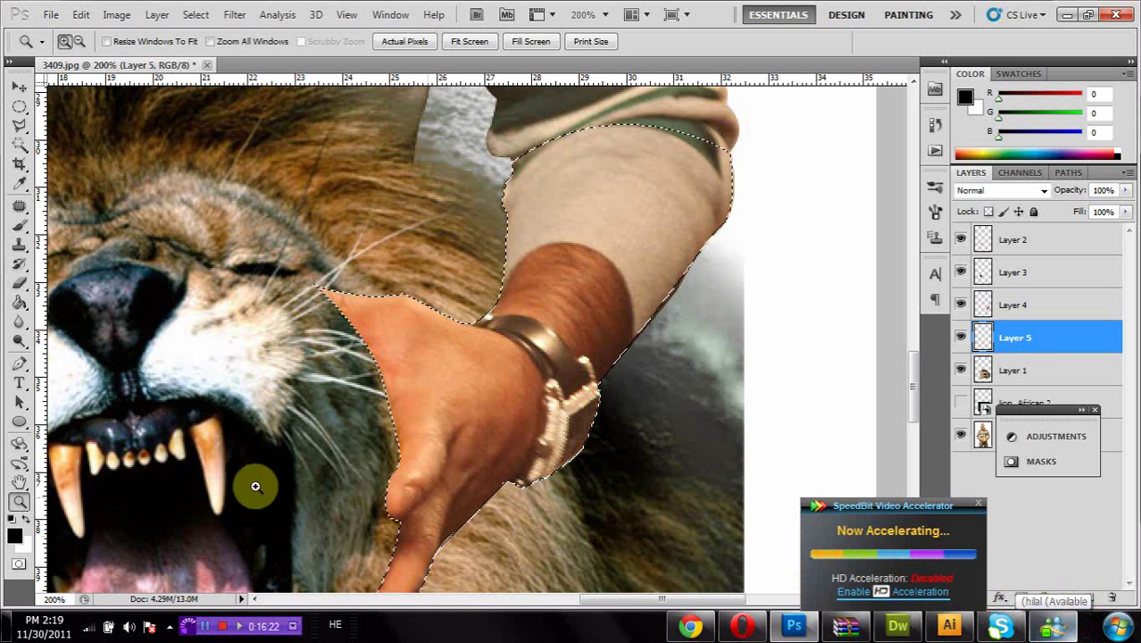
left_click(19, 301)
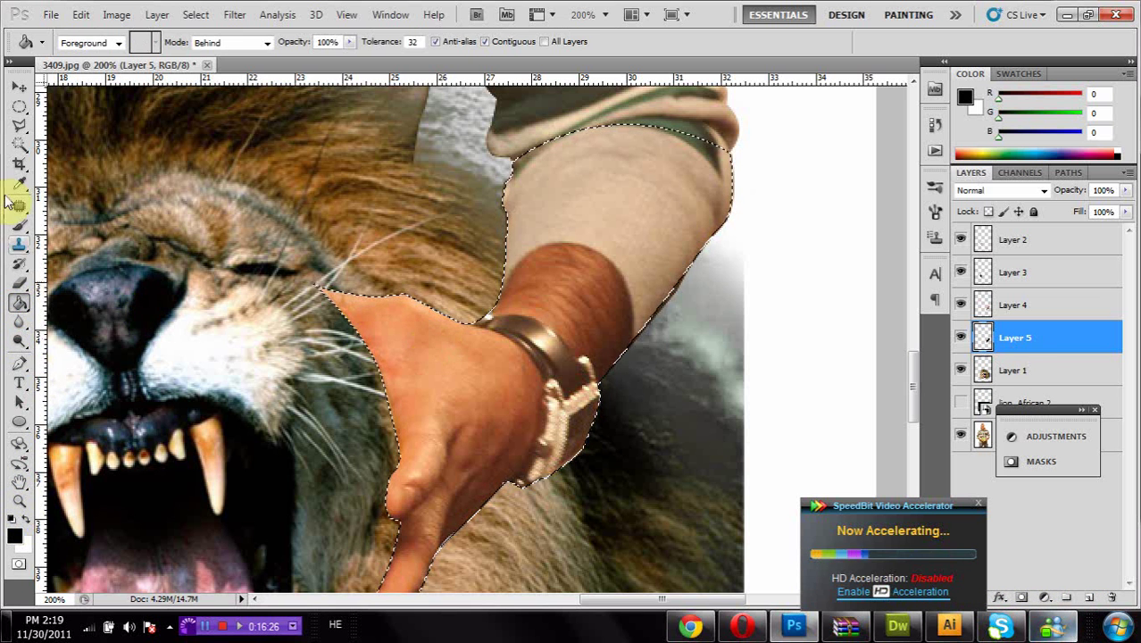
left_click(17, 109)
right_click(140, 146)
left_click(174, 155)
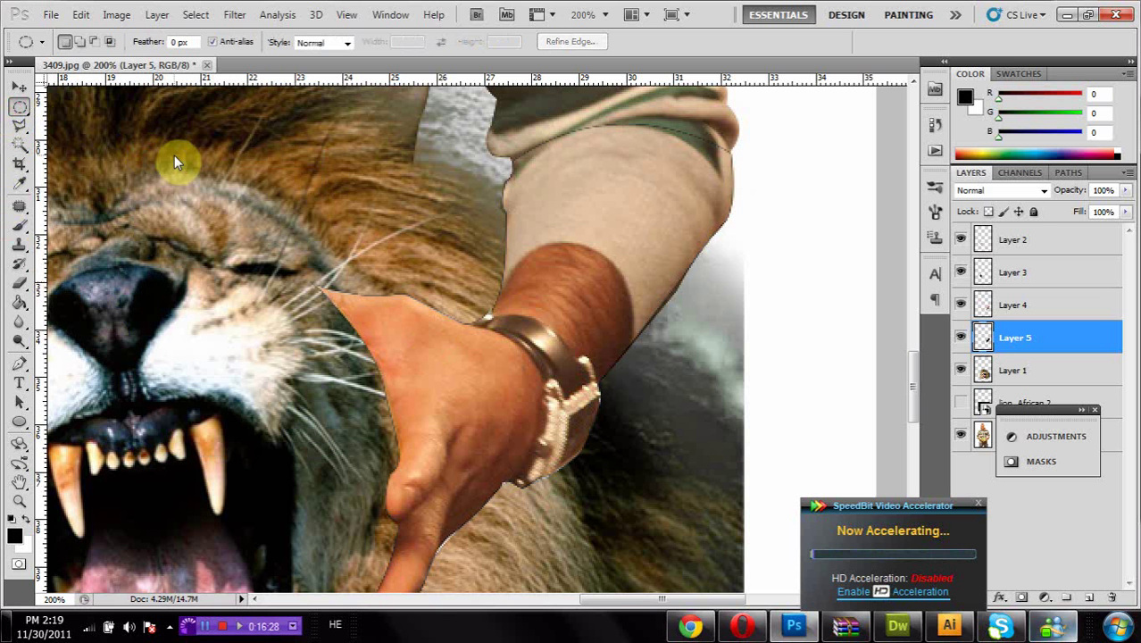
Step: Apply a Box Blur with a 3-pixel radius to the black hand shape on Layer 5
left_click(234, 15)
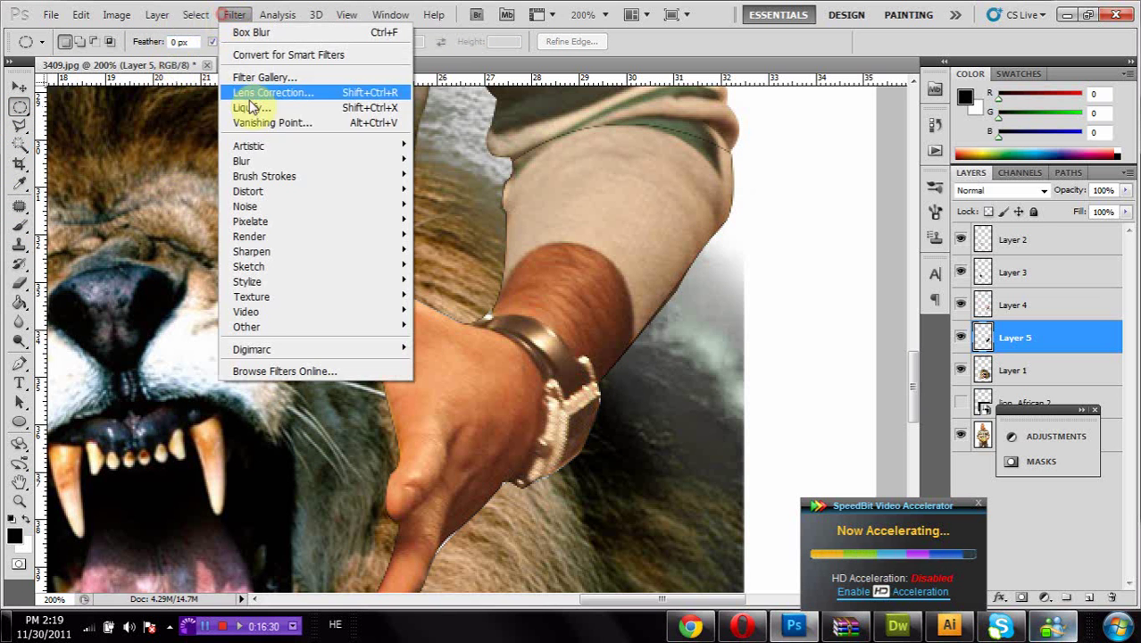
mouse_move(271, 163)
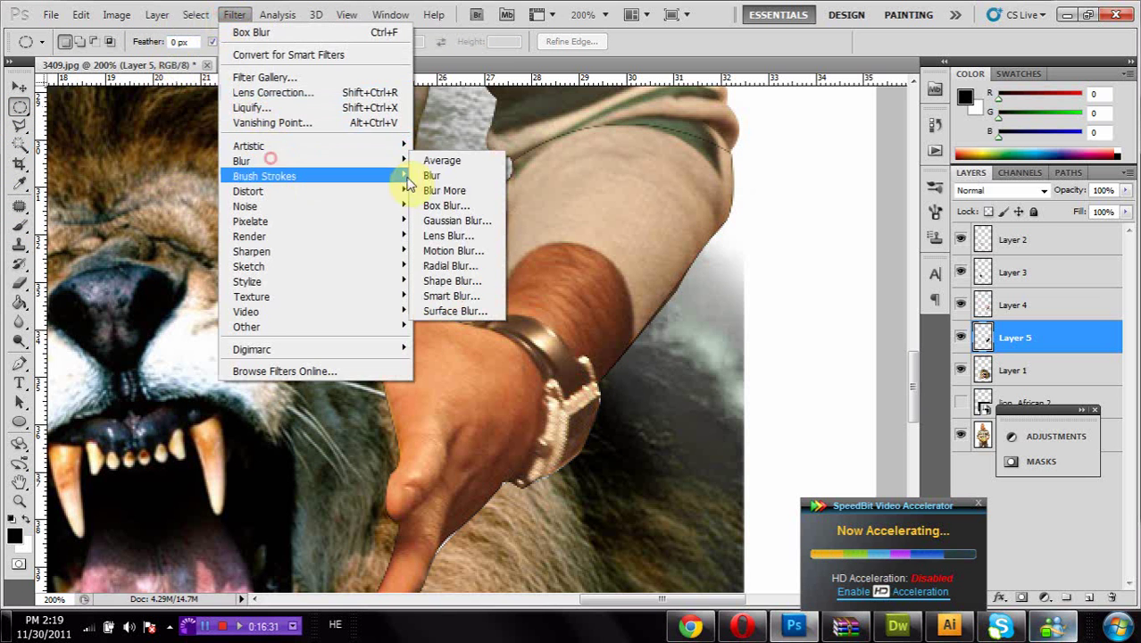
left_click(447, 206)
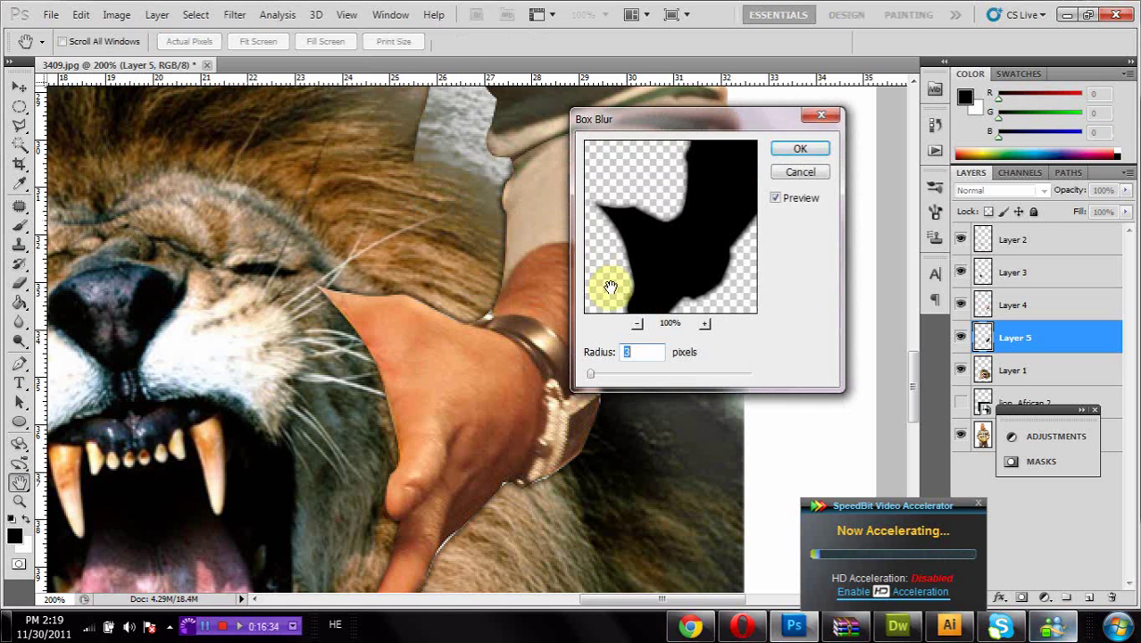
left_click(799, 150)
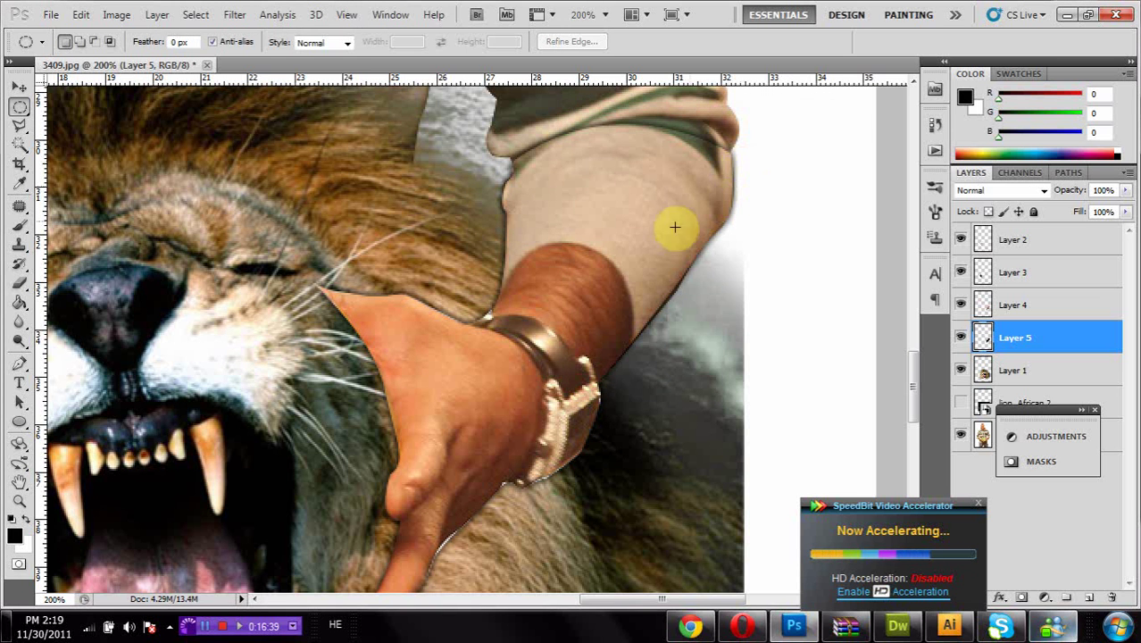
Step: Choose the Eraser tool and reduce the hand shadow on Layer 5 to 68% opacity
left_click(20, 305)
left_click(19, 284)
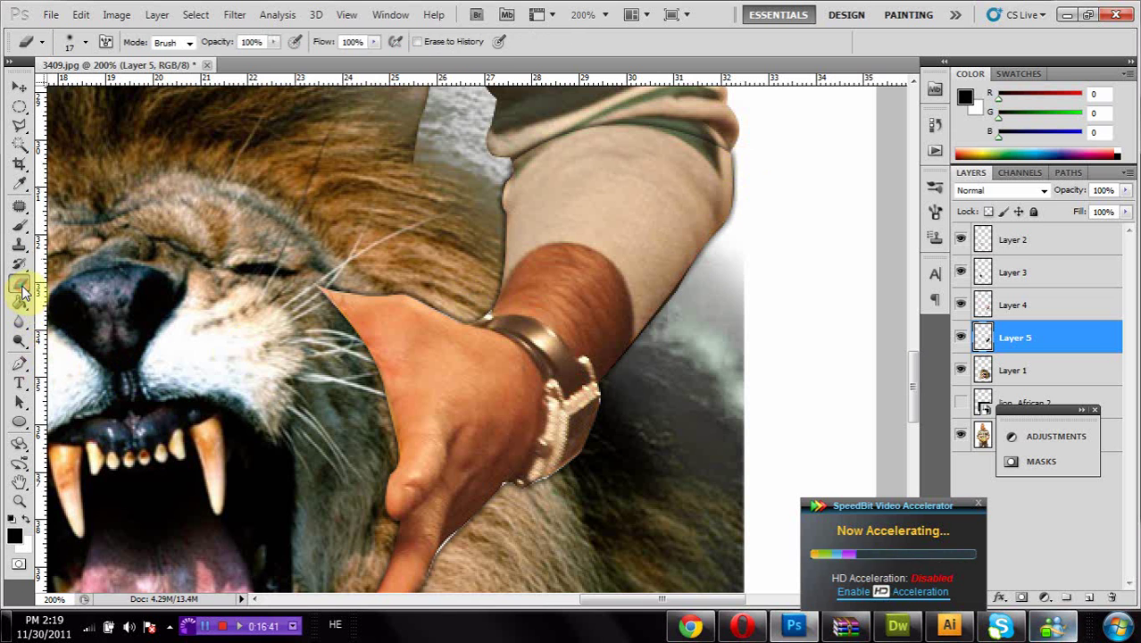
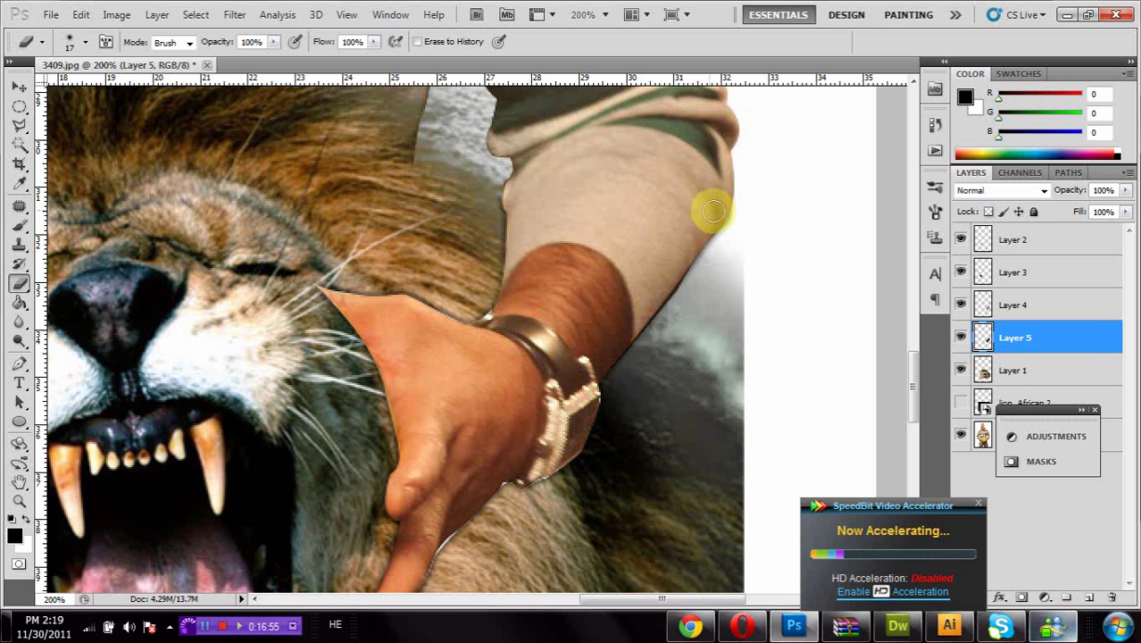
scroll(555, 427, "down", 3)
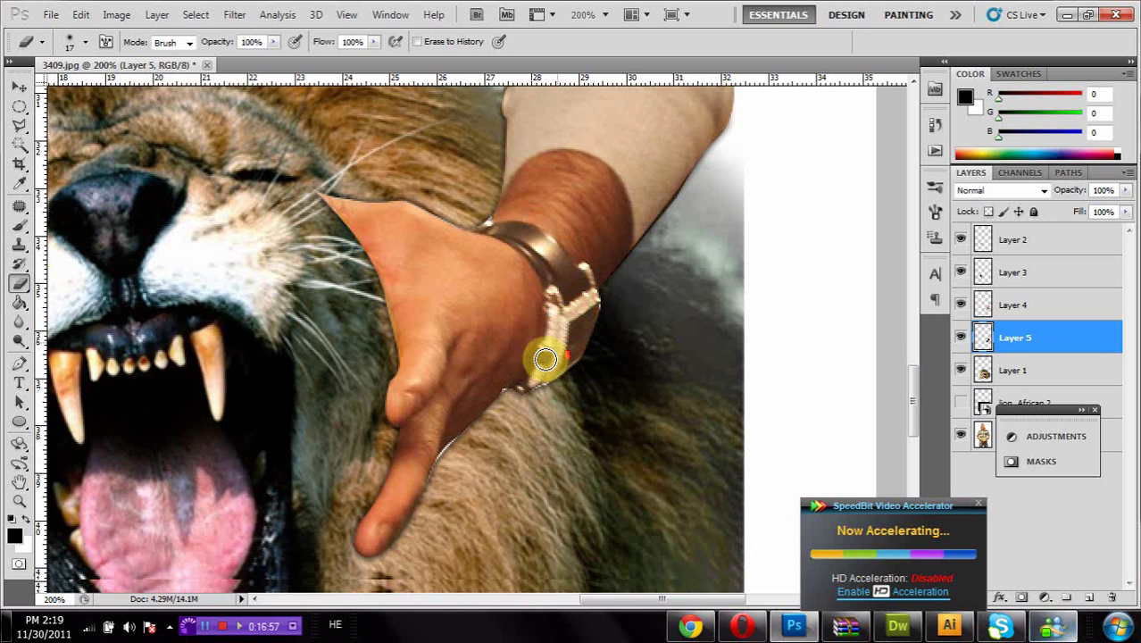
scroll(546, 359, "down", 1)
left_click(1124, 192)
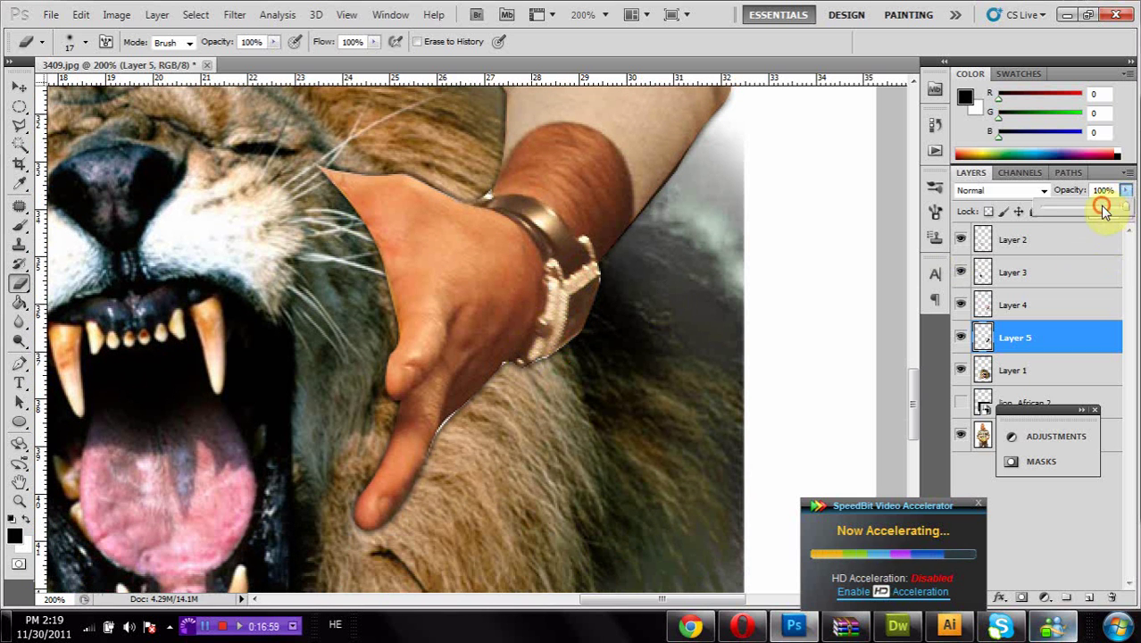
left_click(1105, 209)
left_click_drag(1098, 206, 1100, 207)
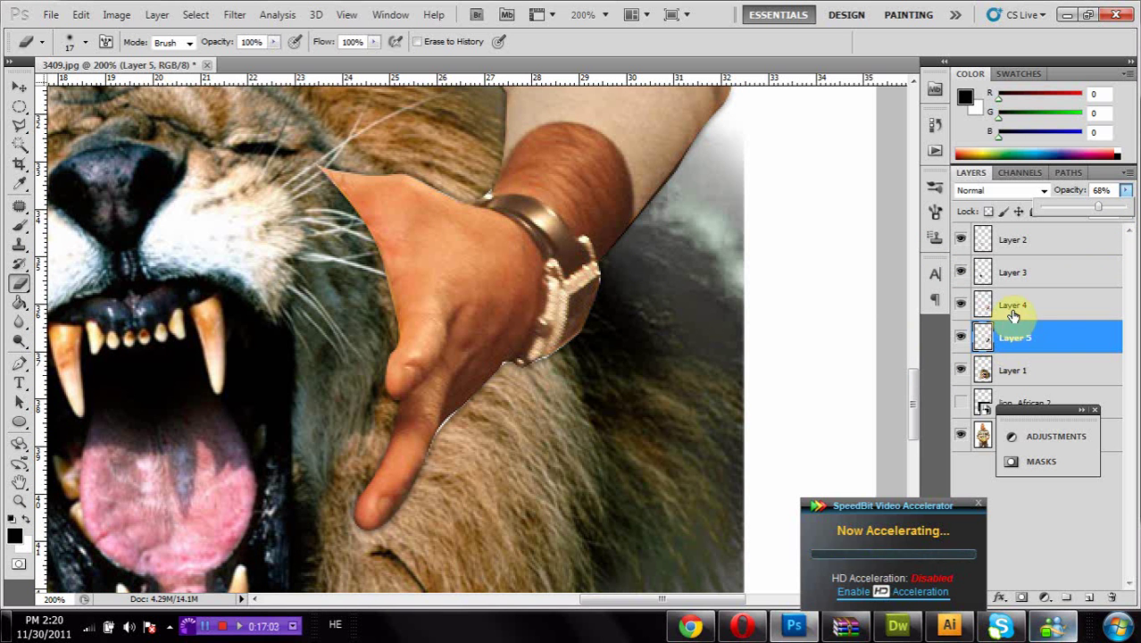
Step: Erase the shadow on Layer 5 along the outer edge of the sleeve and forearm down to the watch
scroll(631, 347, "up", 3)
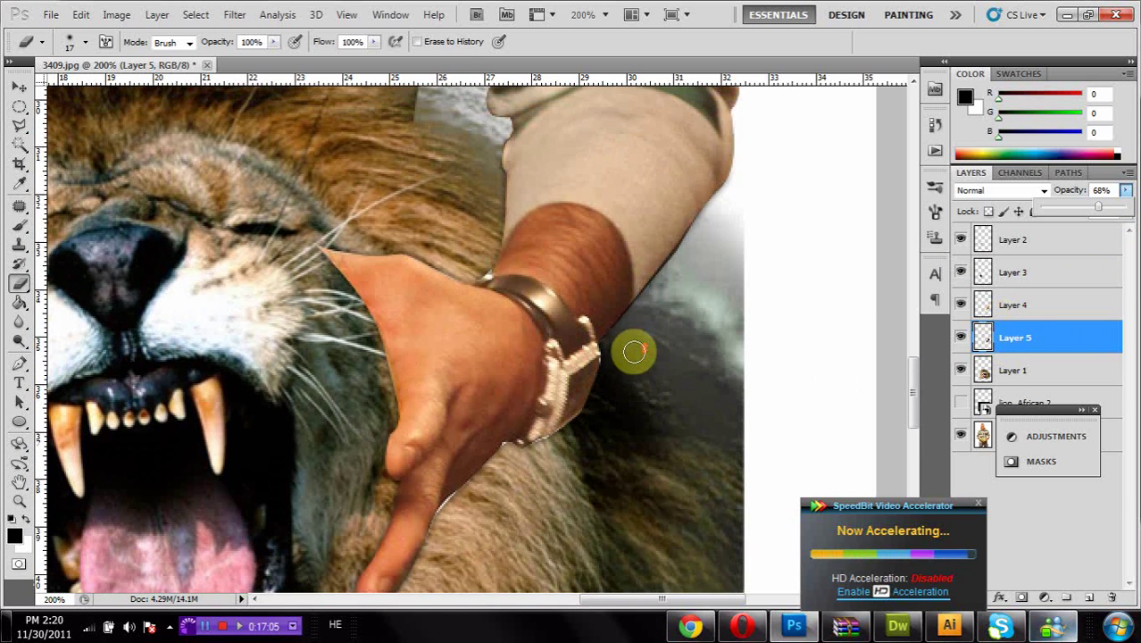
scroll(536, 402, "up", 2)
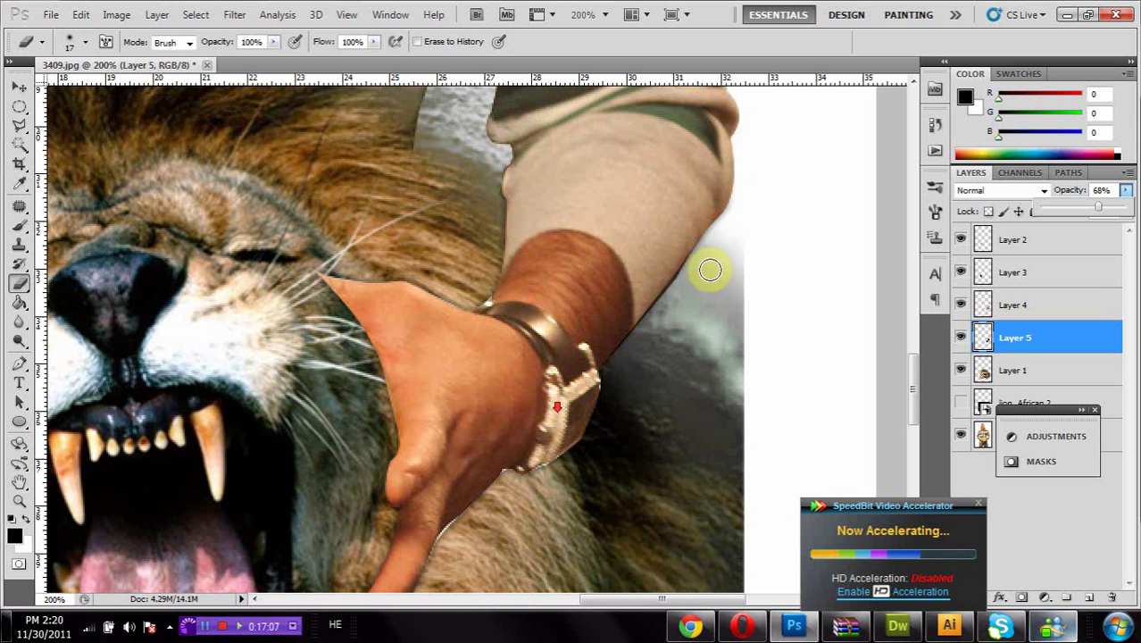
mouse_move(715, 255)
left_mouse_down()
mouse_move(682, 295)
mouse_move(687, 262)
mouse_move(638, 338)
left_mouse_up()
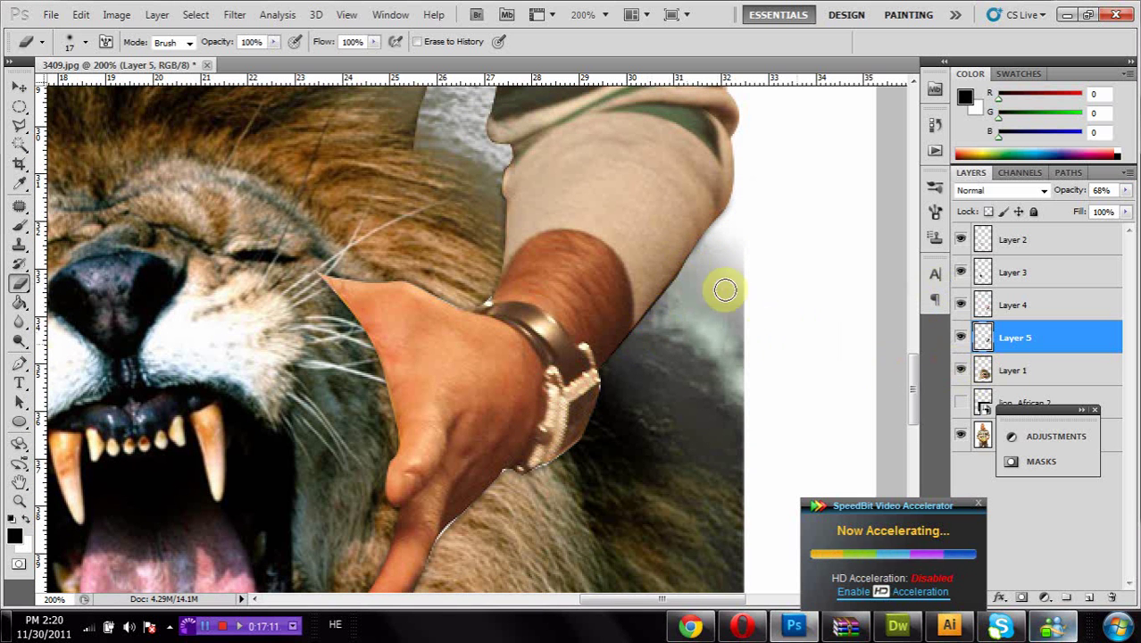
left_click_drag(698, 252, 614, 358)
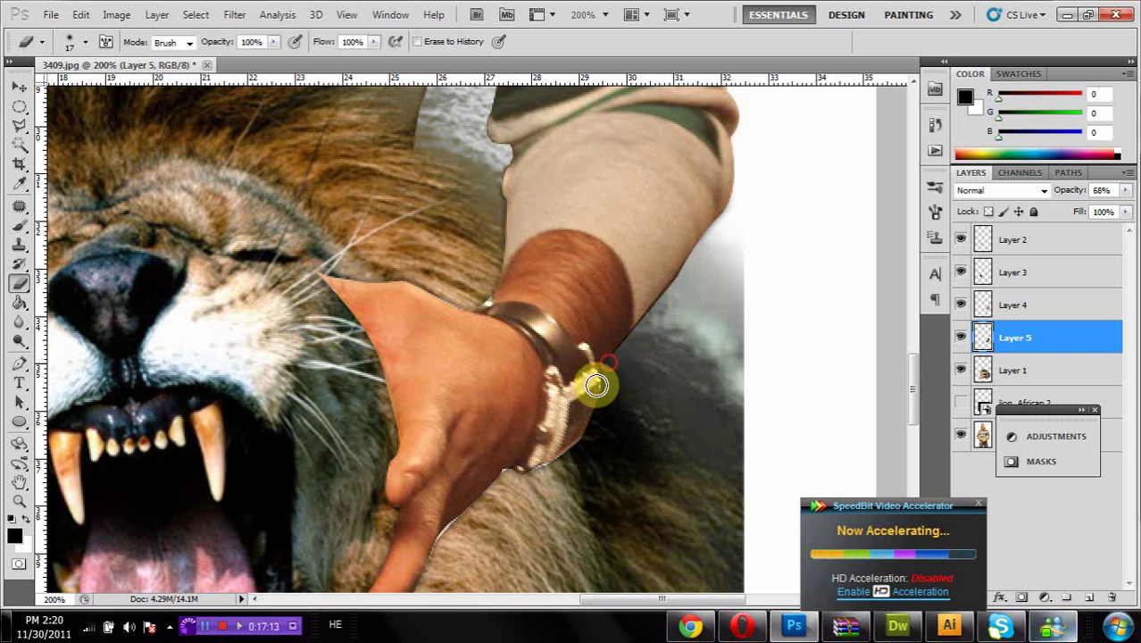
Step: Erase the white fringe on Layer 4 along the outer edge of the pointing finger with a soft 5-pixel eraser
left_click(19, 500)
left_click_drag(352, 399, 609, 569)
left_click(1011, 304)
scroll(525, 377, "down", 6)
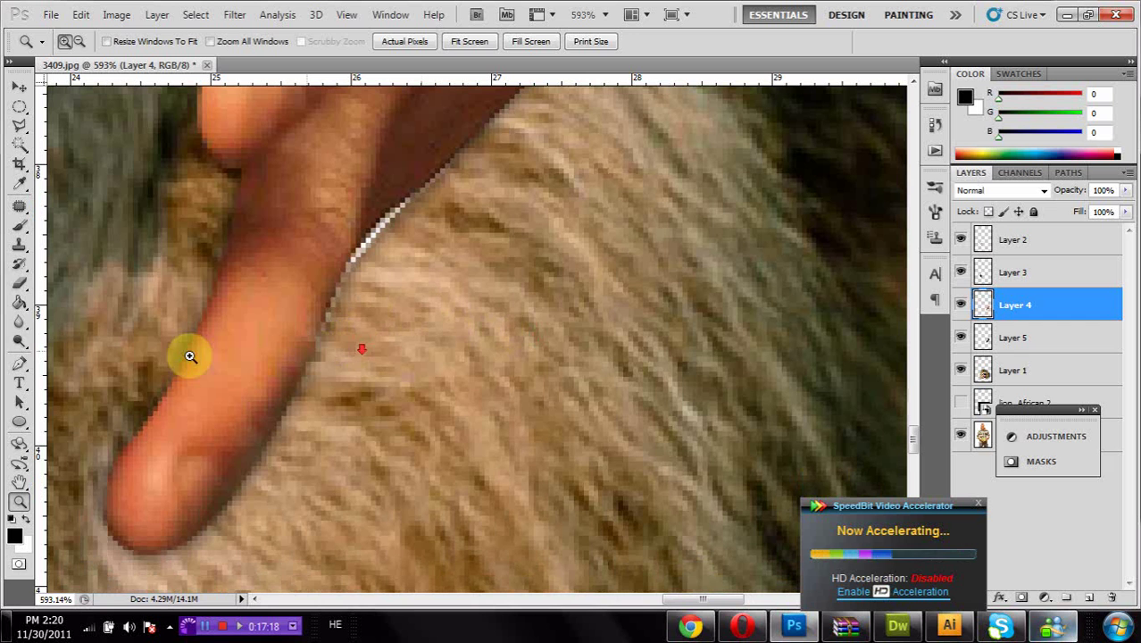
left_click(18, 284)
right_click(479, 265)
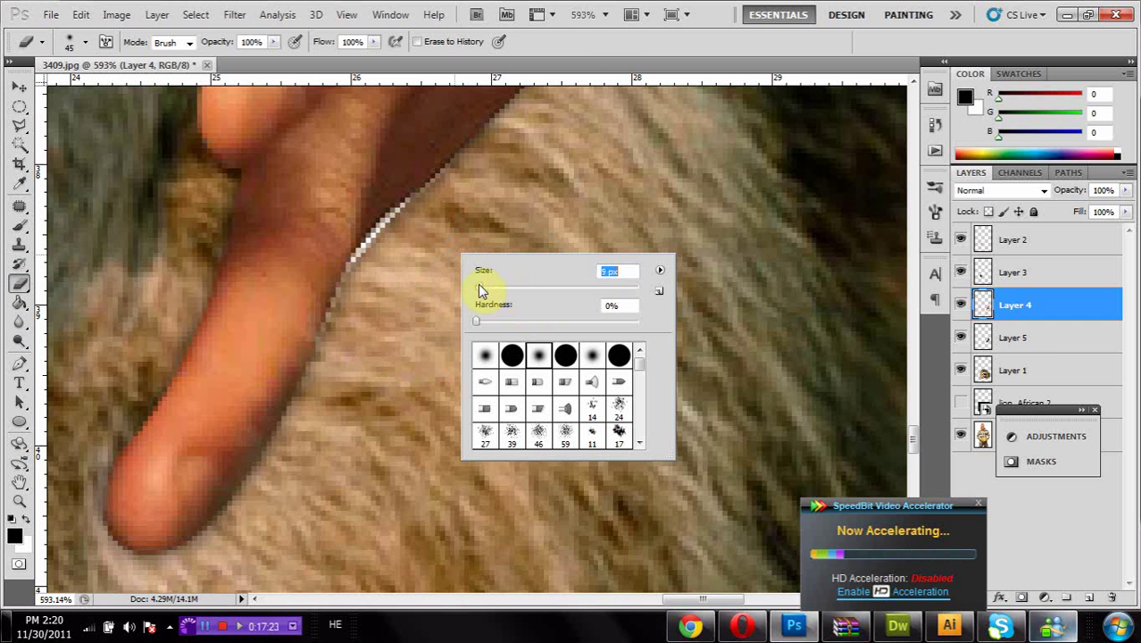
left_click(378, 266)
mouse_move(380, 234)
left_mouse_down()
mouse_move(416, 203)
mouse_move(354, 272)
mouse_move(362, 250)
mouse_move(369, 240)
mouse_move(325, 340)
mouse_move(412, 233)
mouse_move(424, 193)
mouse_move(482, 158)
left_mouse_up()
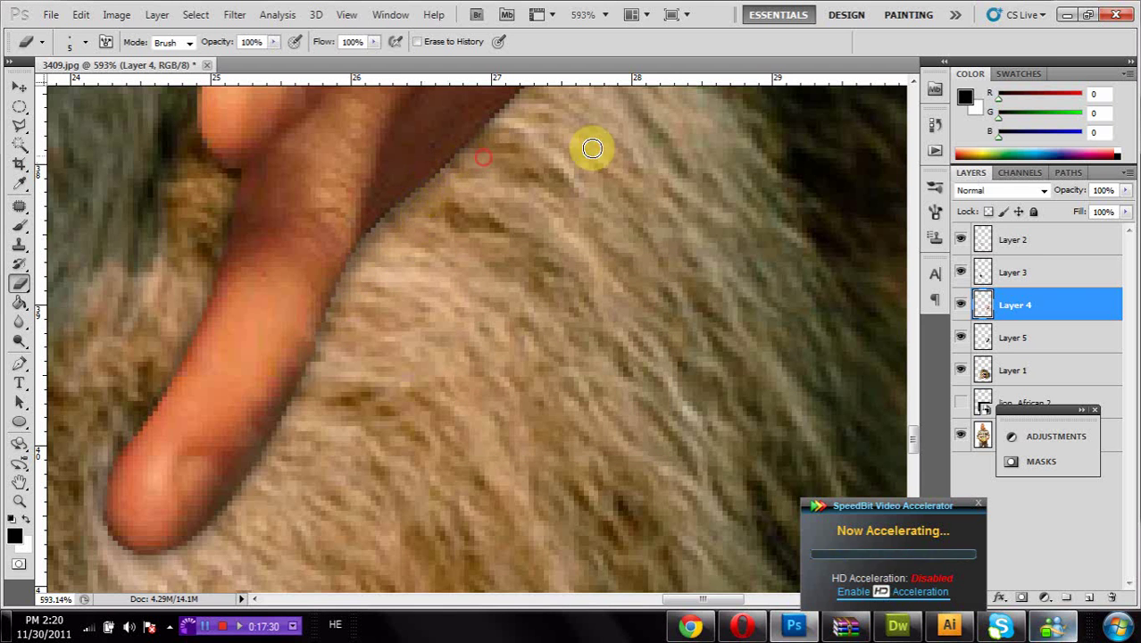
Step: Erase the light fringe on Layer 4 beneath the watch, and touch up the outer edge of the sleeve
left_click_drag(610, 143, 420, 507)
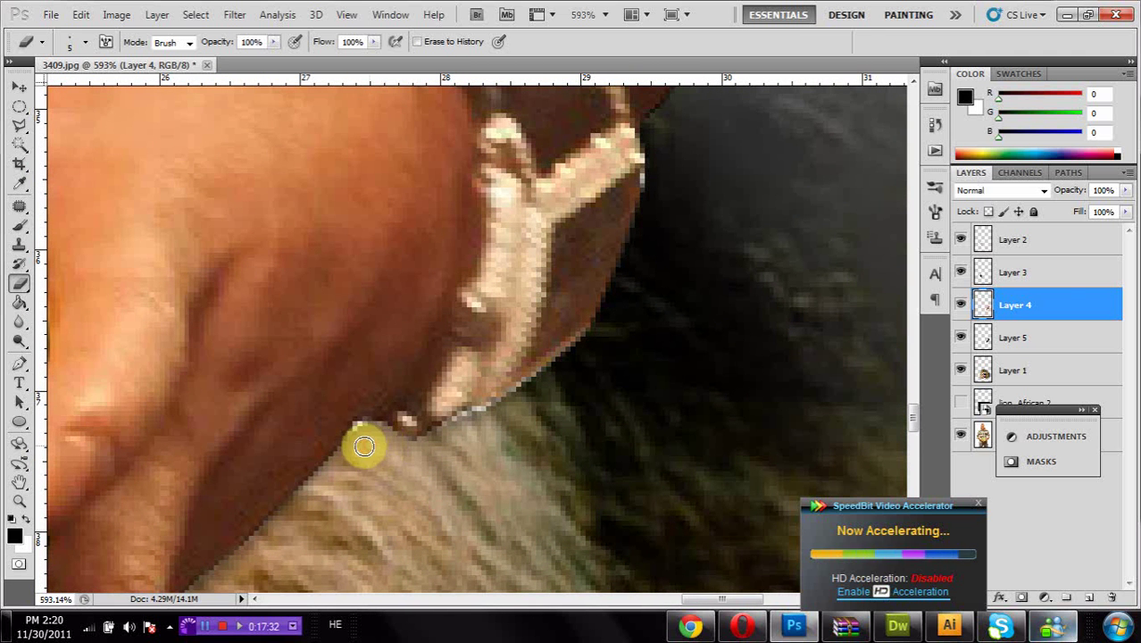
mouse_move(366, 431)
left_mouse_down()
mouse_move(416, 438)
mouse_move(500, 416)
mouse_move(465, 420)
left_mouse_up()
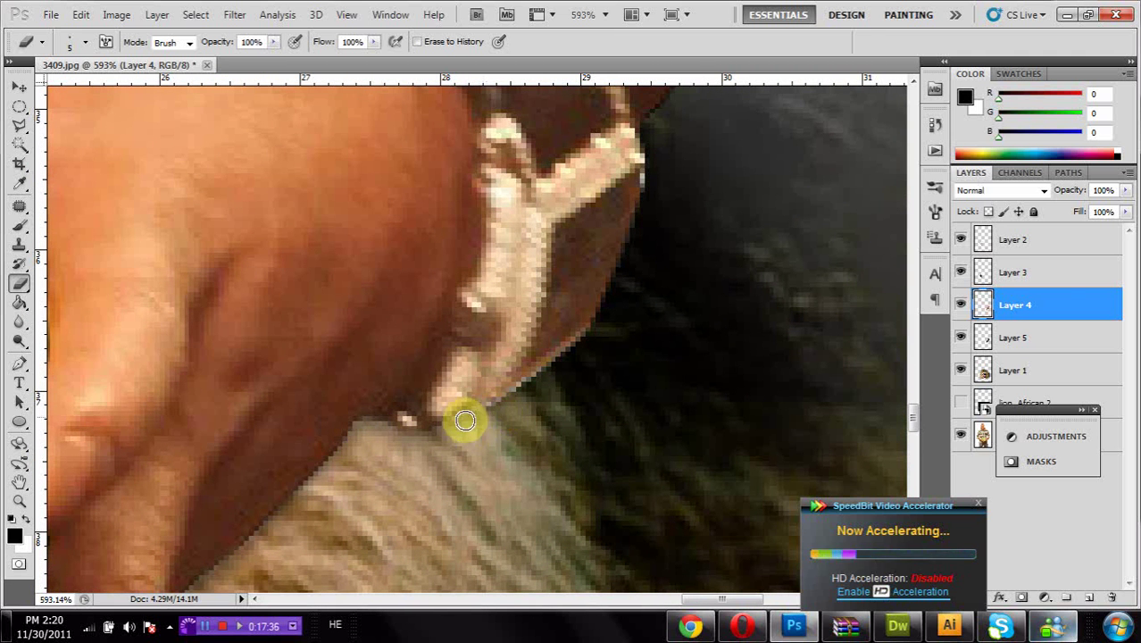
left_click_drag(631, 286, 420, 570)
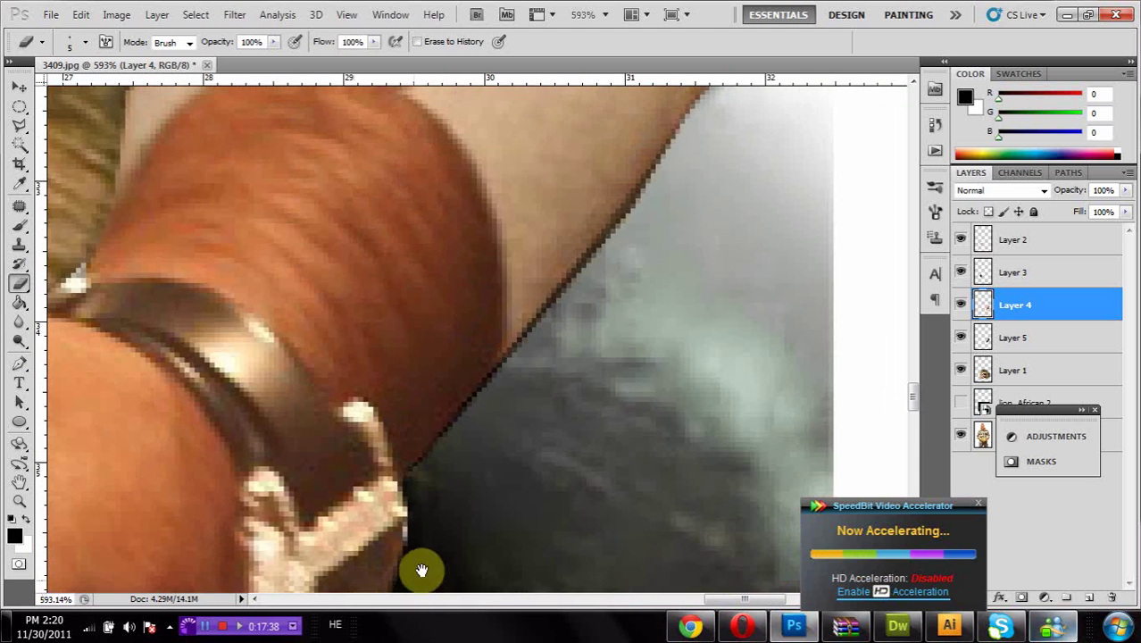
mouse_move(510, 376)
left_mouse_down()
mouse_move(489, 446)
mouse_move(438, 472)
left_mouse_up()
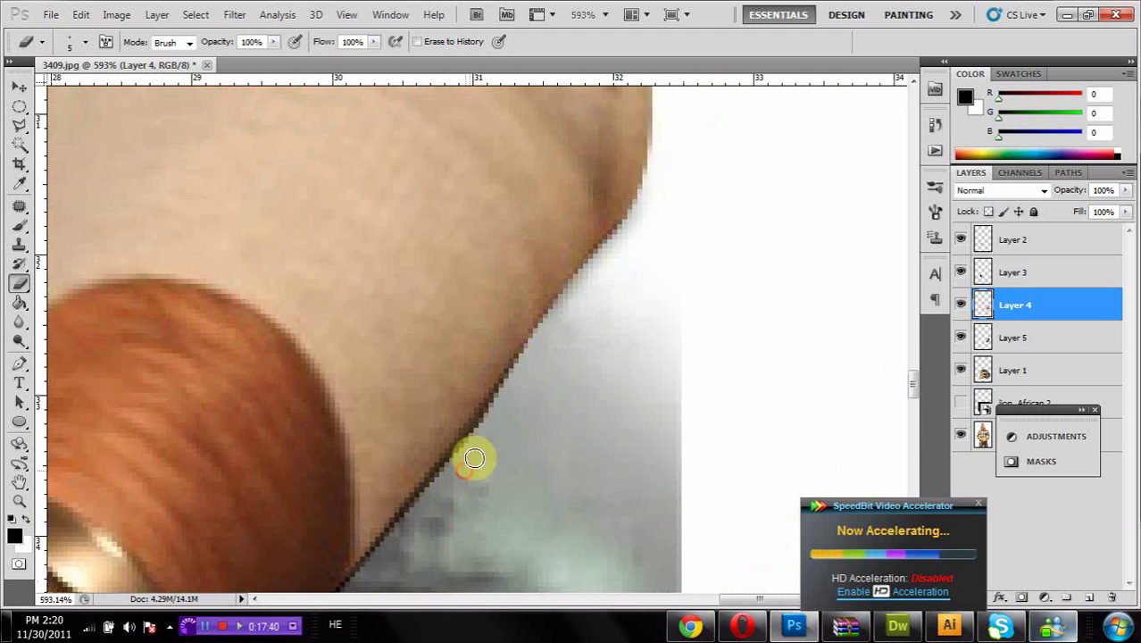
left_click(489, 406)
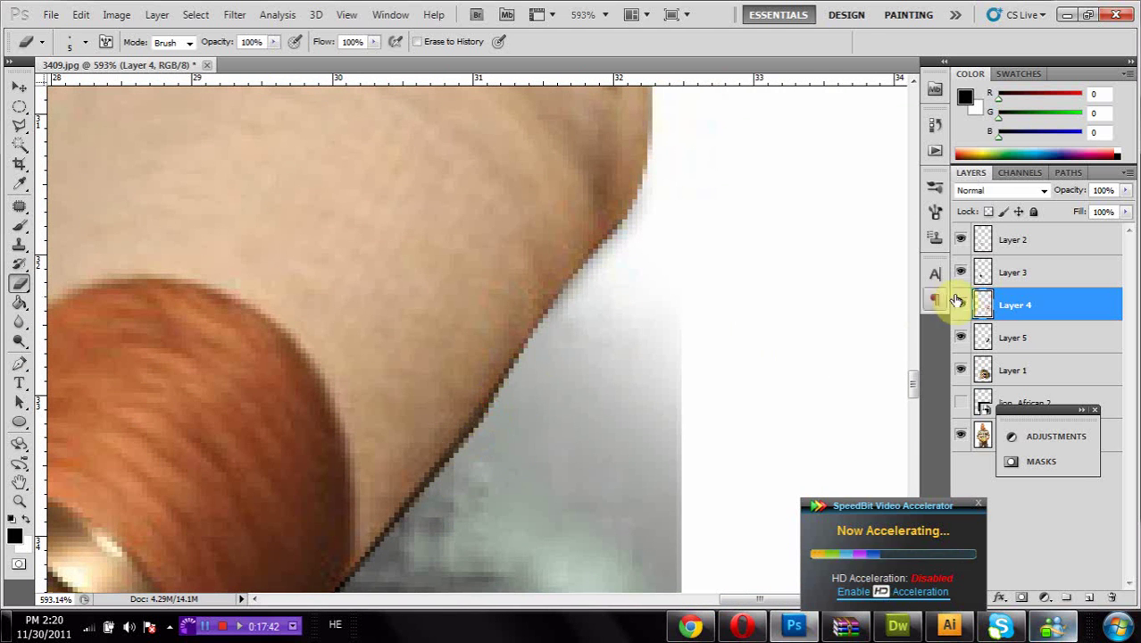
Step: Erase the dark shadow line on Layer 5 along the outer edge of the sleeve
left_click(1011, 247)
left_click(1016, 336)
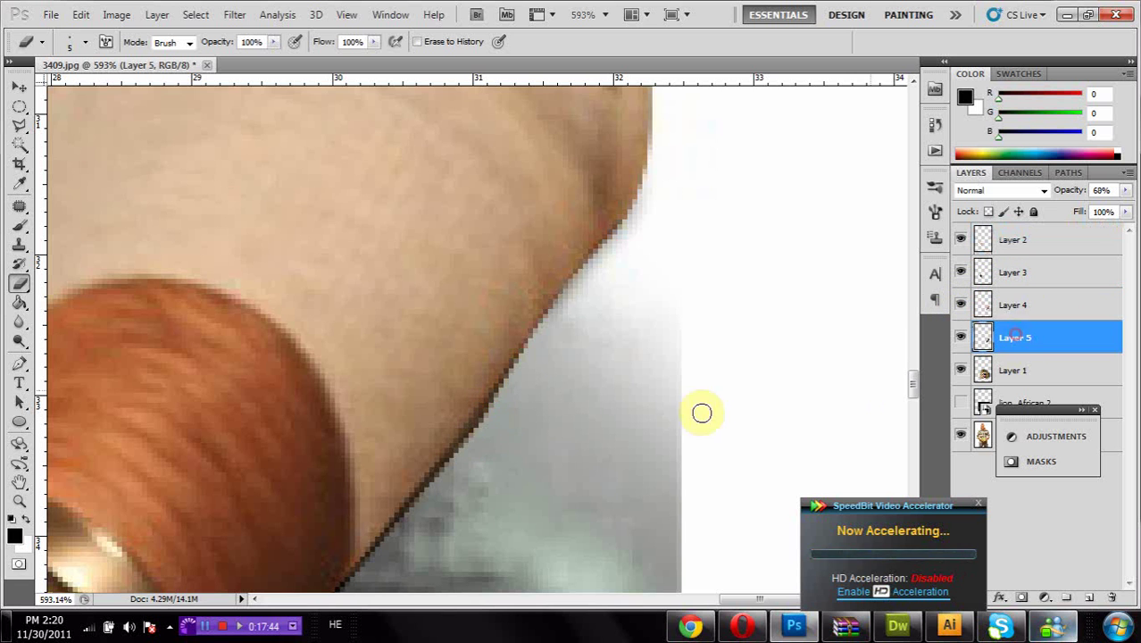
left_click_drag(474, 457, 503, 404)
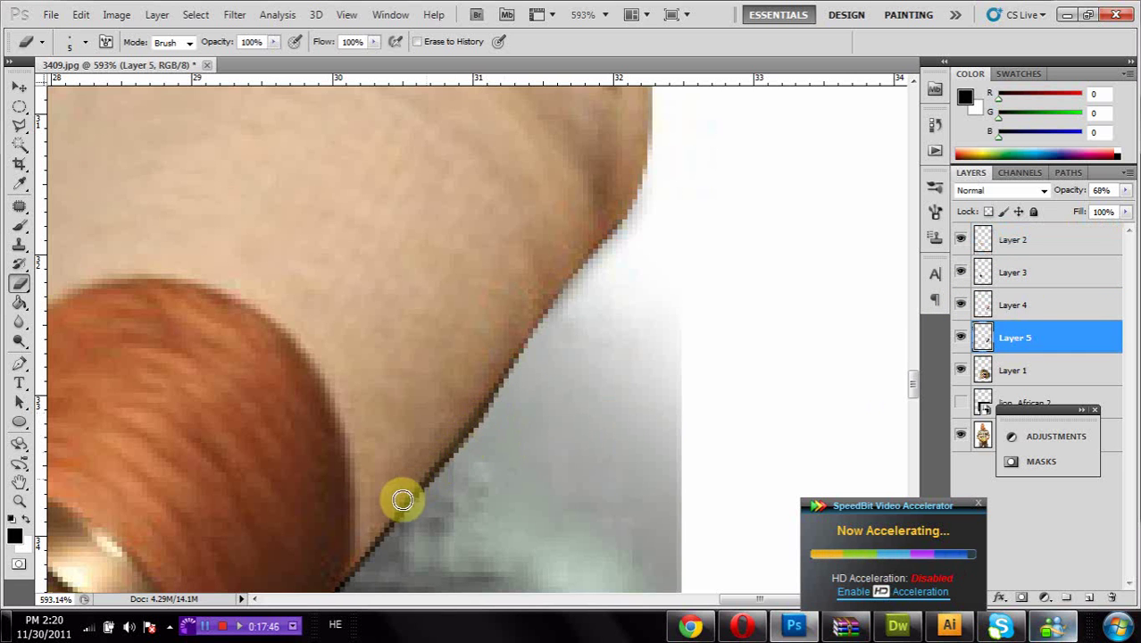
Step: Delete the part of the lion on Layer 1 that sticks out beyond the watch using a rectangular selection, and deselect it
double_click(19, 483)
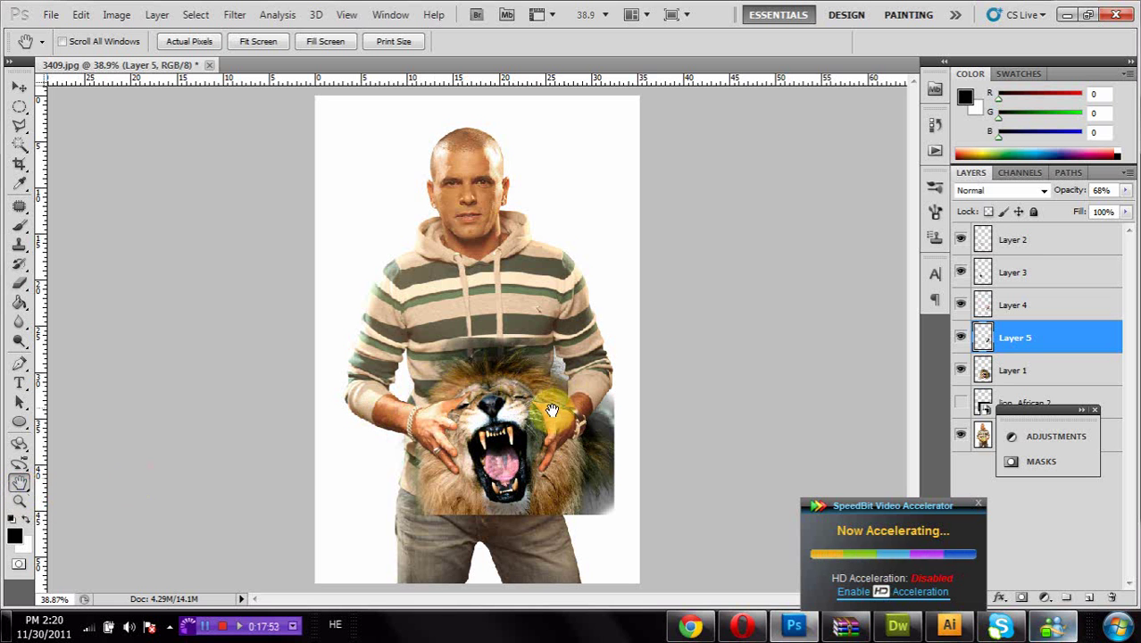
left_click(19, 107)
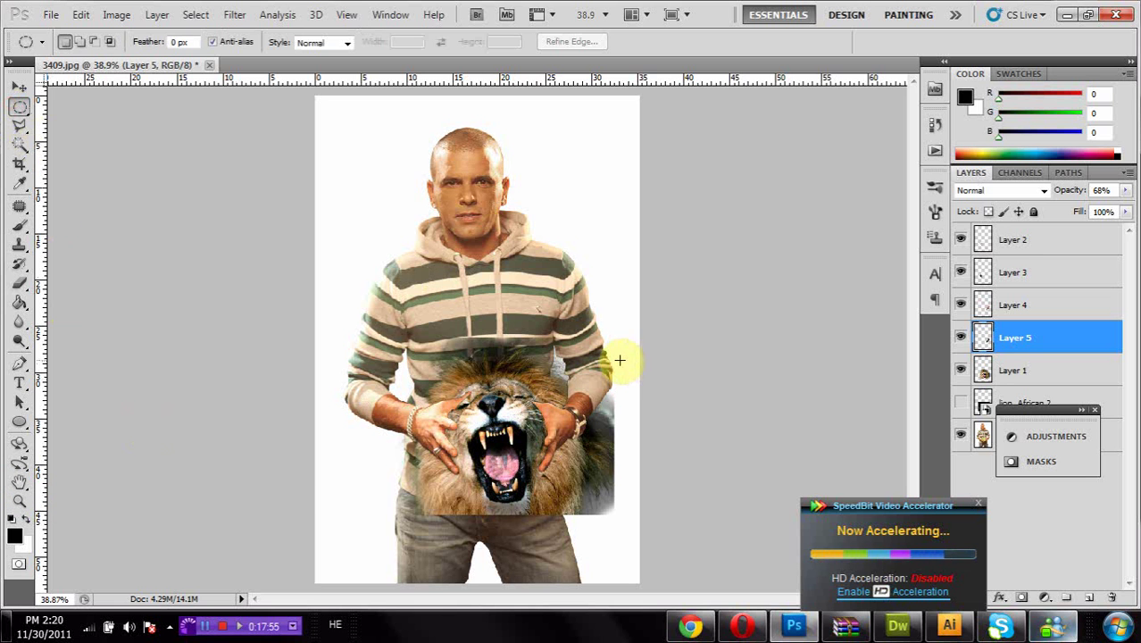
left_click_drag(19, 107, 54, 97)
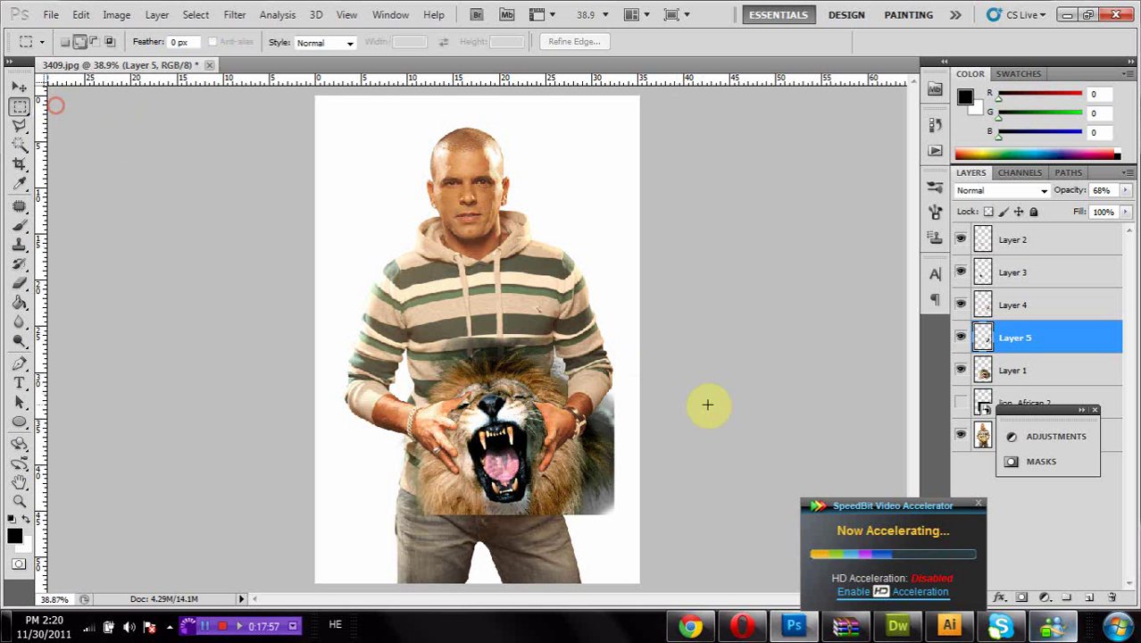
left_click_drag(640, 367, 585, 536)
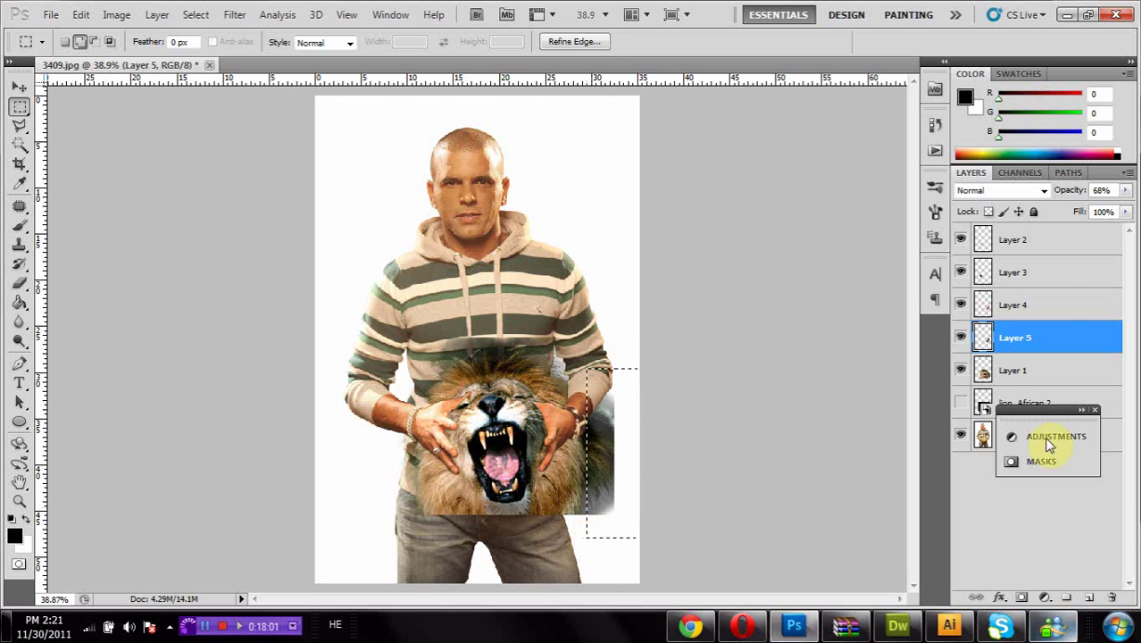
left_click(1002, 379)
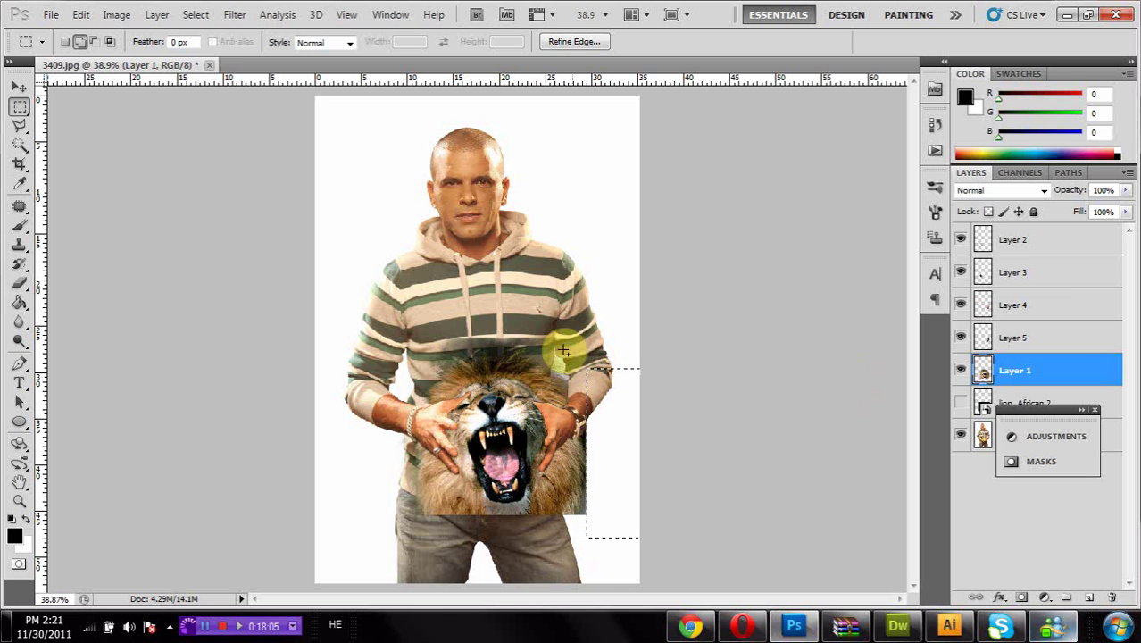
right_click(482, 284)
left_click(530, 295)
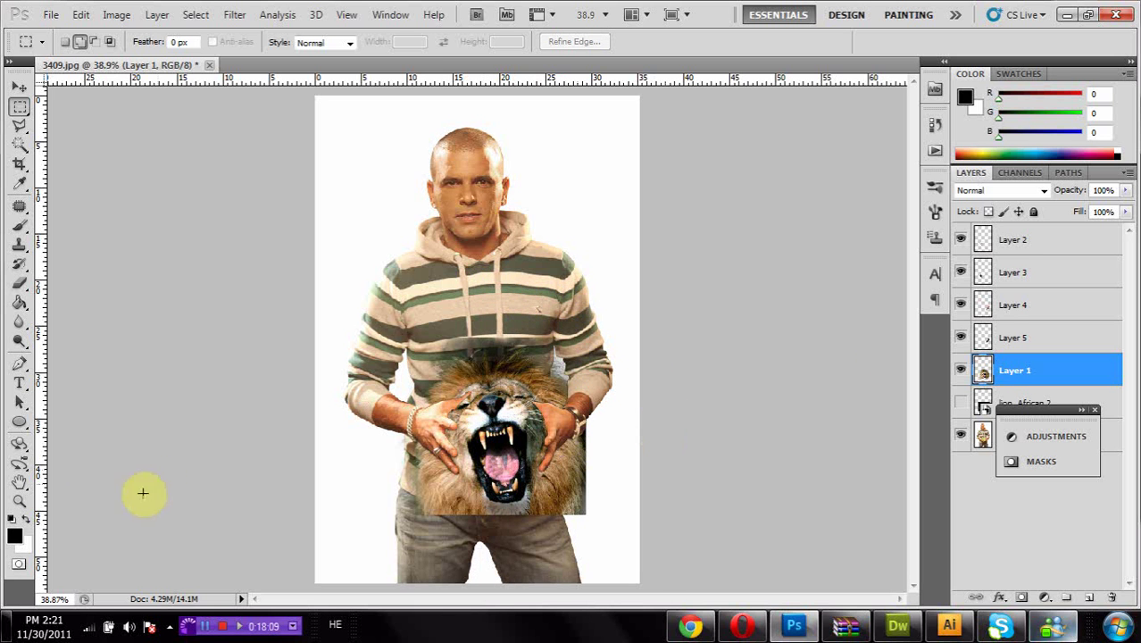
Step: Zoom in on the lion's straight cut edge below the watch and choose the Polygonal Lasso tool
left_click(20, 500)
left_click_drag(509, 372, 654, 529)
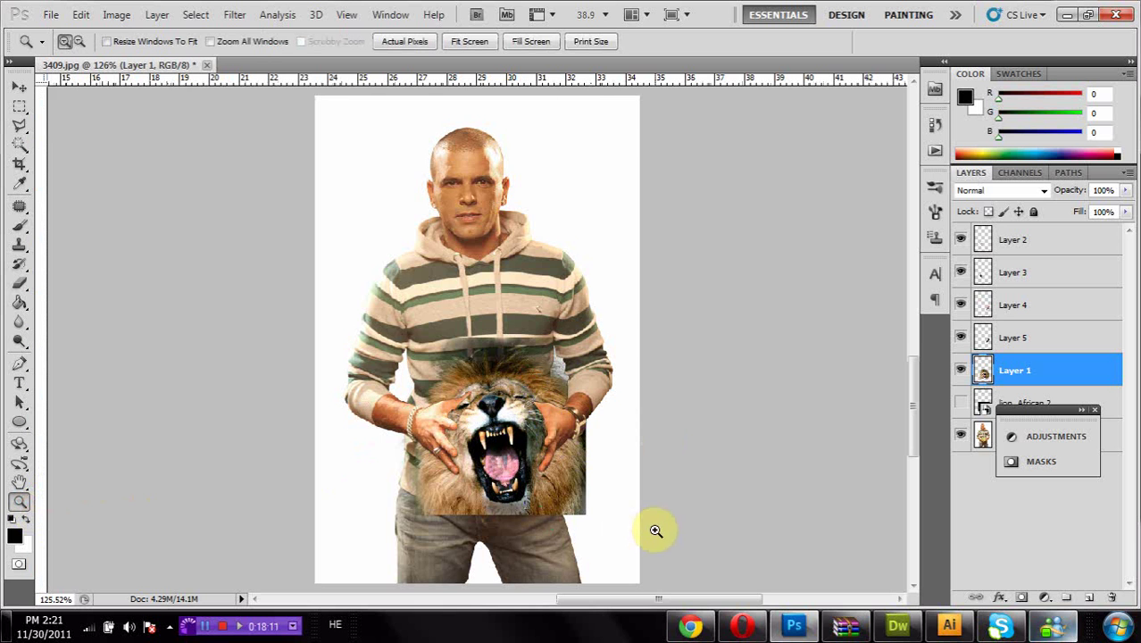
scroll(509, 409, "up", 1)
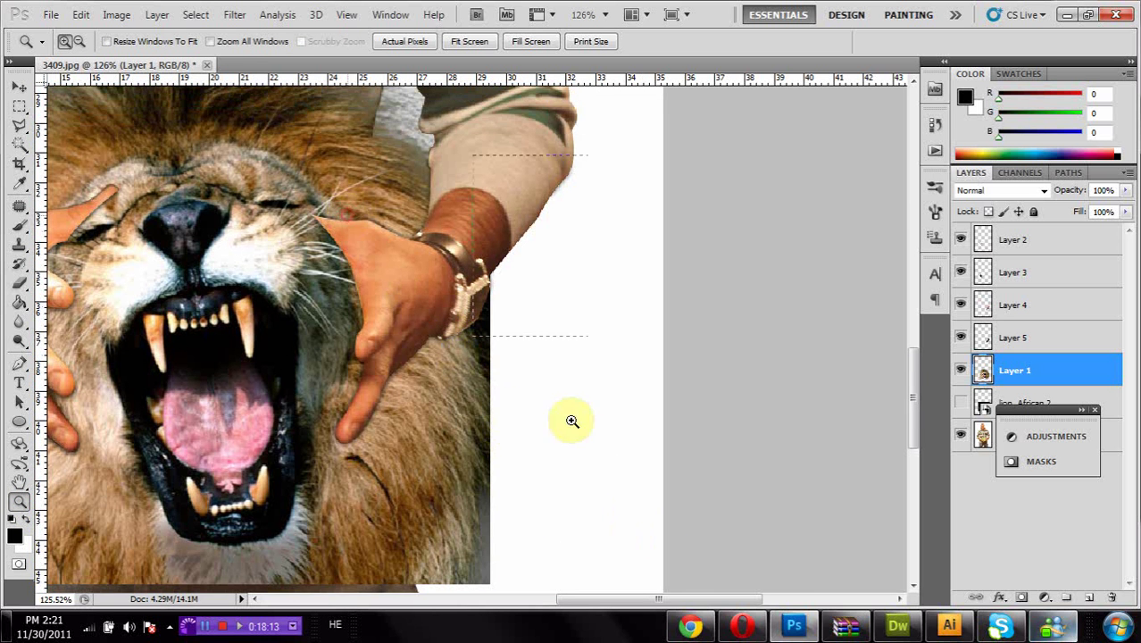
left_click(579, 451)
key("space")
left_click_drag(237, 453, 604, 194)
left_click_drag(476, 449, 482, 376)
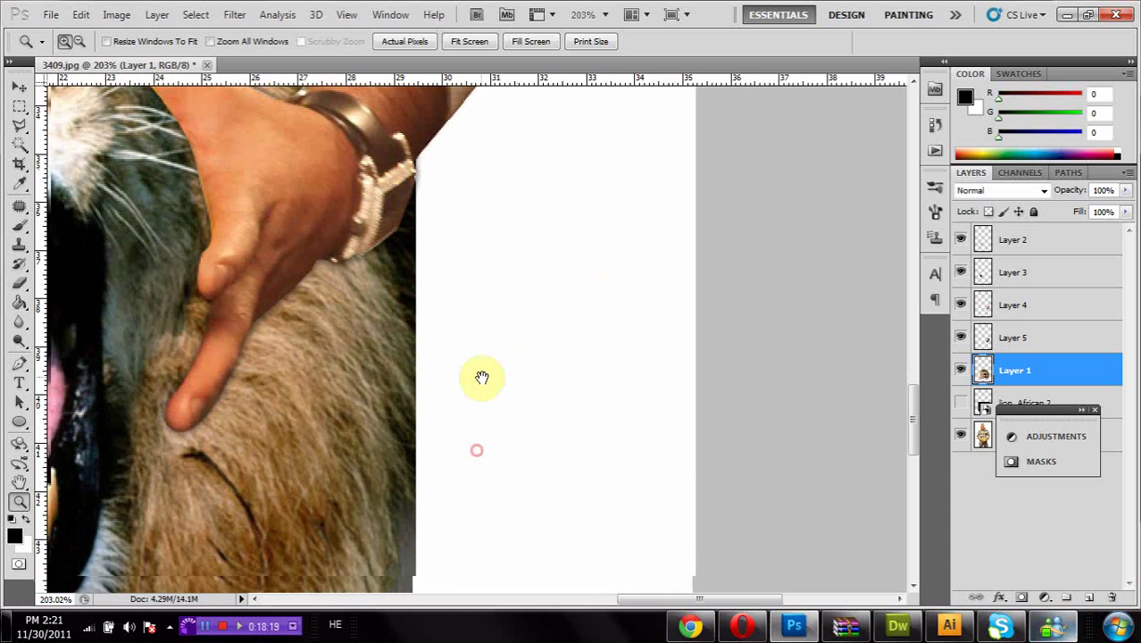
left_click(20, 126)
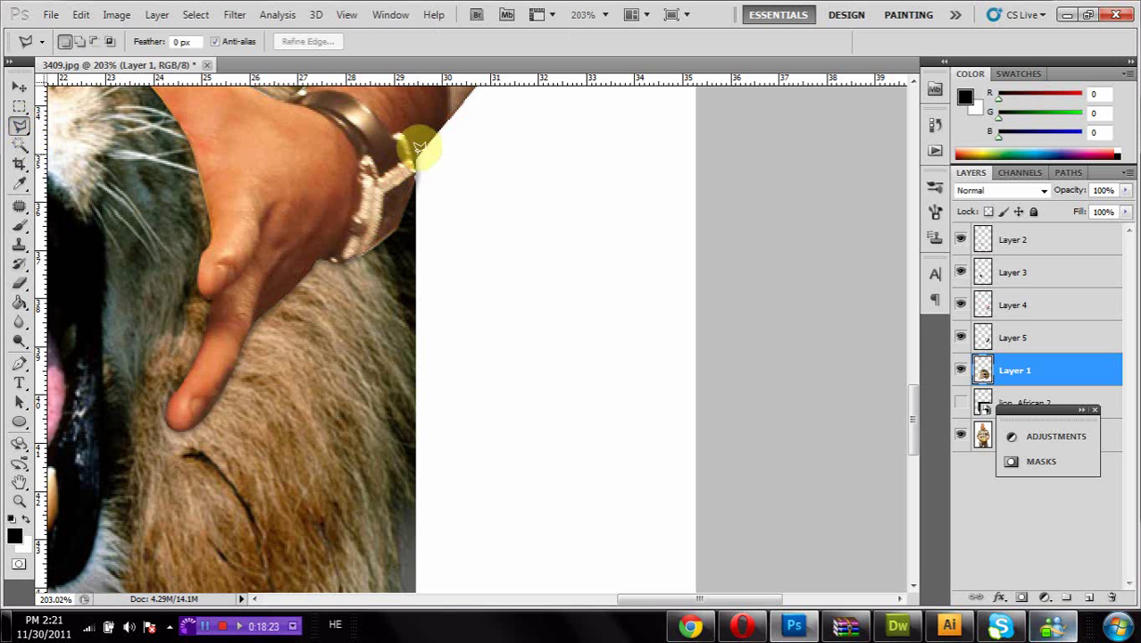
left_click(355, 223)
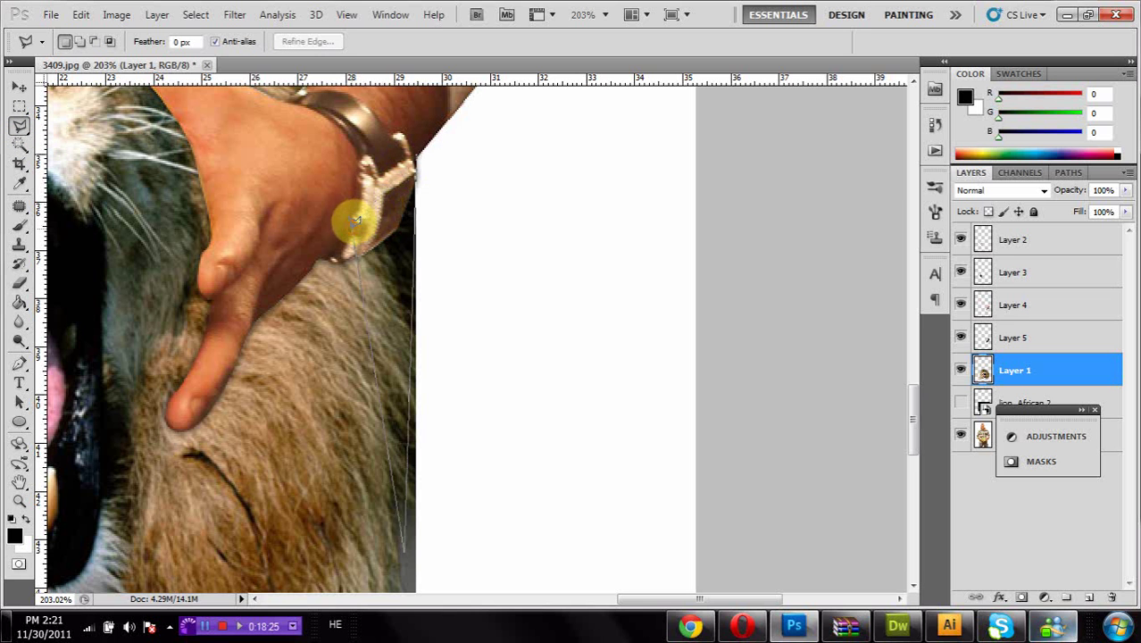
left_click(388, 251)
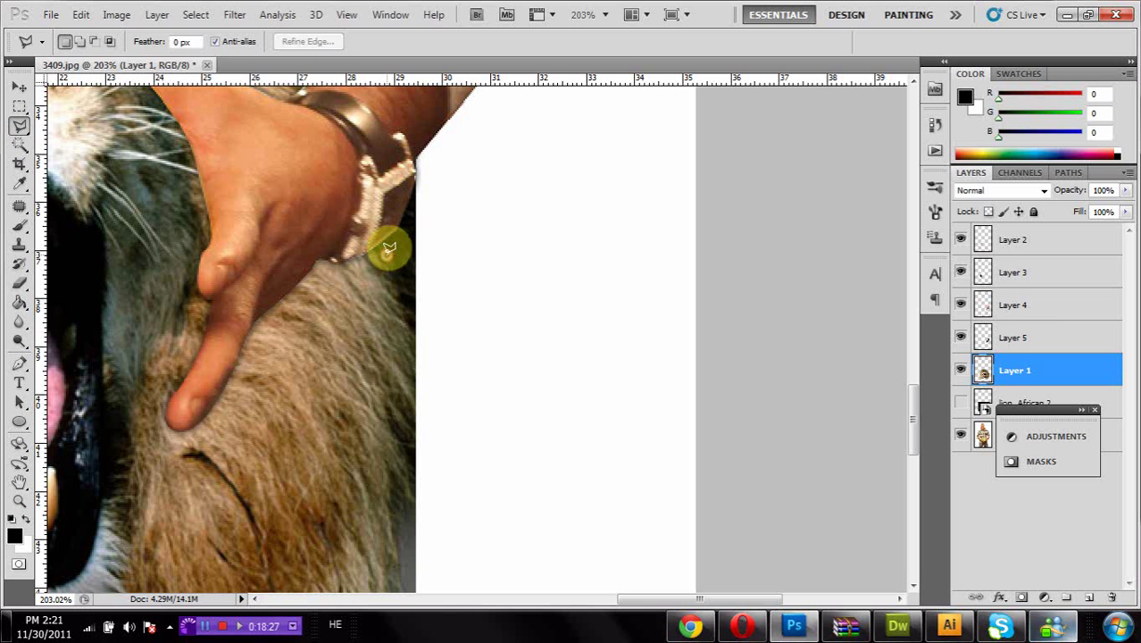
right_click(387, 253)
left_click(408, 263)
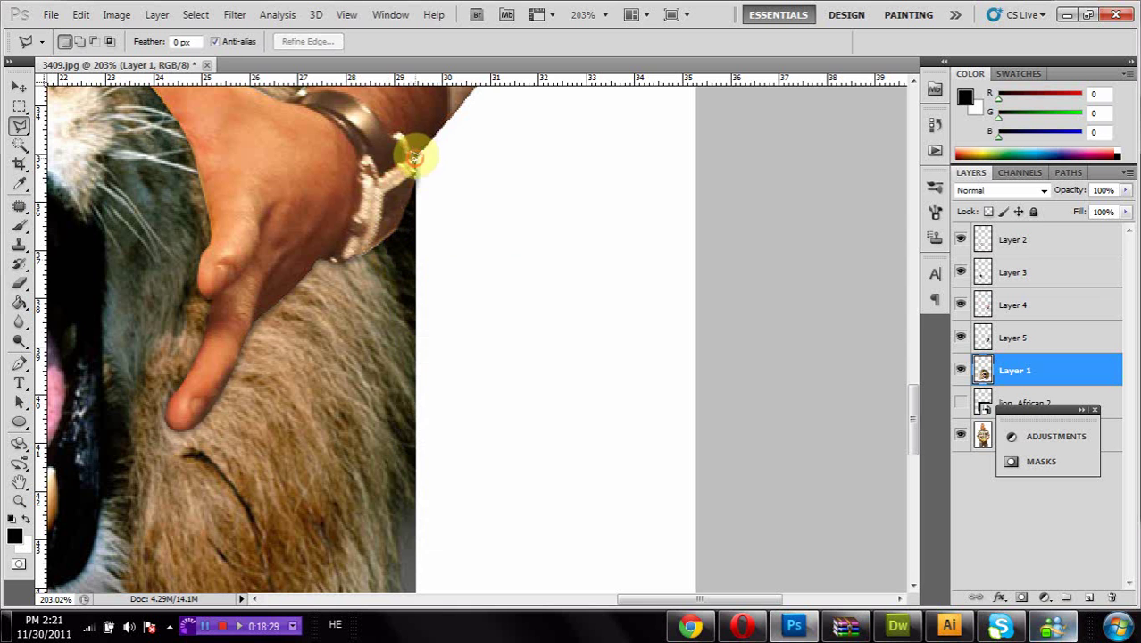
Step: Outline the lion's straight cut edge with the Polygonal Lasso, starting at the outer edge of the watch
left_click(413, 158)
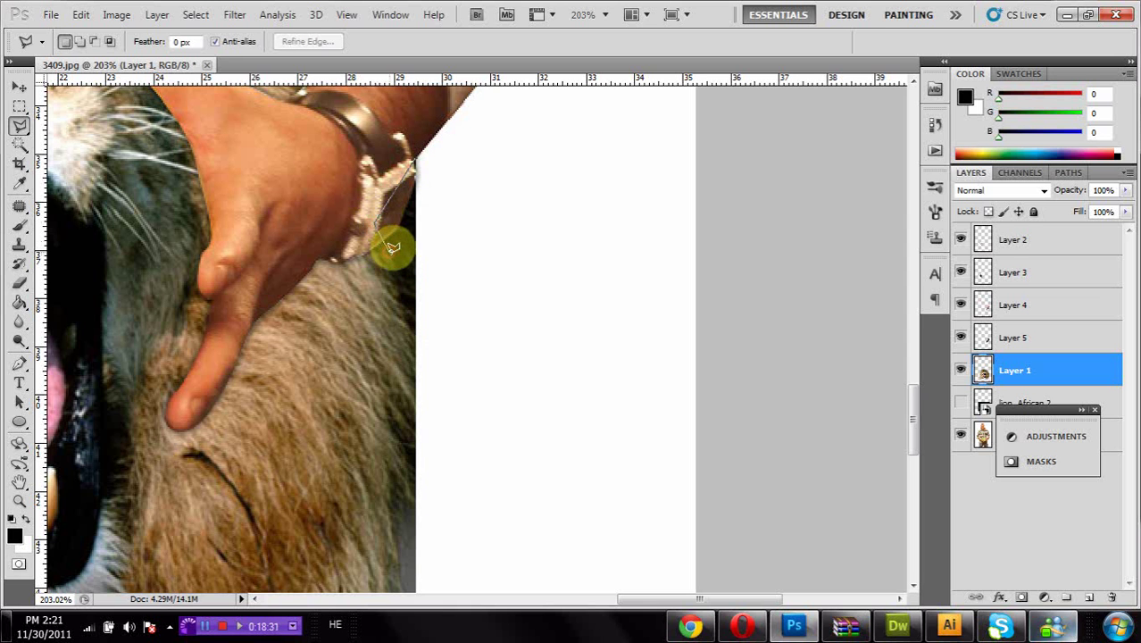
left_click(404, 311)
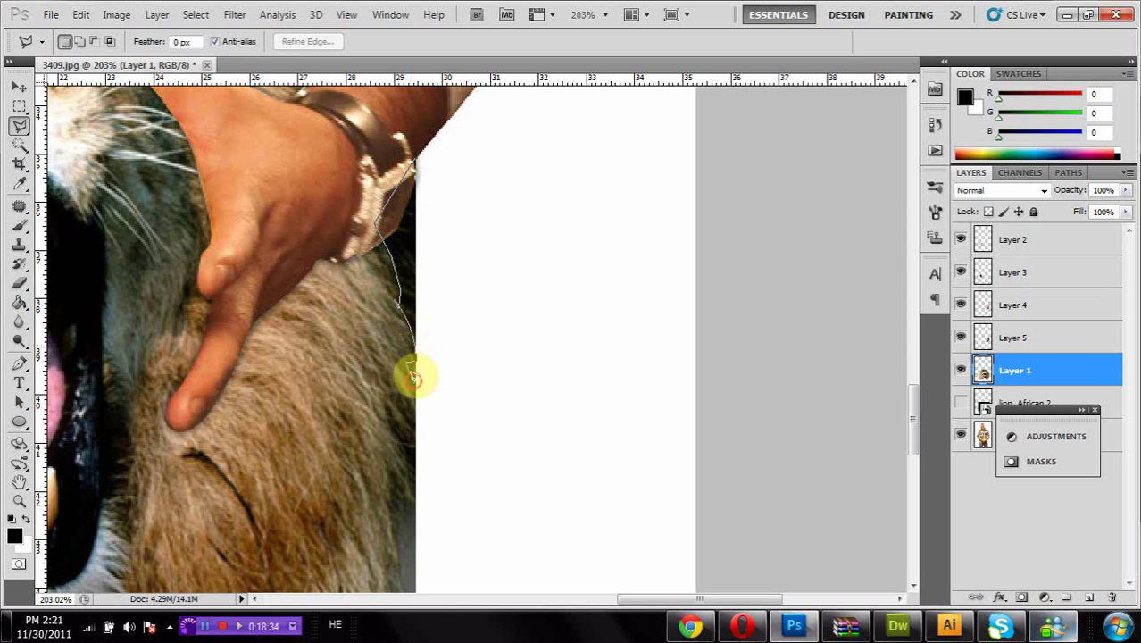
left_click_drag(413, 379, 411, 471)
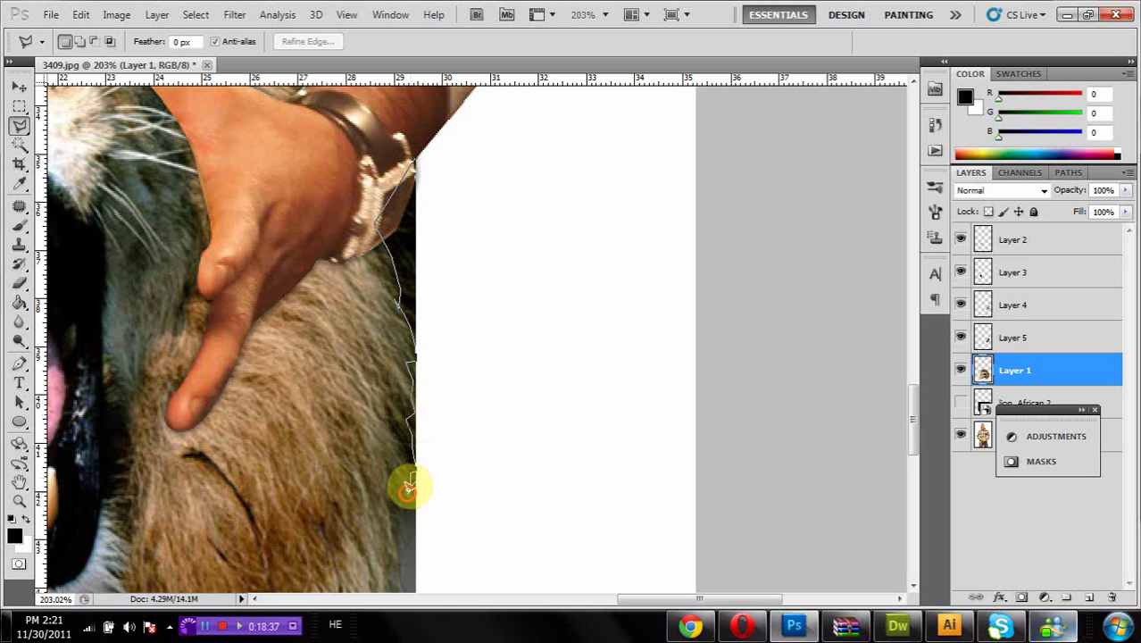
key("Escape")
left_click(390, 500)
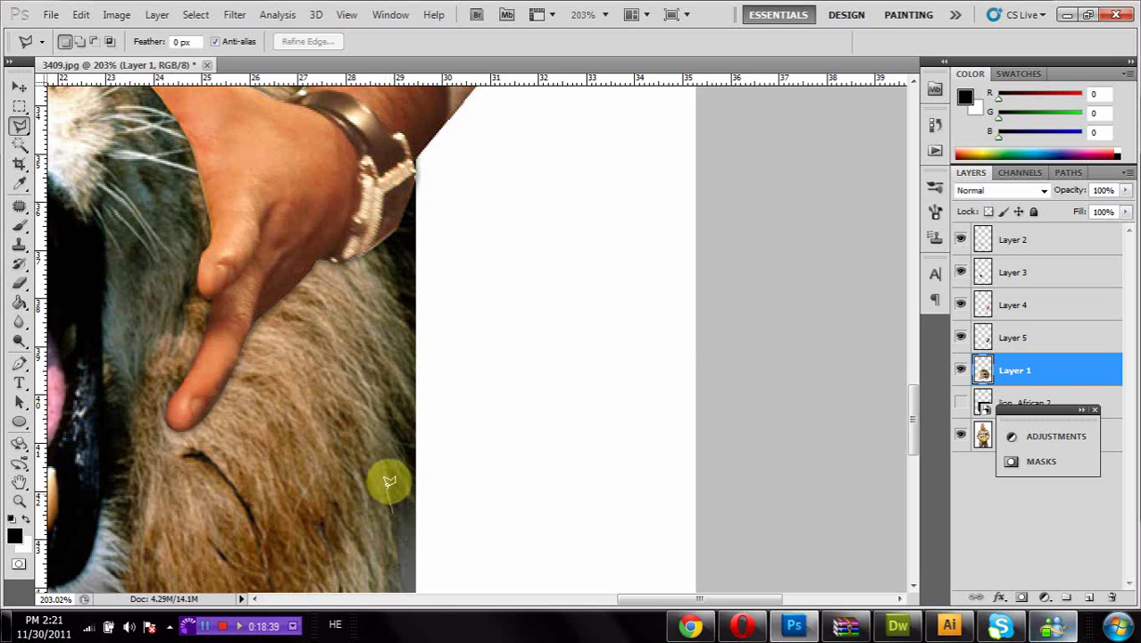
double_click(387, 466)
right_click(354, 314)
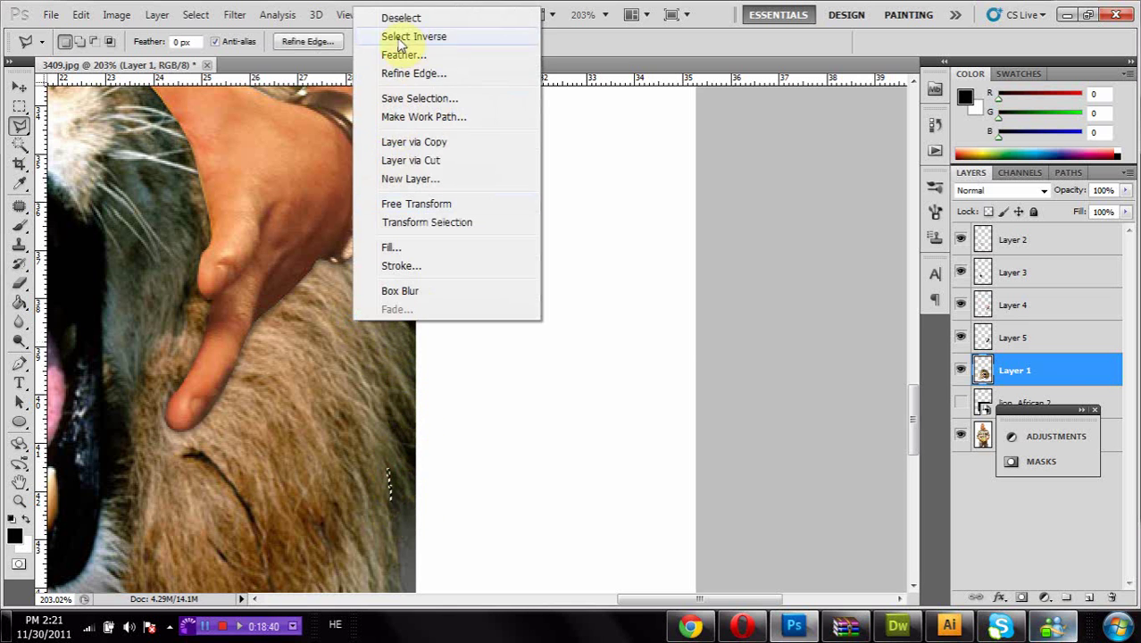
left_click(402, 19)
Step: Start a jagged Pen tool path at the bracelet and trace it down the right edge of the lion's fur
left_click(18, 364)
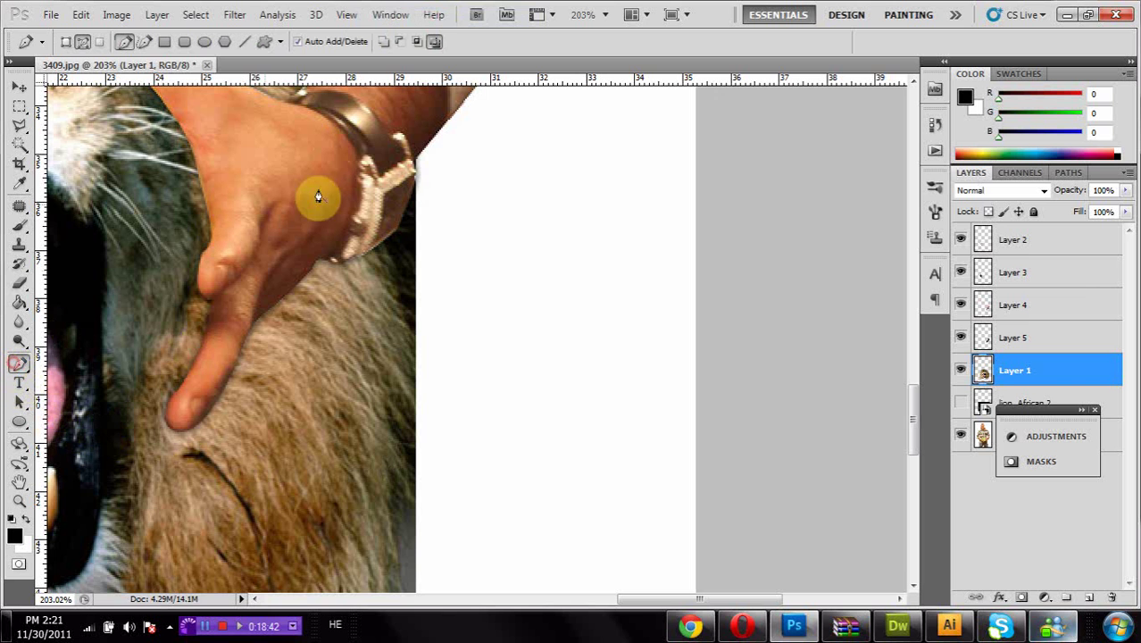
left_click(420, 156)
left_click_drag(399, 274, 402, 298)
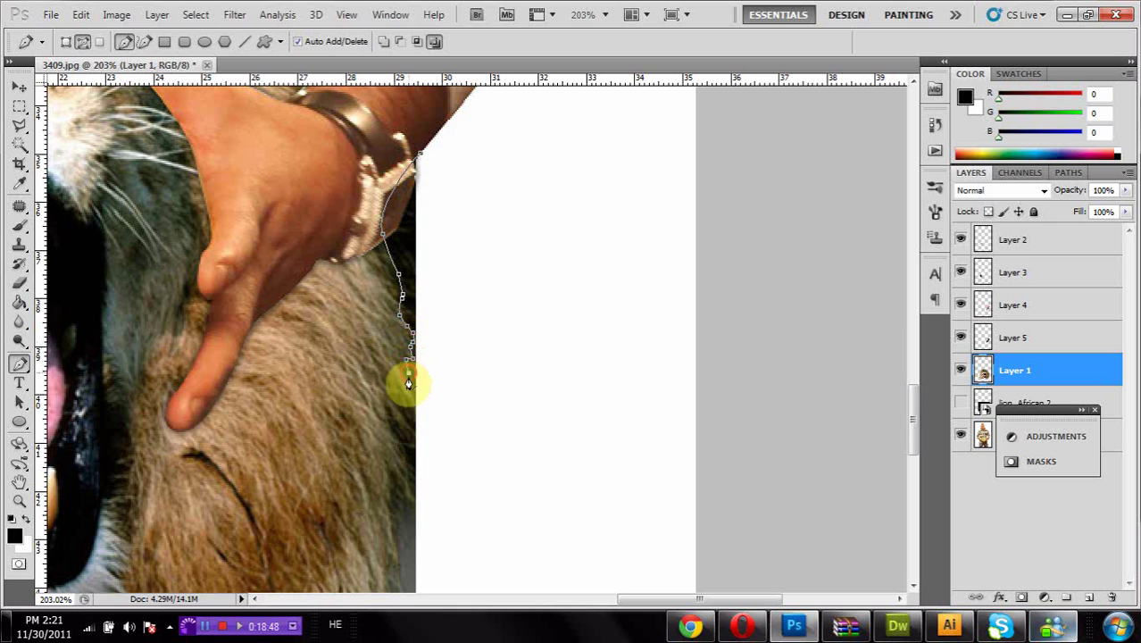
left_click(410, 412)
left_click(391, 416)
left_click(399, 436)
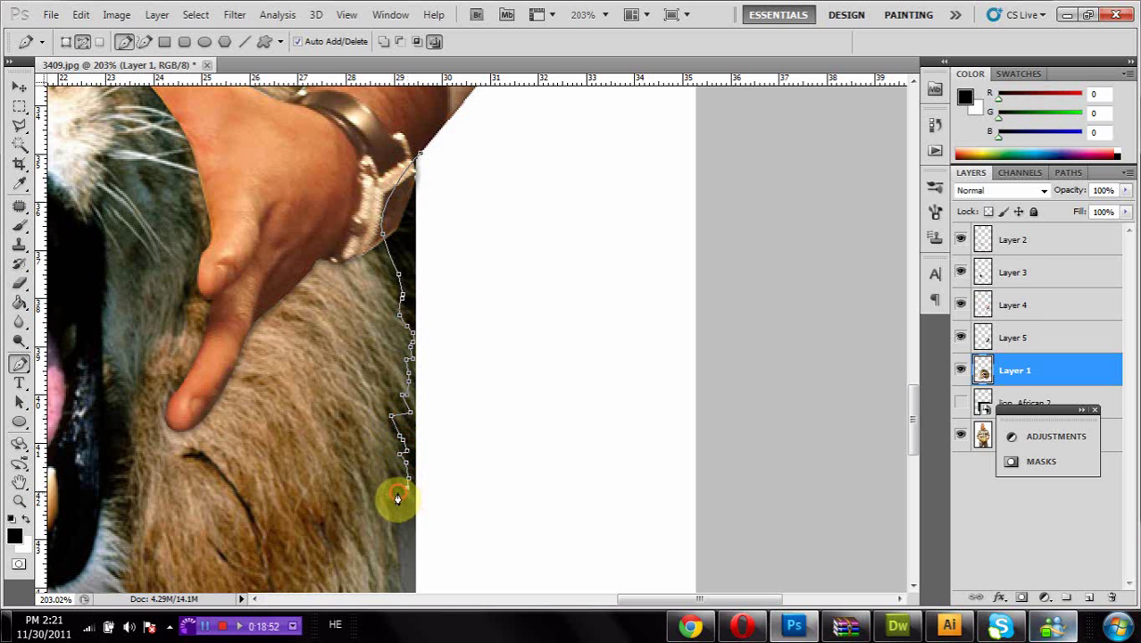
left_click(388, 524)
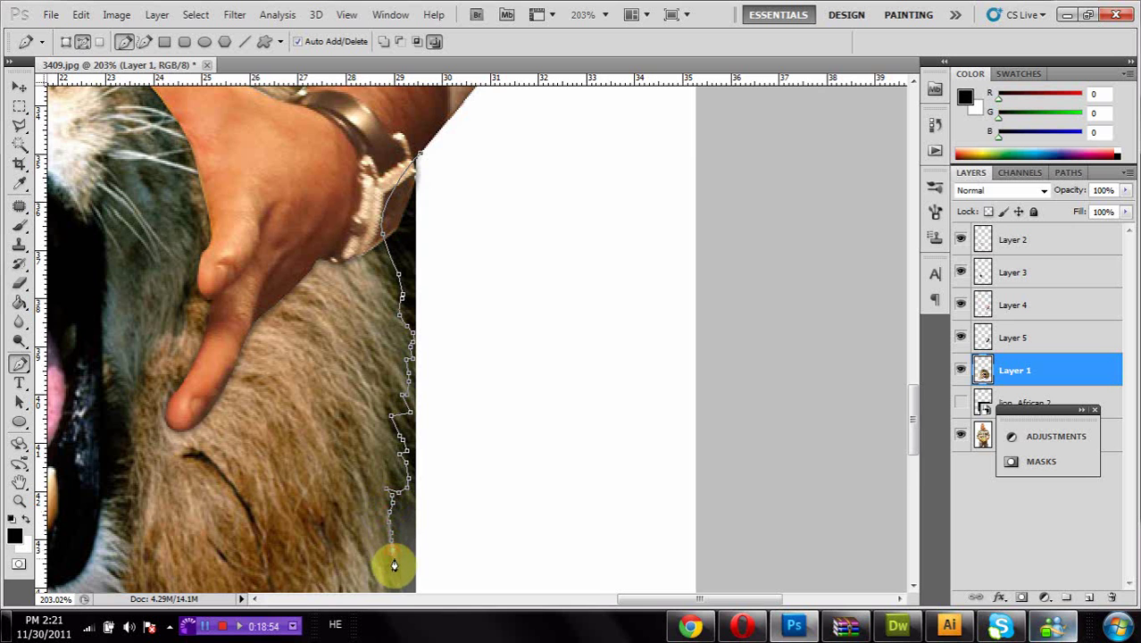
Step: Continue the path down the fur's right side and round off the mane's lower-right corner
left_click_drag(374, 551, 366, 316)
left_click(388, 360)
left_click(387, 372)
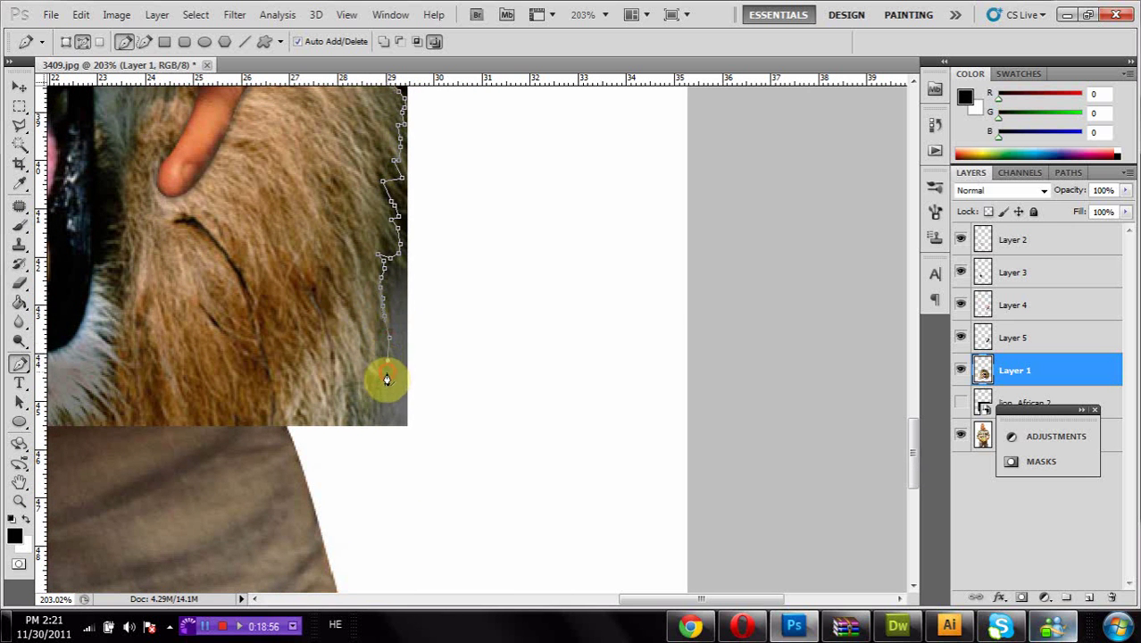
left_click(384, 375)
left_click(375, 374)
left_click(371, 393)
left_click(368, 399)
left_click(362, 407)
left_click(347, 420)
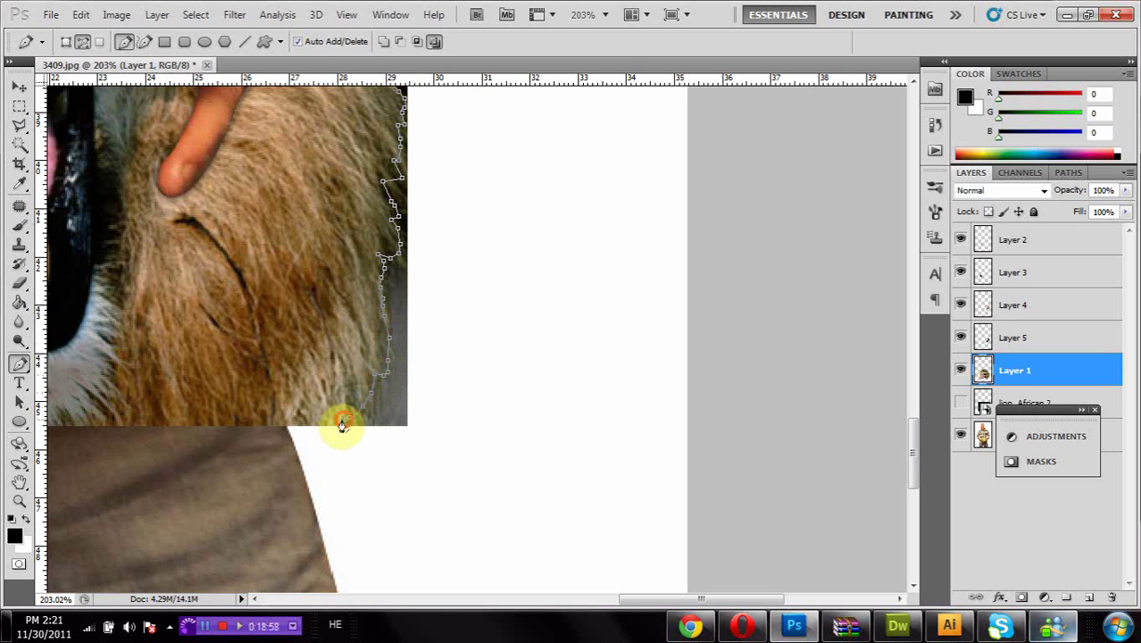
Step: Trace the path in small fur-like zigzags along the mane's bottom edge, from the trouser outline toward the mouth
left_click(291, 422)
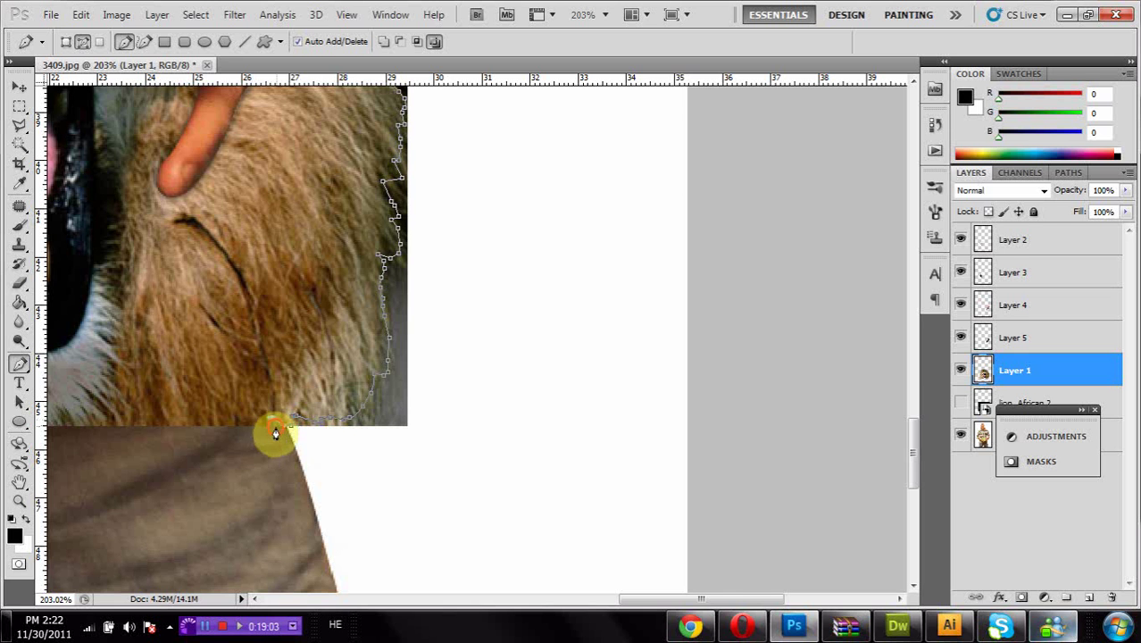
left_click(275, 427)
left_click(258, 421)
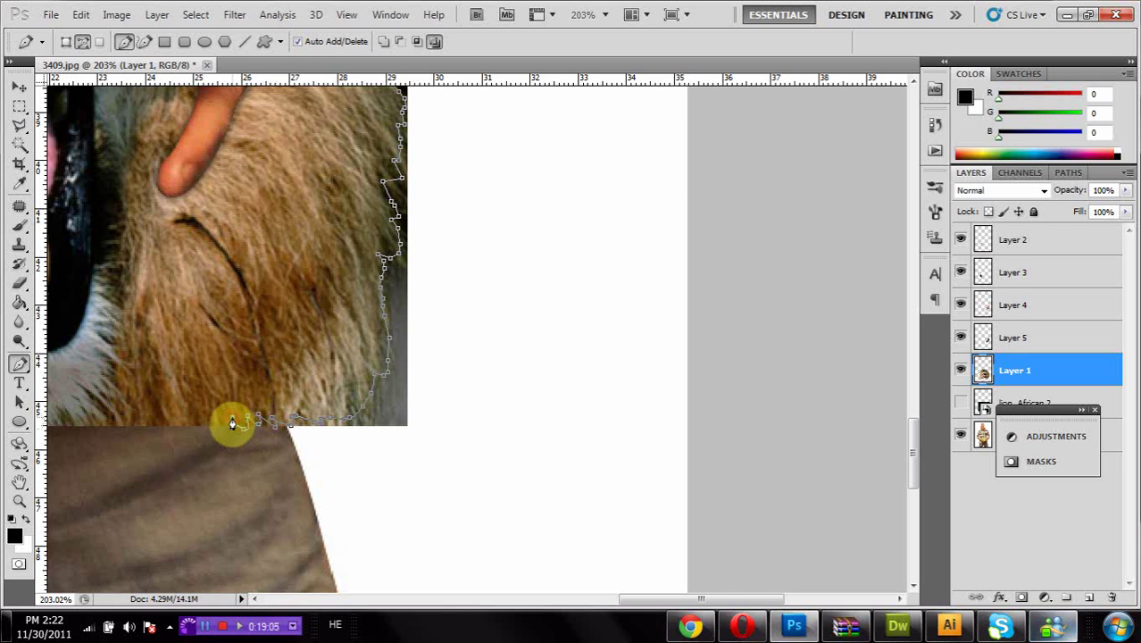
left_click(231, 421)
left_click(213, 416)
left_click(199, 412)
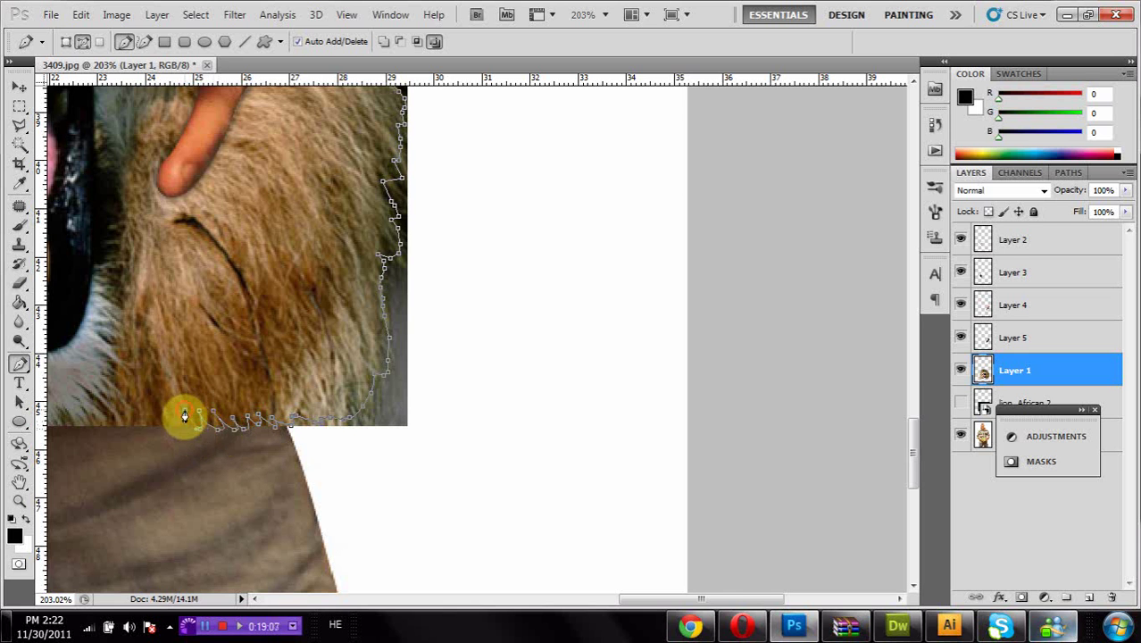
left_click(184, 413)
left_click(168, 409)
left_click(150, 417)
left_click(133, 413)
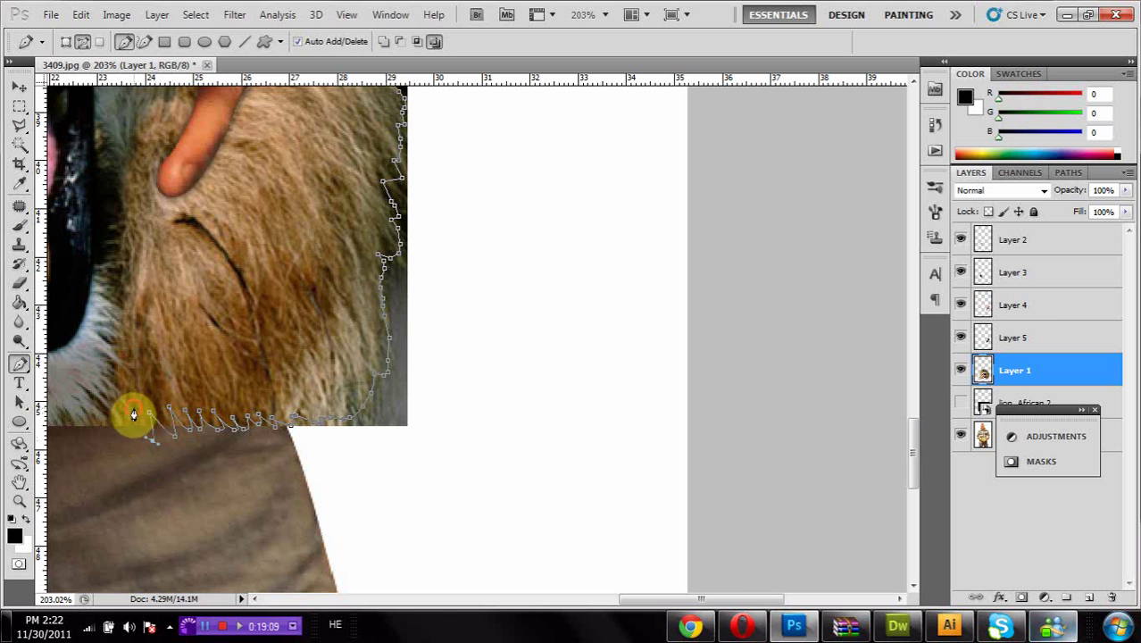
Step: Extend the path with larger zigzags along the bottom edge up to the white chin fur
left_click(138, 431)
left_click(115, 409)
left_click(127, 424)
left_click(103, 405)
left_click(111, 427)
left_click(81, 404)
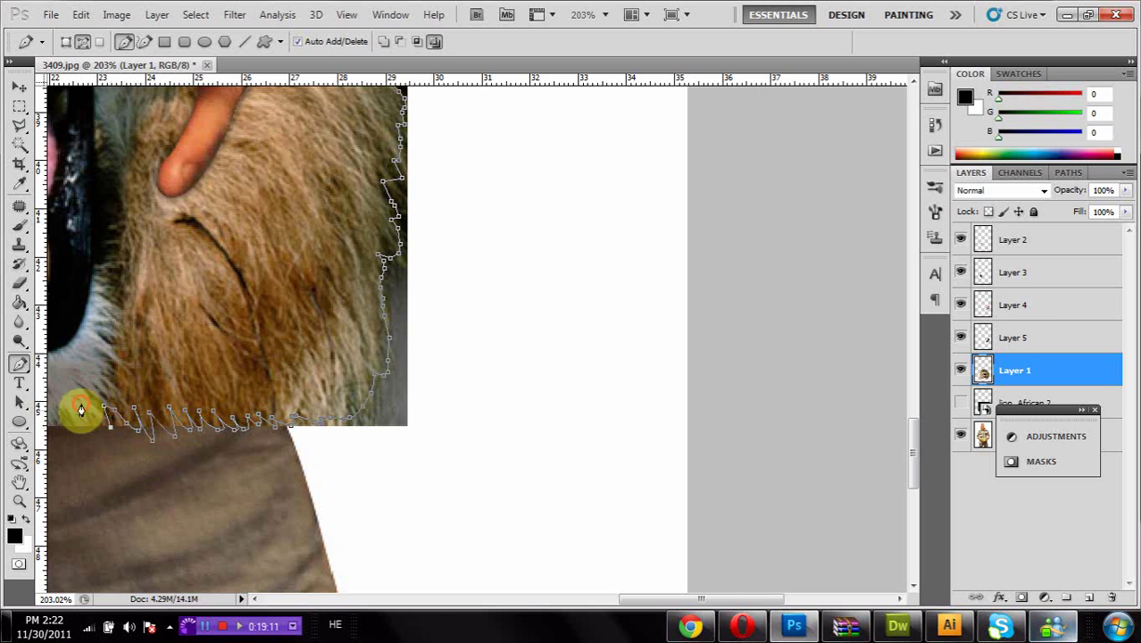
left_click(101, 434)
Step: Continue the zigzag path below the lion's white chin and into the brown fur left of it
key("space")
left_click_drag(98, 438, 265, 437)
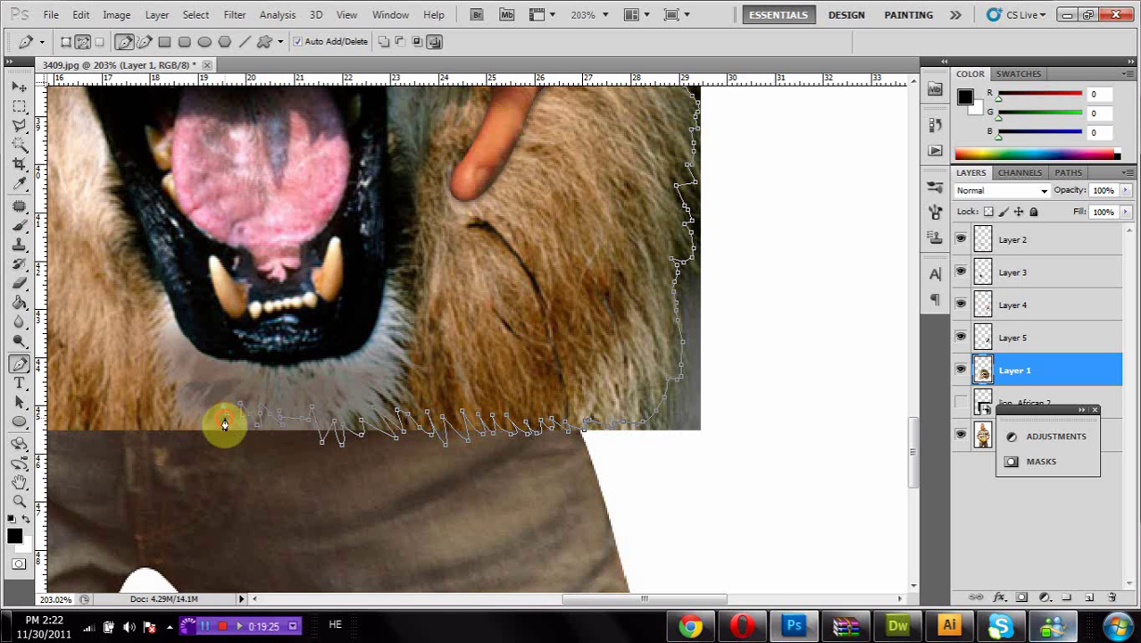
left_click_drag(215, 408, 222, 432)
left_click(200, 422)
left_click(202, 400)
left_click(197, 426)
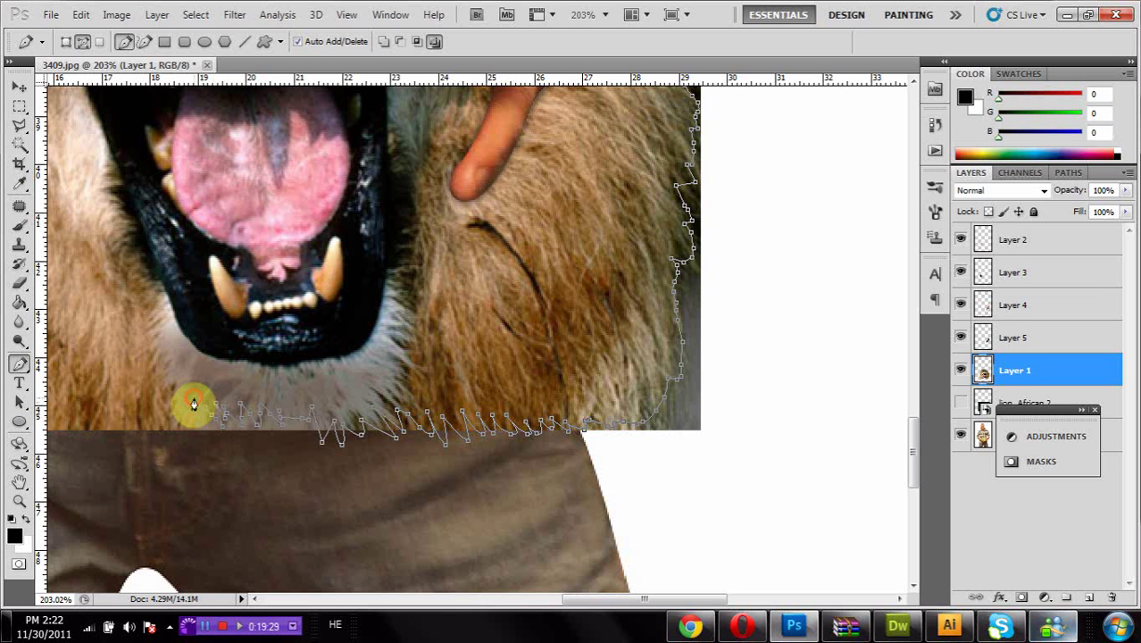
left_click(195, 397)
left_click(182, 404)
left_click(175, 423)
left_click(165, 406)
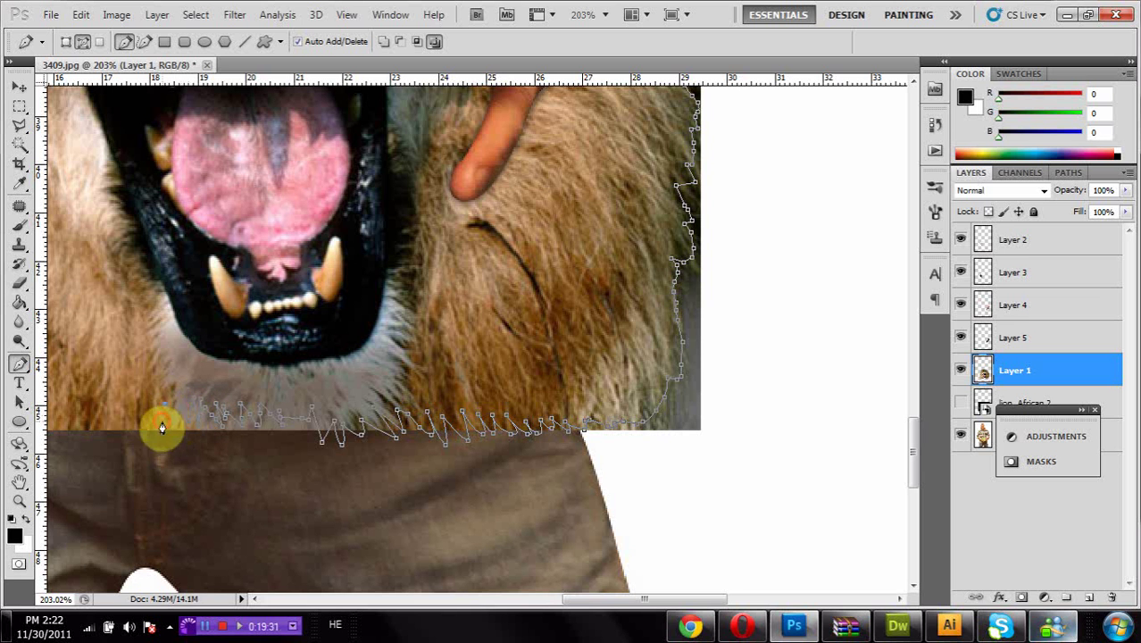
left_click(151, 401)
left_click(120, 423)
left_click(96, 413)
Step: Extend the zigzag path along the bottom edge of the fur left of the mouth, below the ringed hand
left_click_drag(142, 418, 485, 433)
left_click(401, 422)
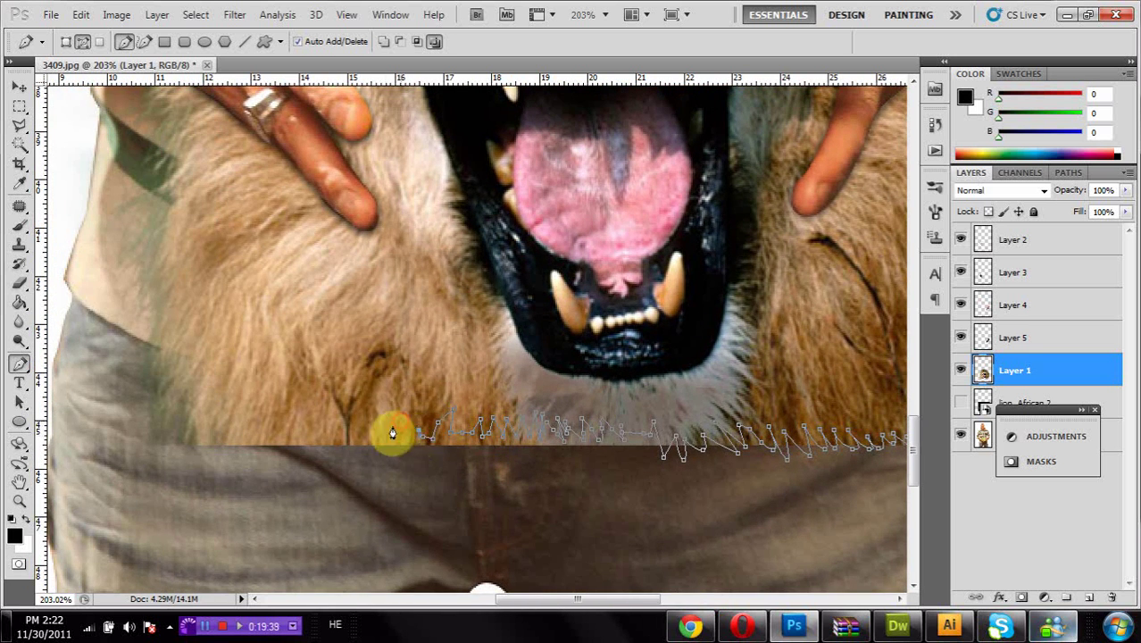
left_click(383, 440)
left_click(381, 425)
left_click(362, 441)
left_click(349, 420)
left_click(332, 441)
left_click(307, 434)
left_click(295, 423)
left_click(283, 441)
left_click(288, 424)
left_click(276, 439)
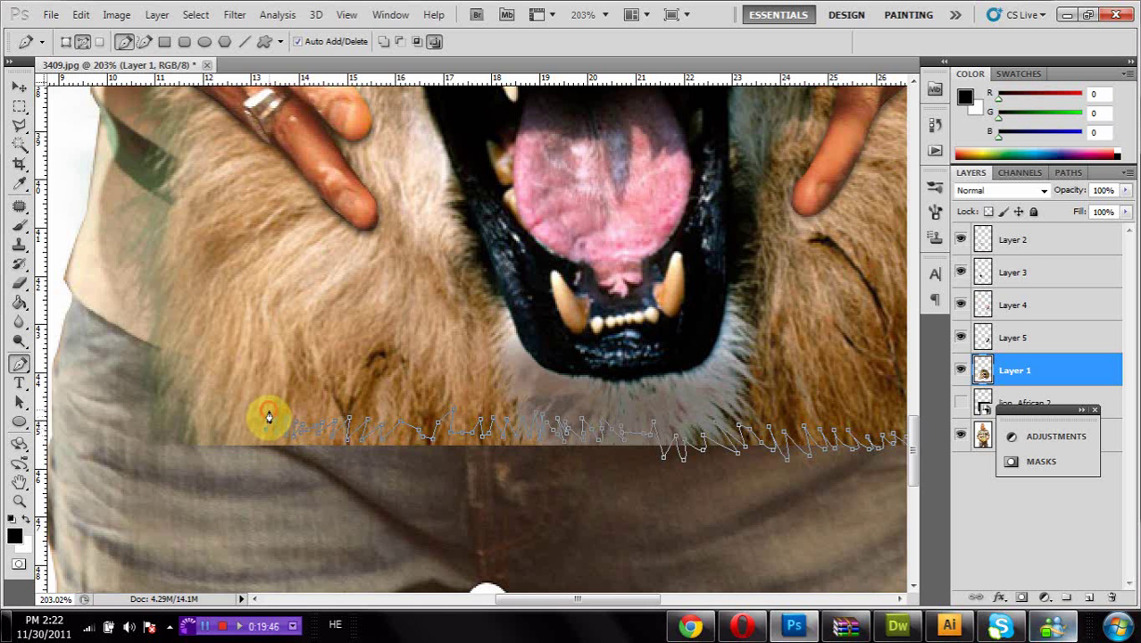
Step: Turn the path up around the mane's lower-left corner with jagged points along the left fur edge
left_click(253, 411)
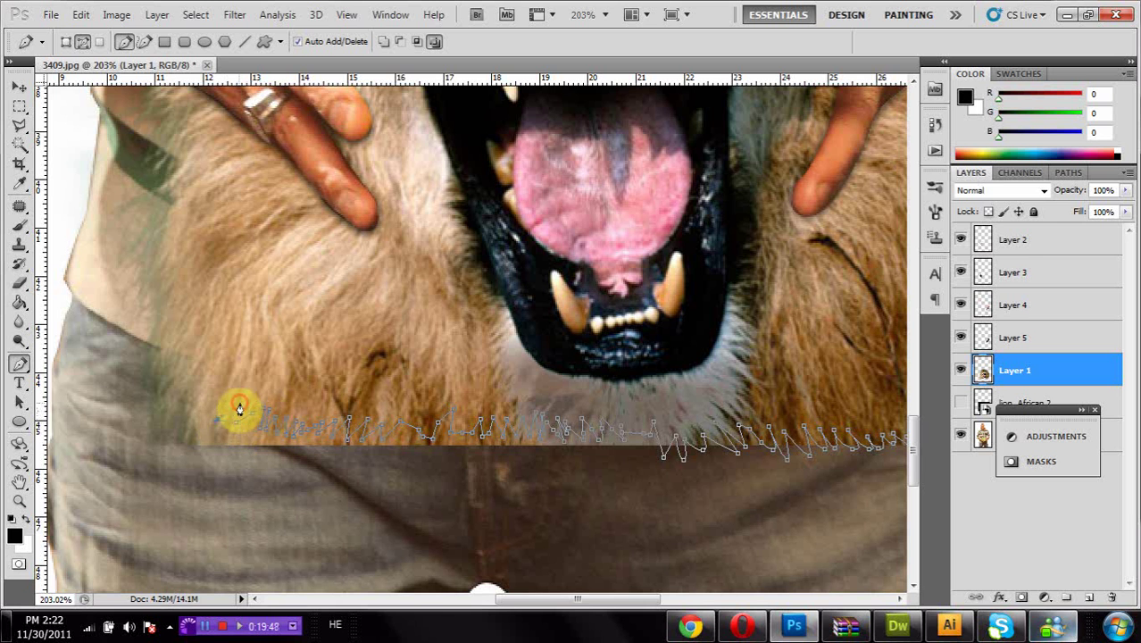
left_click(209, 384)
left_click(225, 370)
left_click(202, 369)
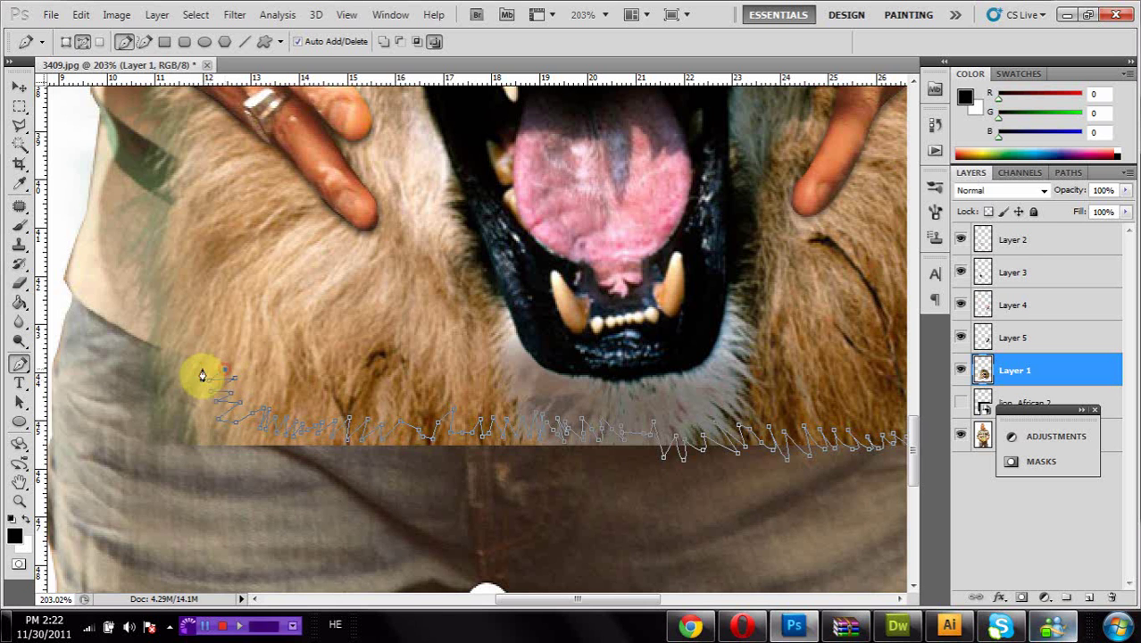
left_click(224, 345)
left_click(203, 339)
left_click(212, 327)
left_click(194, 310)
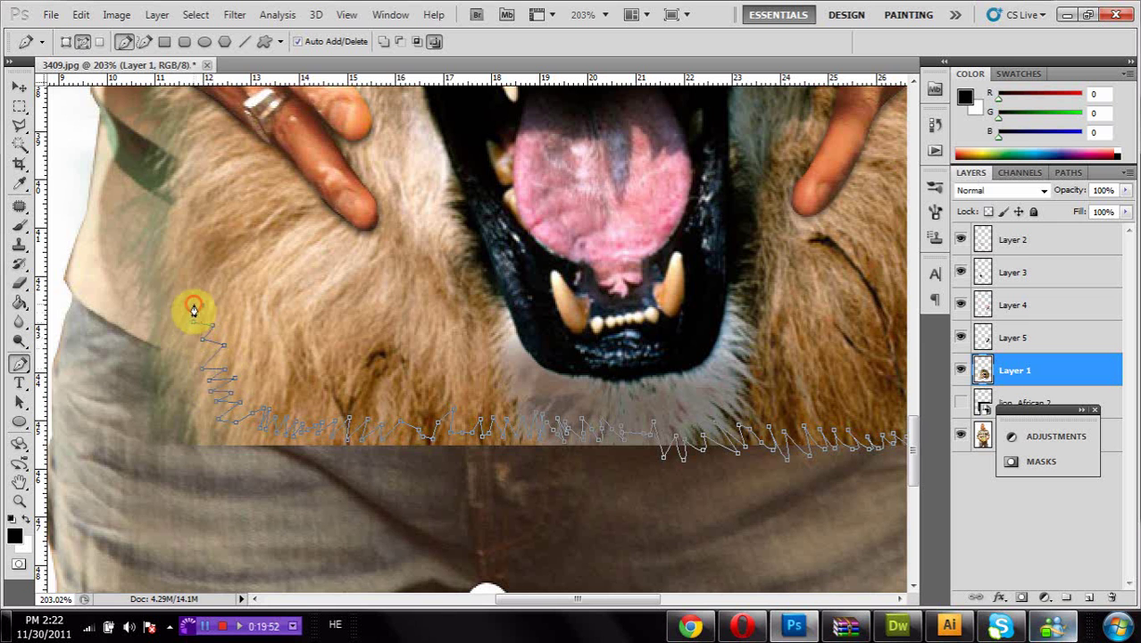
left_click(185, 293)
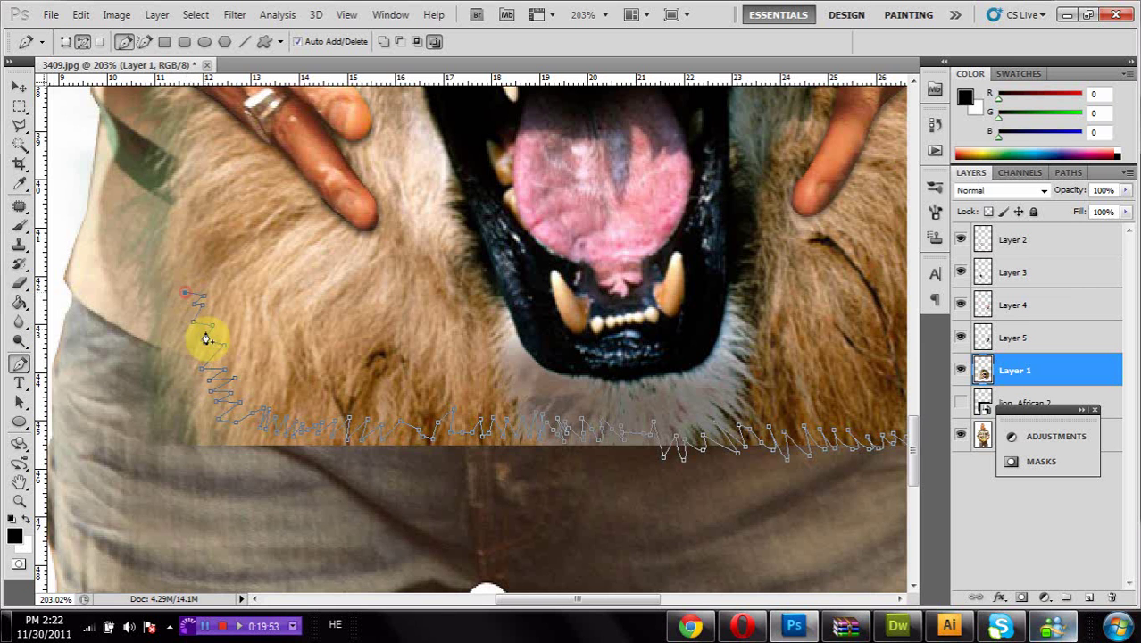
Step: Bring the path down outside the left fur edge and back across the trousers below the lion's head
left_click(156, 301)
left_click(150, 316)
left_click(136, 344)
left_click(123, 393)
left_click(130, 440)
left_click_drag(185, 491, 237, 500)
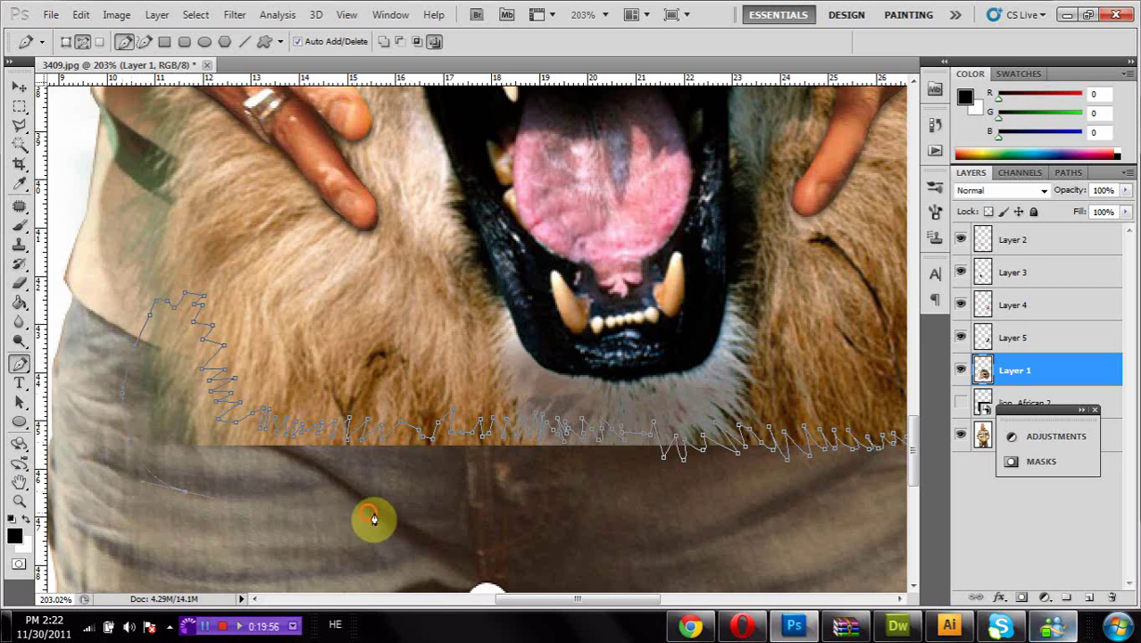
left_click_drag(369, 513, 464, 519)
left_click_drag(532, 533, 542, 533)
left_click_drag(617, 547, 285, 506)
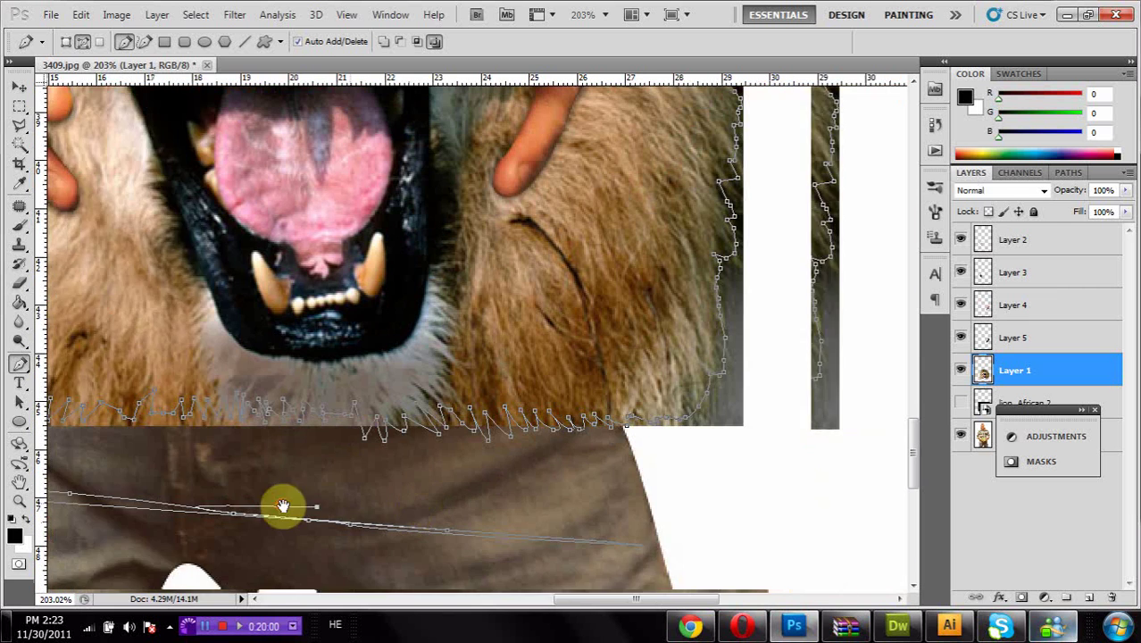
Step: Run the path up through the white background right of the mane and close it at the bracelet
left_click(672, 525)
left_click_drag(678, 185, 650, 465)
left_click(626, 370)
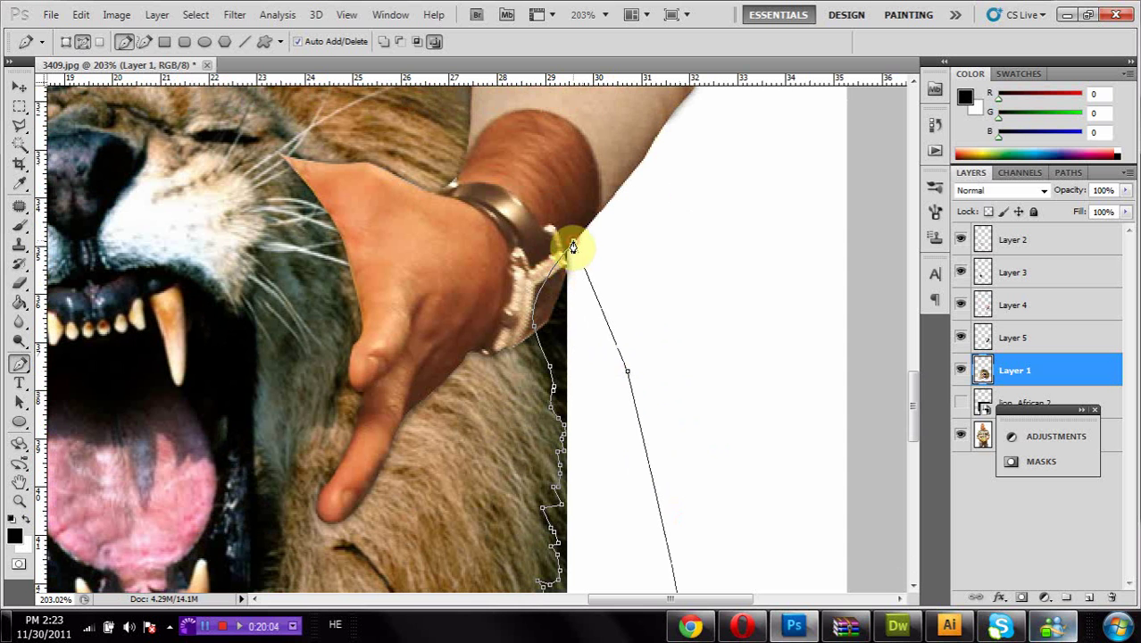
left_click_drag(572, 244, 555, 250)
Step: Convert the closed path around the fur's outer edge into a selection
right_click(593, 254)
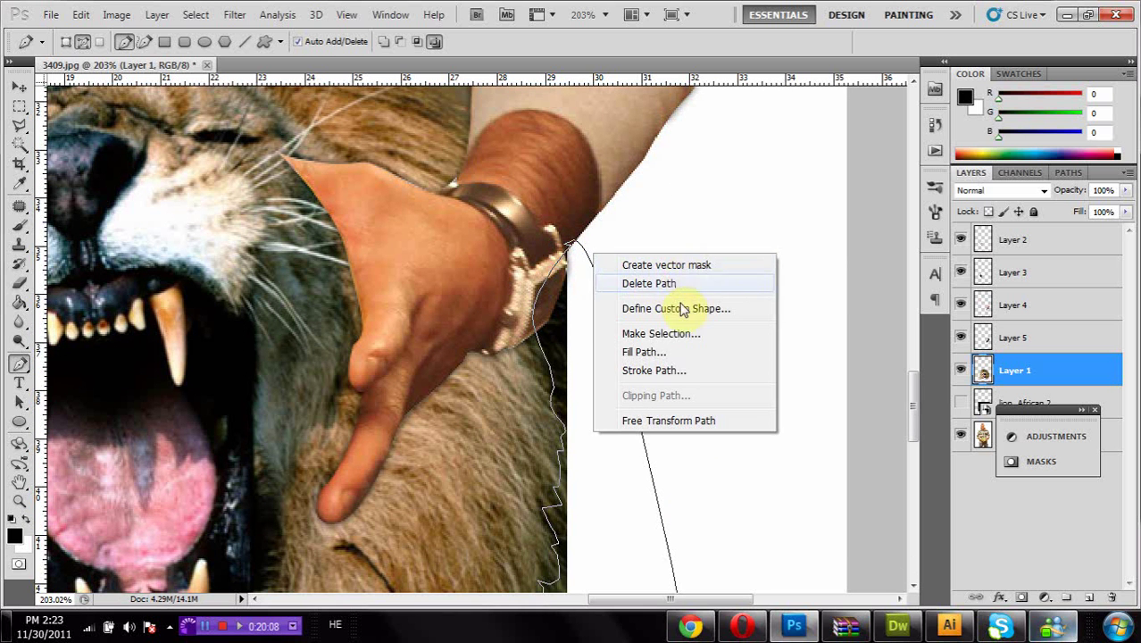
left_click(680, 333)
left_click(662, 183)
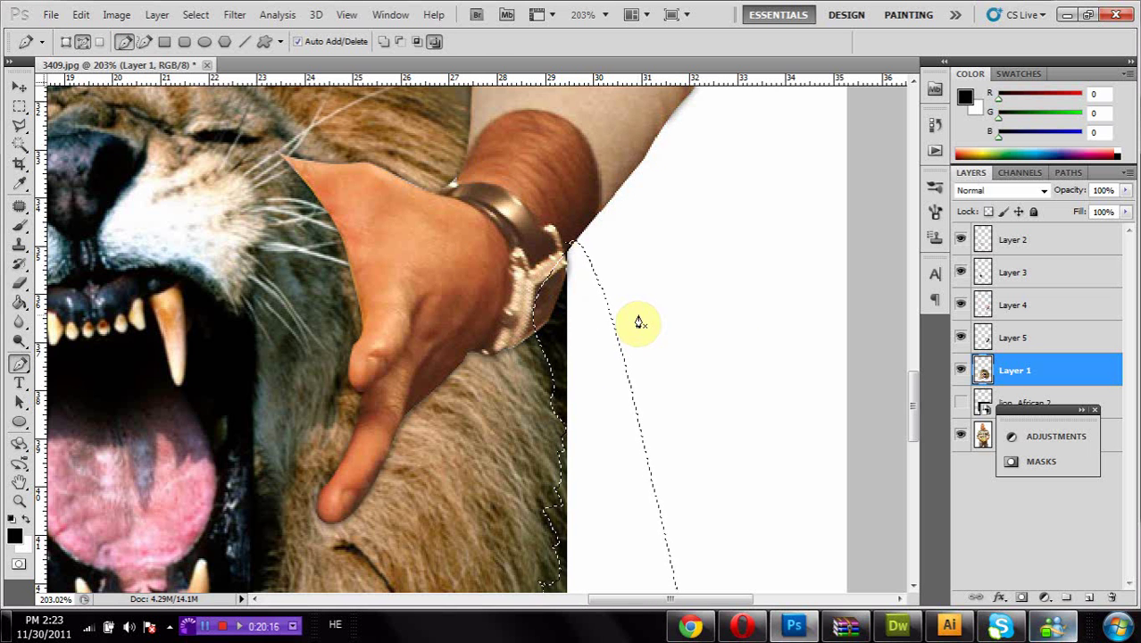
Step: Refine the selection with a size 35 refine brush at the mane's upper-right edge, and delete the selected area from Layer 1
left_click(21, 106)
left_click(568, 41)
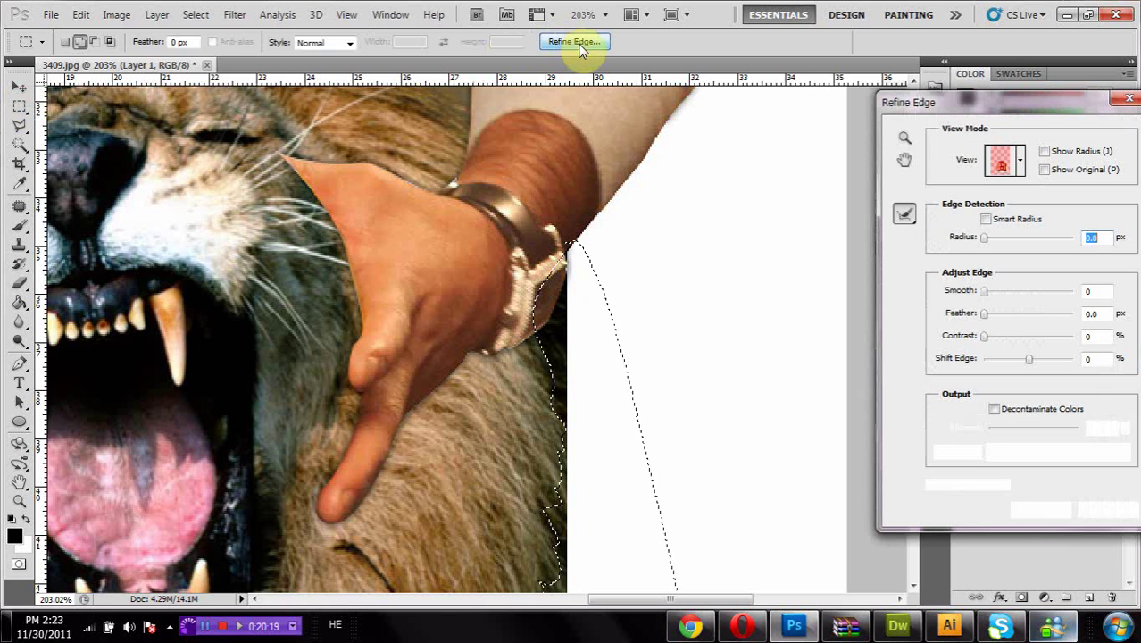
key("space")
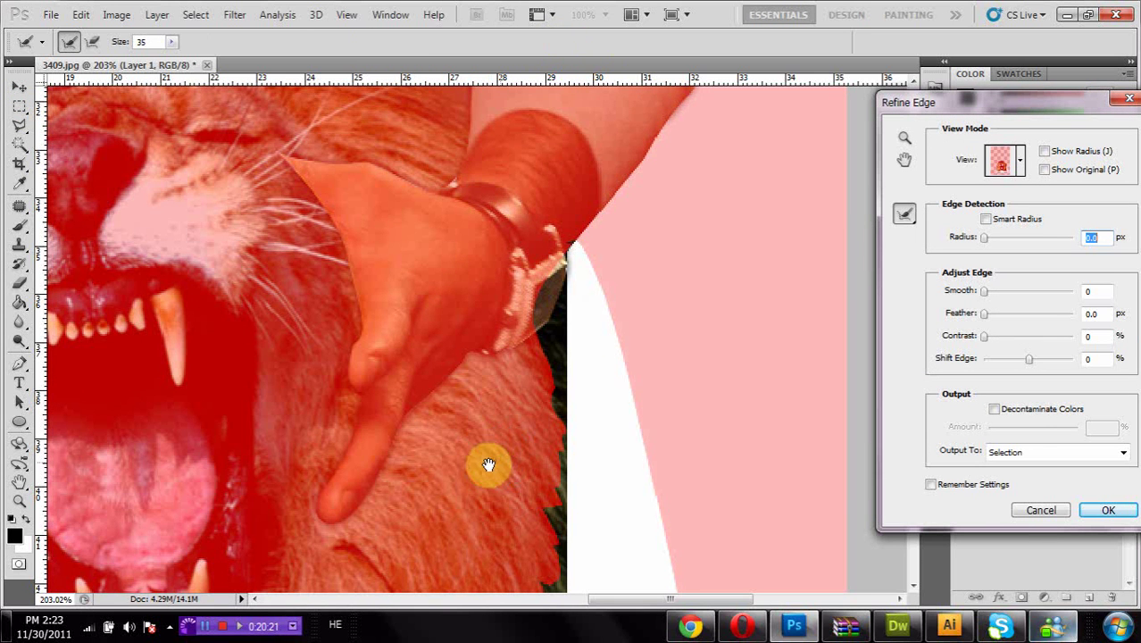
mouse_move(495, 461)
left_mouse_down()
mouse_move(497, 311)
mouse_move(517, 236)
mouse_move(580, 259)
mouse_move(592, 400)
left_mouse_up()
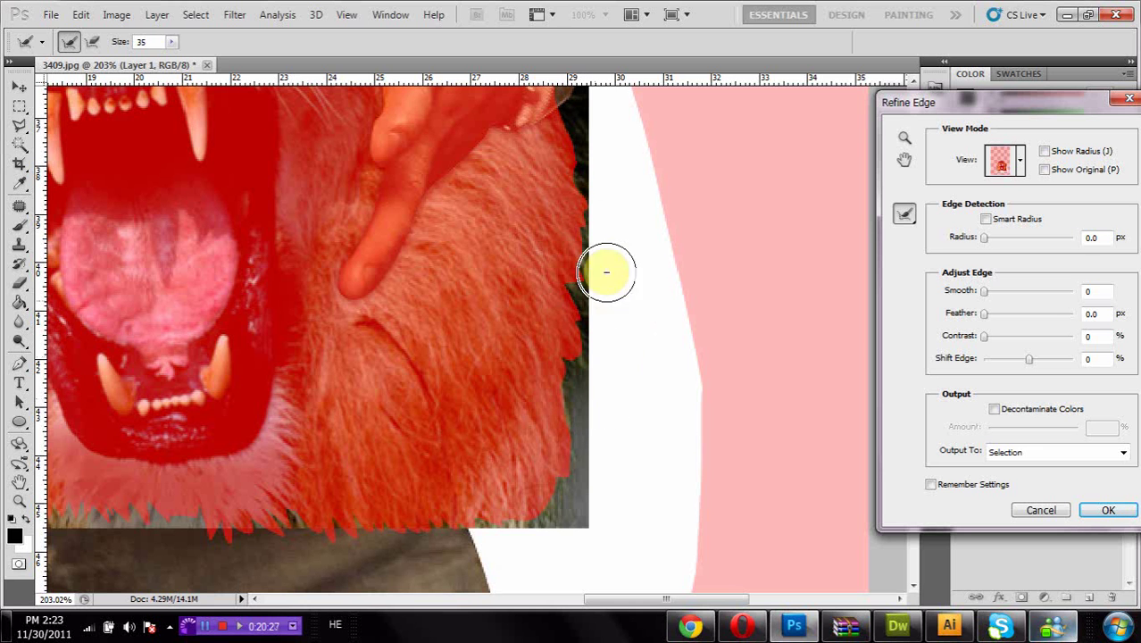
left_click(581, 169)
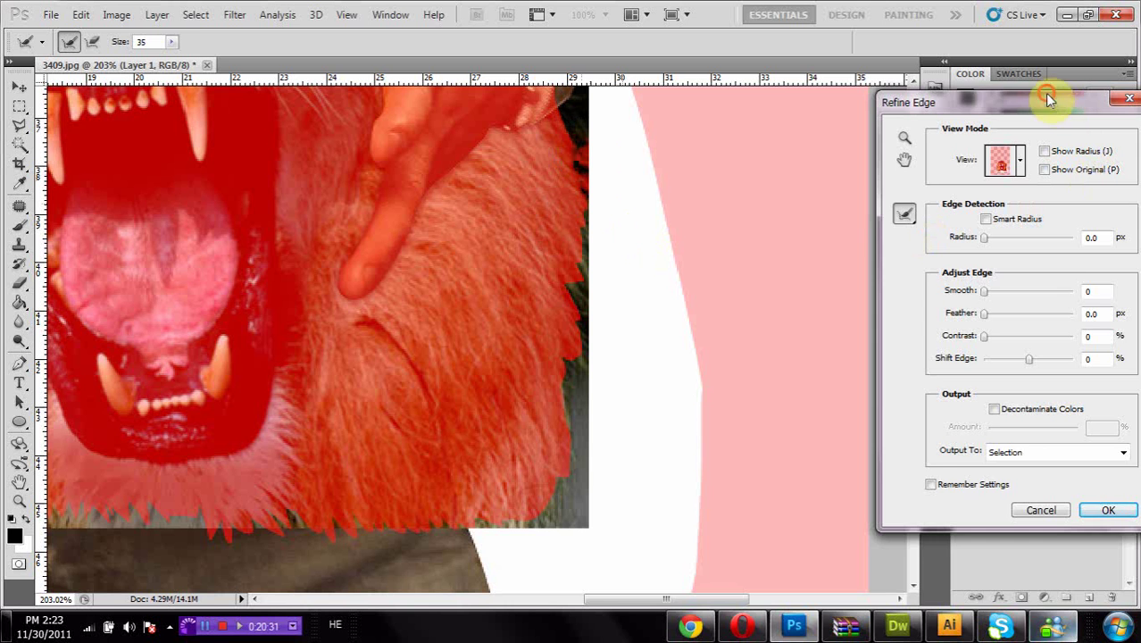
left_click_drag(1045, 102, 950, 108)
left_click(1009, 522)
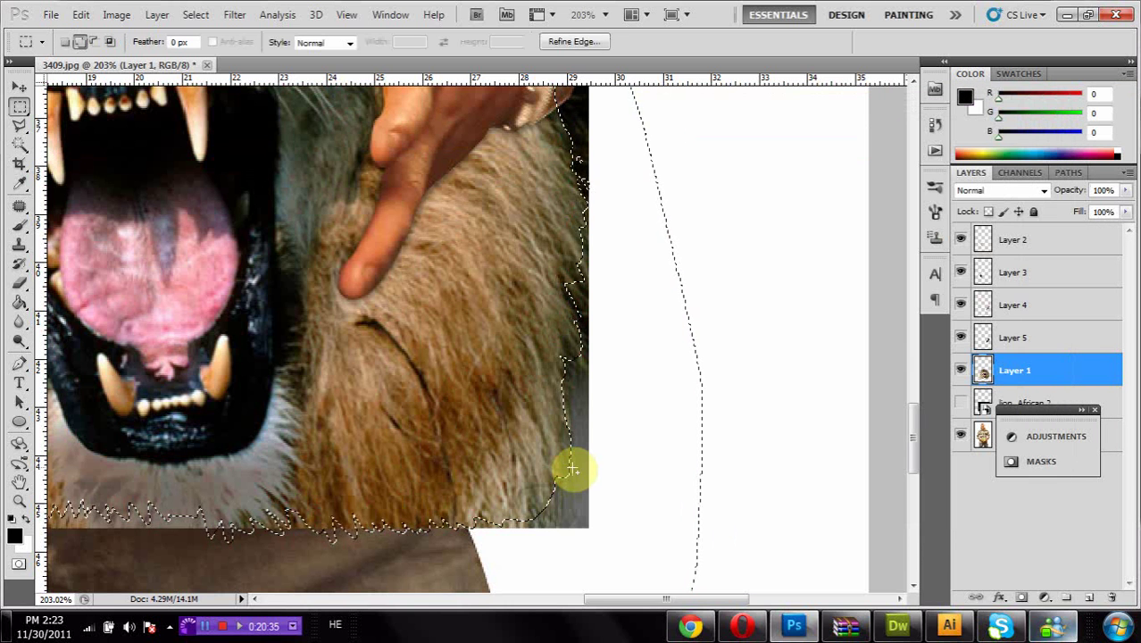
key("Delete")
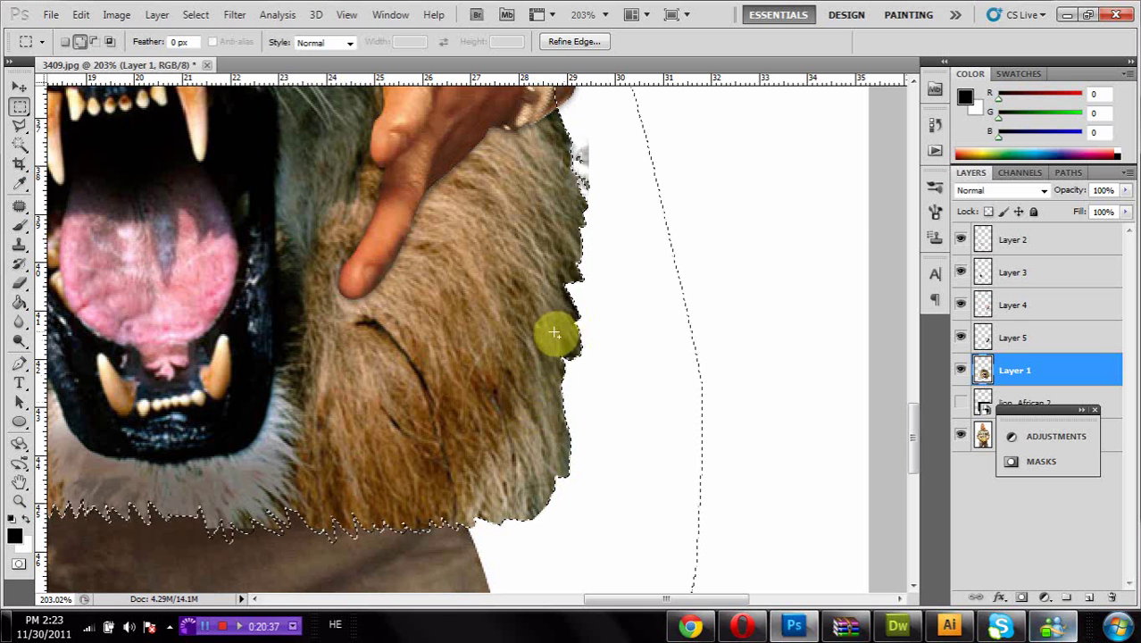
Step: Clear the selection around the lion's fur
right_click(164, 182)
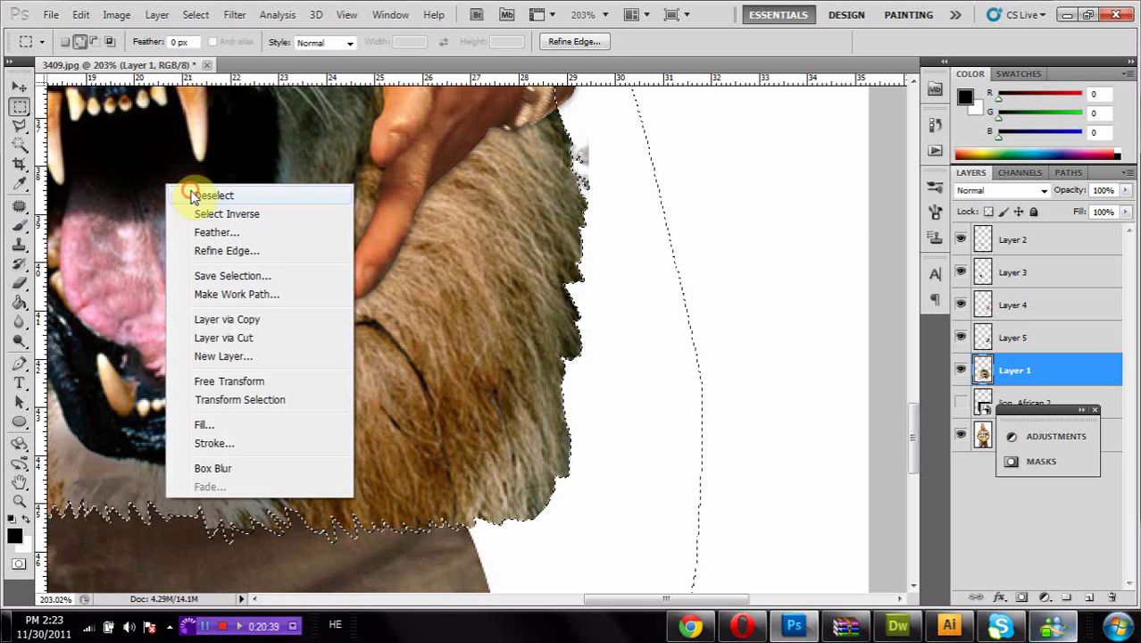
left_click(189, 189)
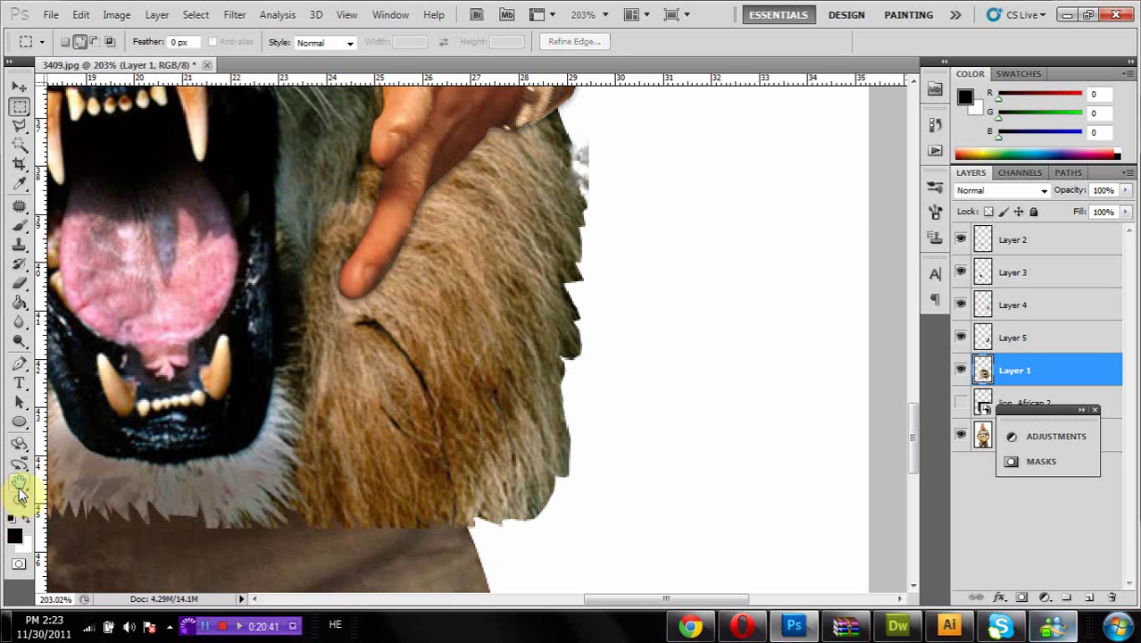
double_click(20, 487)
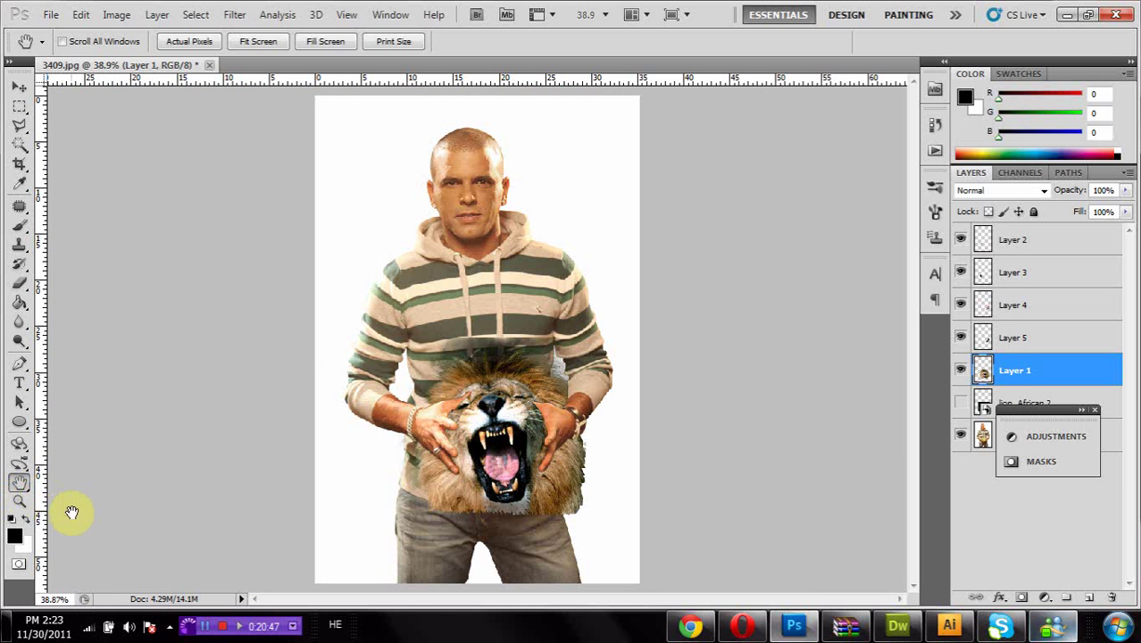
Step: Erase Layer 1's straight dark border above the mane with a soft eraser, at 94 px and closer in at 38 px
left_click(20, 502)
left_click_drag(336, 320, 646, 420)
left_click(20, 283)
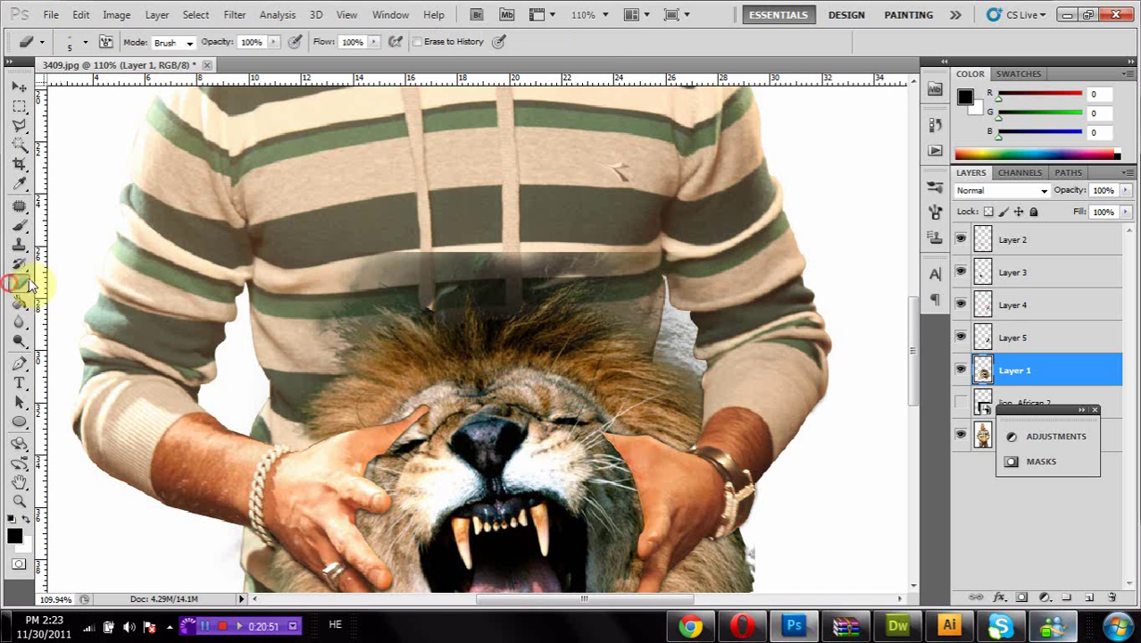
right_click(416, 265)
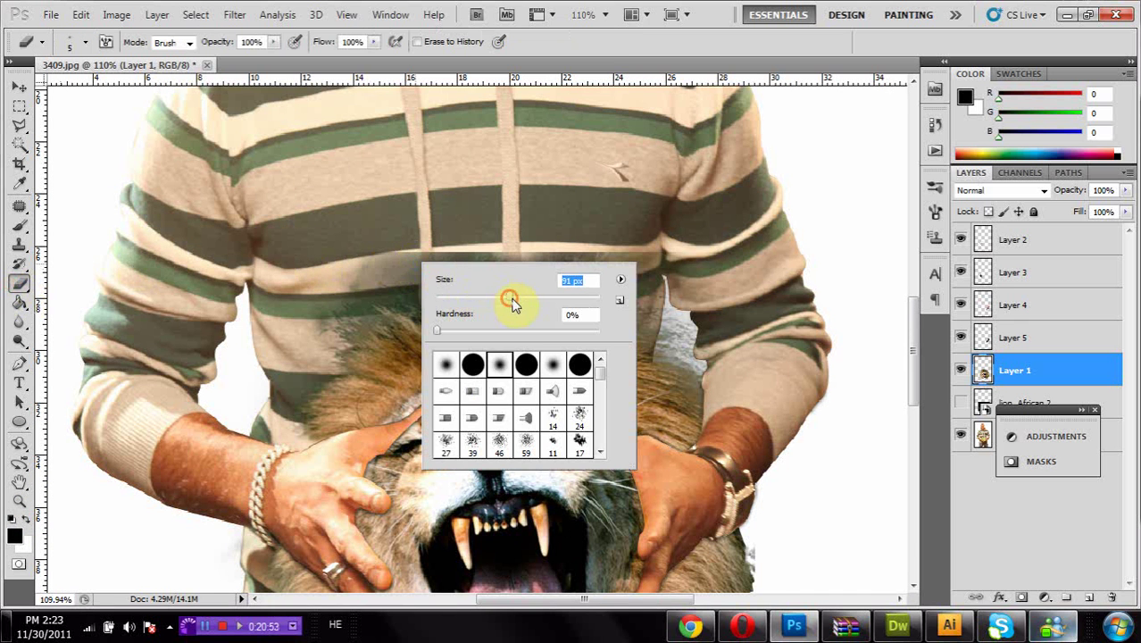
left_click_drag(511, 299, 513, 299)
mouse_move(389, 260)
left_mouse_down()
mouse_move(348, 265)
mouse_move(312, 290)
left_mouse_up()
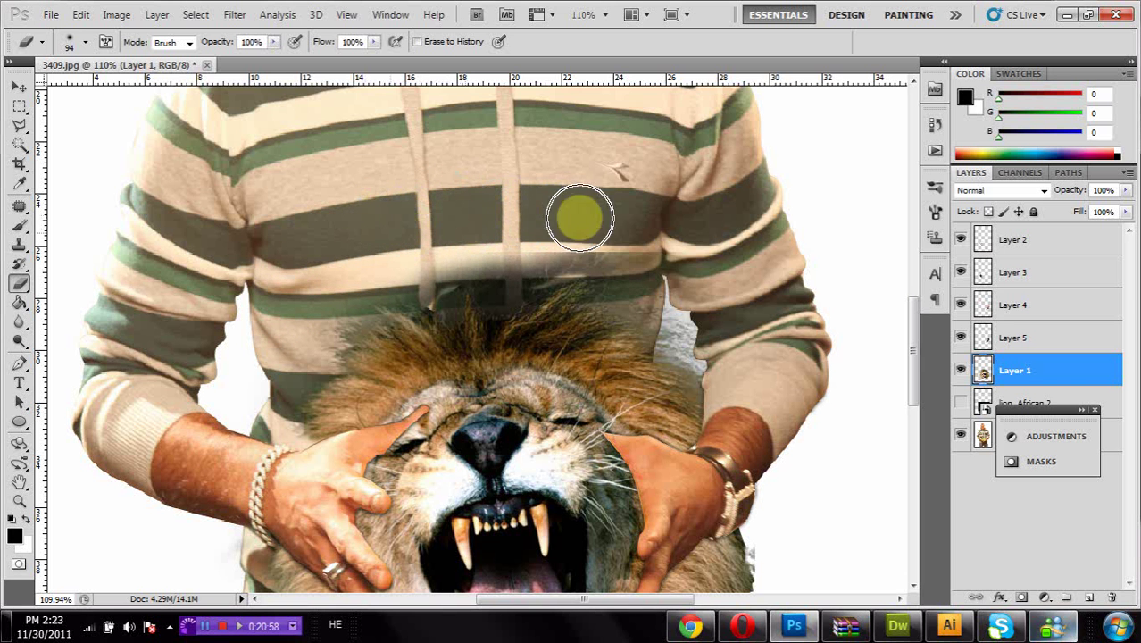
mouse_move(580, 217)
left_mouse_down()
mouse_move(657, 218)
mouse_move(702, 255)
mouse_move(609, 210)
mouse_move(627, 217)
mouse_move(527, 216)
mouse_move(621, 216)
mouse_move(563, 217)
mouse_move(664, 251)
mouse_move(594, 222)
mouse_move(681, 239)
mouse_move(626, 233)
mouse_move(644, 247)
mouse_move(612, 242)
left_mouse_up()
right_click(625, 243)
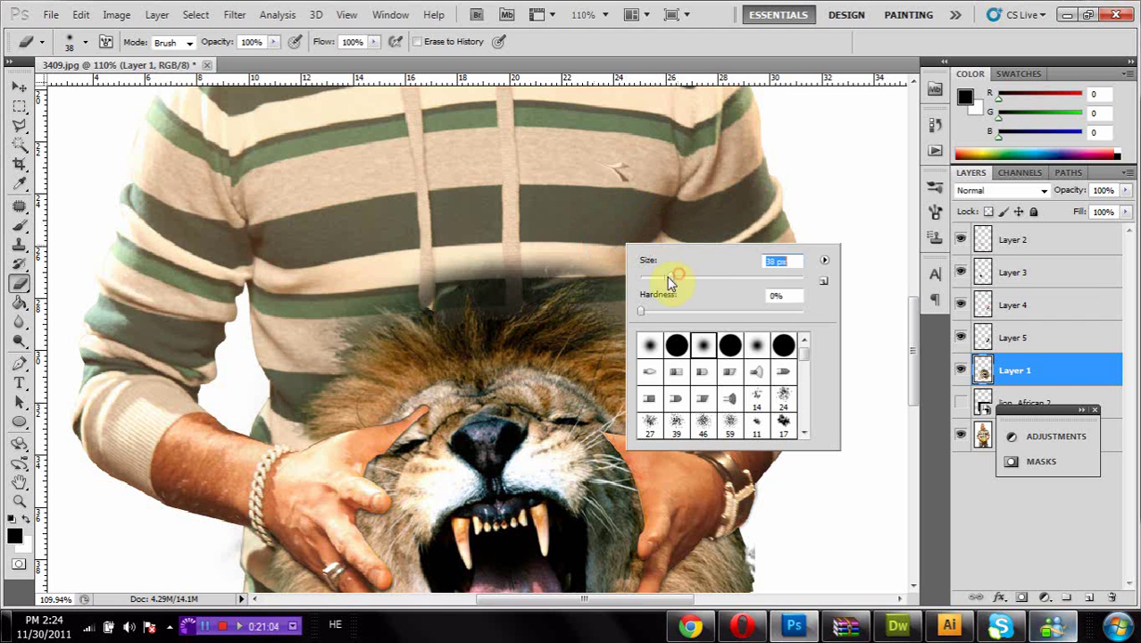
mouse_move(522, 272)
left_mouse_down()
mouse_move(507, 288)
mouse_move(551, 247)
mouse_move(593, 245)
mouse_move(431, 262)
mouse_move(495, 270)
left_mouse_up()
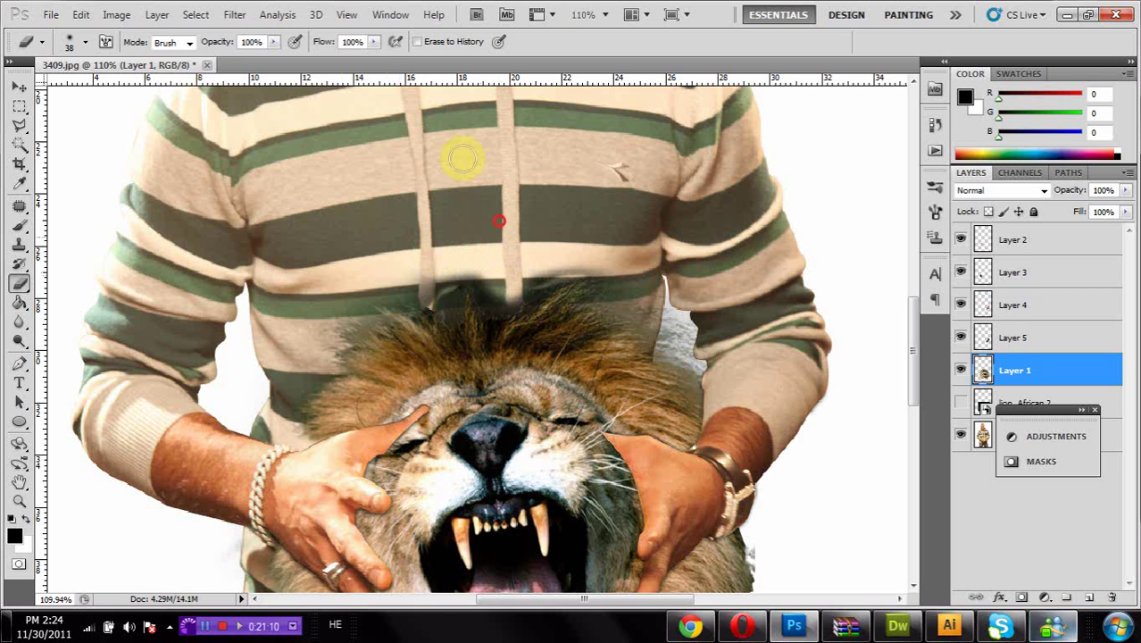
Step: Set the eraser to 21% flow and 16% opacity and fade the dark remnants between the mane's top and the hoodie's drawstrings
left_click(373, 42)
left_click_drag(321, 71, 305, 60)
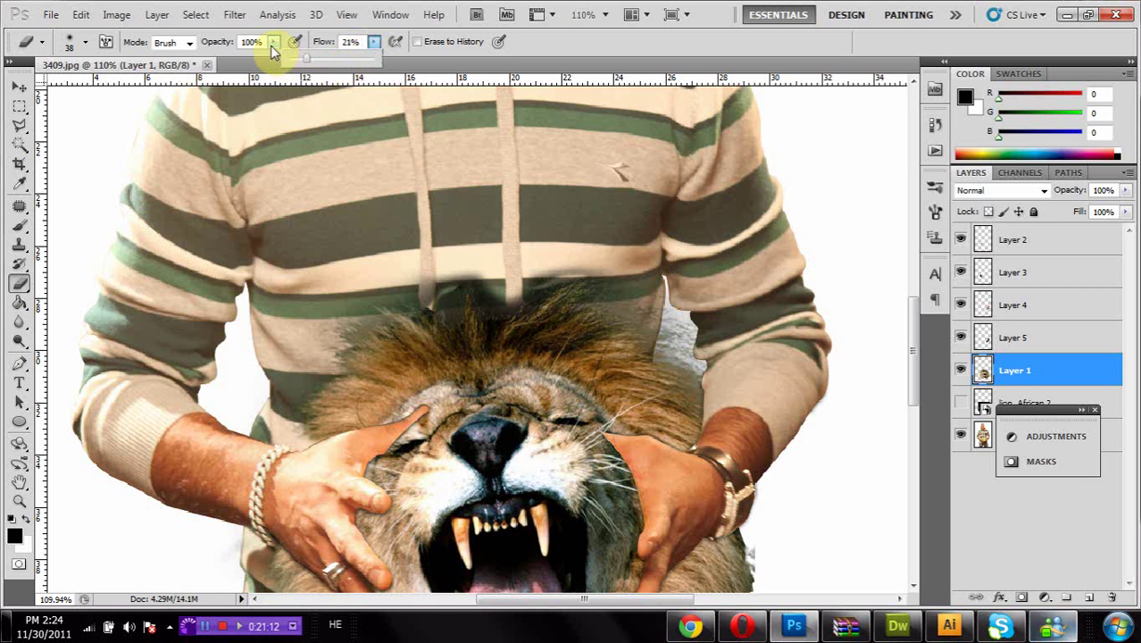
left_click(273, 42)
left_click_drag(210, 67, 201, 67)
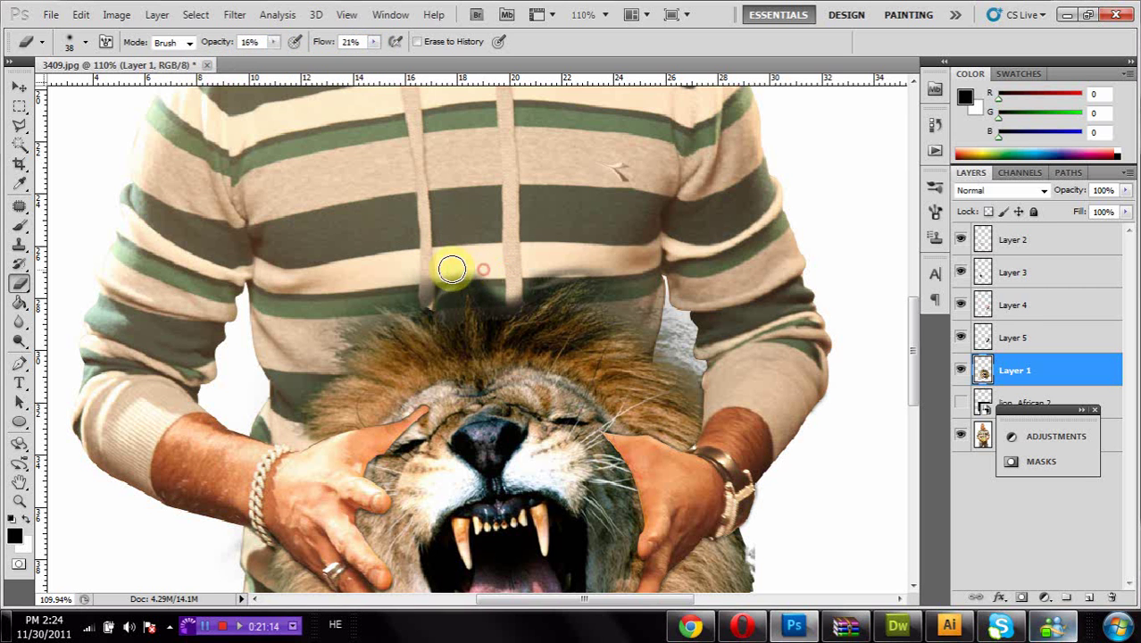
mouse_move(437, 303)
left_mouse_down()
mouse_move(447, 266)
mouse_move(490, 262)
mouse_move(447, 265)
mouse_move(555, 267)
mouse_move(522, 288)
mouse_move(607, 264)
mouse_move(554, 276)
mouse_move(603, 255)
mouse_move(485, 303)
mouse_move(574, 261)
mouse_move(517, 292)
mouse_move(505, 322)
mouse_move(509, 279)
mouse_move(509, 310)
mouse_move(476, 269)
mouse_move(506, 299)
mouse_move(604, 257)
mouse_move(525, 287)
mouse_move(470, 247)
mouse_move(380, 275)
mouse_move(314, 332)
mouse_move(332, 295)
mouse_move(331, 319)
mouse_move(360, 297)
mouse_move(344, 338)
mouse_move(398, 290)
mouse_move(446, 283)
mouse_move(440, 312)
mouse_move(447, 292)
mouse_move(457, 311)
mouse_move(442, 271)
mouse_move(443, 300)
mouse_move(470, 270)
mouse_move(496, 304)
left_mouse_up()
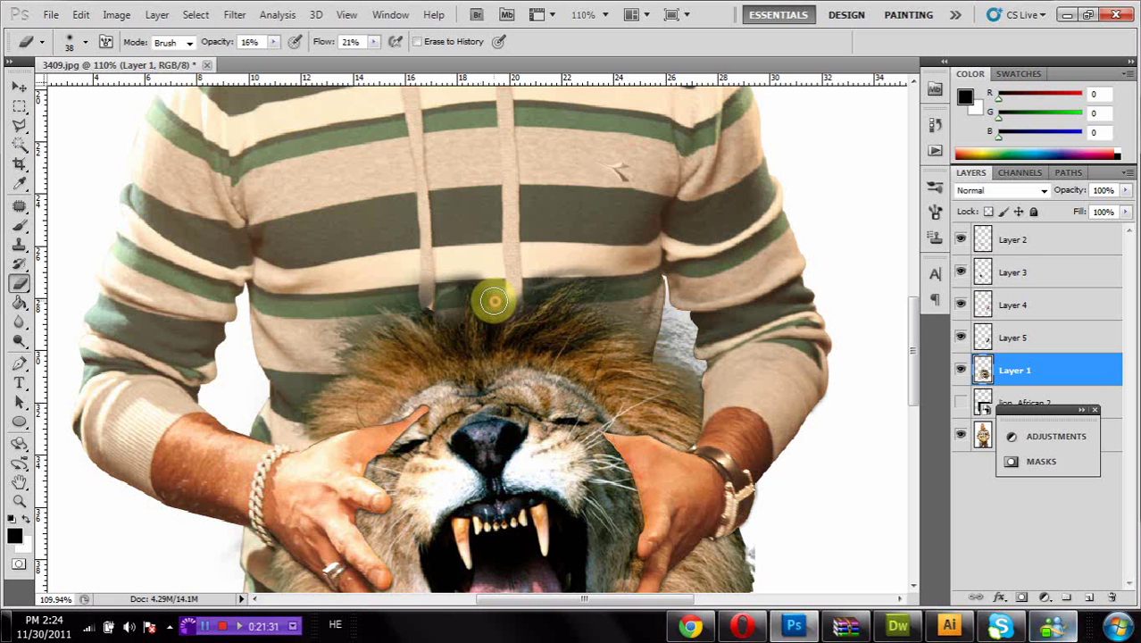
left_click(494, 301)
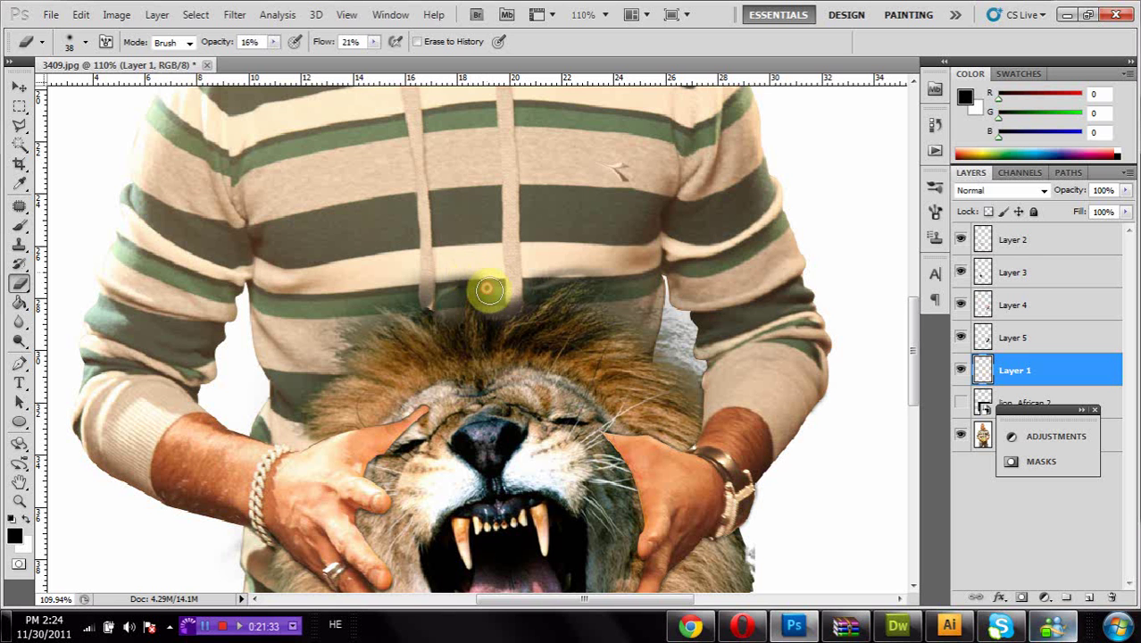
mouse_move(489, 289)
left_mouse_down()
mouse_move(586, 271)
mouse_move(570, 263)
mouse_move(514, 305)
mouse_move(558, 262)
mouse_move(510, 296)
mouse_move(594, 260)
mouse_move(701, 341)
mouse_move(711, 372)
left_mouse_up()
Step: Set the eraser to 100% flow and 100% opacity and erase the grey remnants outside the mane below the watch
scroll(710, 375, "down", 5)
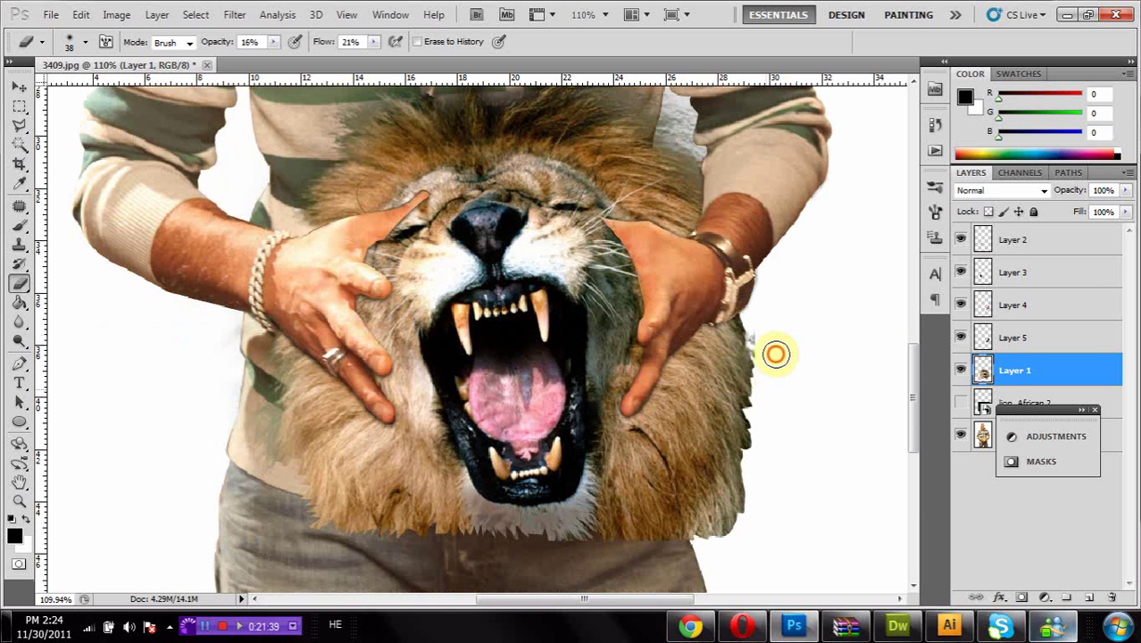
left_click_drag(776, 354, 768, 342)
left_click(768, 348)
left_click(369, 44)
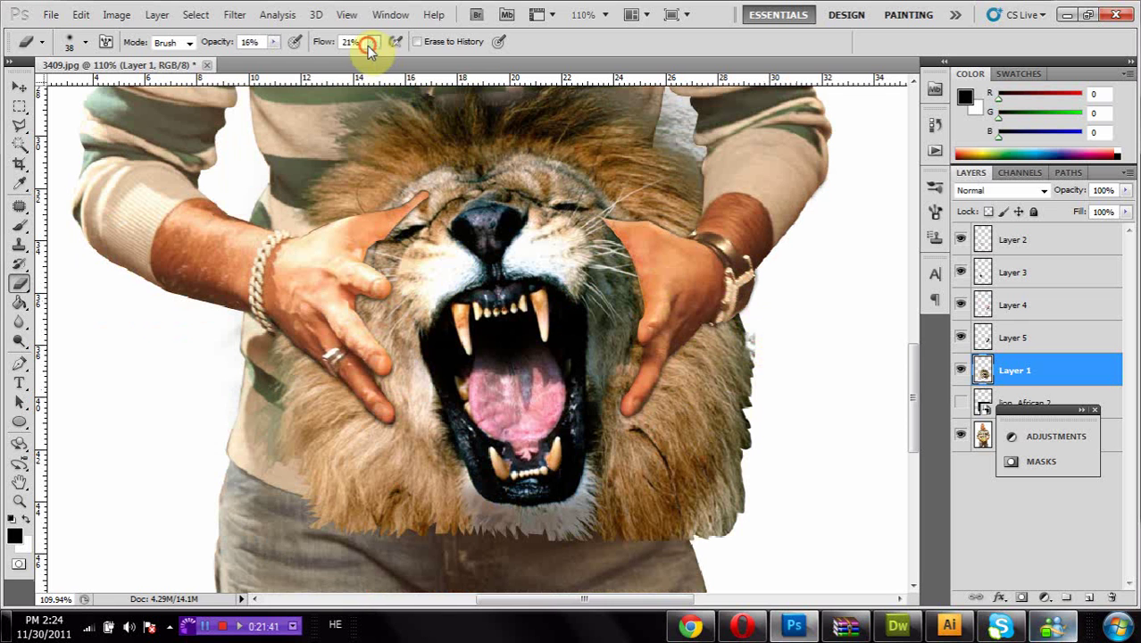
left_click_drag(368, 47, 489, 88)
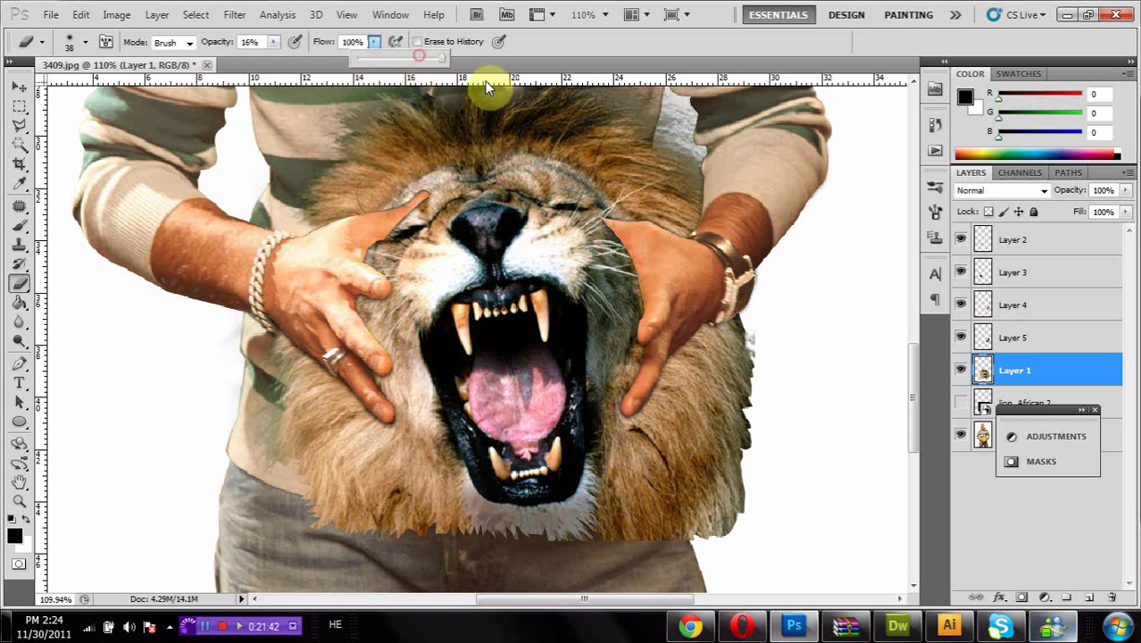
left_click(273, 47)
left_click(275, 45)
left_click_drag(287, 58, 561, 161)
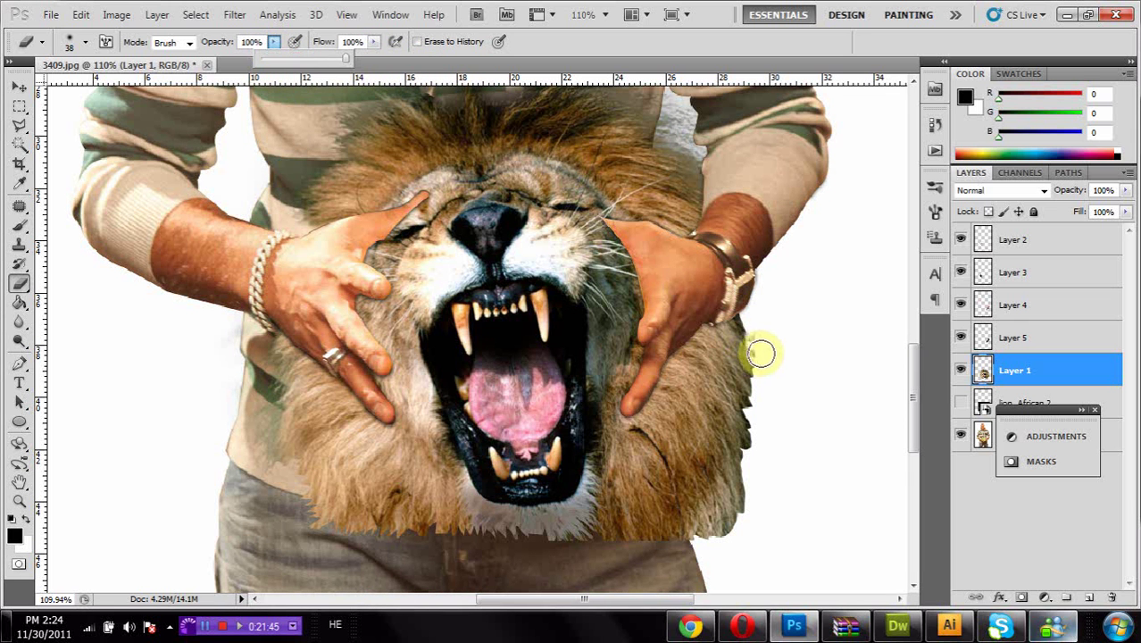
scroll(799, 500, "down", 2)
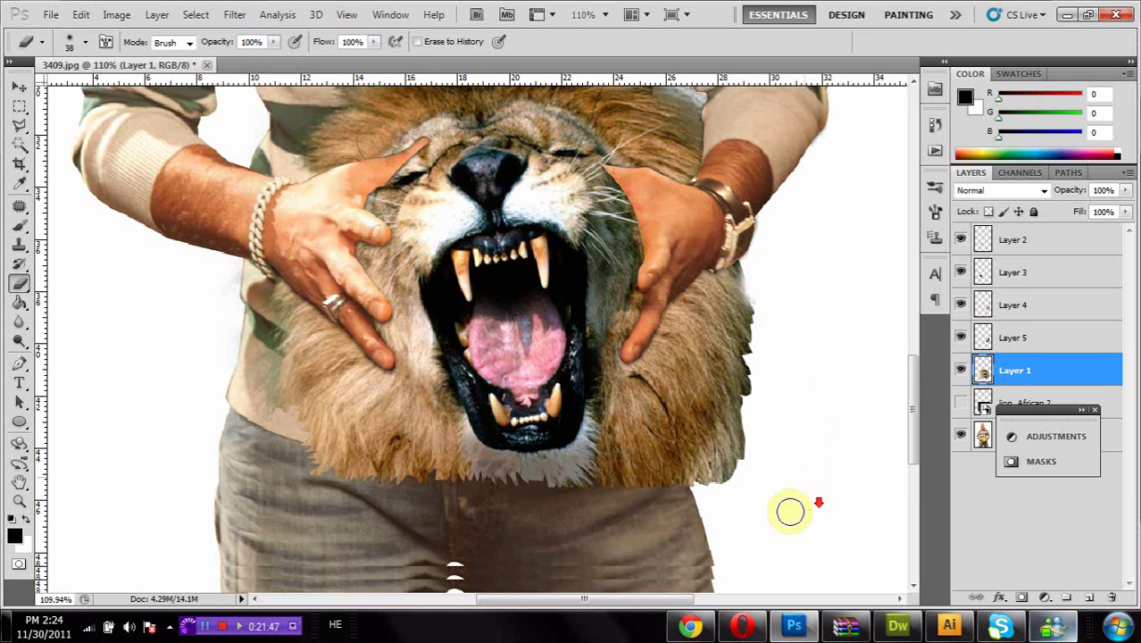
scroll(764, 505, "down", 1)
scroll(523, 536, "up", 1)
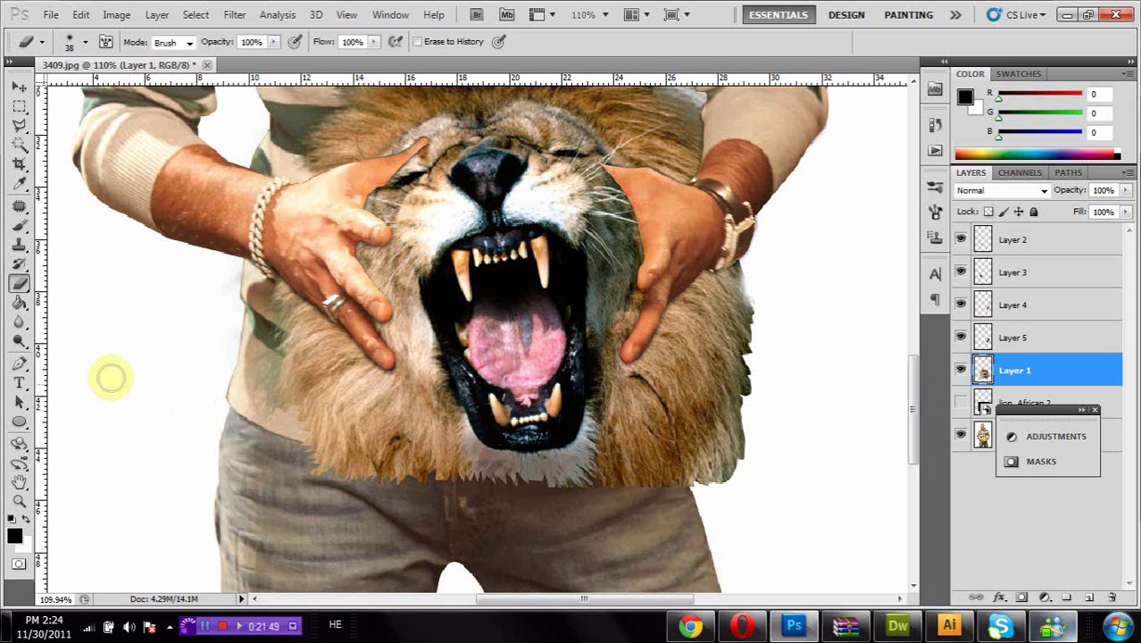
double_click(19, 483)
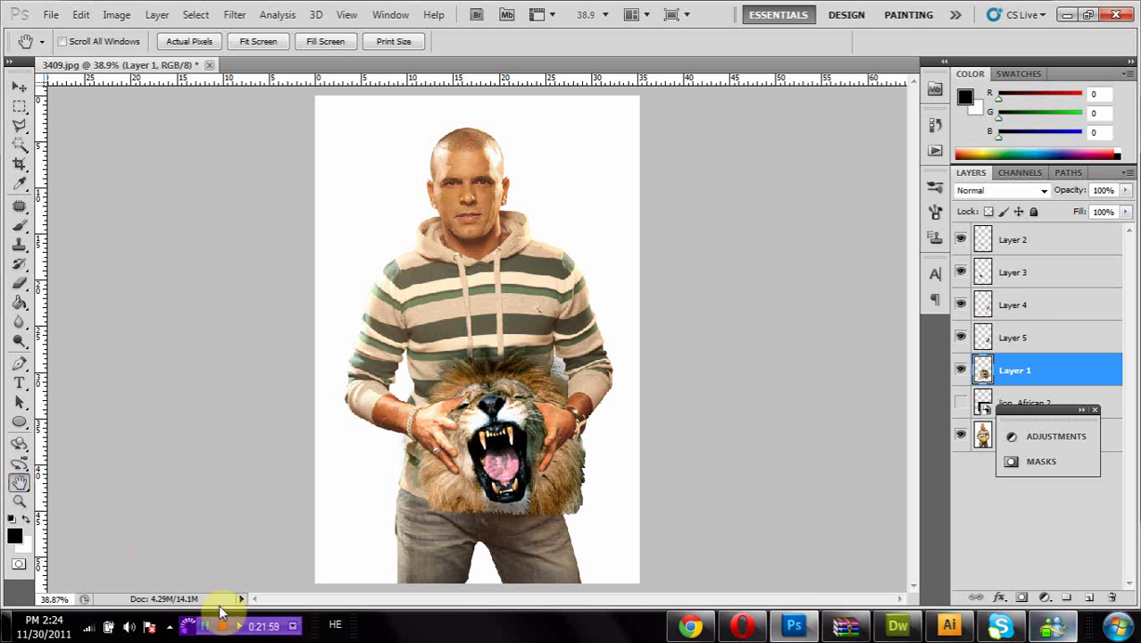
Step: Compare the hand shadow with Layer 3 hidden and shown, and lower Layer 3's fill to about 71%
left_click(16, 504)
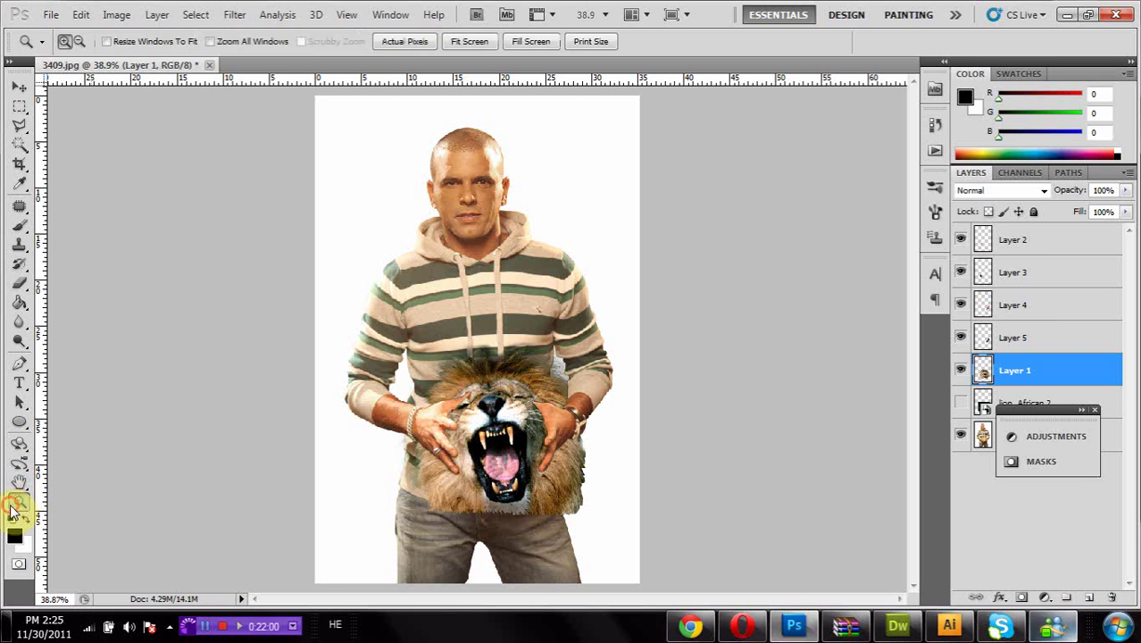
left_click(521, 460)
scroll(348, 375, "up", 1)
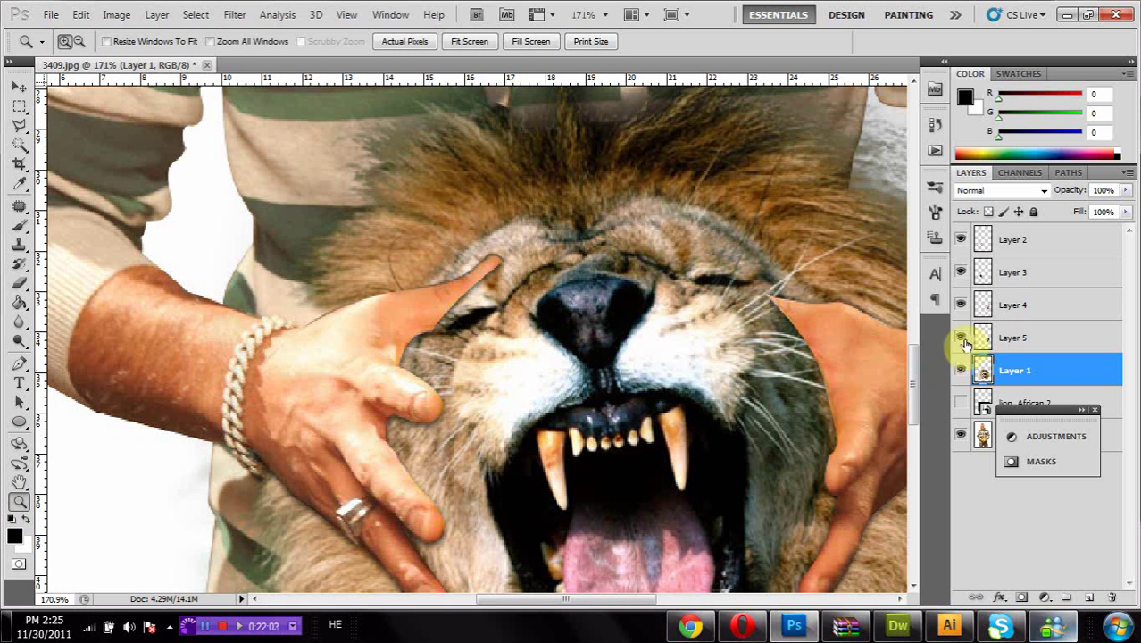
left_click(978, 274)
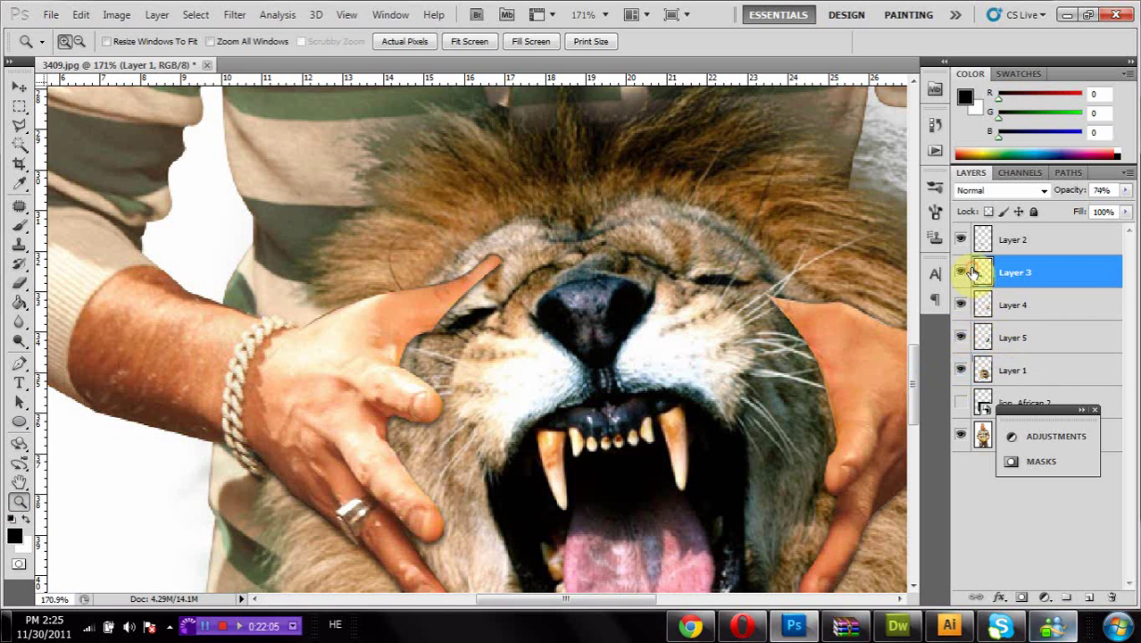
left_click(963, 273)
left_click(962, 273)
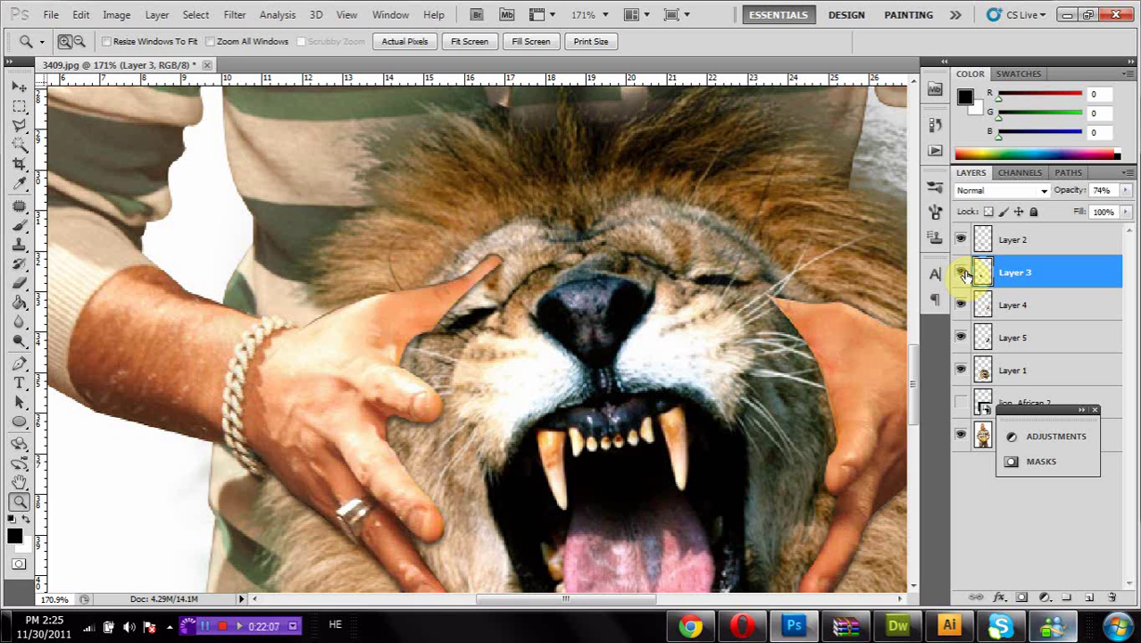
left_click(963, 274)
left_click(963, 274)
left_click(962, 273)
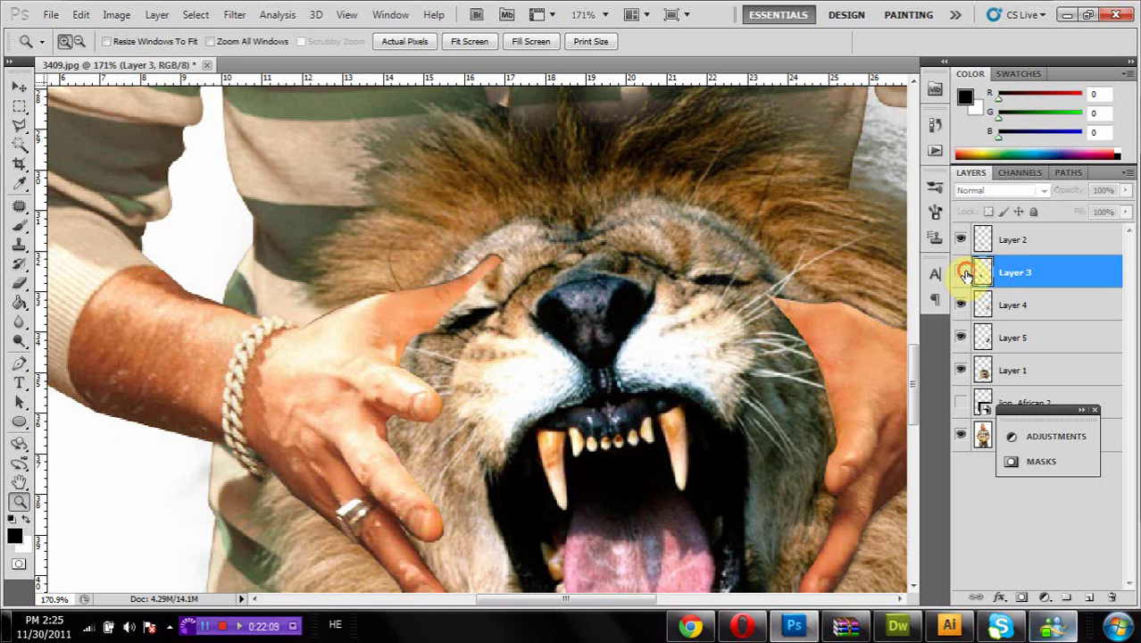
left_click(963, 273)
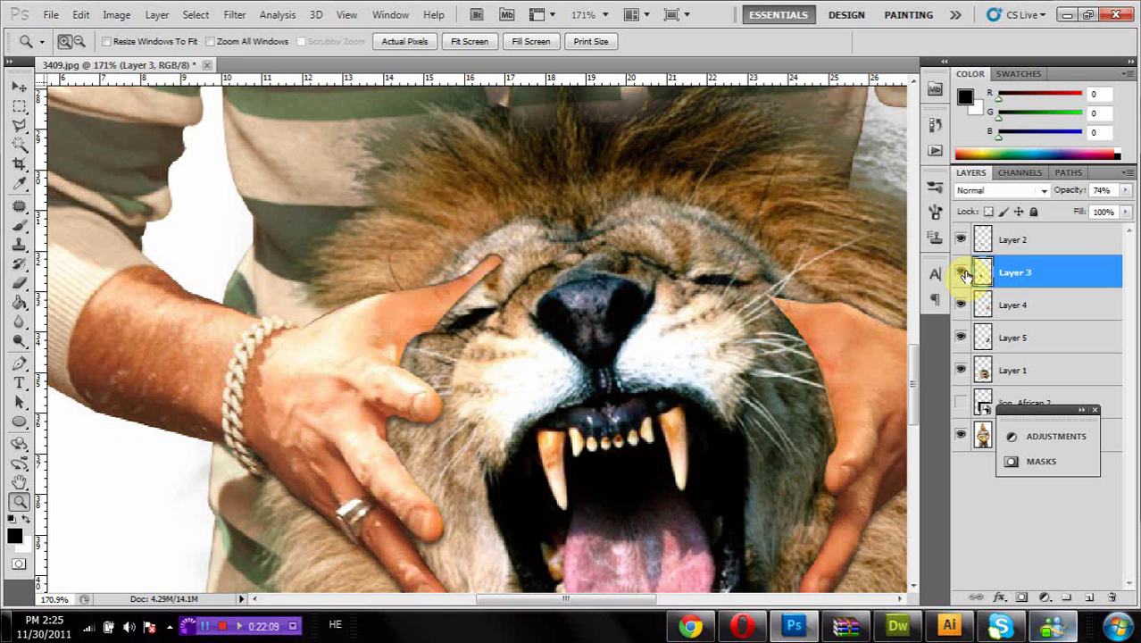
left_click(1126, 214)
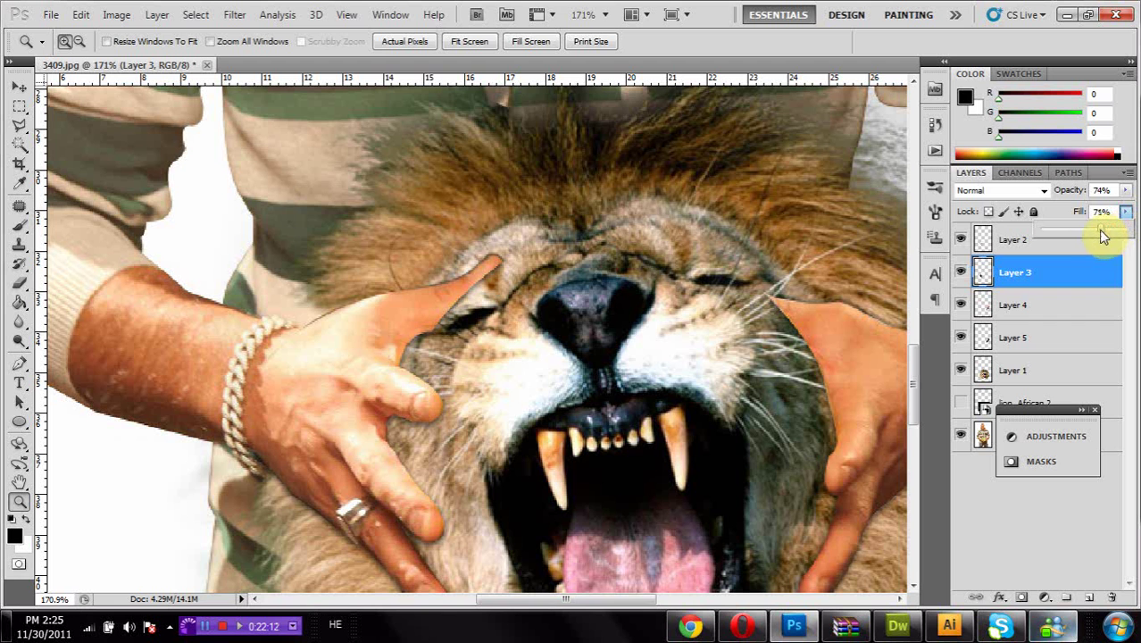
left_click_drag(1094, 234, 1103, 232)
Step: On Layer 2, erase along the upper edge of the hand with the bracelet using the 38 px soft eraser
left_click(1006, 248)
left_click(964, 240)
left_click(963, 240)
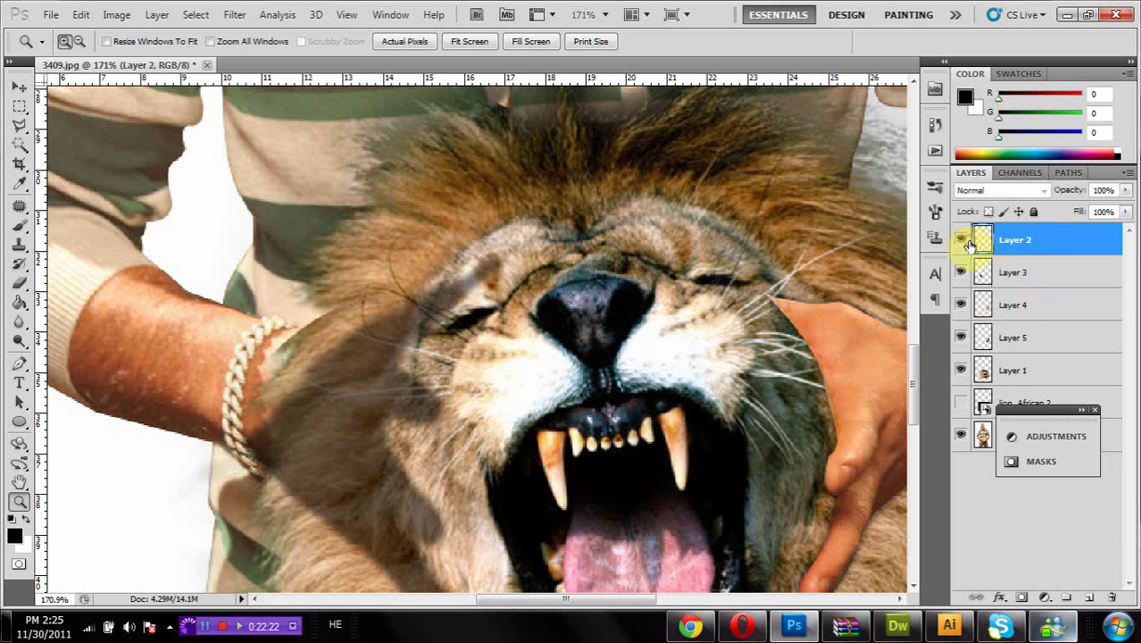
left_click(968, 244)
left_click(969, 243)
left_click(969, 244)
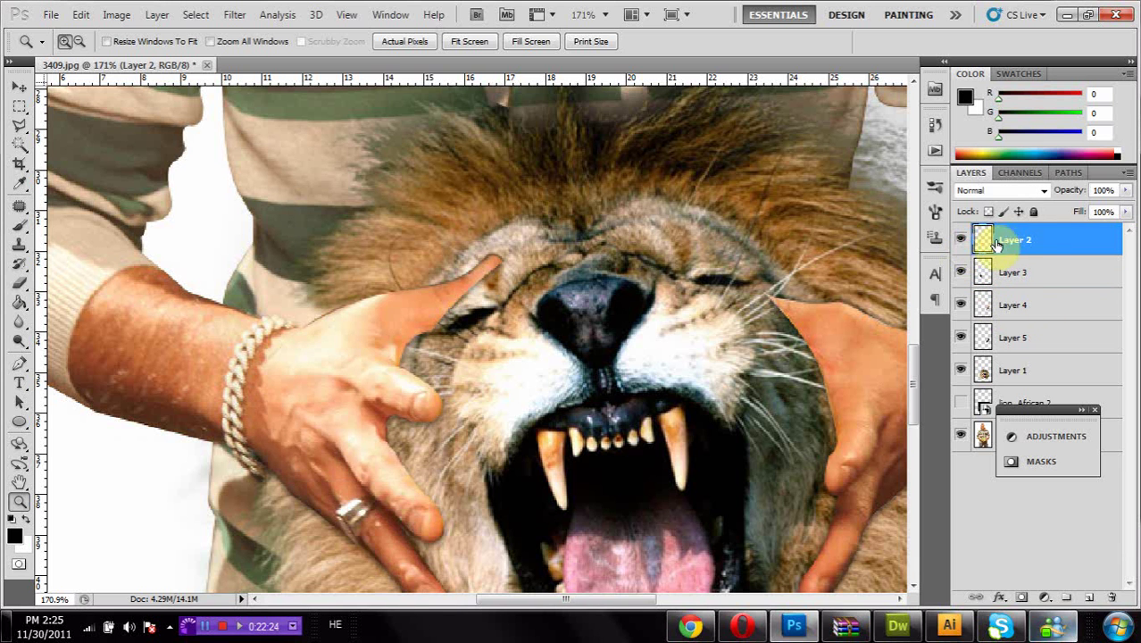
left_click(19, 283)
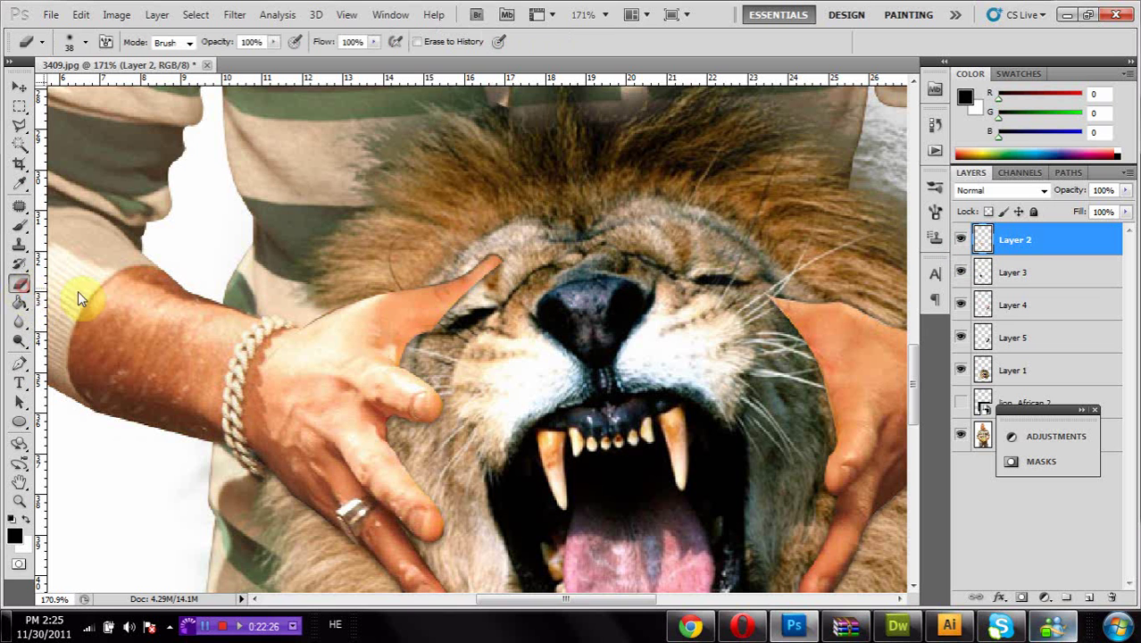
mouse_move(337, 286)
left_mouse_down()
mouse_move(247, 323)
mouse_move(225, 352)
left_mouse_up()
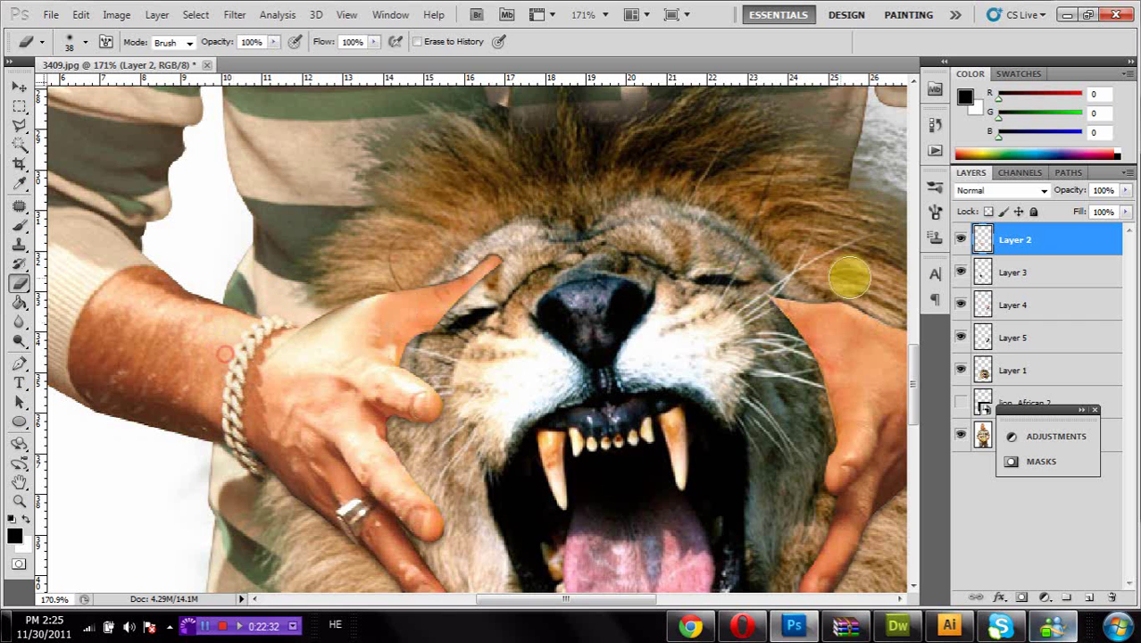
Step: Compare the hand and its shadow with Layer 3 and Layer 2 hidden and shown, and select Layer 1
left_click(962, 277)
left_click(961, 277)
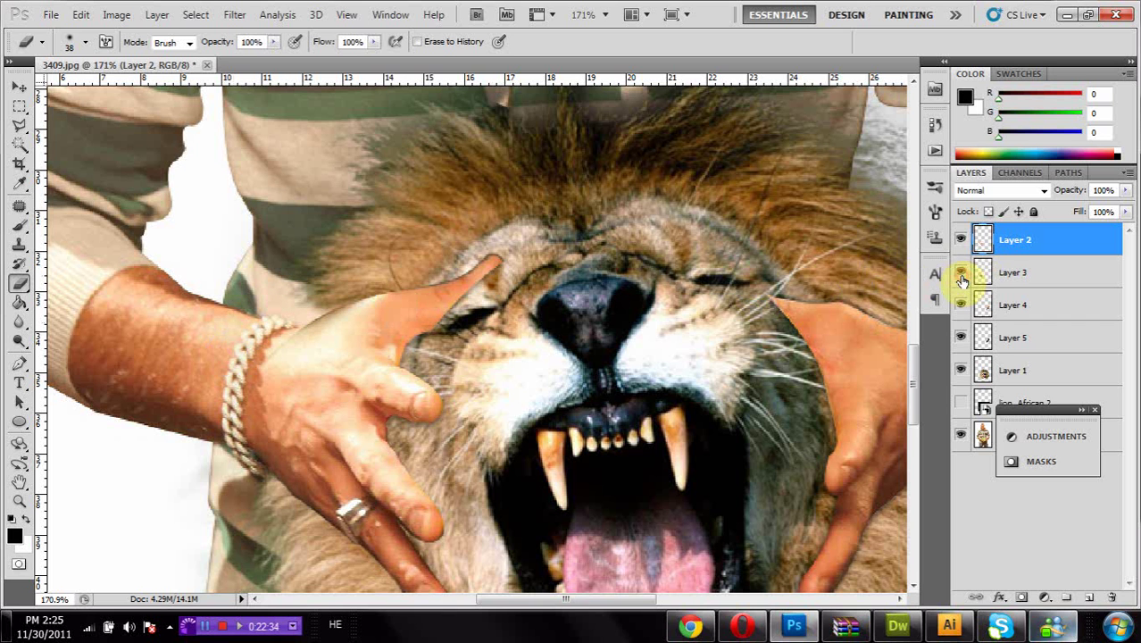
left_click(961, 277)
left_click(962, 277)
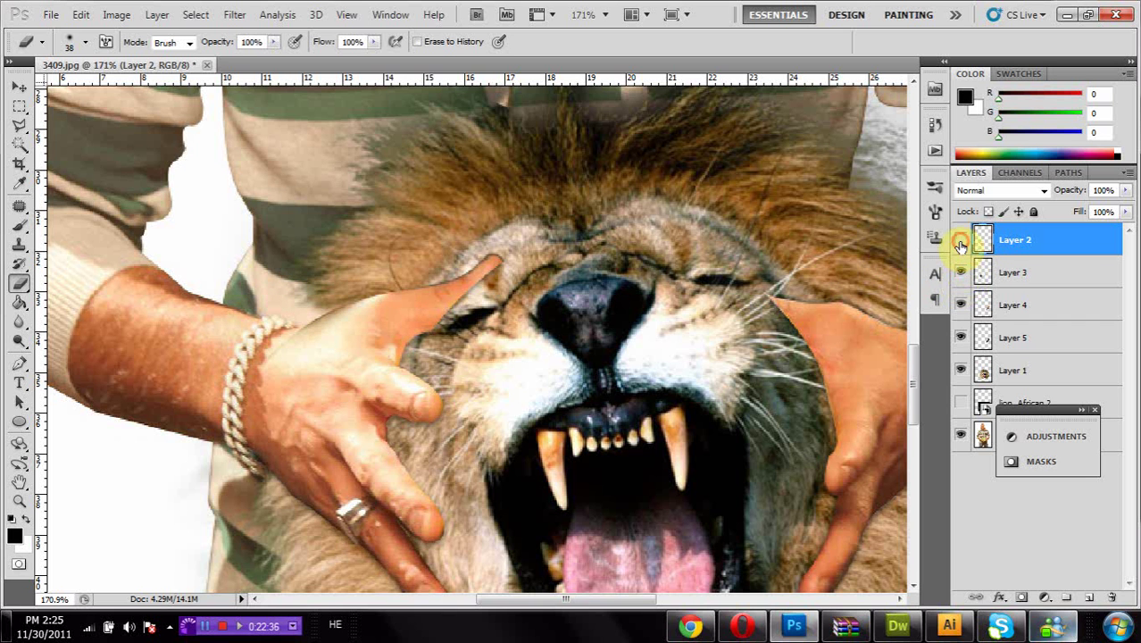
left_click(960, 243)
left_click(961, 243)
left_click(961, 243)
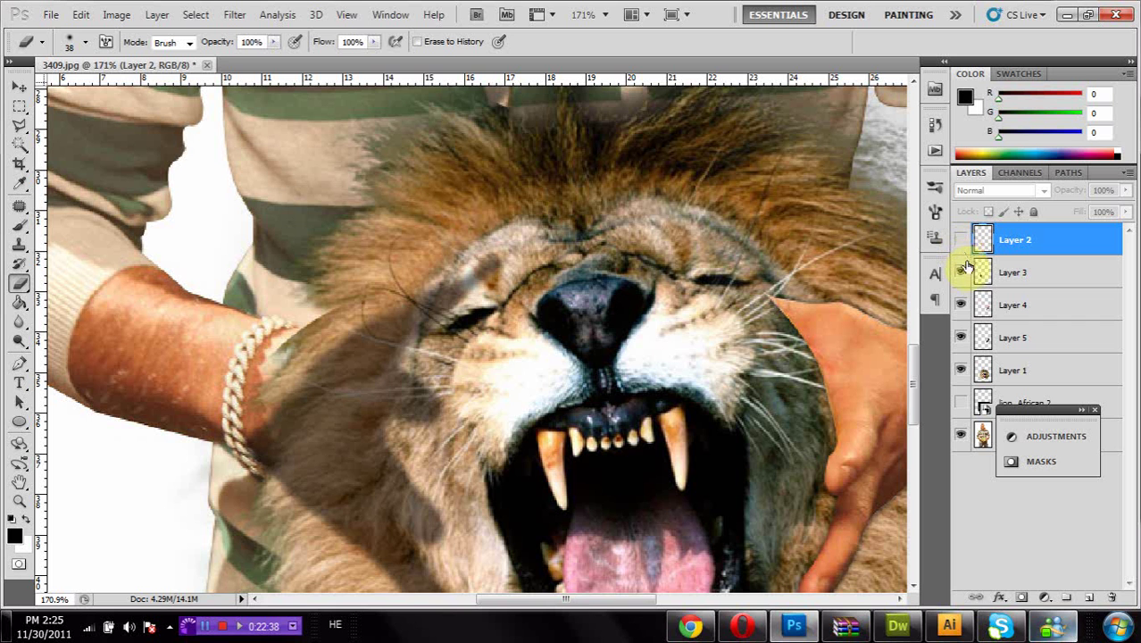
left_click(962, 275)
left_click(961, 275)
left_click(960, 243)
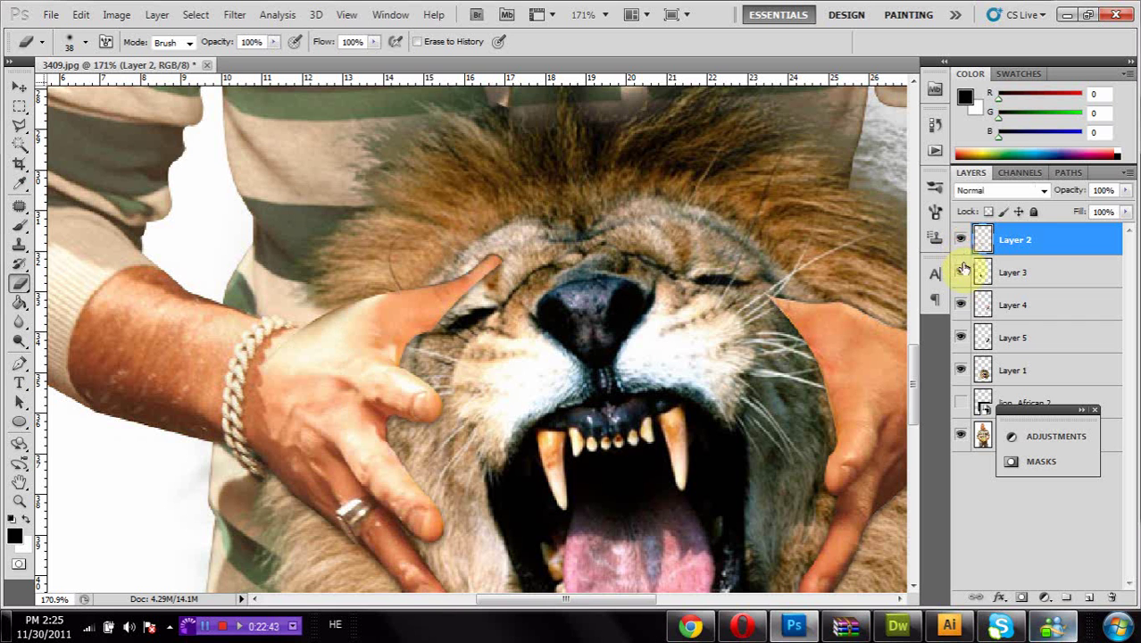
left_click(1007, 368)
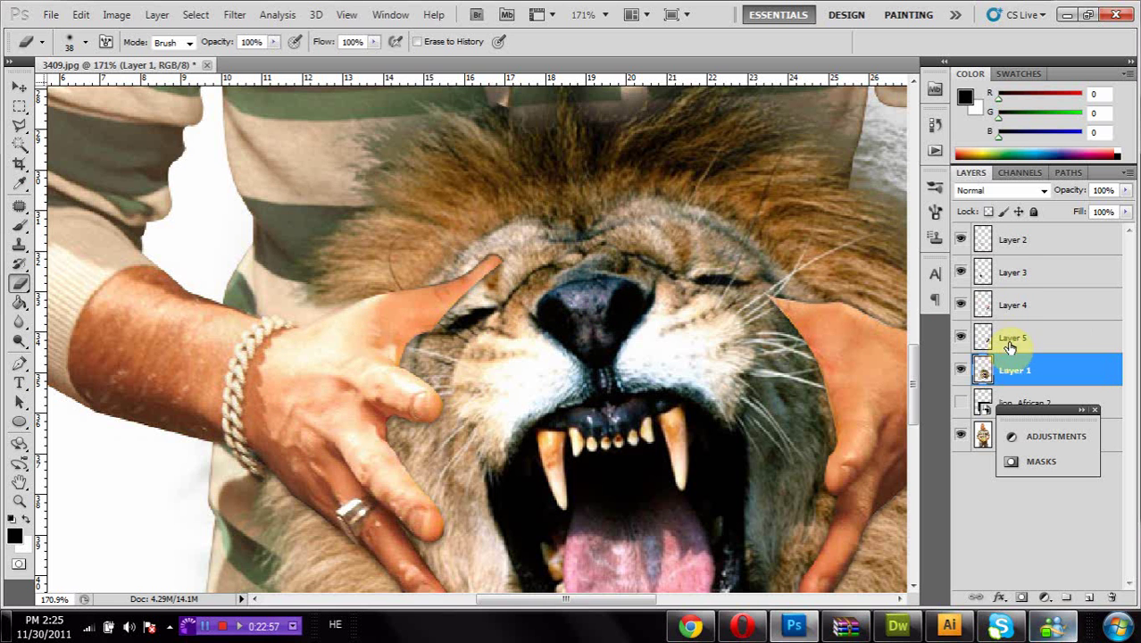
Step: Load the outline of the bracelet hand on Layer 2 as a selection with Layer 1 active, and clear the selection
left_click(1009, 243)
left_click(1009, 243, "ctrl")
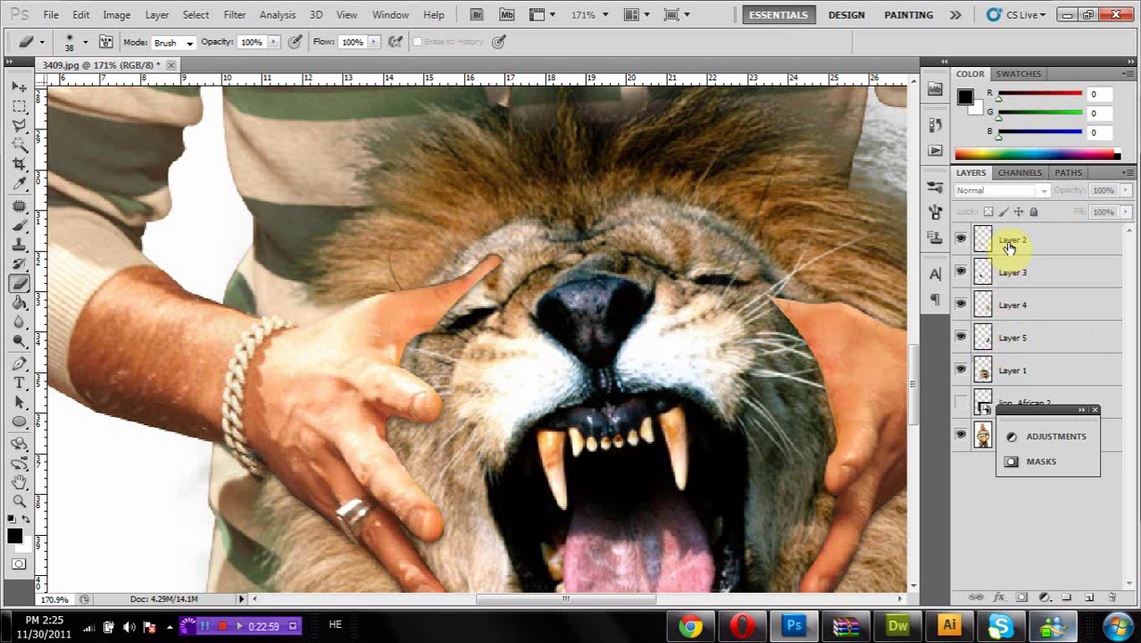
left_click(986, 242, "ctrl")
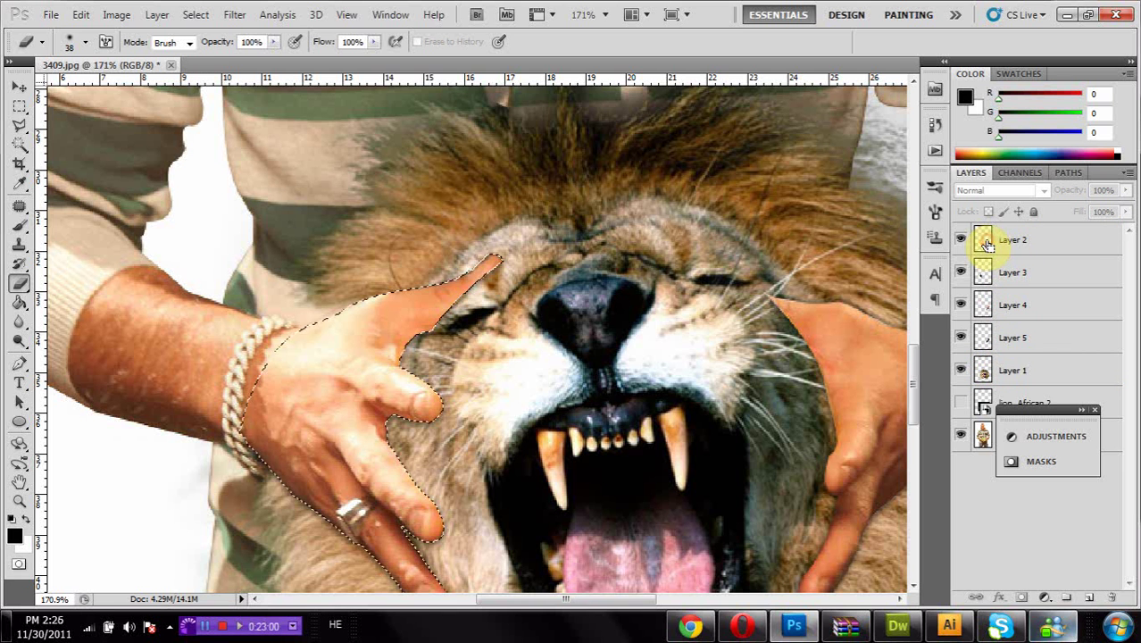
left_click(1003, 381)
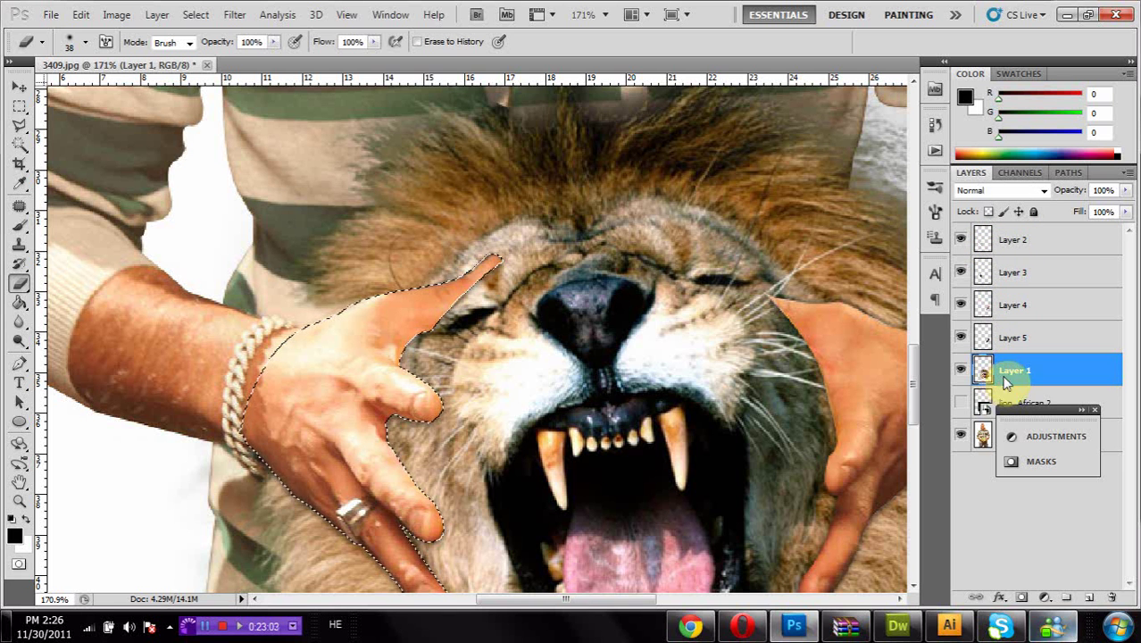
right_click(728, 248)
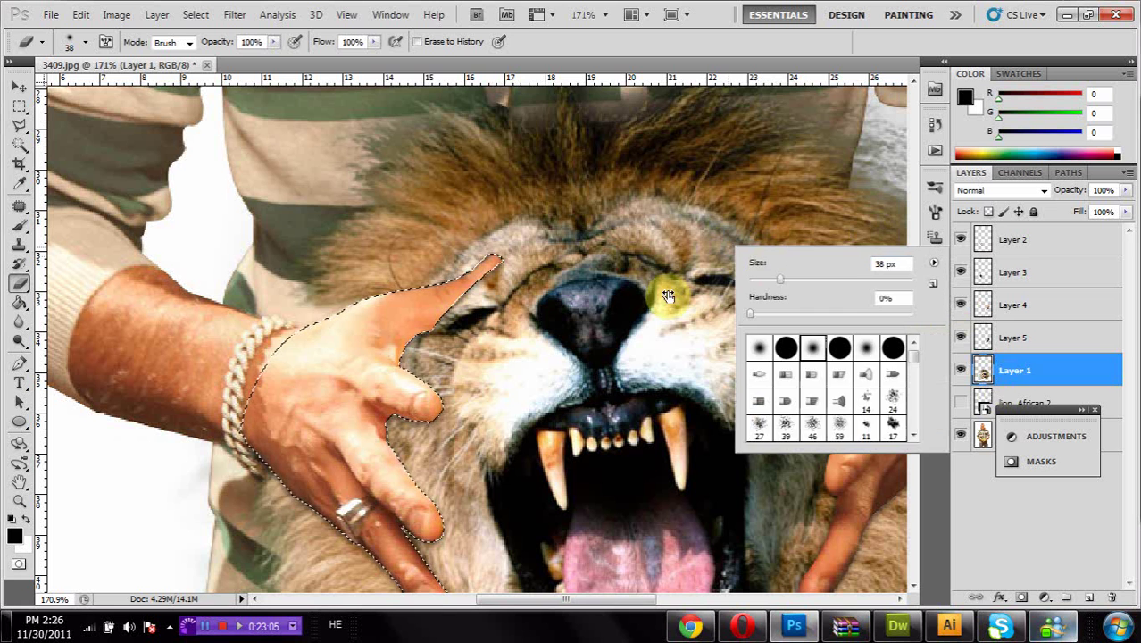
left_click(19, 106)
right_click(183, 154)
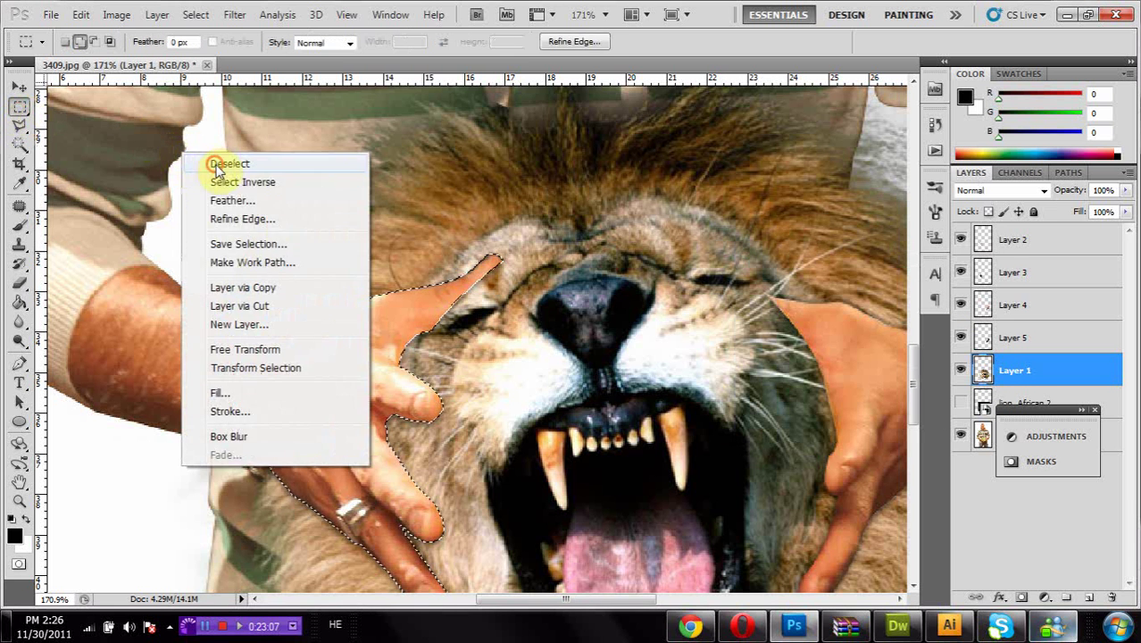
left_click(227, 164)
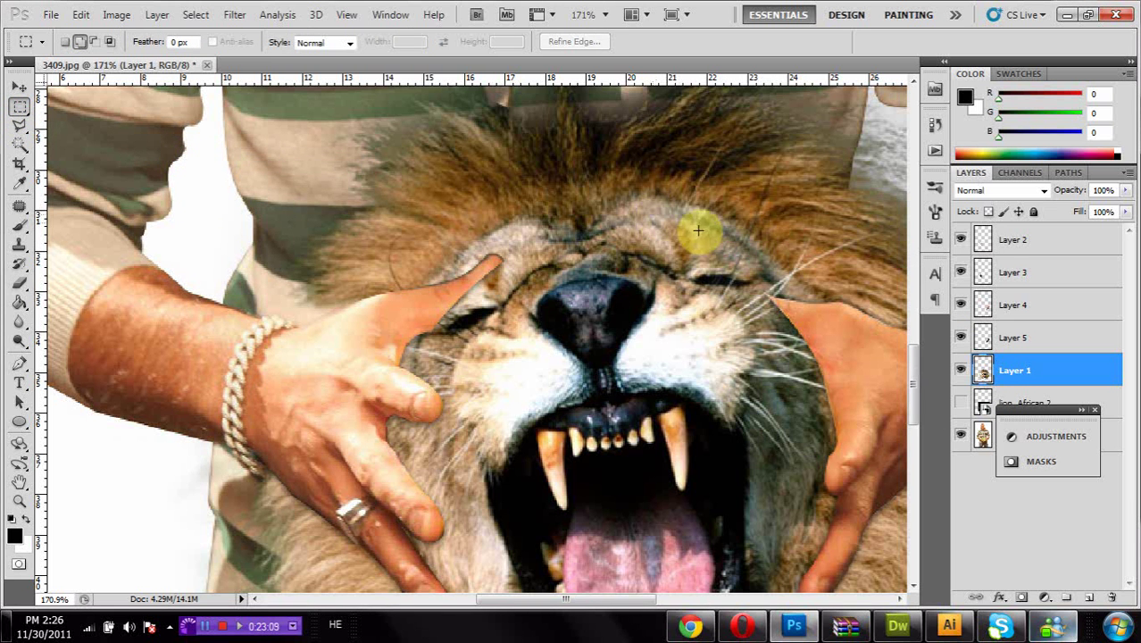
Step: Compare the other hand with Layer 4 hidden and shown, load its outline as a selection over Layer 1, and deselect it
left_click(1023, 307)
left_click(960, 306)
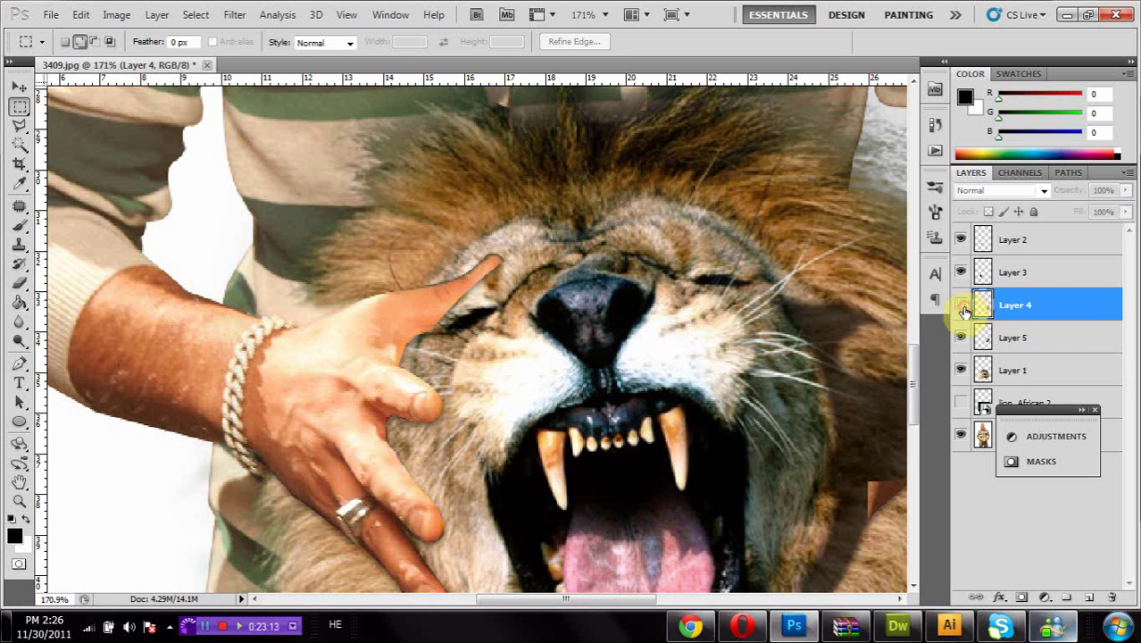
left_click(961, 305)
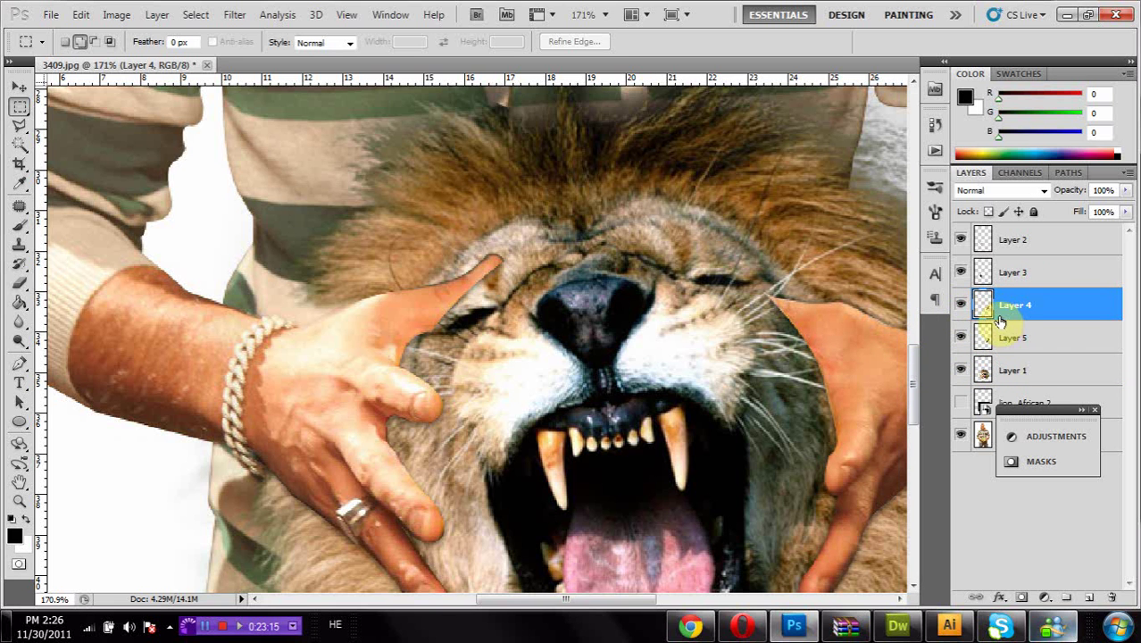
left_click(986, 306, "ctrl")
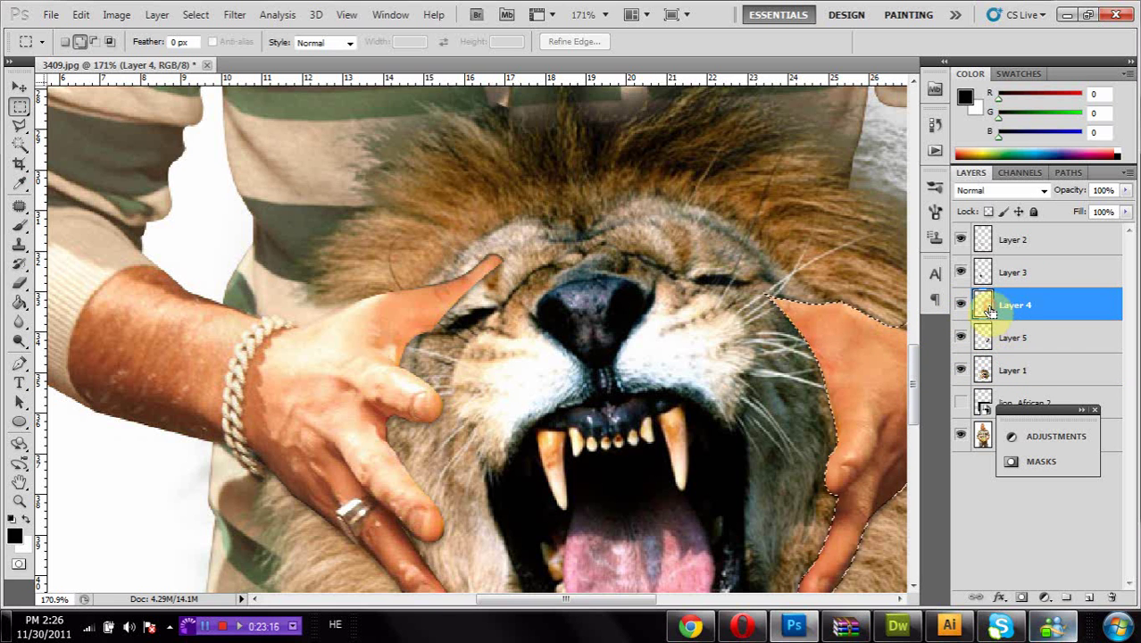
left_click(993, 373)
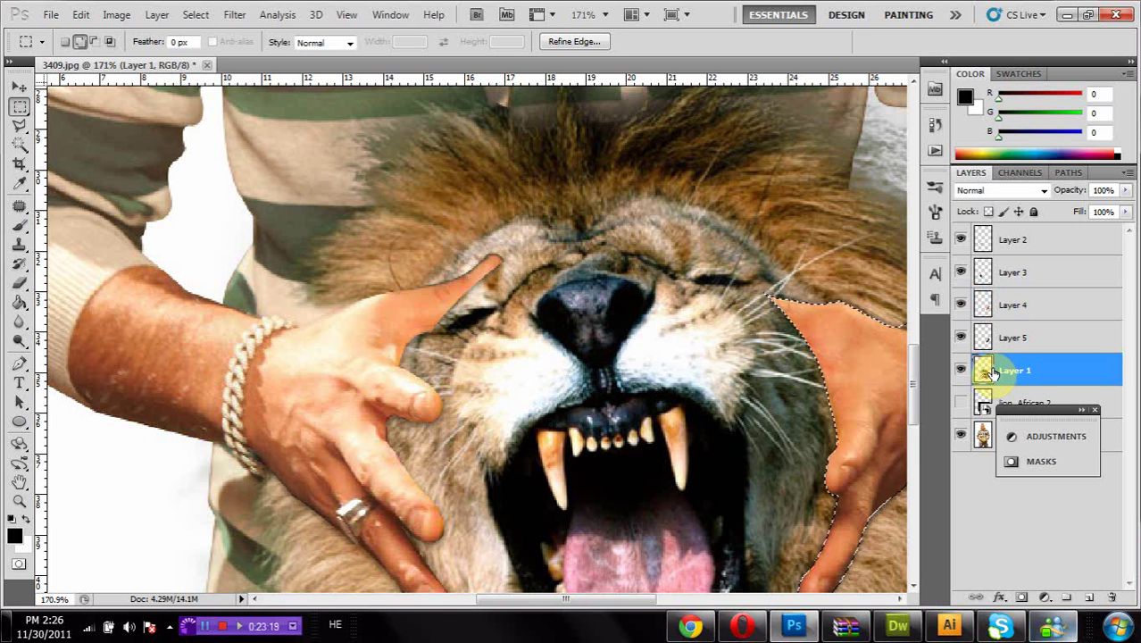
right_click(790, 269)
left_click(799, 276)
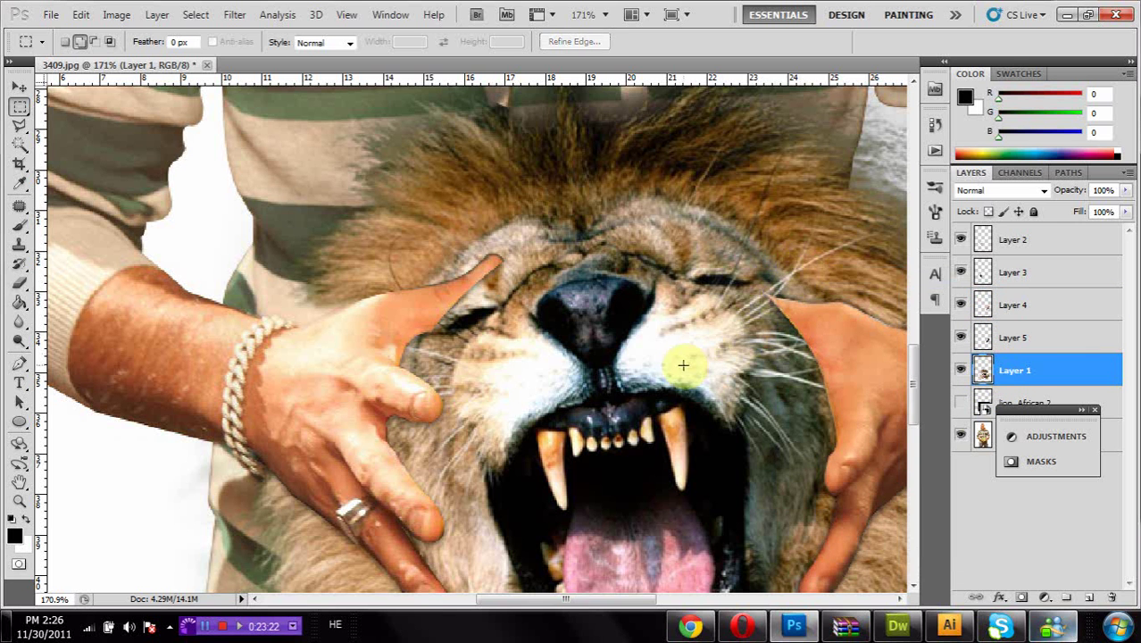
Step: Try to erase the thumb tip of the hand on Layer 4 with the 38 px soft eraser
left_click(1006, 310)
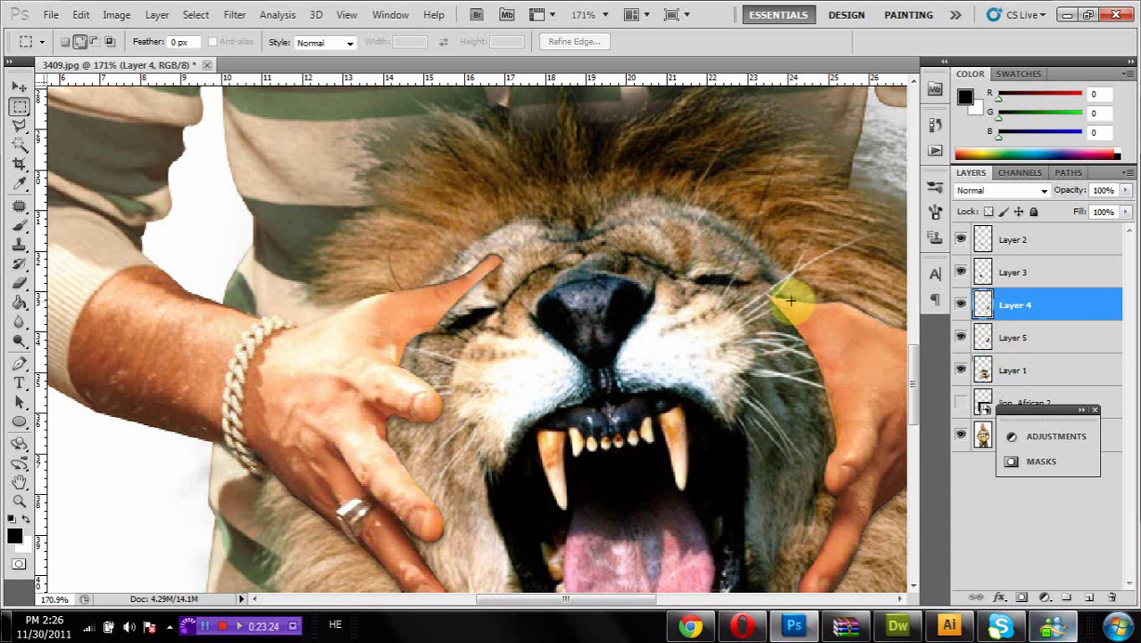
left_click(18, 282)
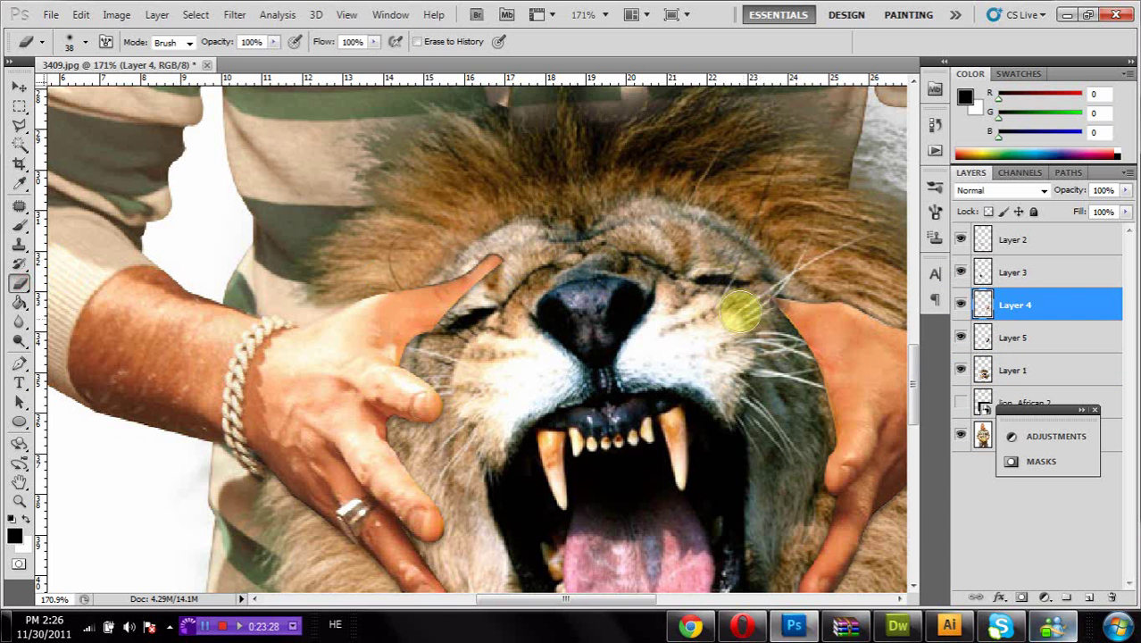
left_click(980, 336)
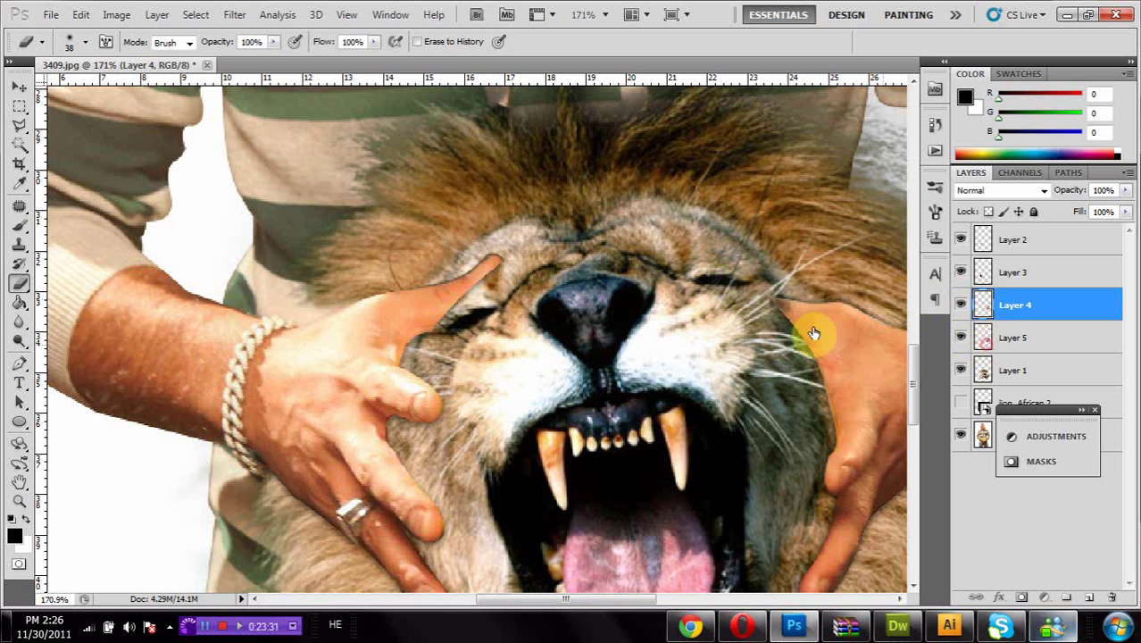
left_click(754, 284)
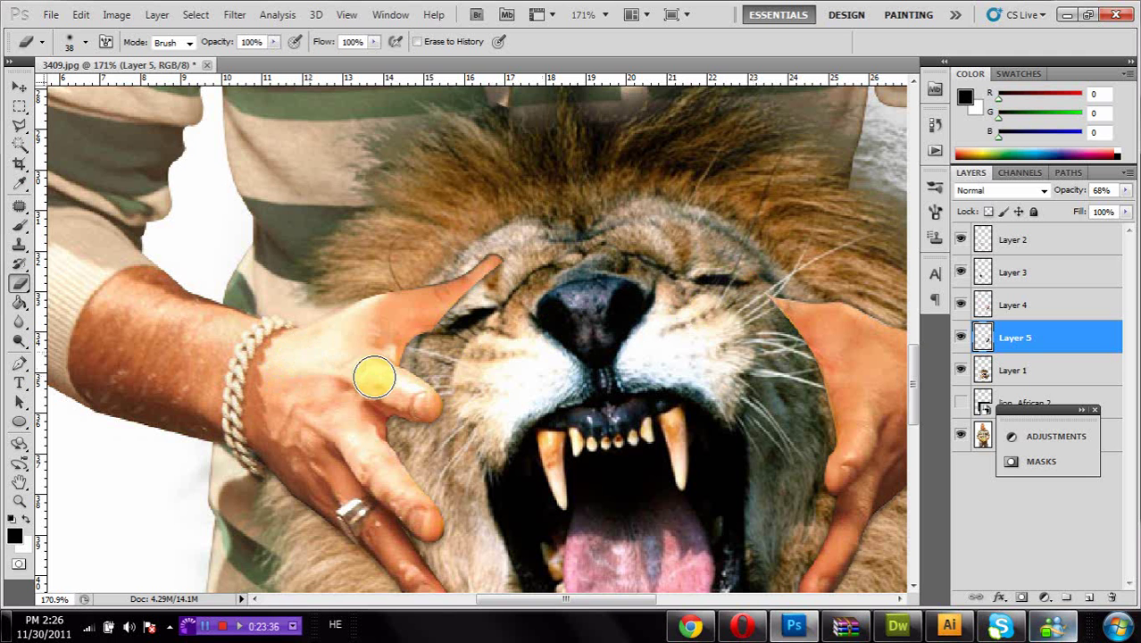
Step: With the Pen tool, draw a closed tapered path around the lion's long white whisker, extending it onto the hand with the watch
left_click_drag(720, 395, 474, 388)
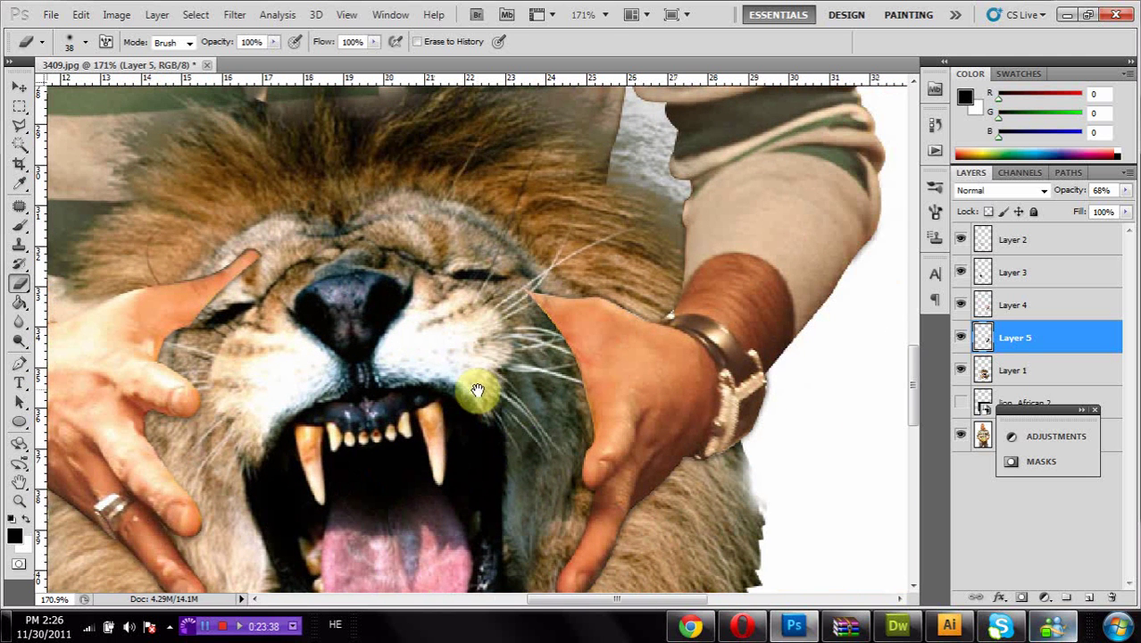
left_click(20, 501)
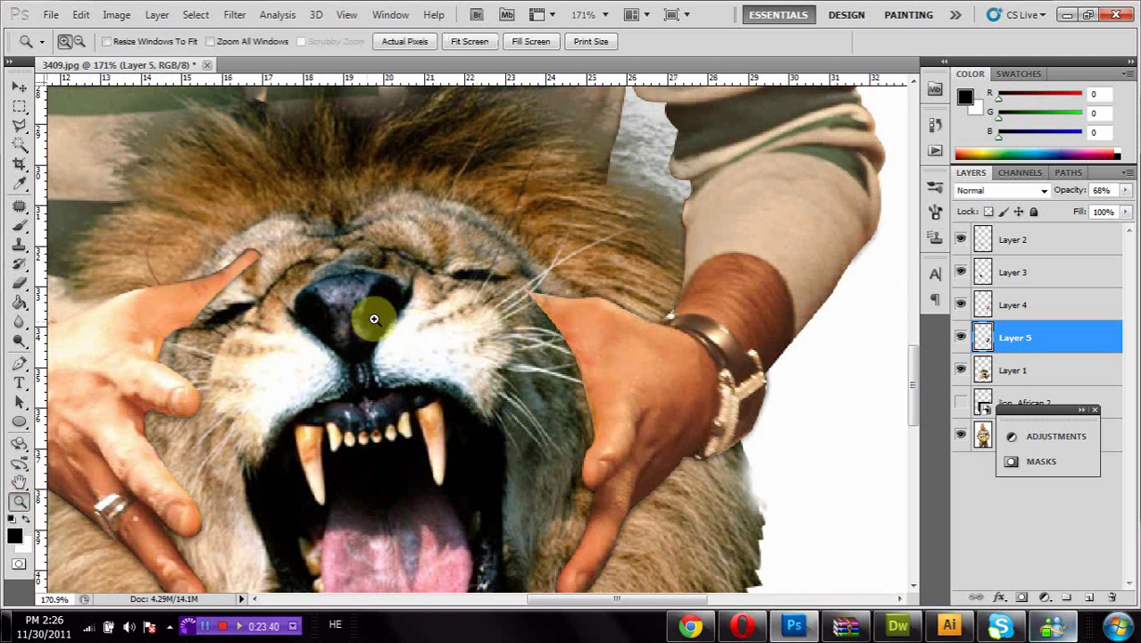
left_click_drag(414, 318, 701, 435)
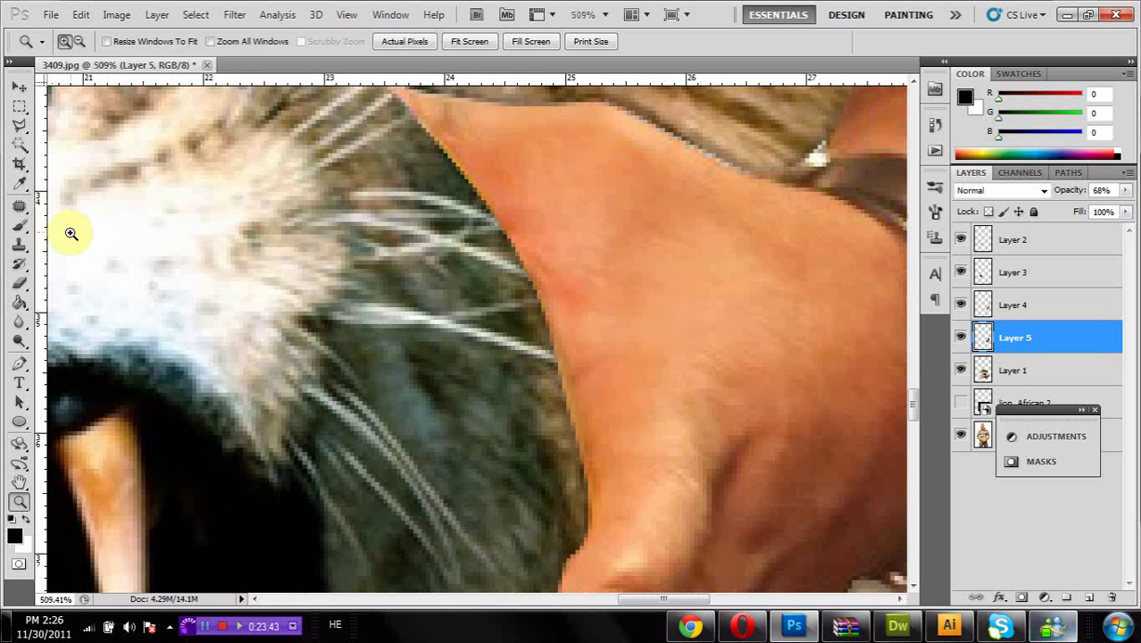
left_click(19, 364)
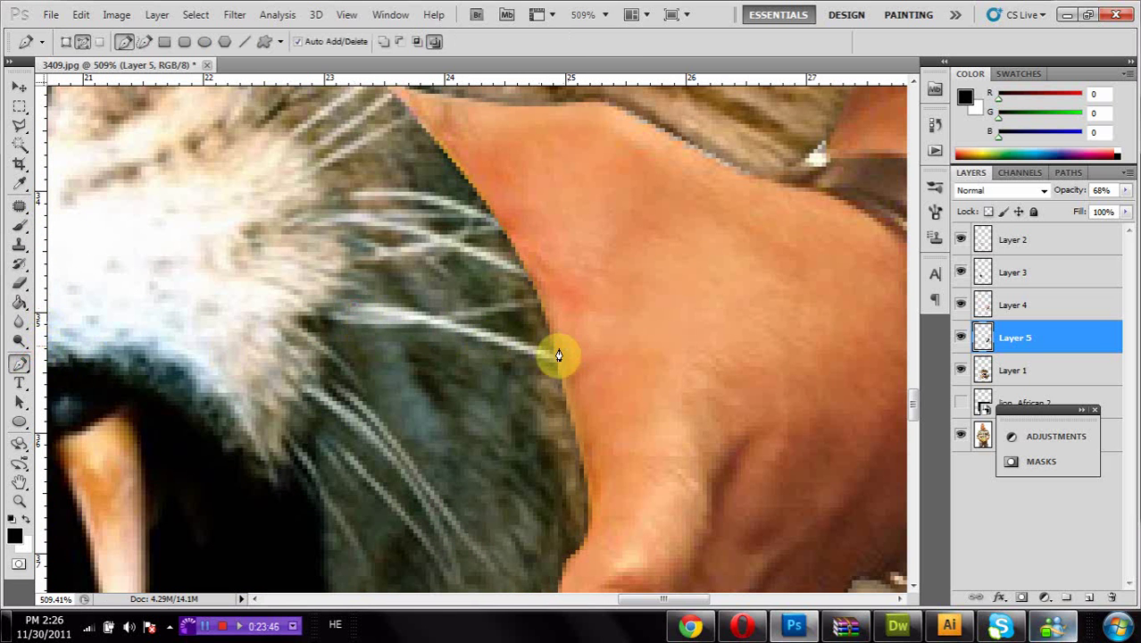
left_click_drag(586, 366, 606, 369)
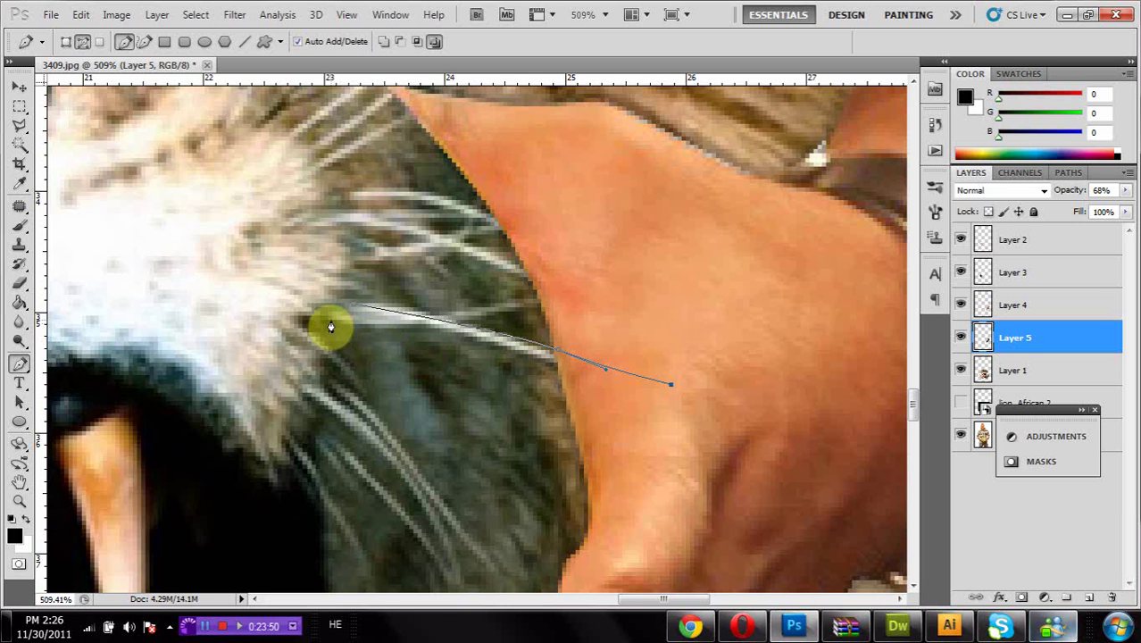
left_click_drag(329, 318, 364, 313)
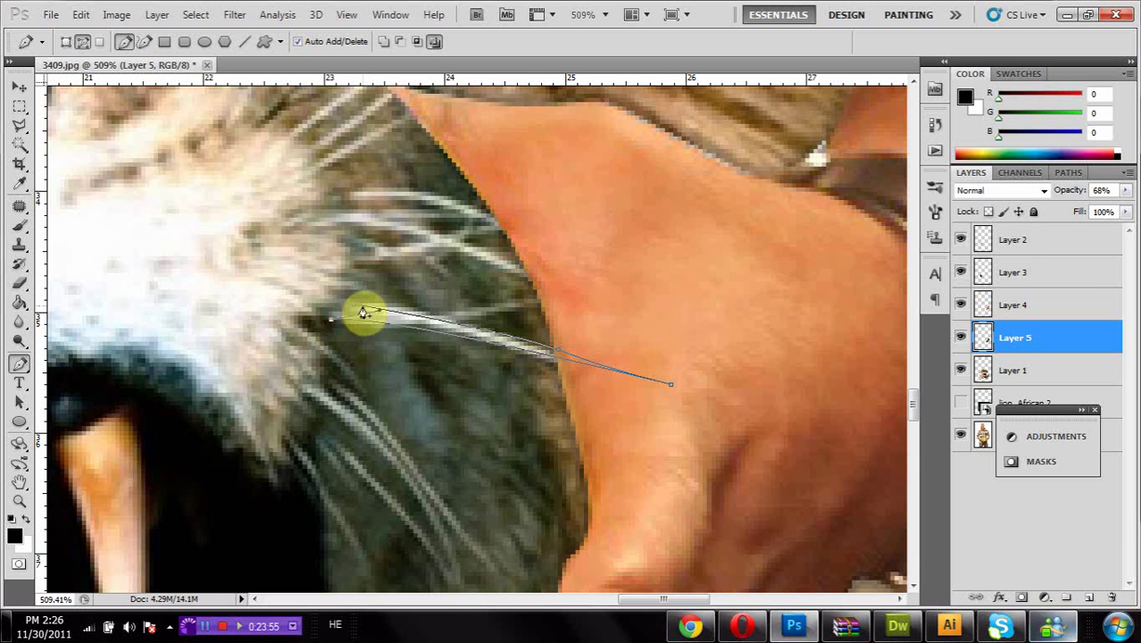
right_click(359, 317)
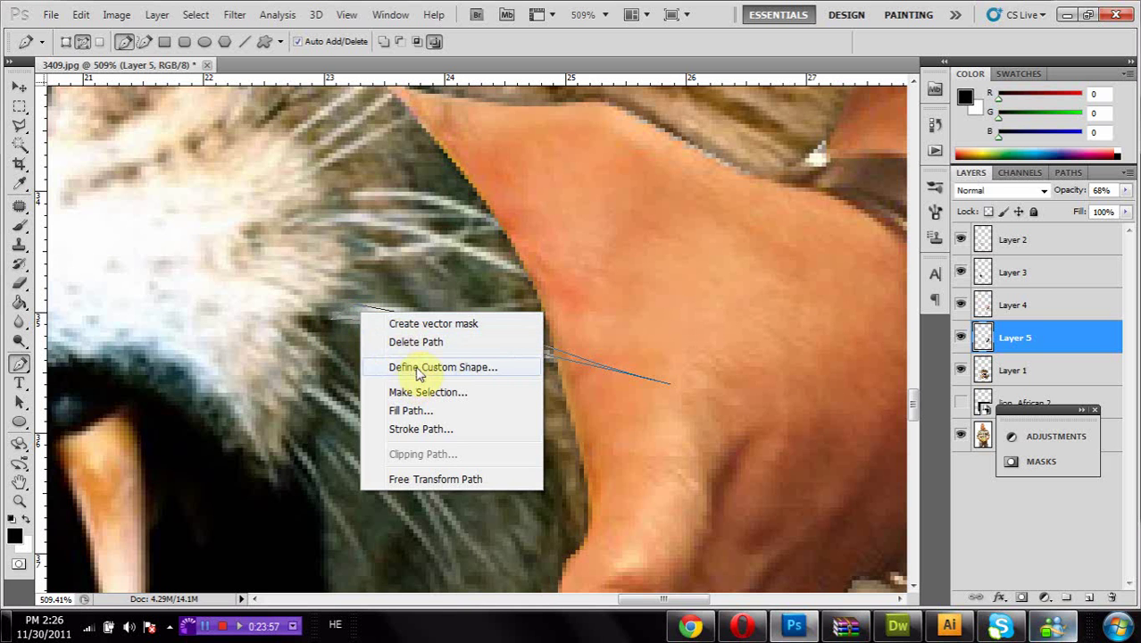
left_click(438, 322)
key("ctrl+z")
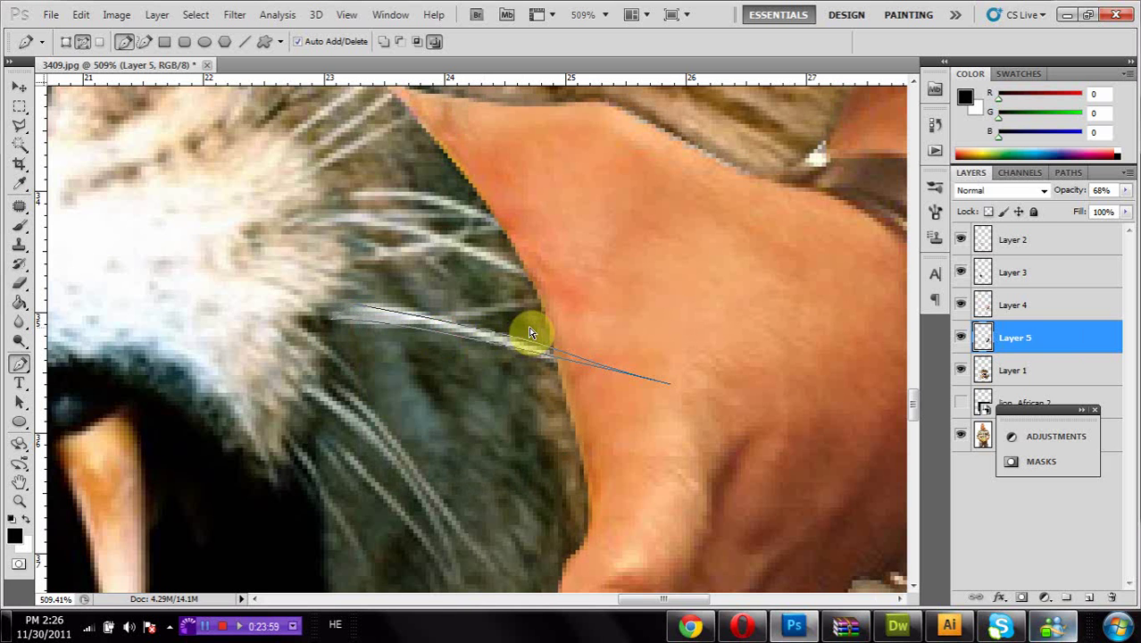
Step: Convert the whisker path into a new anti-aliased selection with a feather radius of 0 pixels, and add a new layer above Layer 5
right_click(515, 337)
left_click(583, 439)
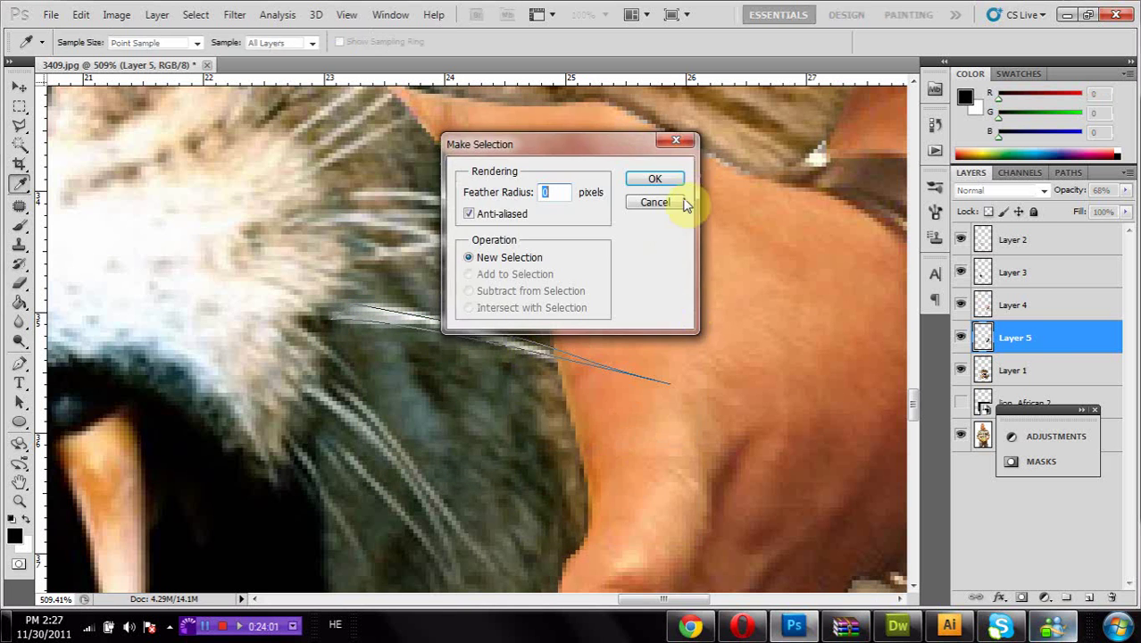
left_click(678, 183)
left_click(1088, 596)
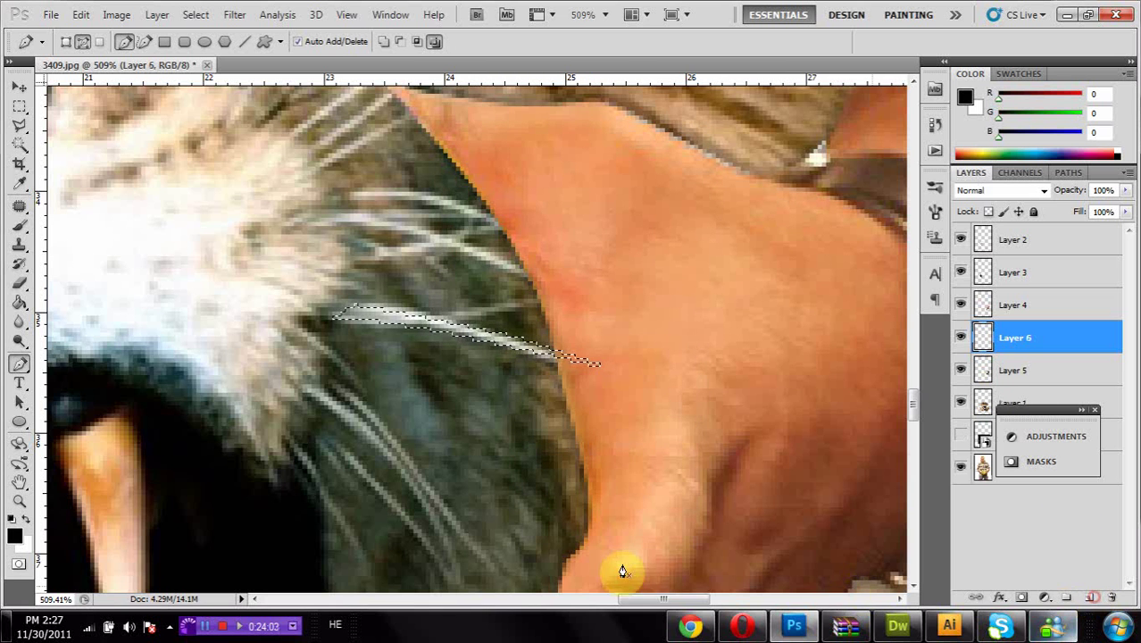
Step: Set the foreground colour to the cream white fffaec sampled from the lion's muzzle fur
left_click(16, 535)
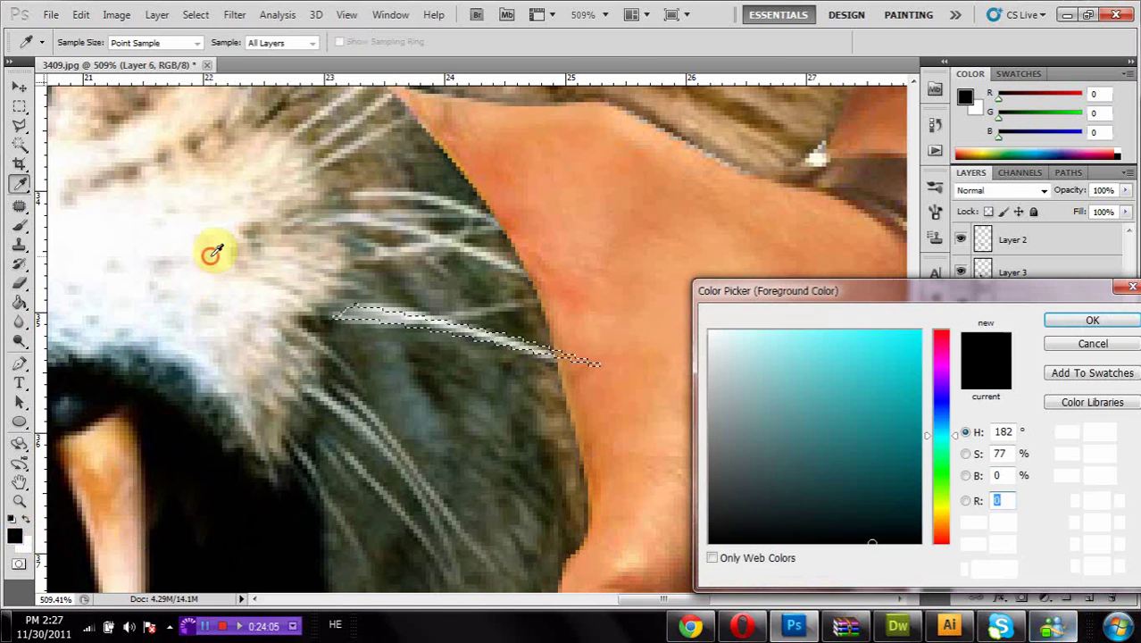
left_click(211, 250)
left_click(216, 268)
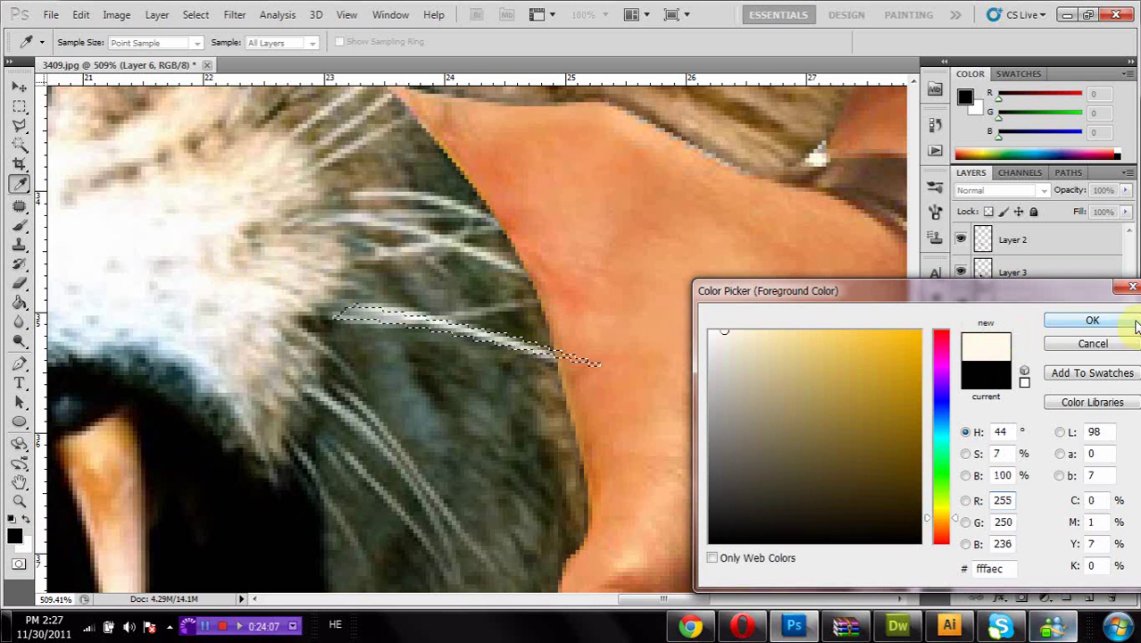
left_click(1085, 319)
Step: Fill the whisker selection on Layer 6 with the cream foreground colour and deselect it
left_click(19, 303)
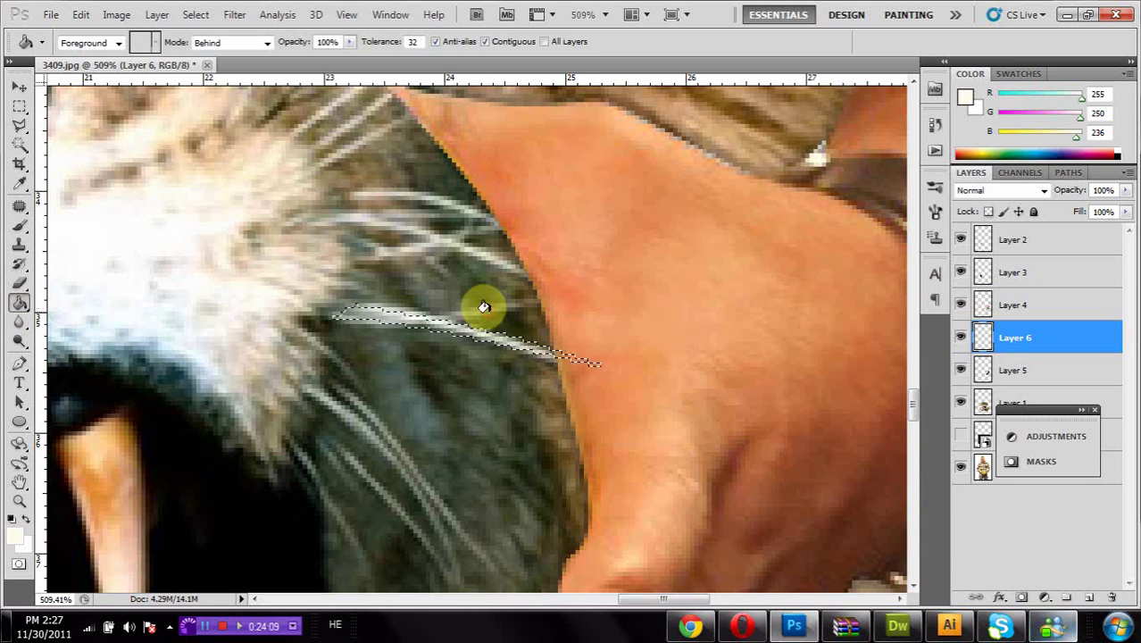
left_click(490, 313)
left_click(488, 318)
left_click(19, 105)
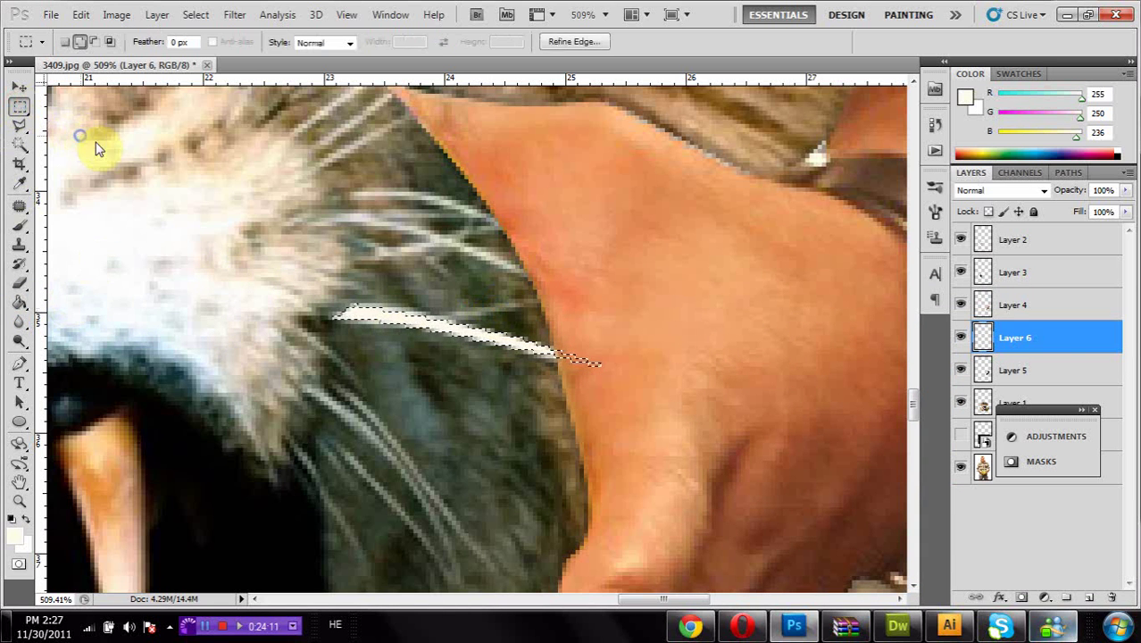
right_click(99, 143)
Step: Move Layer 6 above Layer 4 and stretch the whisker towards the muzzle to about 103% width
left_click_drag(1113, 349, 1056, 287)
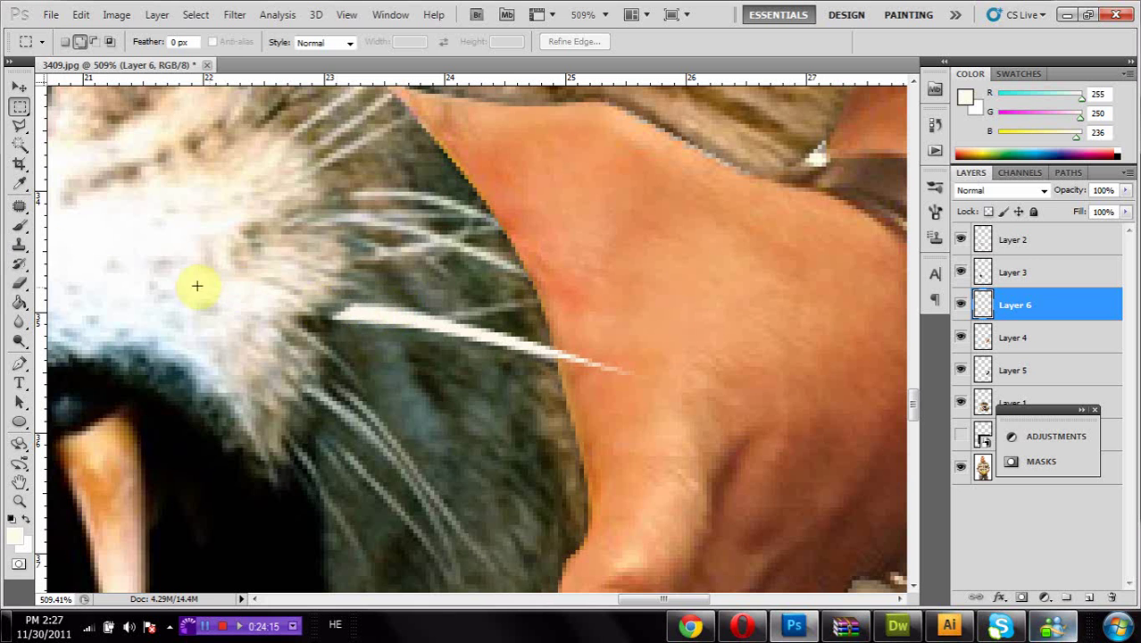
key("v")
key("ctrl+t")
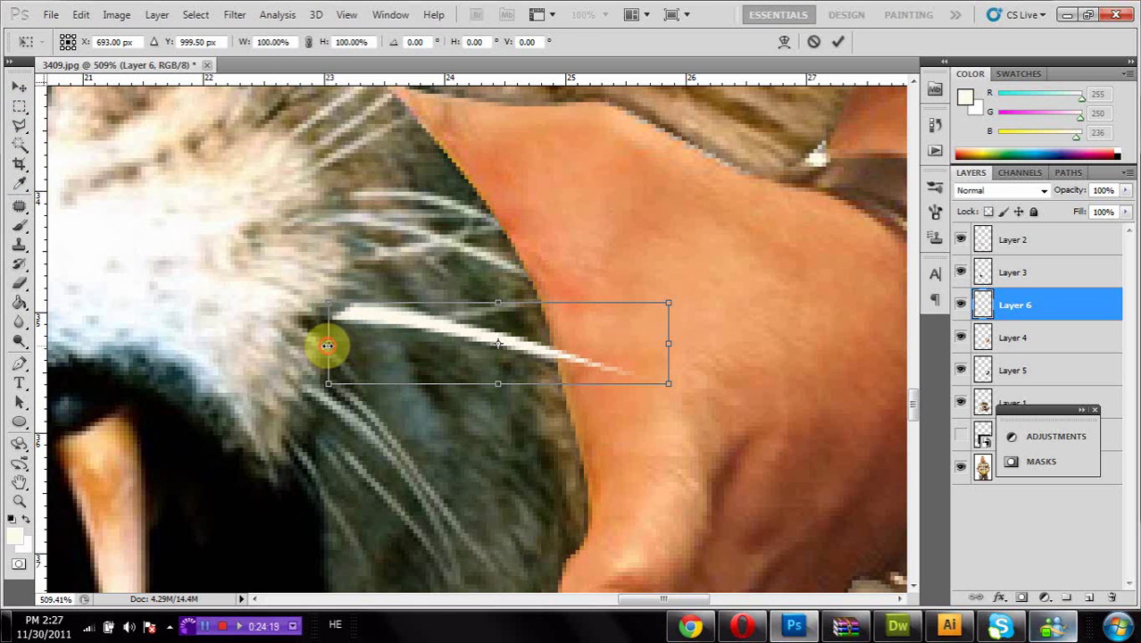
left_click_drag(328, 346, 317, 342)
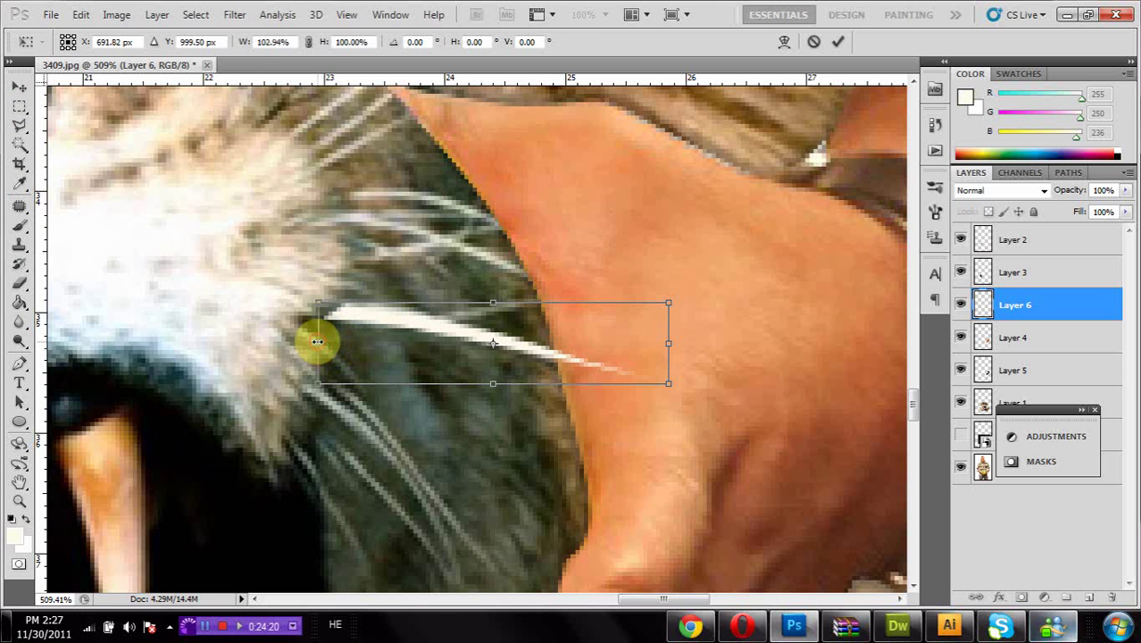
left_click(19, 105)
left_click(525, 248)
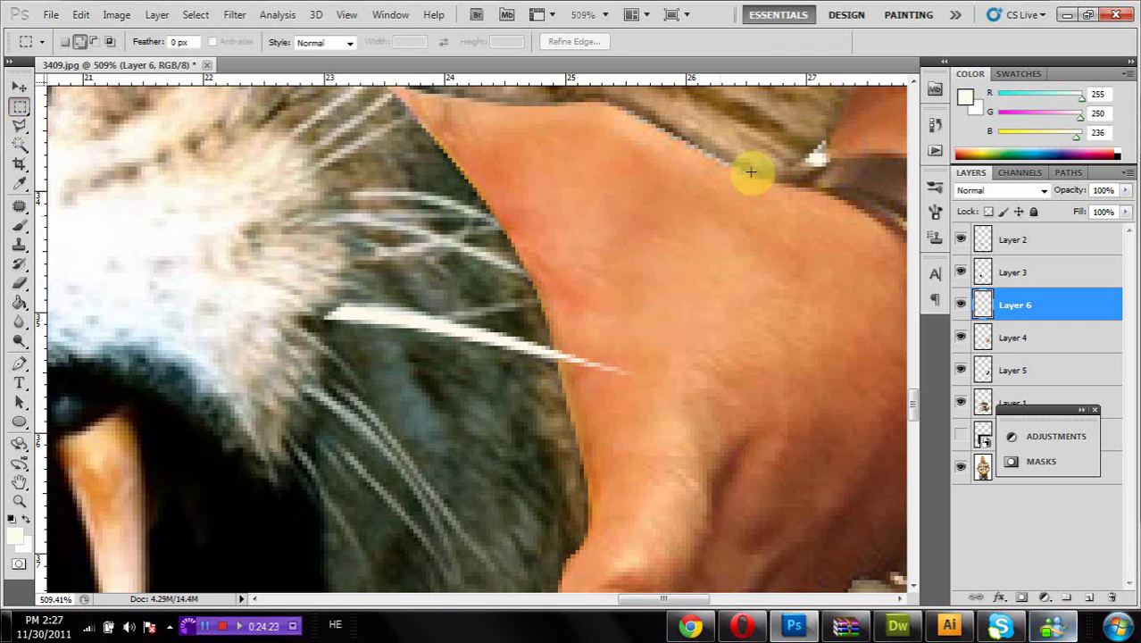
Step: Merge all the layers from "lion, African 2" up to Layer 2 into a single layer above Layer 0
double_click(20, 482)
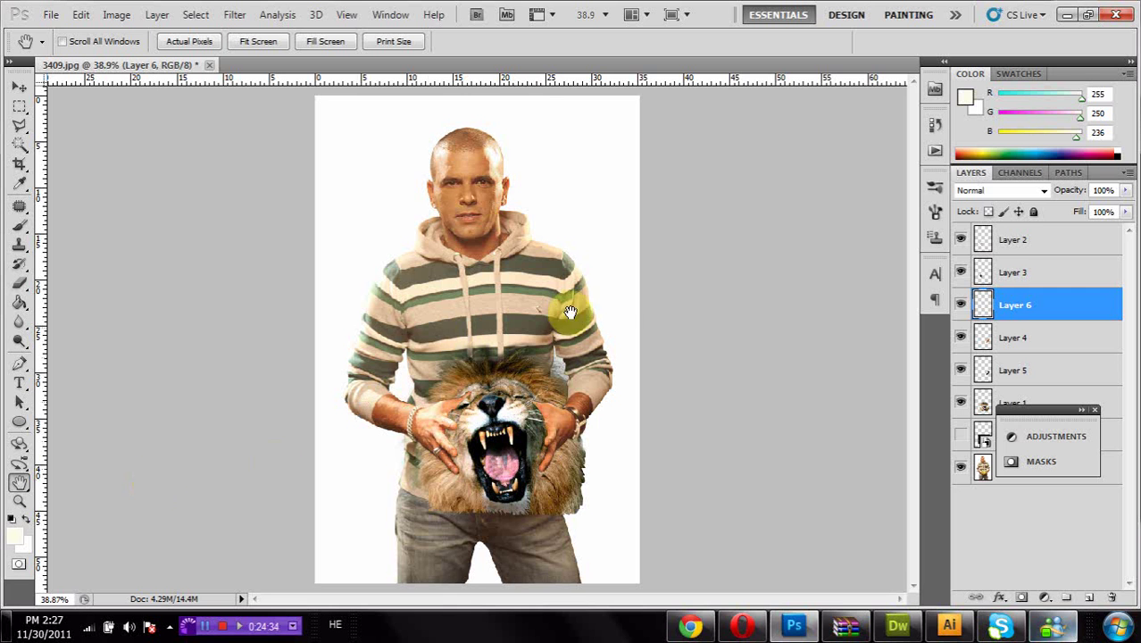
left_click(979, 467)
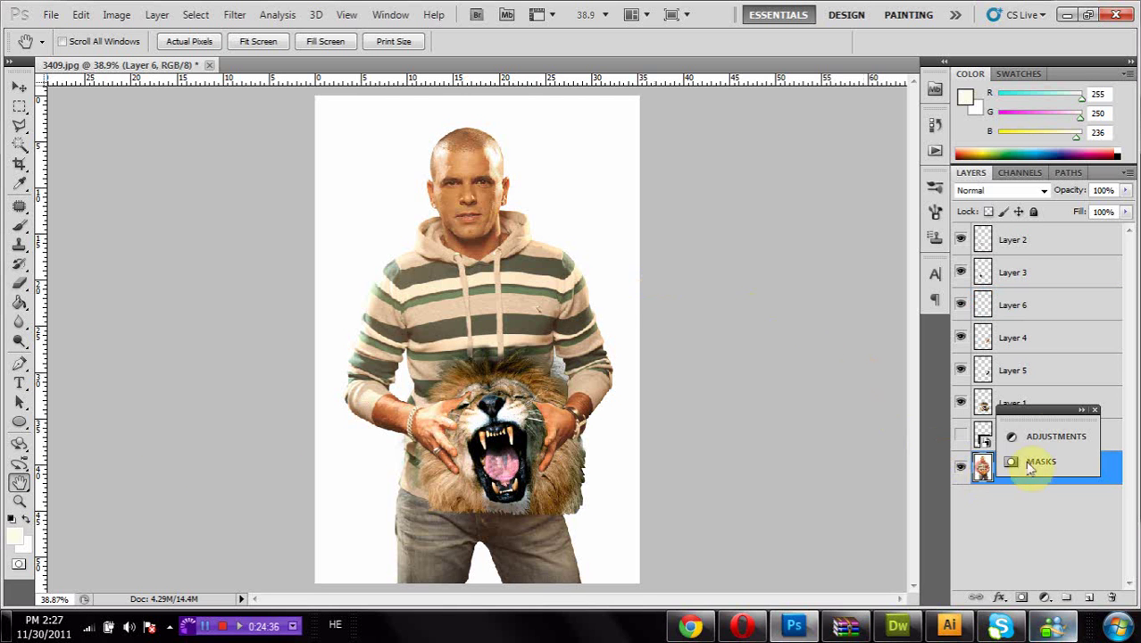
left_click_drag(1048, 412, 1076, 300)
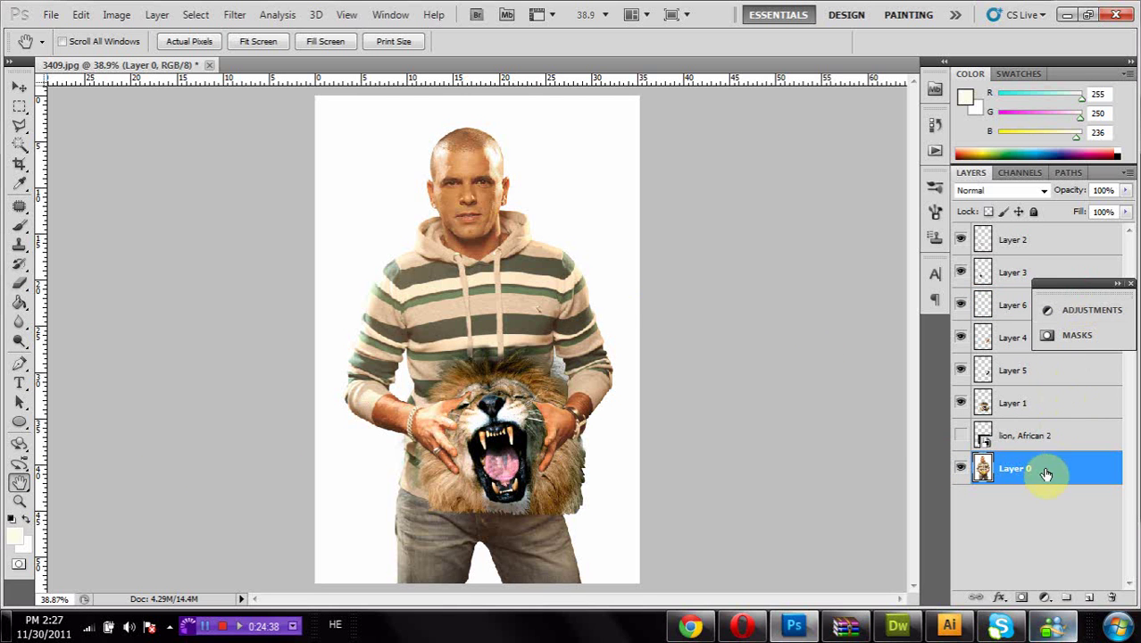
left_click(1039, 437)
left_click(1027, 375, "shift")
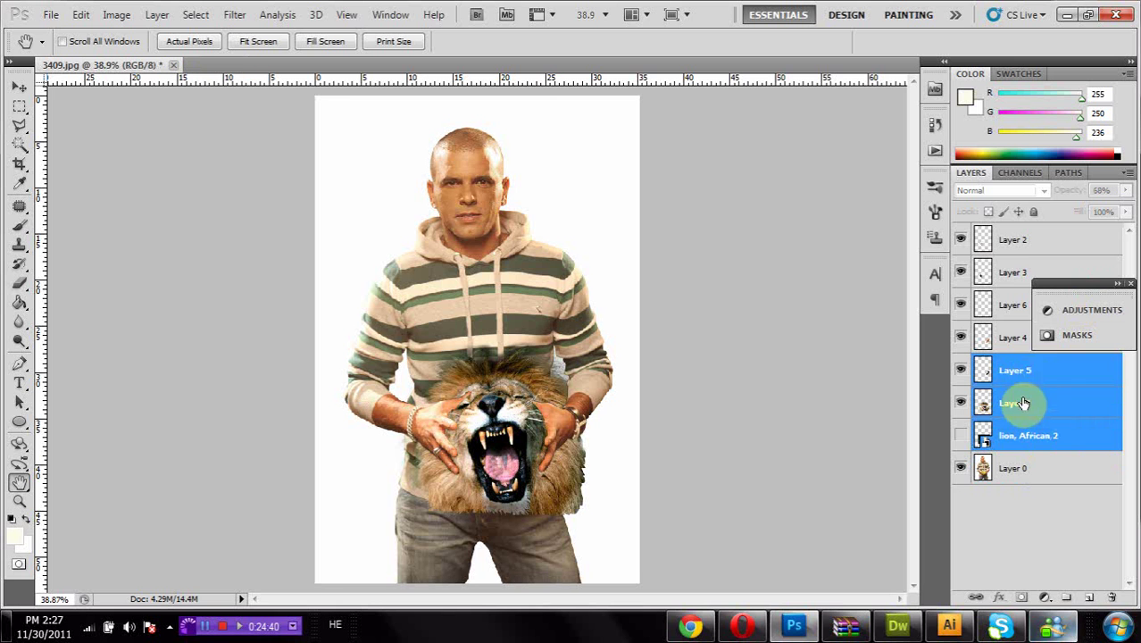
left_click(1017, 338, "shift")
left_click(1013, 273, "shift")
left_click(1013, 241, "shift")
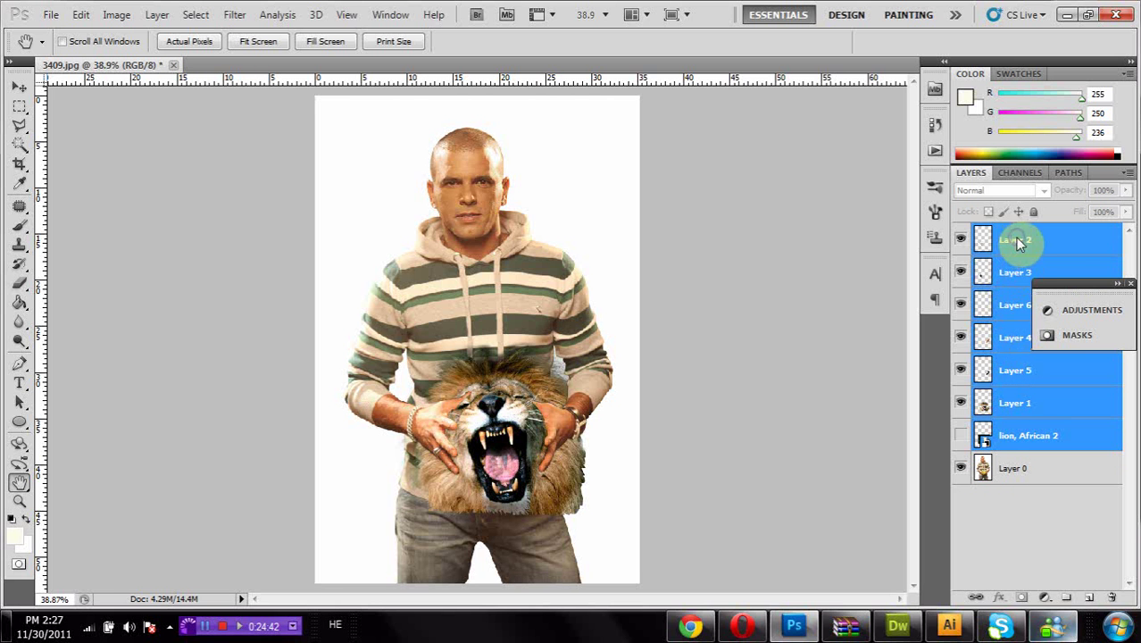
right_click(1018, 241)
left_click(909, 558)
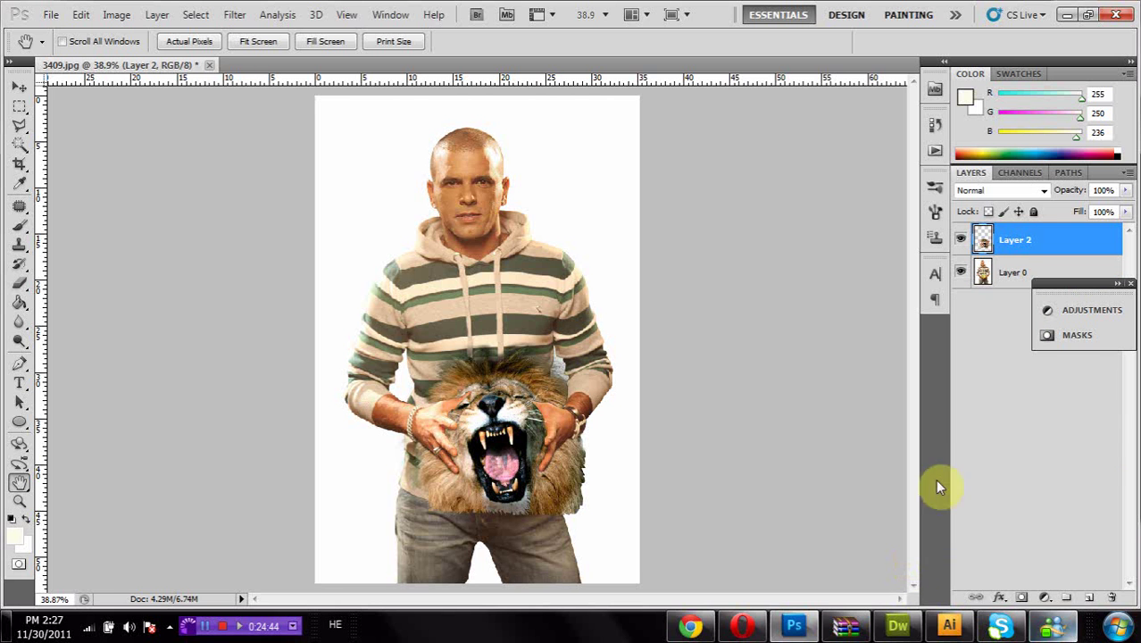
Step: Erase the white background around the man and between his legs on a duplicate of Layer 0, with the original hidden, using the Magic Eraser
left_click_drag(1007, 279, 1082, 593)
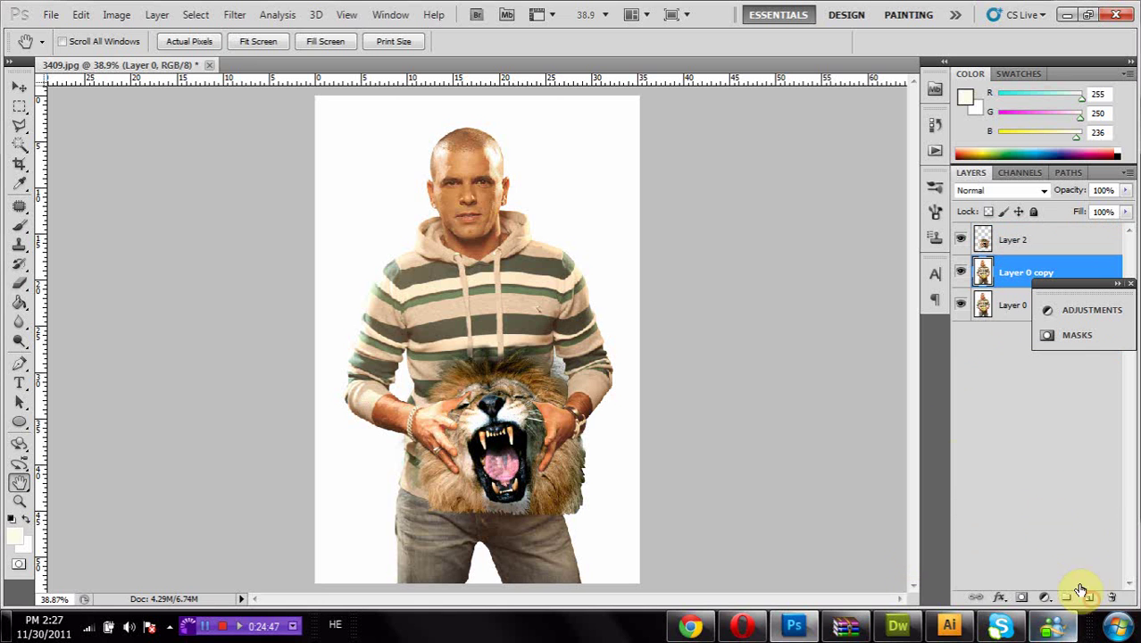
left_click(961, 305)
left_click(21, 306)
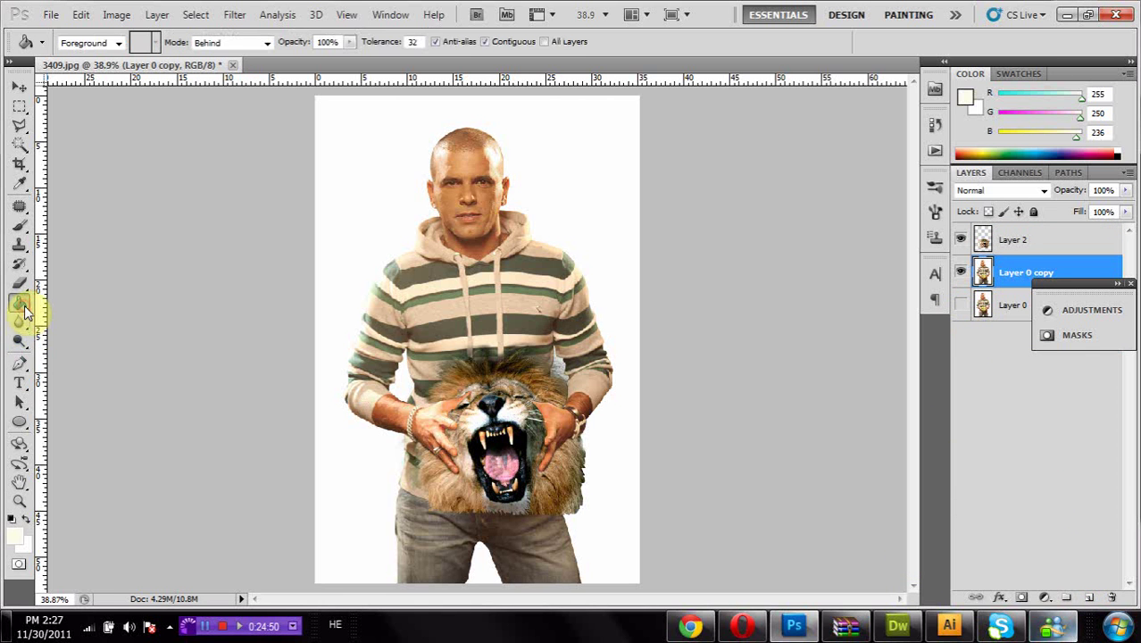
right_click(24, 308)
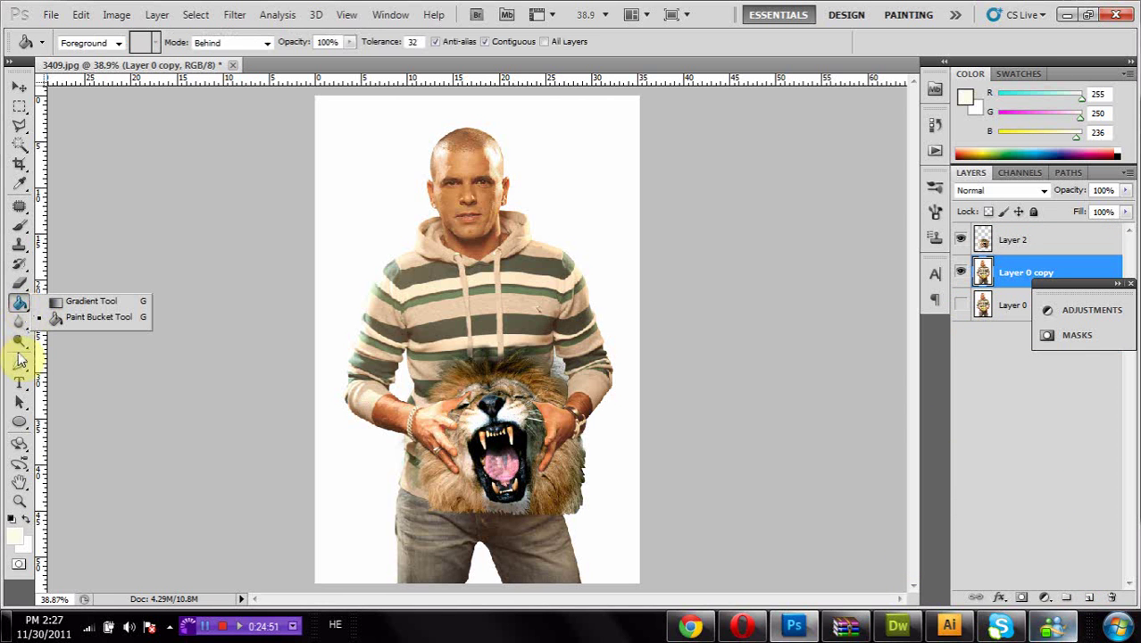
left_click(18, 162)
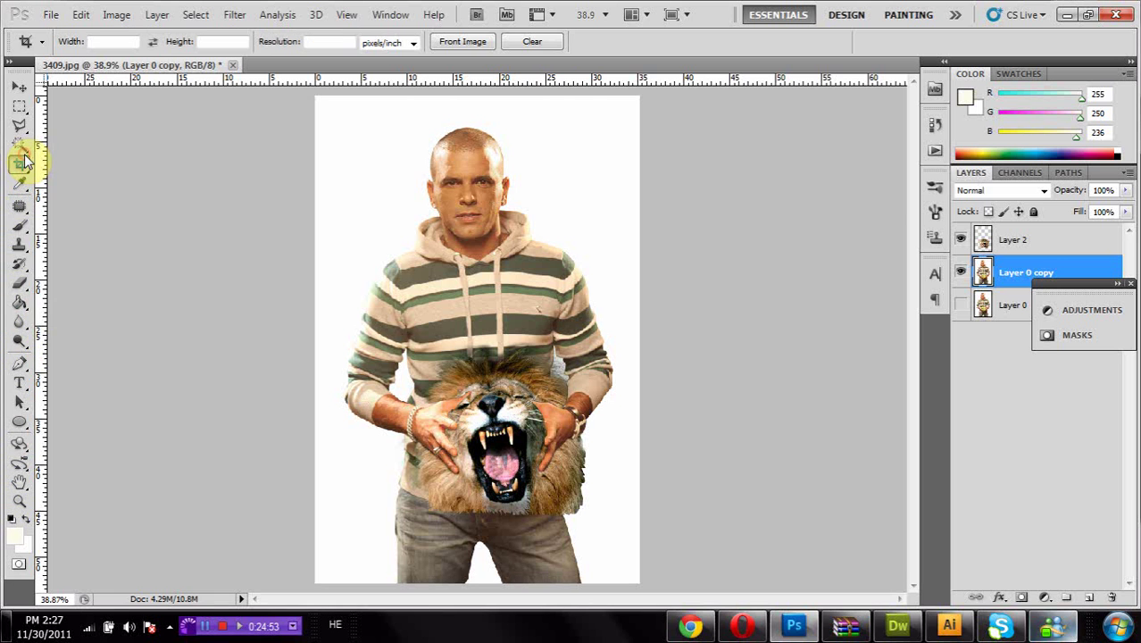
right_click(21, 295)
left_click(54, 316)
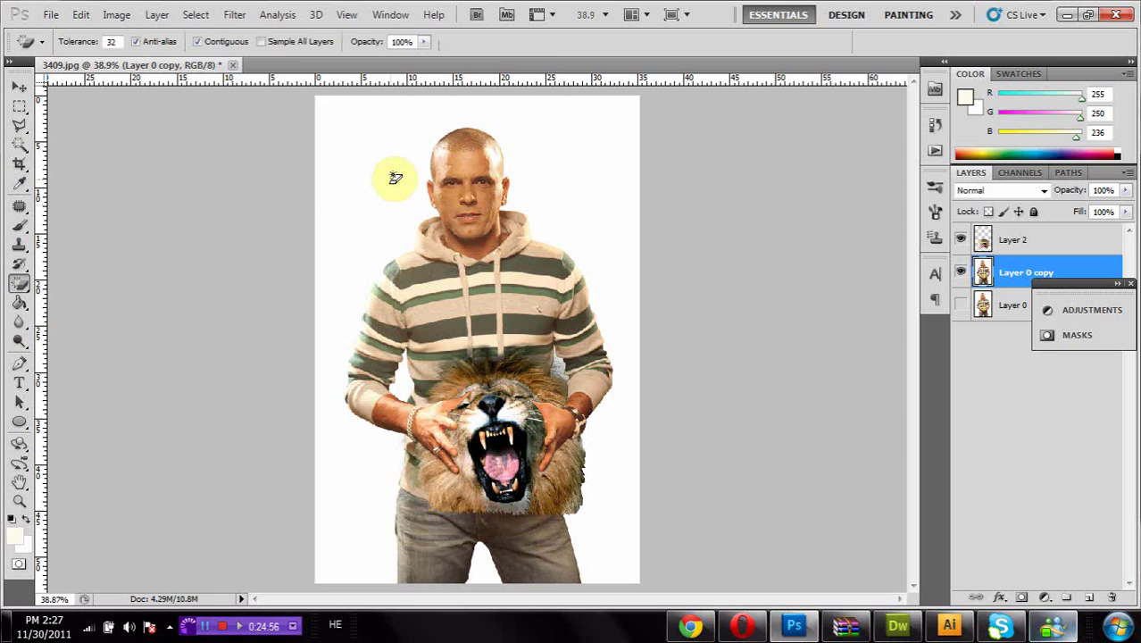
left_click(398, 172)
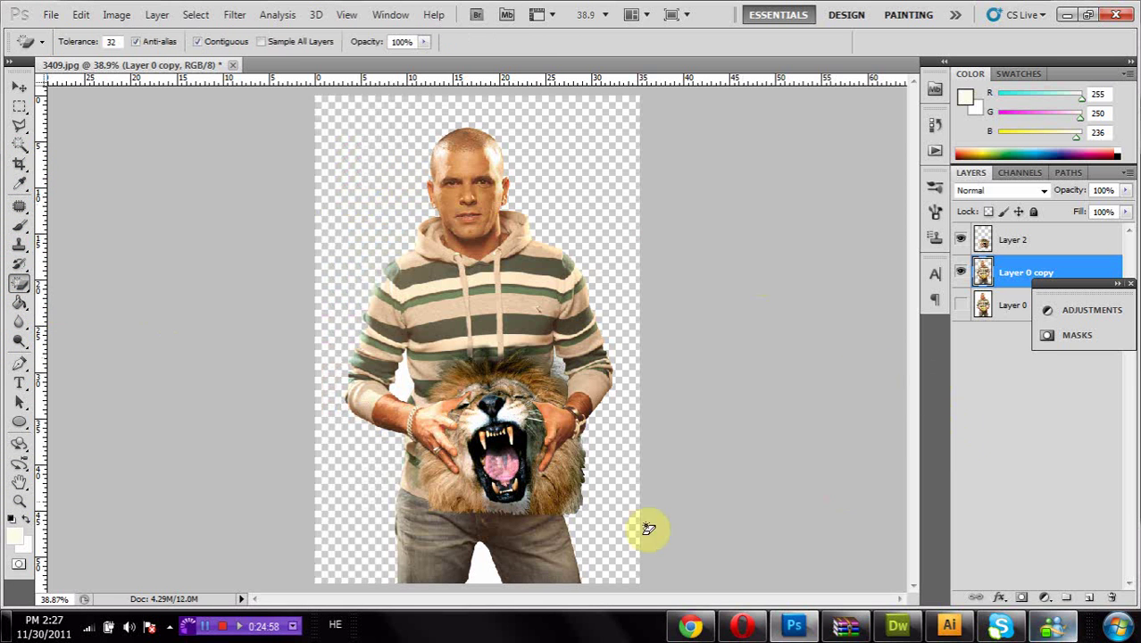
left_click(490, 576)
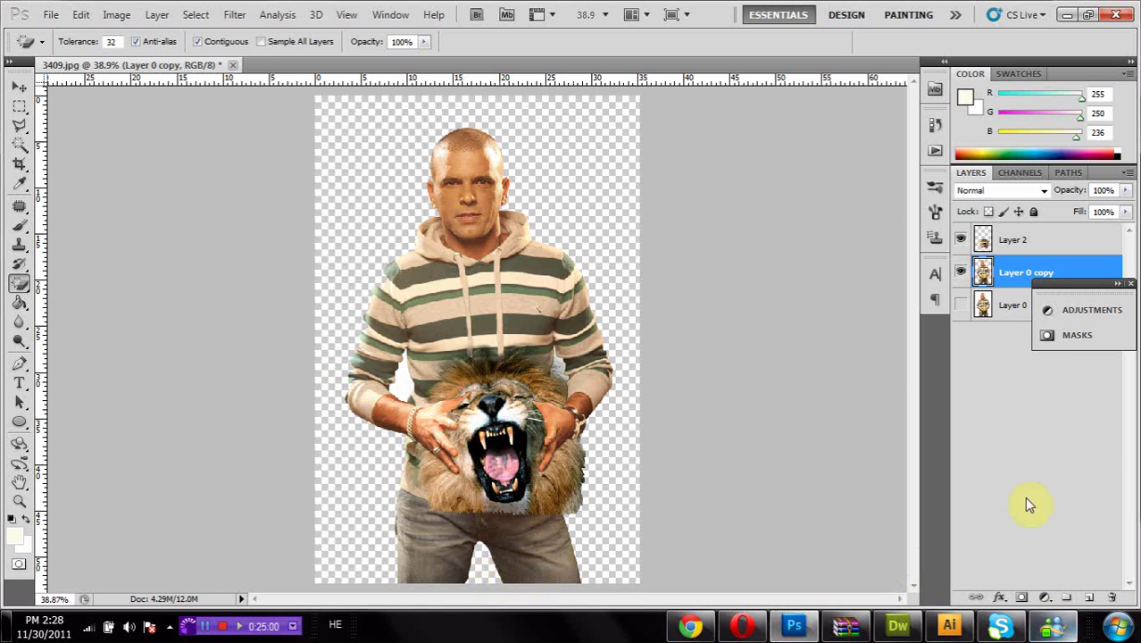
Step: Add a new layer directly above Layer 0 and set the foreground colour to black
left_click(1019, 318)
left_click(1088, 596)
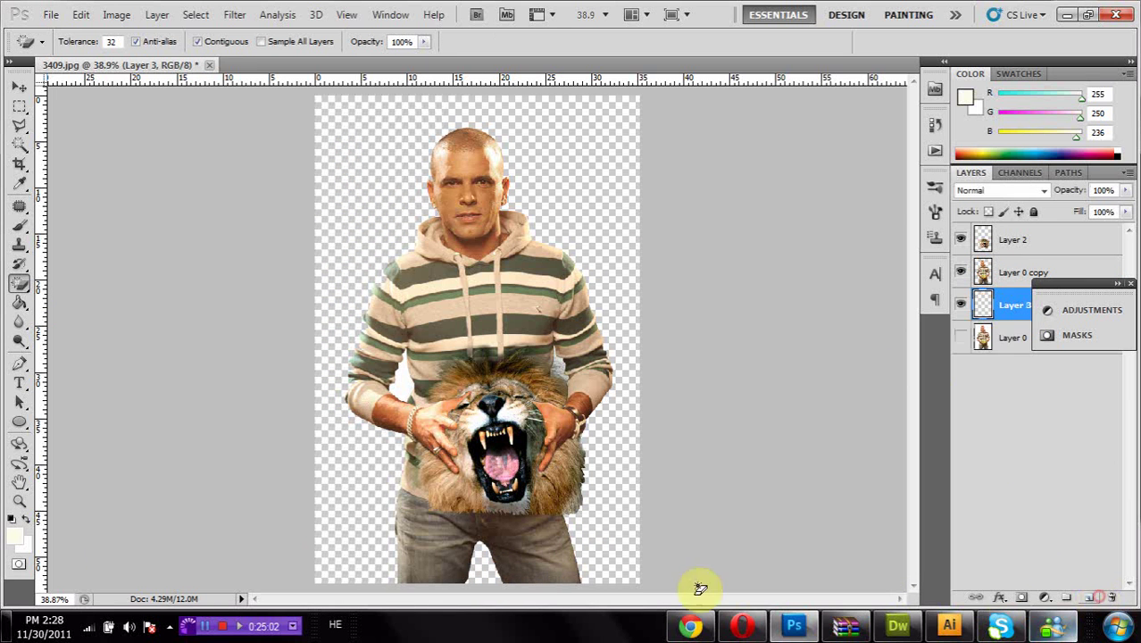
key("i")
left_click(13, 537)
left_click_drag(720, 471, 785, 542)
left_click(1091, 327)
Step: Try a black Paint Bucket fill on the new layer, and undo both the fill and the layer's creation
key("g")
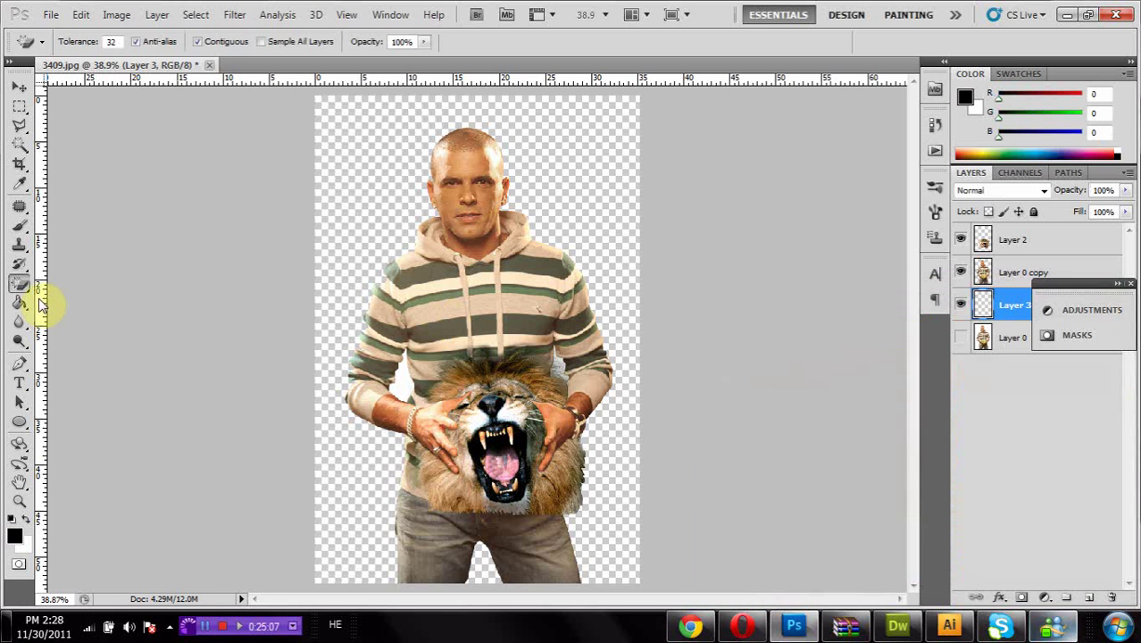
left_click(27, 299)
left_click(376, 212)
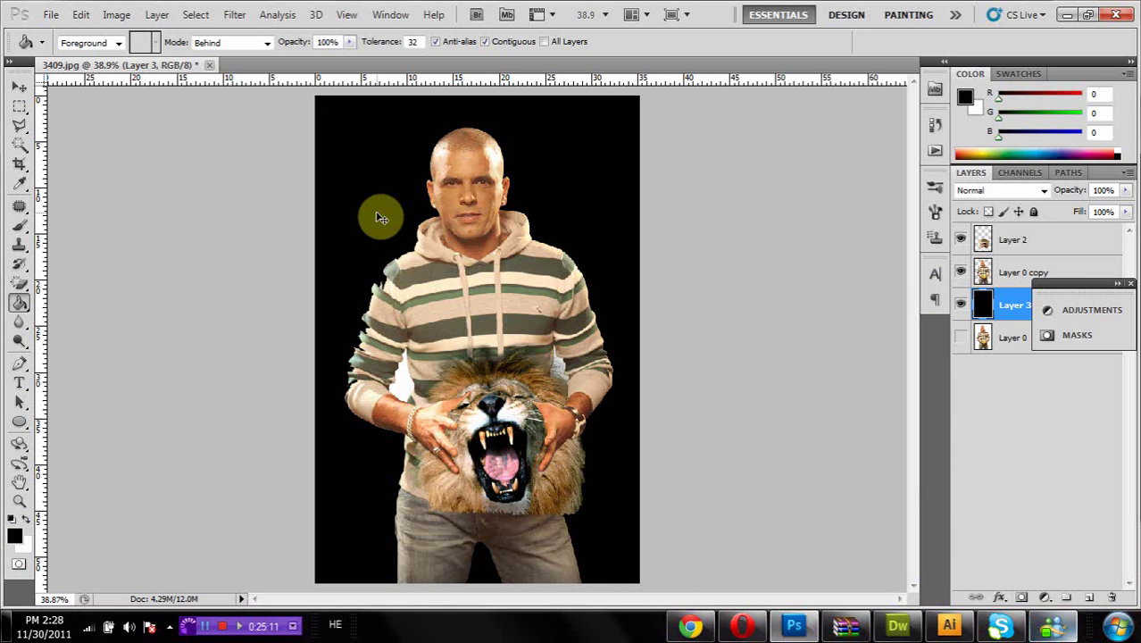
key("ctrl+z")
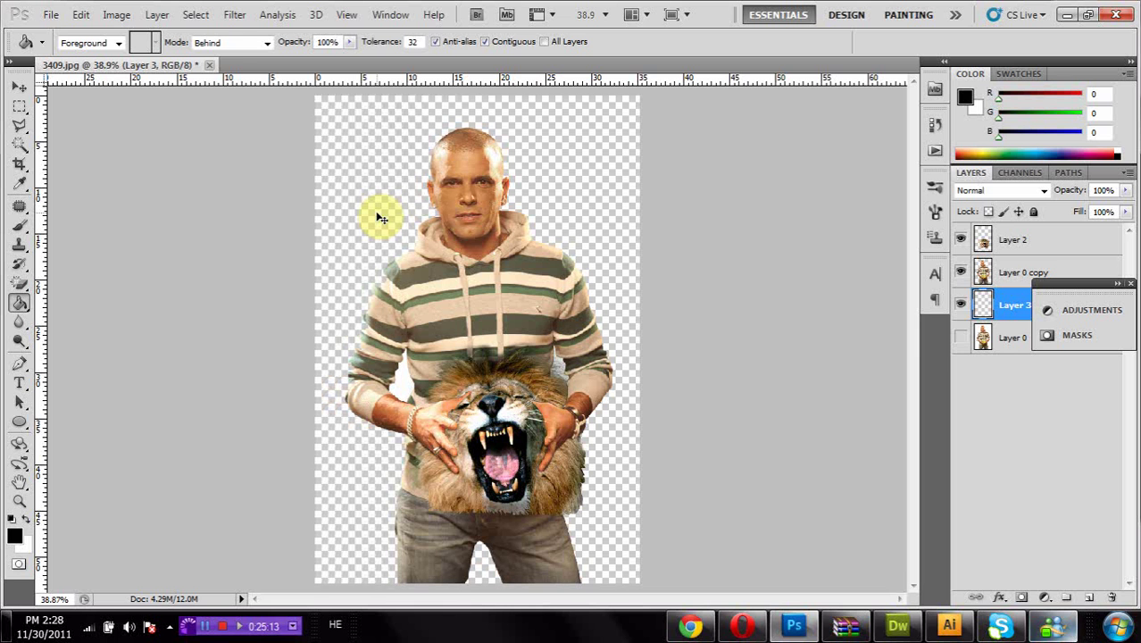
key("ctrl+alt+z")
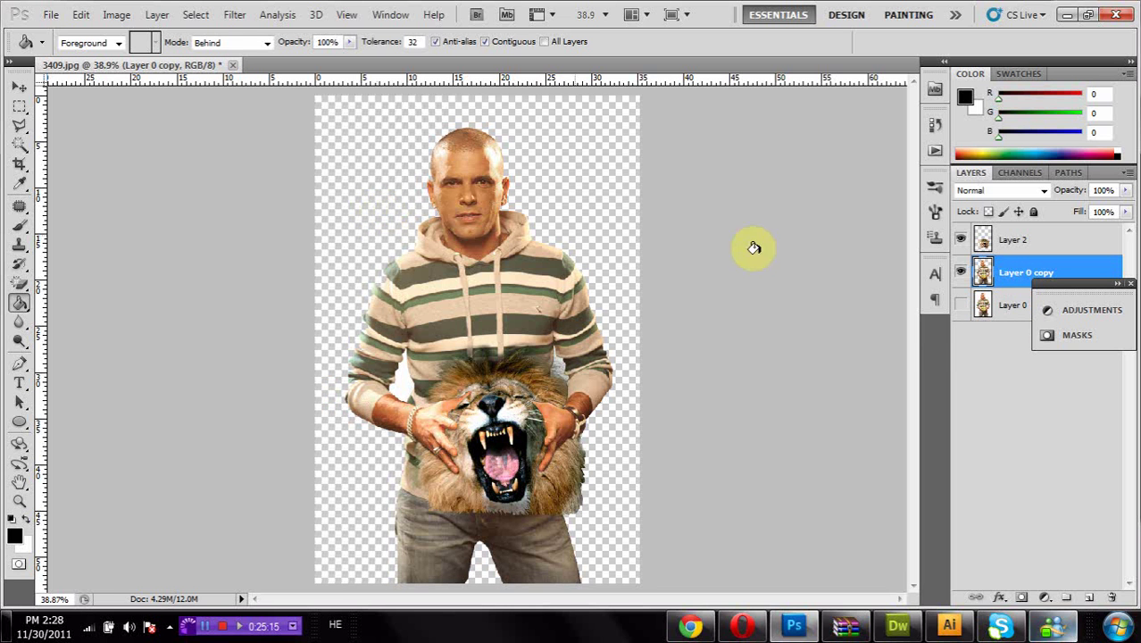
Step: Show Layer 0 again and fill a new layer directly above it with black
left_click(962, 306)
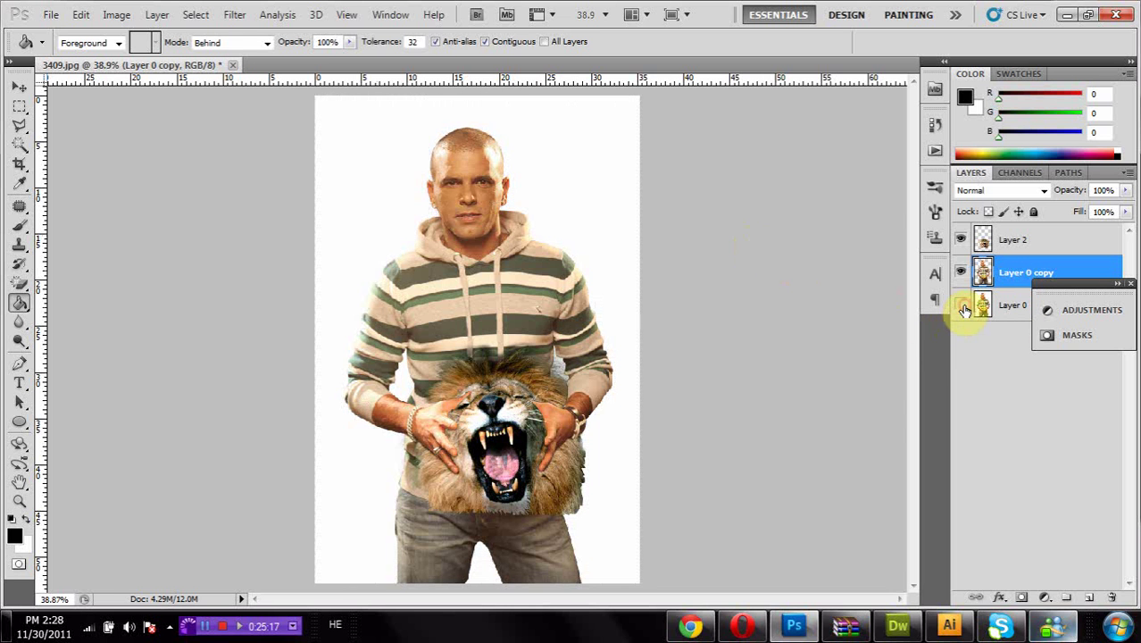
left_click(964, 307)
left_click(967, 300)
left_click(964, 301)
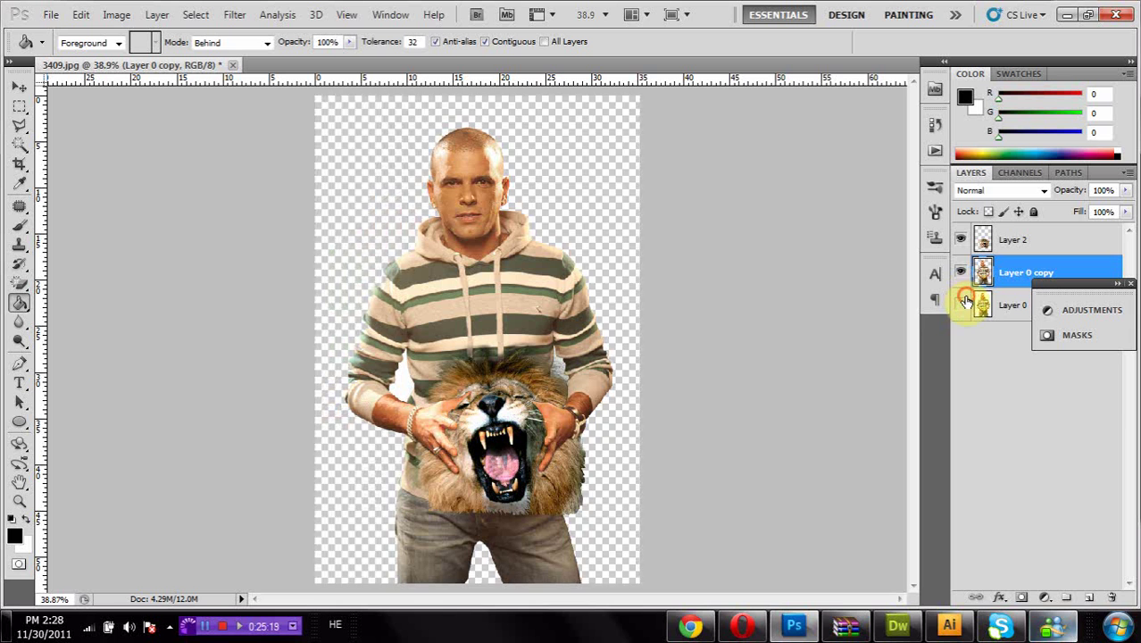
left_click(964, 301)
left_click(981, 305)
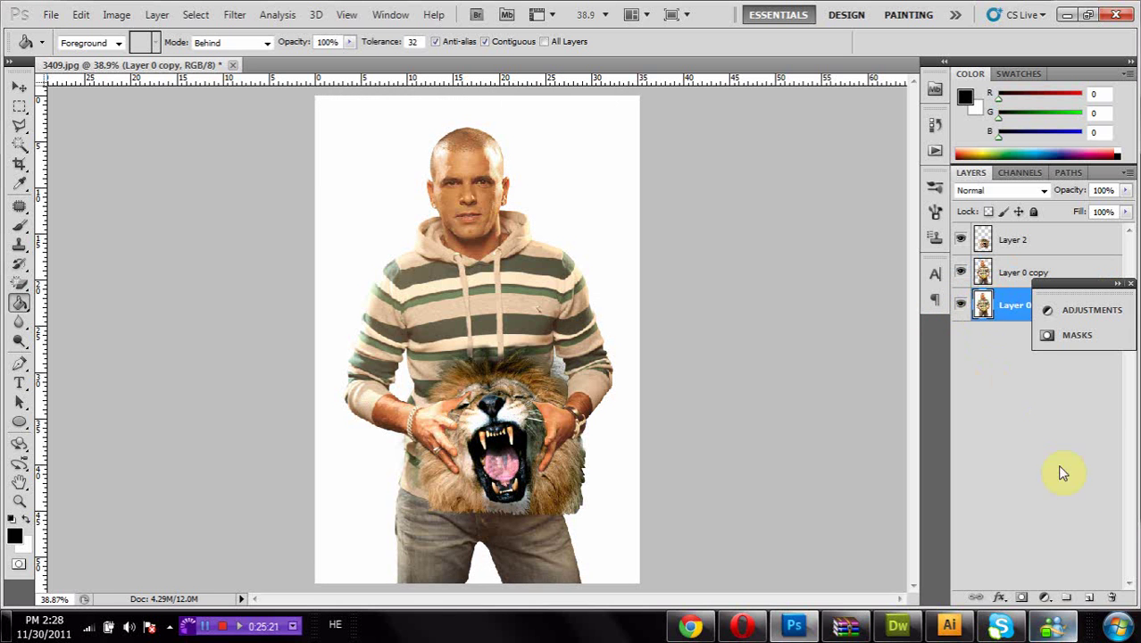
left_click(1090, 599)
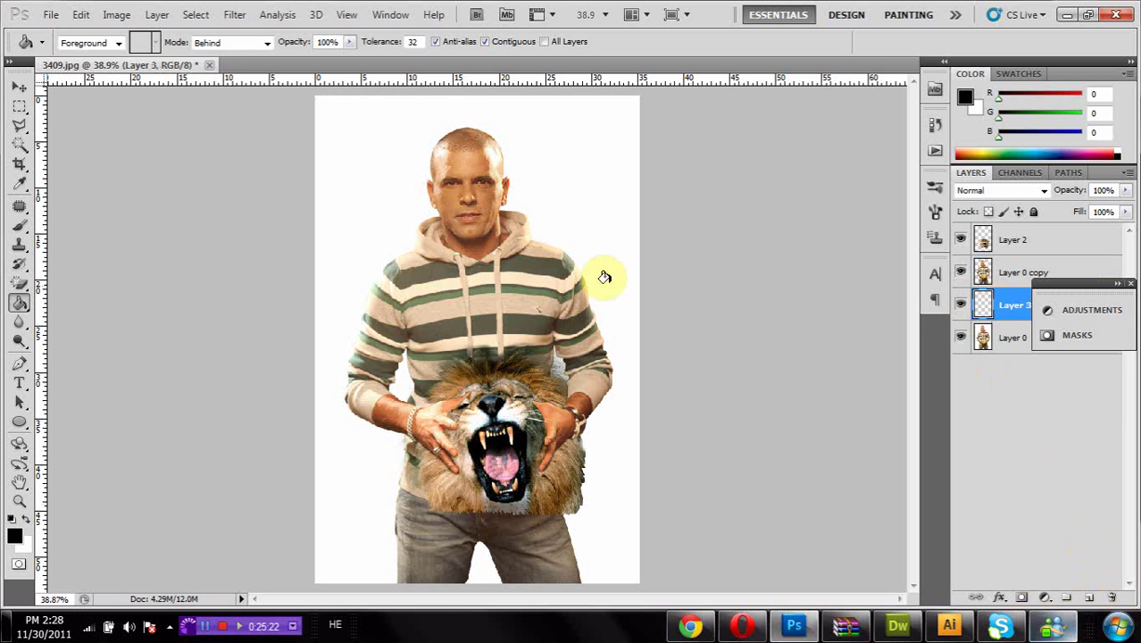
left_click(585, 222)
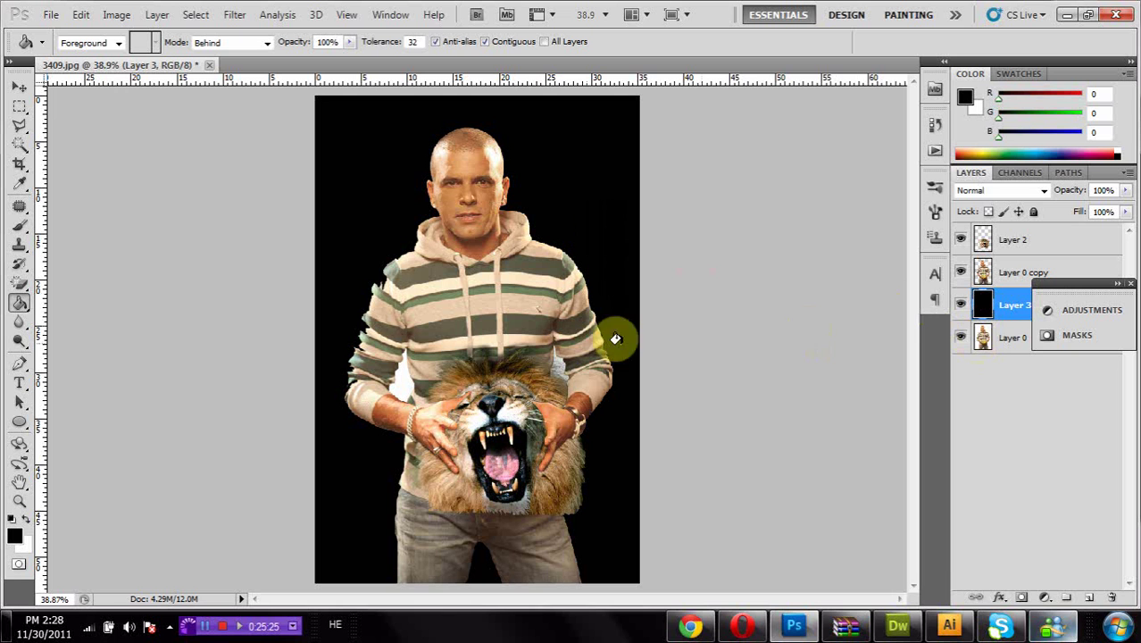
key("super")
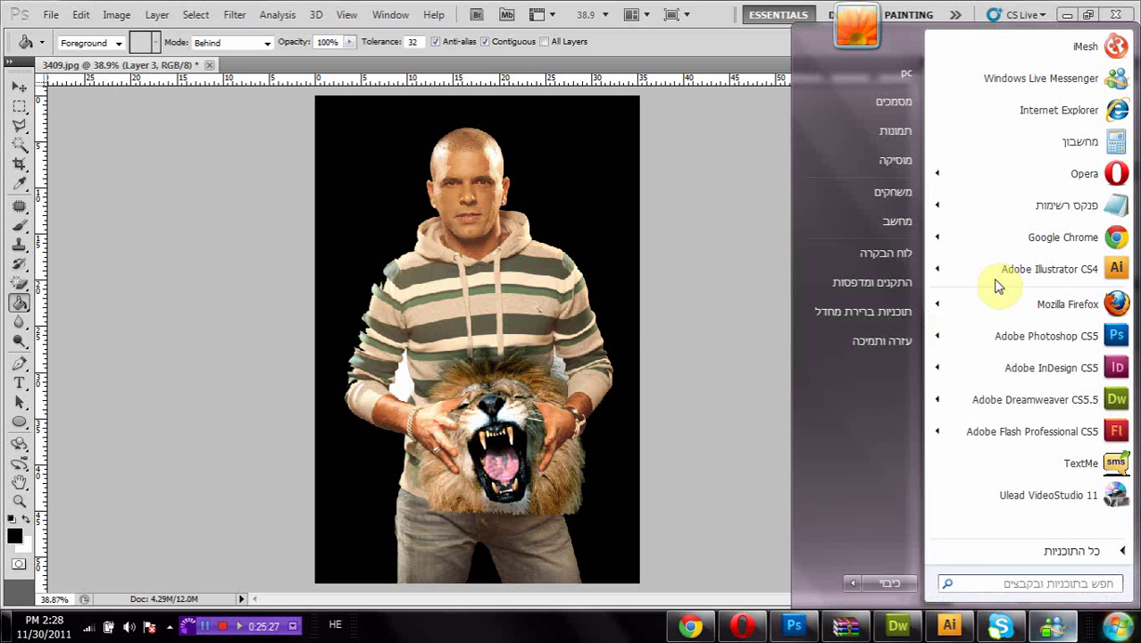
left_click(689, 303)
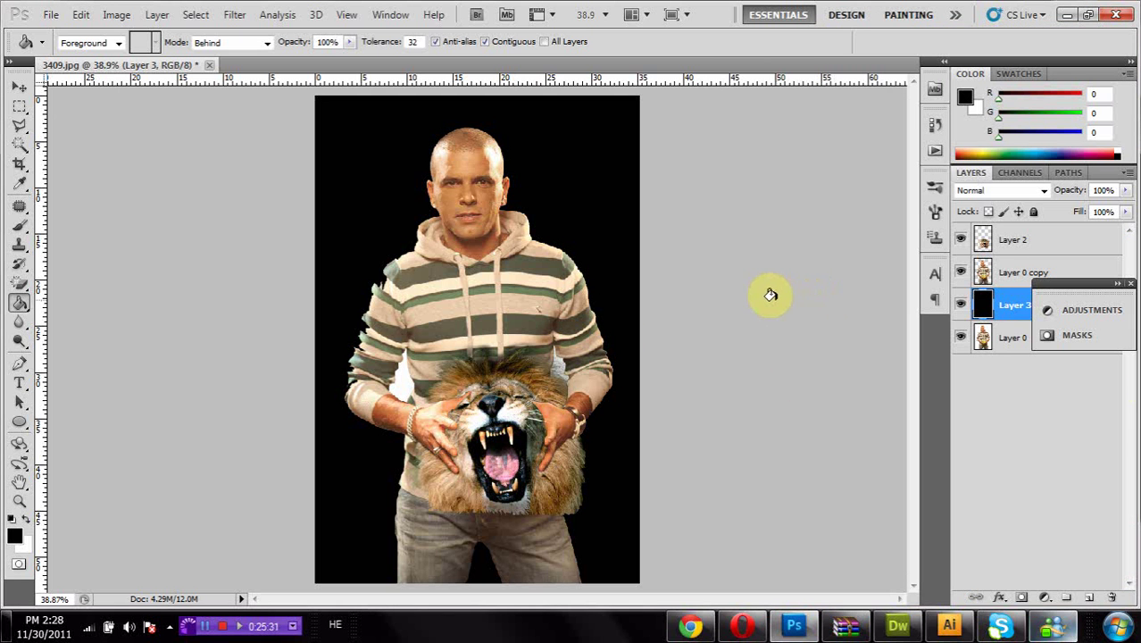
Step: Compare the cut-out with the black Layer 3 shown and hidden, leave that layer hidden, and select Layer 0
left_click(19, 86)
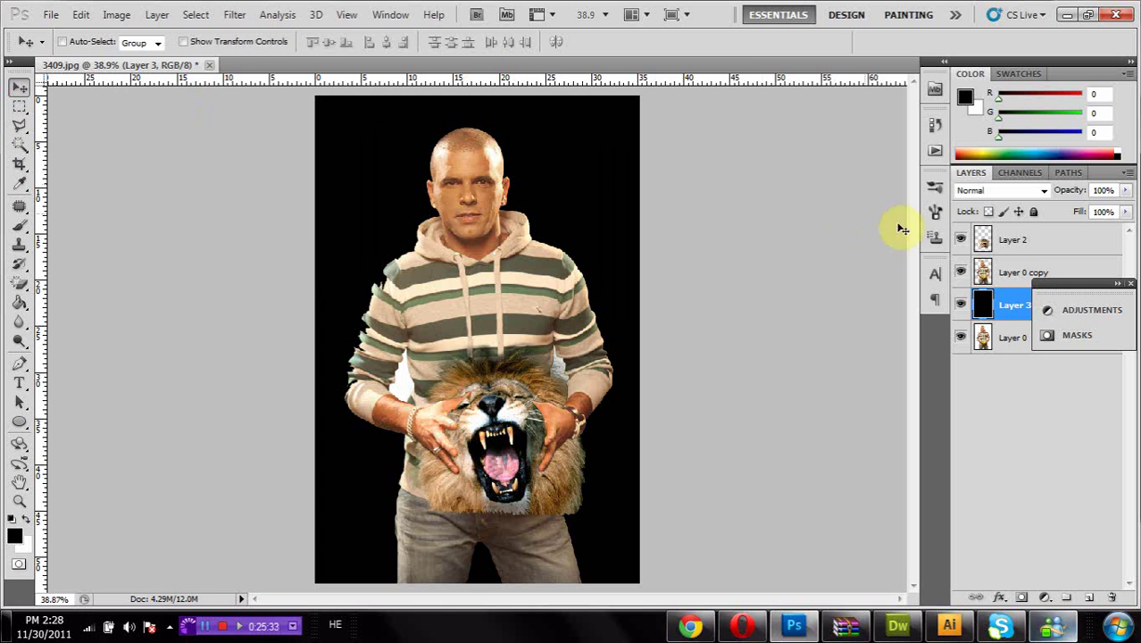
left_click(983, 273)
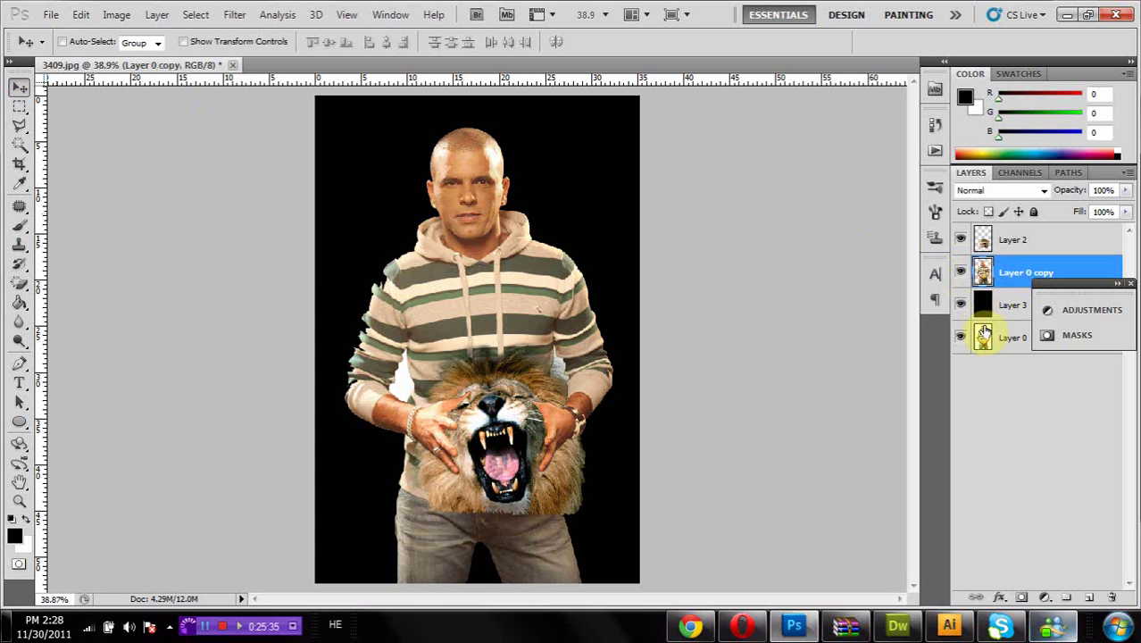
left_click(984, 334)
left_click(994, 308)
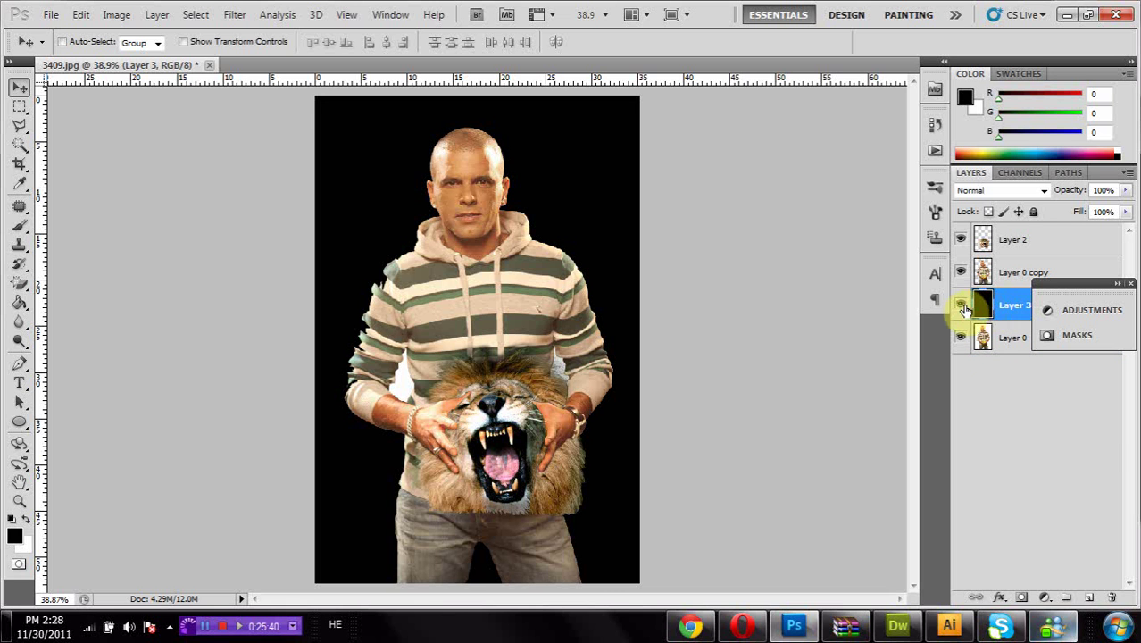
left_click(962, 306)
left_click(962, 307)
left_click(962, 306)
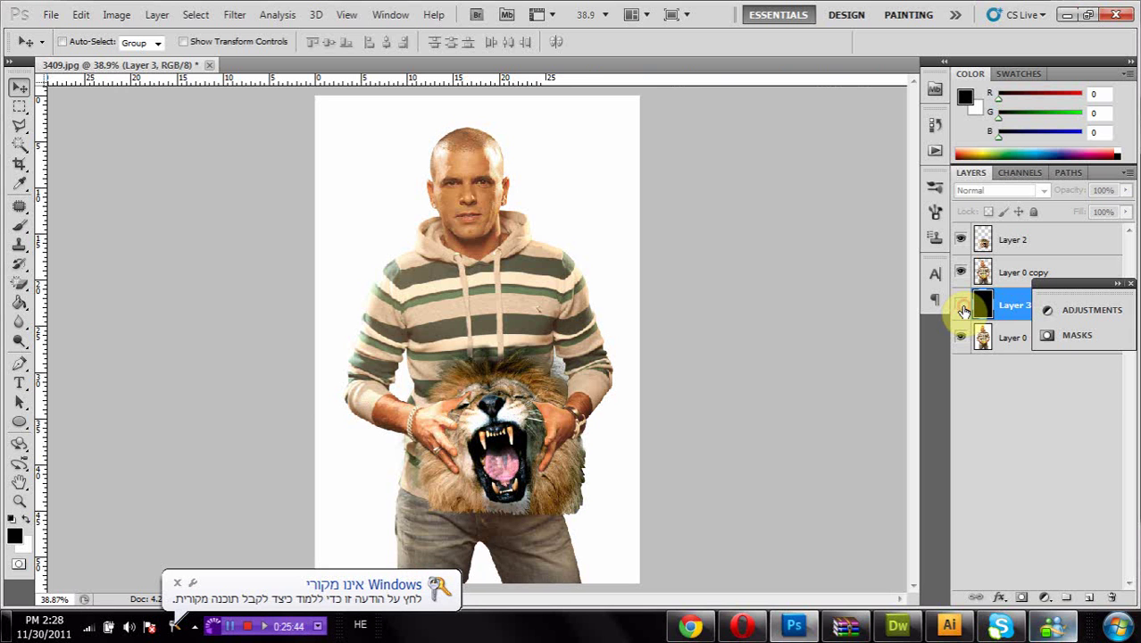
left_click(980, 337)
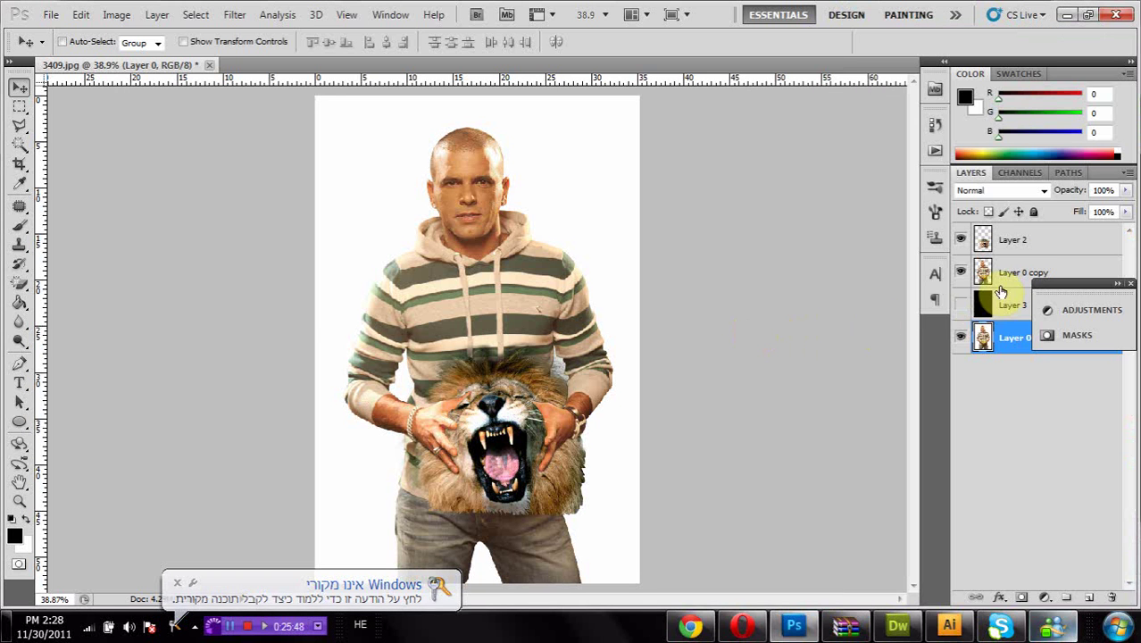
left_click(959, 305)
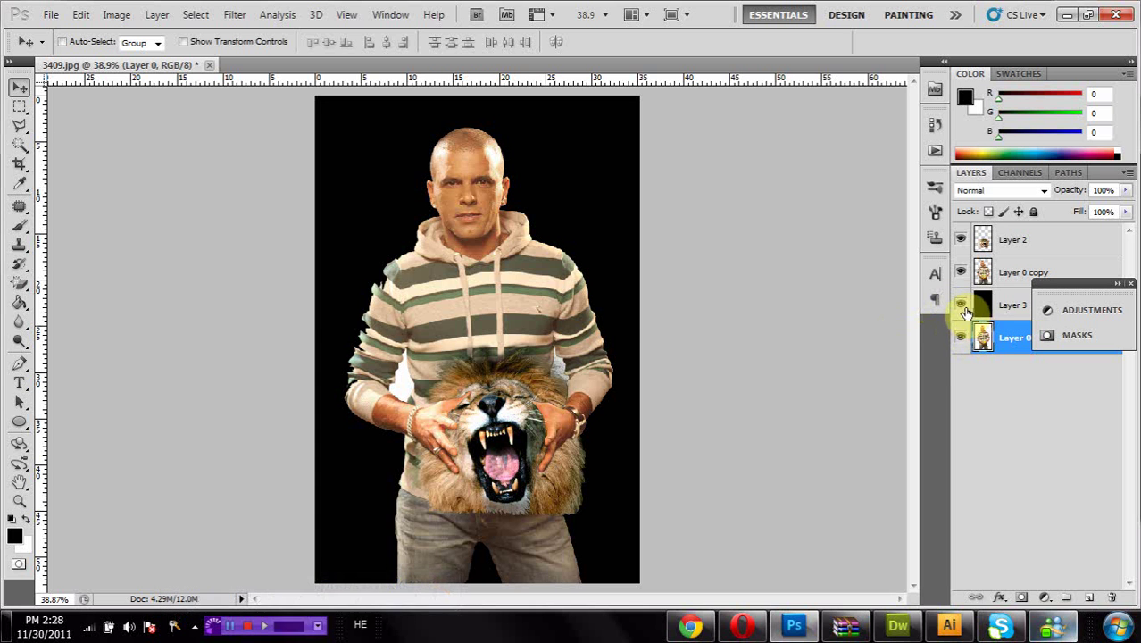
left_click(961, 305)
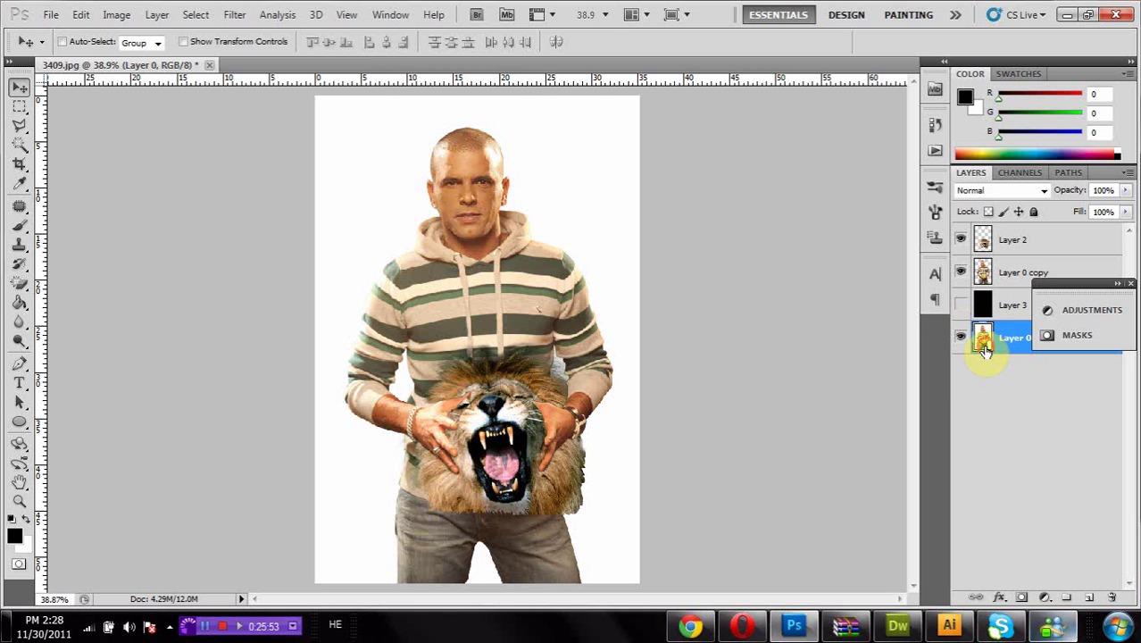
Step: Start a Pen path on Layer 0 at the base of the hood and curve it over the shoulder down the man's right upper sleeve
left_click(20, 501)
left_click_drag(454, 215, 329, 443)
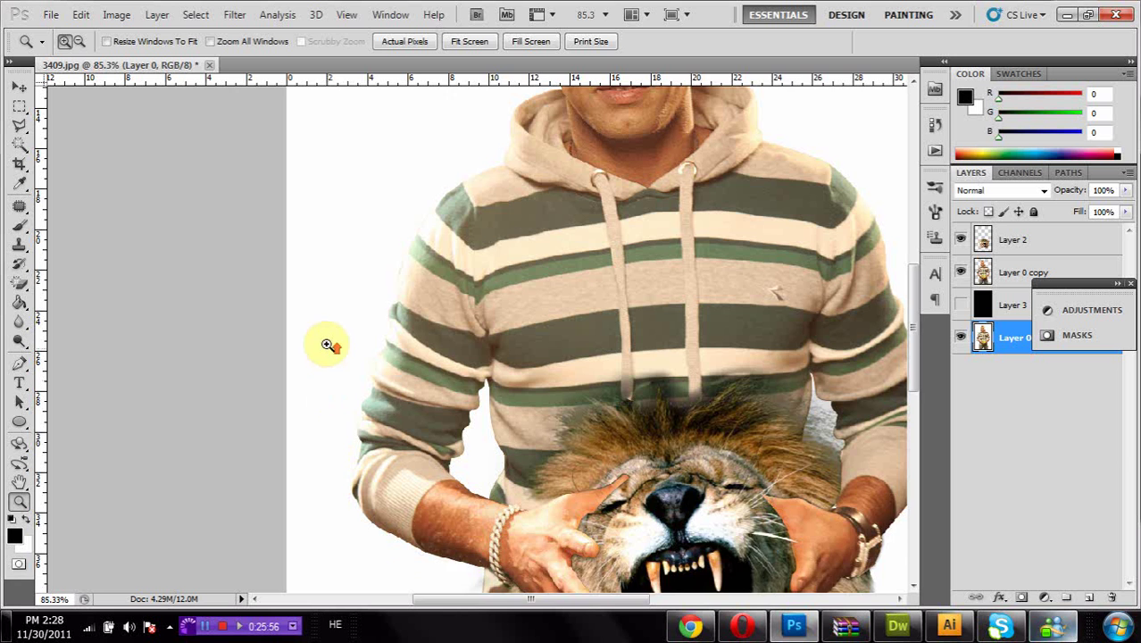
scroll(331, 344, "up", 1)
left_click_drag(558, 204, 356, 592)
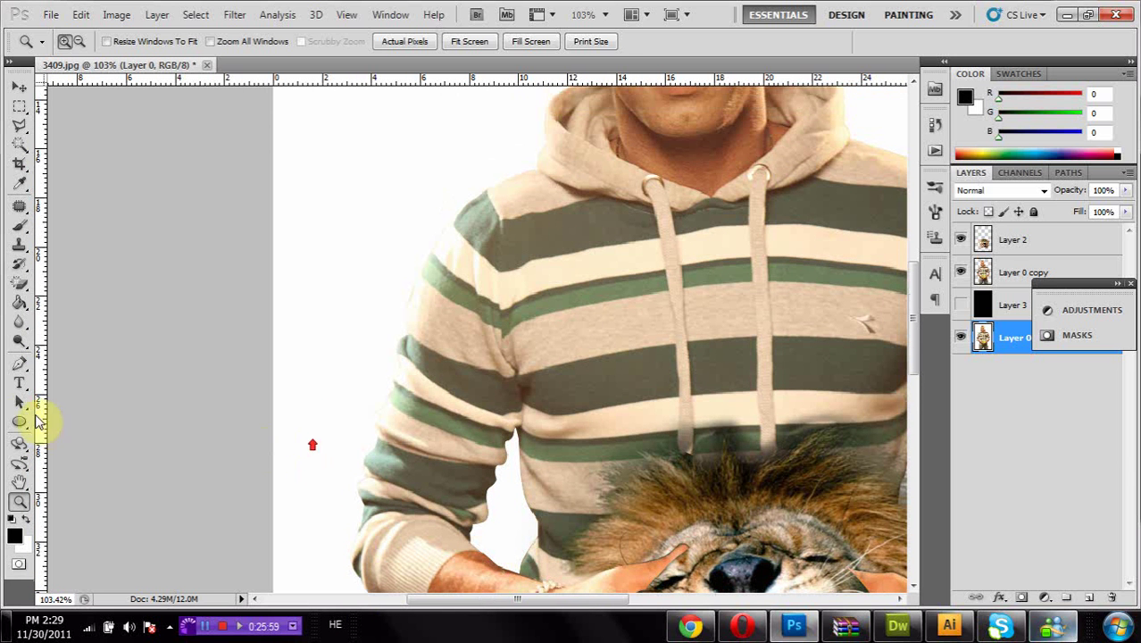
left_click(20, 362)
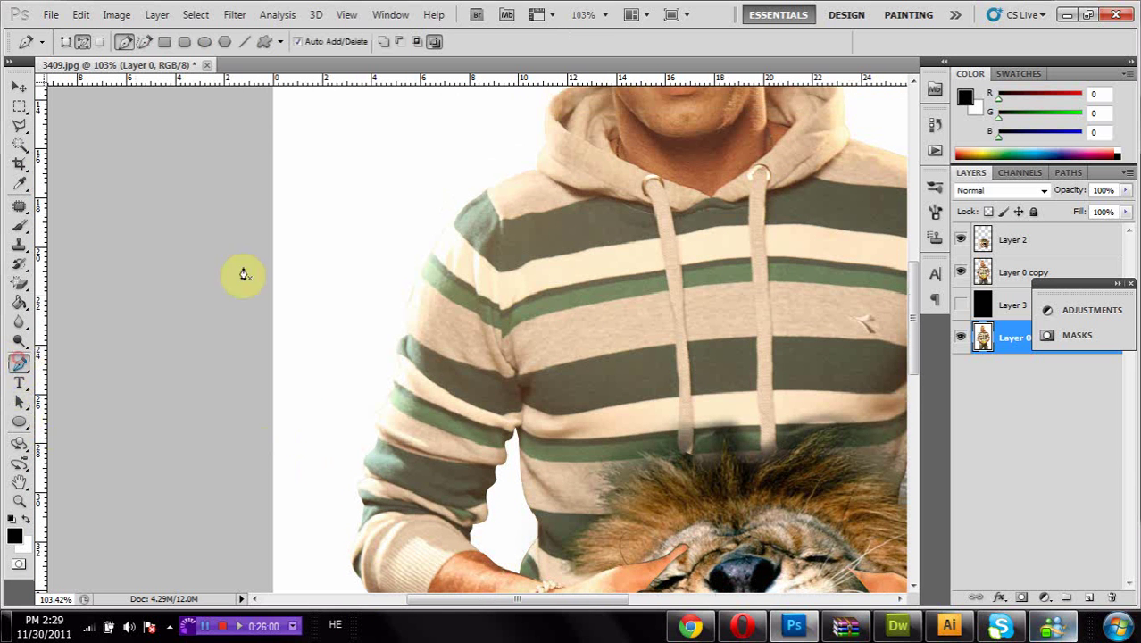
left_click(537, 167)
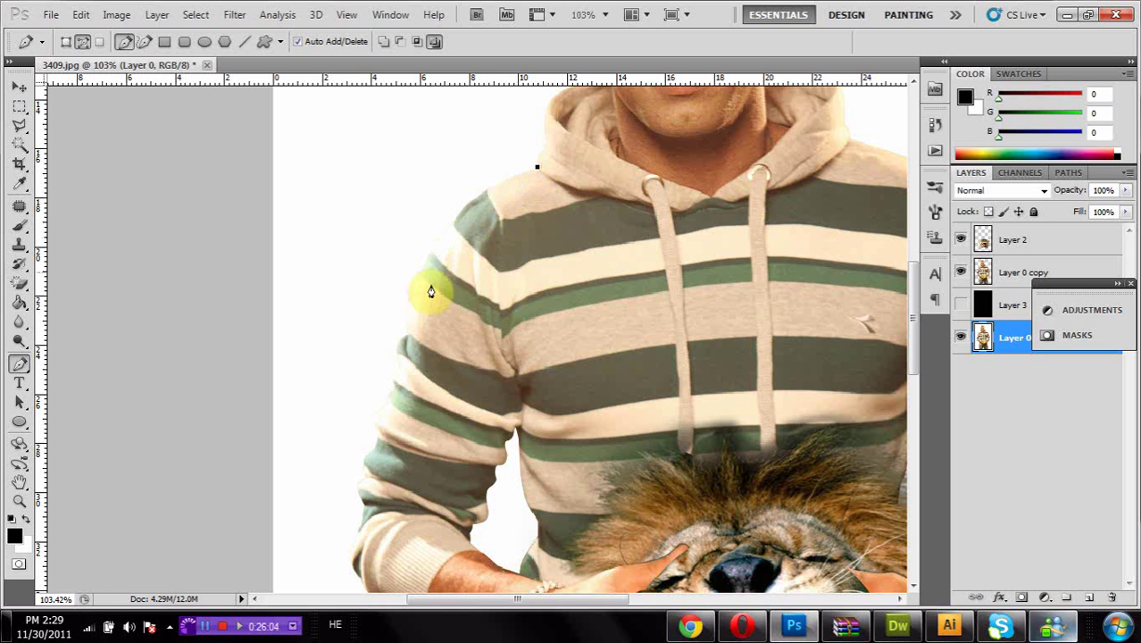
left_click_drag(391, 405, 355, 562)
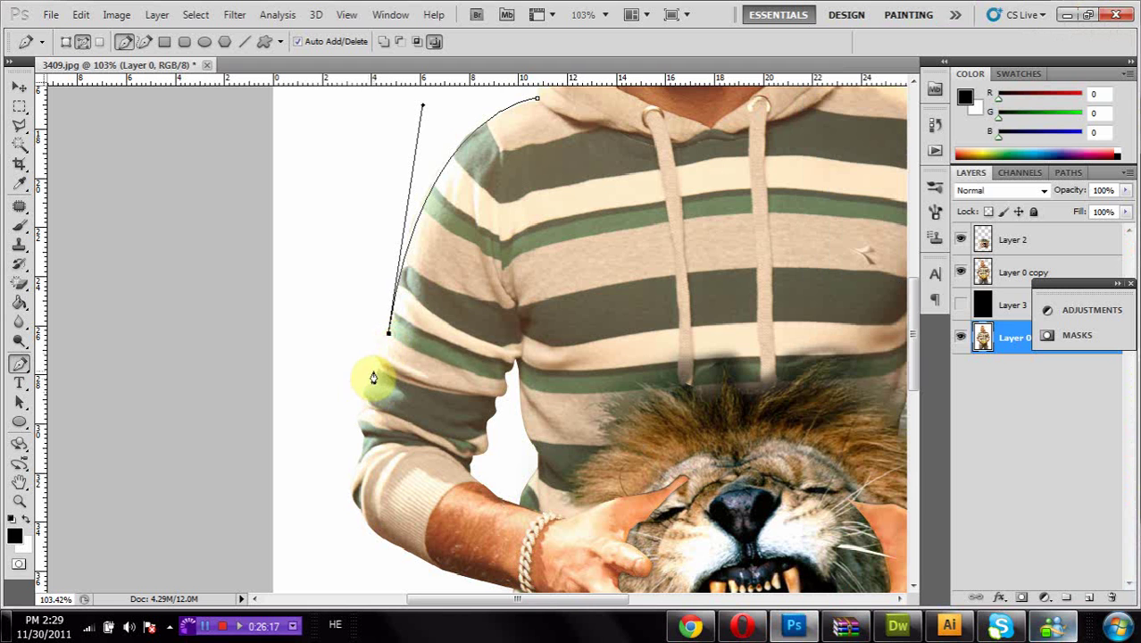
Step: Continue the path along the folds of the lower sleeve and around the cuff at the elbow, breaking handles where the contour turns
left_click(377, 369)
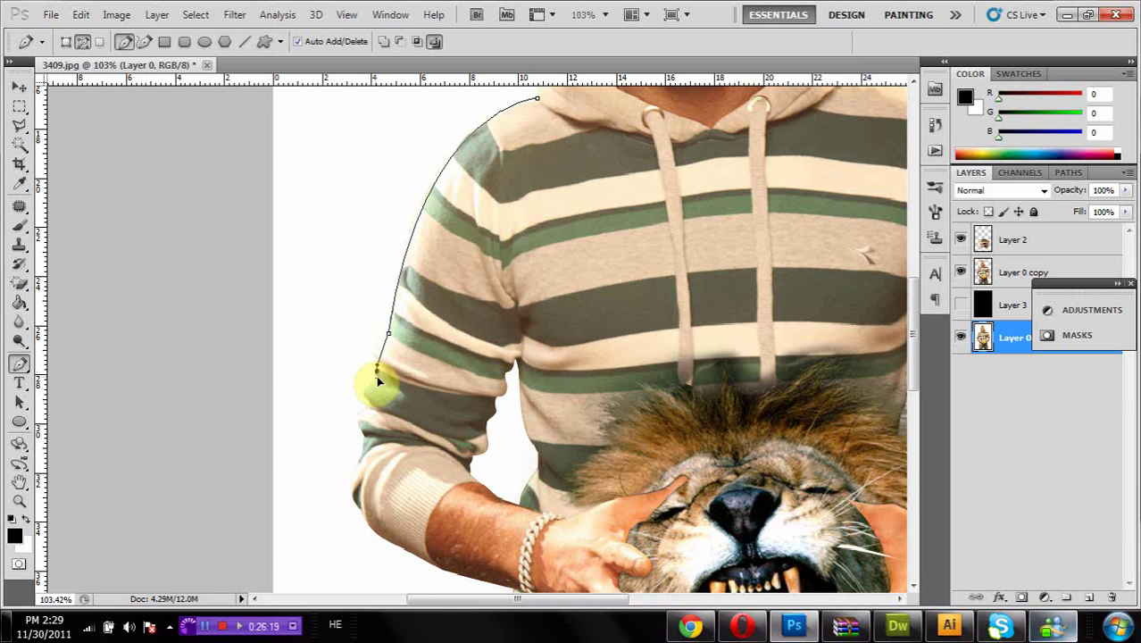
left_click(376, 370, "alt")
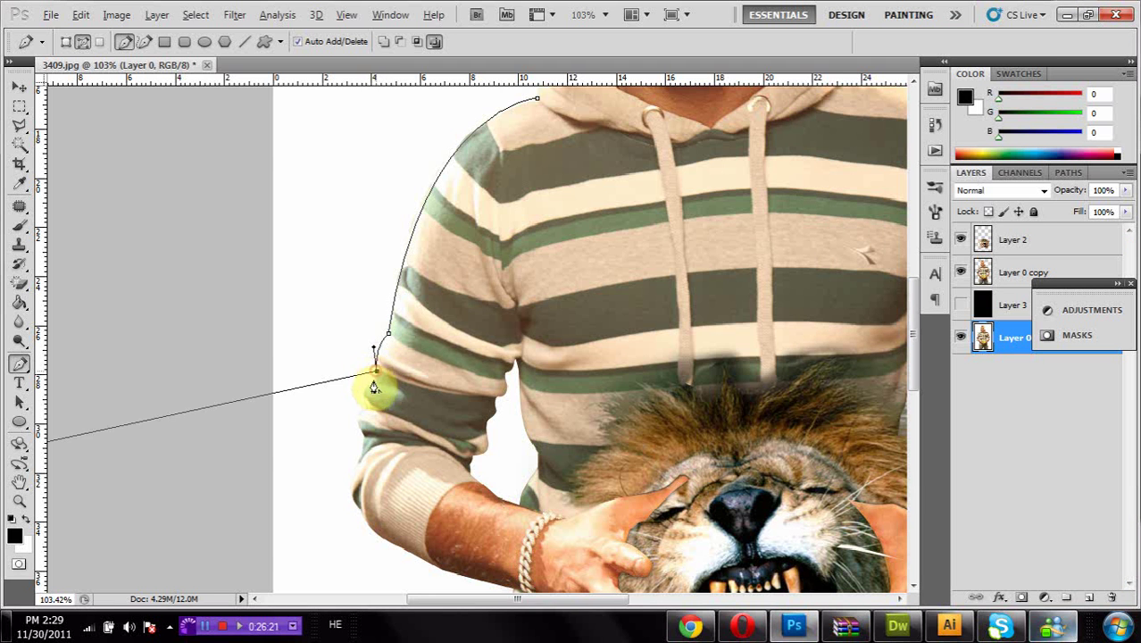
left_click(377, 371, "alt")
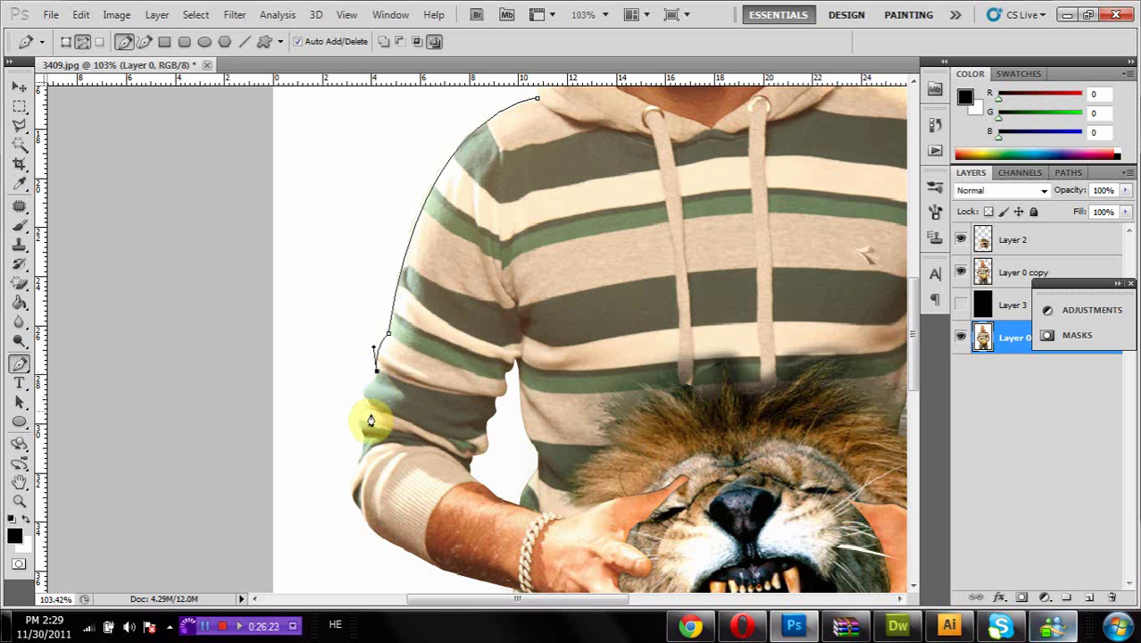
left_click_drag(365, 409, 368, 418)
left_click(365, 408)
left_click_drag(373, 470, 370, 466)
left_click(361, 446)
left_click_drag(376, 535, 419, 562)
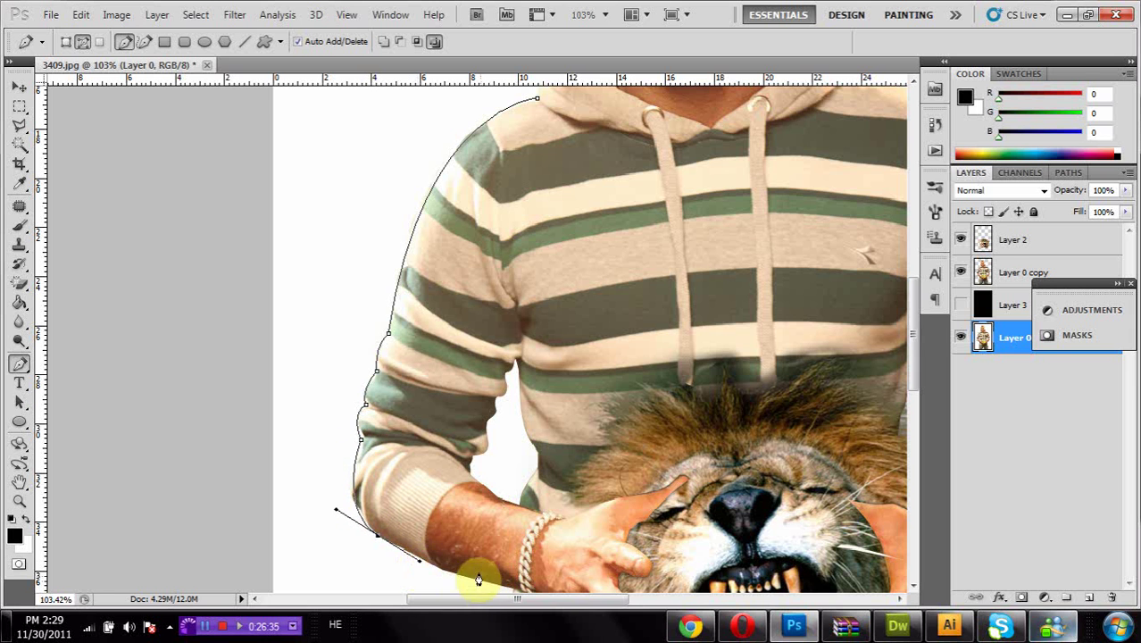
Step: Extend the path under the forearm to the bracelet and down the side of the sweater to its hem
scroll(477, 535, "down", 3)
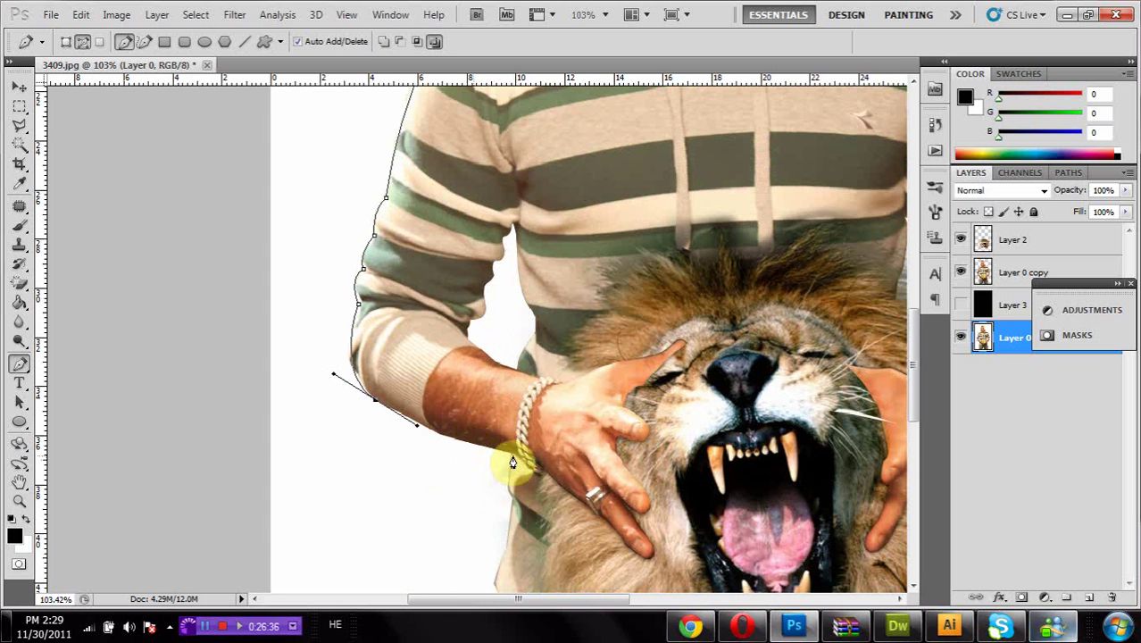
left_click_drag(513, 462, 535, 475)
scroll(493, 489, "down", 3)
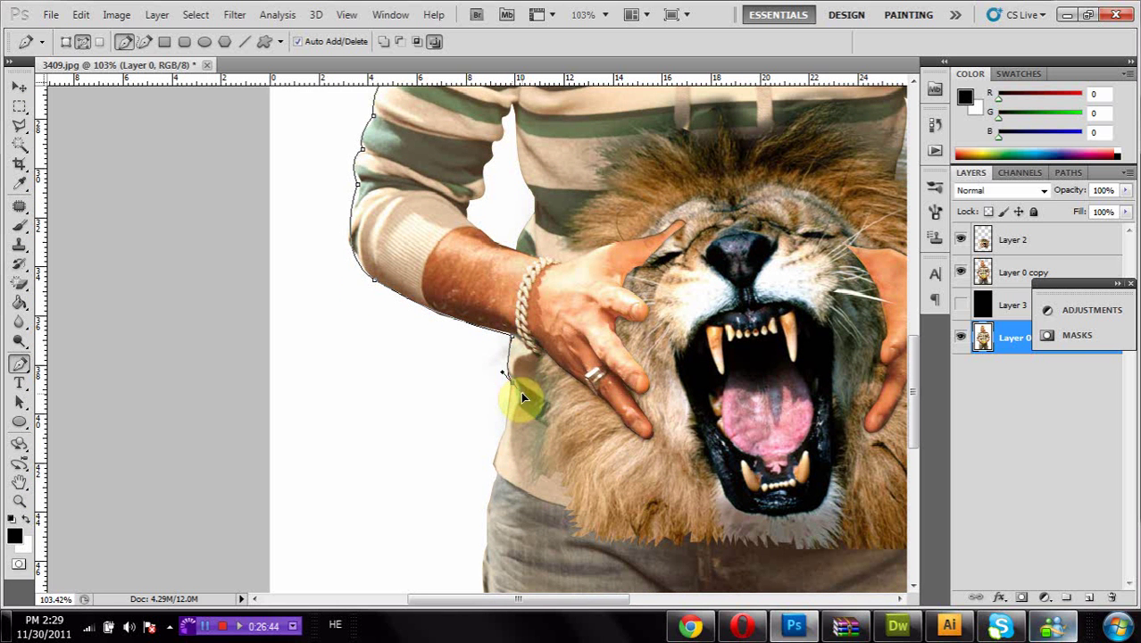
left_click_drag(521, 392, 524, 400)
left_click(512, 383, "alt")
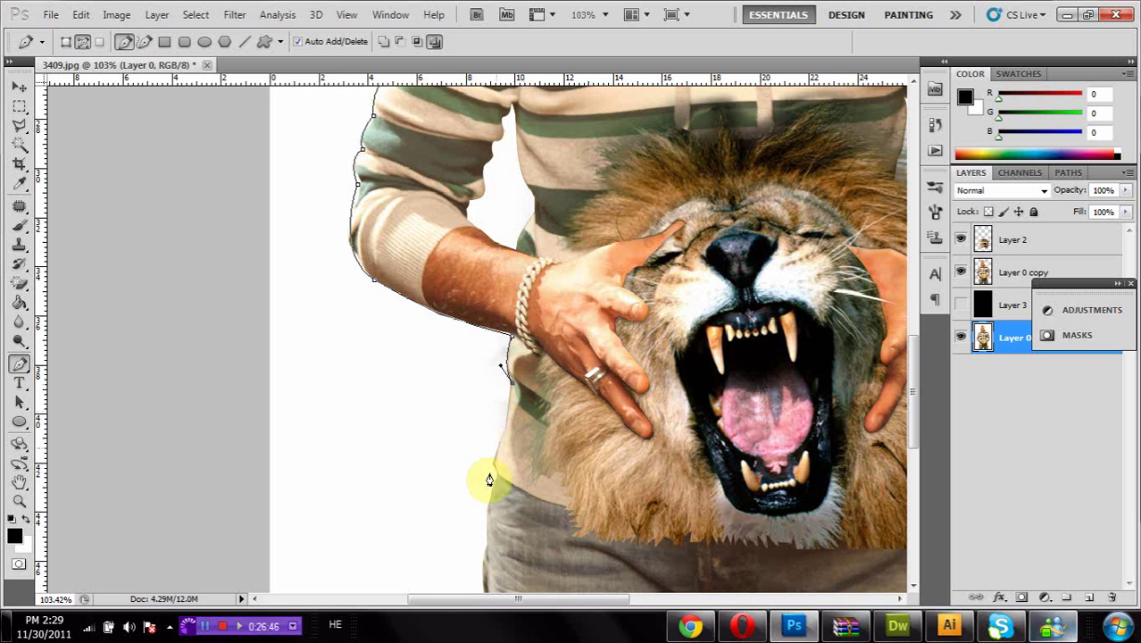
left_click_drag(498, 475, 508, 482)
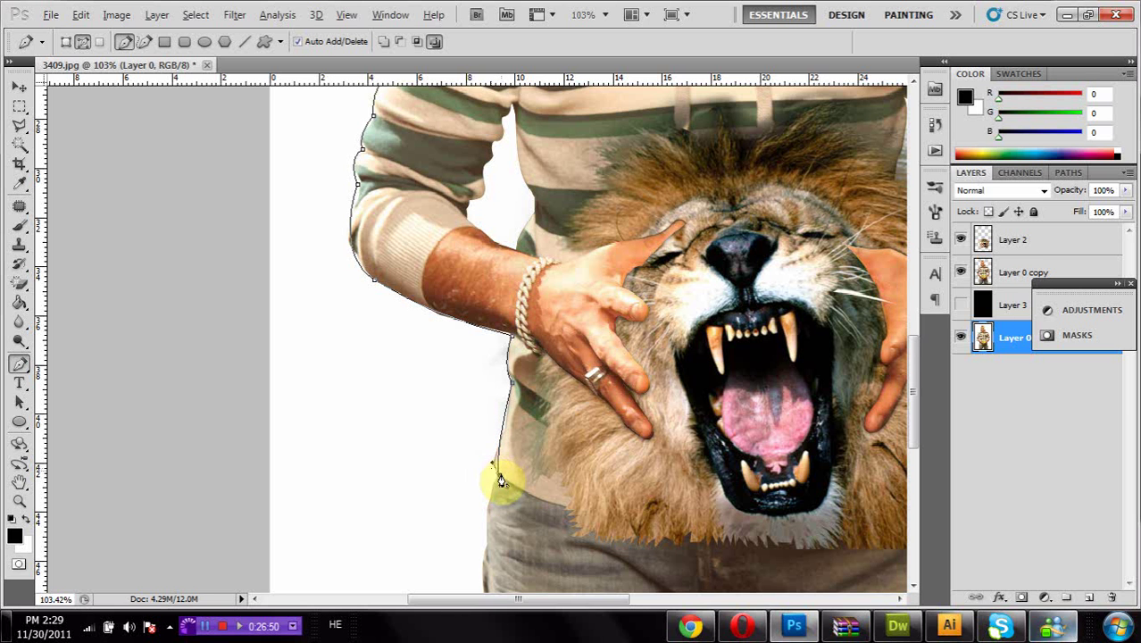
Step: Continue the path down the outer trouser leg and across the image's lower edge to the inner leg
left_click_drag(486, 515, 484, 382)
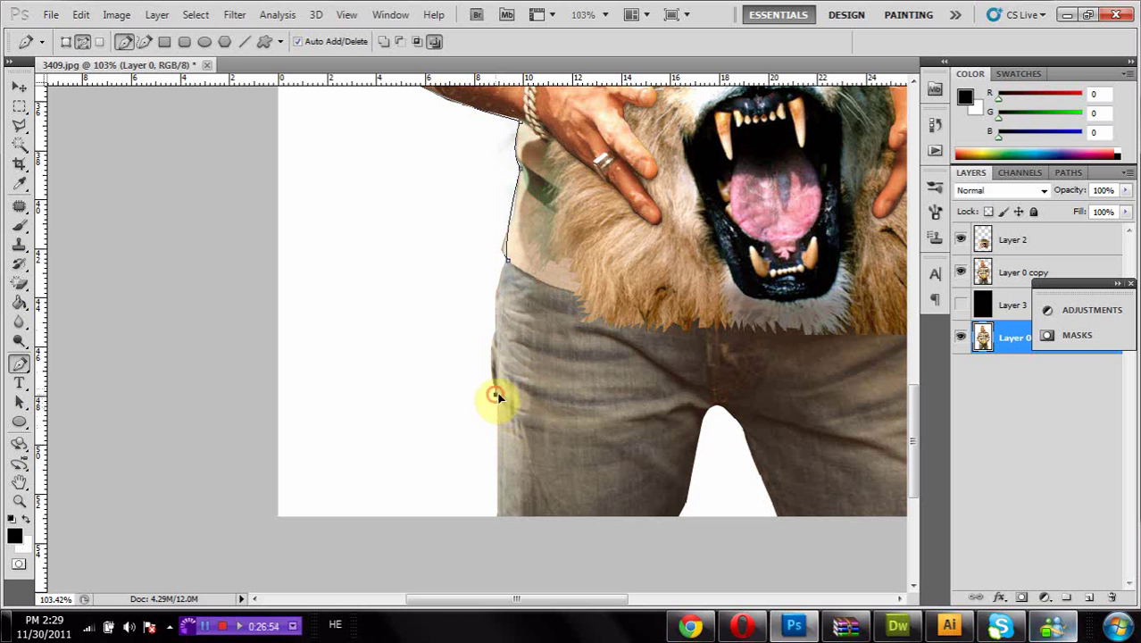
left_click_drag(500, 459, 501, 482)
left_click(498, 518)
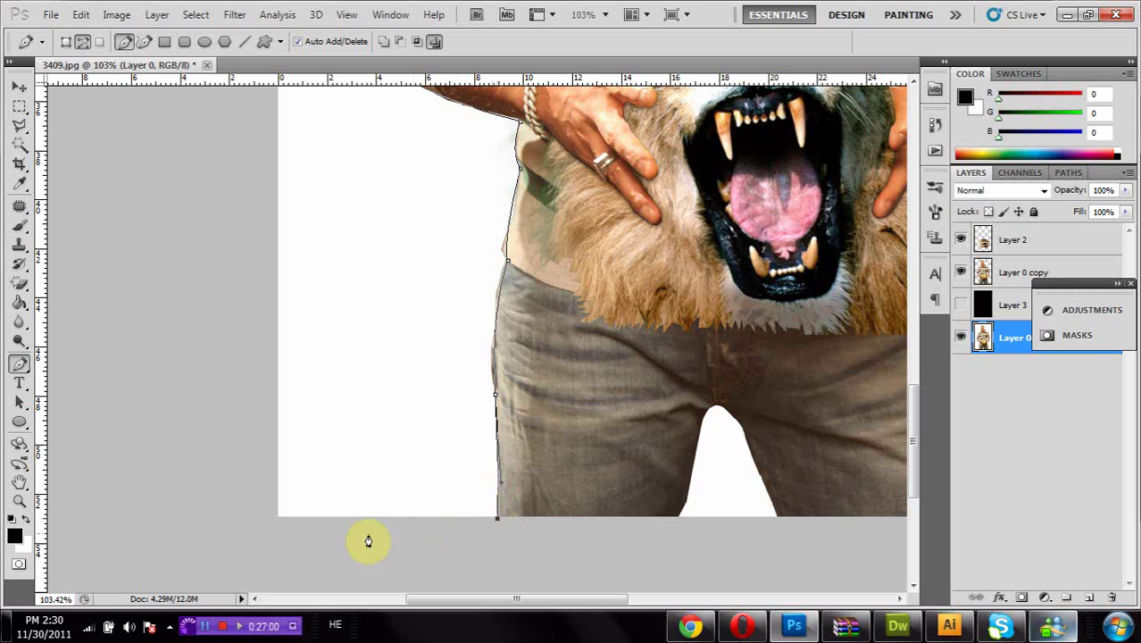
left_click(679, 516)
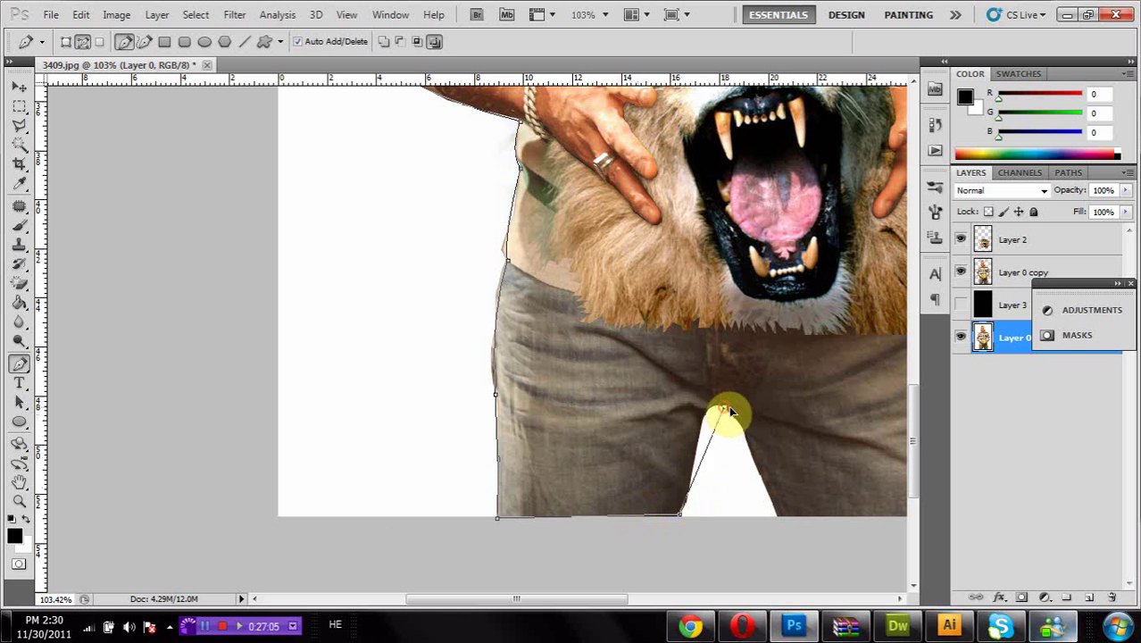
Step: Try a curved path anchor at the top of the gap between the legs, and undo it
left_click_drag(753, 412, 766, 420)
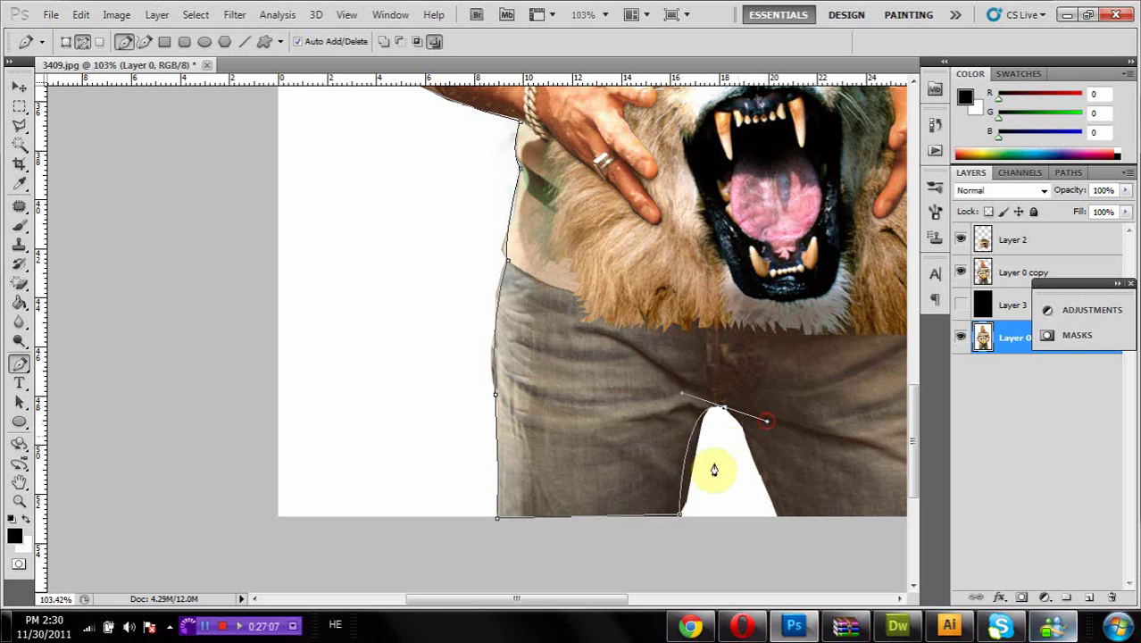
key("super")
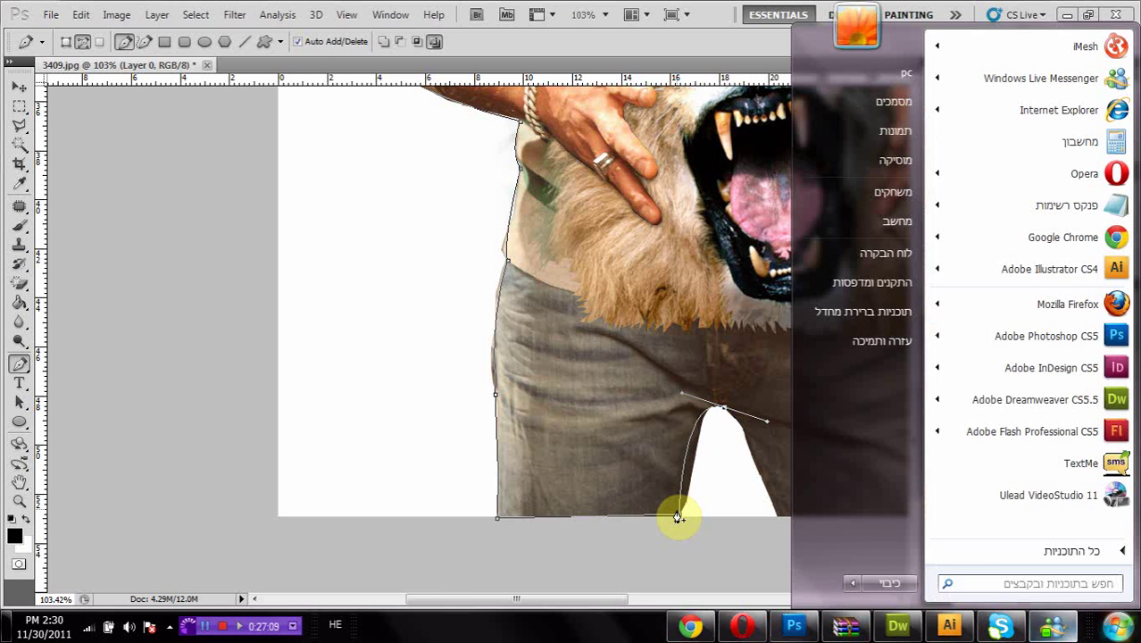
key("super")
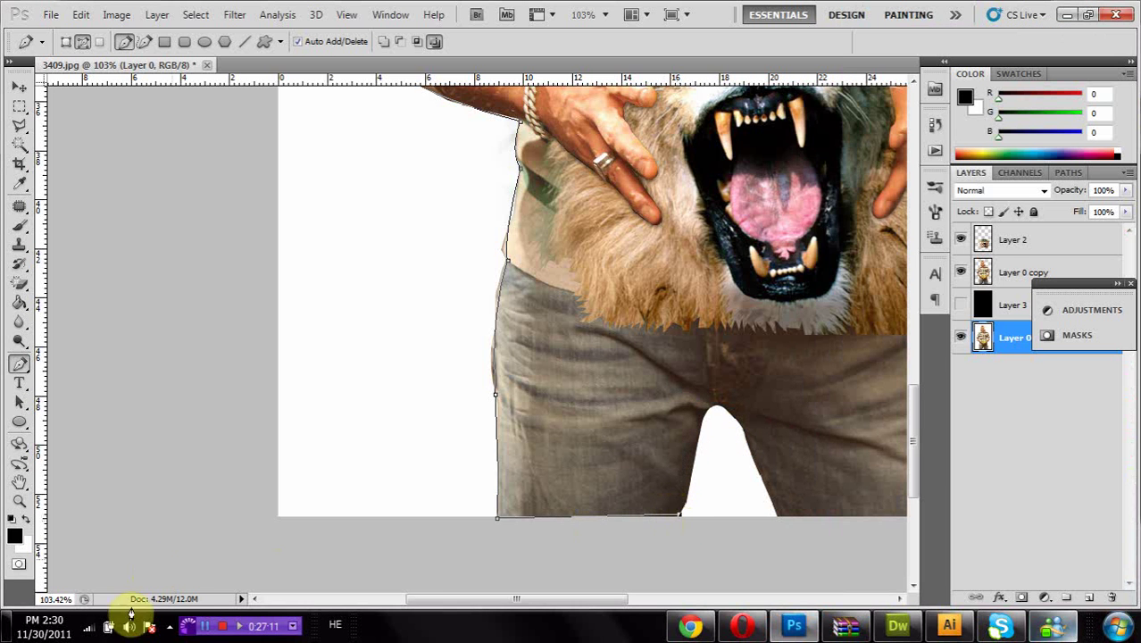
left_click(204, 626)
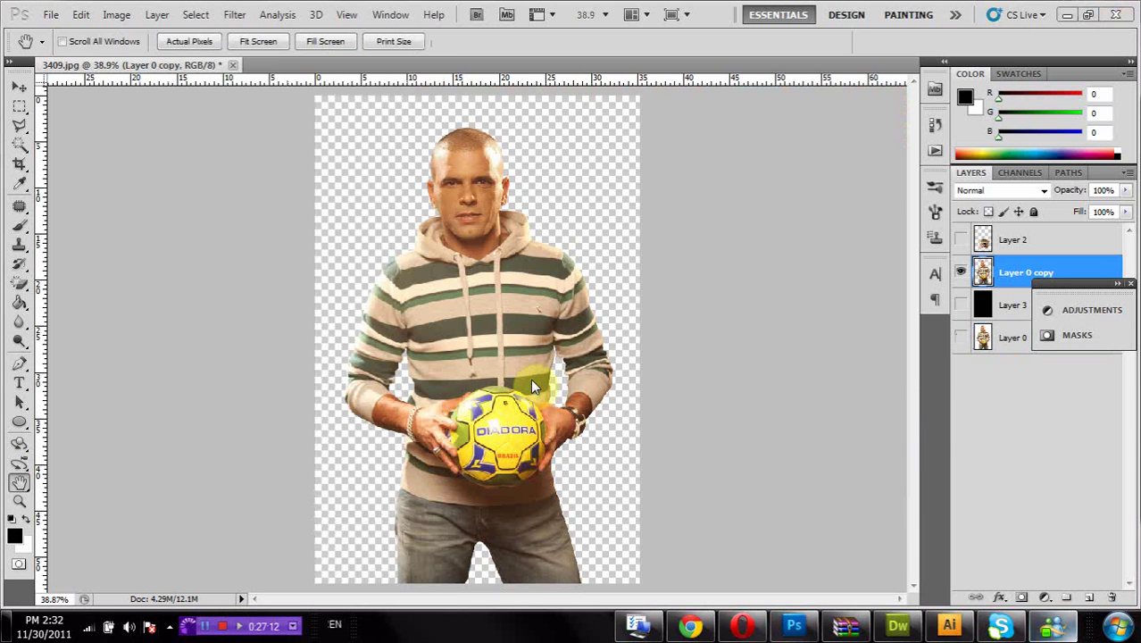
Step: Compare the cut-out with Layer 0 shown and hidden, and show the black Layer 3 and the lion on Layer 2
left_click(24, 89)
left_click(962, 338)
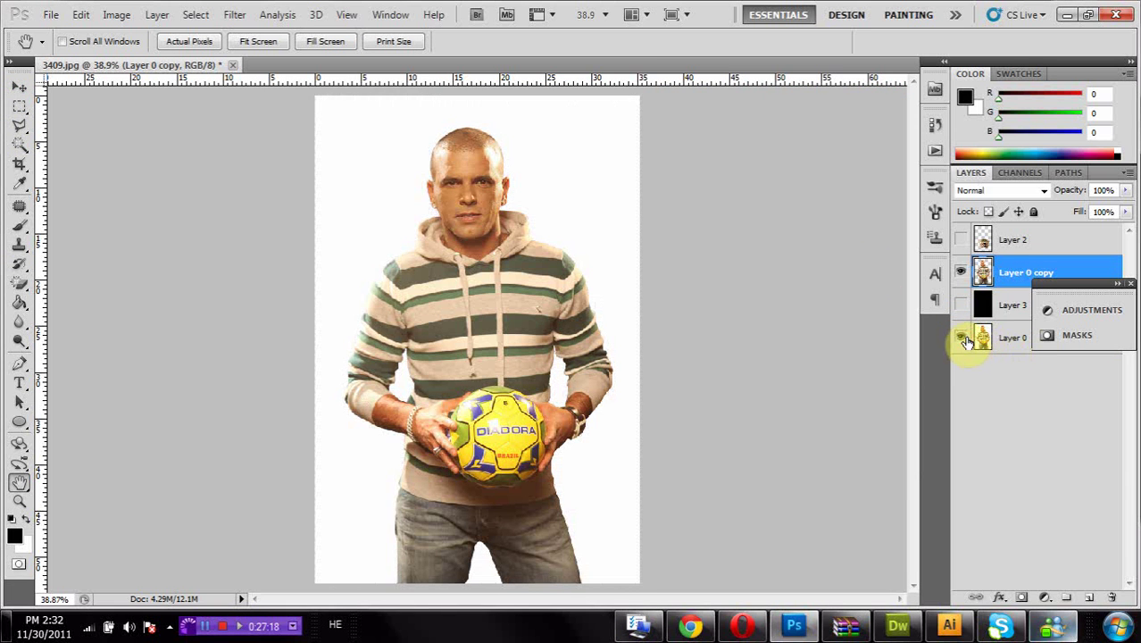
left_click(962, 337)
left_click(963, 306)
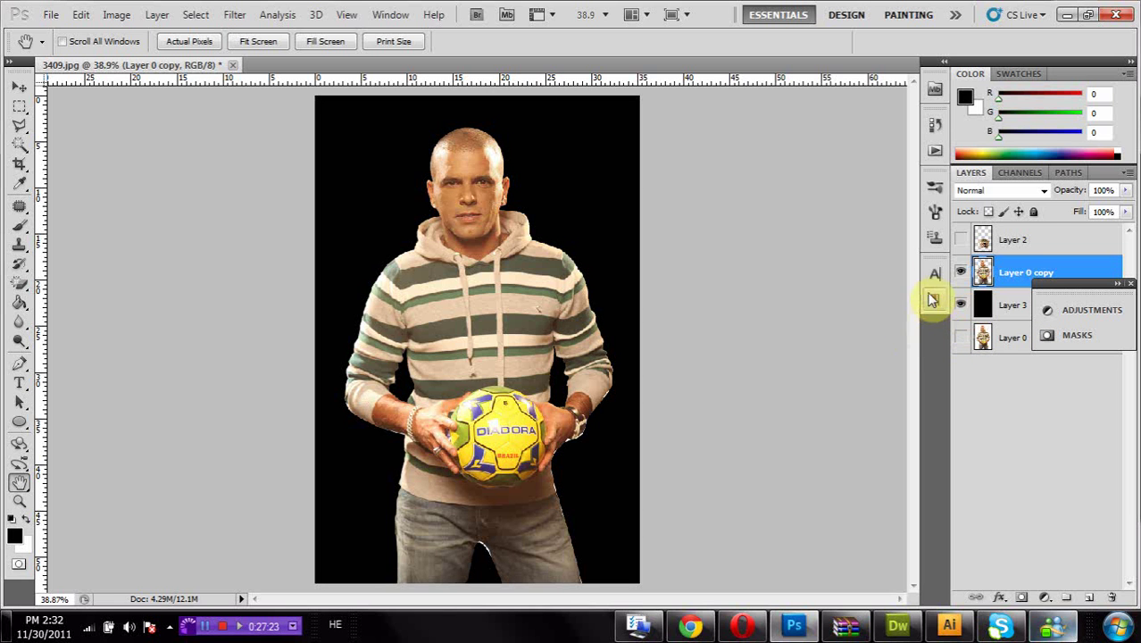
left_click(959, 246)
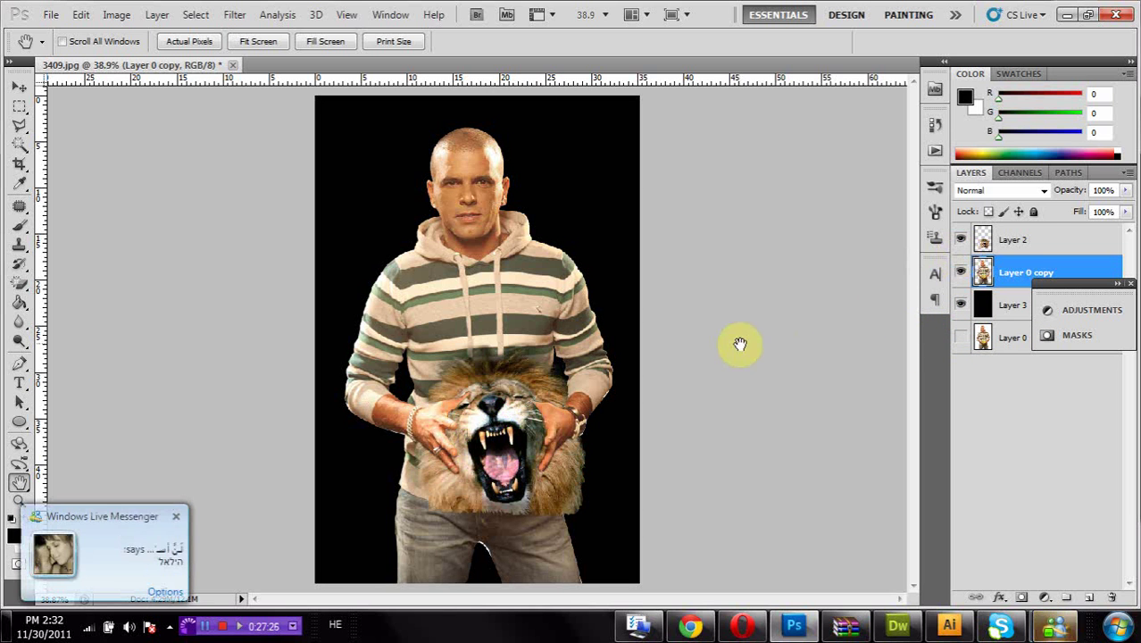
Step: Load the outline of Layer 0 copy as a selection and activate the Clone Stamp on that layer near the crotch
left_click(18, 500)
left_click_drag(402, 497, 595, 603)
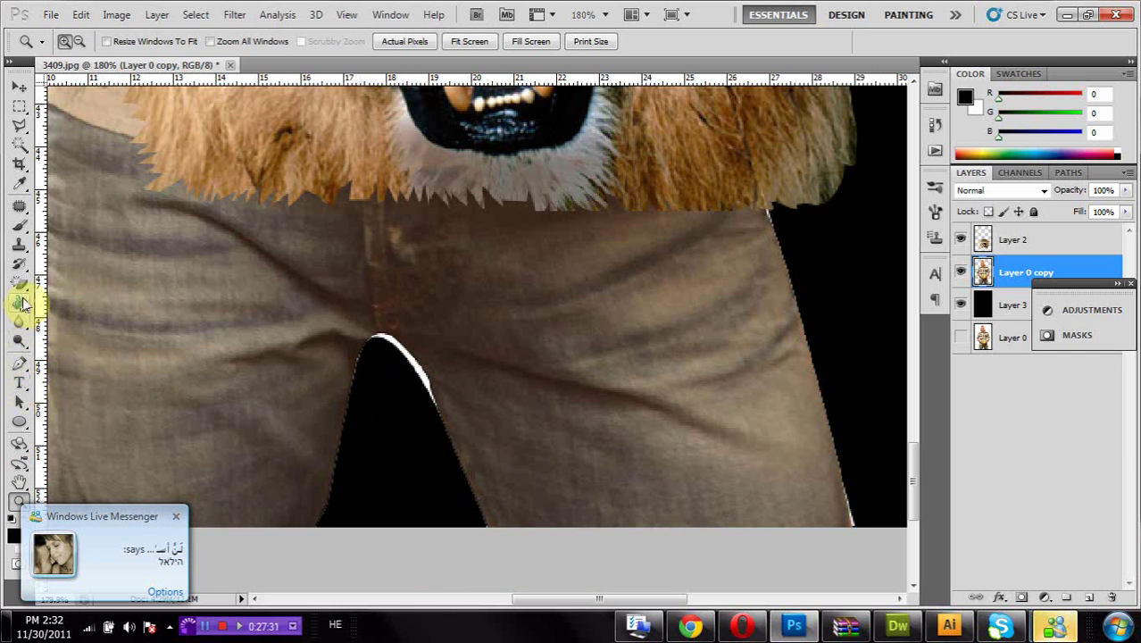
left_click_drag(989, 339, 994, 277)
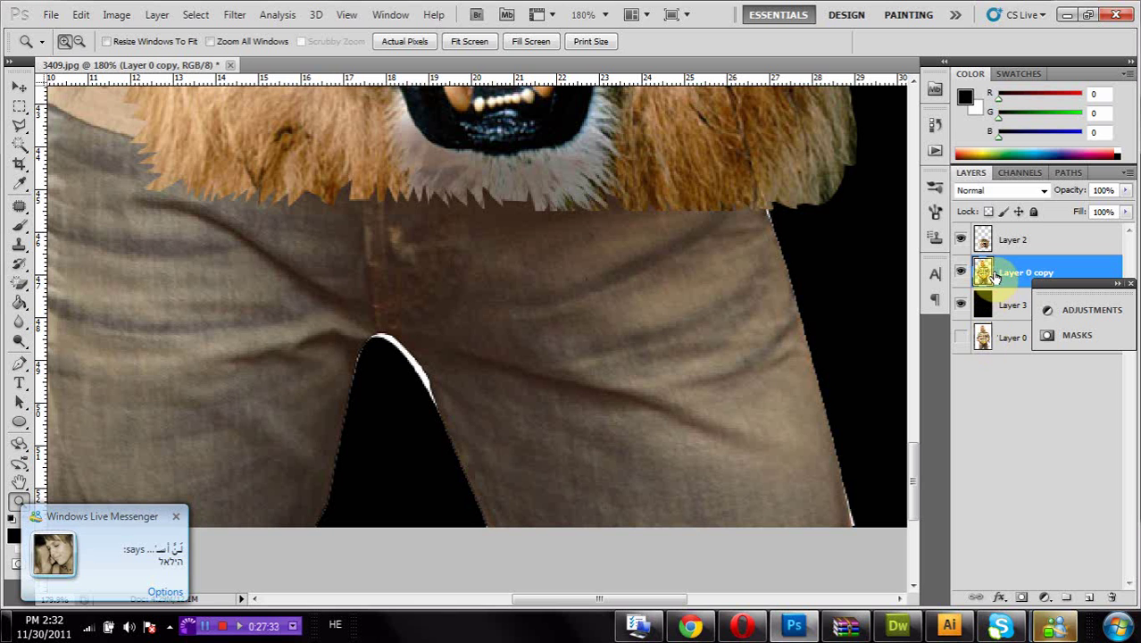
left_click(995, 277, "ctrl")
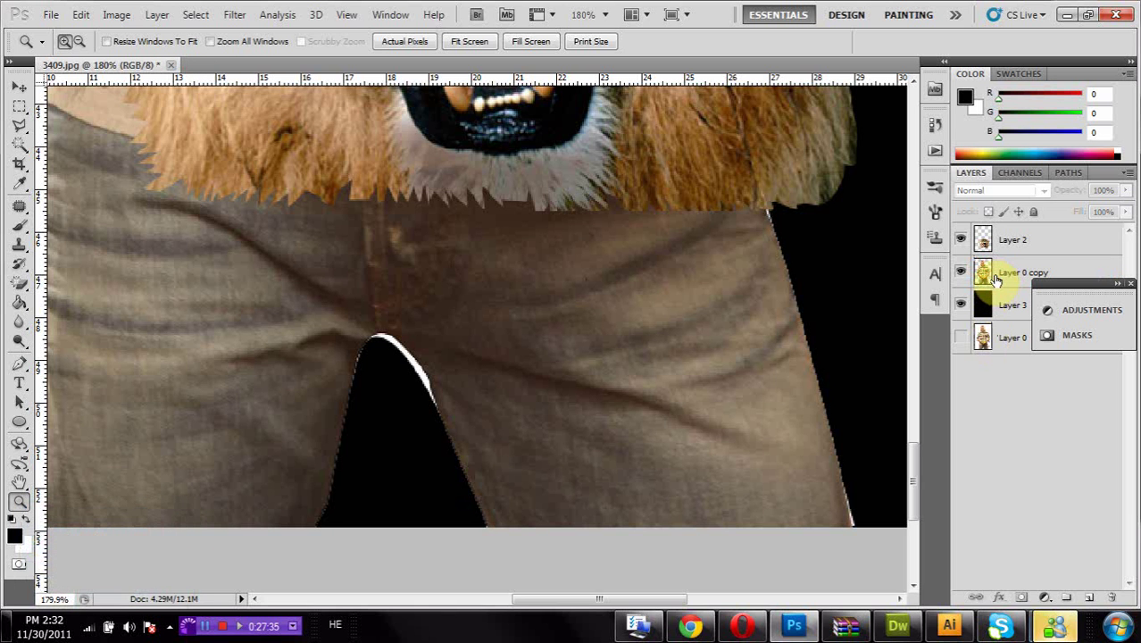
left_click(983, 275, "ctrl")
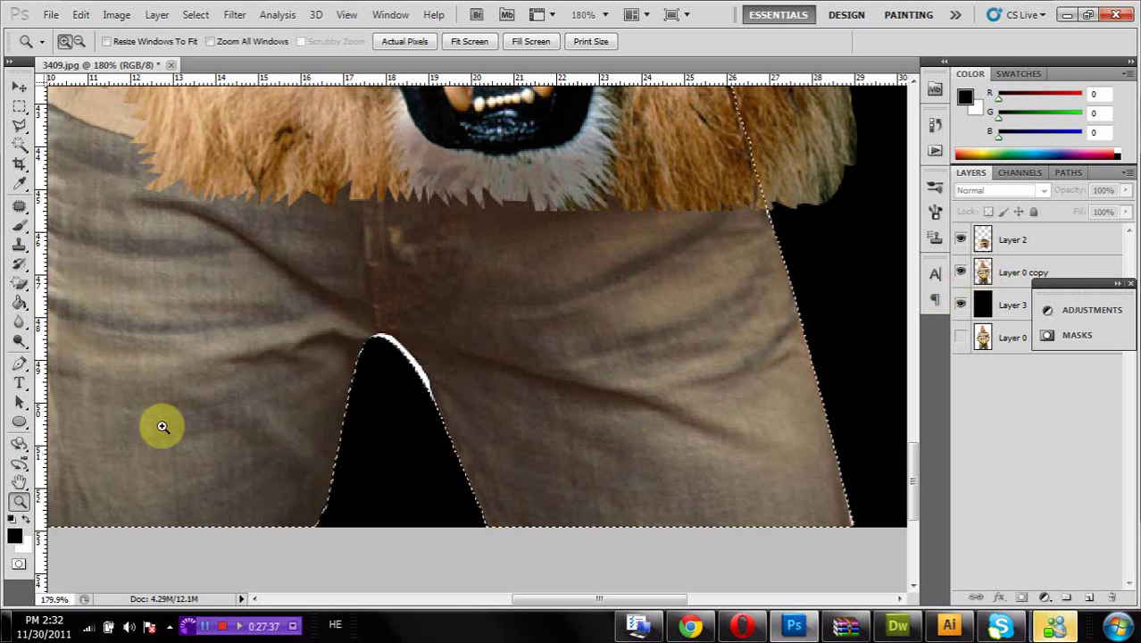
left_click(19, 244)
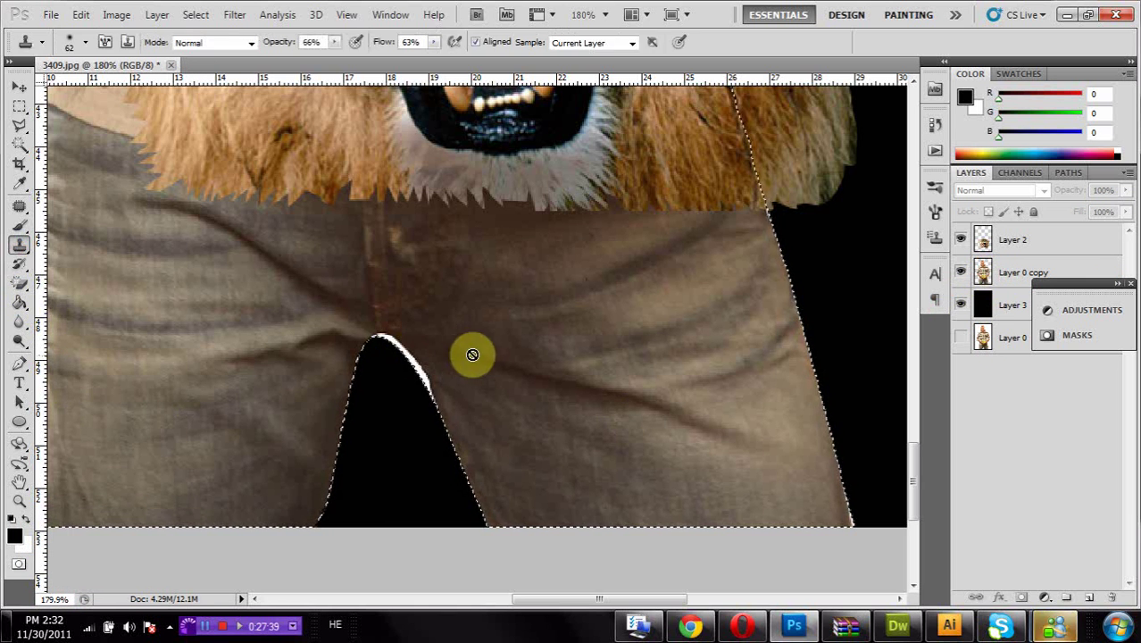
left_click(988, 269)
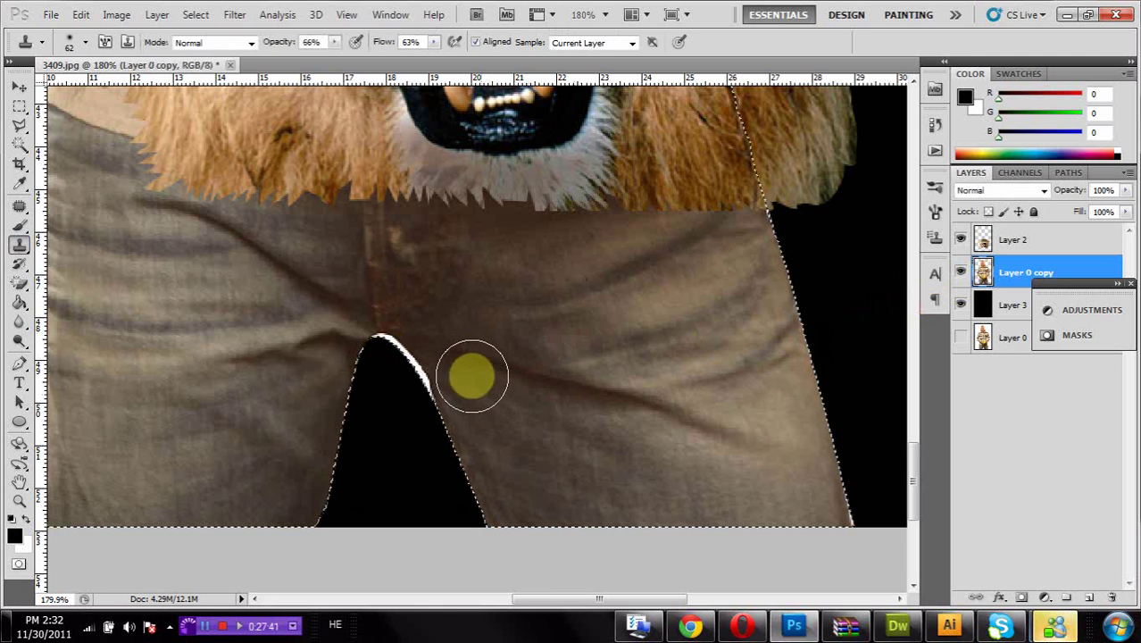
Step: Clone trouser fabric over the white rim at the crotch, and raise the Clone Stamp's opacity and flow to 100%
mouse_move(449, 360)
left_mouse_down()
mouse_move(441, 351)
mouse_move(426, 373)
mouse_move(388, 379)
mouse_move(439, 400)
left_mouse_up()
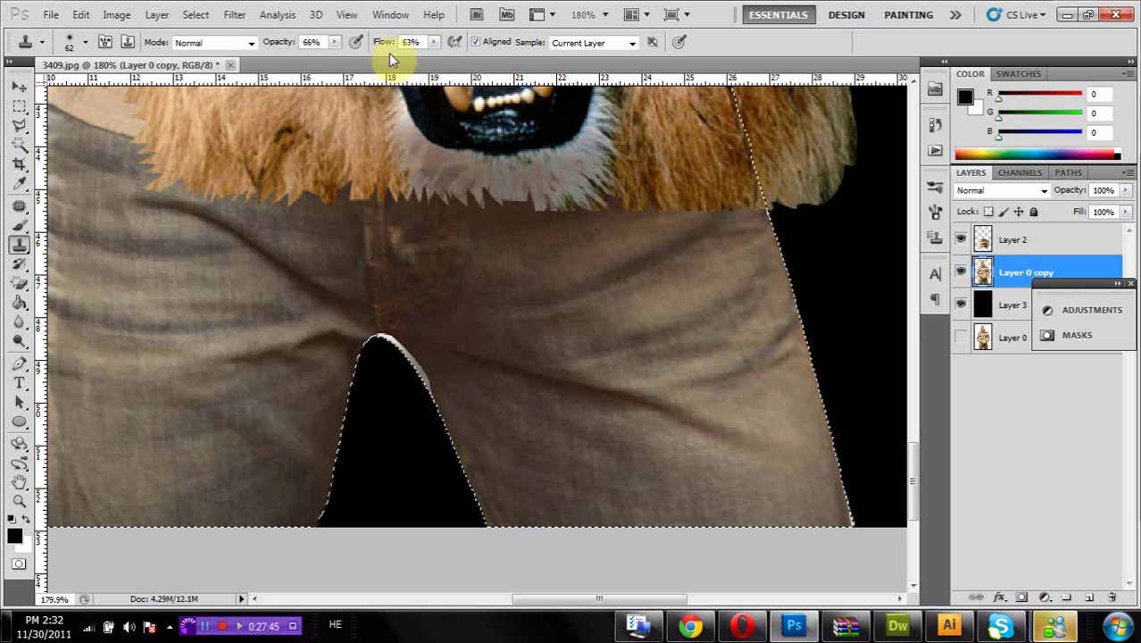
left_click(328, 42)
mouse_move(329, 43)
left_mouse_down()
mouse_move(316, 44)
mouse_move(365, 63)
mouse_move(486, 58)
left_mouse_up()
left_click(435, 43)
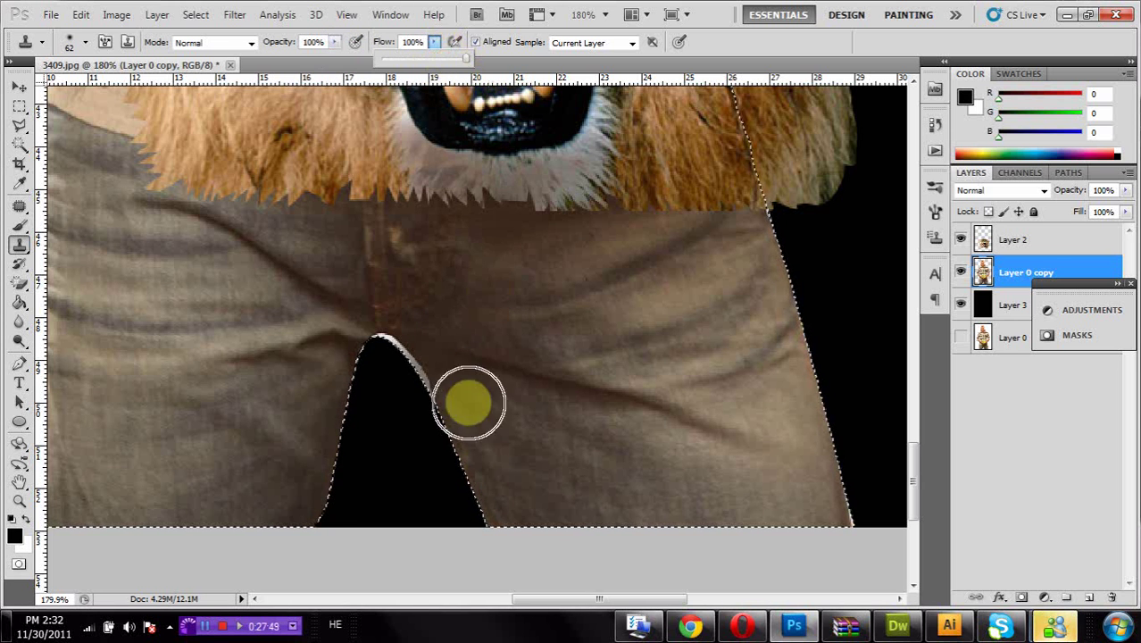
Step: Undo a first full-strength clone stroke, reduce the brush to 35 px, and clone fabric over the remaining white crotch rim
mouse_move(458, 355)
left_mouse_down()
mouse_move(425, 364)
mouse_move(359, 347)
mouse_move(349, 364)
mouse_move(295, 378)
left_mouse_up()
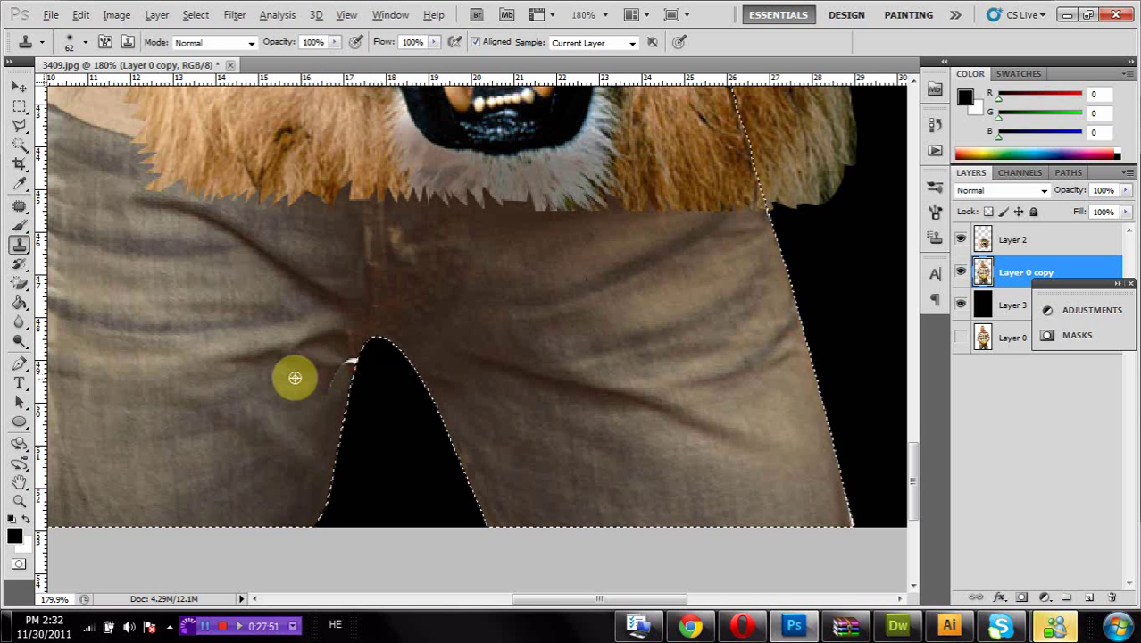
key("ctrl+z")
right_click(512, 349)
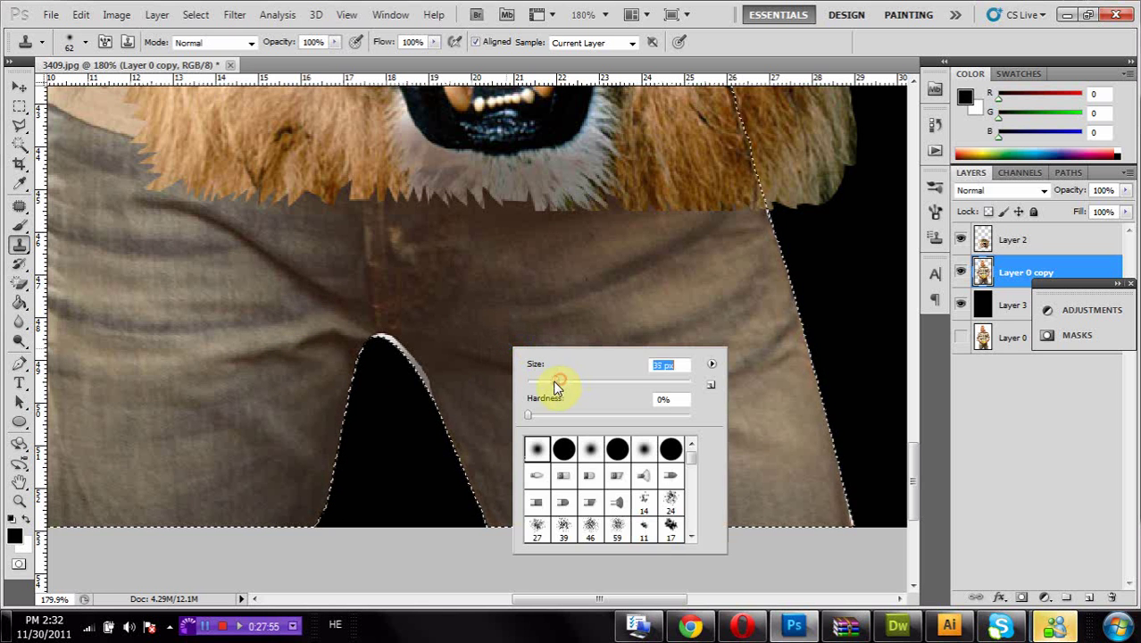
mouse_move(452, 370)
left_mouse_down()
mouse_move(442, 377)
mouse_move(390, 326)
left_mouse_up()
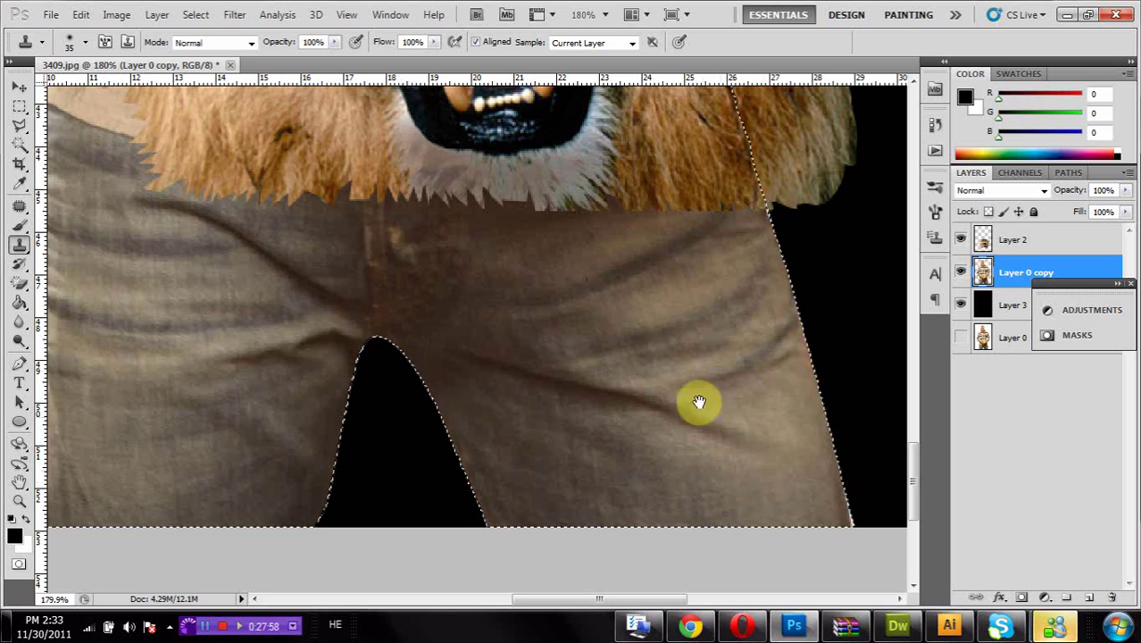
Step: Clone sleeve fabric over the light rim along the outer elbow and forearm of the man's watch arm, and check the trouser edges
mouse_move(625, 140)
left_mouse_down()
mouse_move(581, 293)
mouse_move(475, 566)
mouse_move(451, 594)
left_mouse_up()
mouse_move(756, 439)
left_mouse_down()
mouse_move(673, 407)
mouse_move(715, 413)
mouse_move(701, 430)
left_mouse_up()
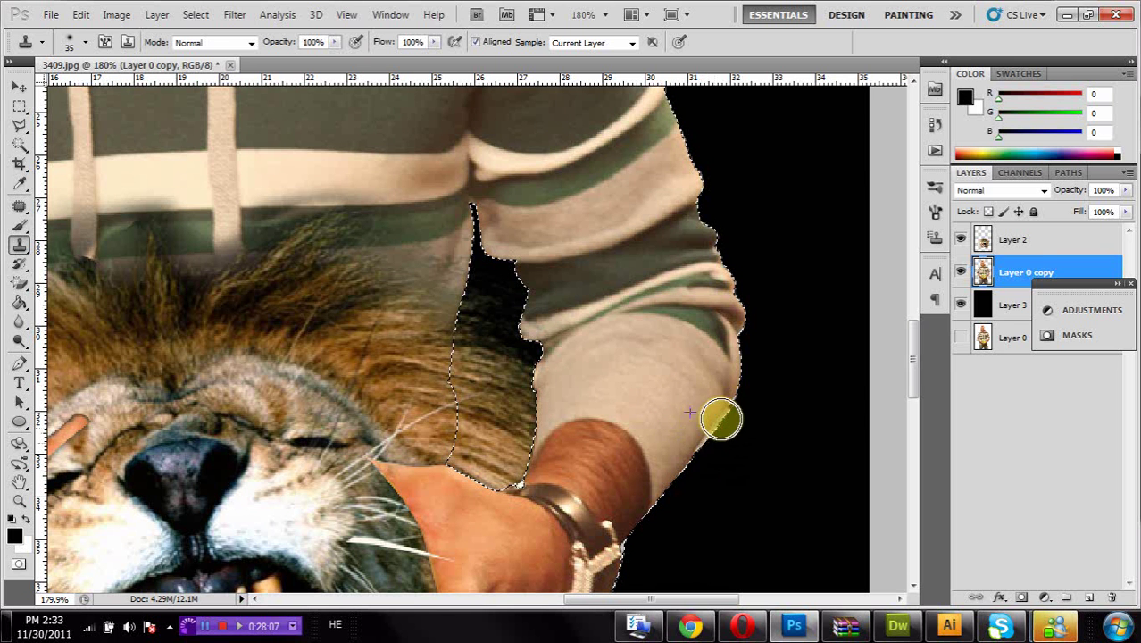
mouse_move(688, 434)
left_mouse_down()
mouse_move(721, 418)
mouse_move(693, 473)
mouse_move(706, 448)
mouse_move(687, 446)
mouse_move(701, 414)
left_mouse_up()
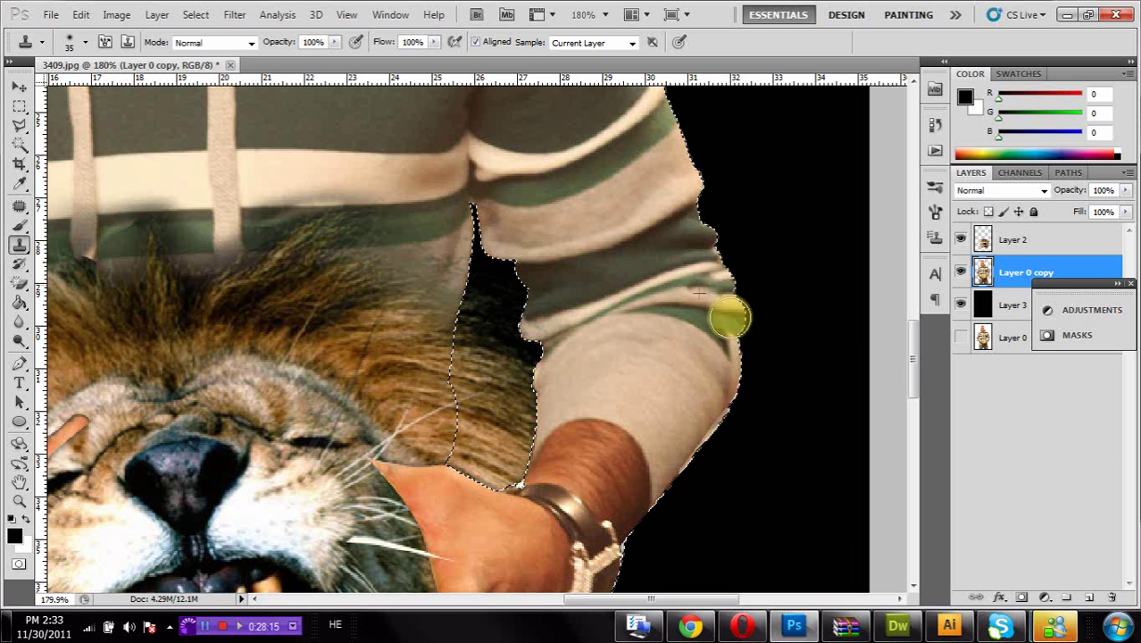
left_click(688, 459)
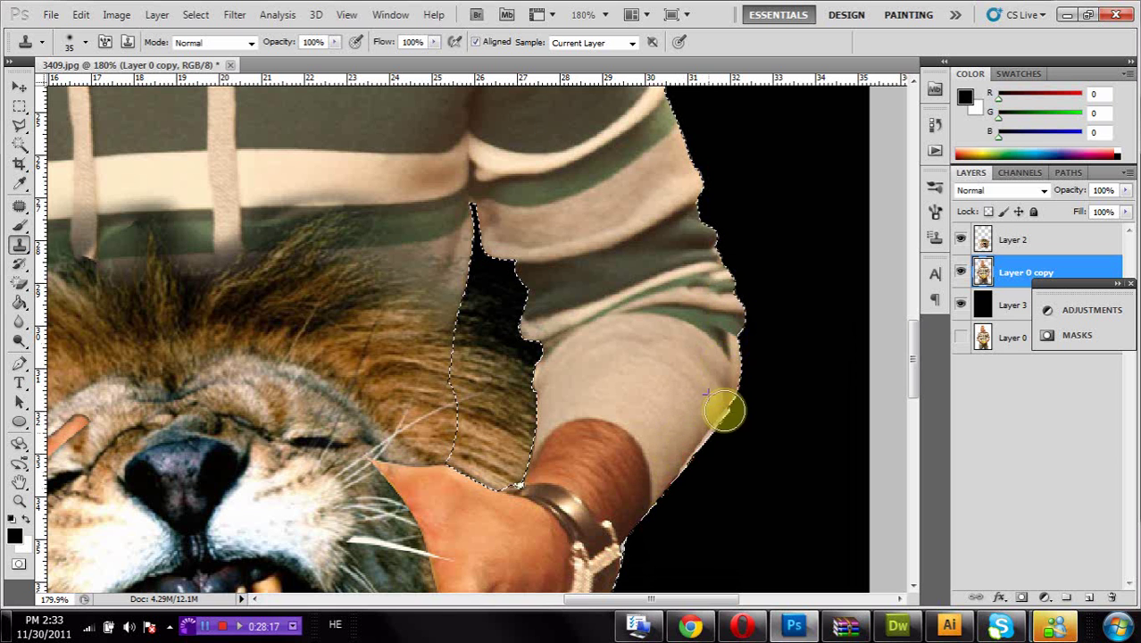
left_click_drag(541, 211, 640, 636)
left_click_drag(257, 284, 102, 403)
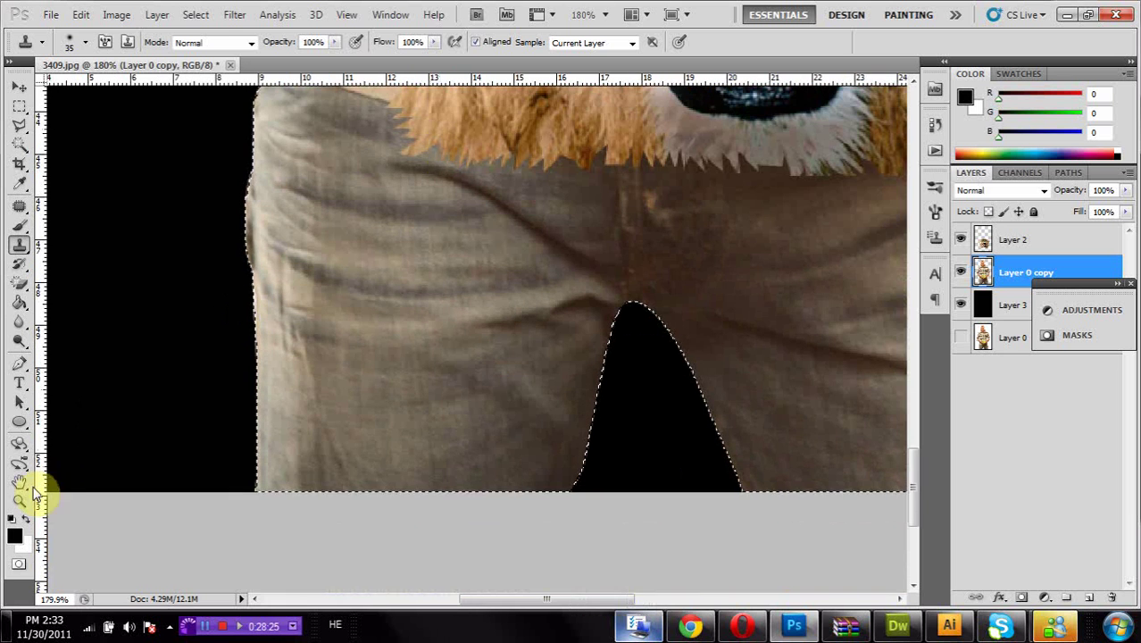
Step: Fit the whole image in view and deselect the man's outline
double_click(19, 480)
left_click(18, 105)
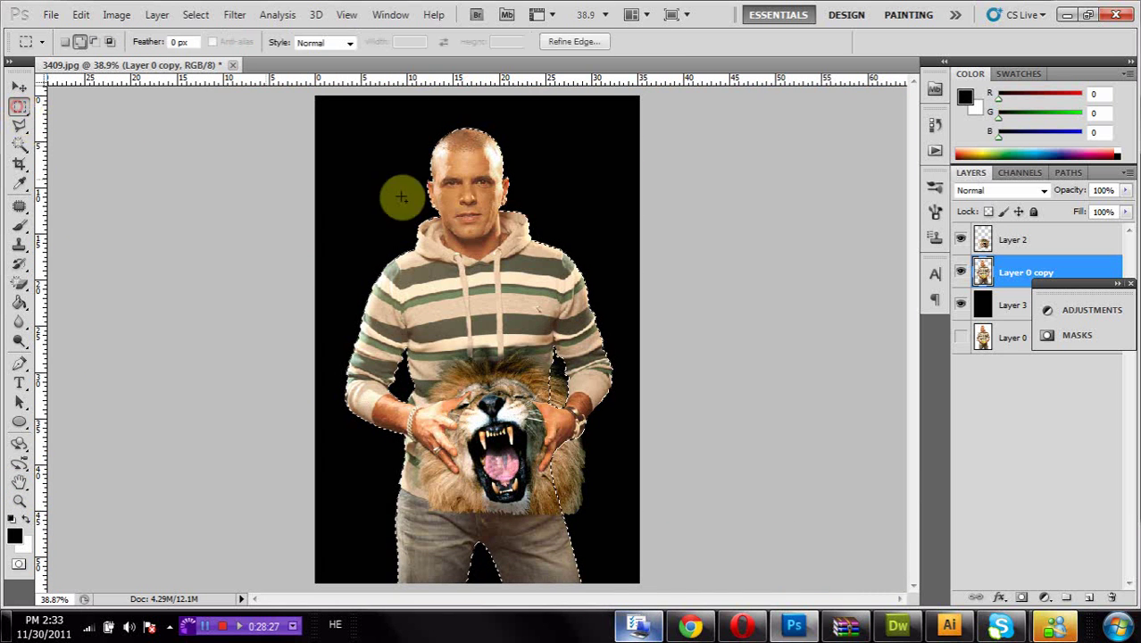
right_click(464, 204)
left_click(484, 211)
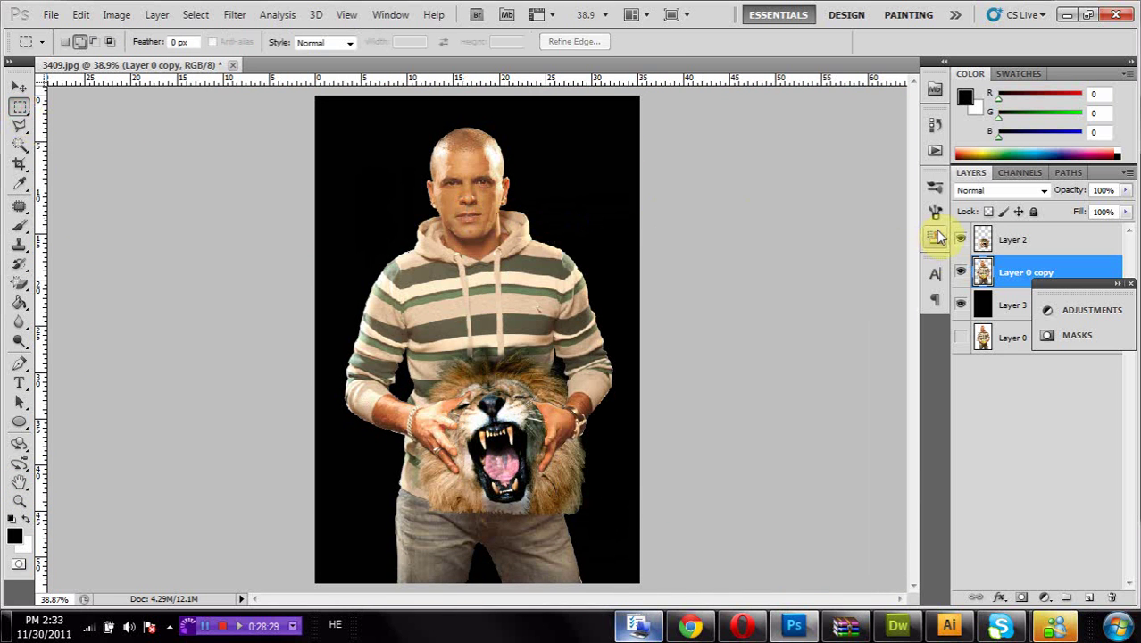
Step: Add a new layer above the black Layer 3 and draw a tall elliptical selection spanning the man's head and torso
left_click(1011, 307)
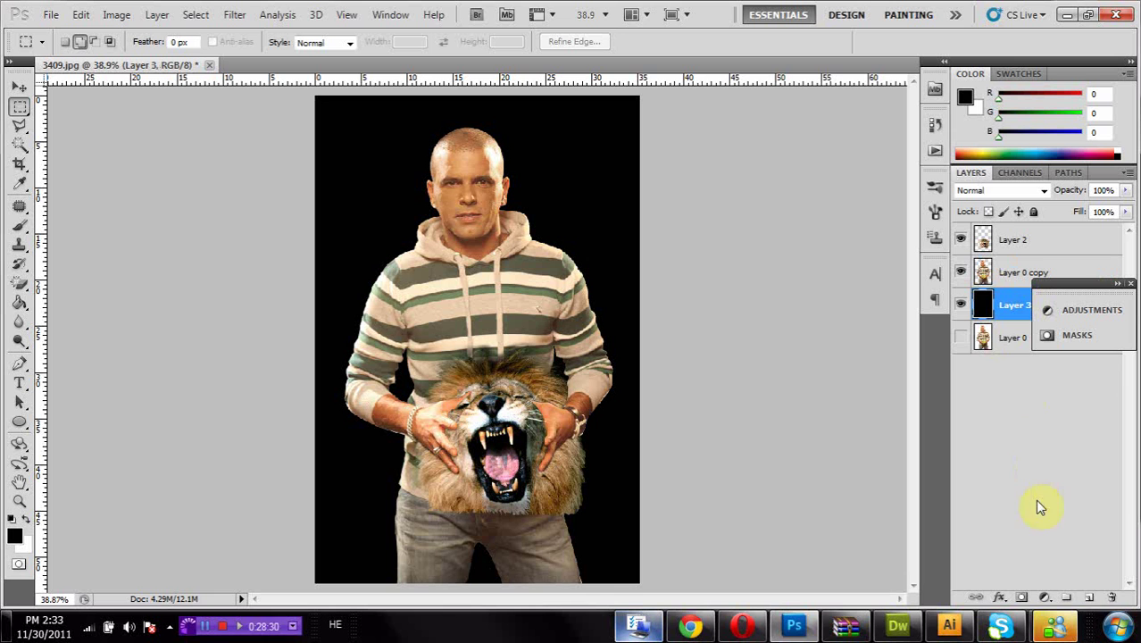
left_click(1089, 595)
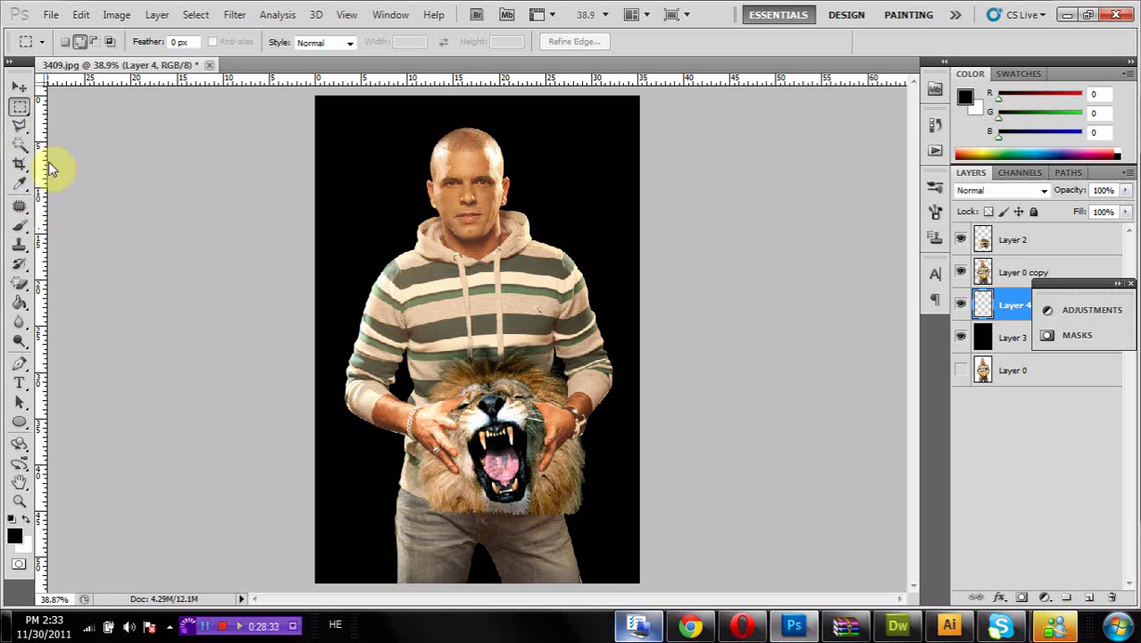
left_click(21, 107)
left_click(109, 124)
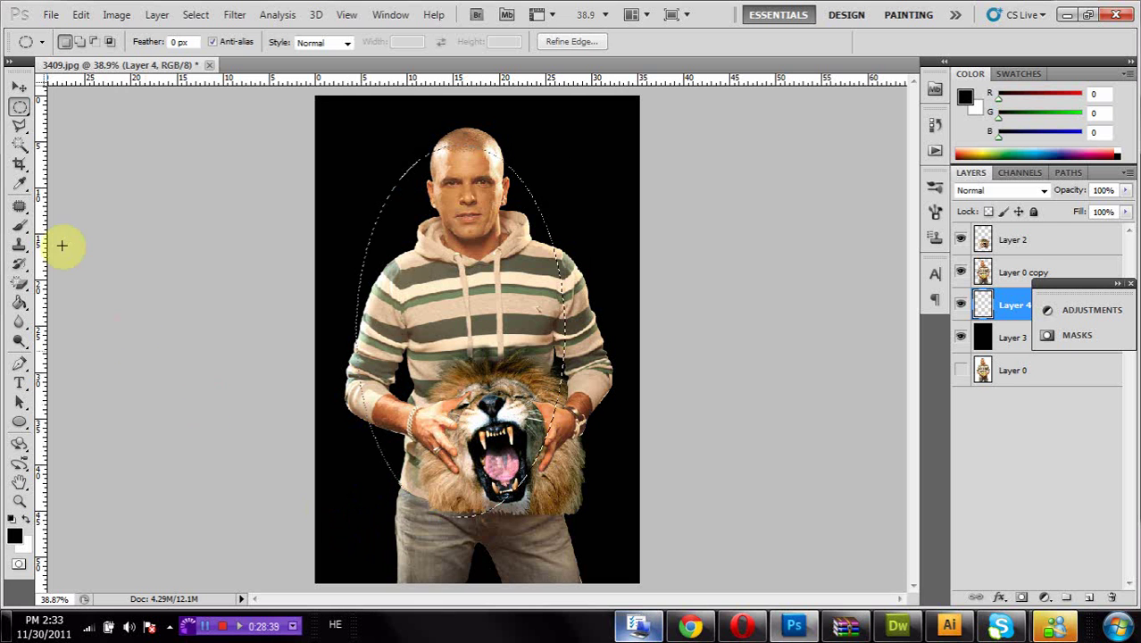
left_click(19, 88)
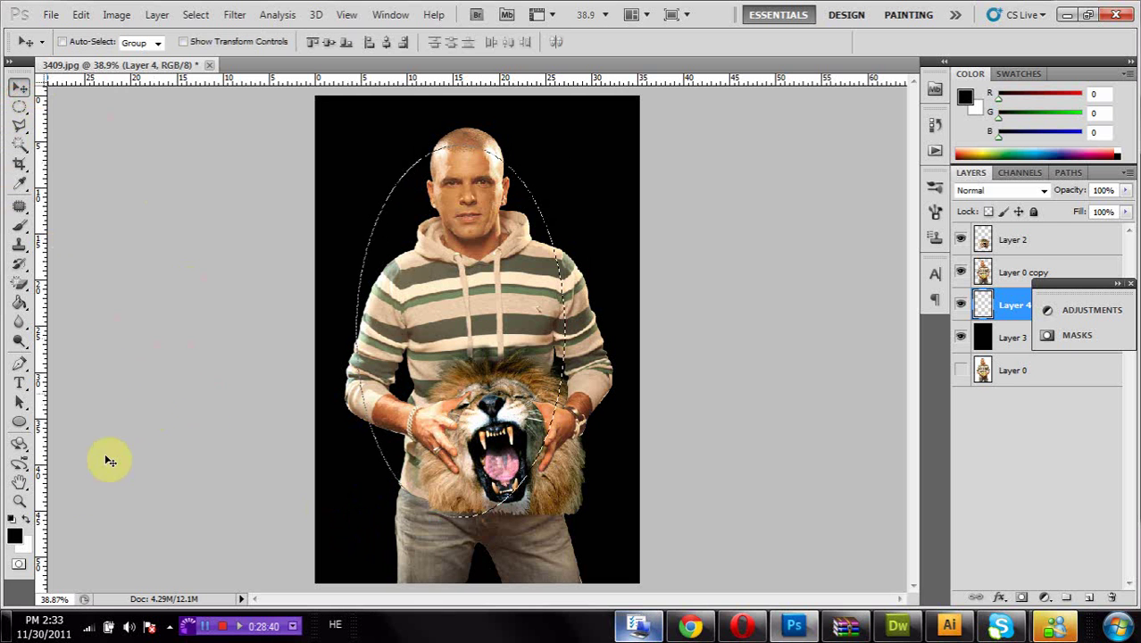
Step: Set the foreground colour to orange (RGB 225, 123, 3) and fill the elliptical selection with it on Layer 4
left_click(13, 535)
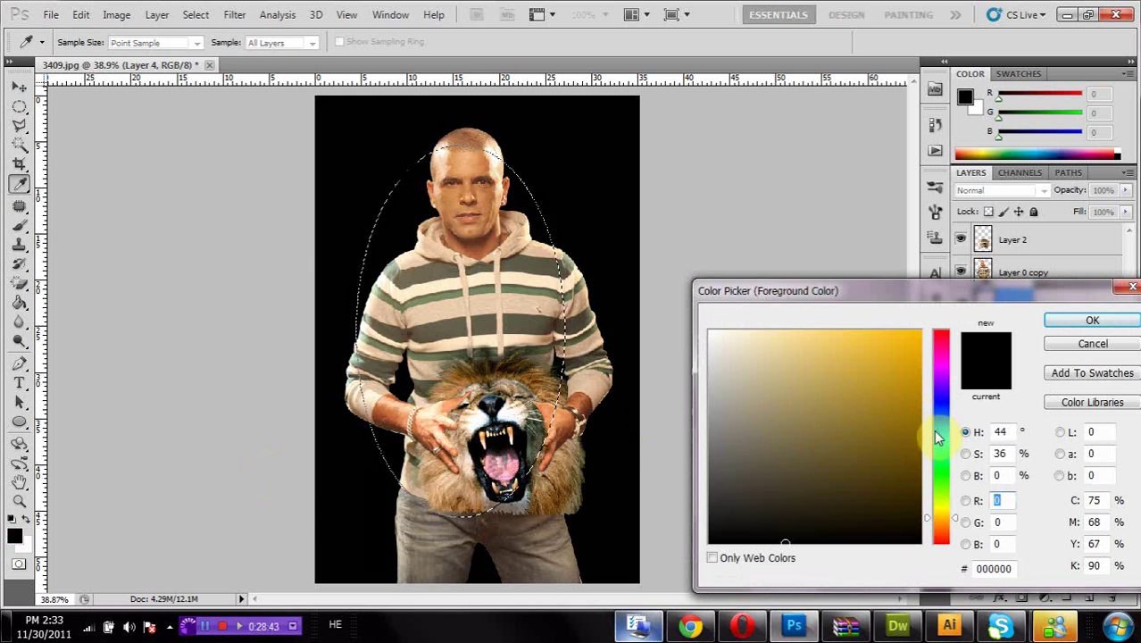
left_click(940, 441)
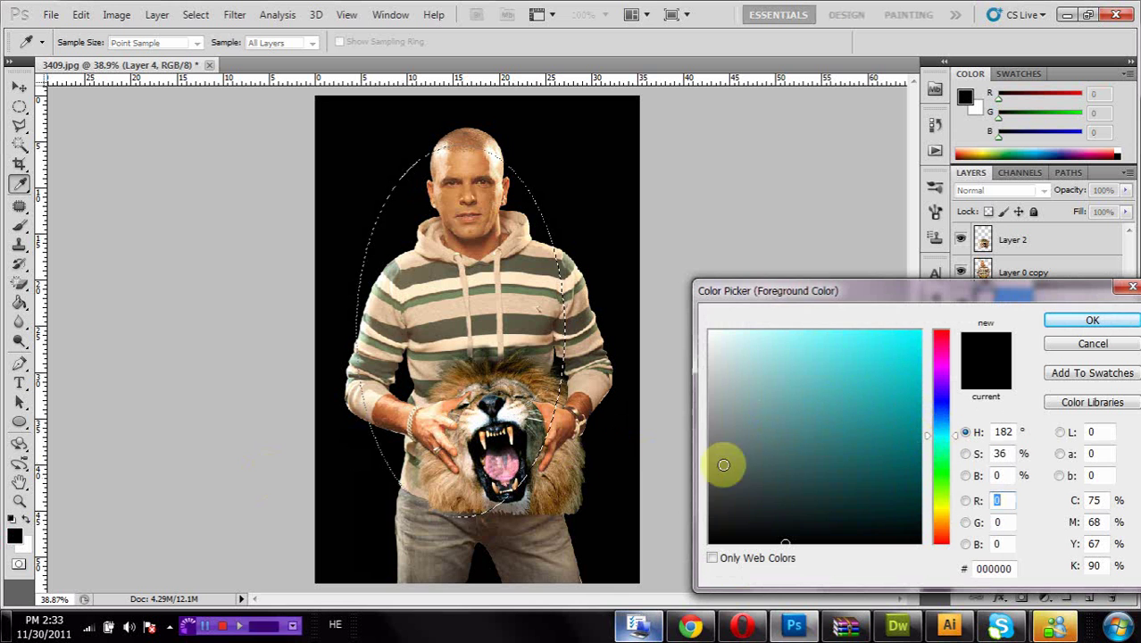
left_click(554, 491)
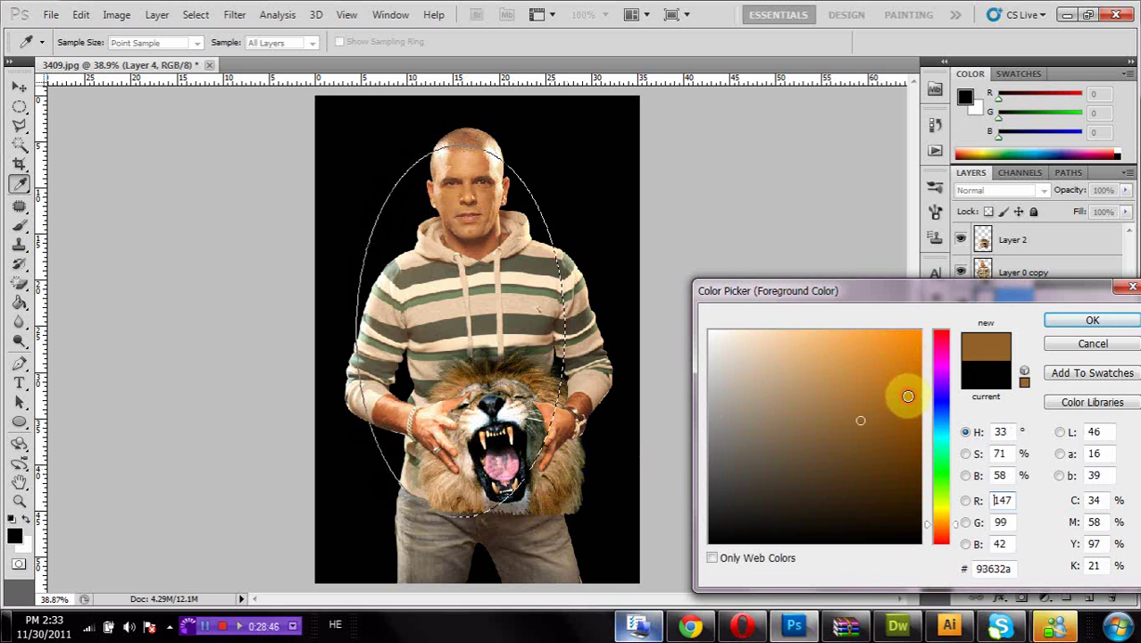
left_click(908, 395)
left_click(915, 354)
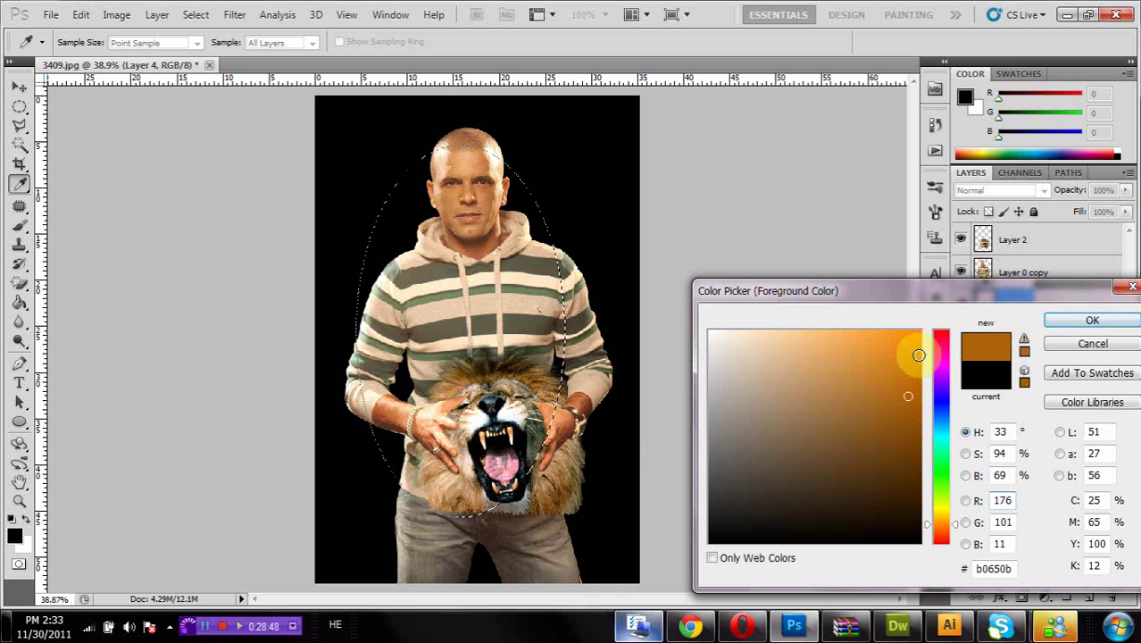
left_click(1092, 320)
key("v")
left_click(234, 337)
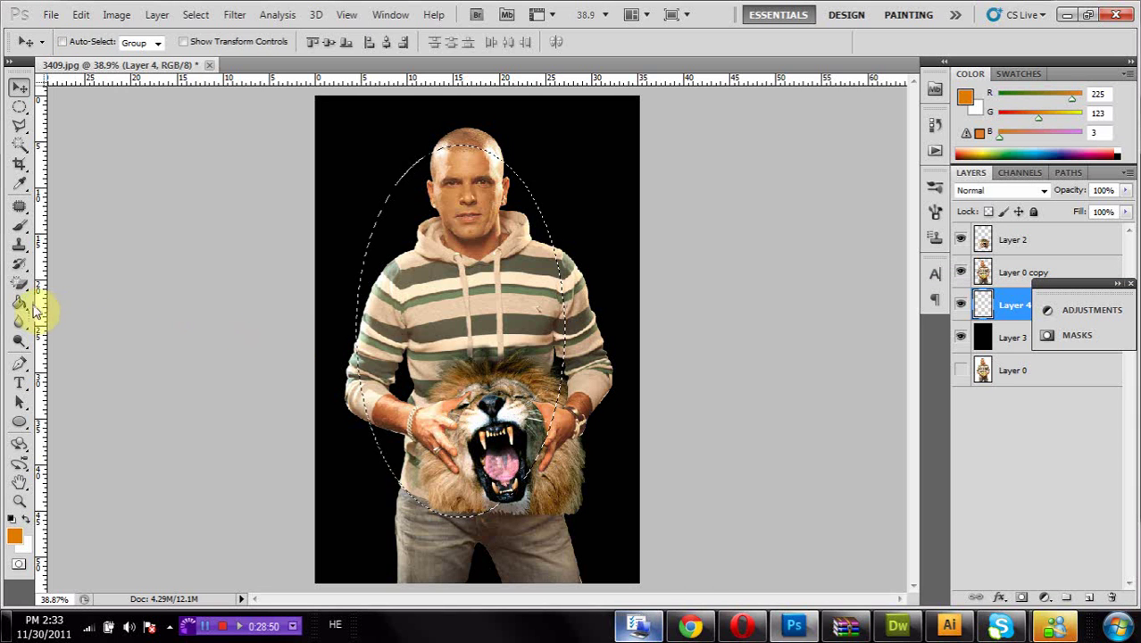
left_click(19, 302)
left_click(444, 264)
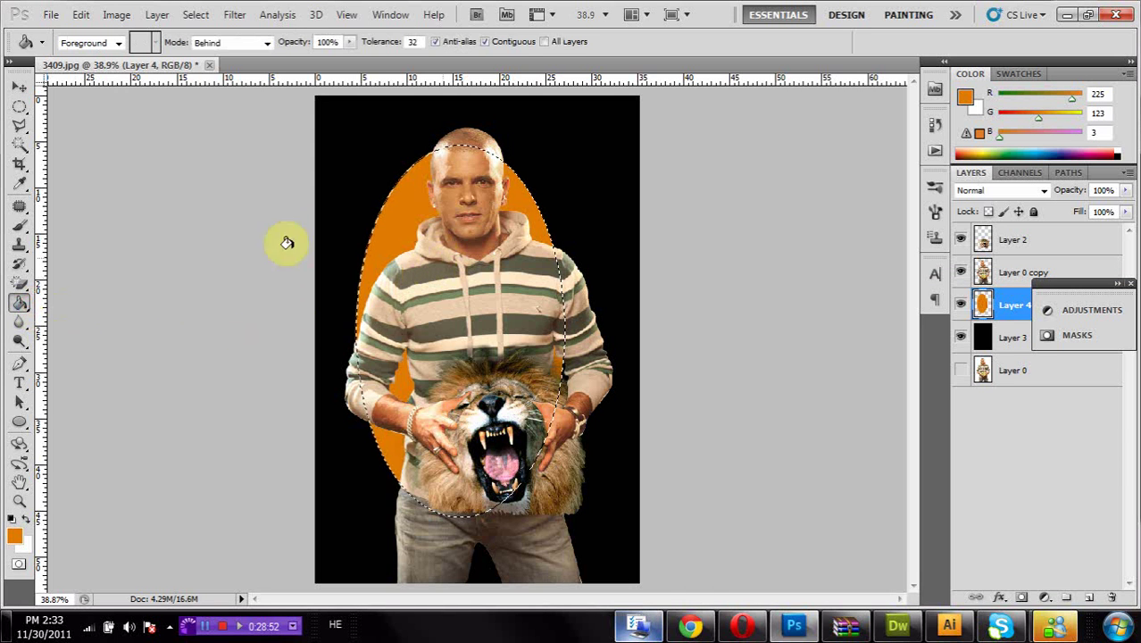
Step: Deselect the ellipse and shift the orange oval slightly right and down behind the man
left_click(19, 106)
right_click(451, 217)
left_click(450, 218)
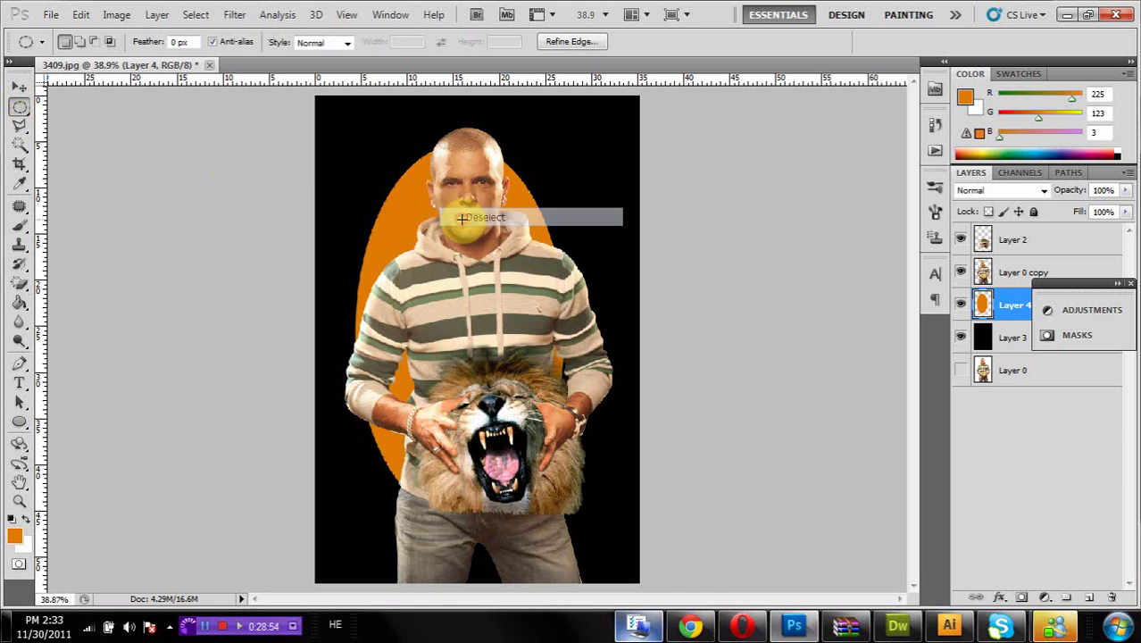
left_click(19, 86)
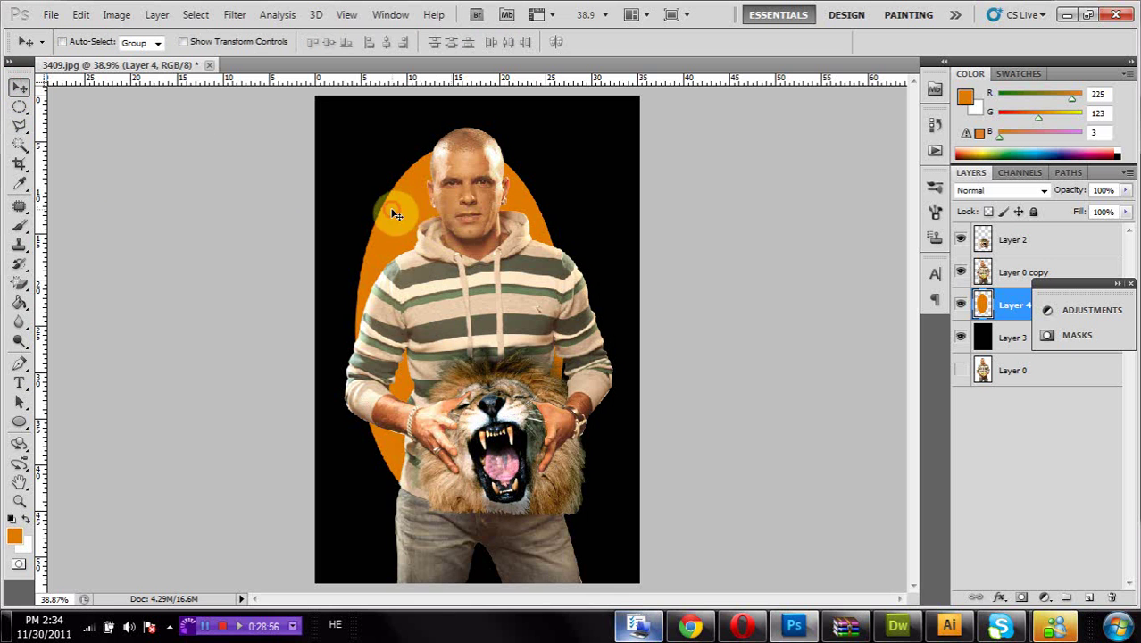
left_click_drag(395, 204, 402, 217)
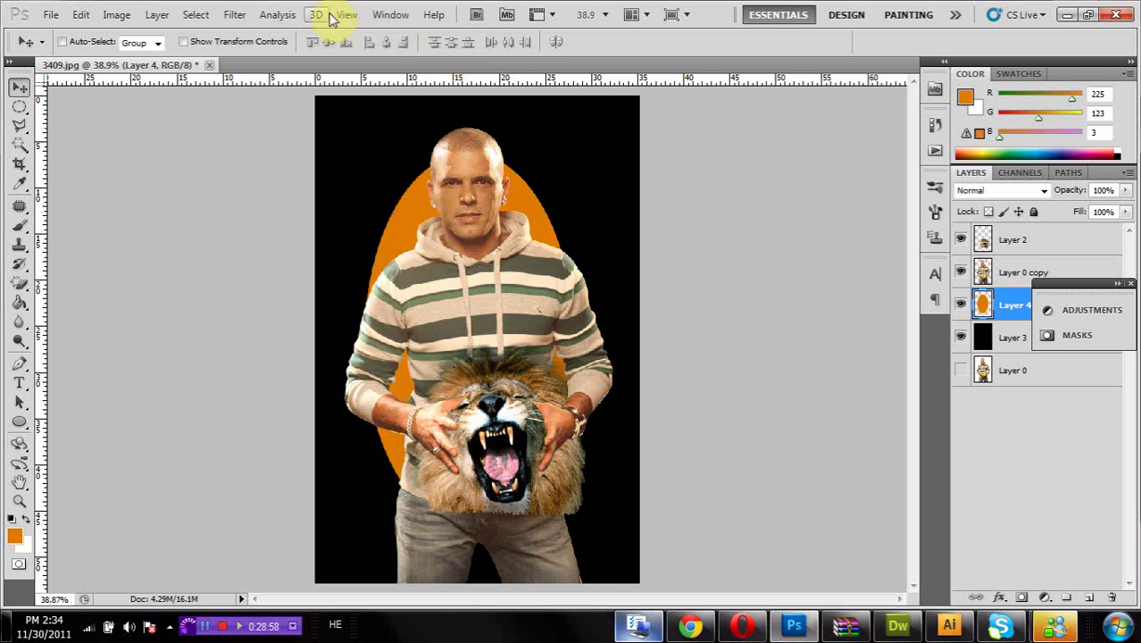
Step: Apply a Radial Blur to the orange oval with the Zoom method and a high amount
left_click(238, 17)
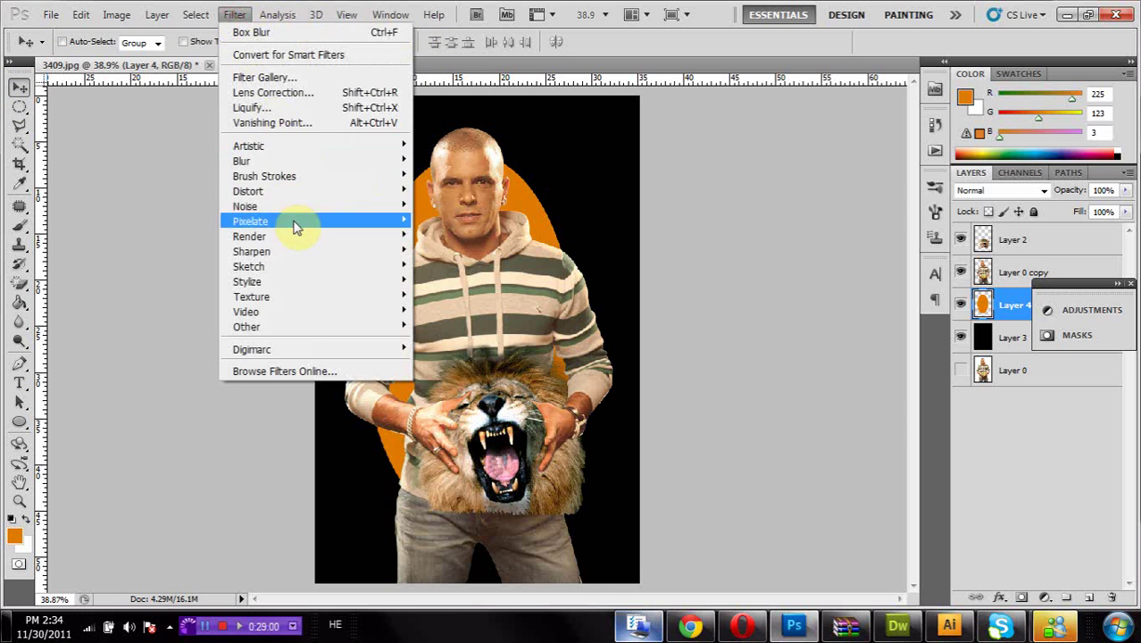
mouse_move(288, 164)
left_click(450, 267)
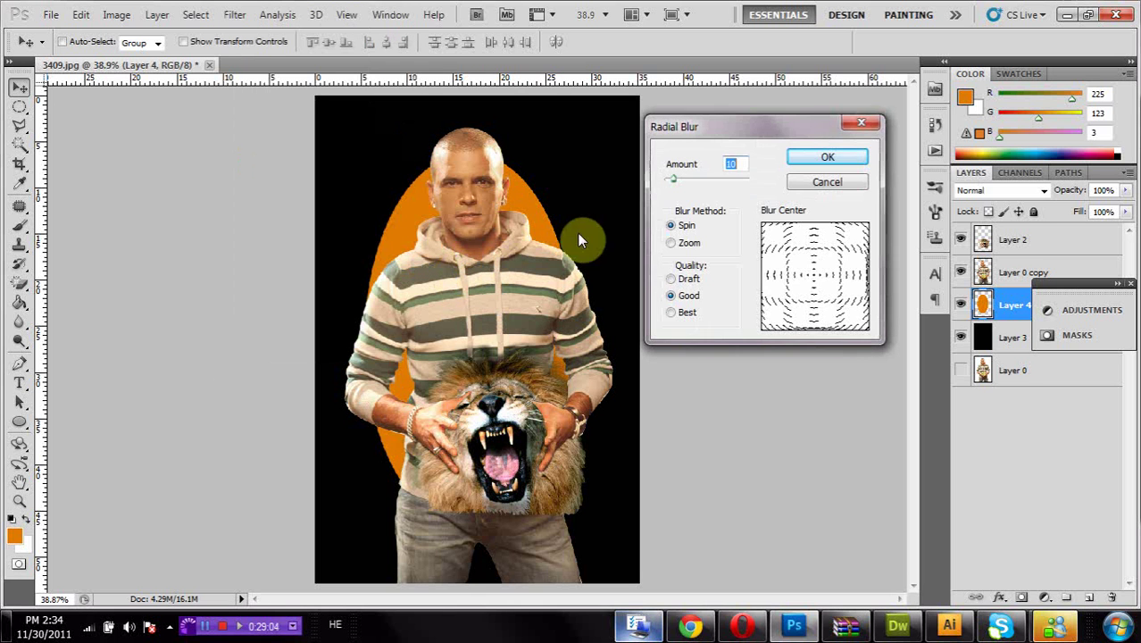
left_click(696, 247)
left_click_drag(674, 179, 736, 177)
left_click(843, 164)
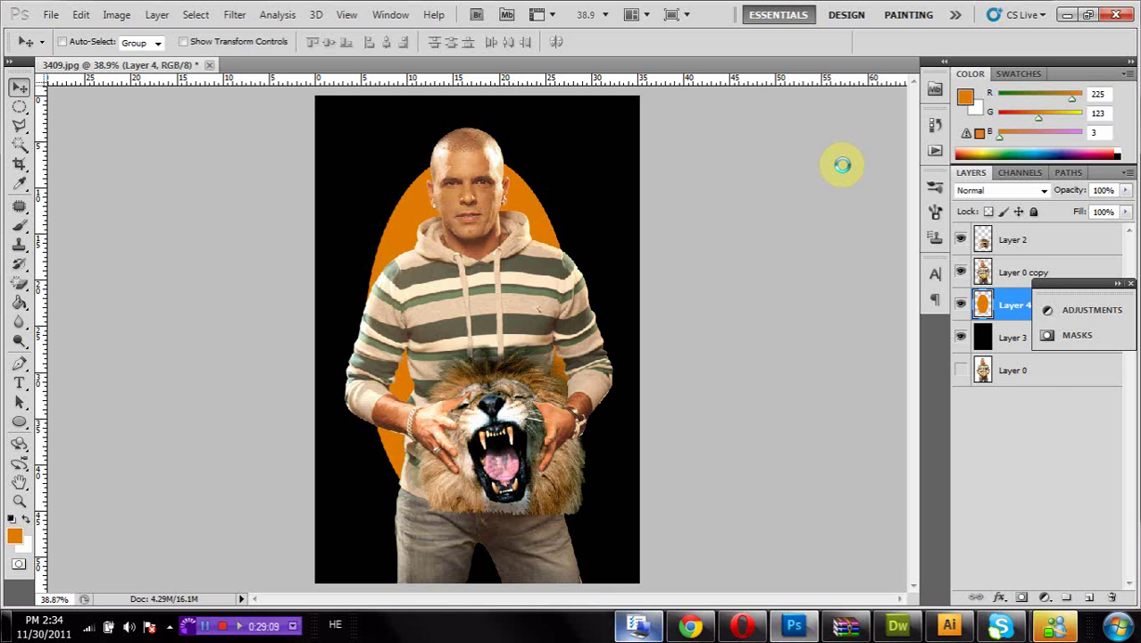
Step: Try several blend modes on the orange glow layer, including Hard Light, Pin Light and Vivid Light, and settle on Linear Dodge (Add)
left_click(980, 190)
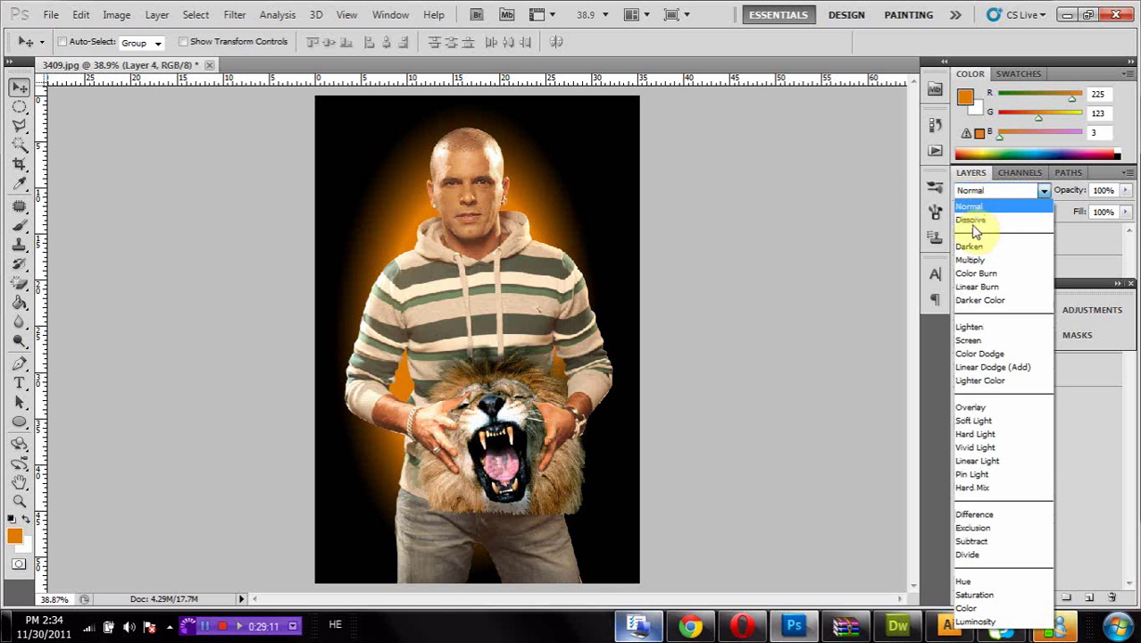
left_click(972, 408)
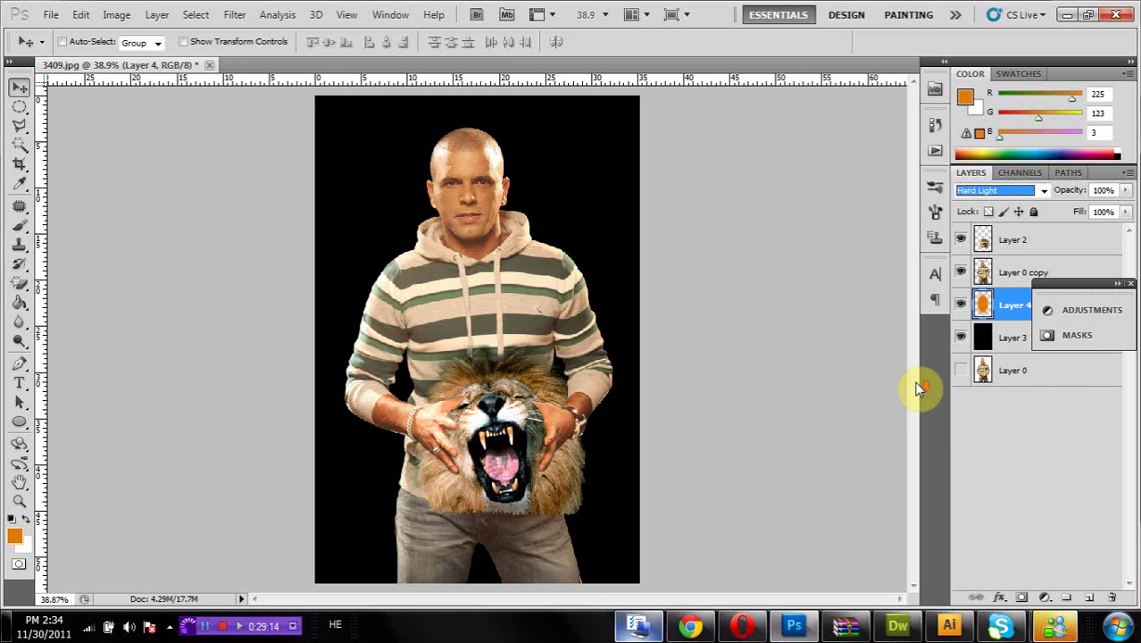
key("Down")
key("Down")
key("Down")
key("Down")
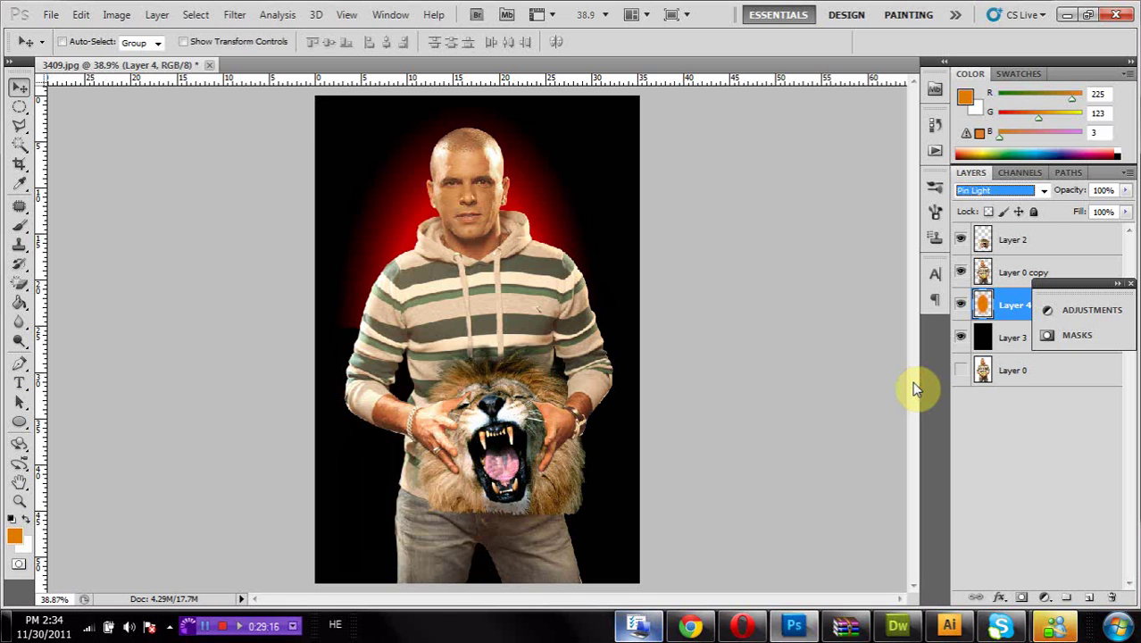
key("Up")
key("Up")
key("Up")
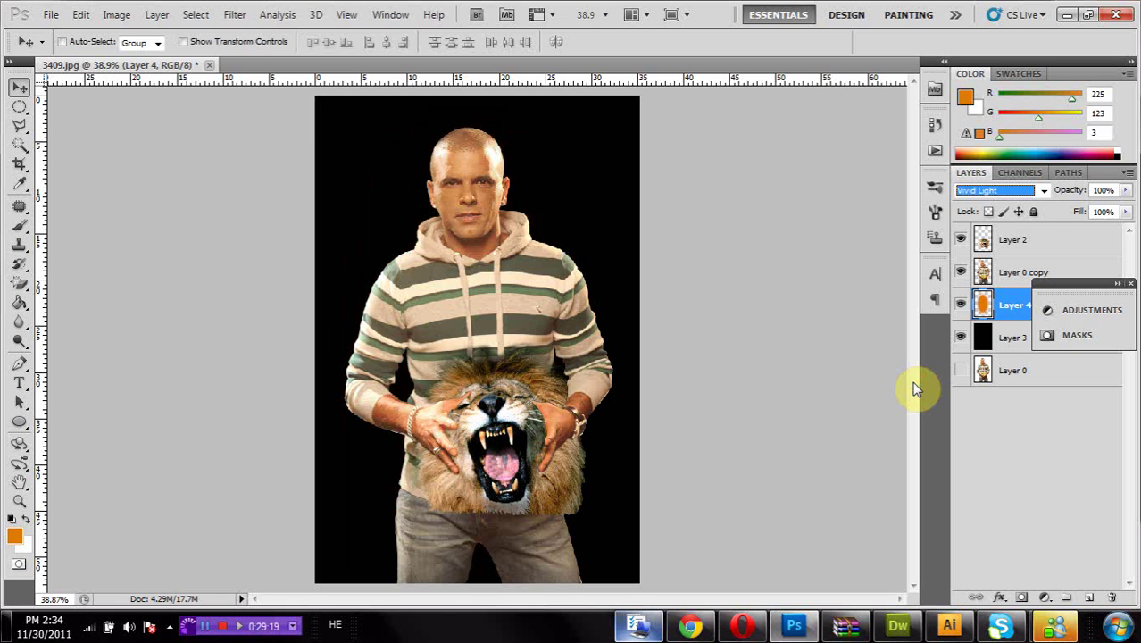
key("Up")
key("Up")
key("Up")
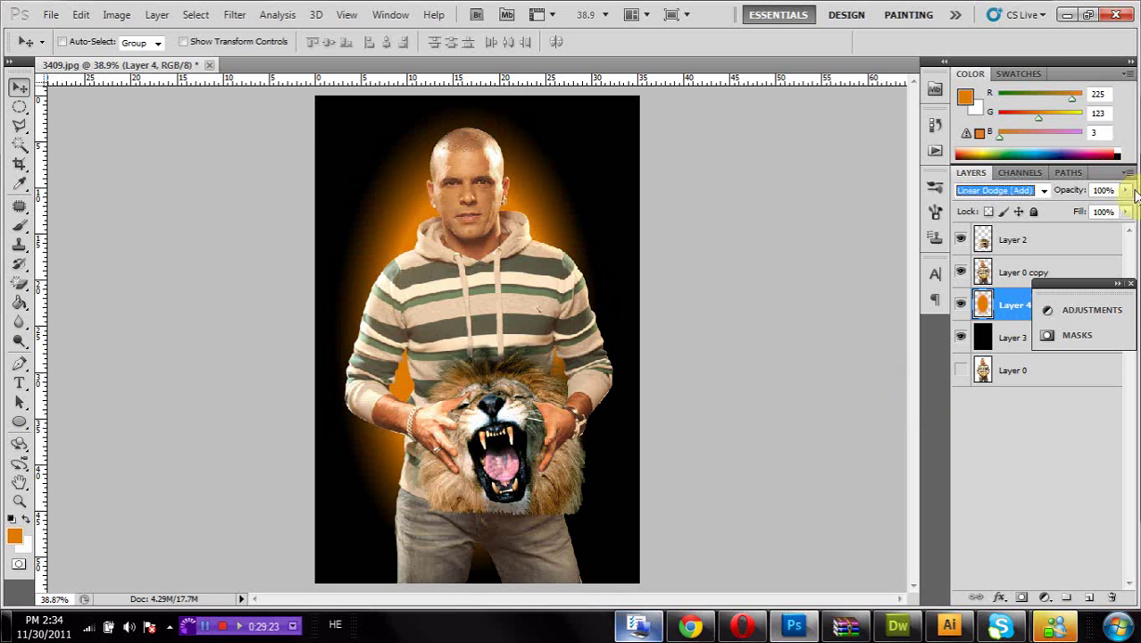
Step: Lower the orange glow layer's opacity to 43% and enlarge the glow proportionally to 114.60%, centred at X 504 px, Y 750 px
left_click(1125, 190)
left_click_drag(1095, 210, 1077, 206)
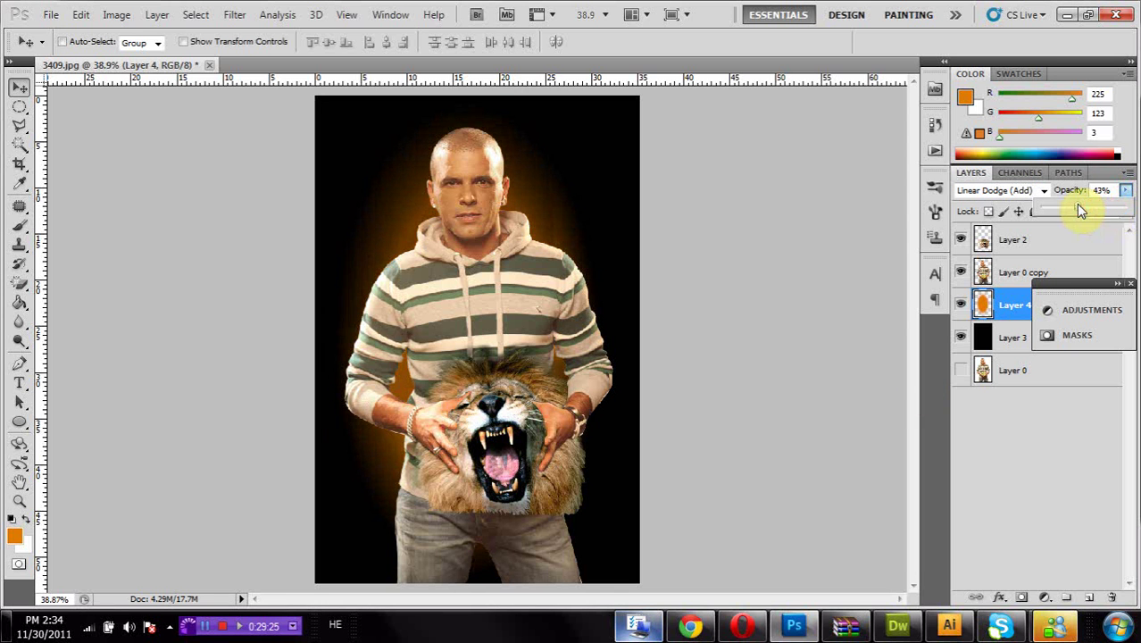
left_click(19, 87)
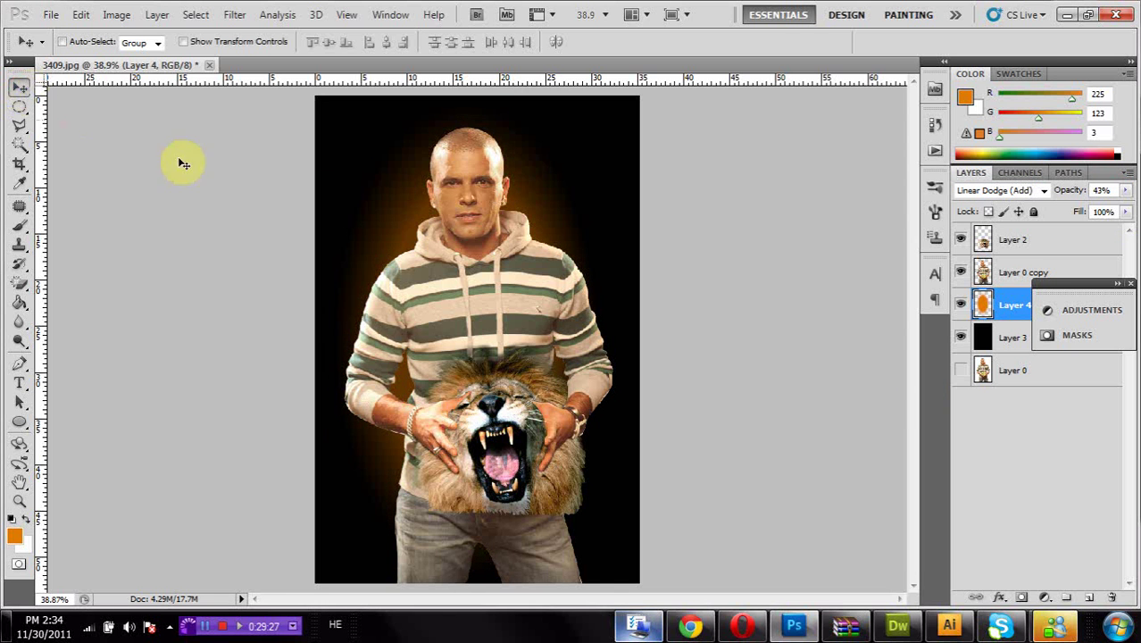
key("ctrl+t")
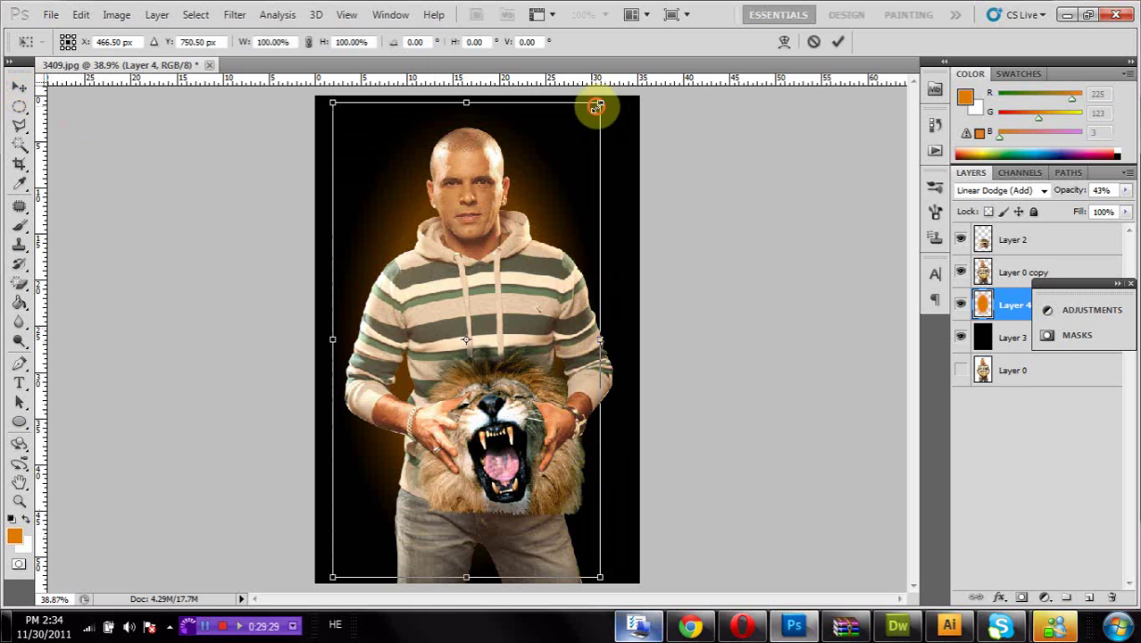
left_click_drag(597, 105, 616, 163)
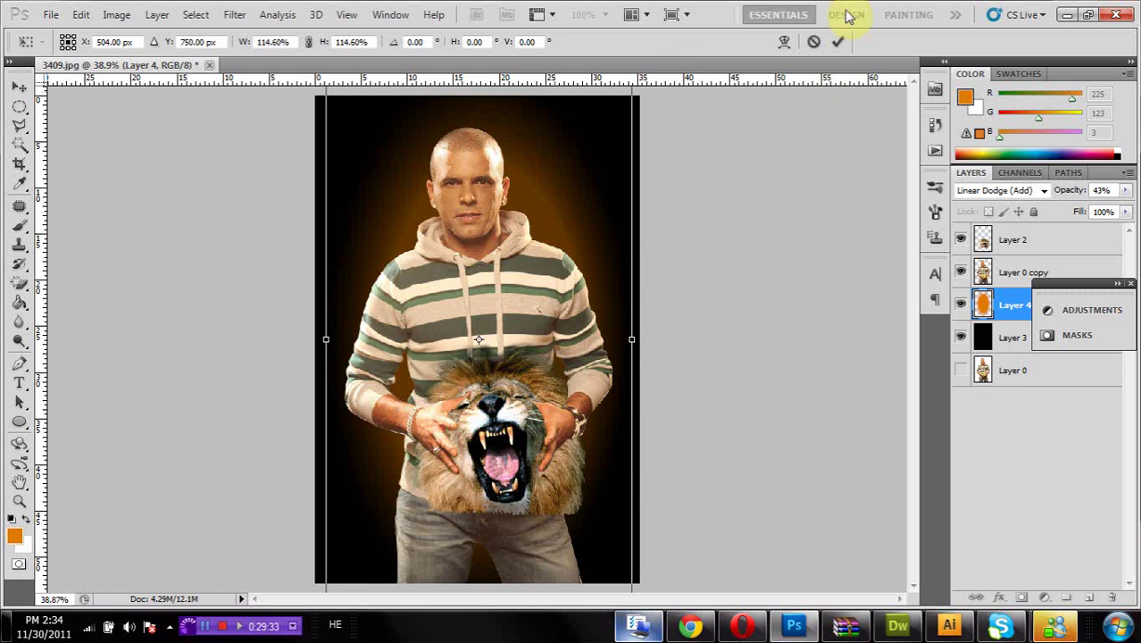
left_click(840, 41)
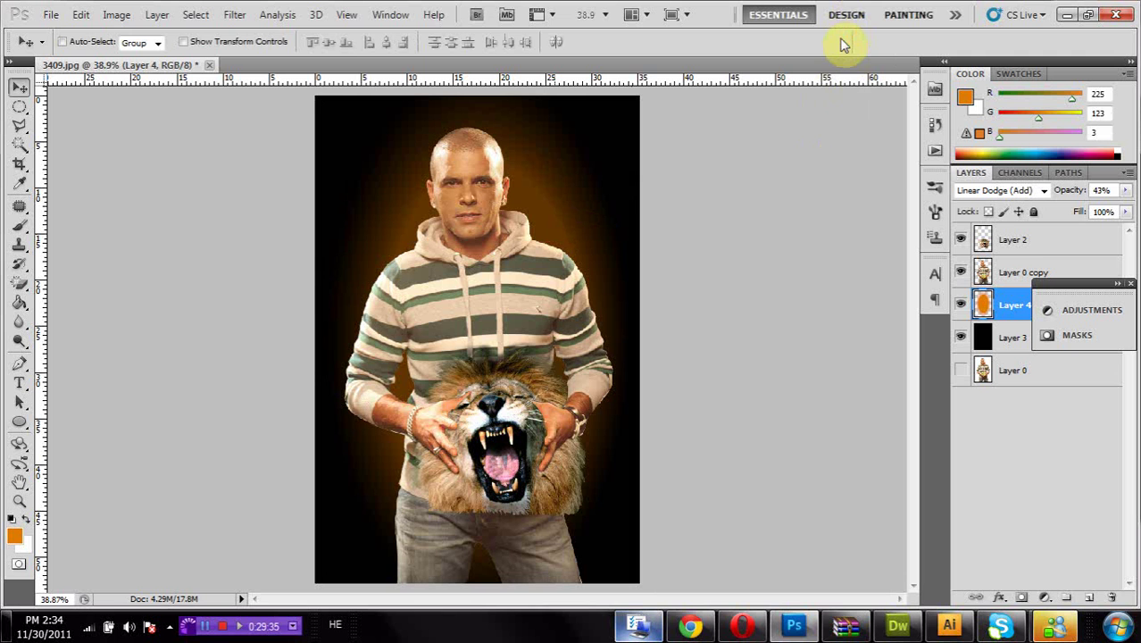
left_click(237, 16)
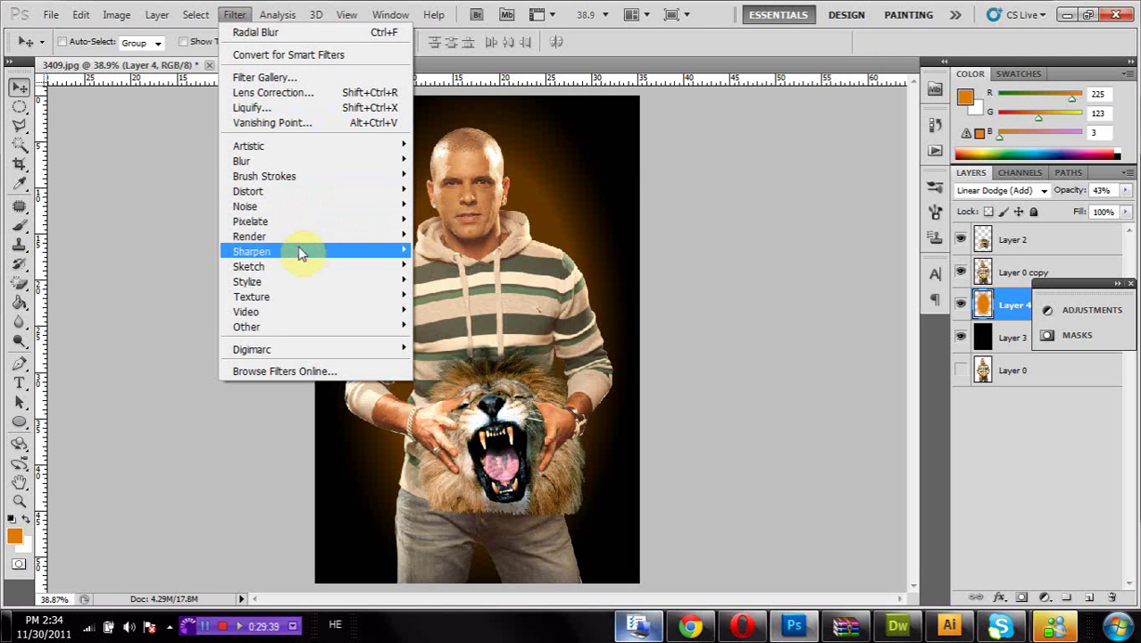
mouse_move(310, 266)
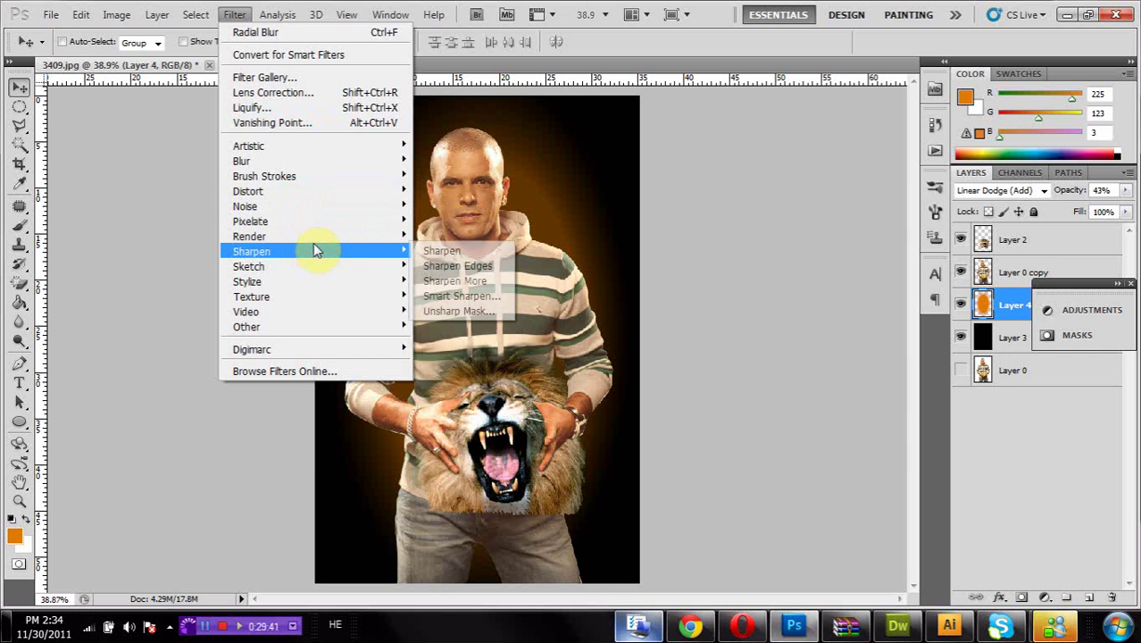
left_click(443, 297)
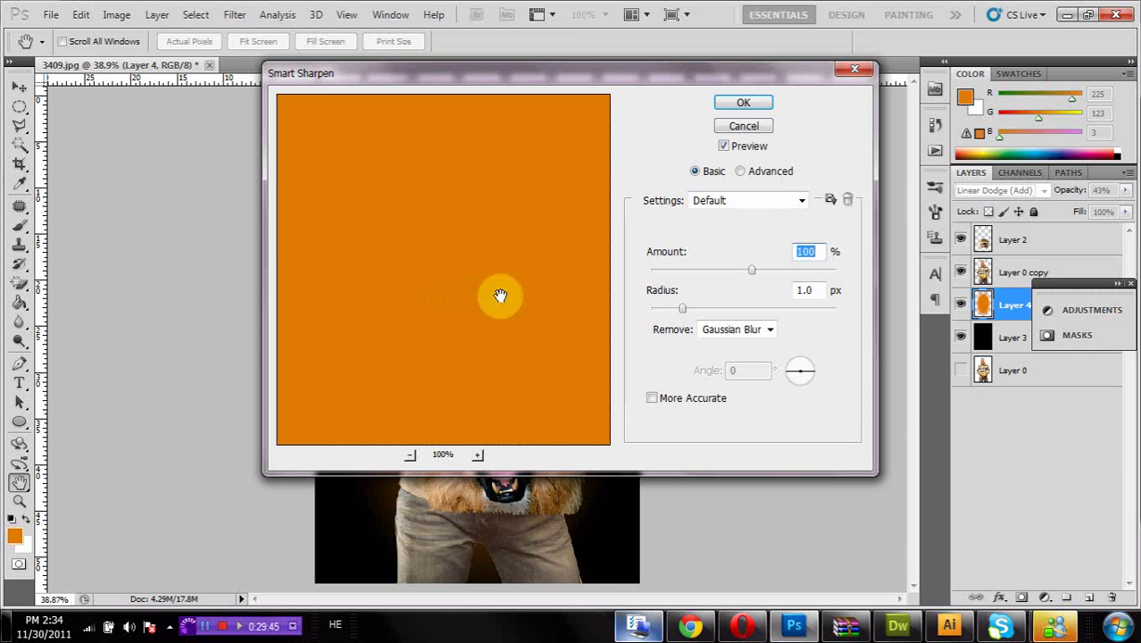
left_click(737, 132)
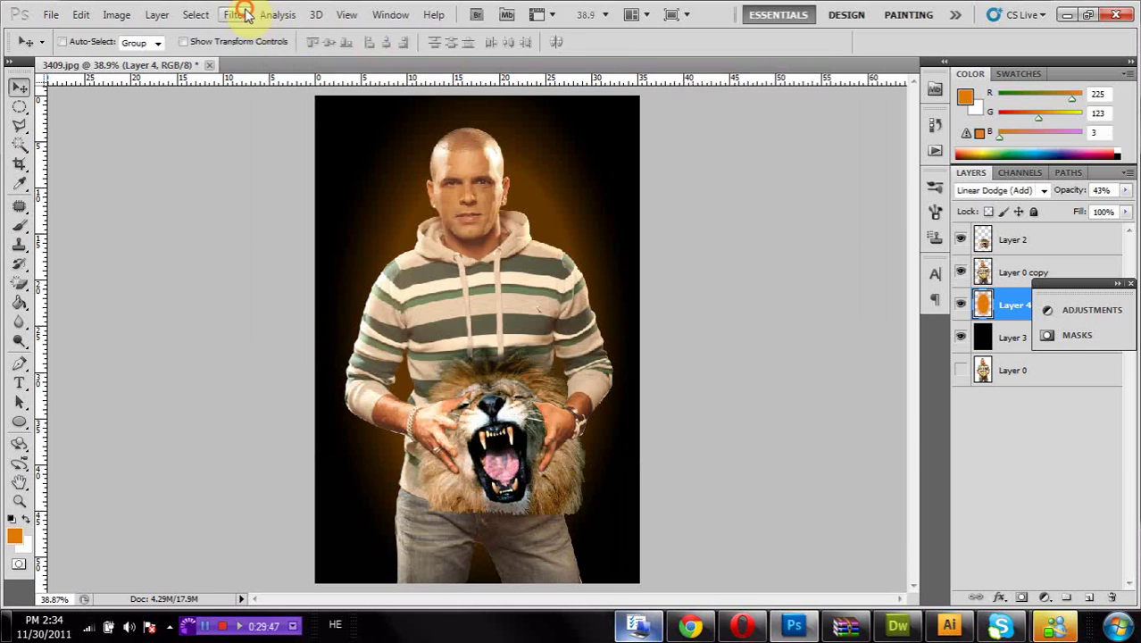
left_click(236, 15)
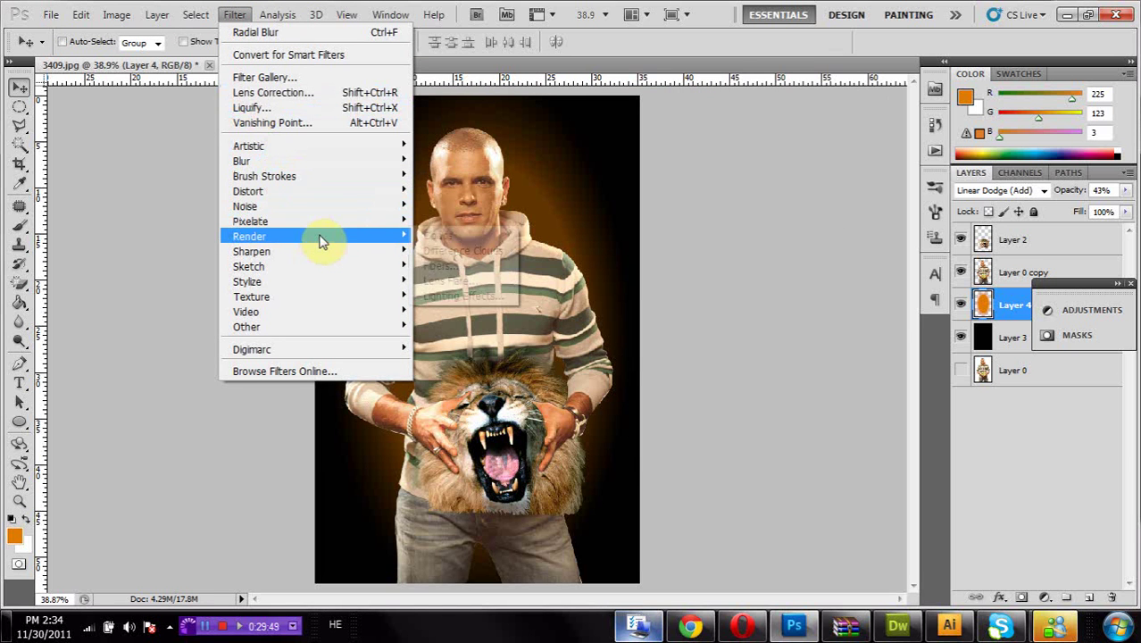
mouse_move(318, 237)
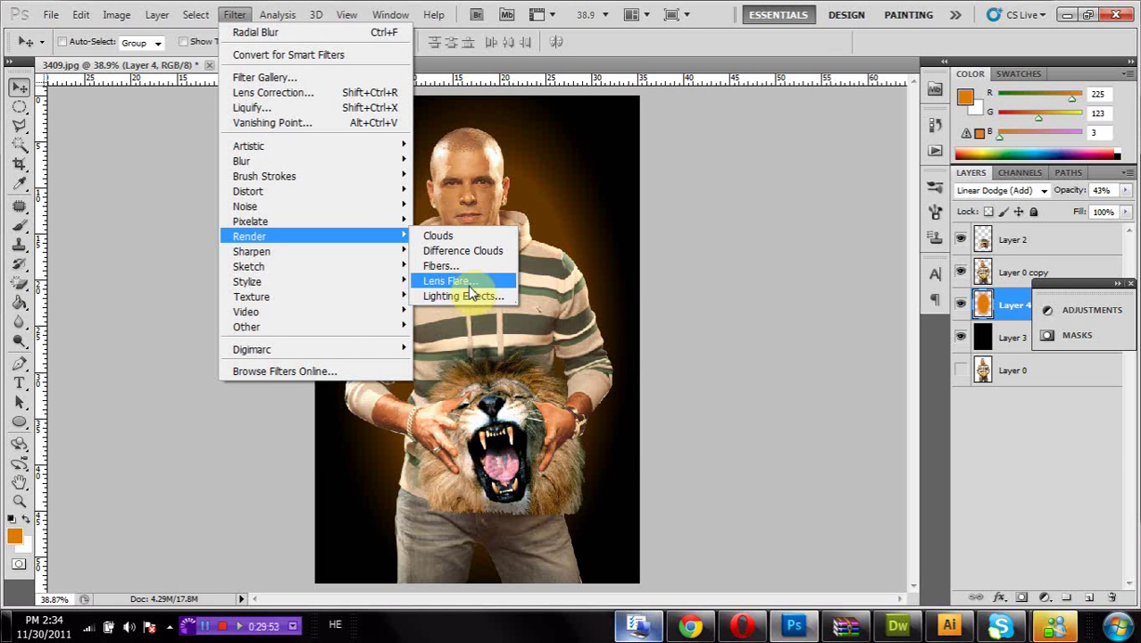
left_click(473, 300)
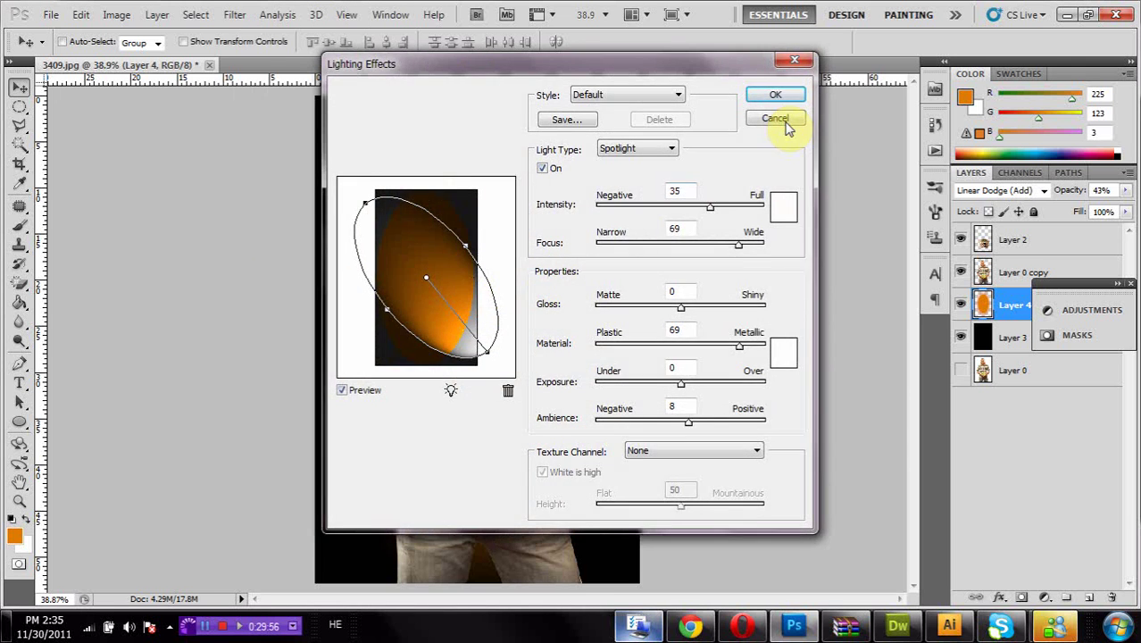
left_click(786, 125)
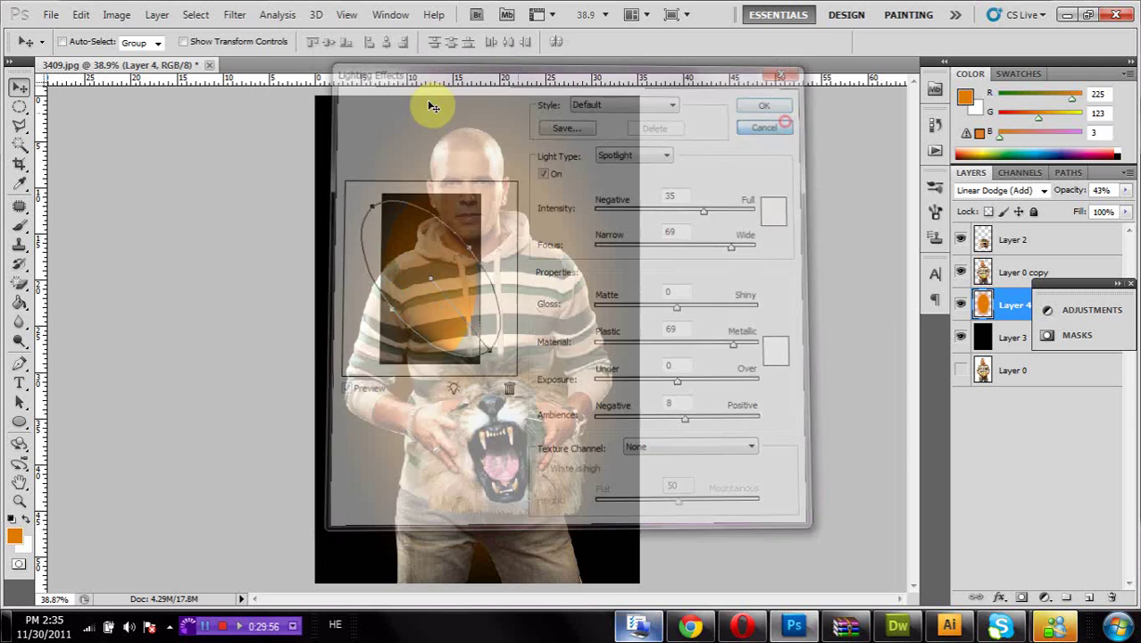
Step: Render a Lens Flare near the middle of the orange glow with the 50-300mm Zoom lens at 100% brightness
left_click(229, 15)
mouse_move(282, 270)
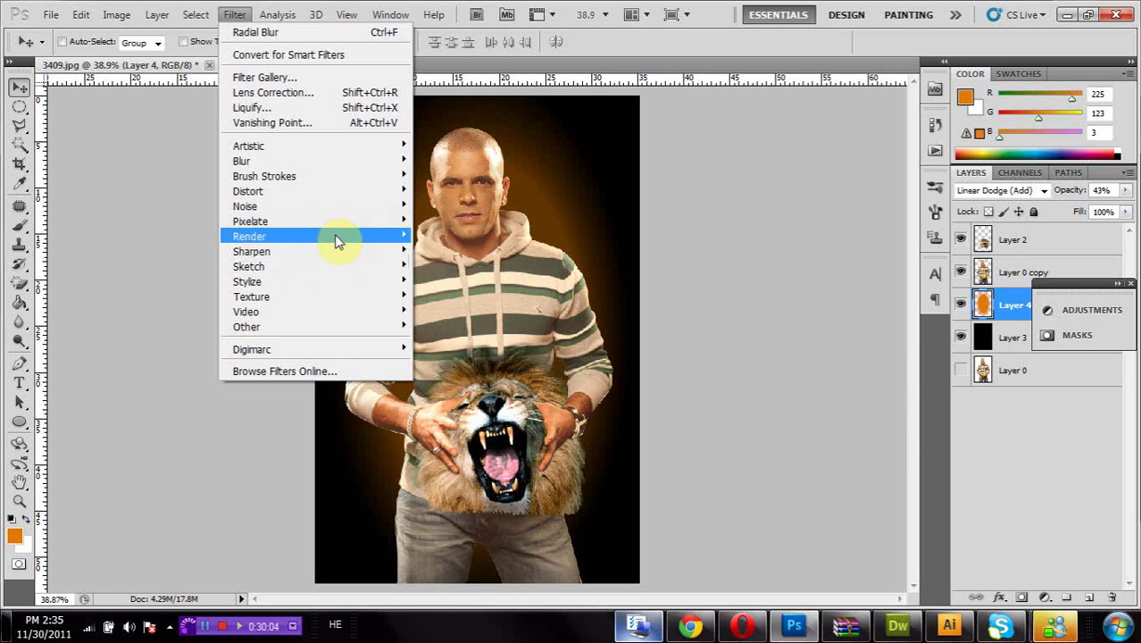
left_click(451, 281)
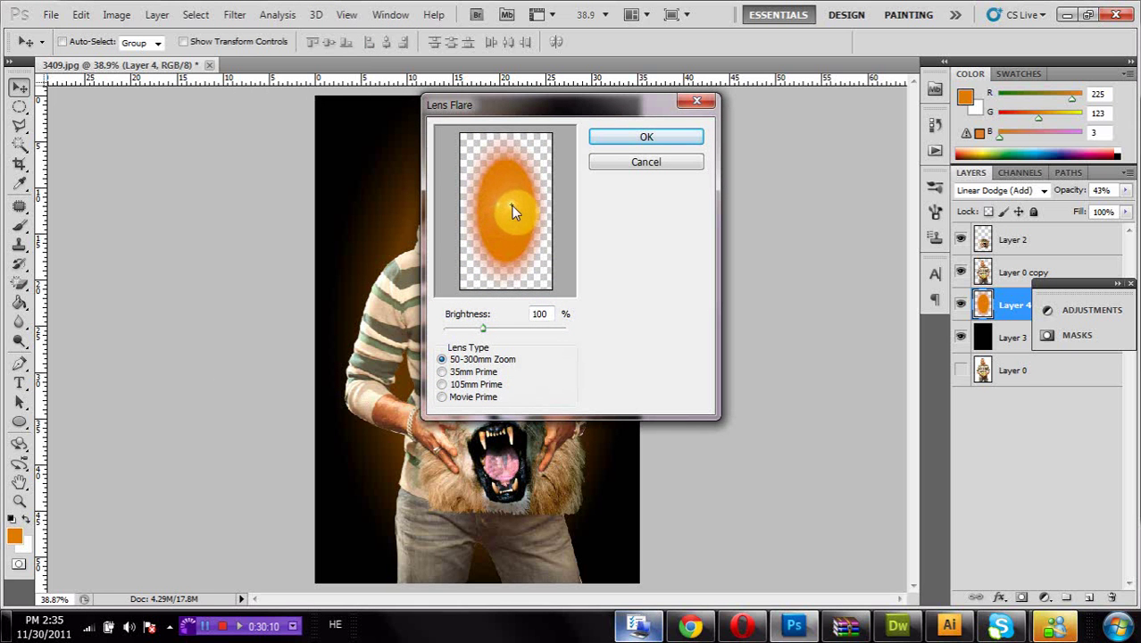
left_click(667, 138)
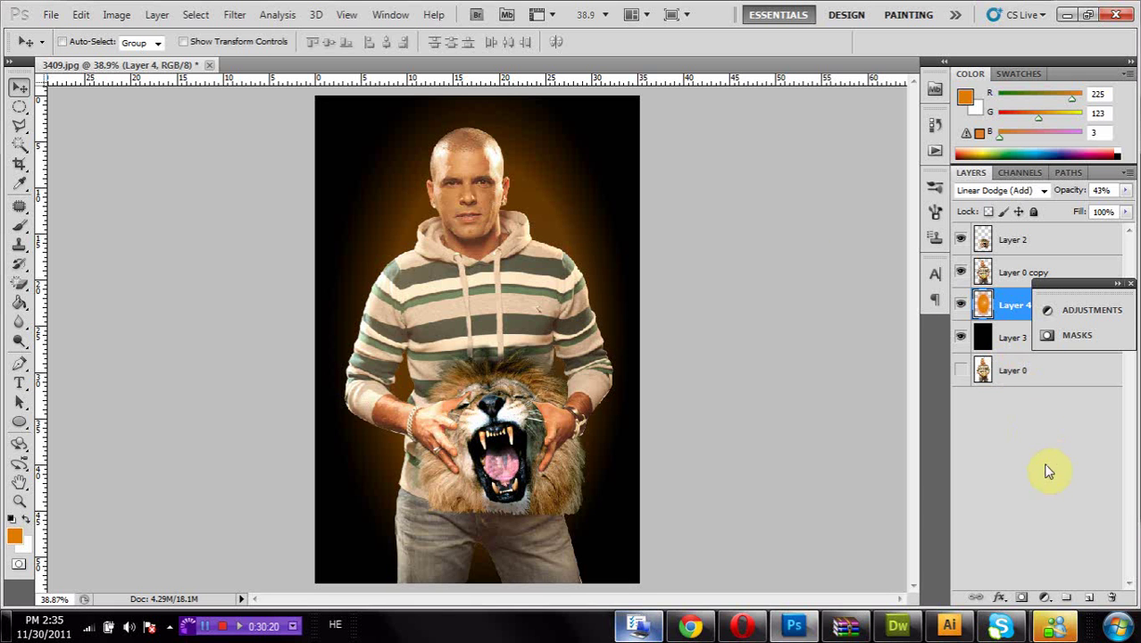
Step: Add a new layer above the lion layer and fill it completely with black sampled from the picture's background
left_click(1016, 274)
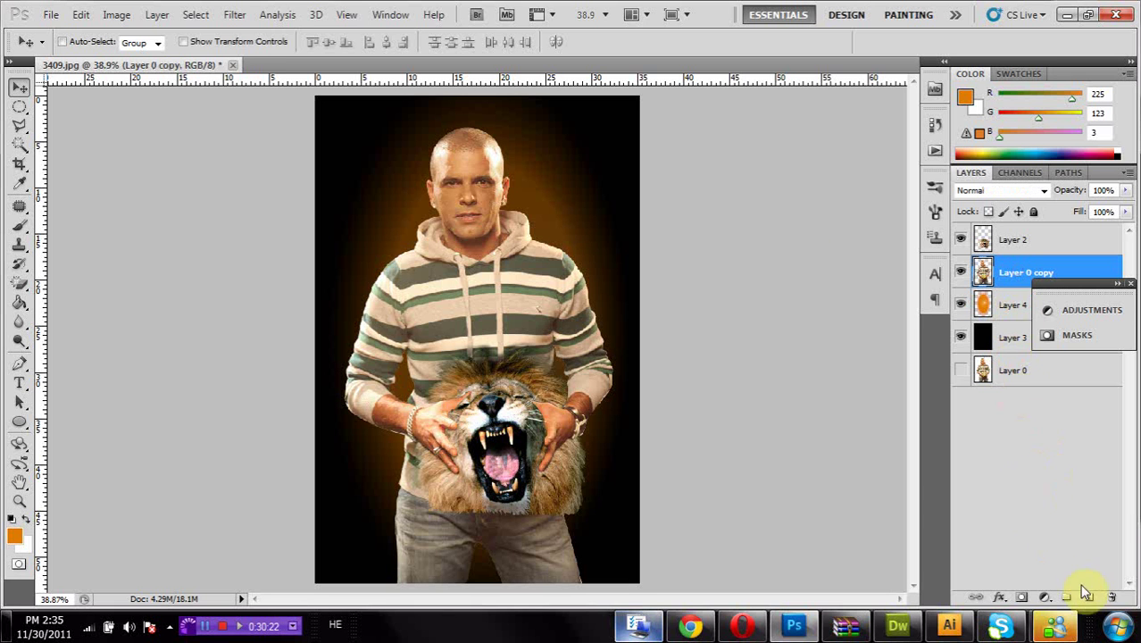
left_click(1039, 246)
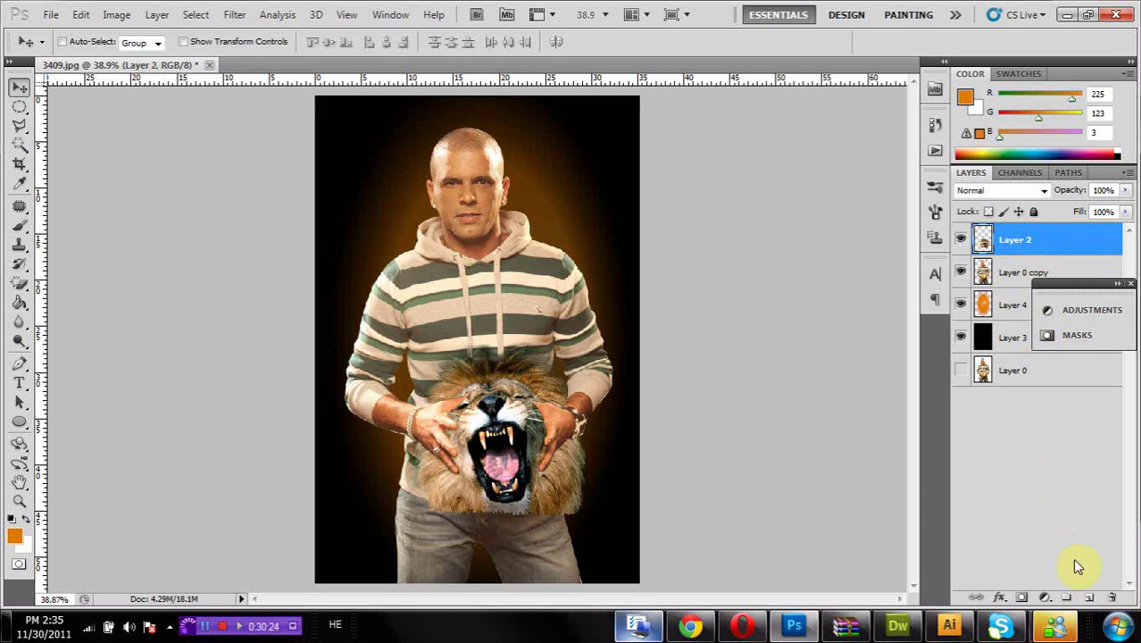
left_click(1089, 597)
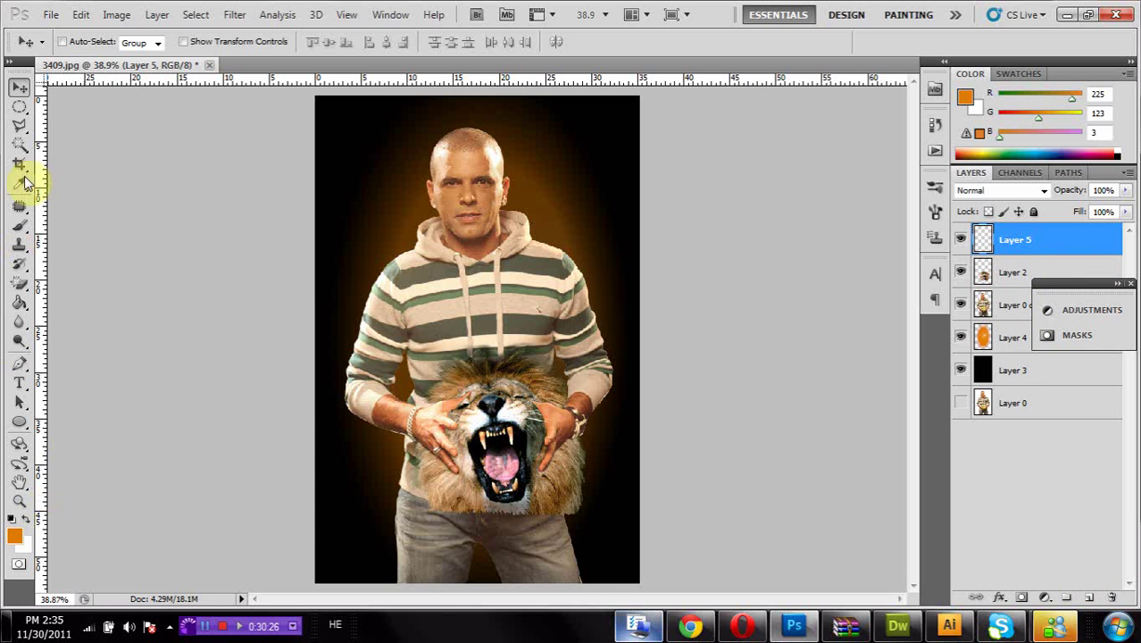
left_click(15, 538)
left_click(357, 547)
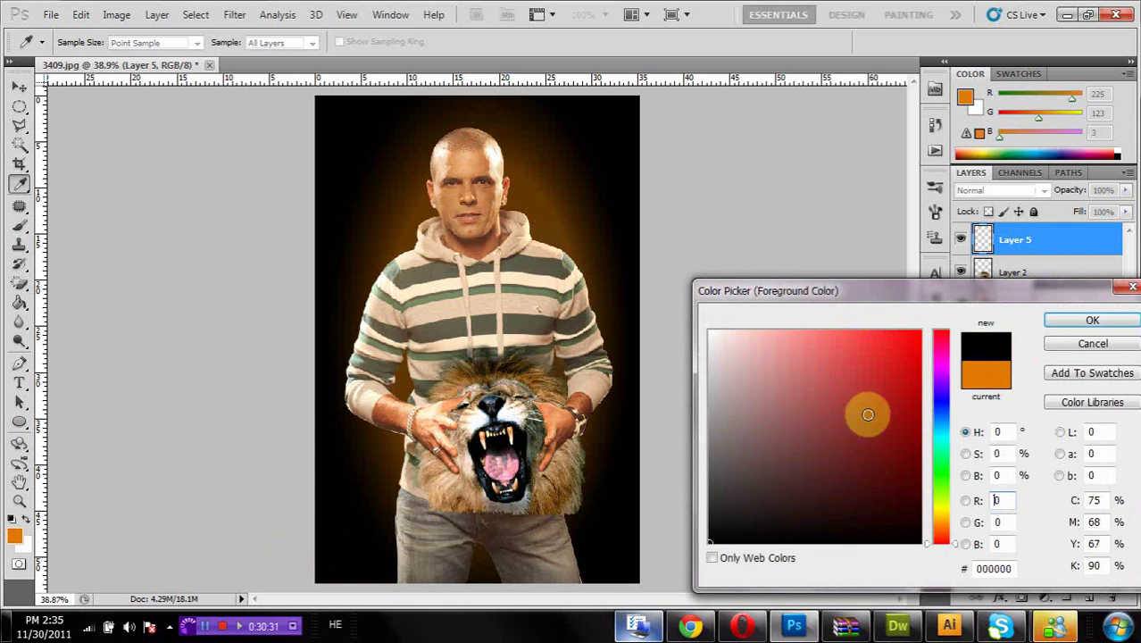
left_click(1050, 325)
key("v")
left_click(19, 303)
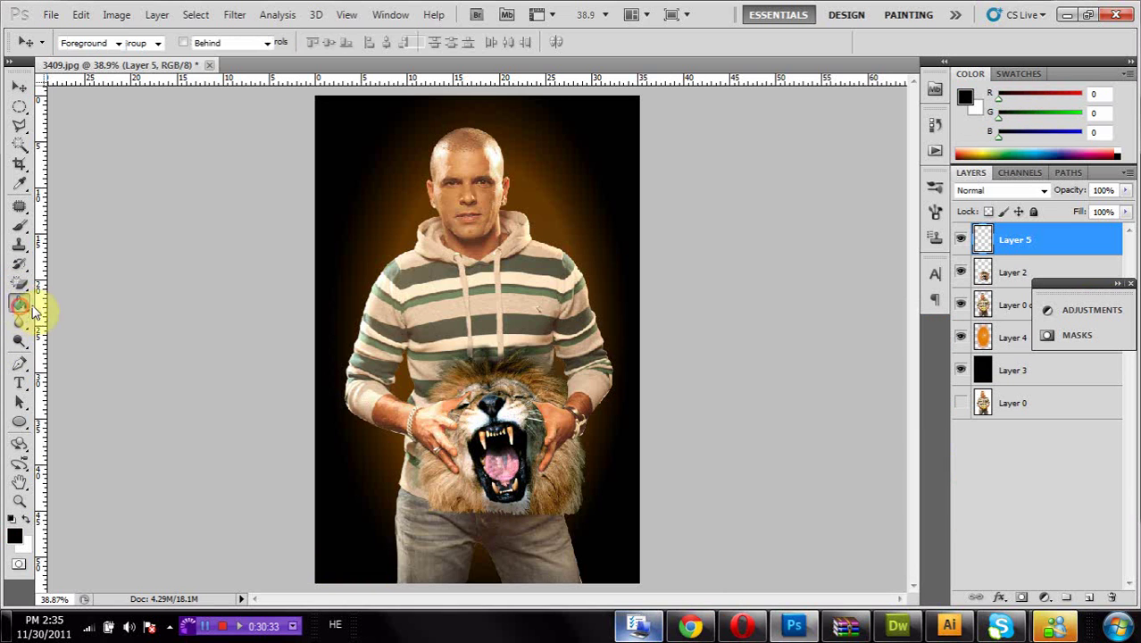
left_click(455, 295)
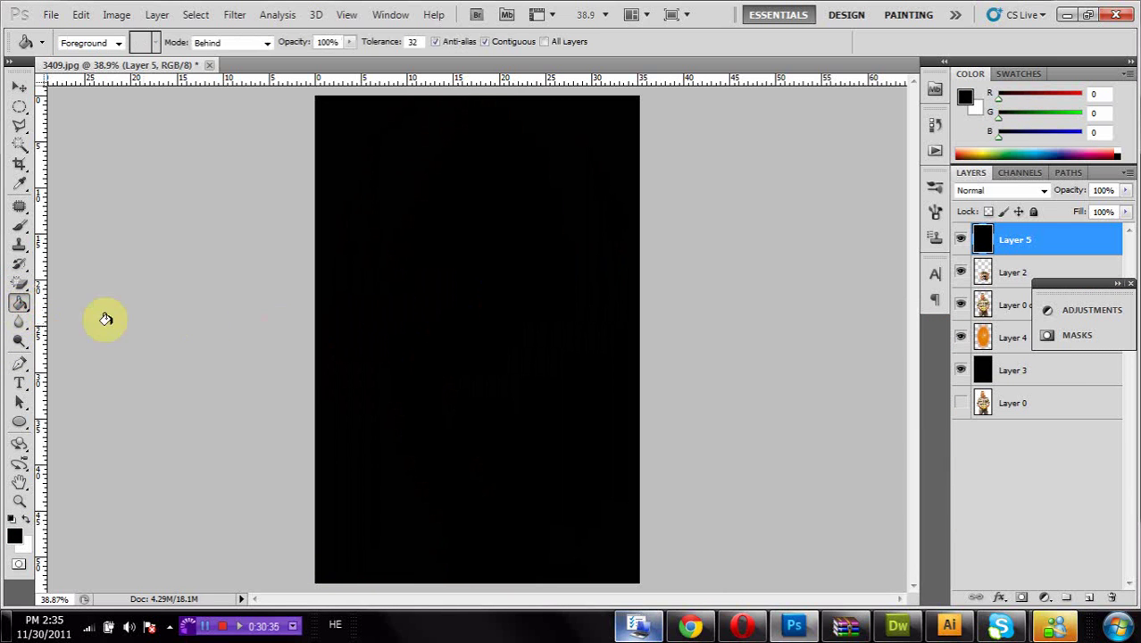
Step: Erase the middle of the black top layer with a large soft eraser at 0% hardness, leaving a dark vignette around the man
left_click(22, 109)
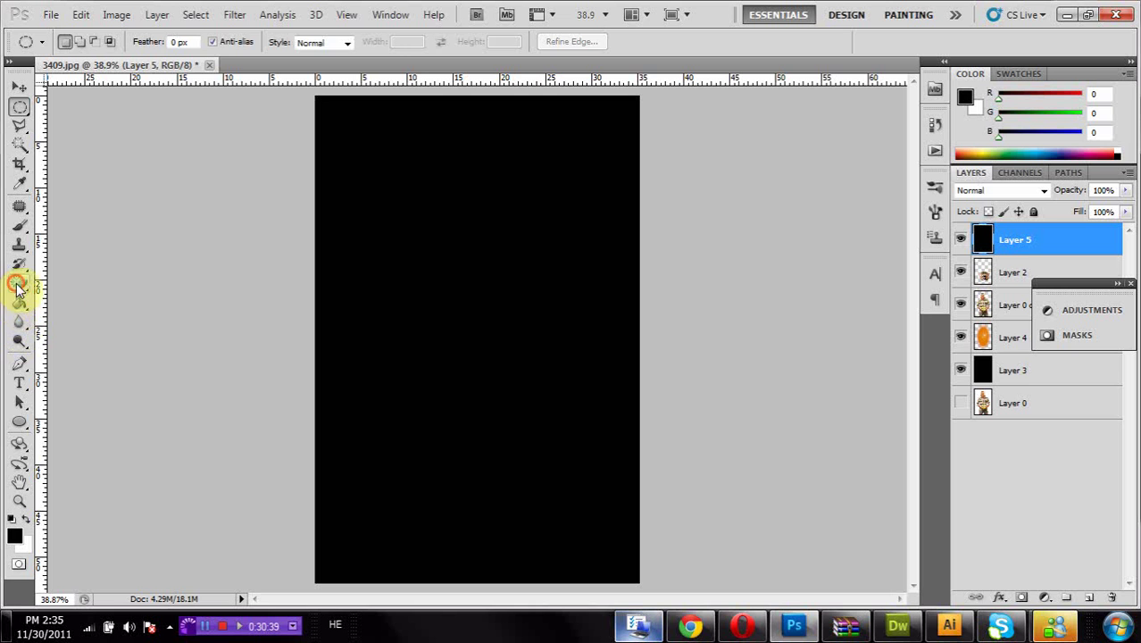
left_click_drag(18, 286, 81, 280)
right_click(491, 309)
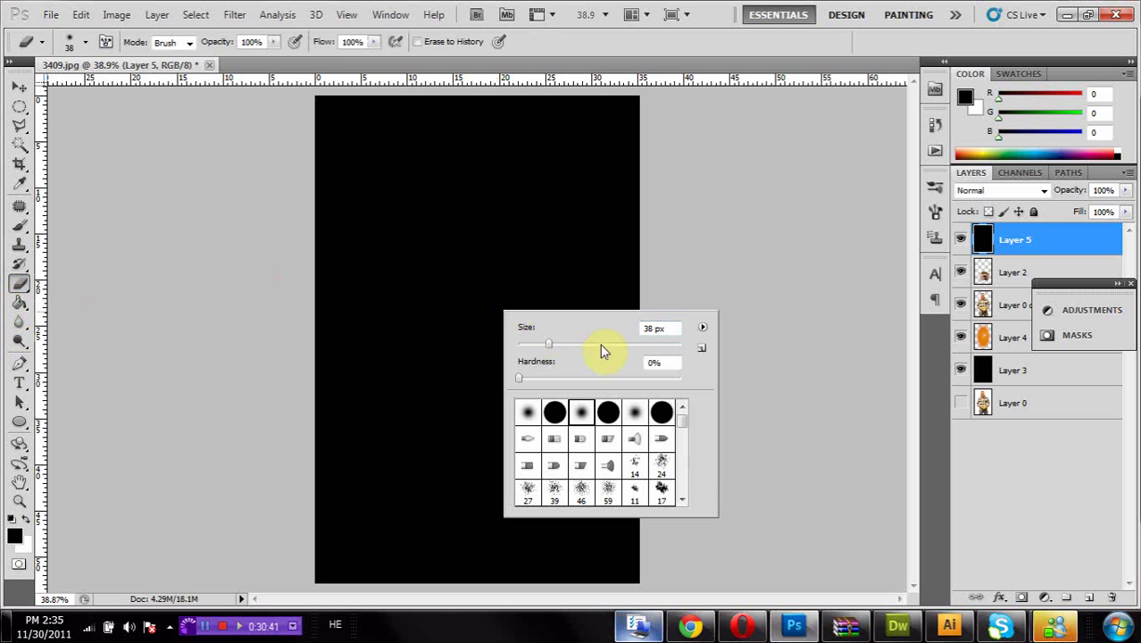
mouse_move(449, 329)
left_mouse_down()
mouse_move(501, 310)
mouse_move(485, 344)
mouse_move(517, 331)
left_mouse_up()
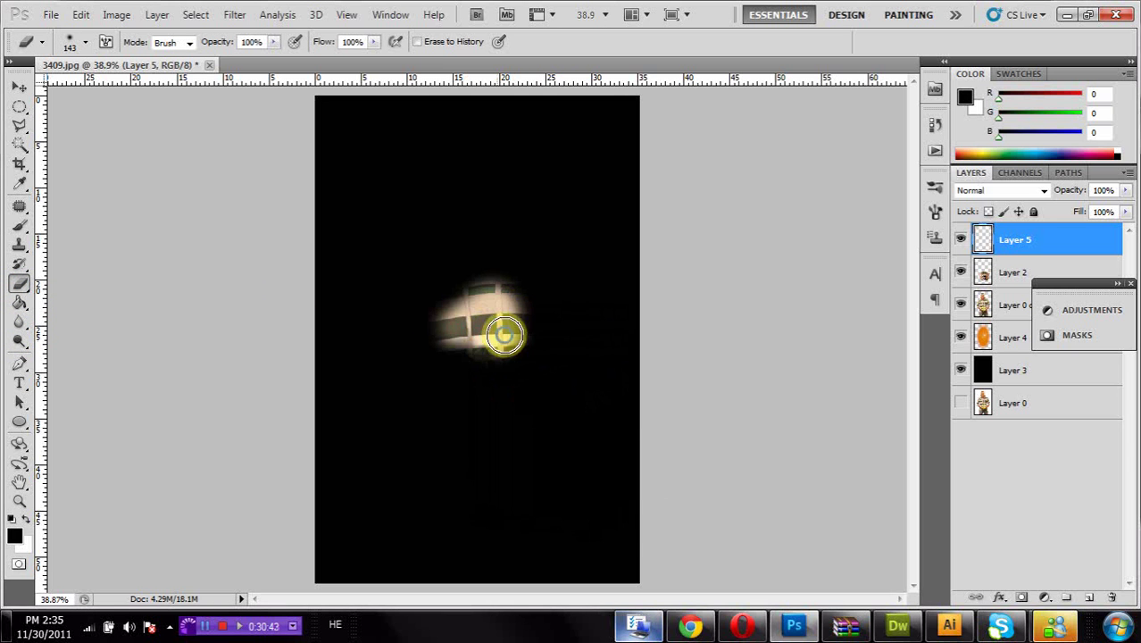
right_click(514, 334)
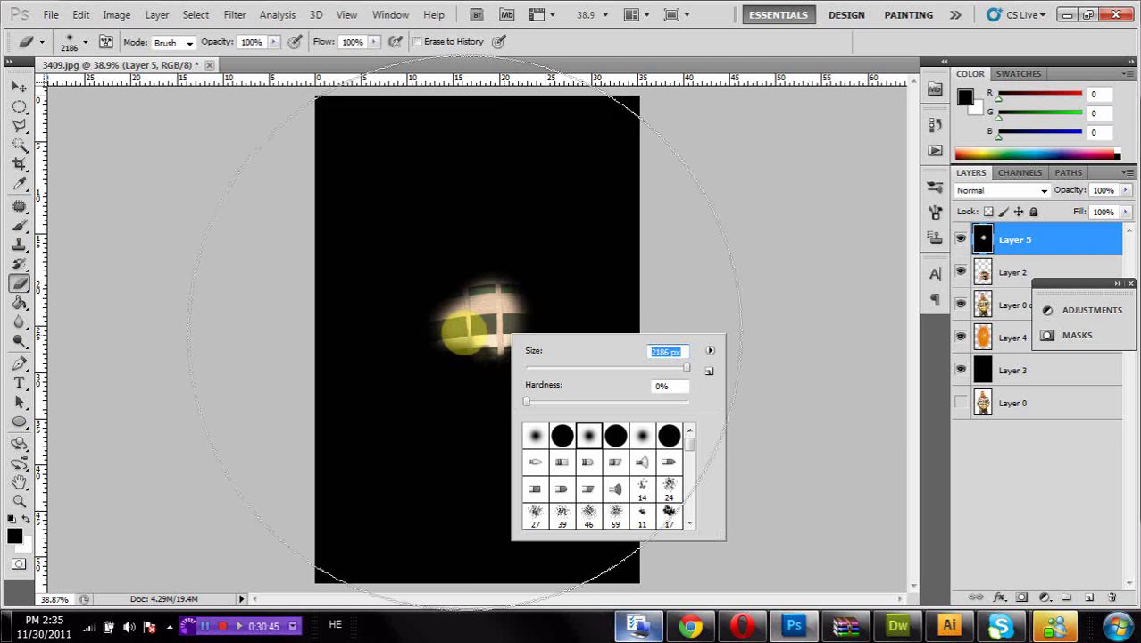
left_click(670, 367)
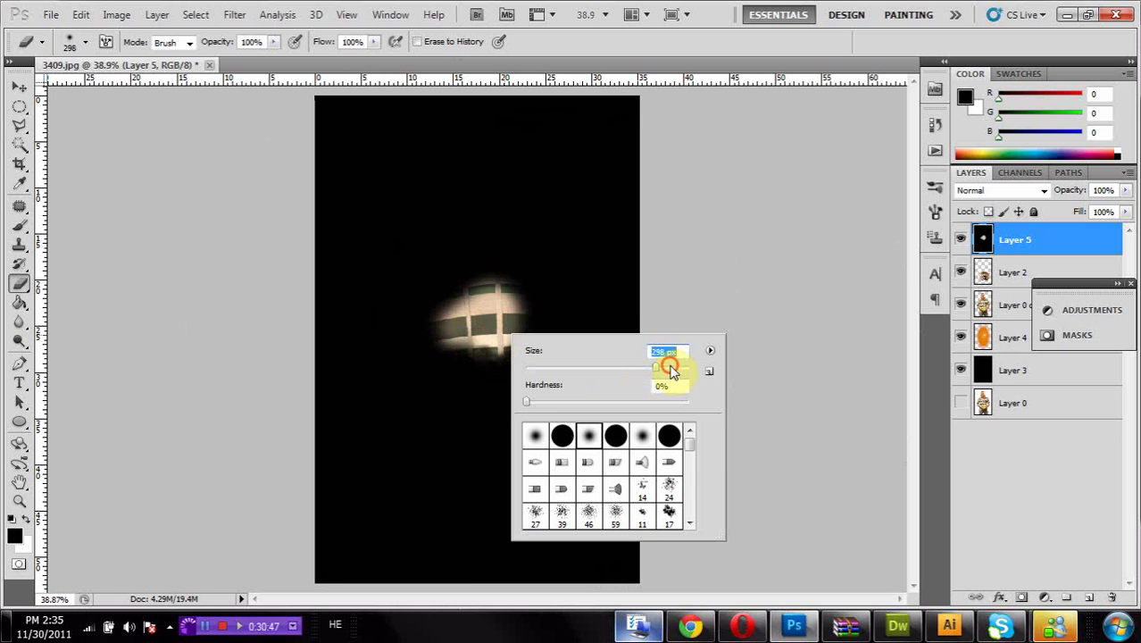
left_click(475, 366)
mouse_move(475, 366)
left_mouse_down()
mouse_move(464, 318)
mouse_move(543, 305)
mouse_move(493, 417)
mouse_move(464, 420)
mouse_move(464, 444)
mouse_move(489, 457)
mouse_move(543, 428)
mouse_move(519, 264)
mouse_move(460, 221)
mouse_move(552, 201)
mouse_move(501, 206)
mouse_move(450, 326)
mouse_move(444, 378)
mouse_move(469, 498)
mouse_move(494, 530)
mouse_move(513, 526)
mouse_move(557, 470)
mouse_move(559, 496)
mouse_move(584, 326)
mouse_move(529, 246)
mouse_move(450, 385)
mouse_move(455, 468)
mouse_move(441, 474)
mouse_move(397, 424)
mouse_move(413, 308)
mouse_move(453, 259)
mouse_move(494, 242)
mouse_move(452, 529)
mouse_move(461, 540)
mouse_move(559, 341)
mouse_move(546, 283)
mouse_move(526, 240)
mouse_move(314, 211)
left_mouse_up()
left_click(19, 87)
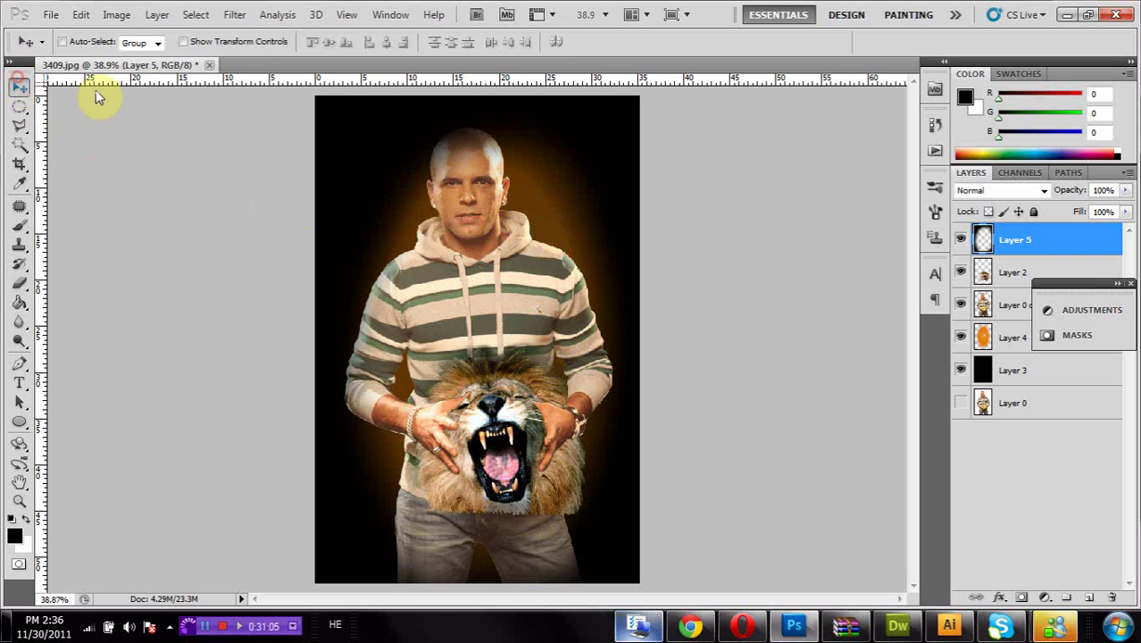
Step: Lower the orange glow layer's opacity to 26%
left_click(982, 333)
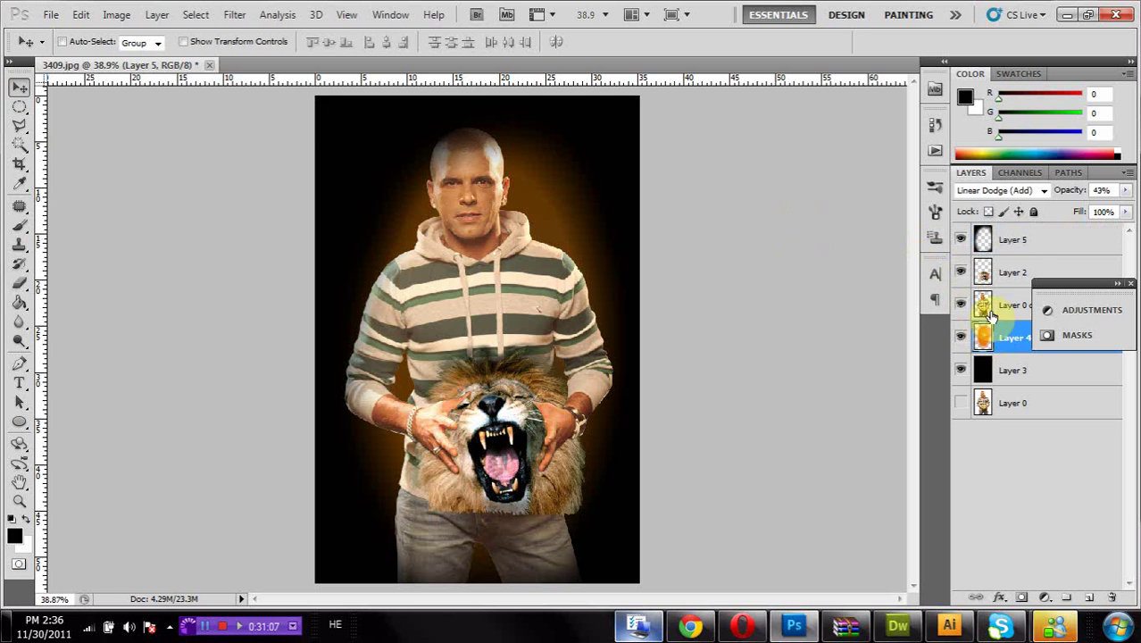
left_click(1125, 191)
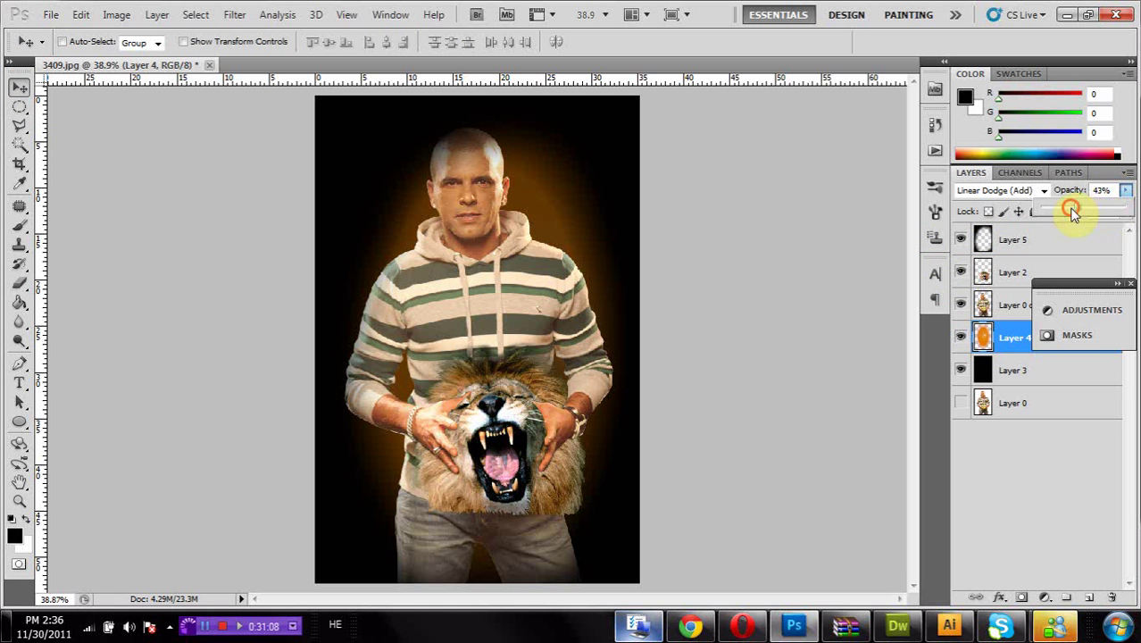
left_click_drag(1072, 209, 1066, 213)
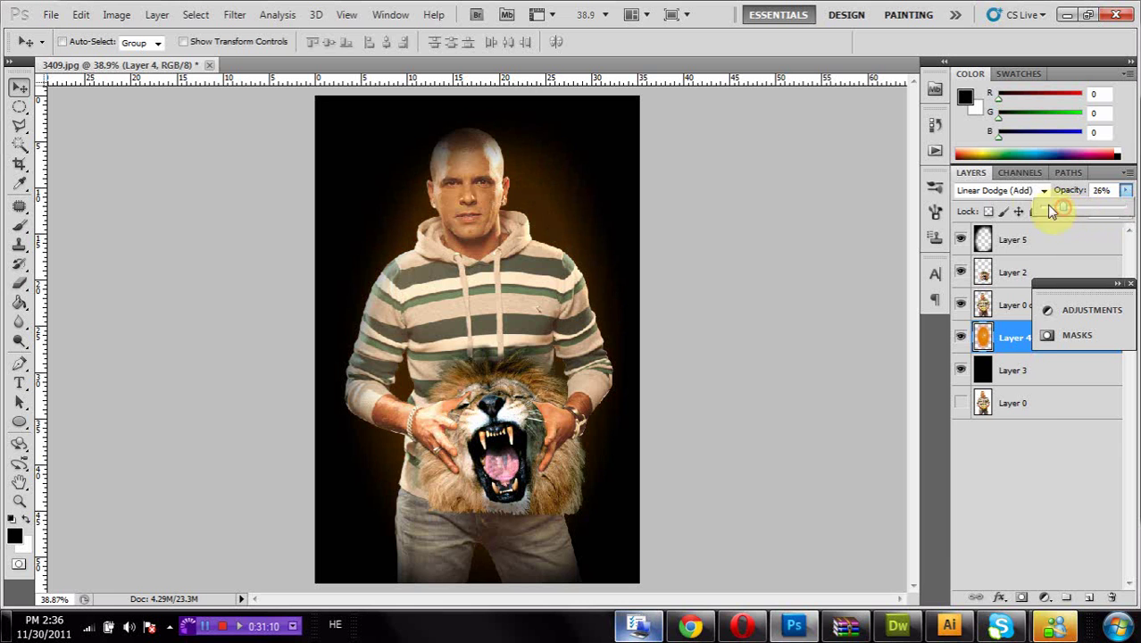
Step: Try the Color, Linear Light and Color Dodge blend modes on the orange glow layer and settle on Screen
left_click(1013, 190)
left_click(969, 620)
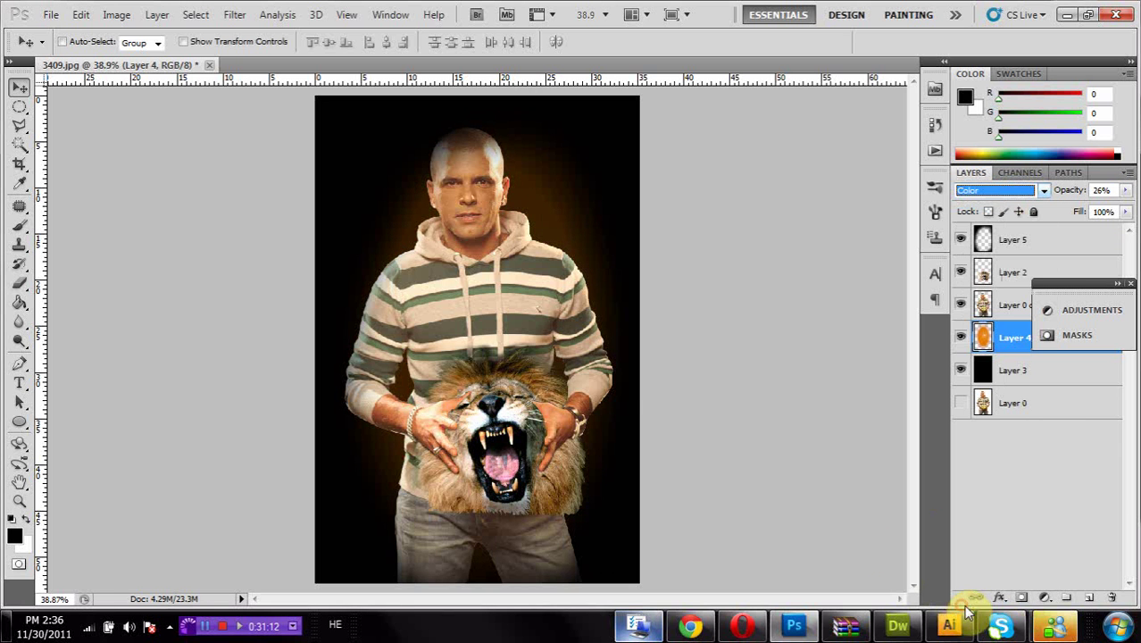
scroll(742, 476, "up", 1)
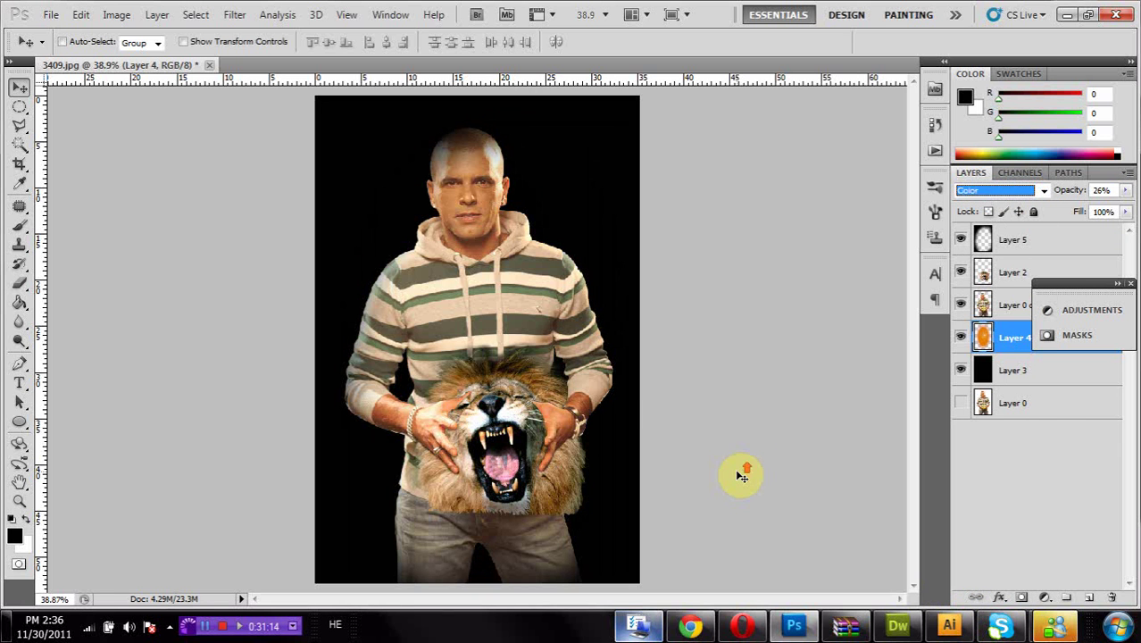
scroll(741, 476, "up", 5)
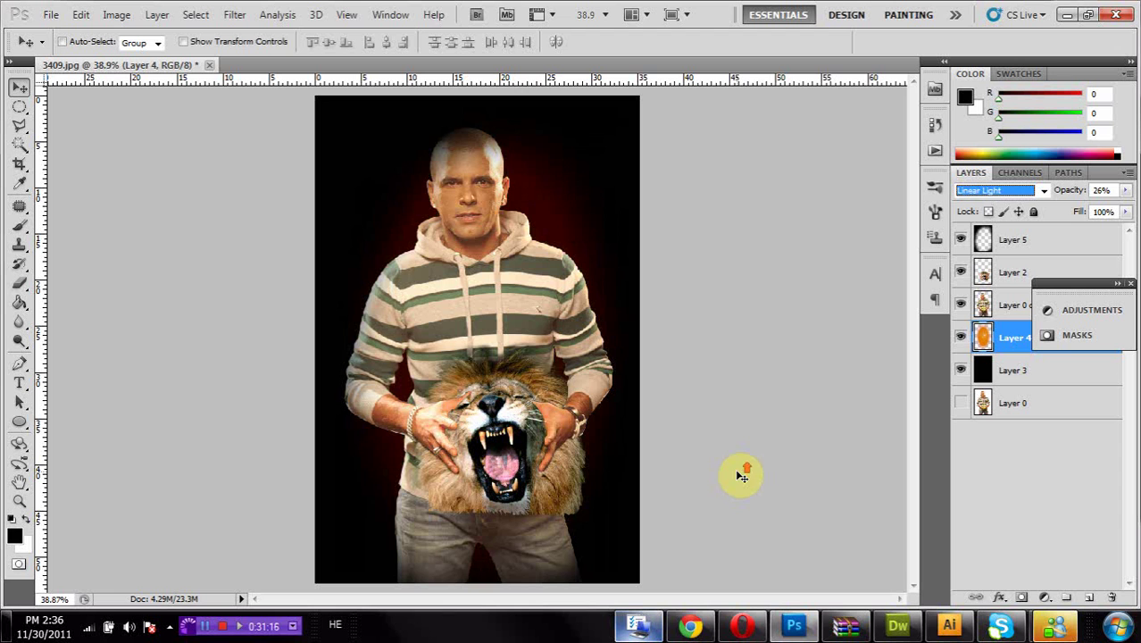
scroll(741, 476, "up", 2)
scroll(741, 476, "up", 3)
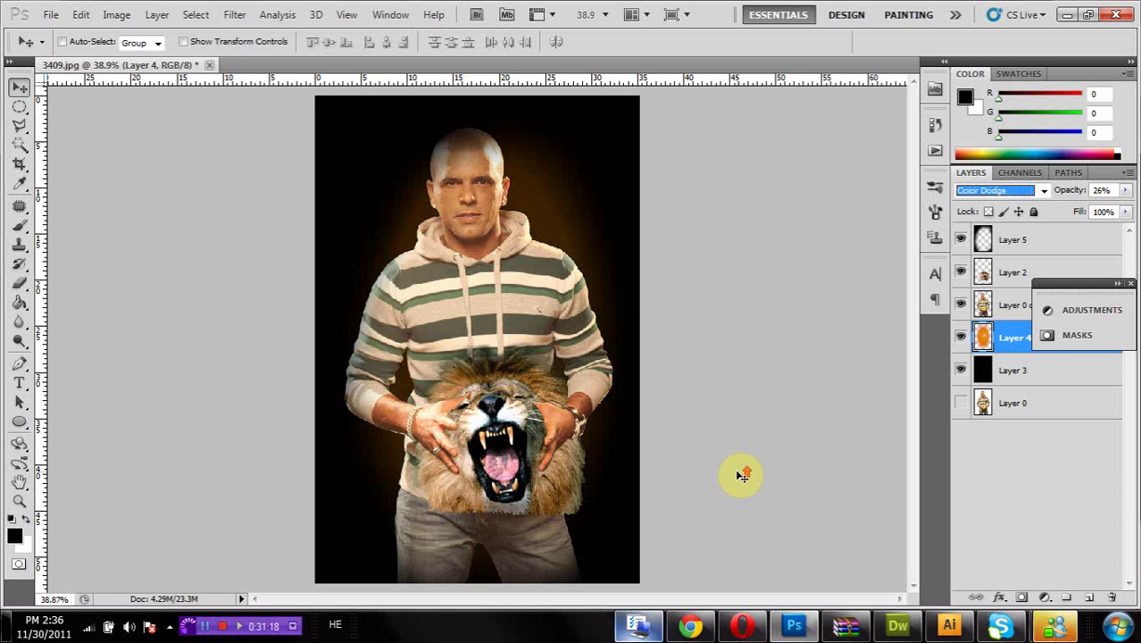
Step: Add a Color Overlay effect to the orange glow layer with the cyan colour 05fff6
left_click(1002, 597)
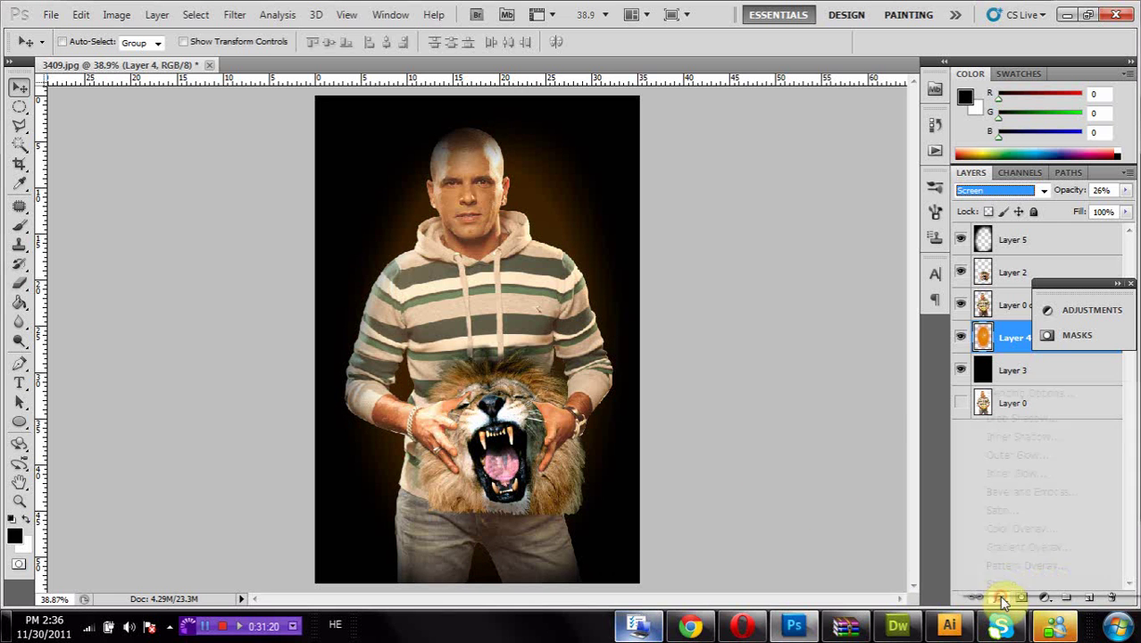
left_click(1027, 530)
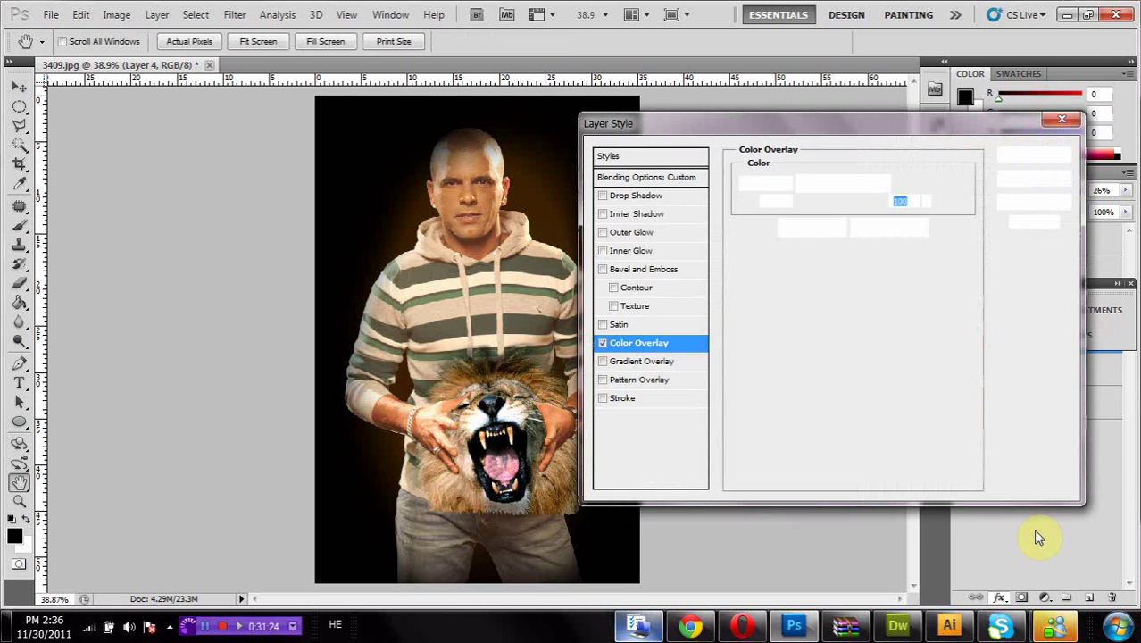
left_click(903, 188)
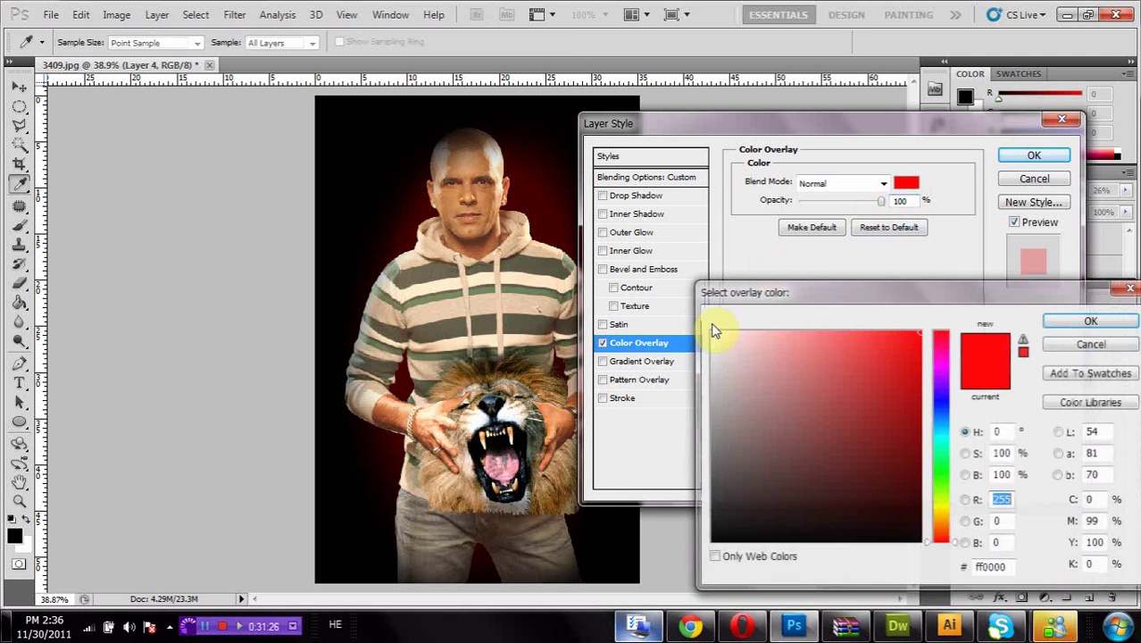
mouse_move(940, 384)
left_mouse_down()
mouse_move(942, 436)
mouse_move(917, 323)
left_mouse_up()
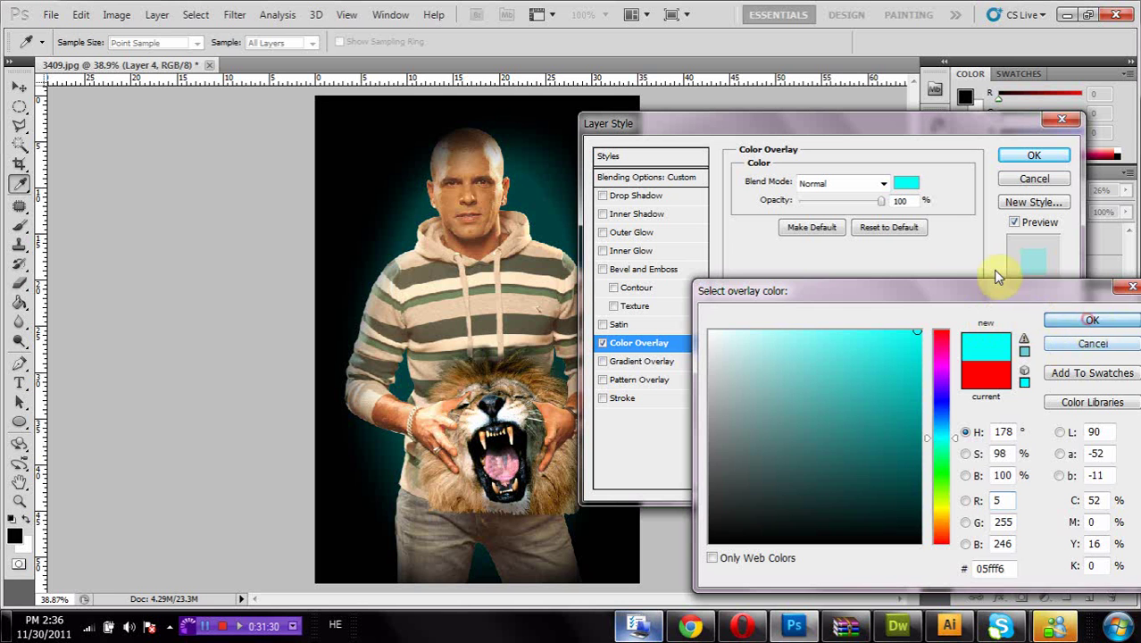
left_click(1091, 321)
Step: Try the Overlay blend mode and 32% opacity on the colour overlay, and return it to Normal at 100%
left_click(883, 183)
left_click(857, 404)
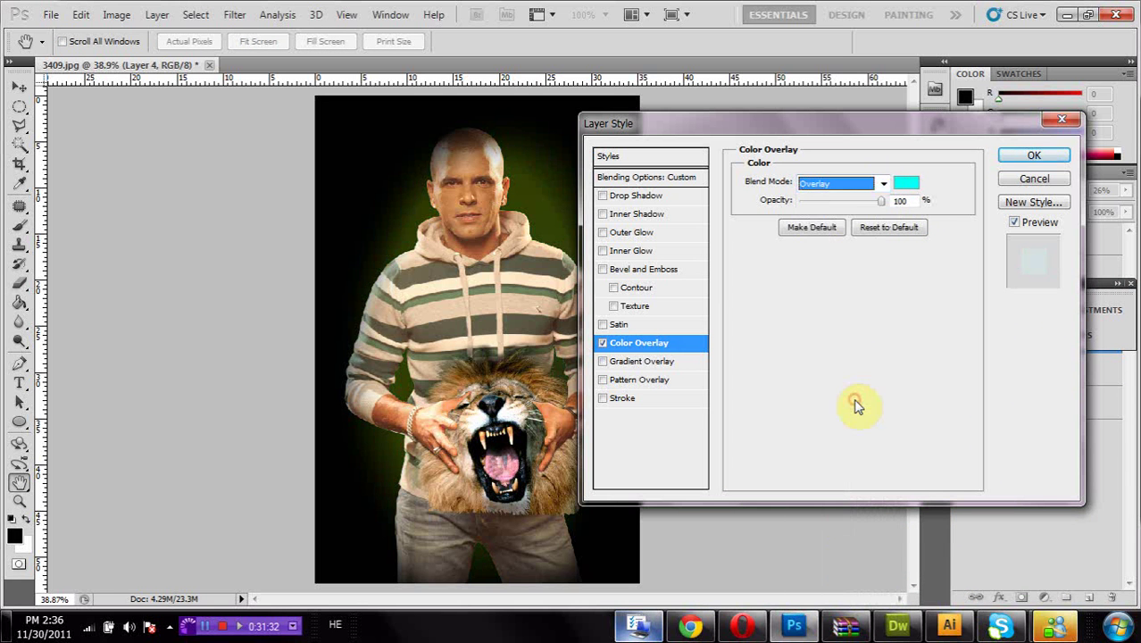
left_click(828, 201)
left_click(839, 184)
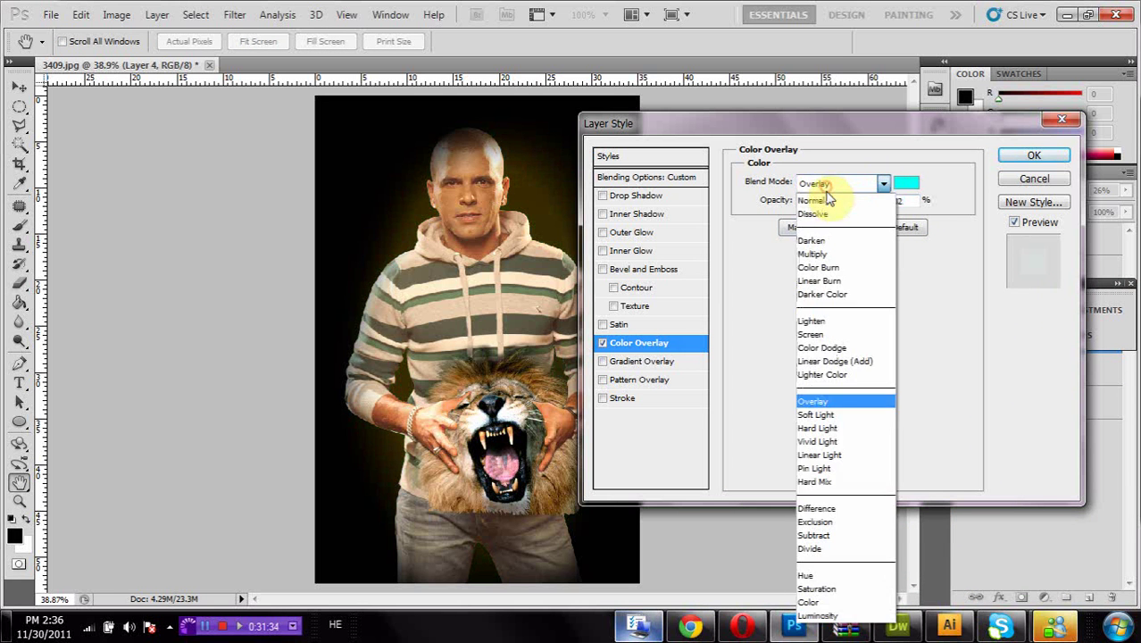
left_click(833, 195)
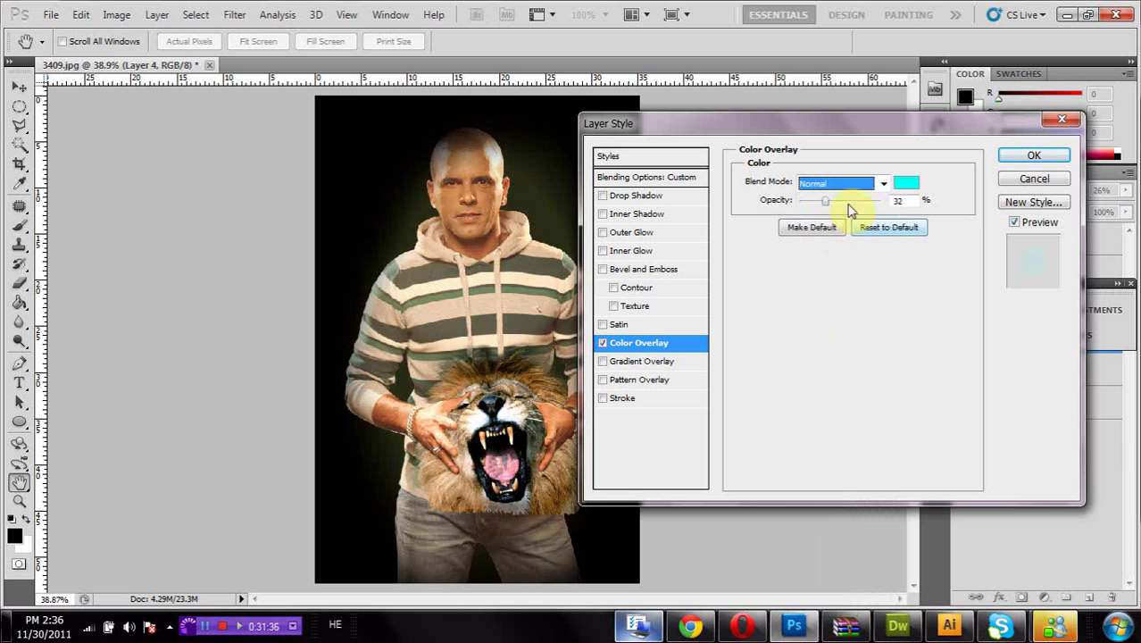
left_click_drag(848, 203, 971, 206)
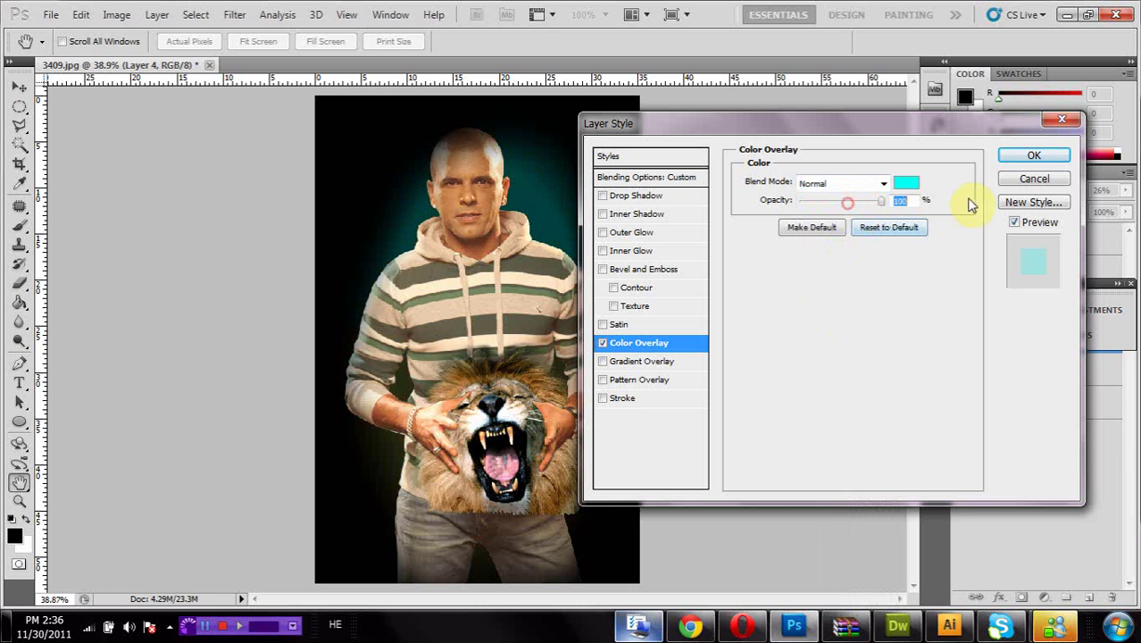
Step: Switch the Pattern Overlay effect on and off again, and apply the layer style with only Color Overlay enabled
left_click(650, 382)
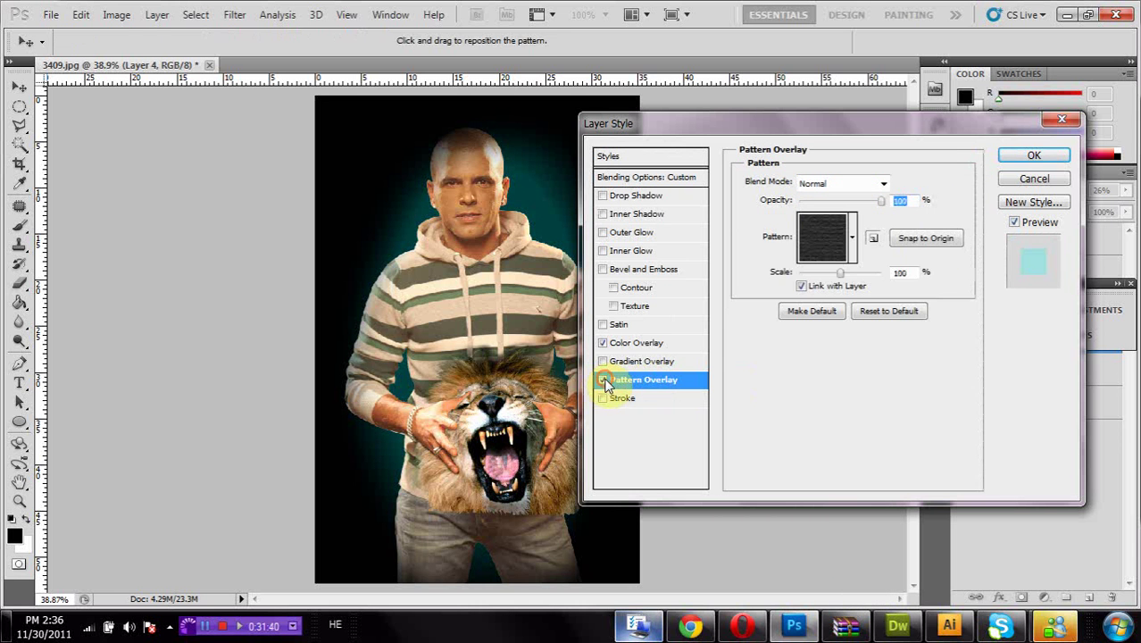
left_click(603, 380)
left_click(1010, 156)
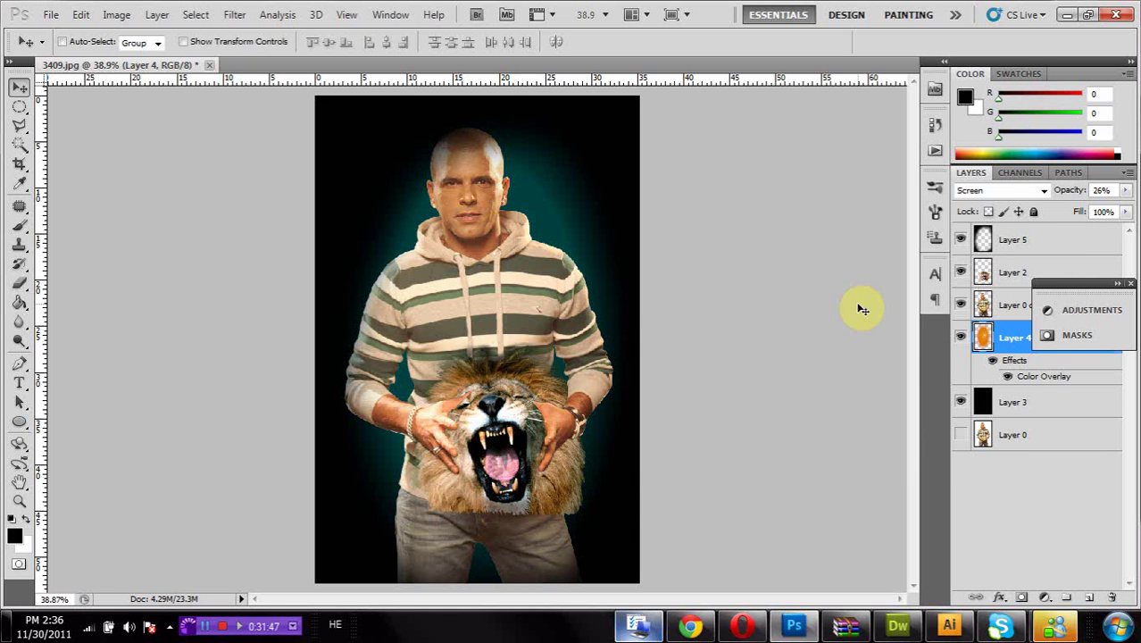
Step: Merge the black vignette layer down into the lion layer, and flatten the whole image, discarding the hidden layer
right_click(1039, 243)
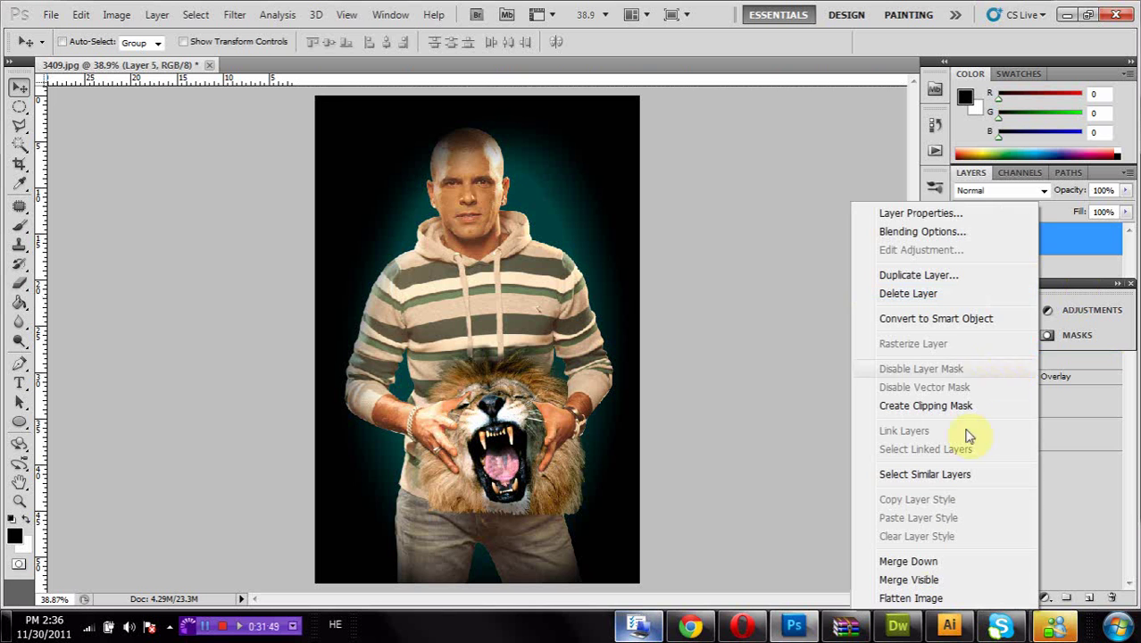
left_click(929, 561)
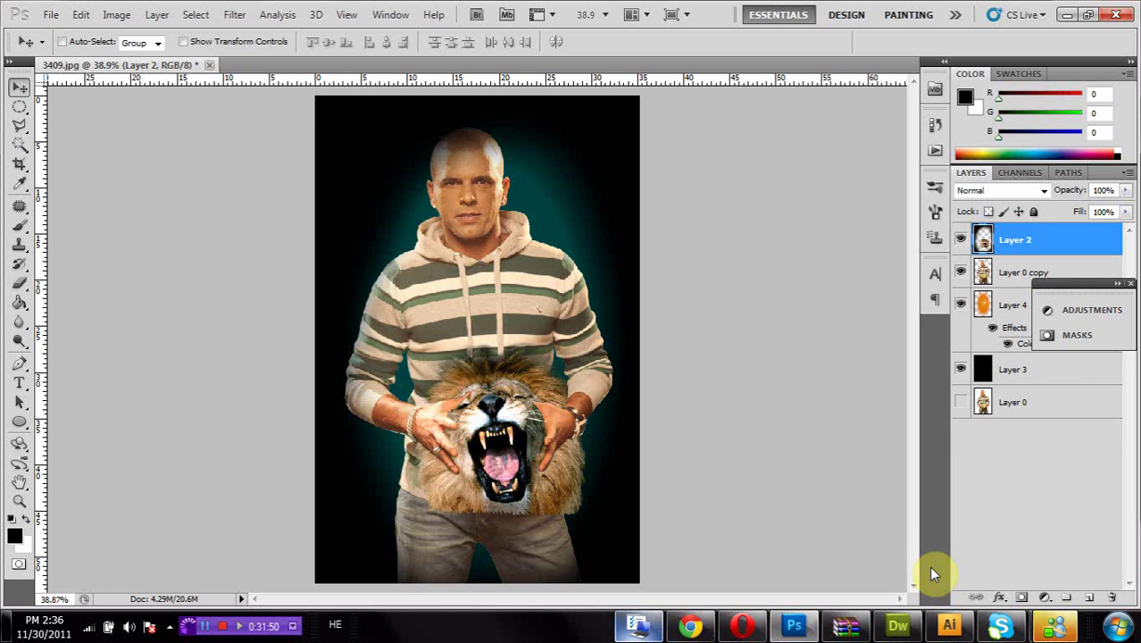
right_click(982, 404)
left_click(966, 512)
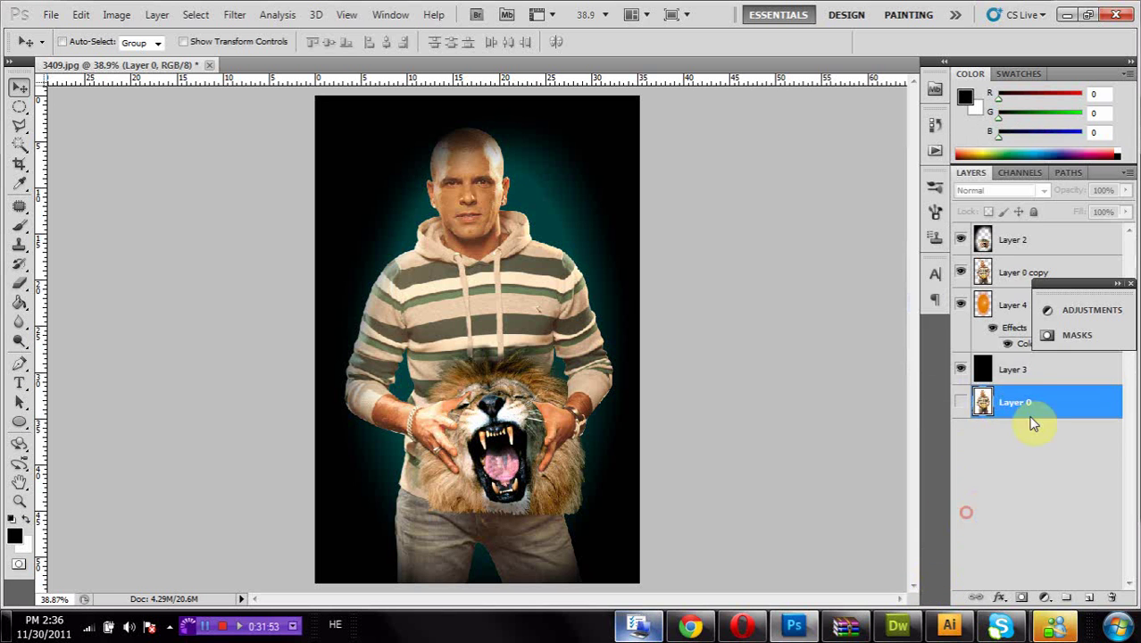
right_click(1022, 373)
left_click(905, 597)
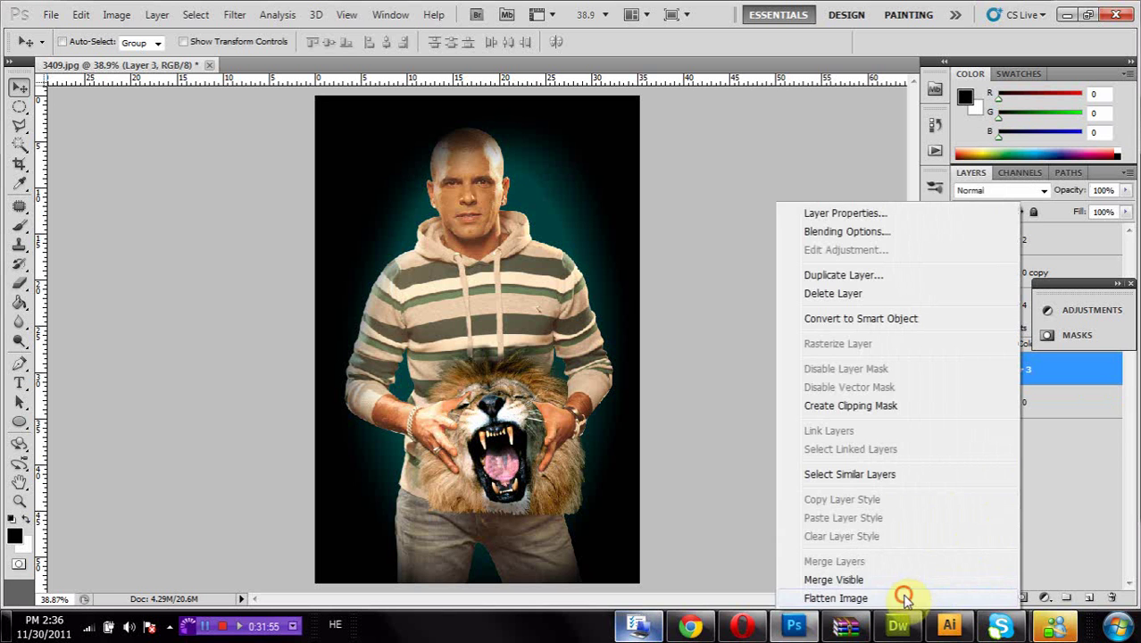
left_click(505, 246)
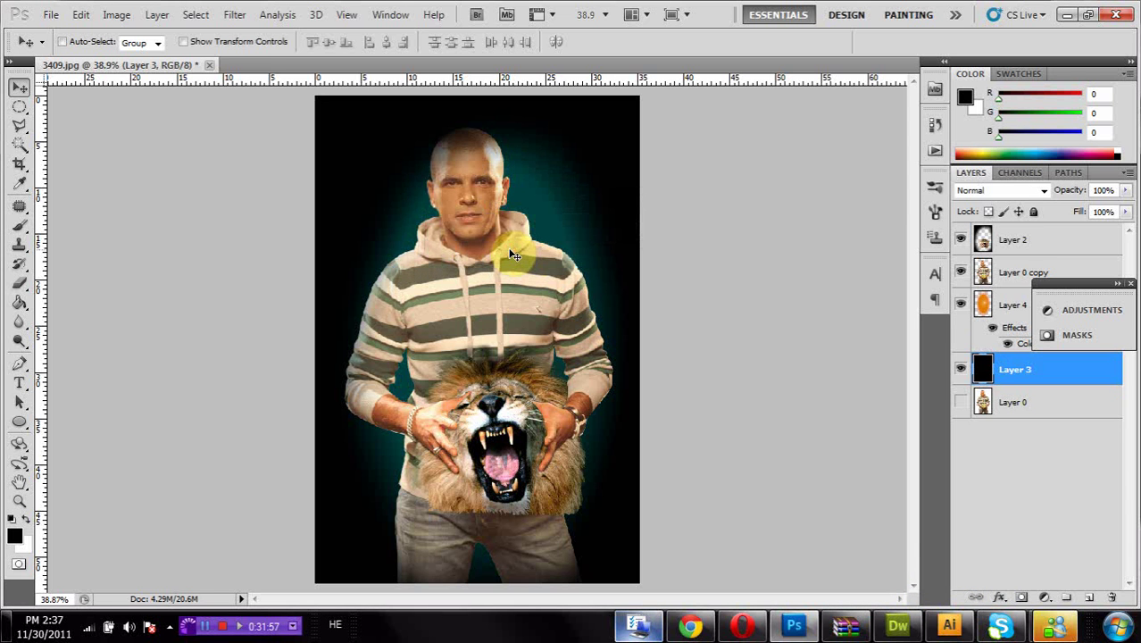
Step: Add an Exposure adjustment layer with exposure +0.45, offset +0.0026 and gamma correction 0.82
left_click(1045, 598)
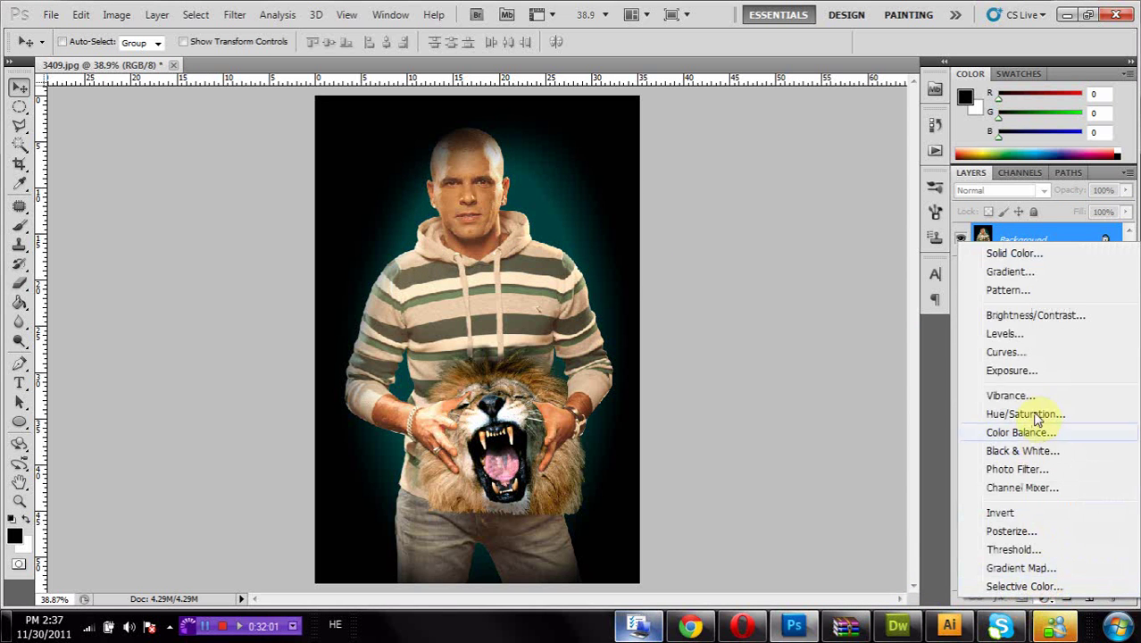
left_click(1042, 384)
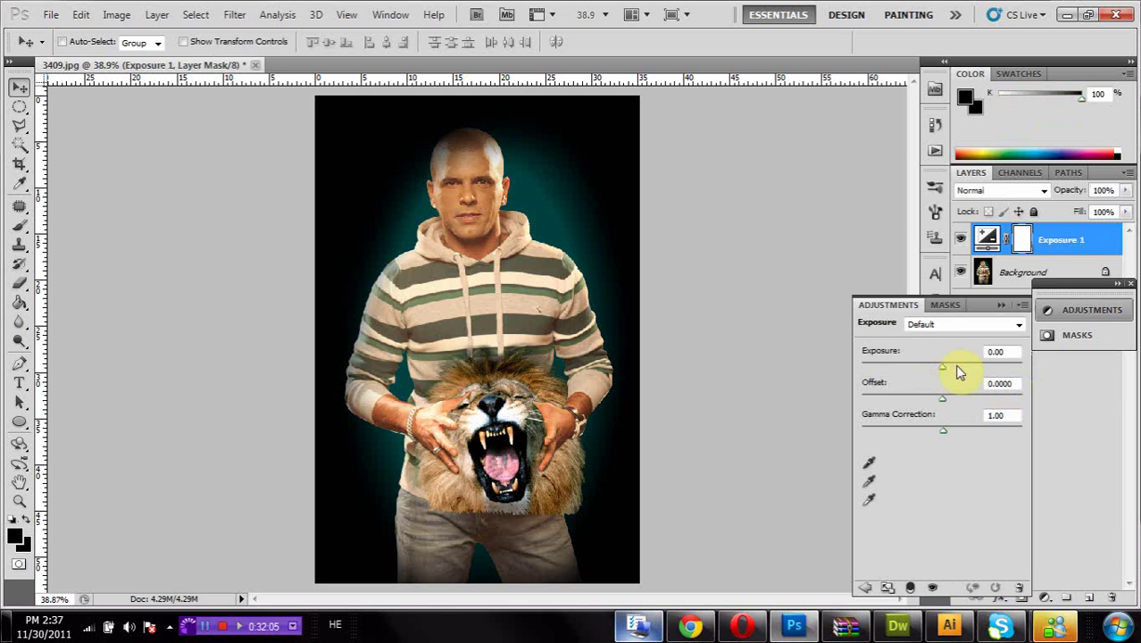
left_click_drag(959, 371, 941, 403)
left_click(1104, 591)
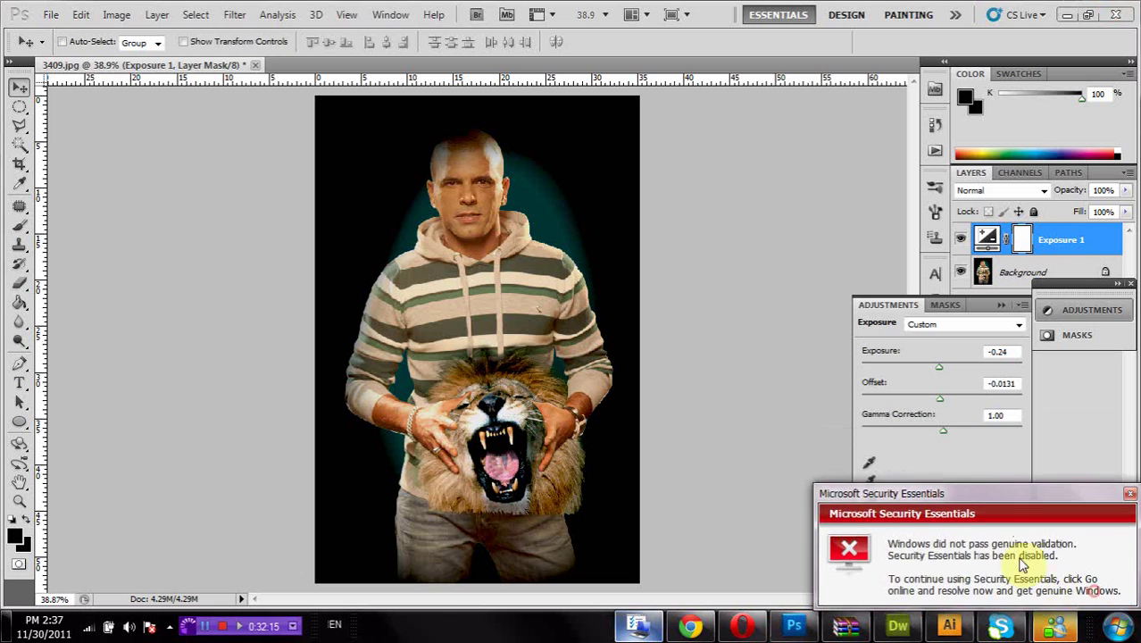
left_click_drag(962, 433, 969, 436)
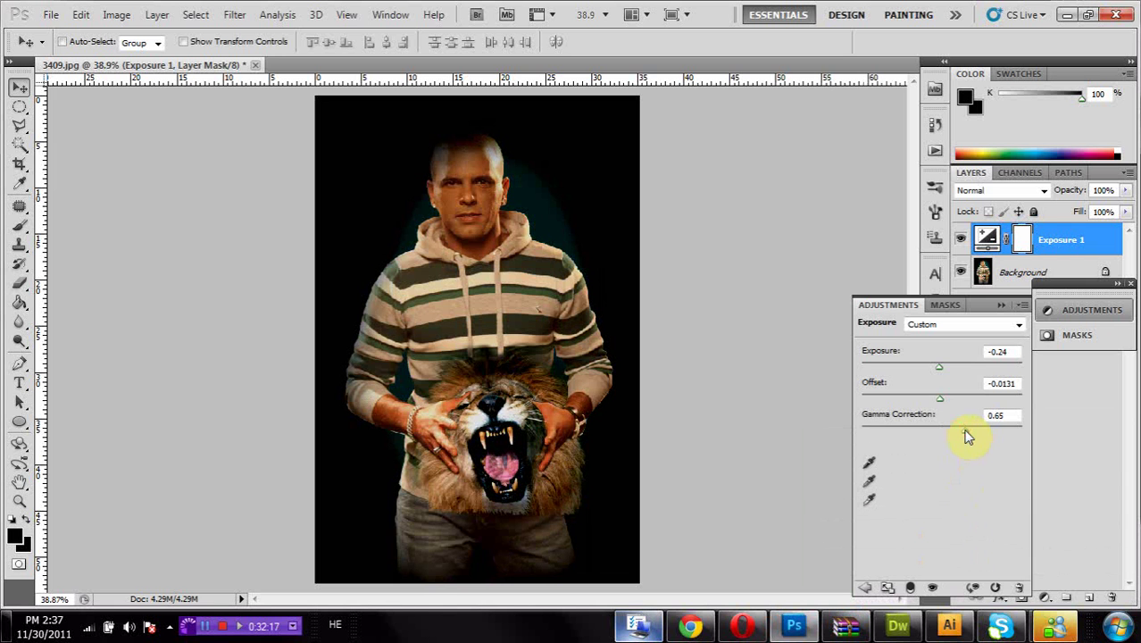
left_click_drag(947, 371, 946, 365)
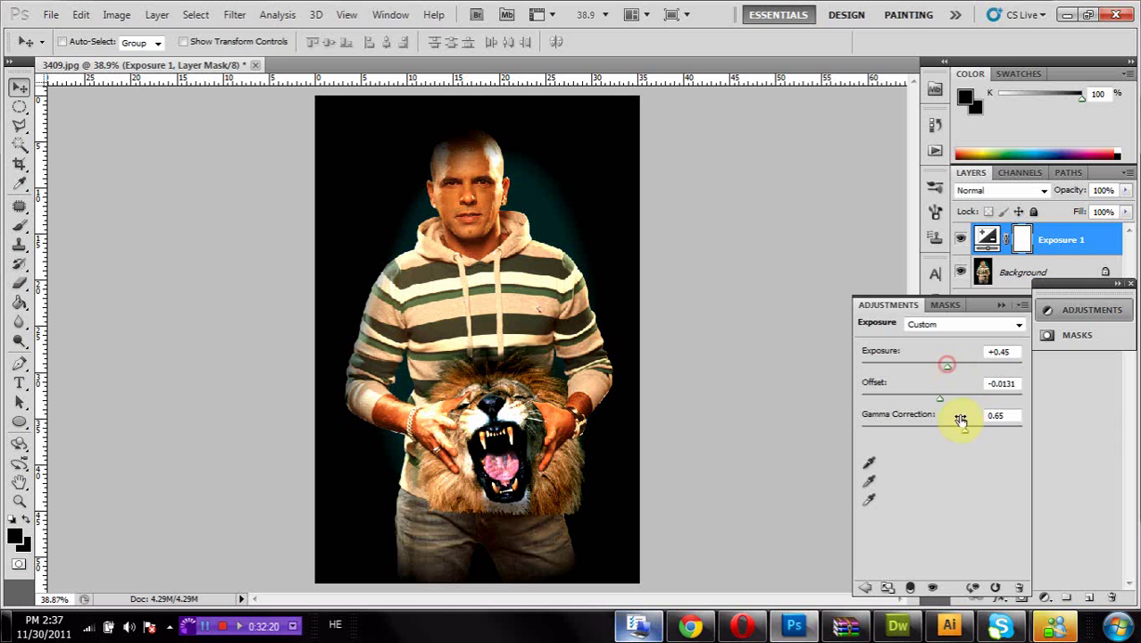
left_click_drag(961, 435, 945, 405)
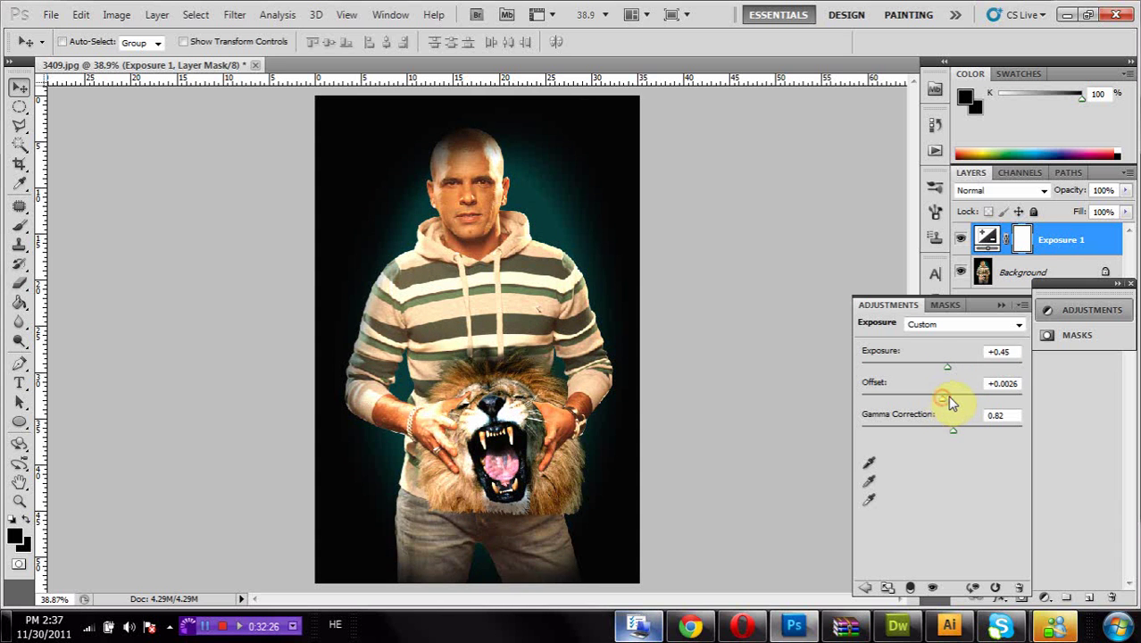
left_click(1003, 306)
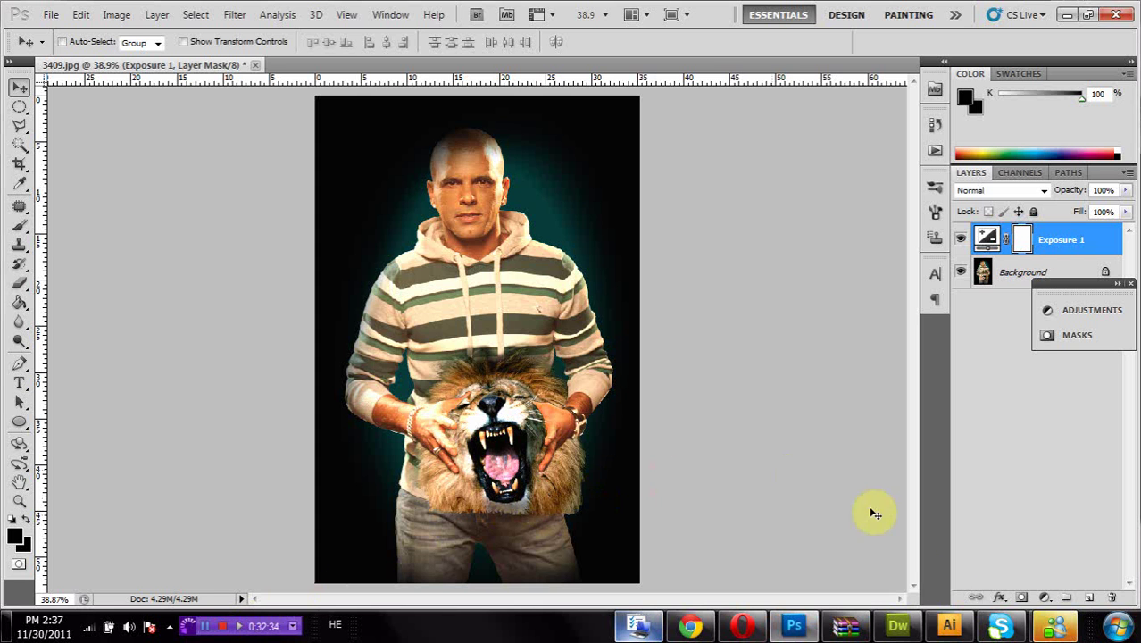
mouse_move(1049, 627)
left_click(803, 572)
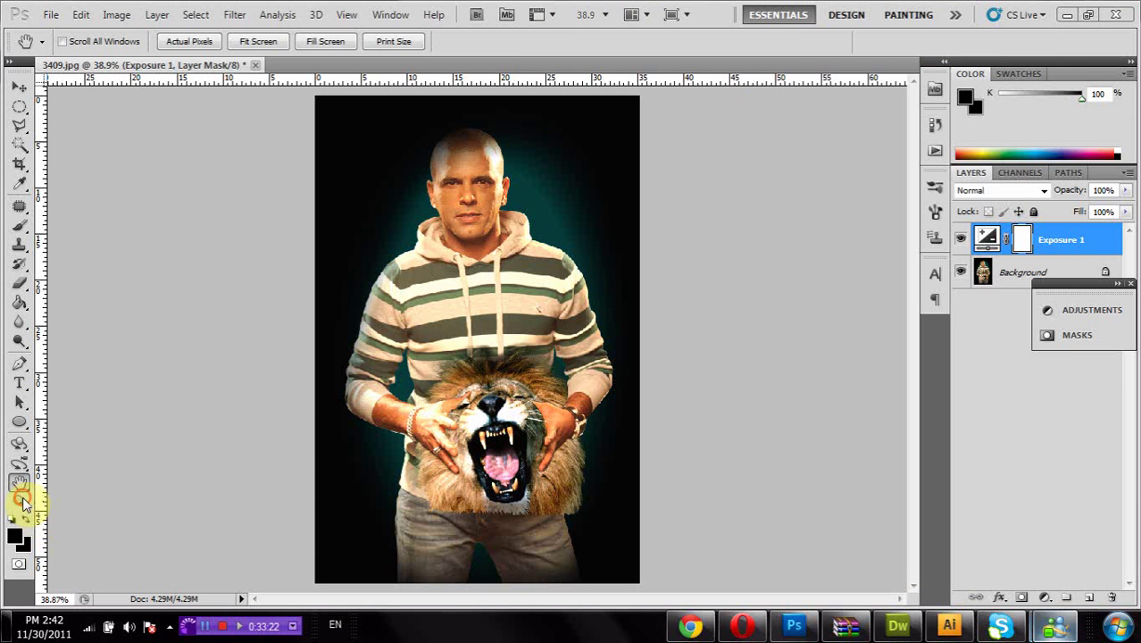
Step: Draw a closed Pen path around the white fringe along the lower edge of the sleeve and forearm beside the bracelet
left_click(23, 500)
left_click_drag(278, 367, 438, 488)
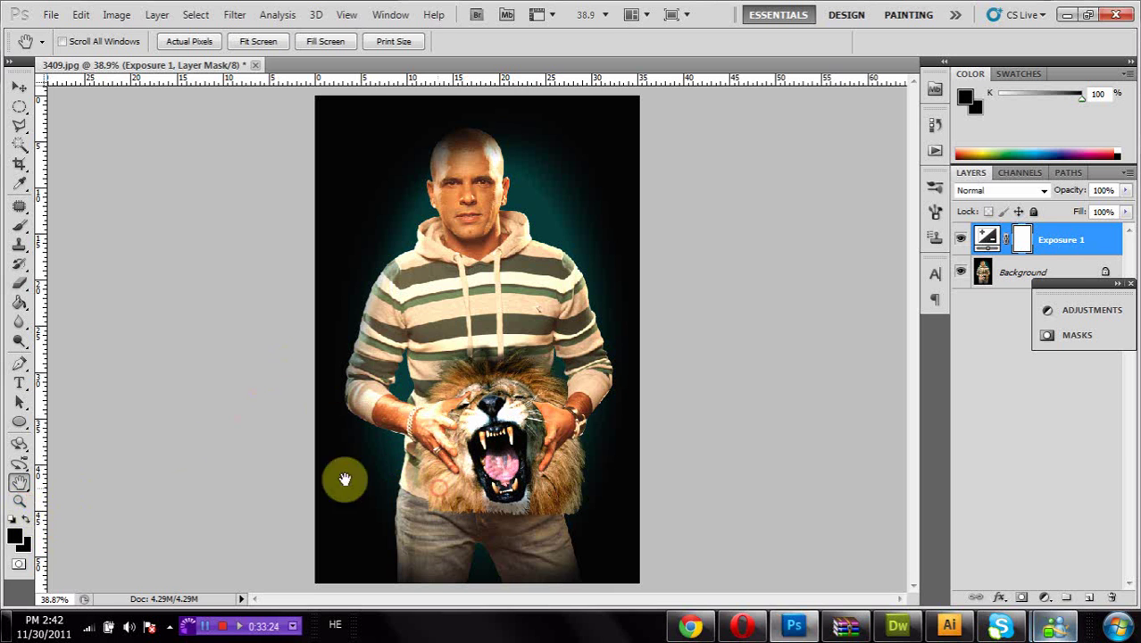
left_click(19, 500)
left_click_drag(277, 373, 435, 460)
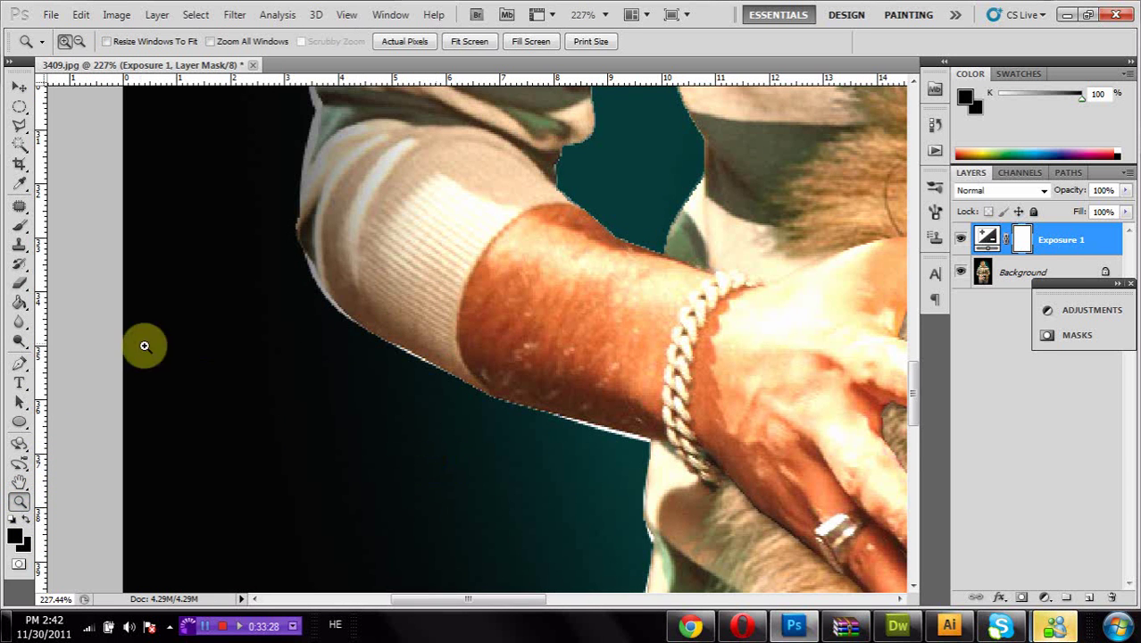
left_click(20, 362)
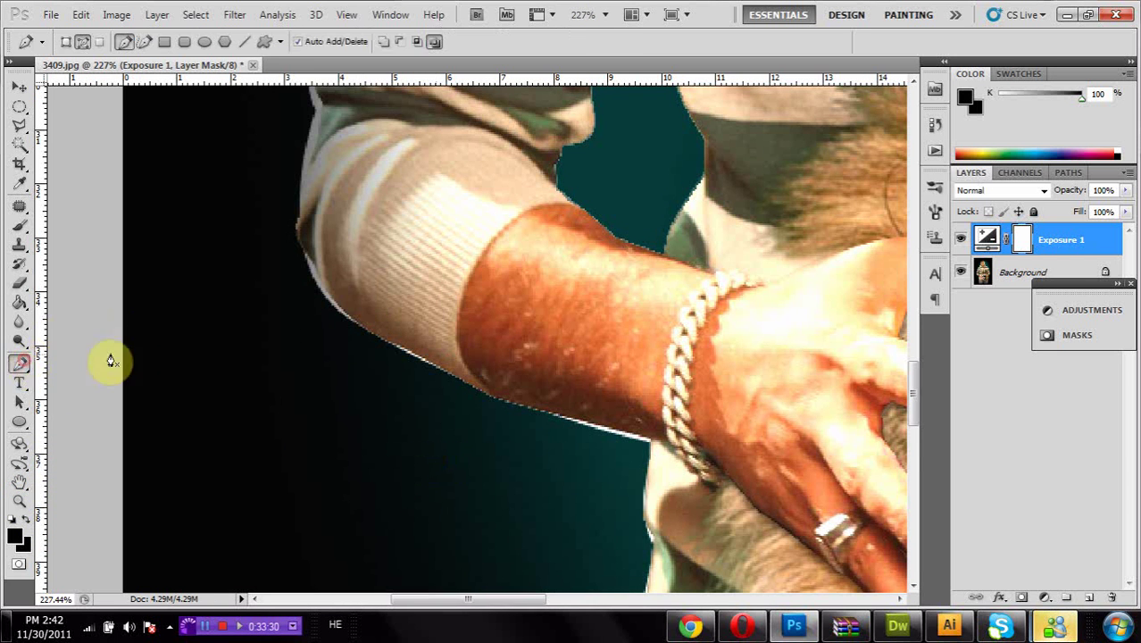
left_click(308, 258)
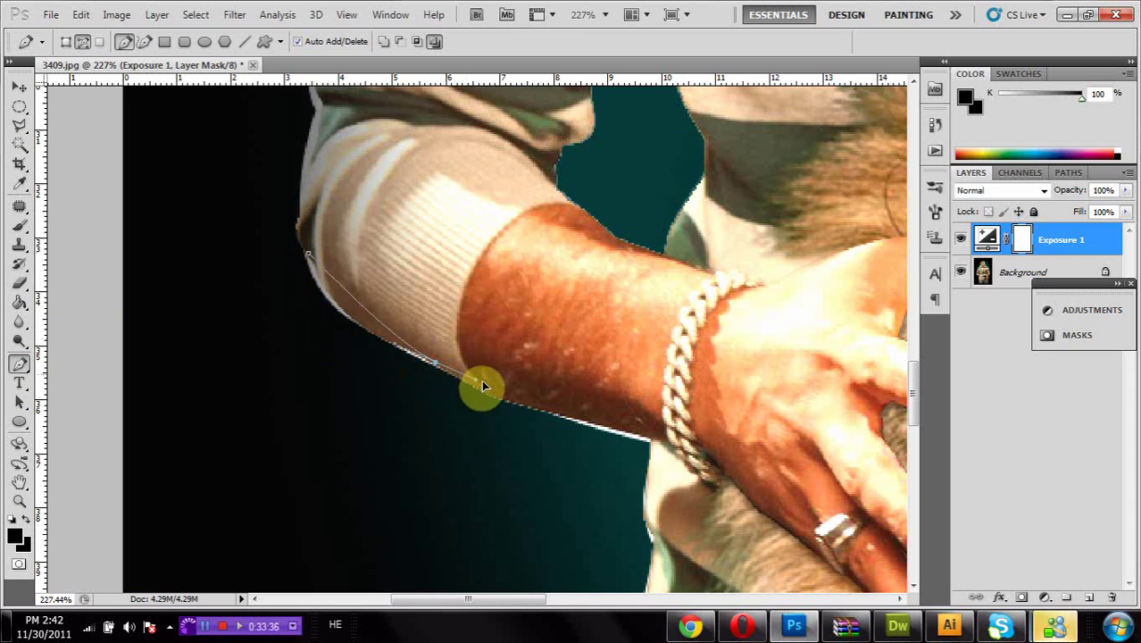
left_click_drag(482, 386, 561, 412)
left_click(437, 363, "alt")
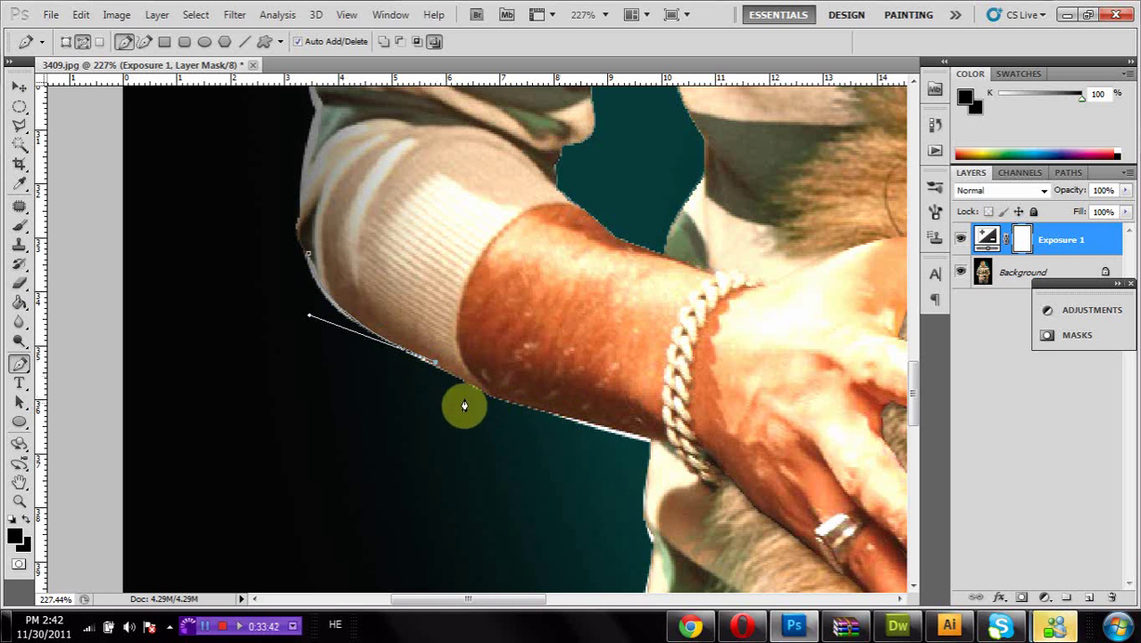
left_click_drag(649, 441, 817, 467)
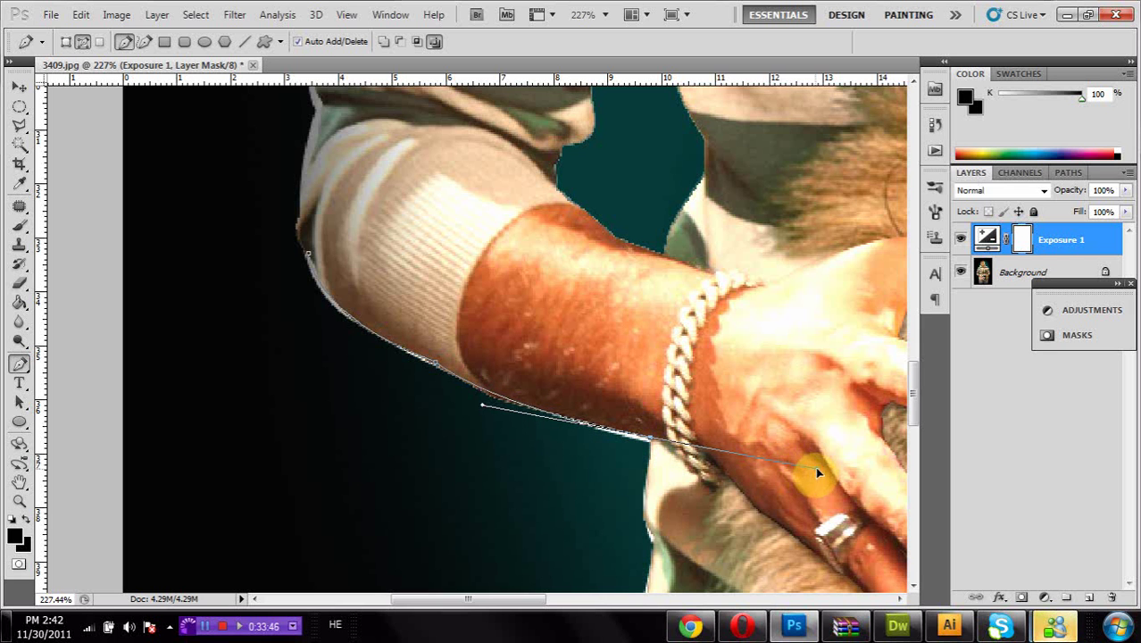
left_click(651, 441, "alt")
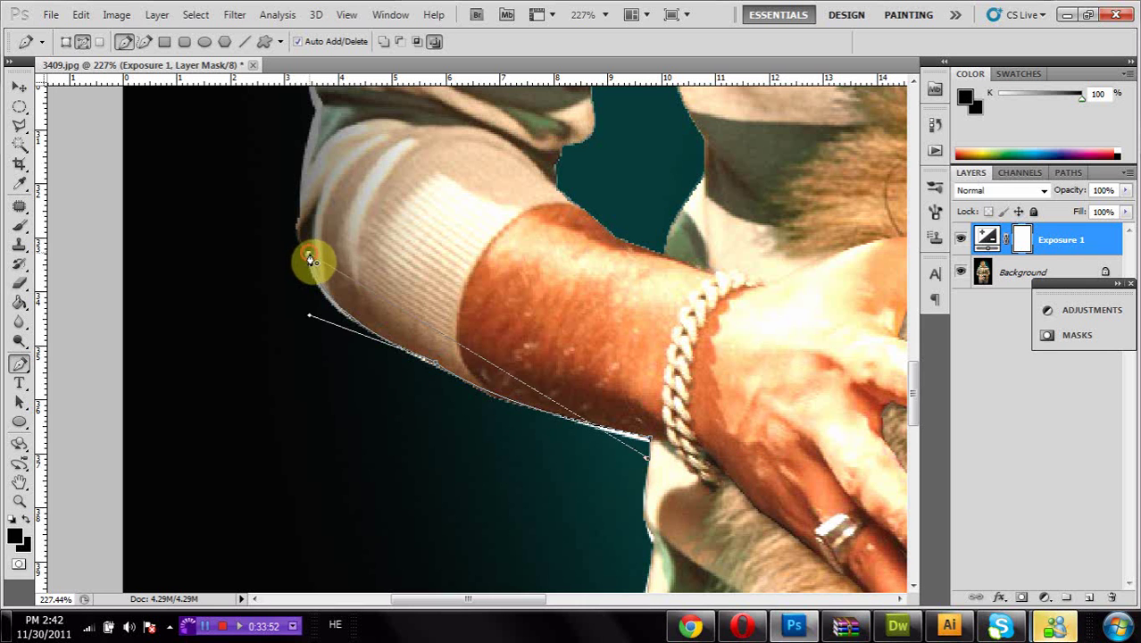
left_click_drag(310, 259, 382, 229)
Step: Turn the closed path under the forearm into a selection
right_click(379, 249)
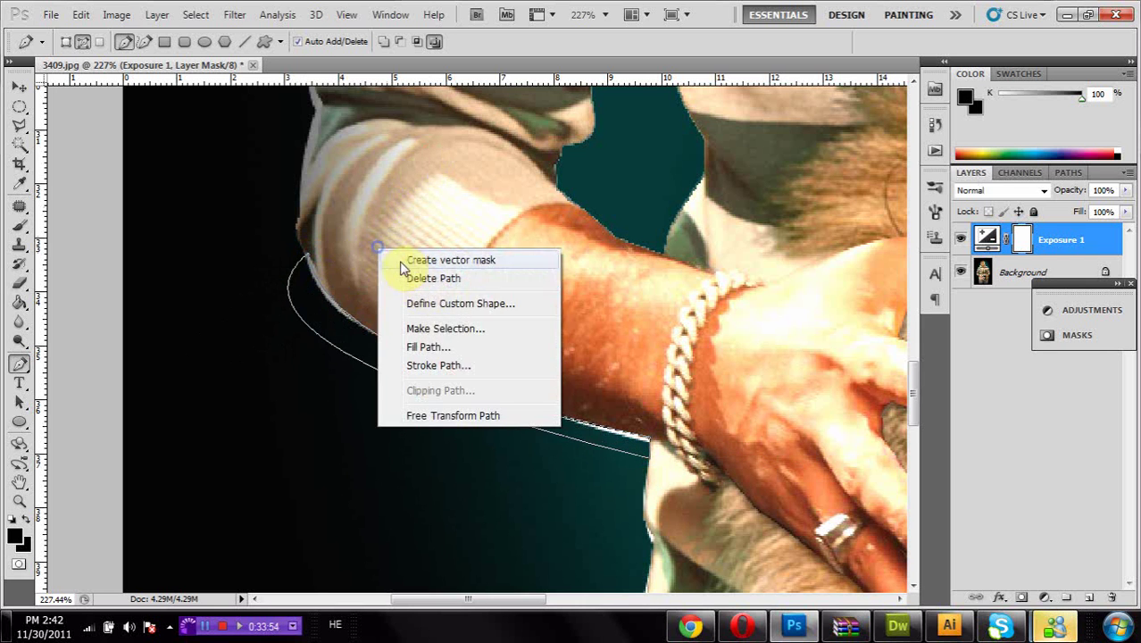
left_click(451, 328)
left_click(655, 181)
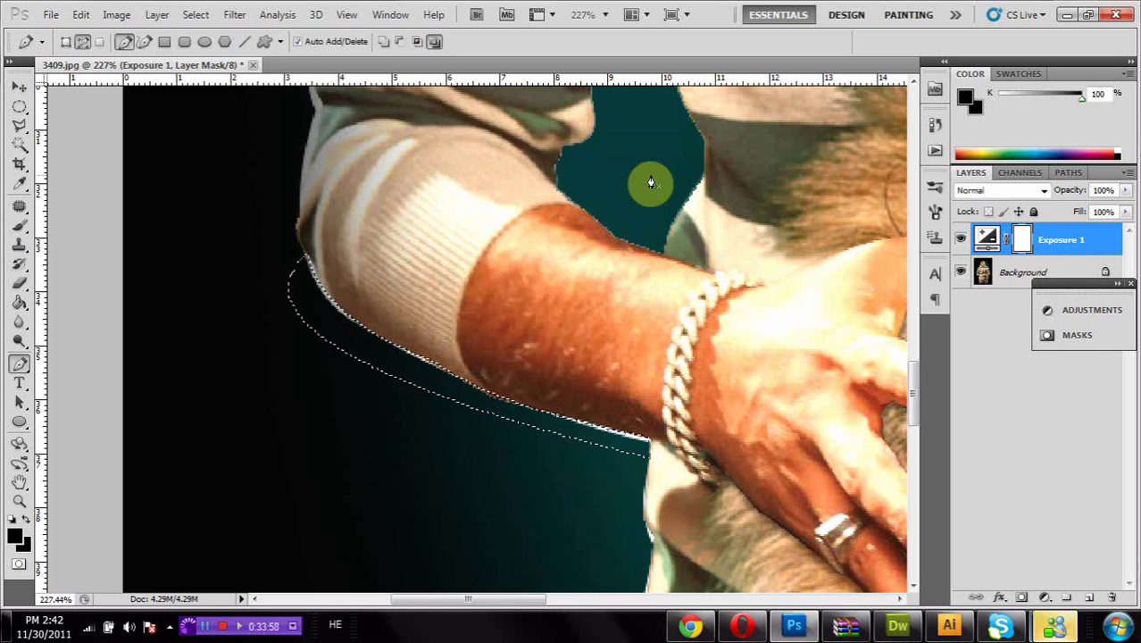
Step: Clone dark background over the white fringe inside the selection on the Background layer with the Clone Stamp
left_click(19, 244)
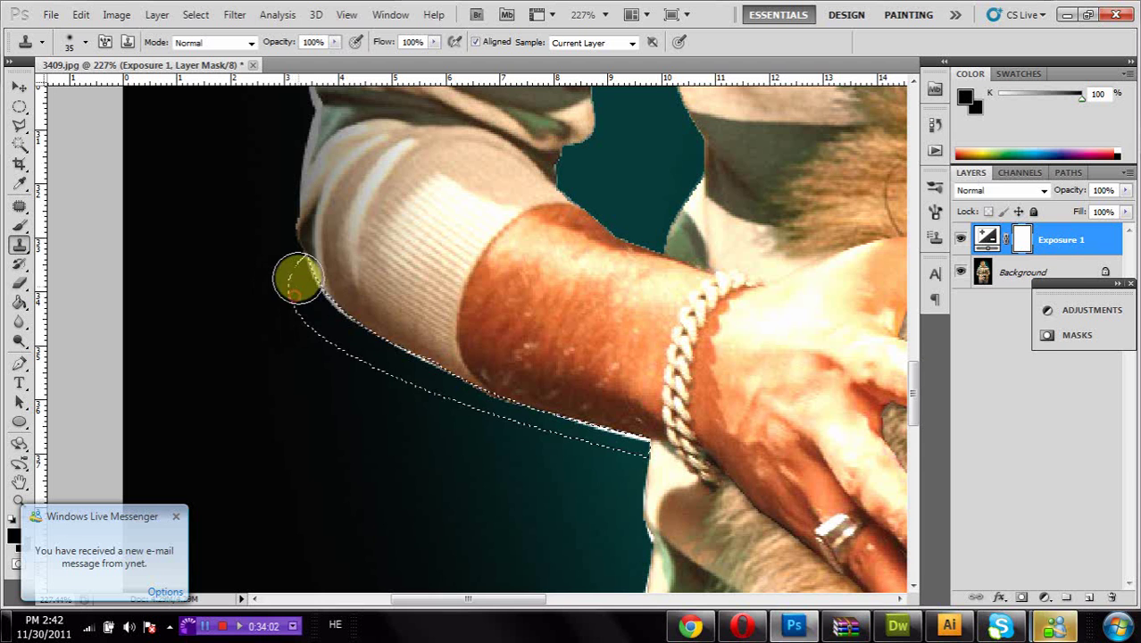
left_click(1020, 271)
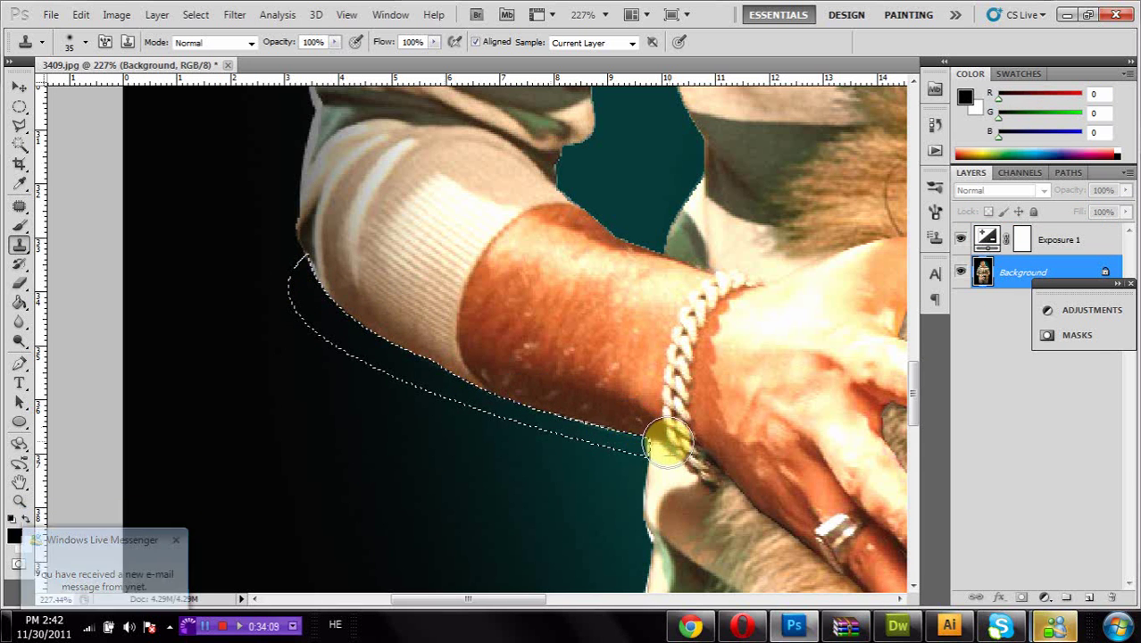
left_click(18, 123)
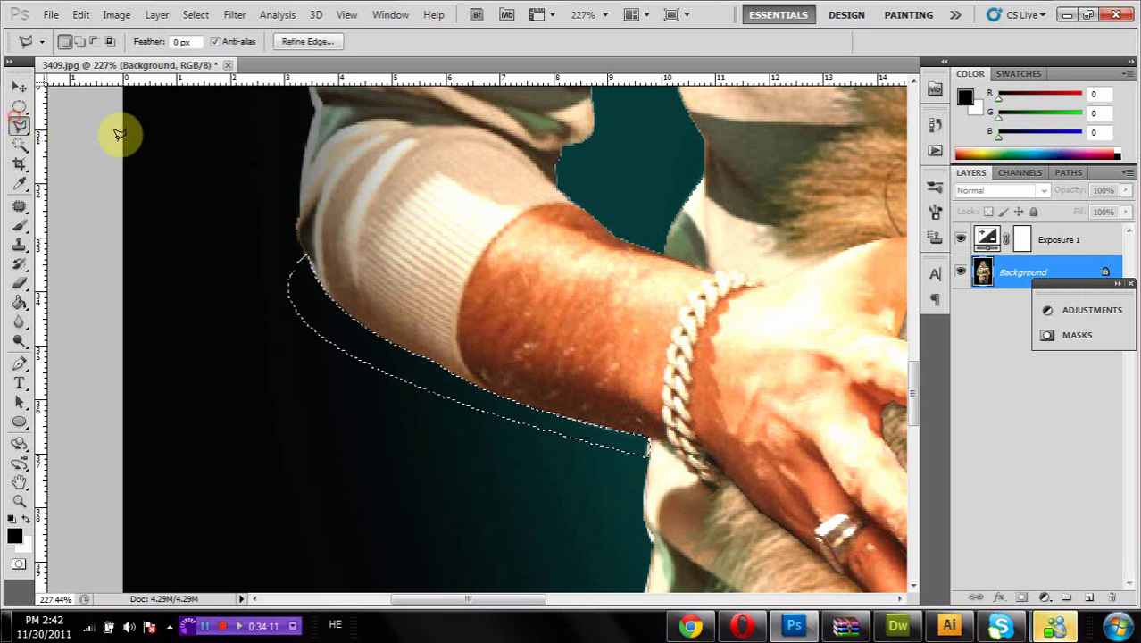
Step: Deselect the area under the forearm and fit the whole image in the window
right_click(242, 158)
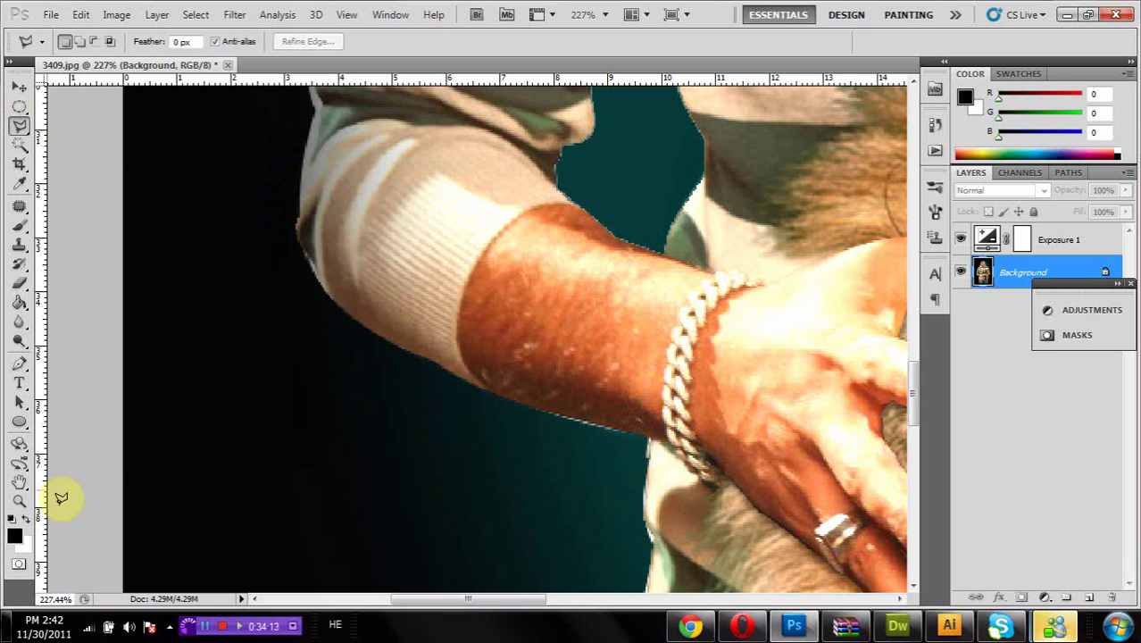
double_click(20, 482)
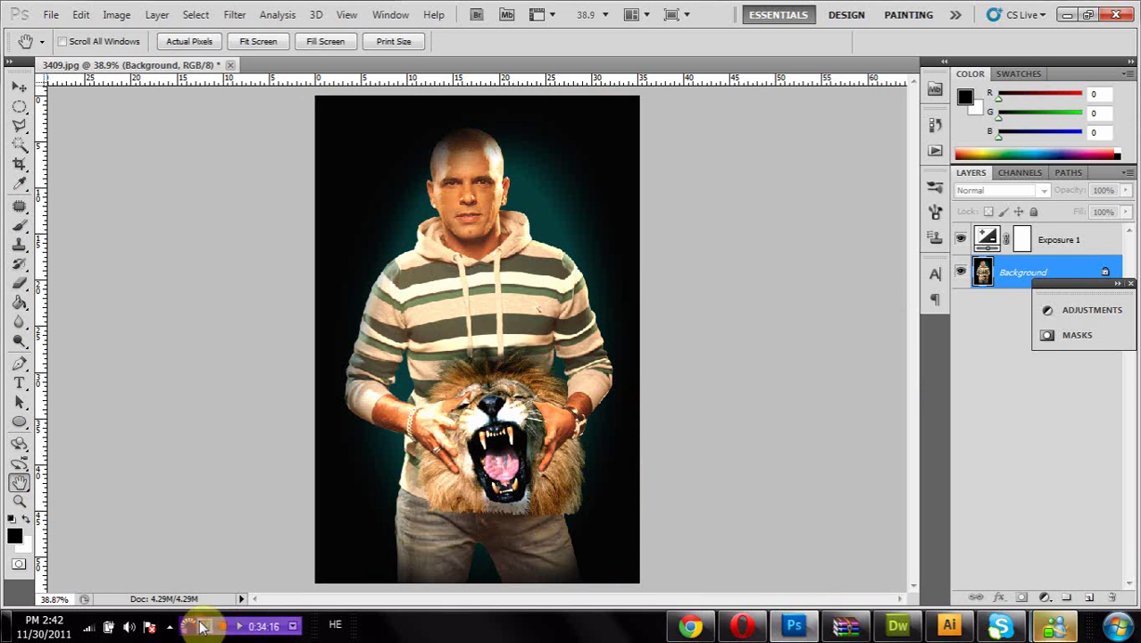
Step: Draw a closed Pen path around the light fringe along the outer edge of the other sleeve and forearm, above the watch
key("alt+shift")
key("z")
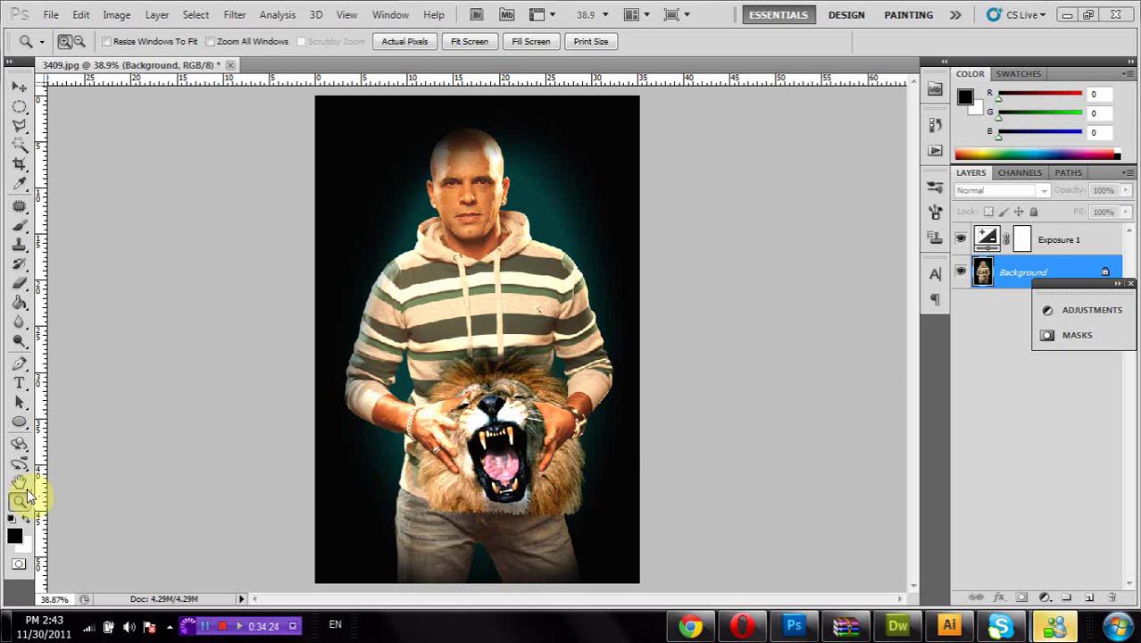
left_click_drag(510, 356, 655, 446)
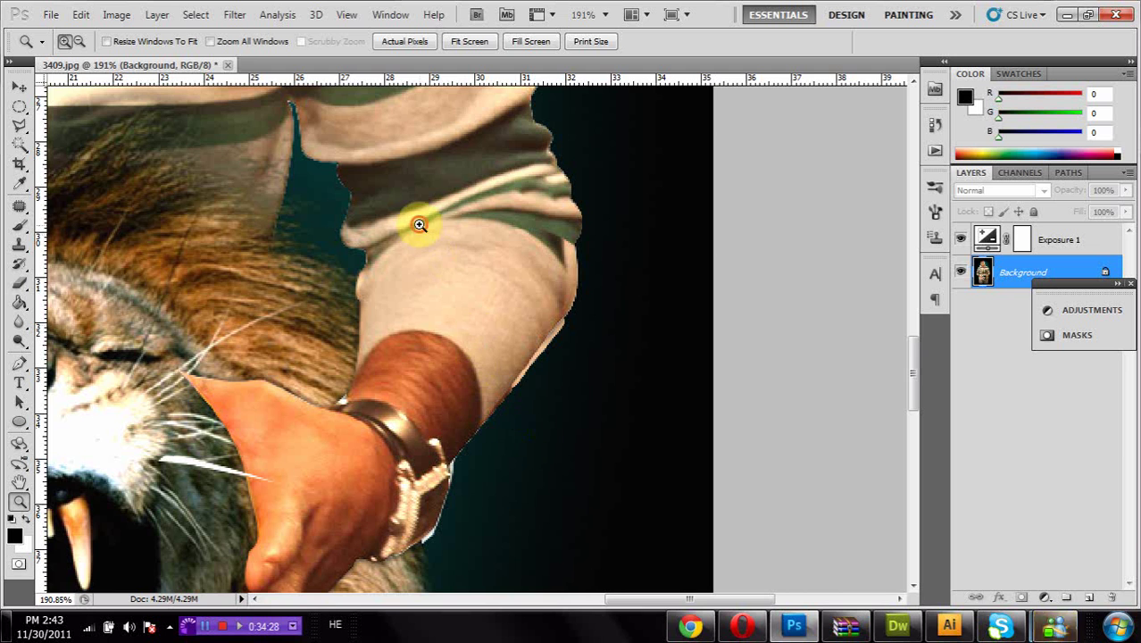
left_click_drag(421, 224, 634, 460)
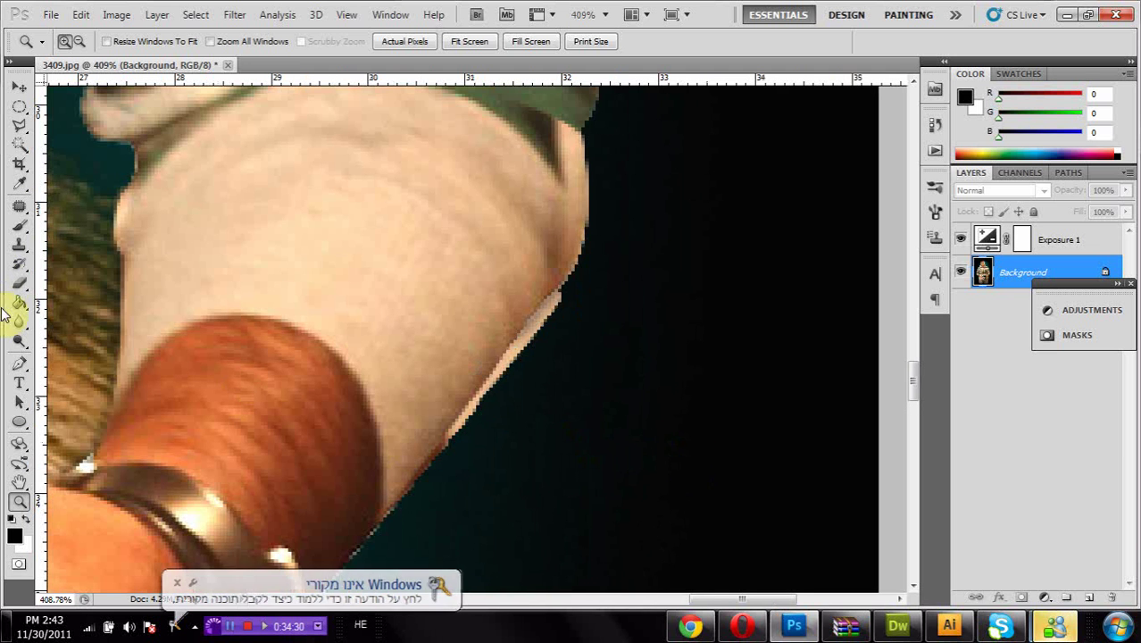
left_click(18, 361)
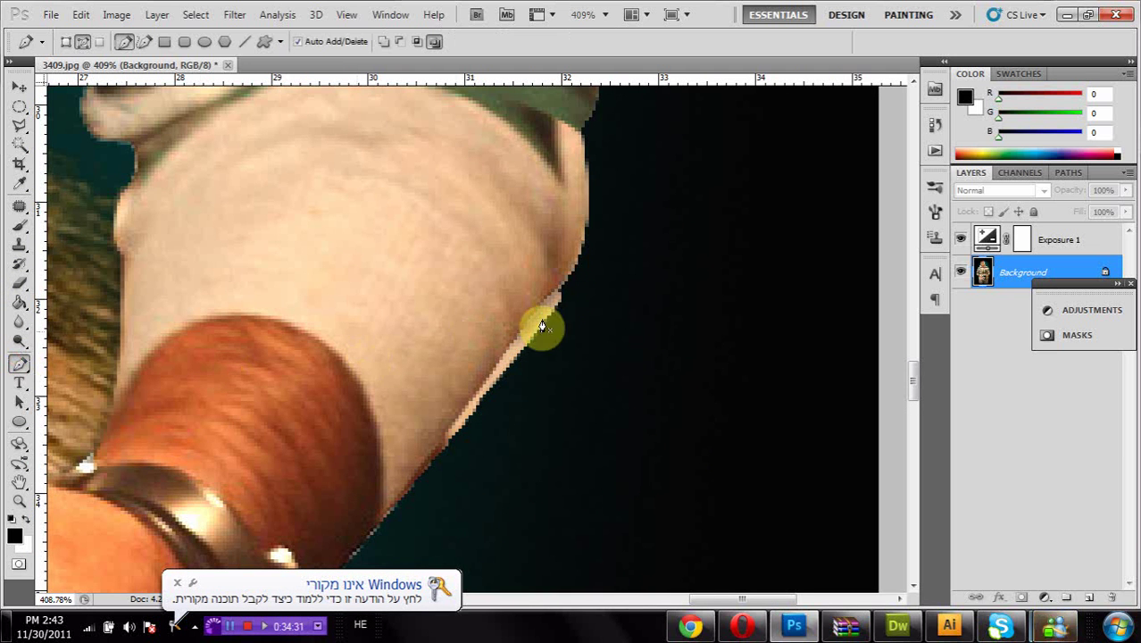
left_click(568, 281)
left_click(349, 560)
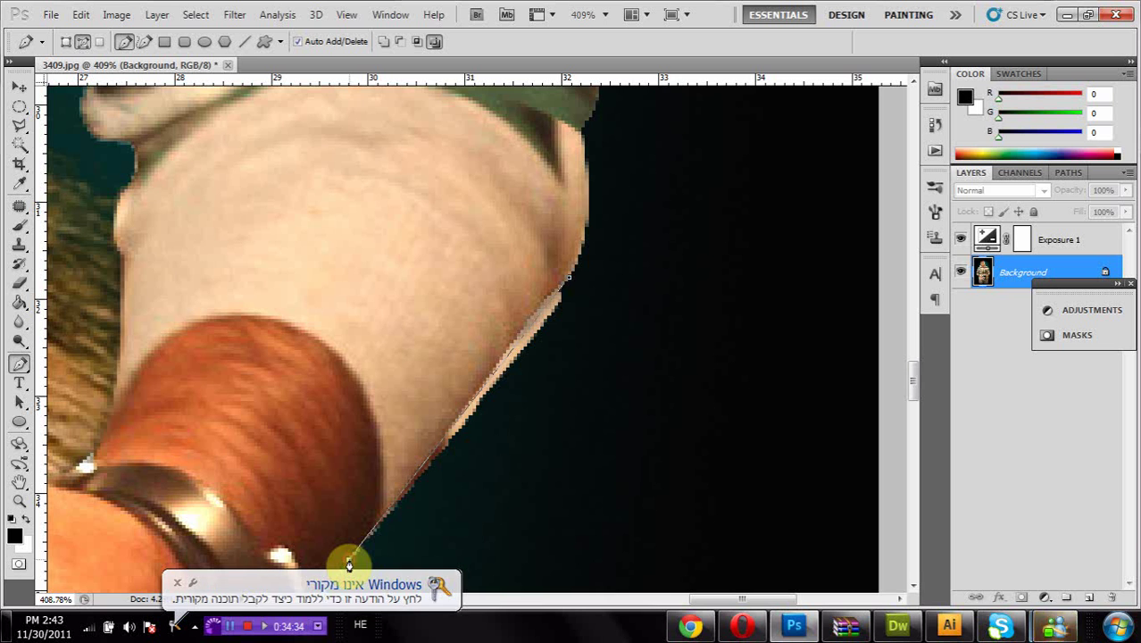
left_click_drag(349, 561, 267, 614)
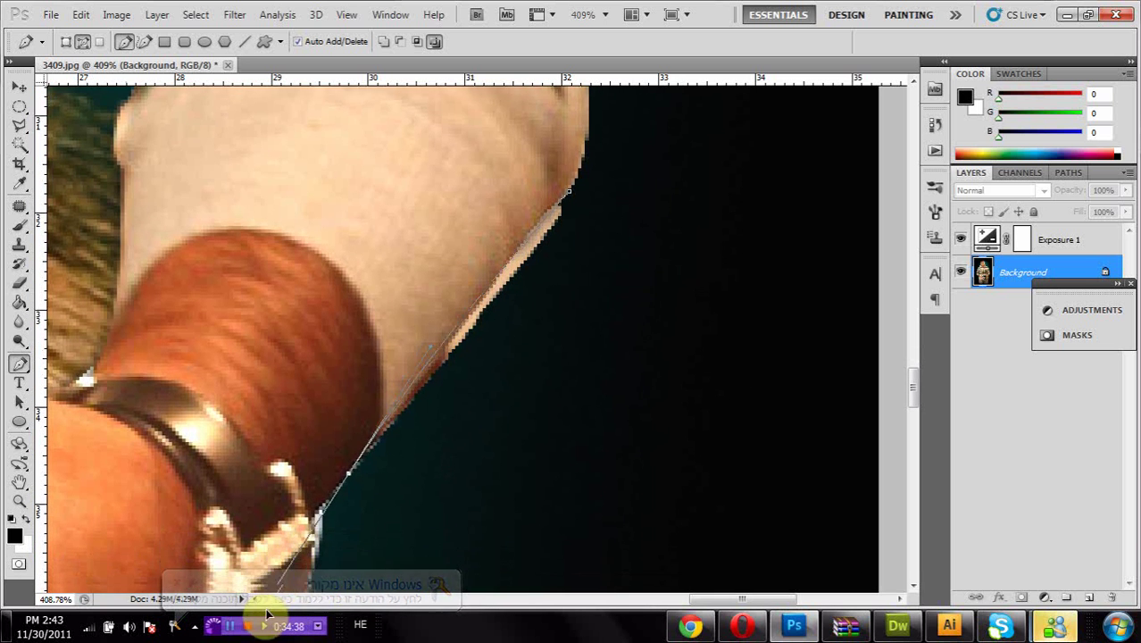
scroll(268, 614, "down", 1)
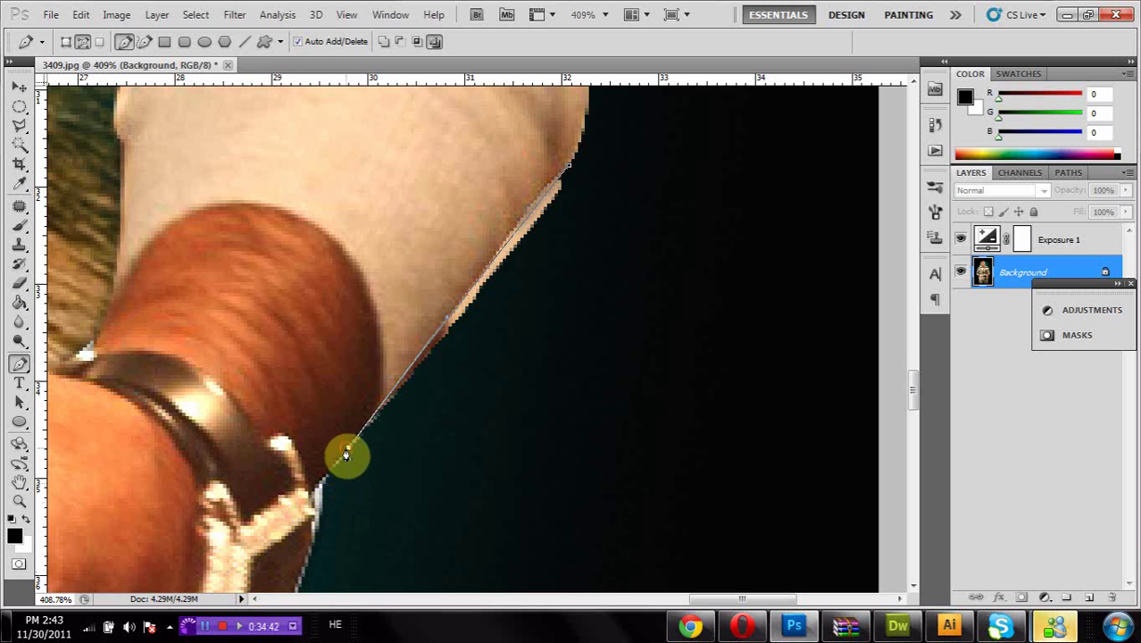
left_click(500, 477)
left_click(672, 201)
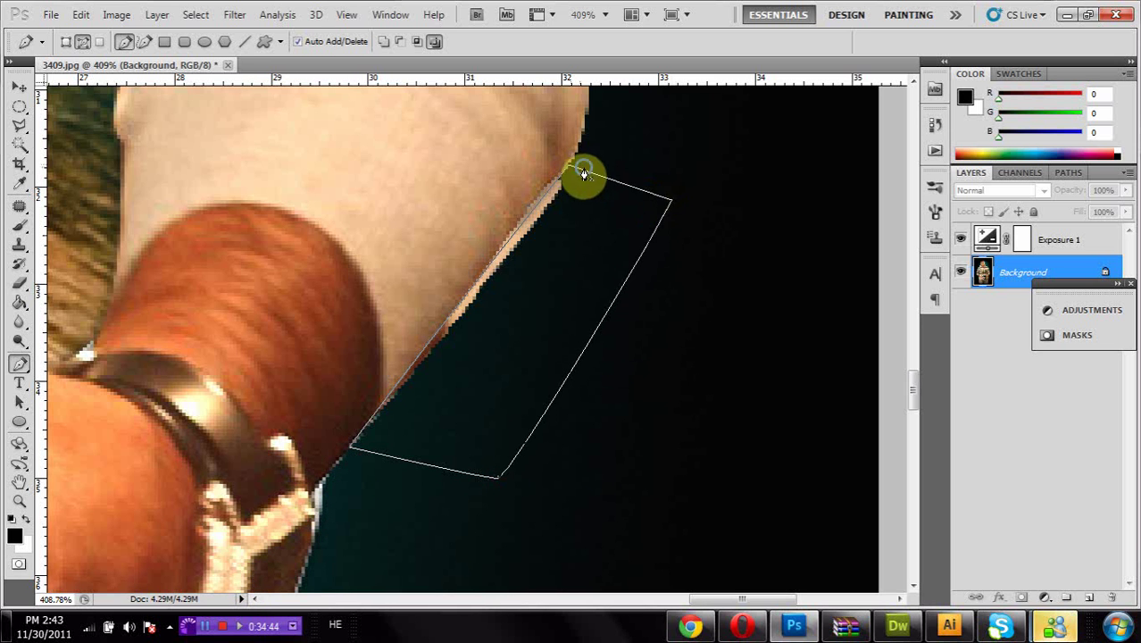
Step: Turn the closed path beside the sleeve into a new selection
right_click(583, 170)
left_click(651, 274)
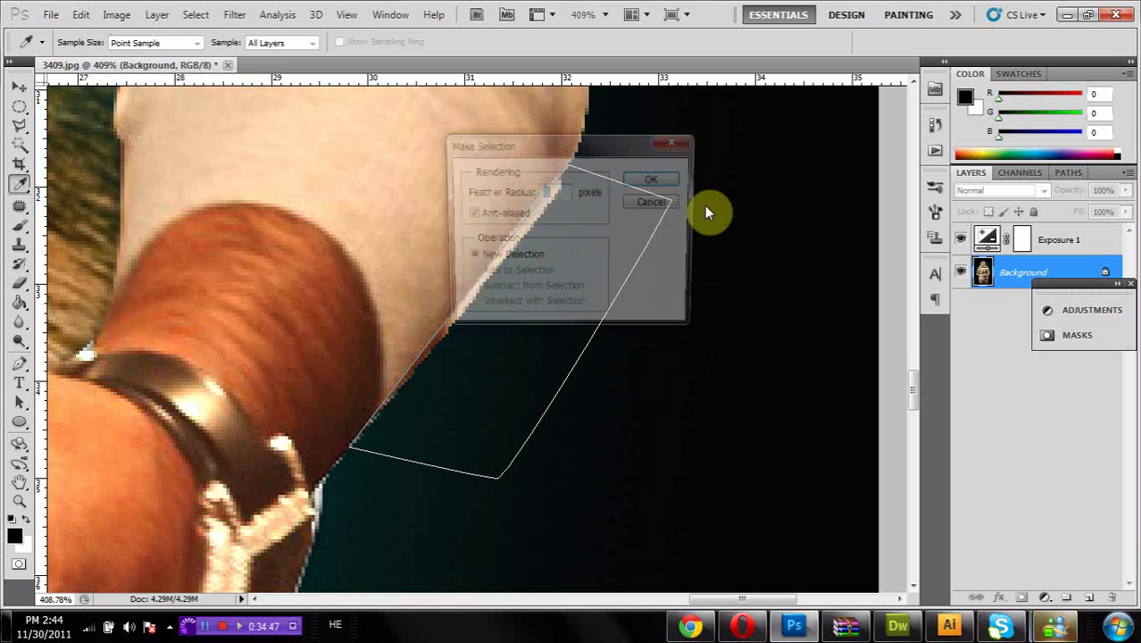
left_click(682, 178)
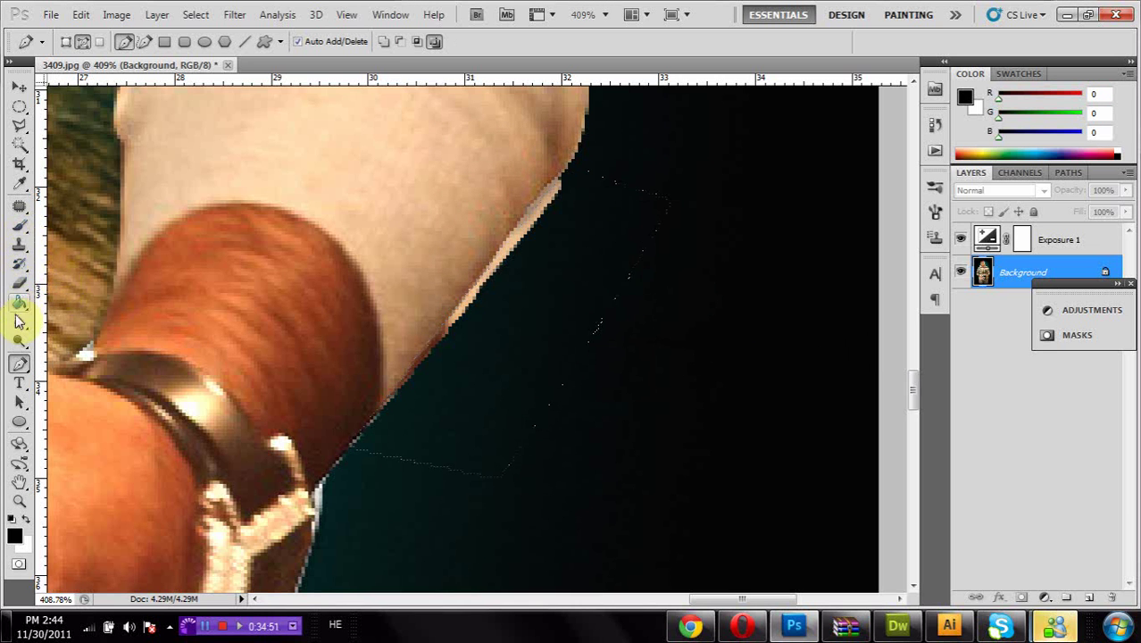
Step: Clone dark background over the sleeve fringe inside the selection on the Background layer with the Clone Stamp
left_click(22, 246)
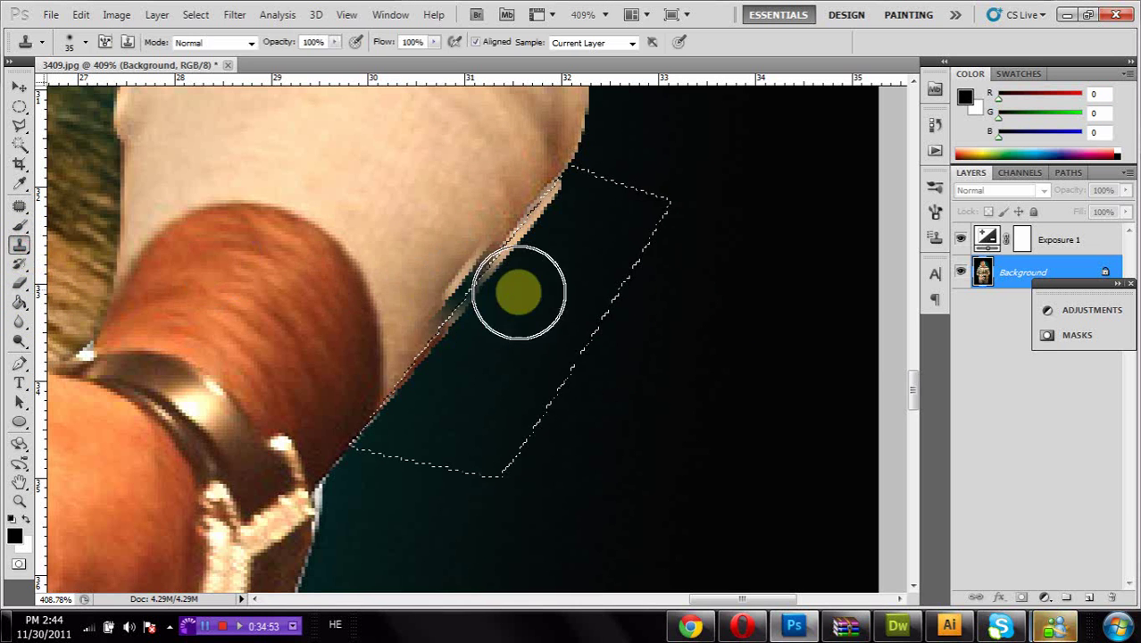
left_click(606, 229, "alt")
mouse_move(590, 212)
left_mouse_down()
mouse_move(559, 245)
mouse_move(581, 197)
mouse_move(439, 377)
mouse_move(466, 361)
mouse_move(365, 466)
left_mouse_up()
Step: Deselect the cleaned area beside the sleeve and fit the whole image in the window
left_click(19, 107)
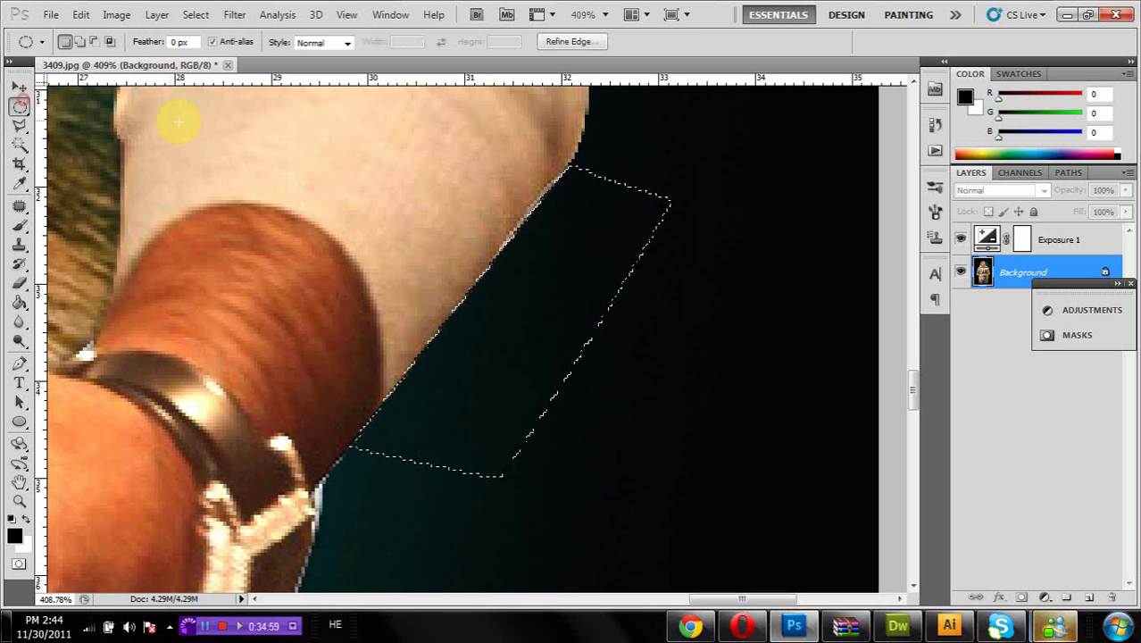
right_click(179, 114)
left_click(195, 132)
double_click(21, 484)
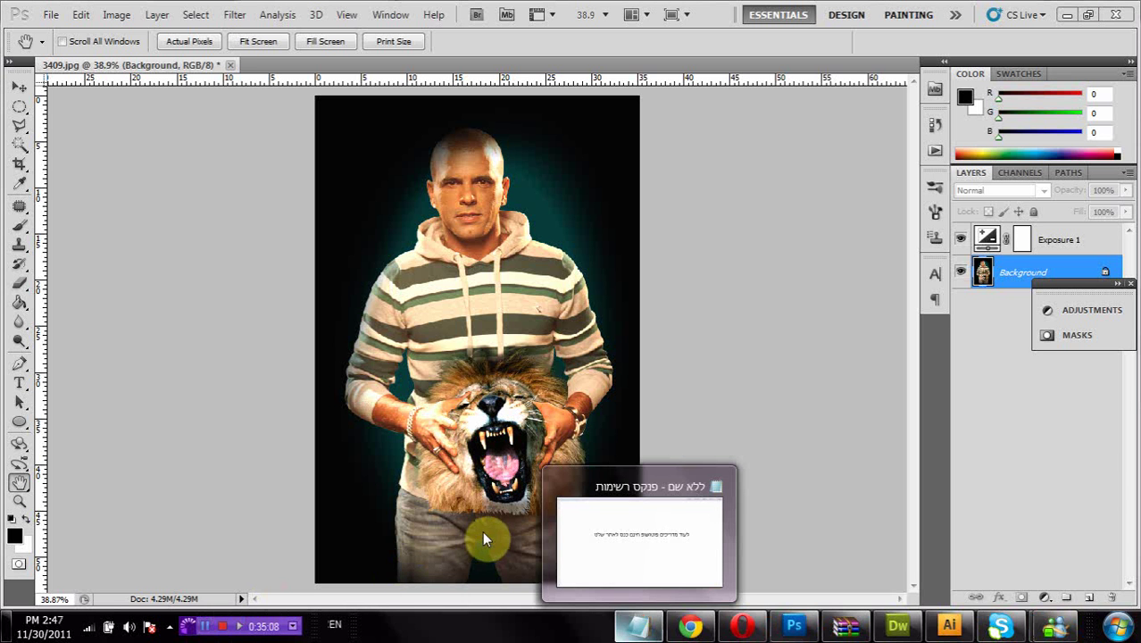
Step: Switch to Chrome and look through the Photoshop tutorials blog at photohad86.blogspot.com
mouse_move(690, 625)
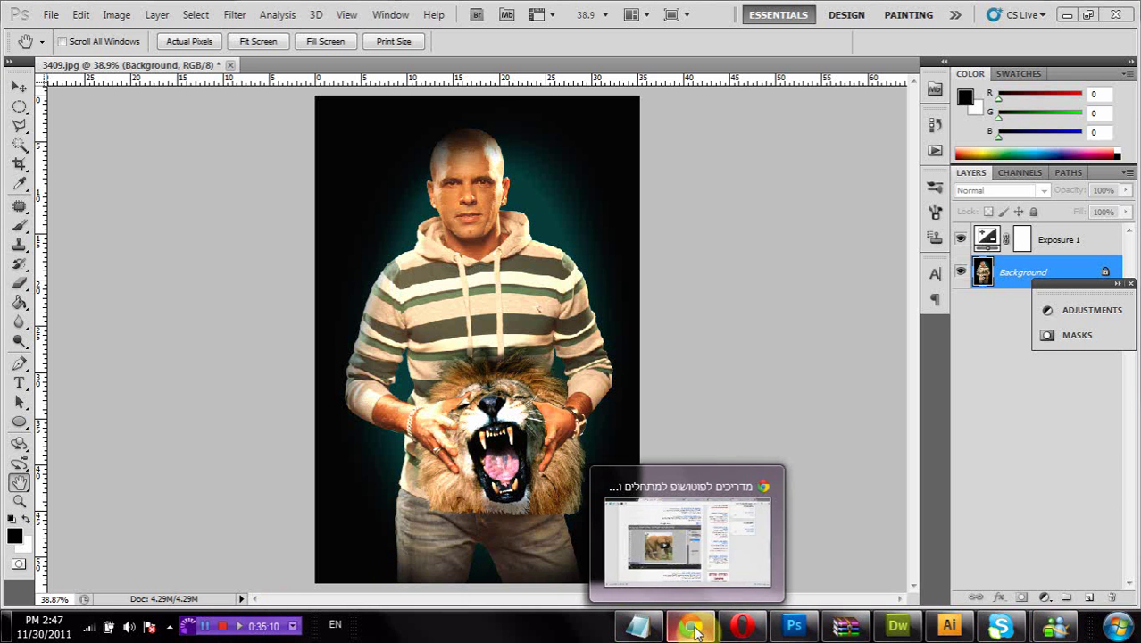
left_click(711, 555)
scroll(1015, 234, "up", 10)
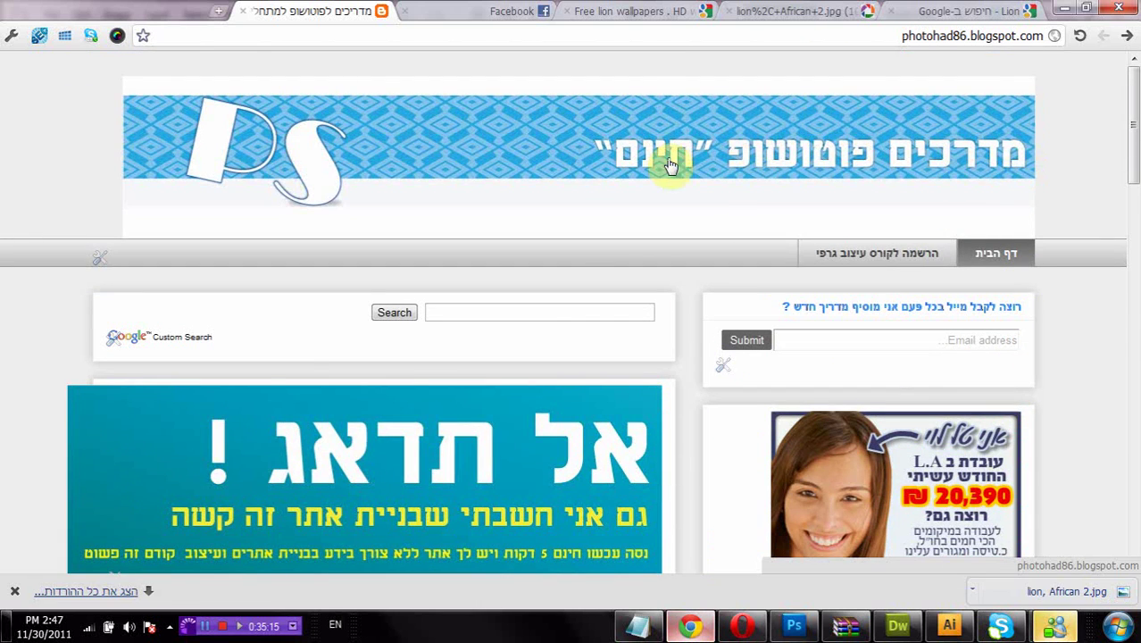
scroll(581, 166, "down", 12)
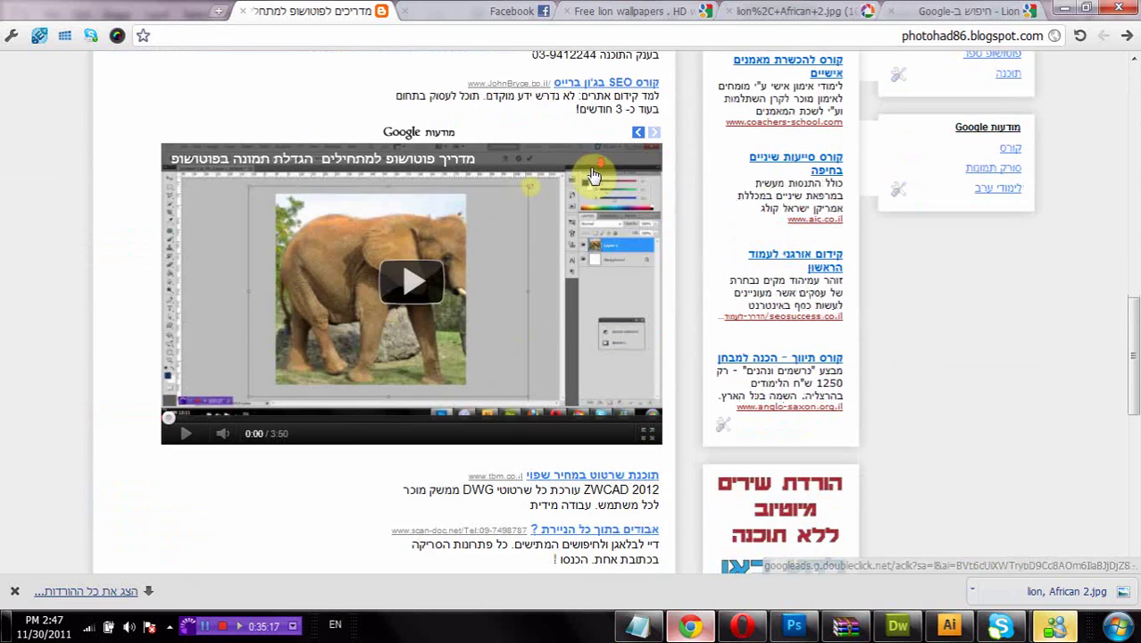
scroll(714, 281, "down", 5)
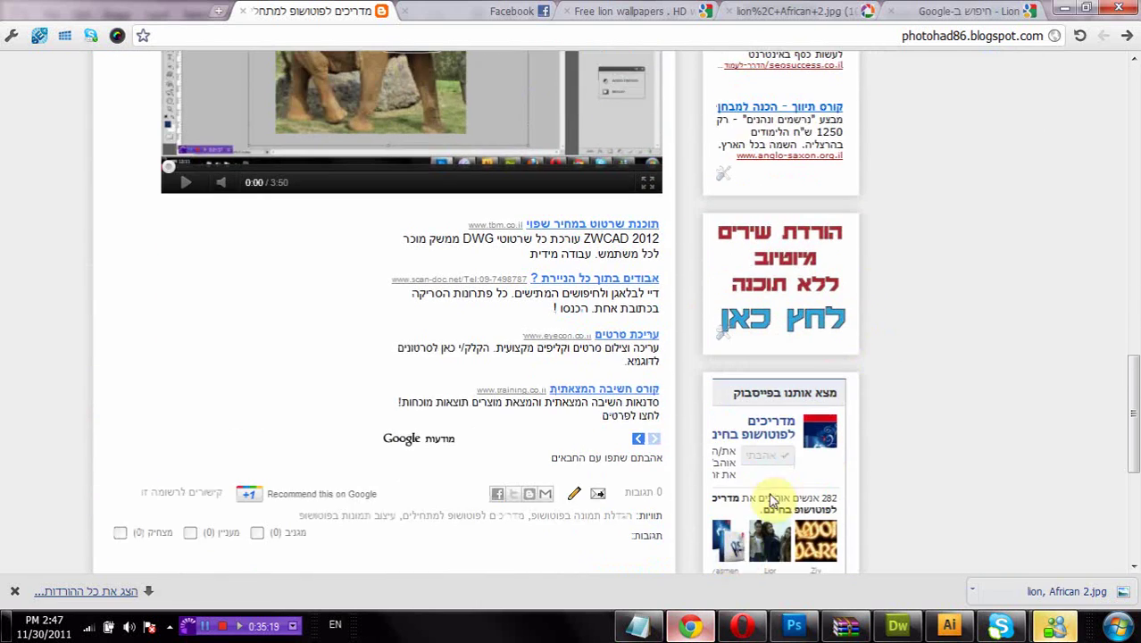
Step: Switch to Notepad and highlight the line "לעוד מדריכים פוטושופ חינם כנס לאתר שלנו"
left_click(640, 626)
left_click_drag(859, 303, 366, 315)
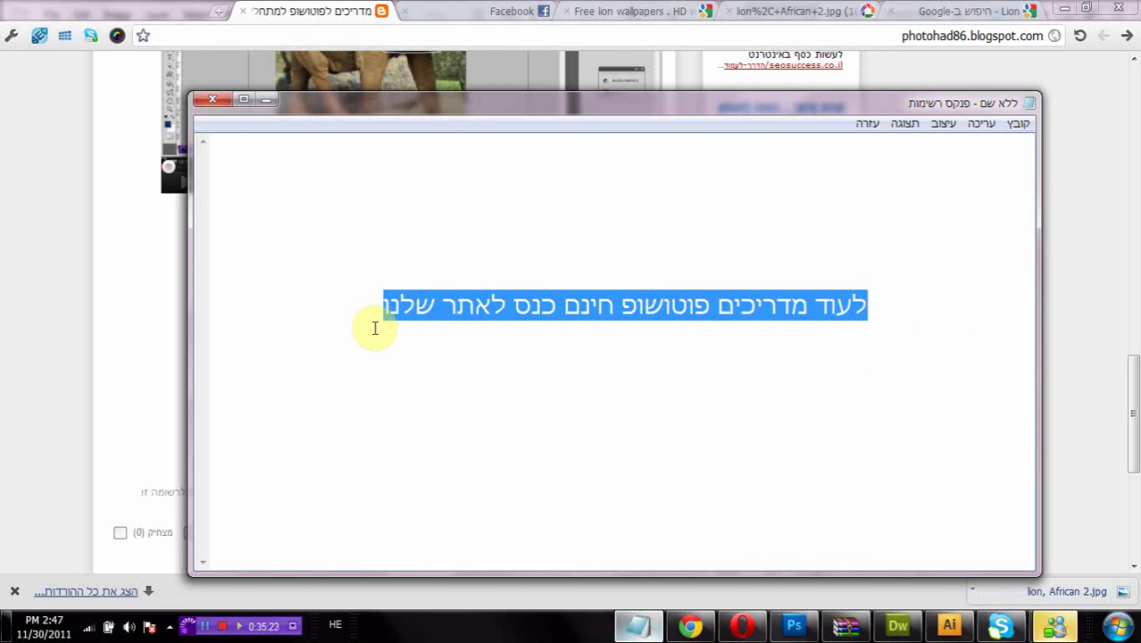